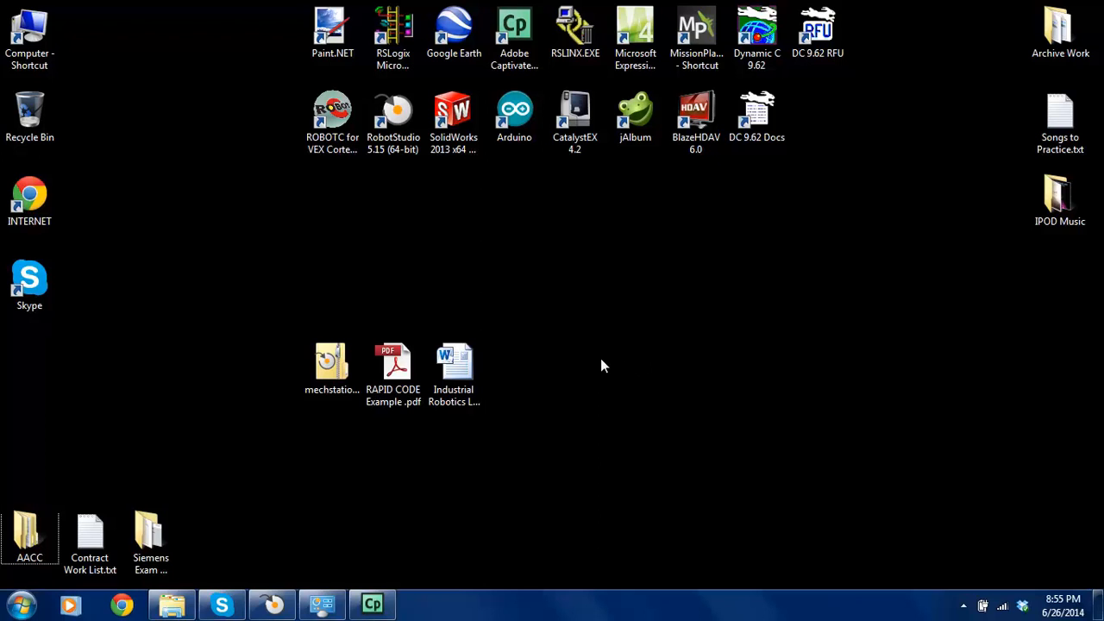
Open the Industrial Robotics Lab 1 document from the desktop, skim its instructions and illustrations, and close it.
left_click(465, 380)
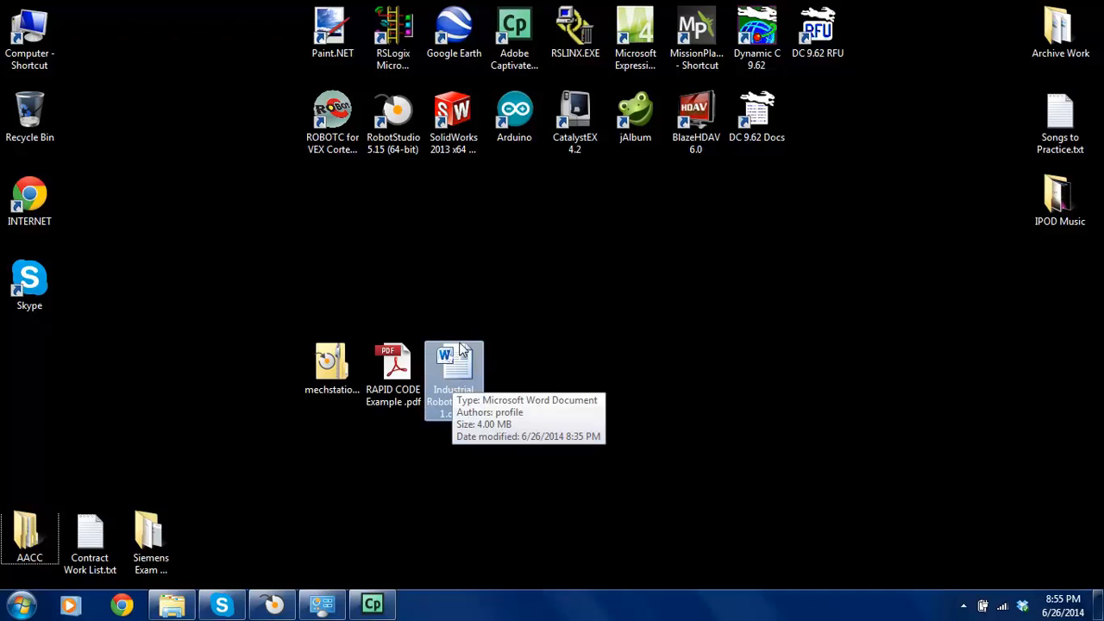
double_click(459, 383)
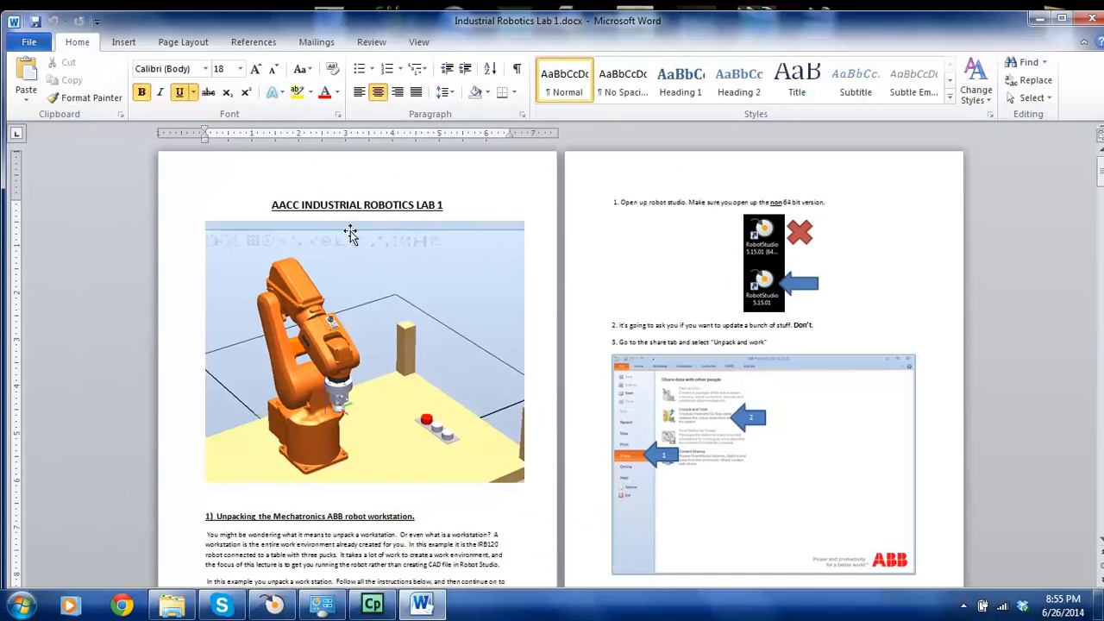
scroll(354, 237, "down", 5)
scroll(336, 231, "up", 5)
scroll(323, 284, "down", 2)
scroll(293, 289, "up", 2)
scroll(349, 285, "down", 20)
scroll(355, 282, "down", 12)
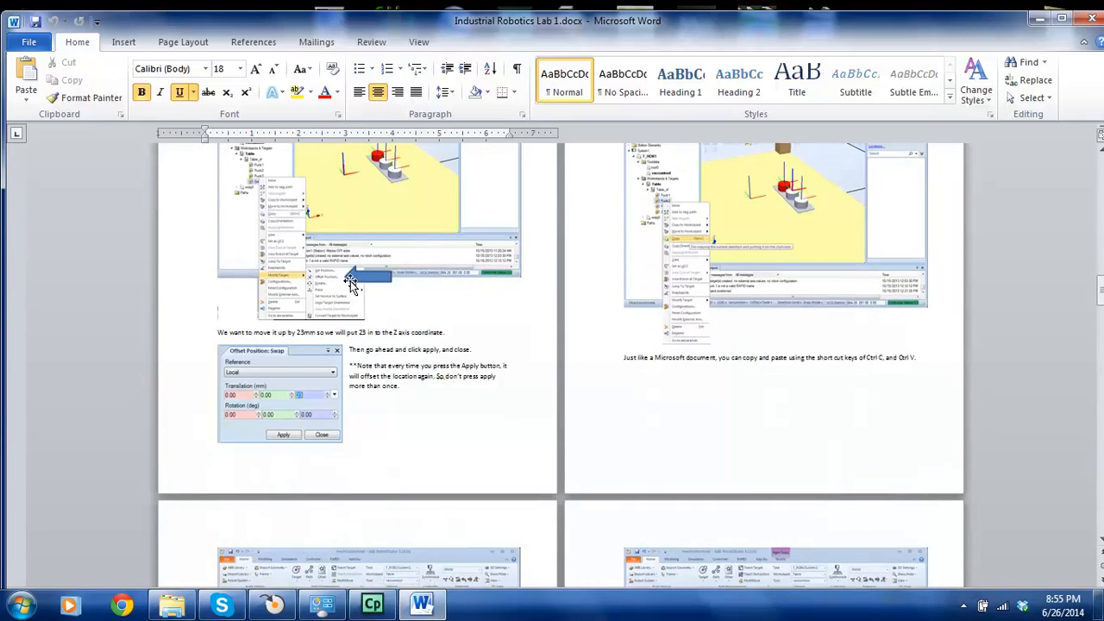
scroll(354, 285, "up", 10)
scroll(355, 286, "up", 20)
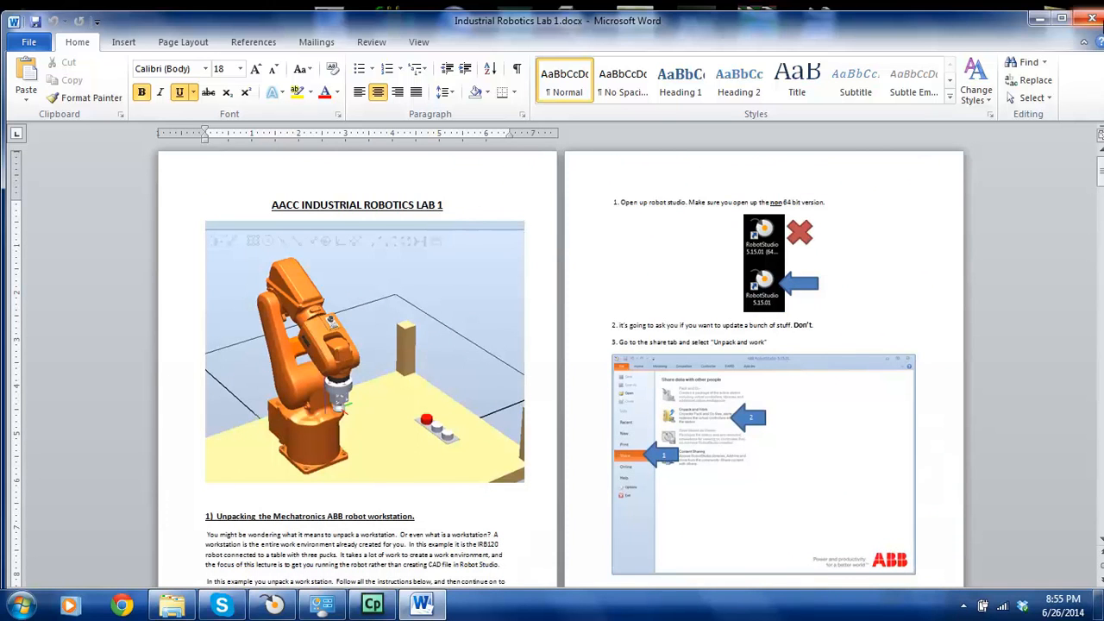
left_click(1086, 18)
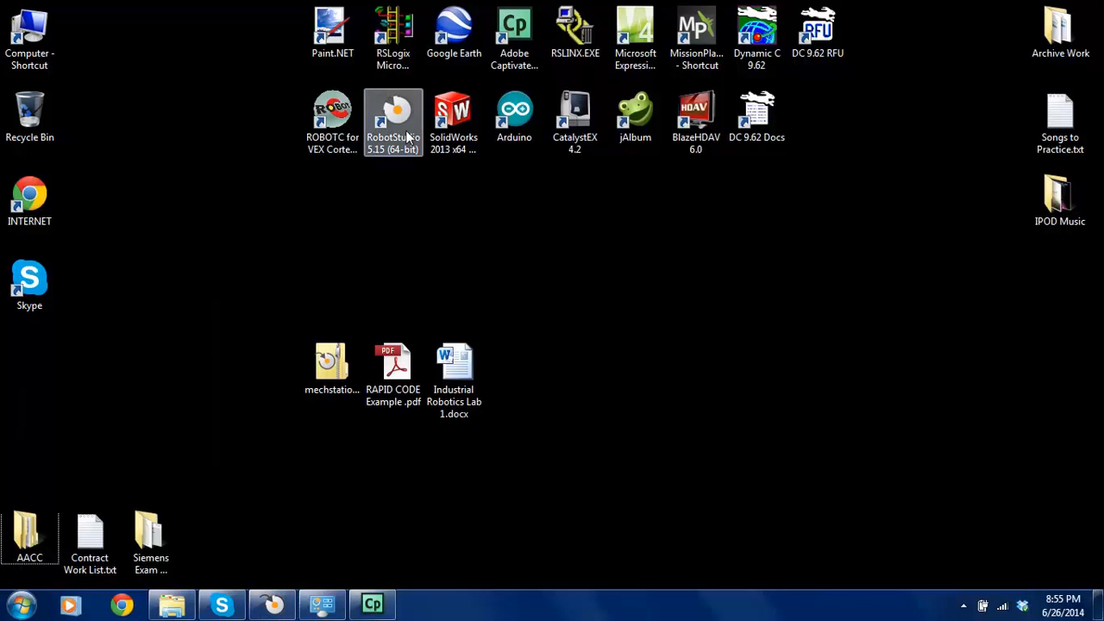
left_click(288, 606)
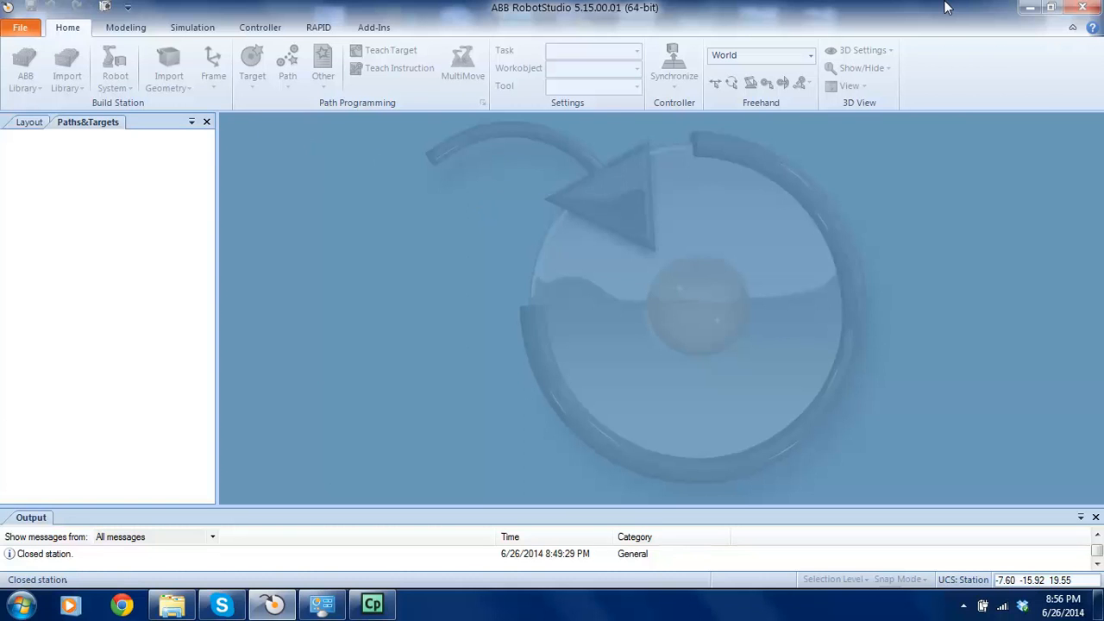
left_click(1029, 7)
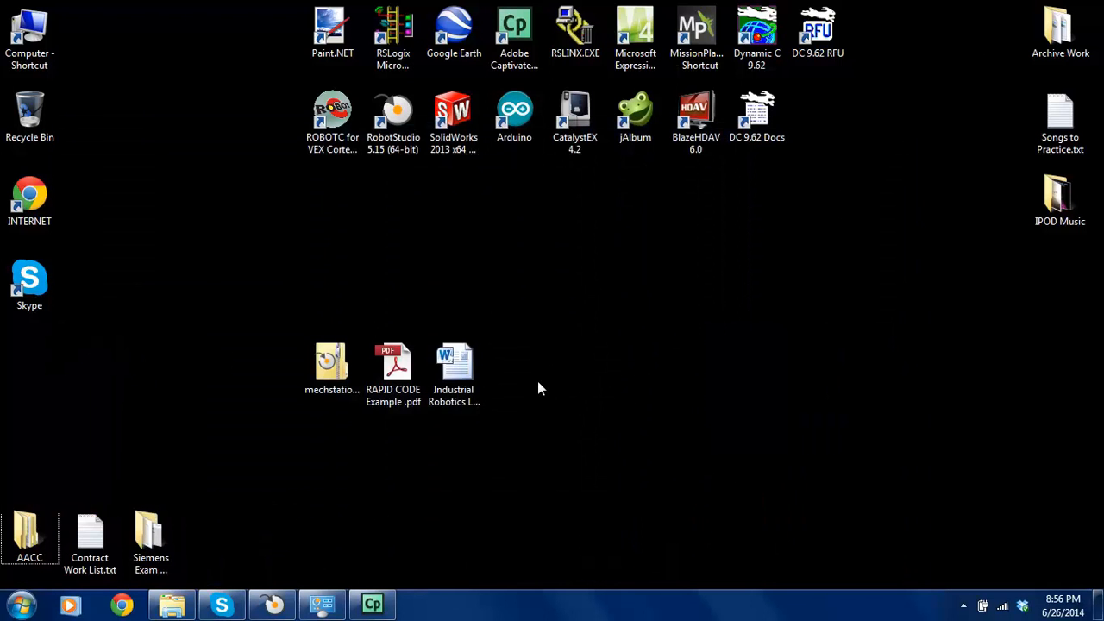
left_click(474, 379)
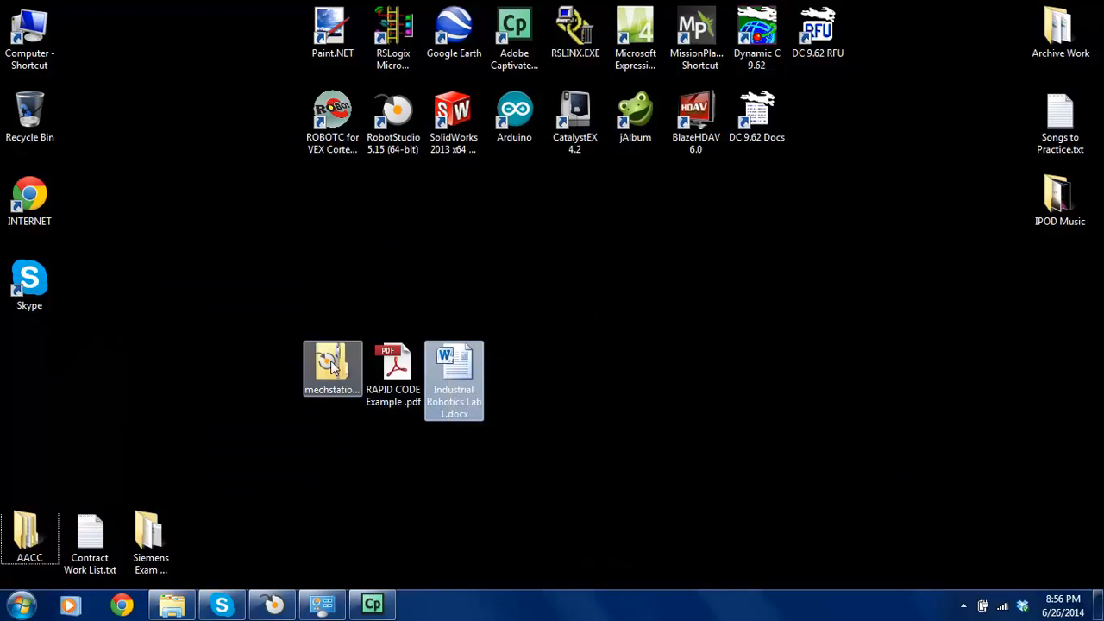
Move the mechstationUltraFinal.rspag package away from the other desktop files and rename it AACC Industrial Robot Lab 1.rspag.
left_click_drag(332, 366, 264, 364)
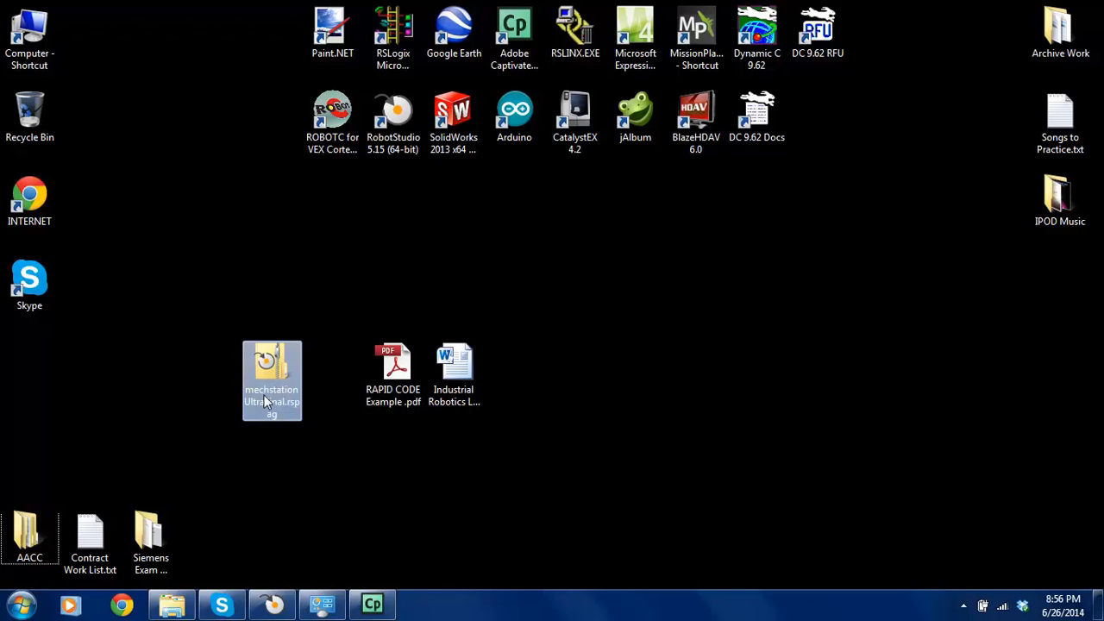
right_click(281, 379)
left_click(316, 345)
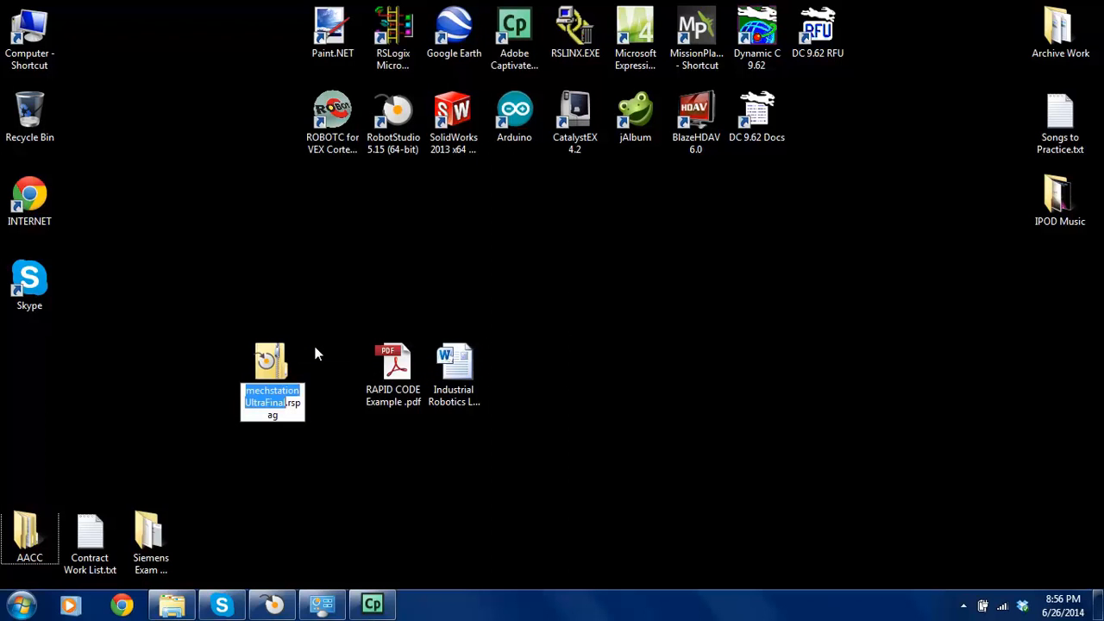
type("AACC Industrial")
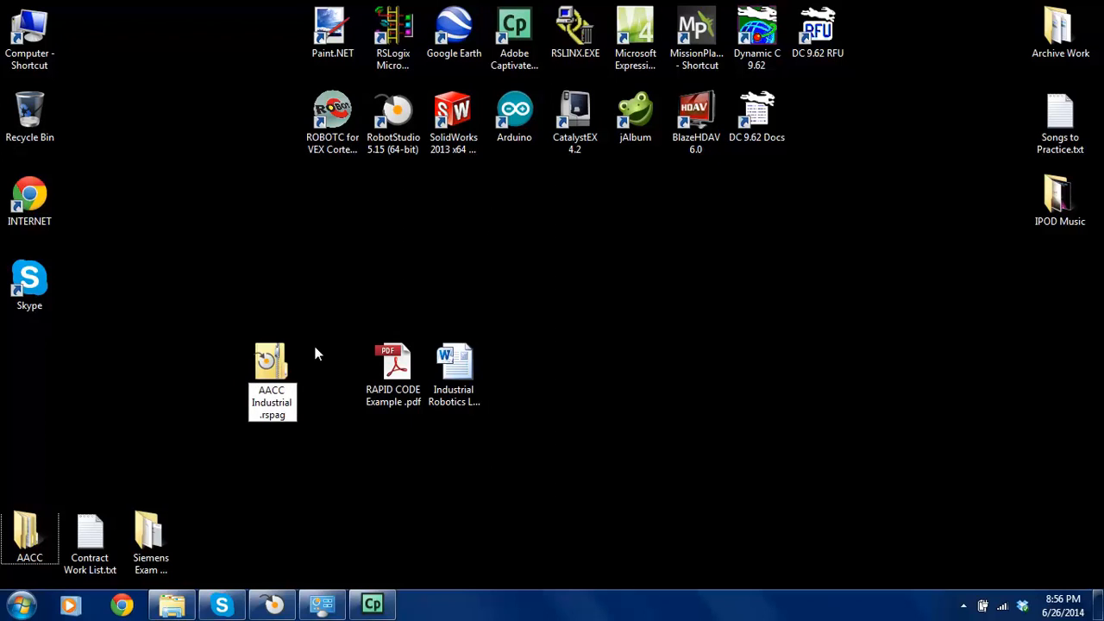
type(" Robot Lab 1")
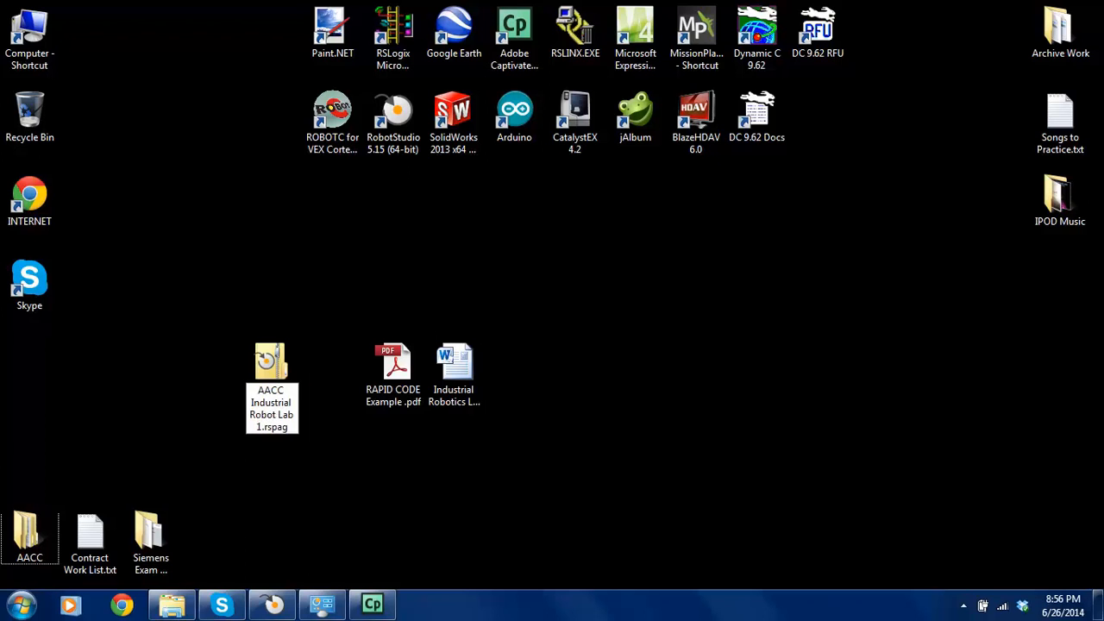
key("Return")
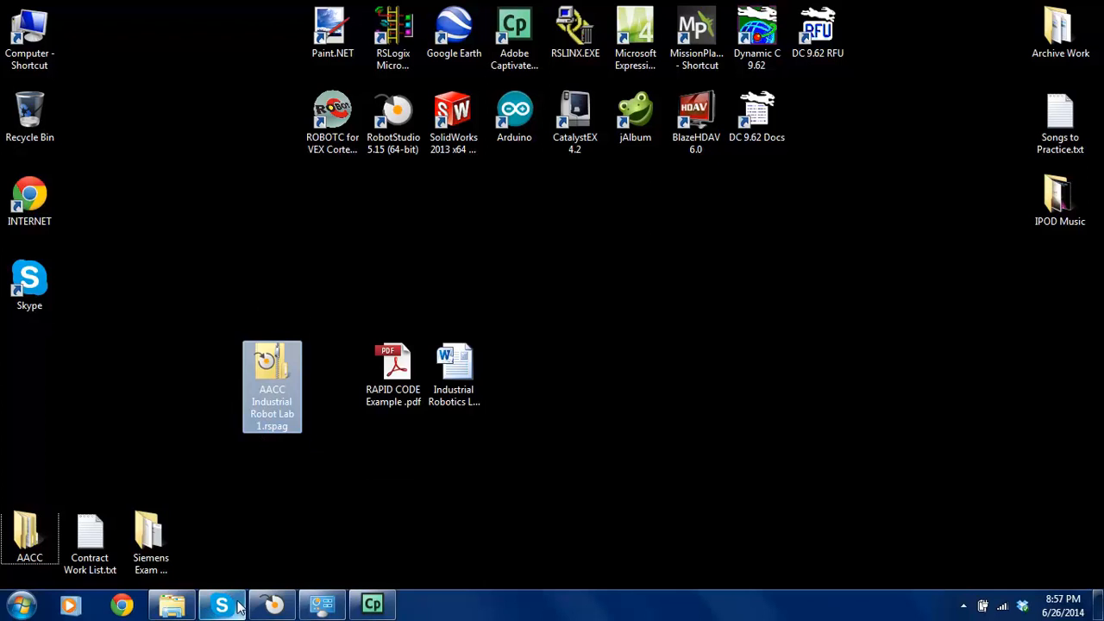
Switch to RobotStudio and open the AACC Industrial Robot Lab 1.rspag package from the desktop.
left_click(273, 604)
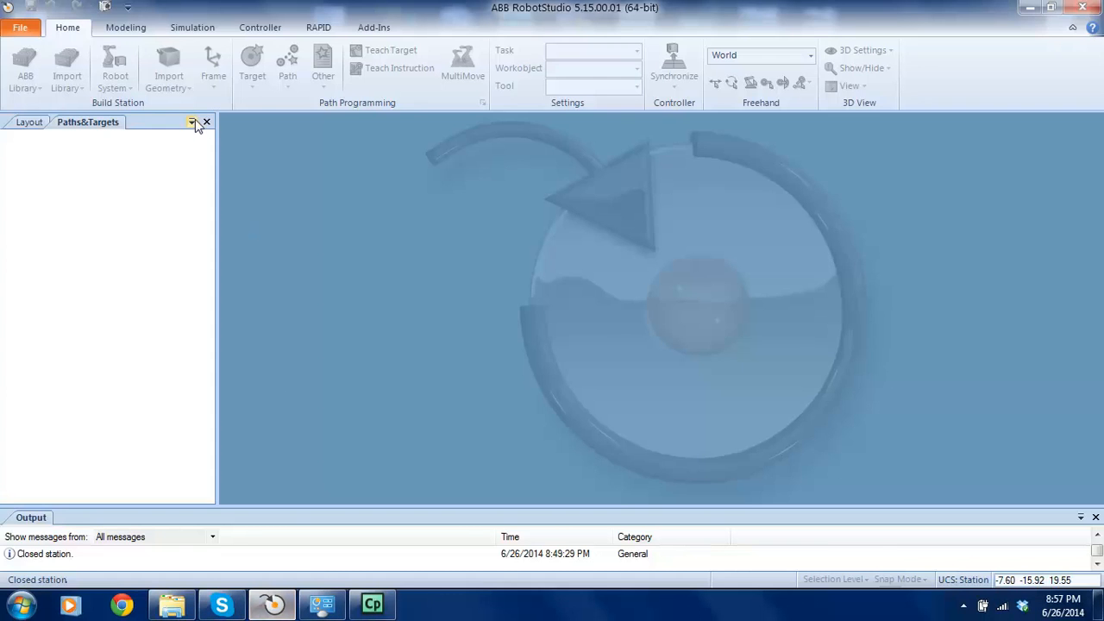
left_click(32, 31)
left_click(34, 103)
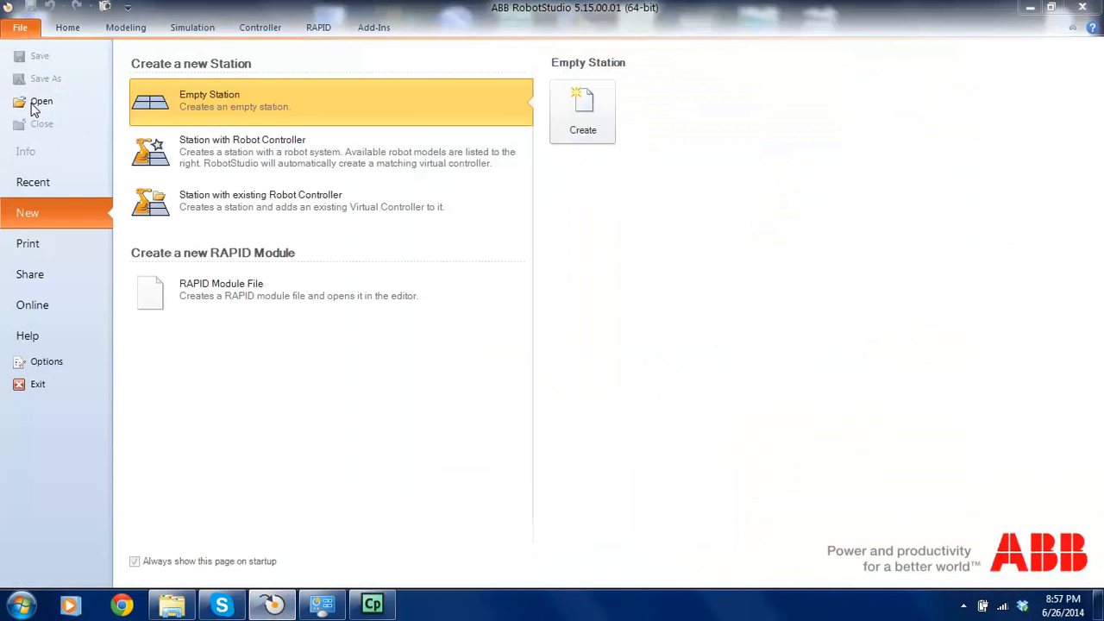
scroll(95, 160, "up", 3)
left_click(65, 145)
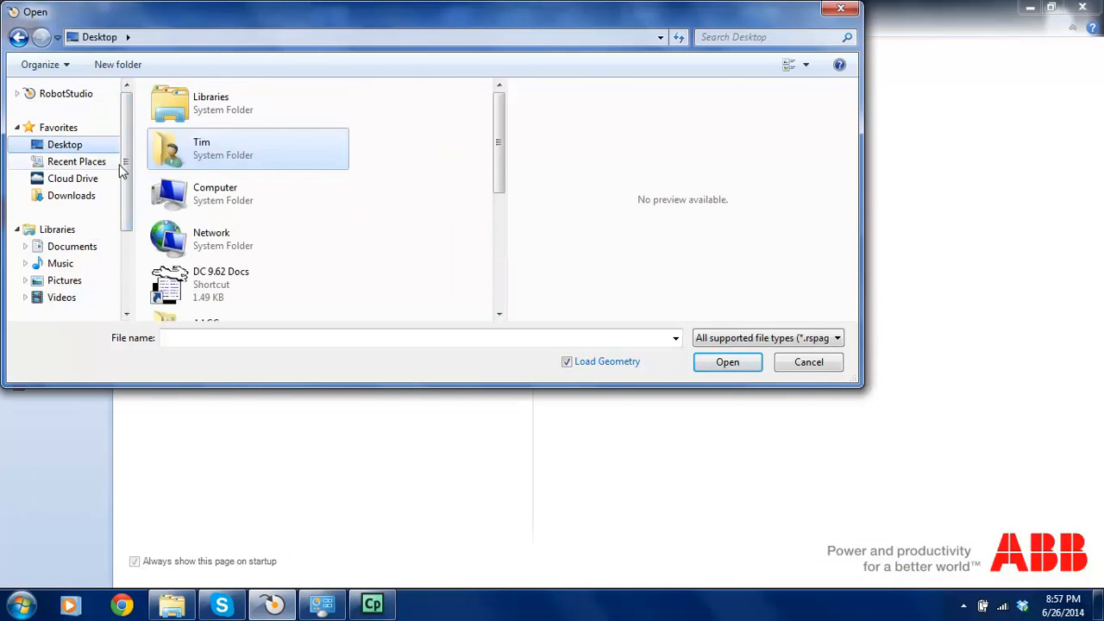
left_click_drag(499, 150, 492, 284)
double_click(240, 270)
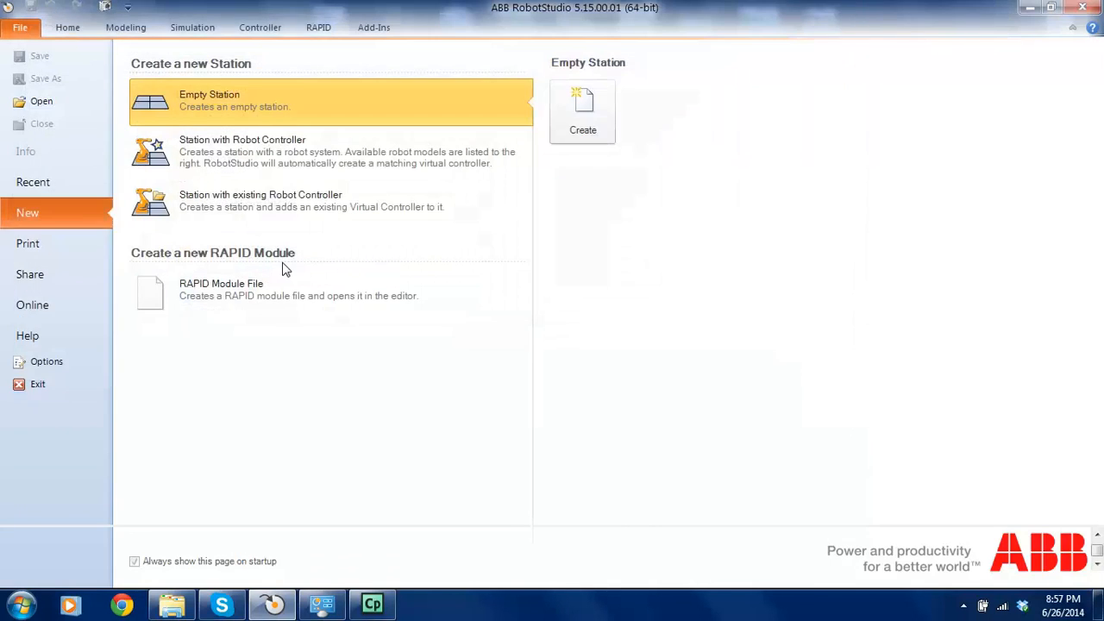
left_click(681, 409)
left_click(679, 409)
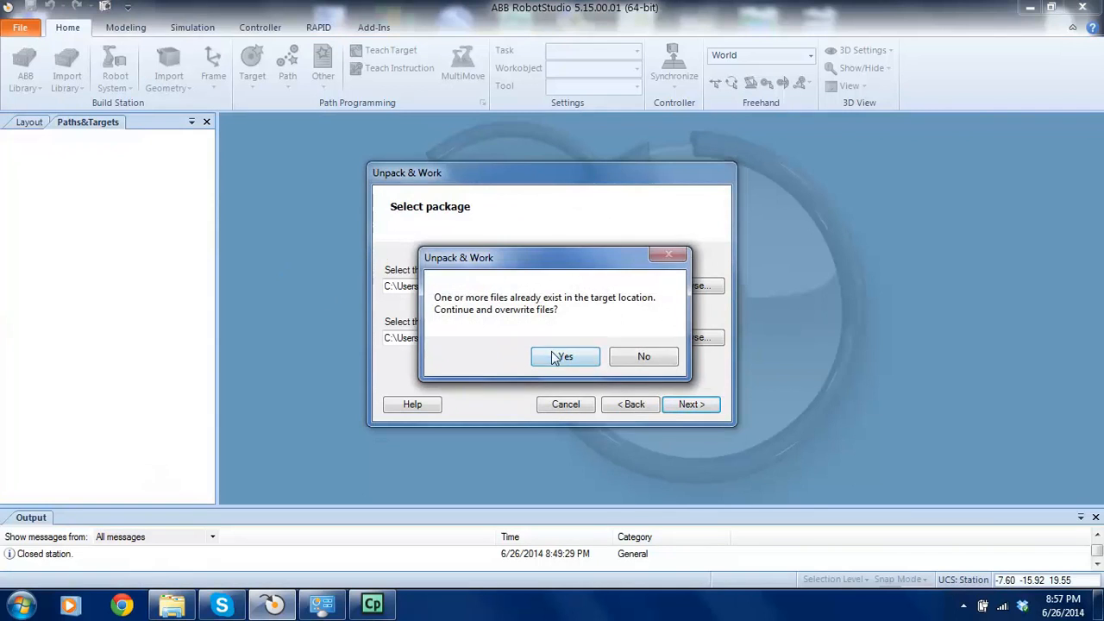
left_click(564, 359)
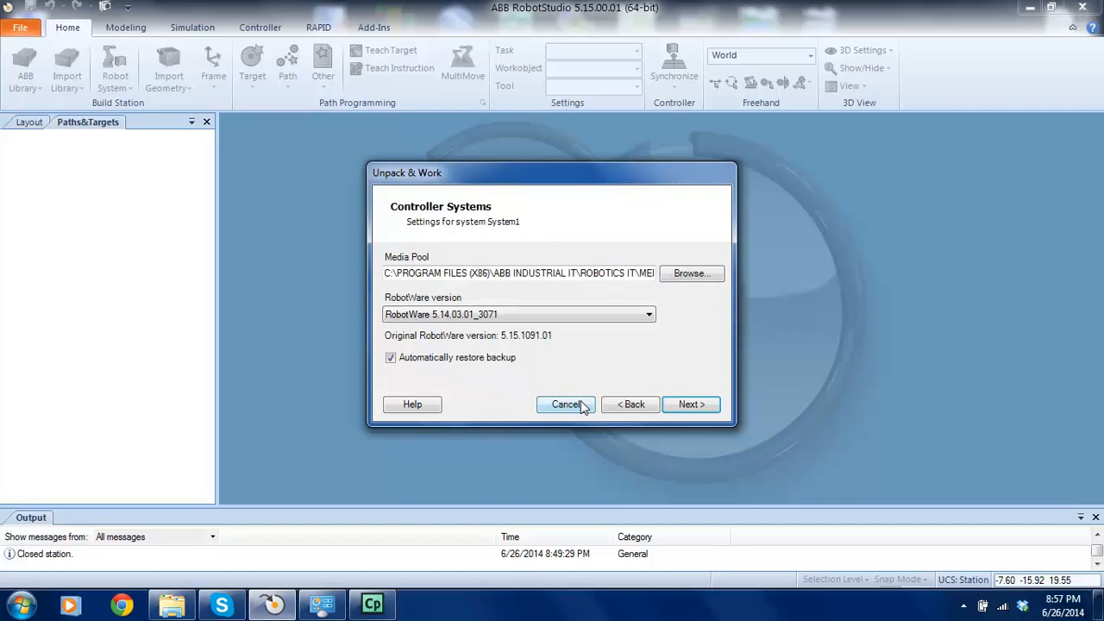
left_click(626, 406)
left_click(626, 406)
left_click(627, 405)
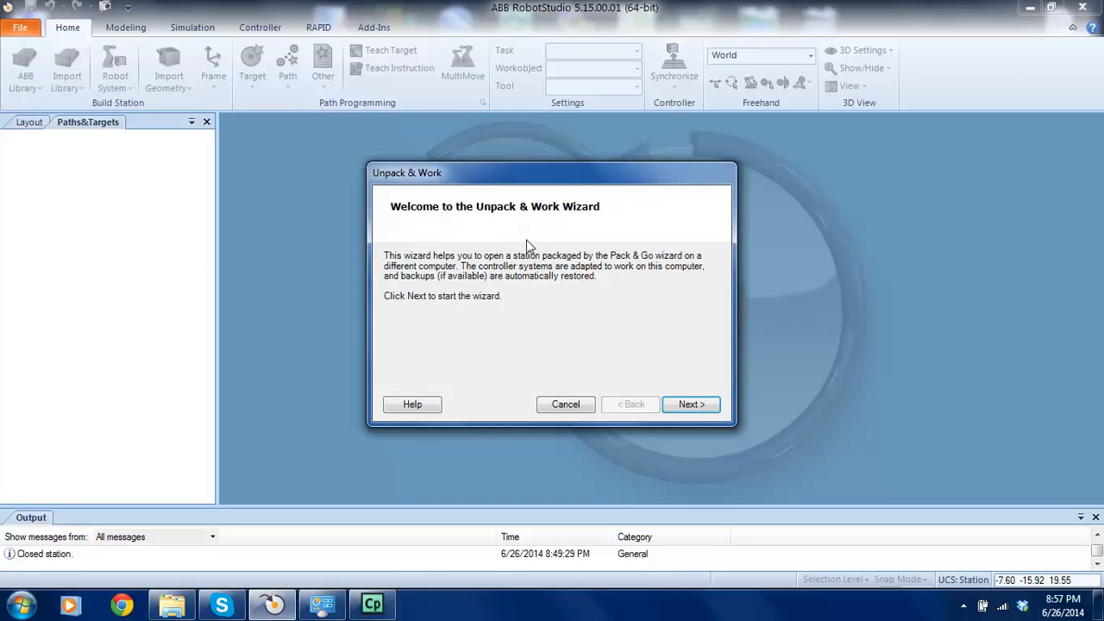
Unpack the station package into Documents\RobotStudio, overwriting existing files, using RobotWare 5.14.03.01_3071 with automatic backup restore, and close the wizard.
left_click(696, 403)
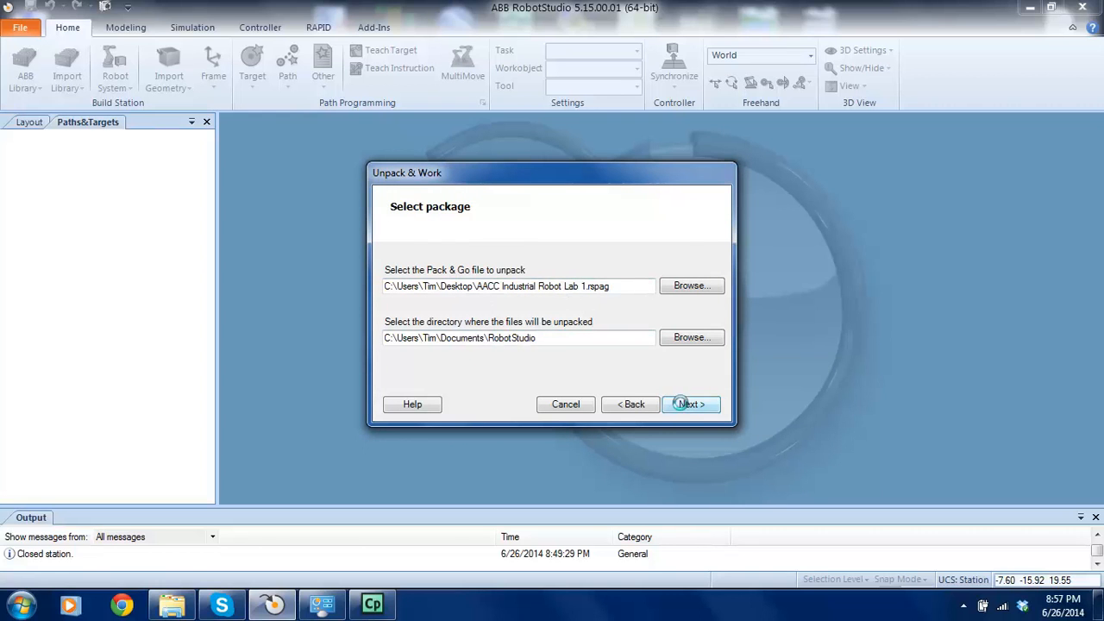
left_click(693, 404)
left_click(565, 358)
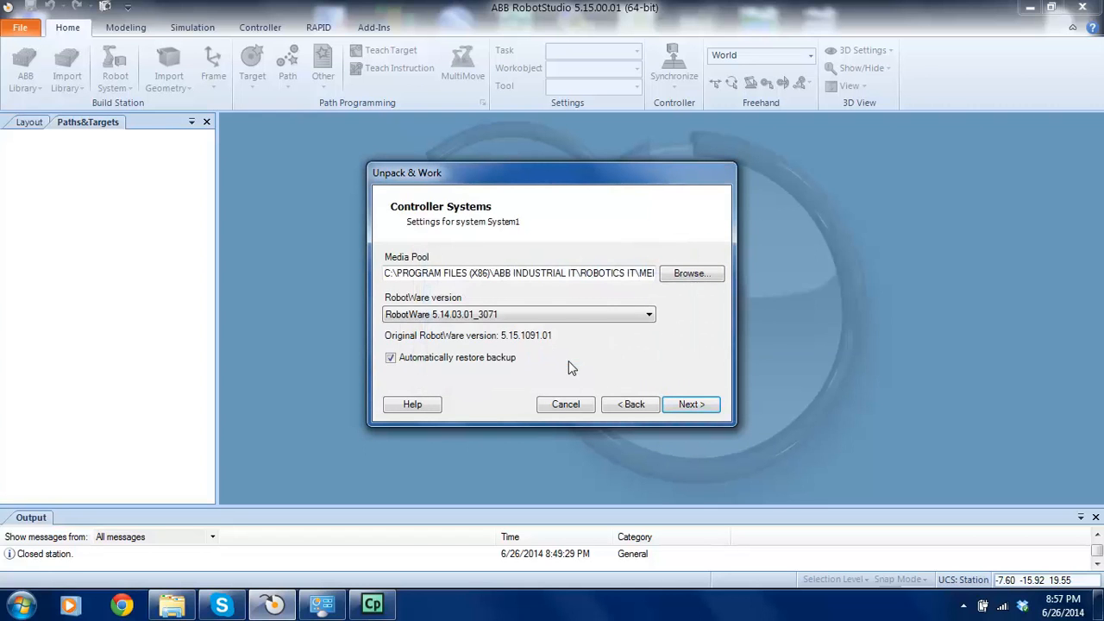
left_click(694, 403)
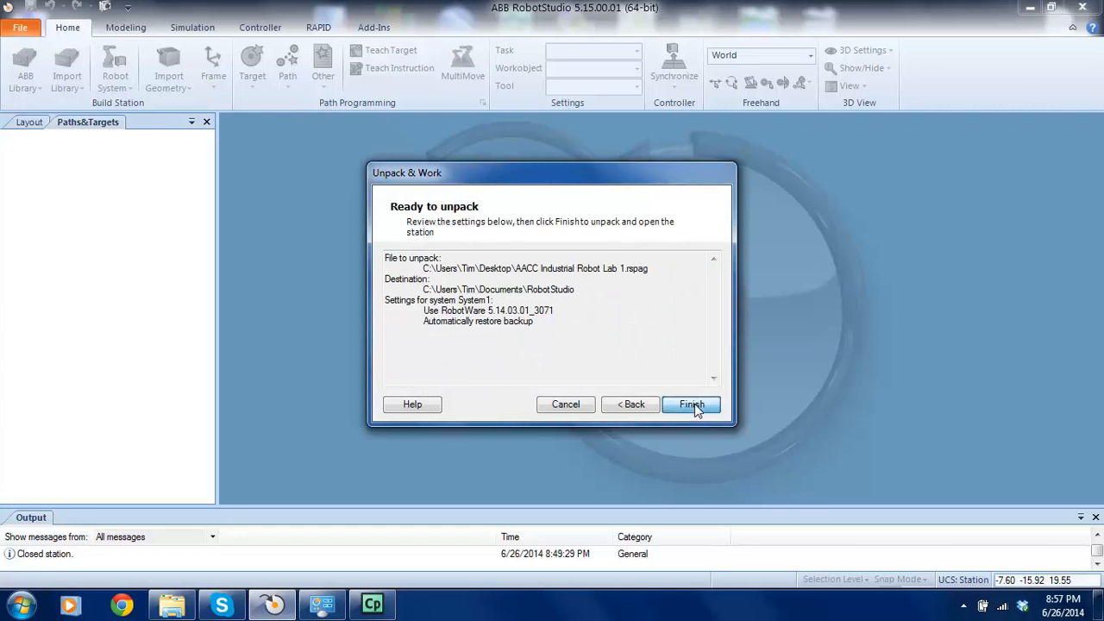
left_click(694, 404)
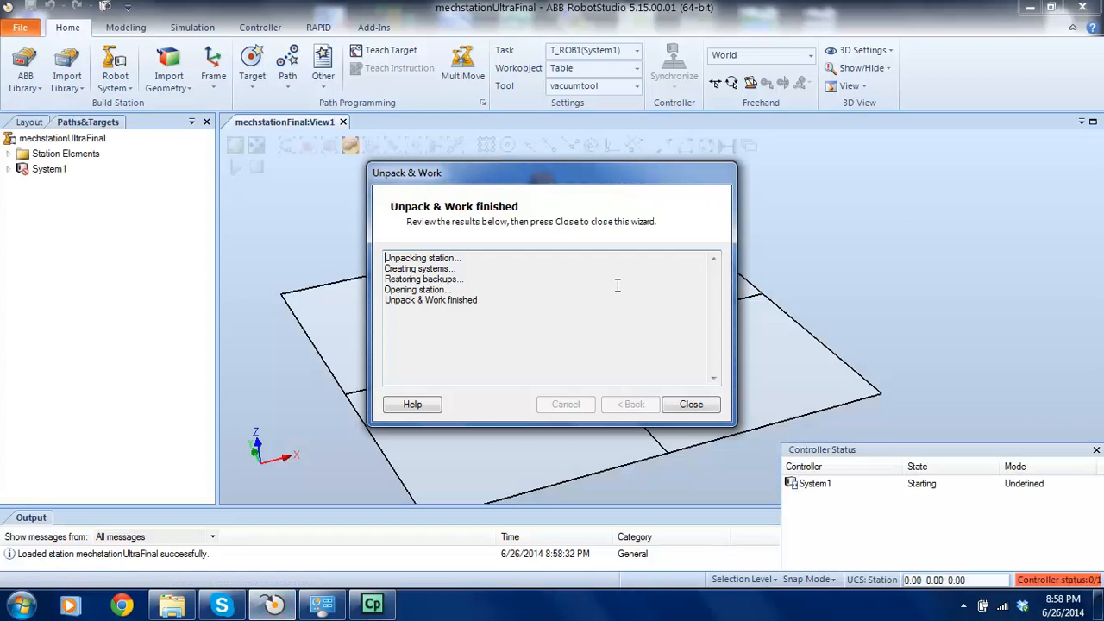
left_click(690, 405)
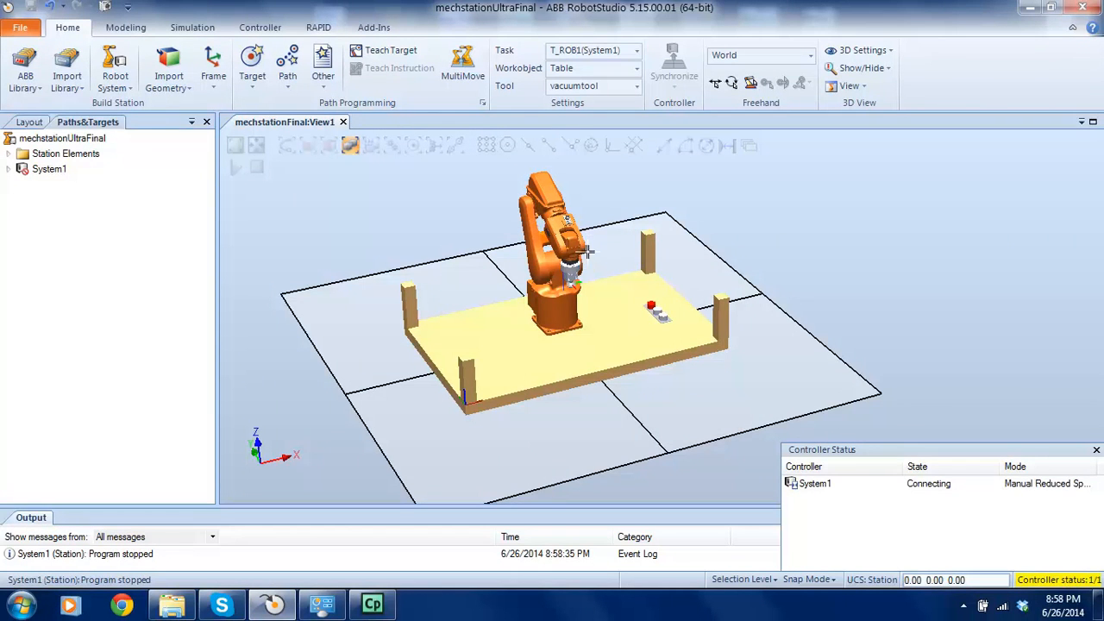
Enlarge the view of the robot on its table and move the detach confirmation dialog clear of the model.
left_click(610, 234)
scroll(608, 236, "up", 3)
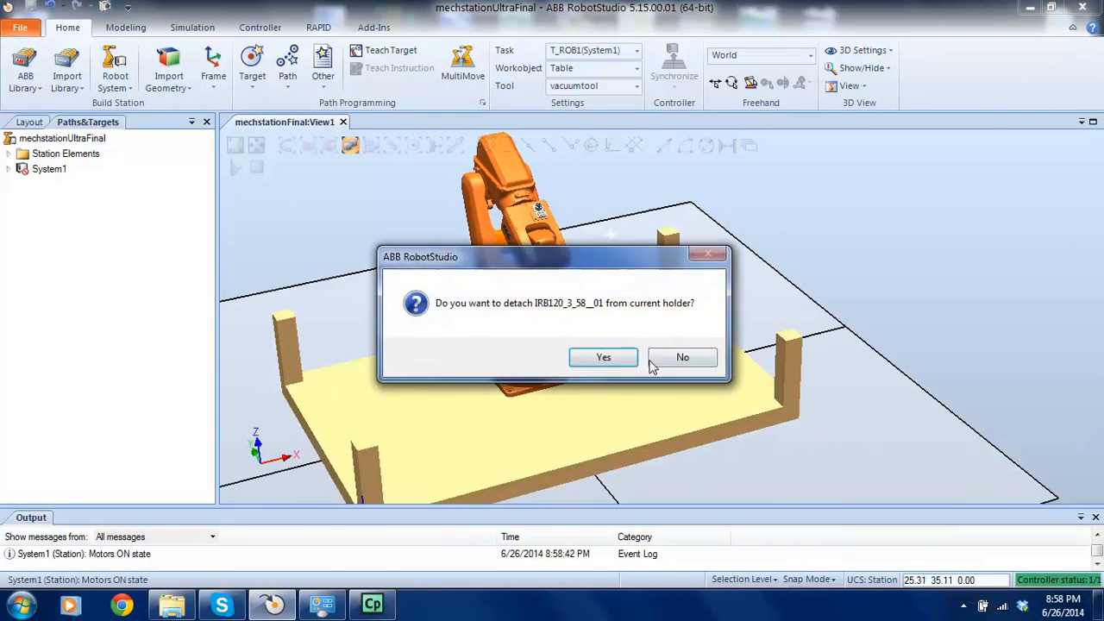
left_click_drag(586, 266, 931, 21)
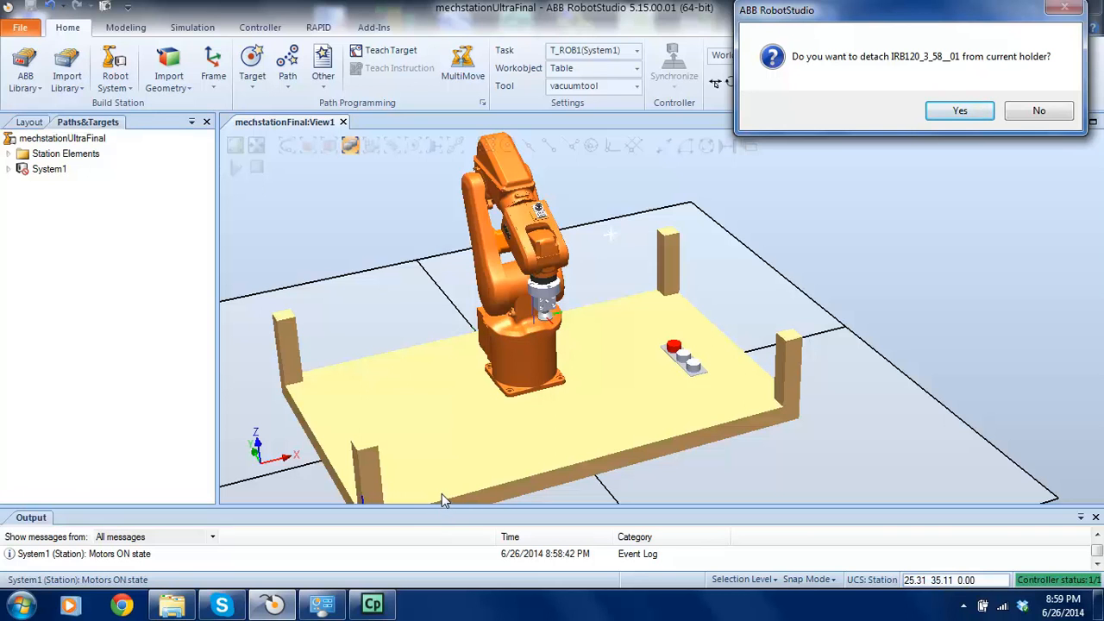
Open RAPID CODE Example .pdf from the Robot Project 1 folder and view the robtarget declarations of the JengaSort module.
left_click(175, 606)
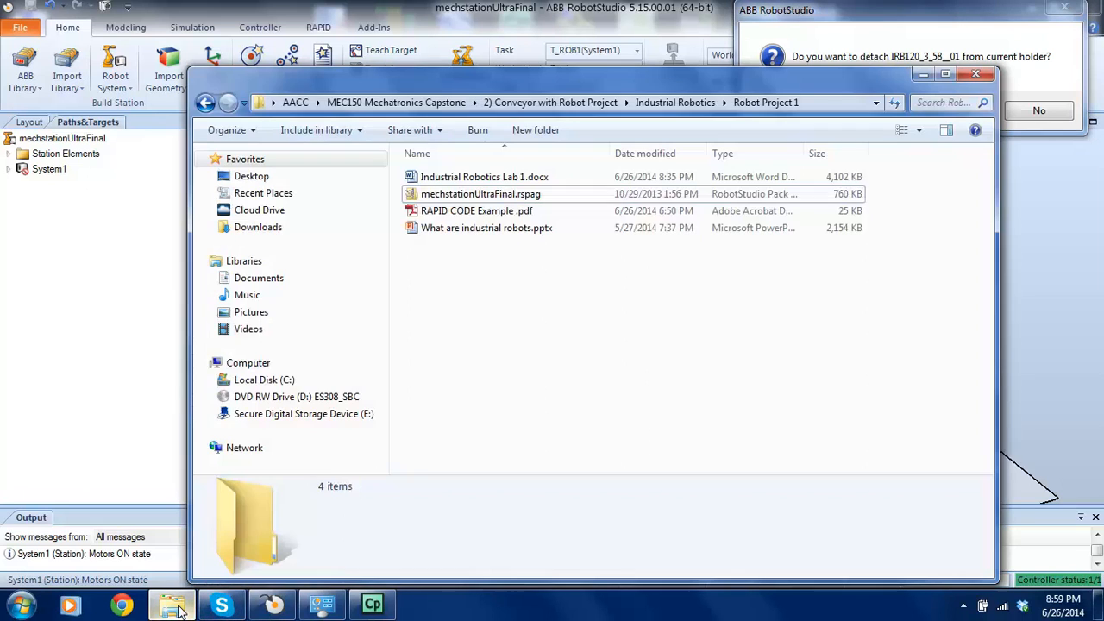
double_click(475, 218)
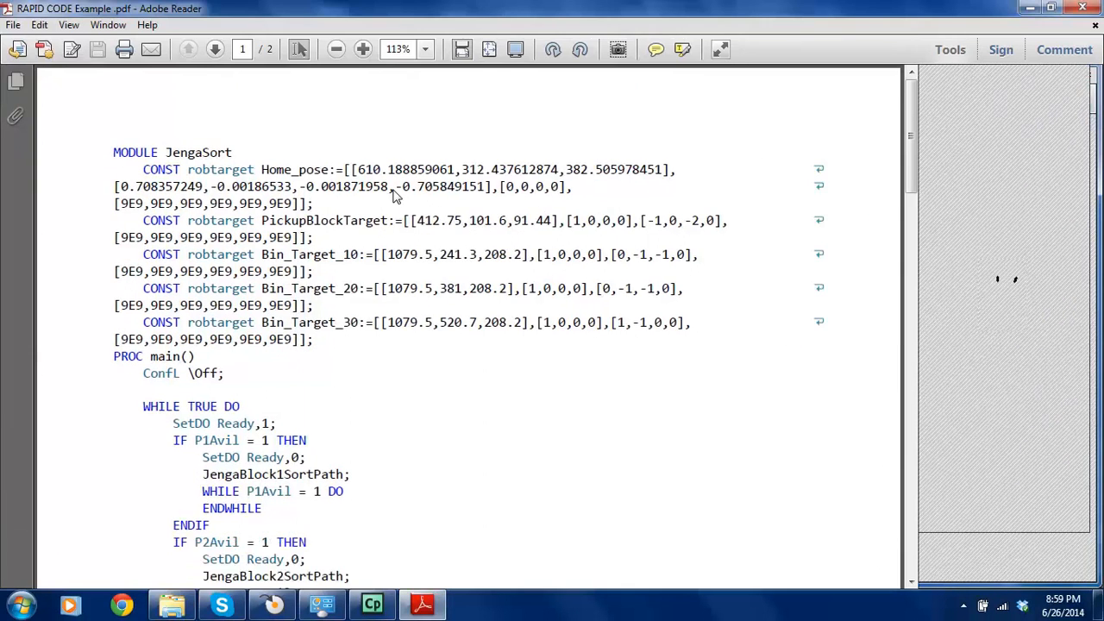
scroll(391, 192, "down", 2)
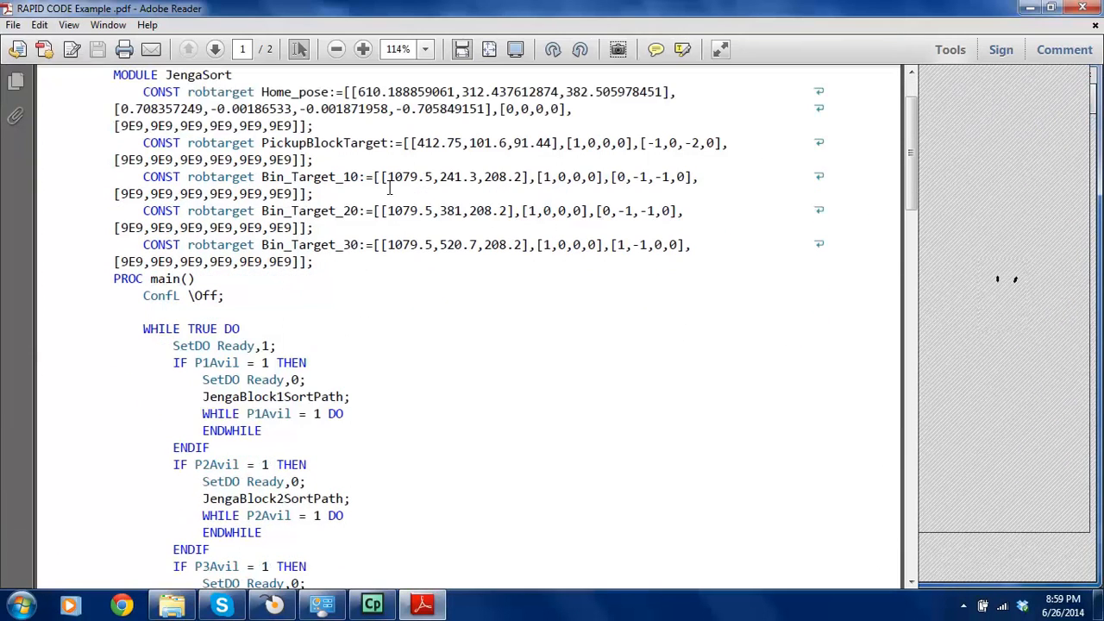
scroll(353, 220, "up", 2)
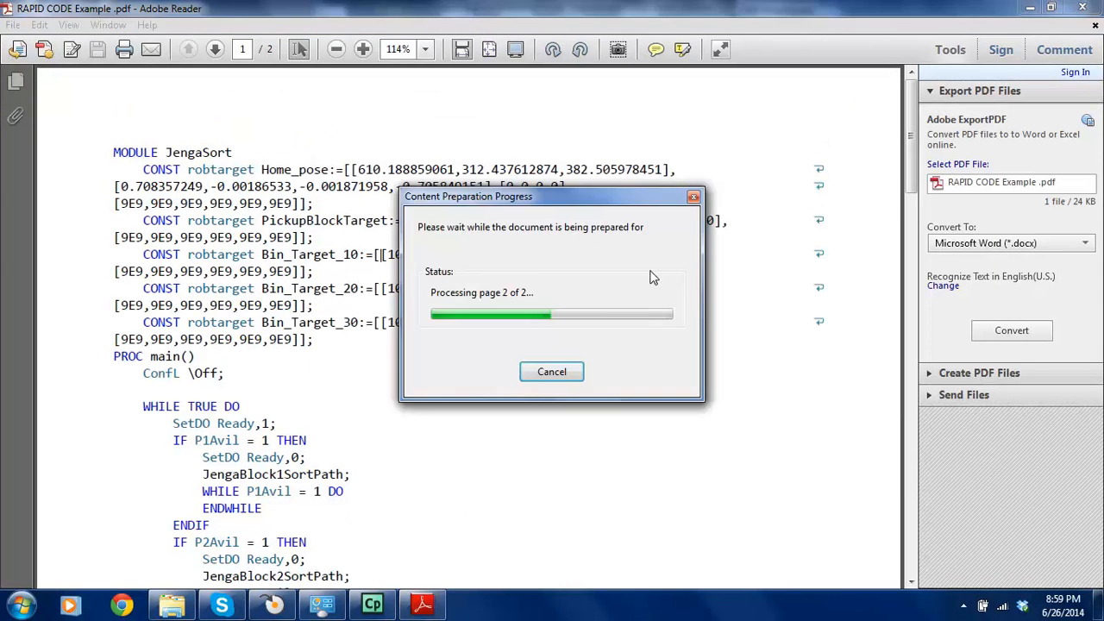
Check the robot station, return to the RAPID code PDF and examine its main procedure, highlighting the WHILE TRUE DO line.
left_click(273, 605)
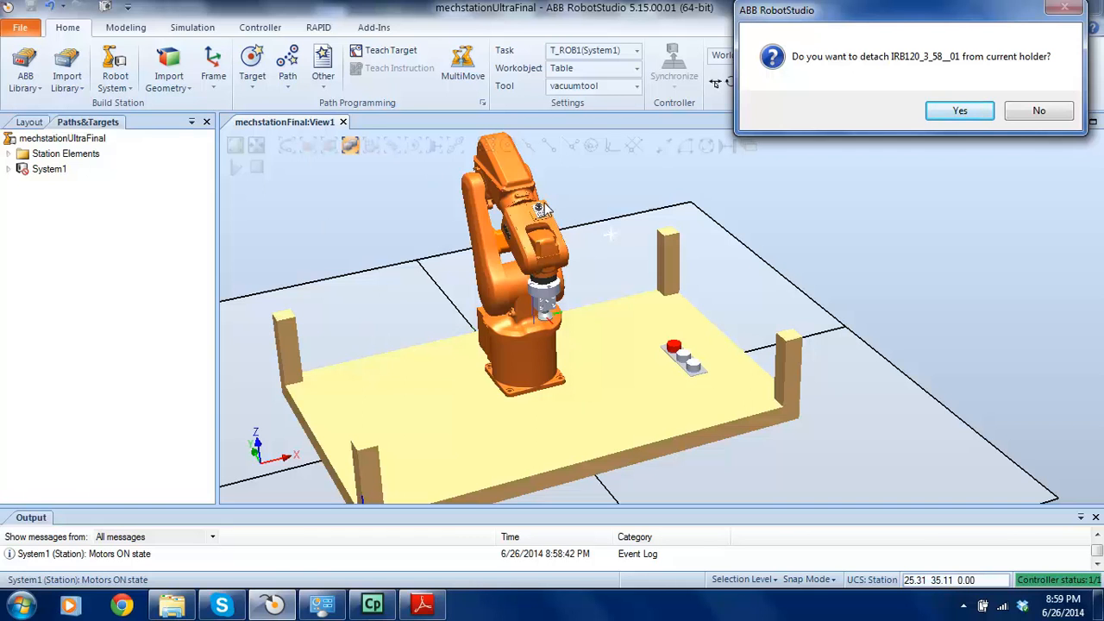
left_click(423, 603)
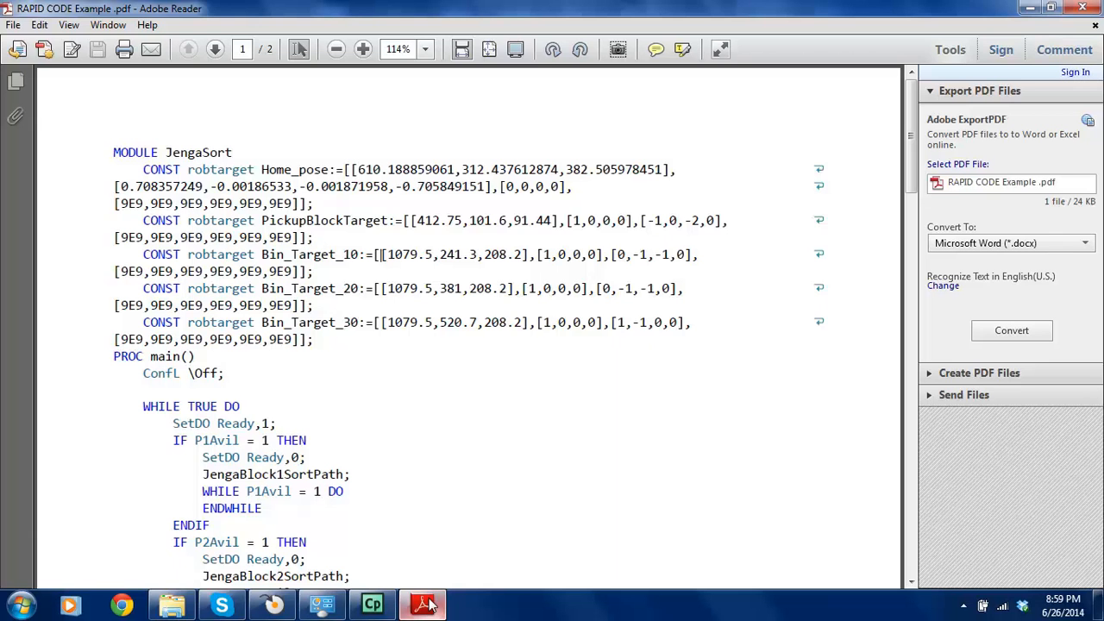
scroll(328, 207, "down", 8)
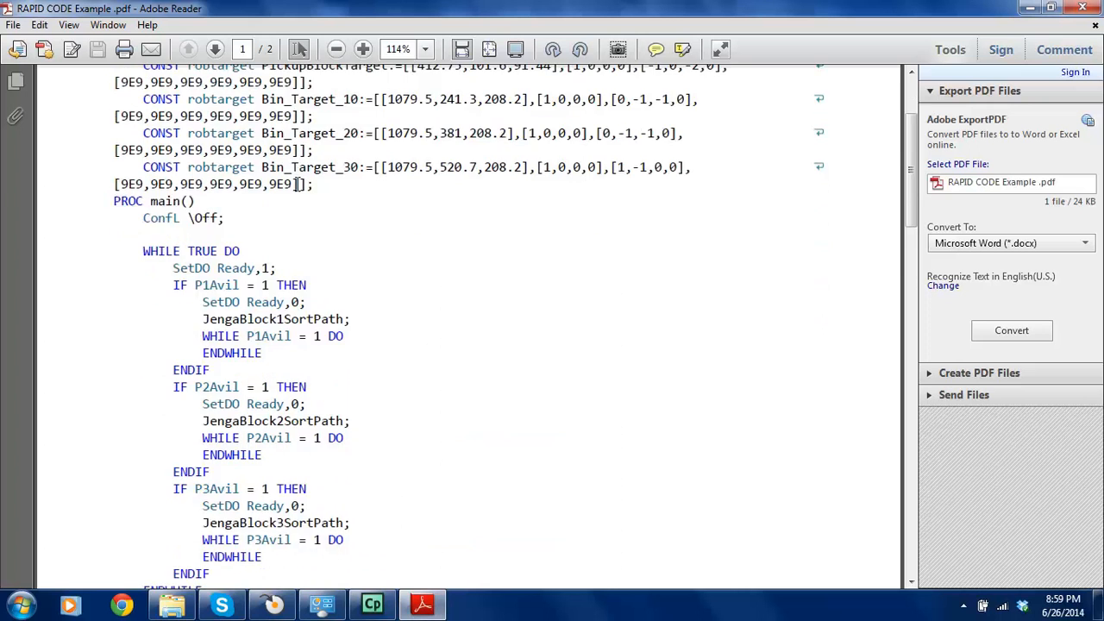
scroll(297, 190, "up", 6)
scroll(171, 263, "down", 1)
left_click_drag(145, 250, 244, 250)
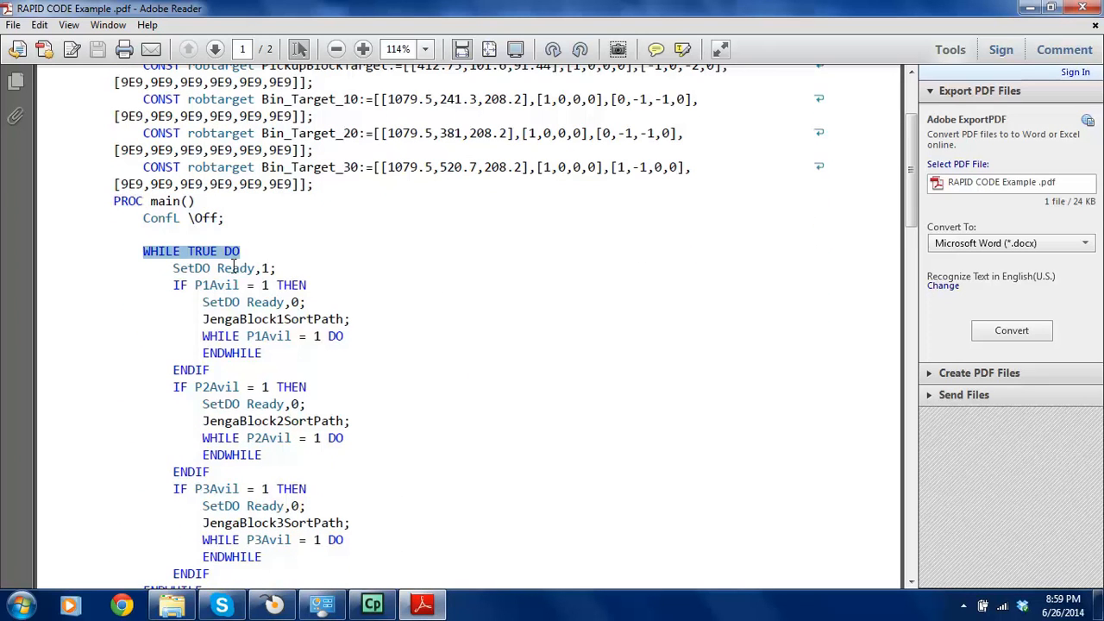
Review the IF blocks of the main procedure and the Letgo and Pickup procedures, and close the RAPID code PDF.
left_click_drag(210, 370, 173, 371)
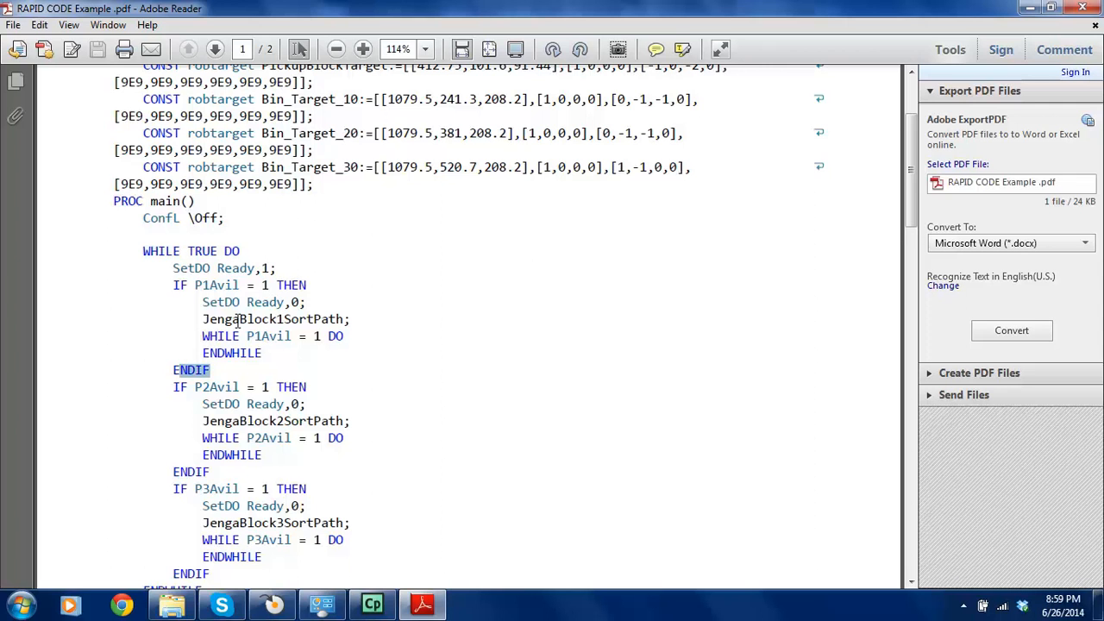
scroll(242, 308, "down", 5)
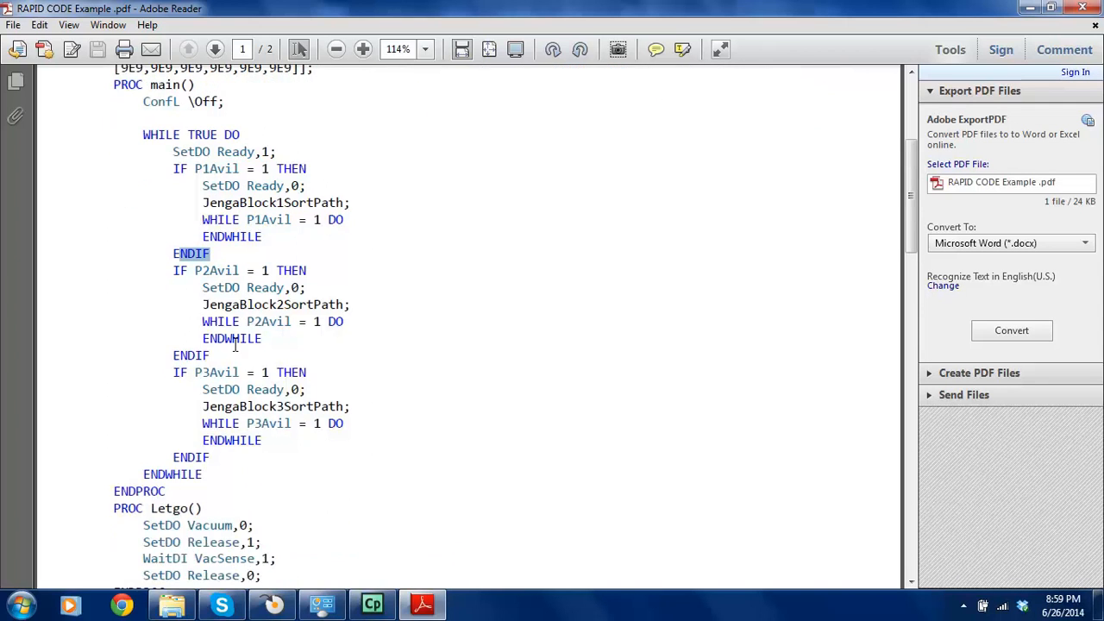
scroll(240, 442, "up", 8)
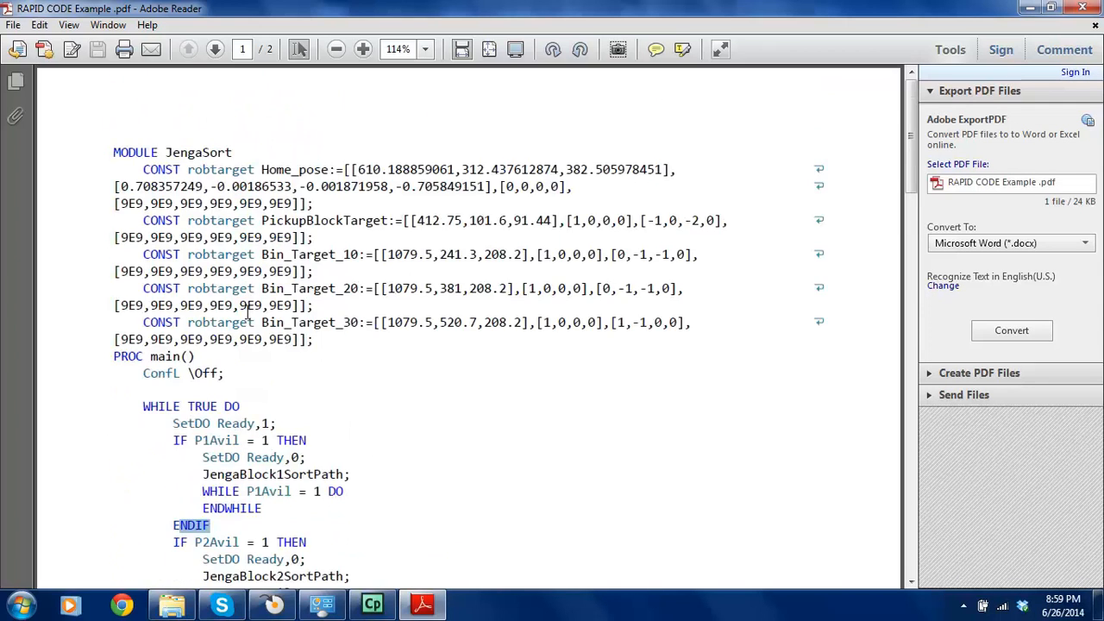
scroll(250, 311, "down", 11)
scroll(230, 296, "up", 13)
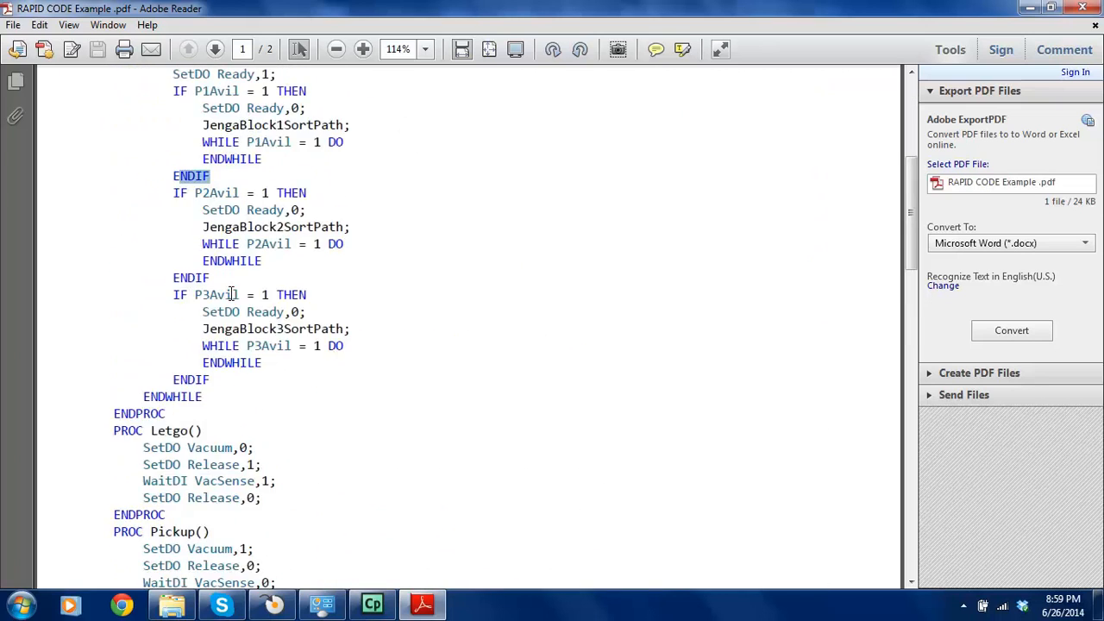
scroll(237, 278, "down", 7)
scroll(236, 287, "up", 7)
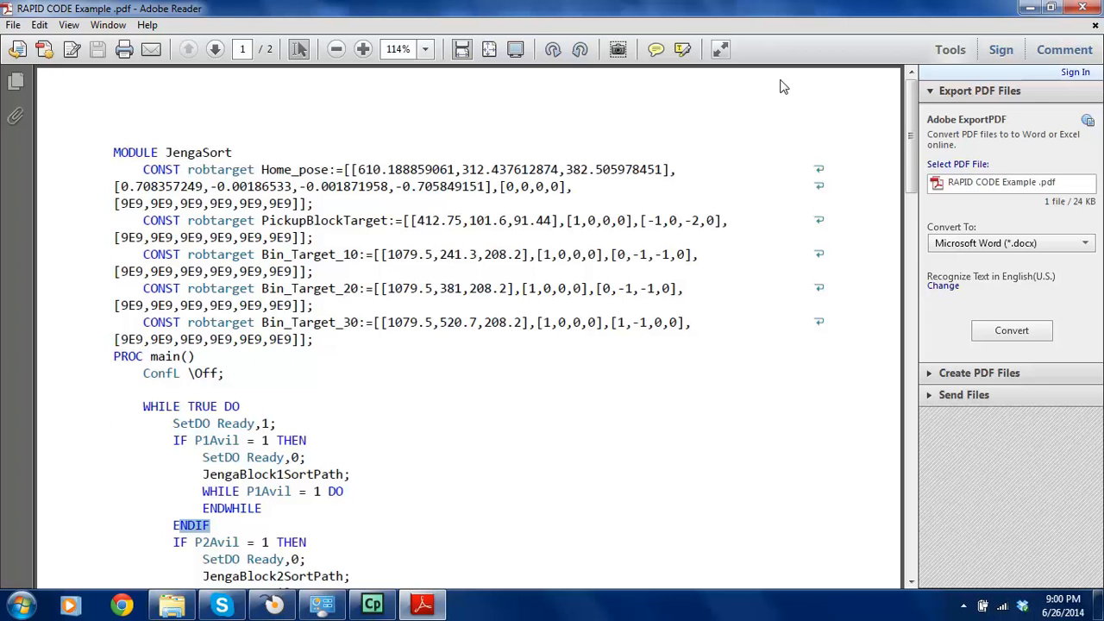
scroll(284, 223, "down", 2)
scroll(192, 192, "down", 7)
scroll(191, 192, "up", 3)
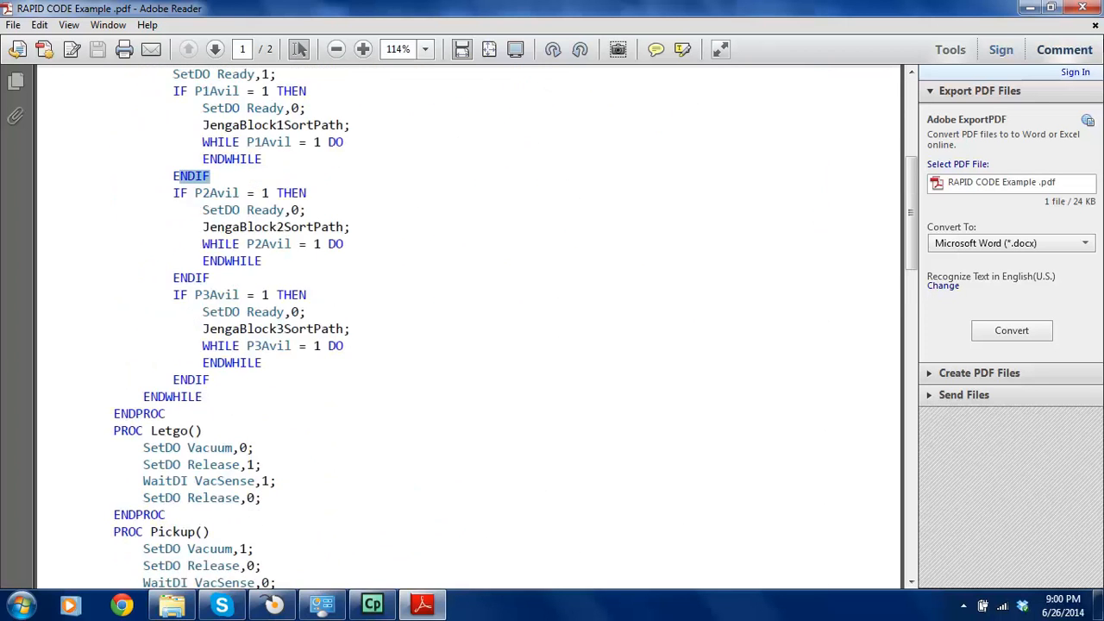
left_click(1097, 7)
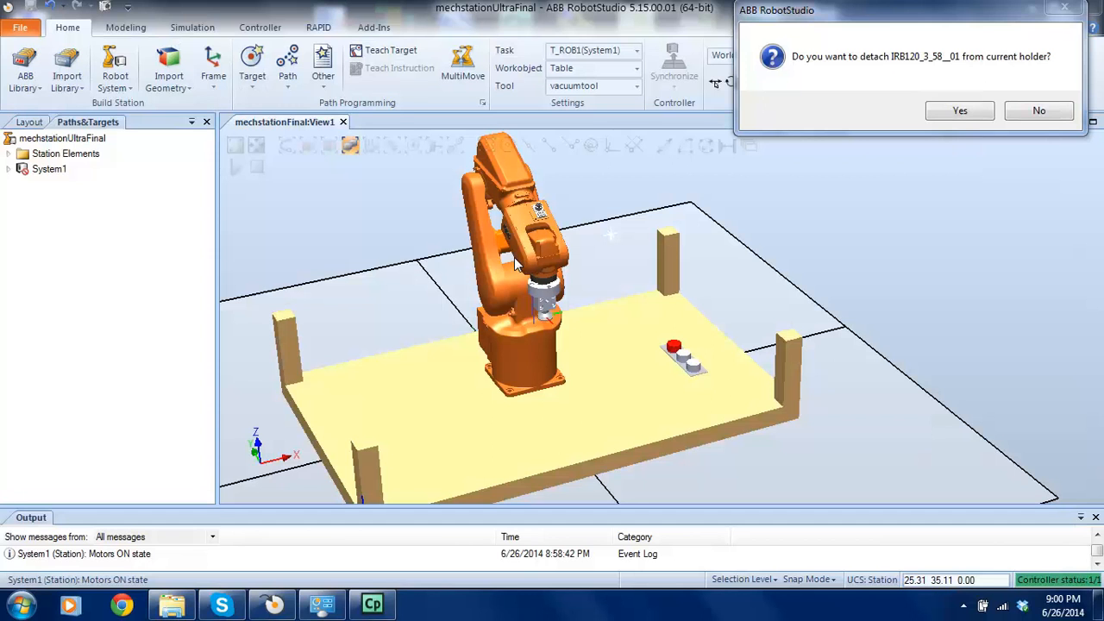
Decline detaching IRB120_3_58__01 from its current holder.
left_click_drag(772, 10, 349, 259)
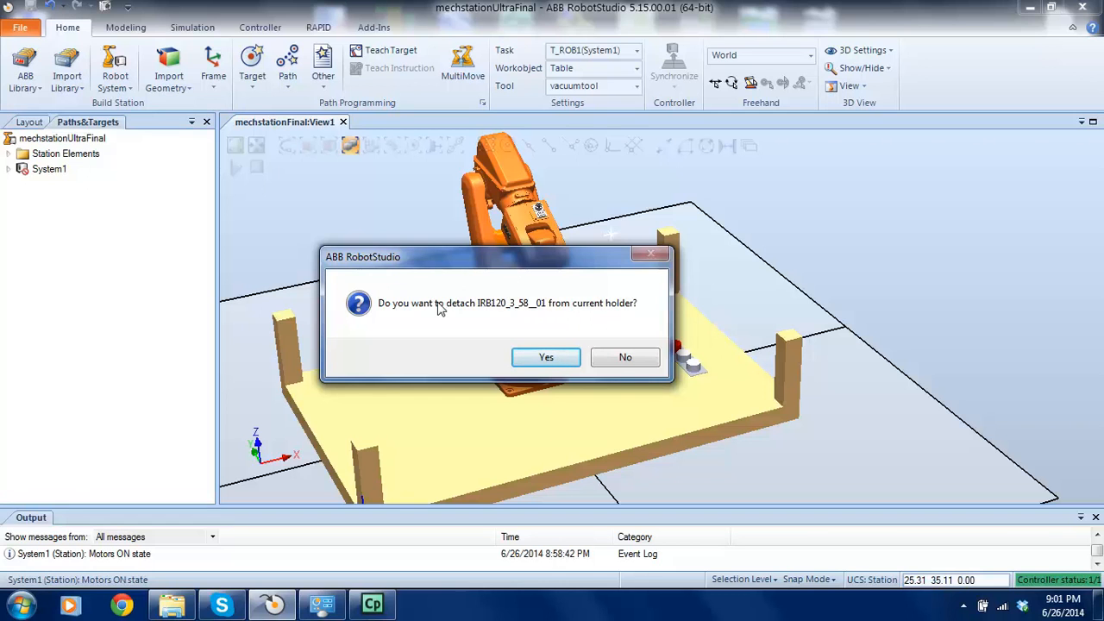
left_click(626, 357)
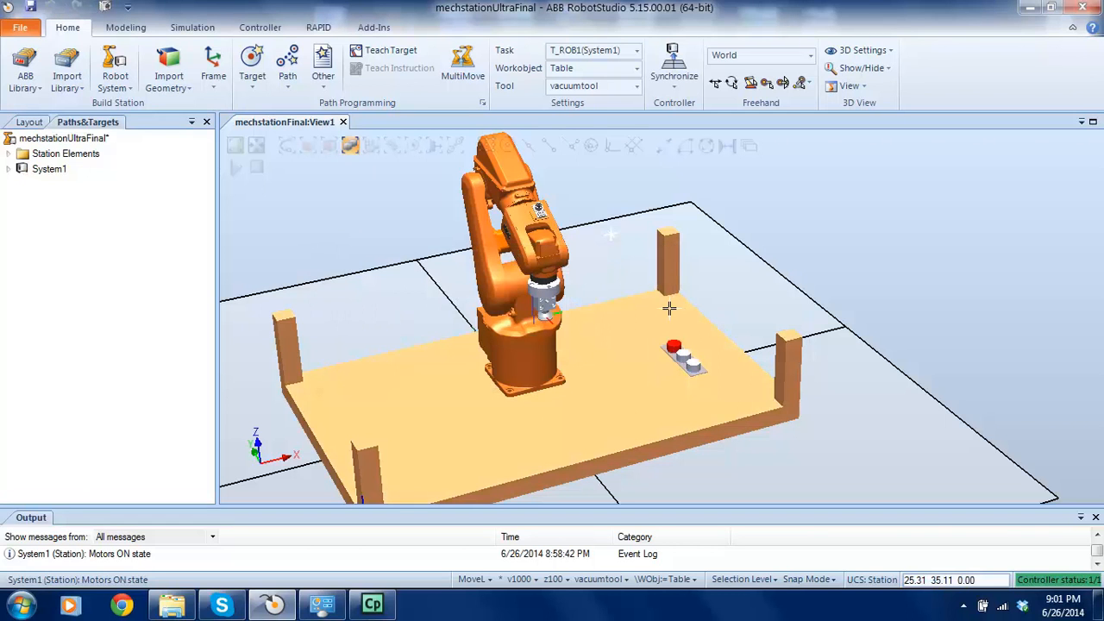
left_click(669, 307)
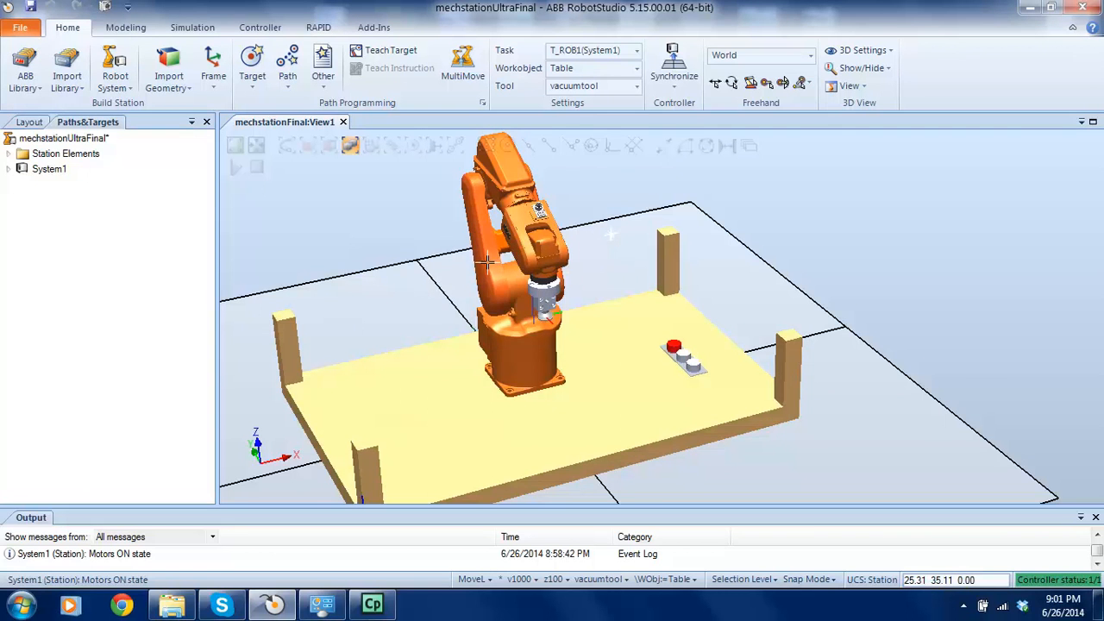
Examine the vacuum tool mounted on the robot's wrist, including its suction cup, from close up and from different angles.
scroll(488, 261, "down", 3)
scroll(412, 421, "up", 3)
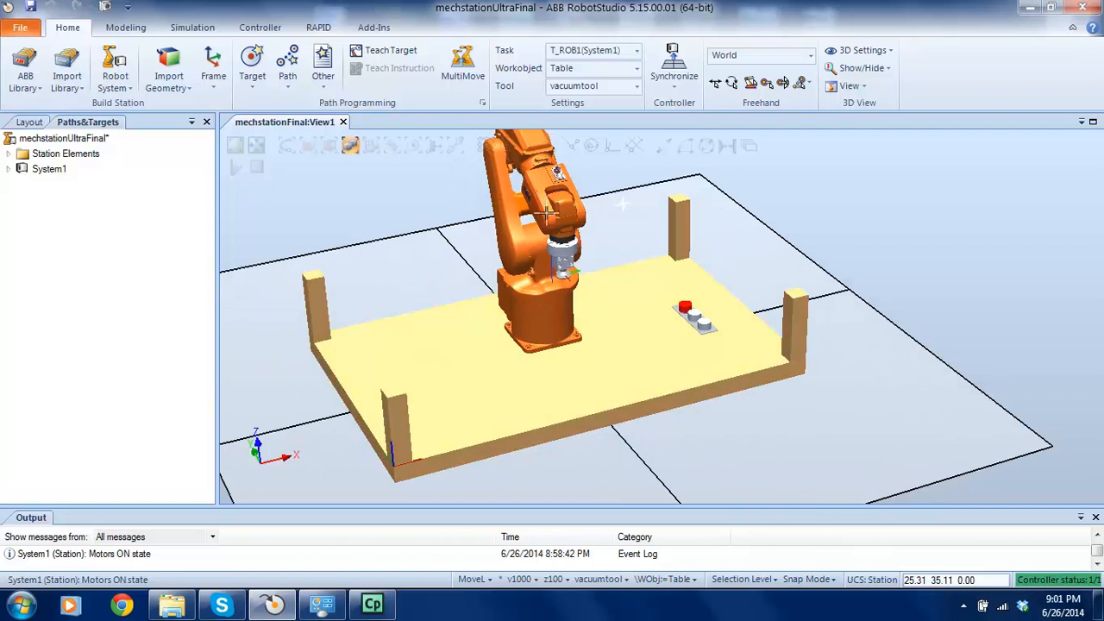
scroll(565, 259, "up", 3)
scroll(564, 259, "up", 5)
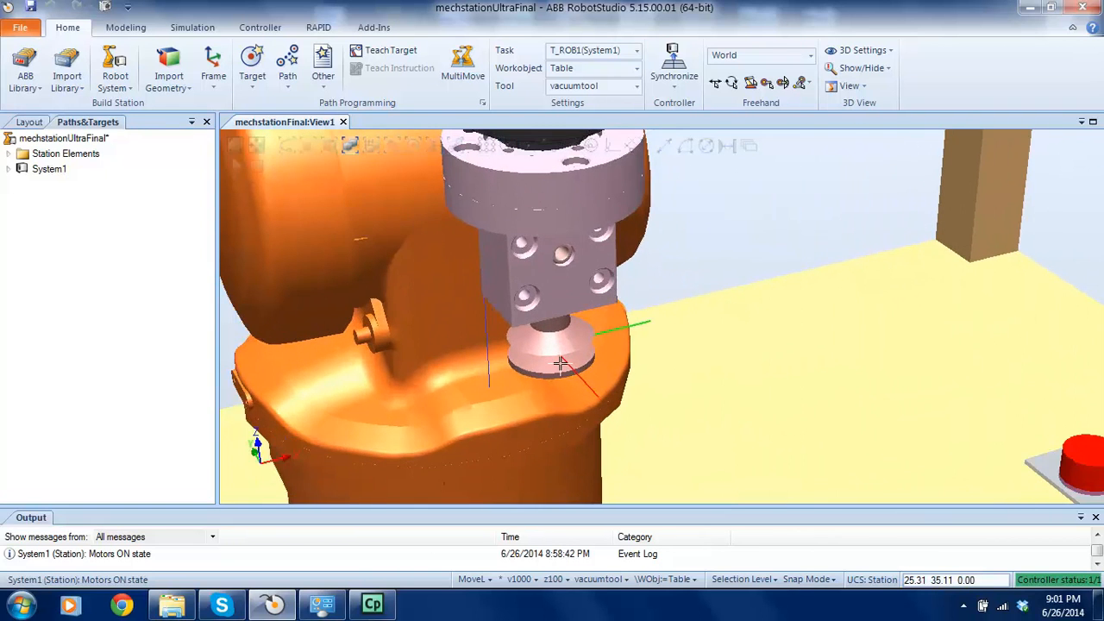
scroll(552, 367, "down", 5)
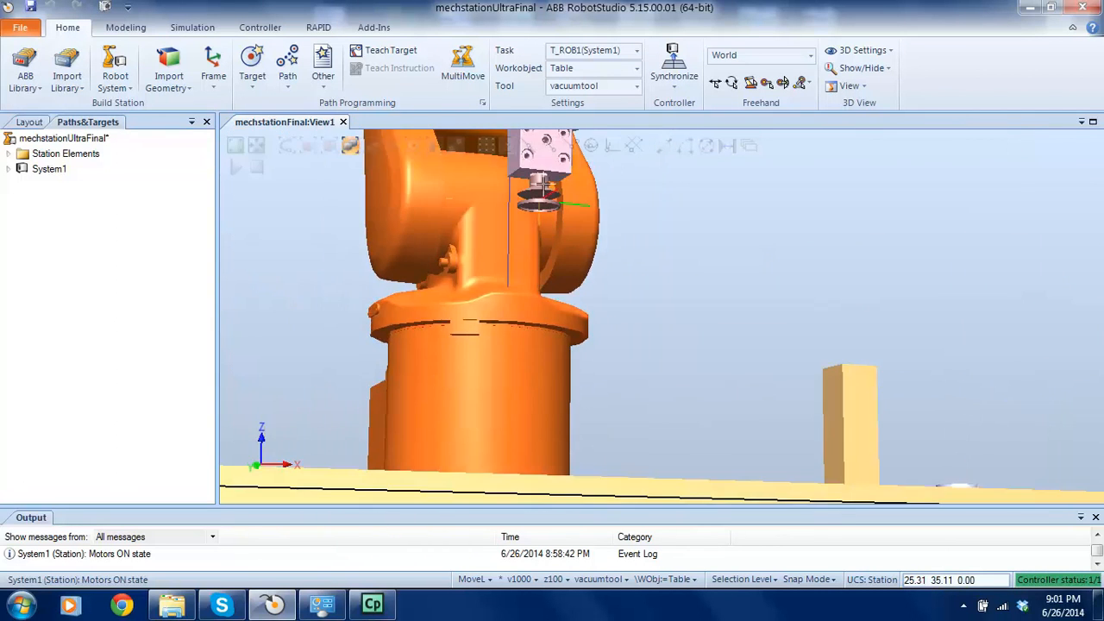
scroll(534, 235, "up", 5)
left_click_drag(490, 283, 509, 259, "ctrl+shift")
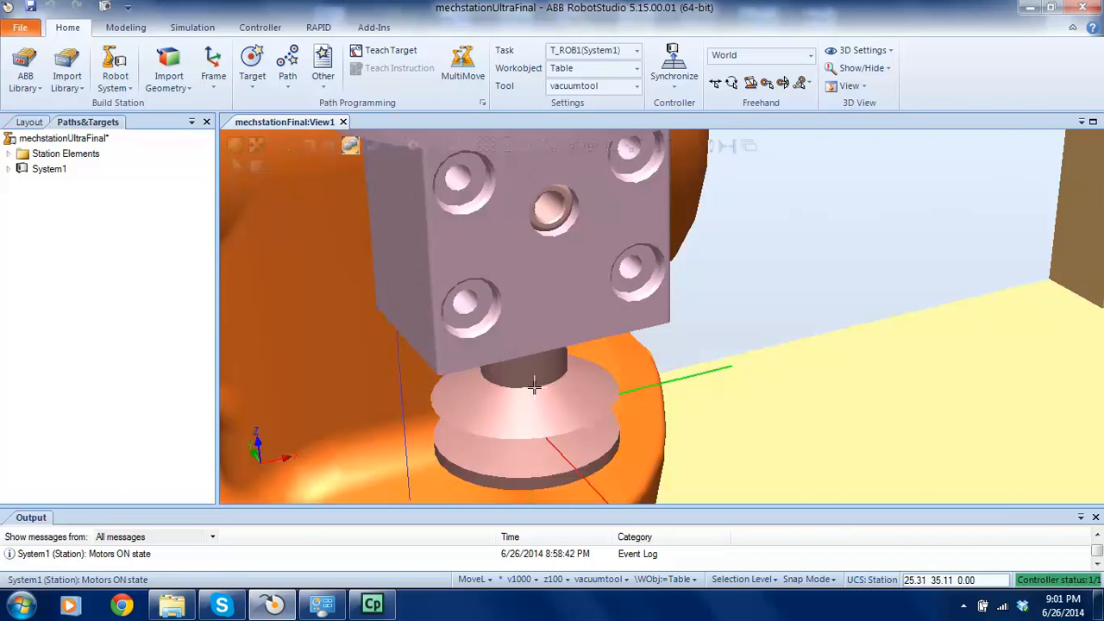
scroll(539, 401, "down", 3)
scroll(528, 377, "up", 1)
scroll(528, 376, "down", 4)
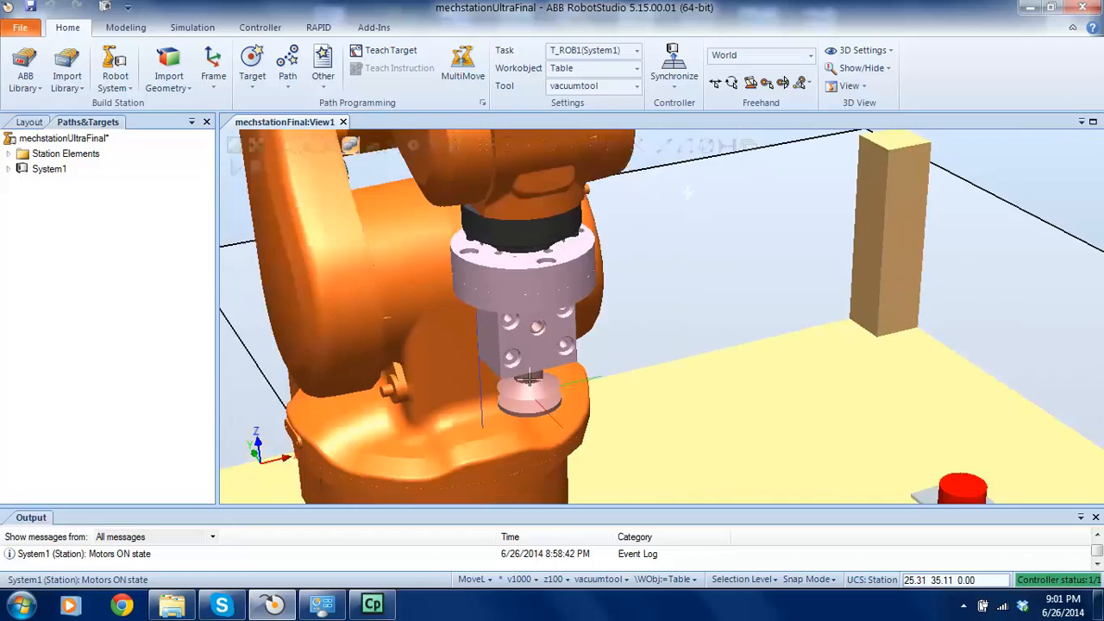
scroll(556, 412, "down", 1)
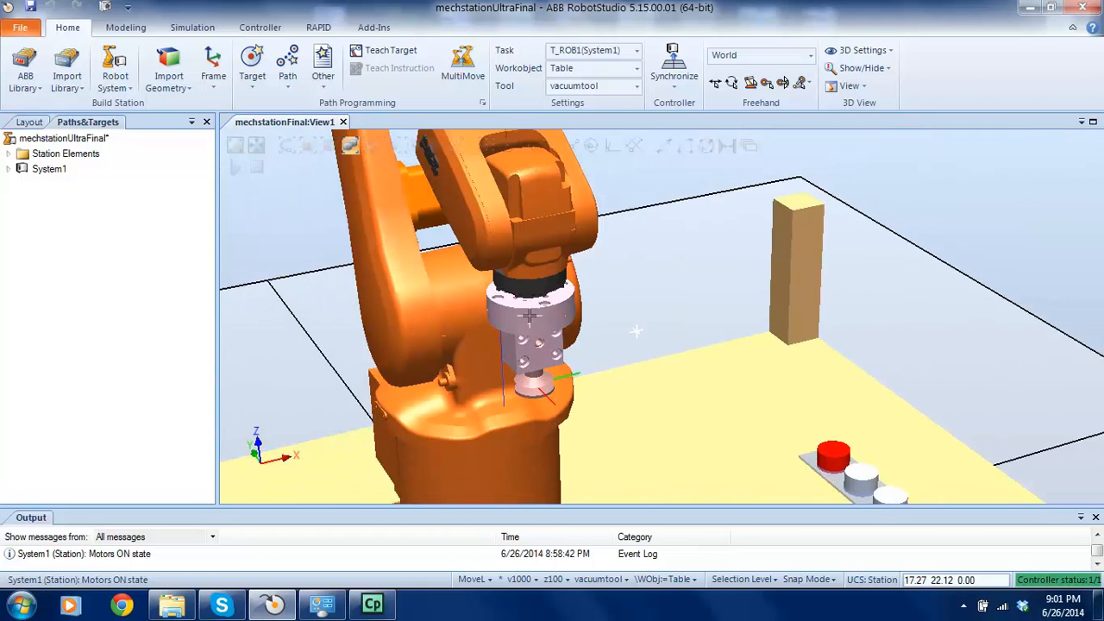
scroll(540, 308, "down", 1)
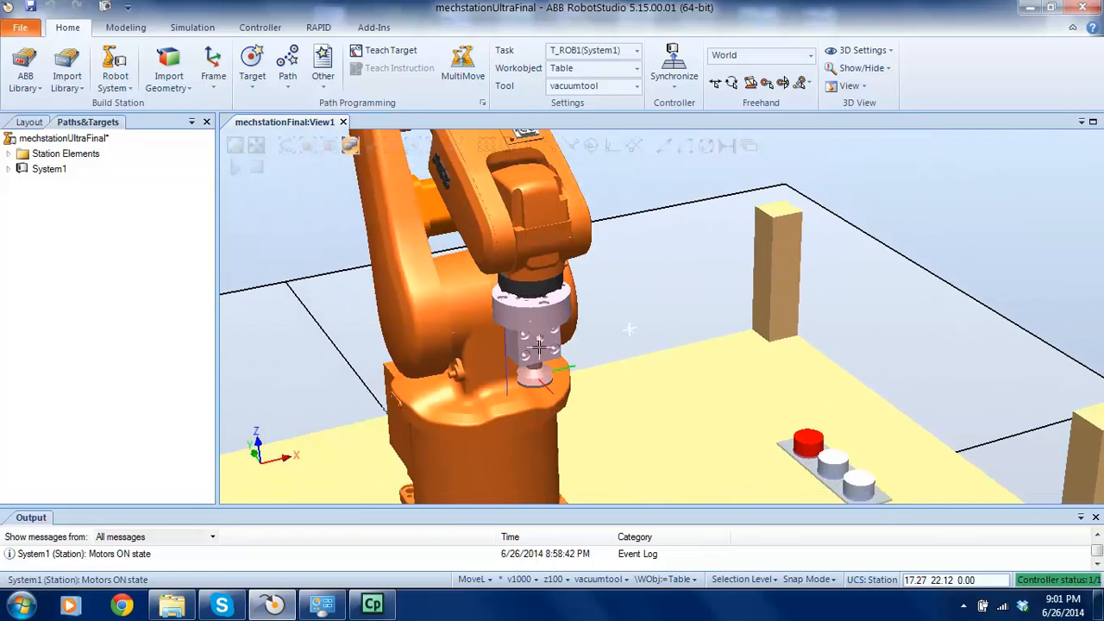
scroll(604, 366, "down", 2)
scroll(643, 384, "down", 1)
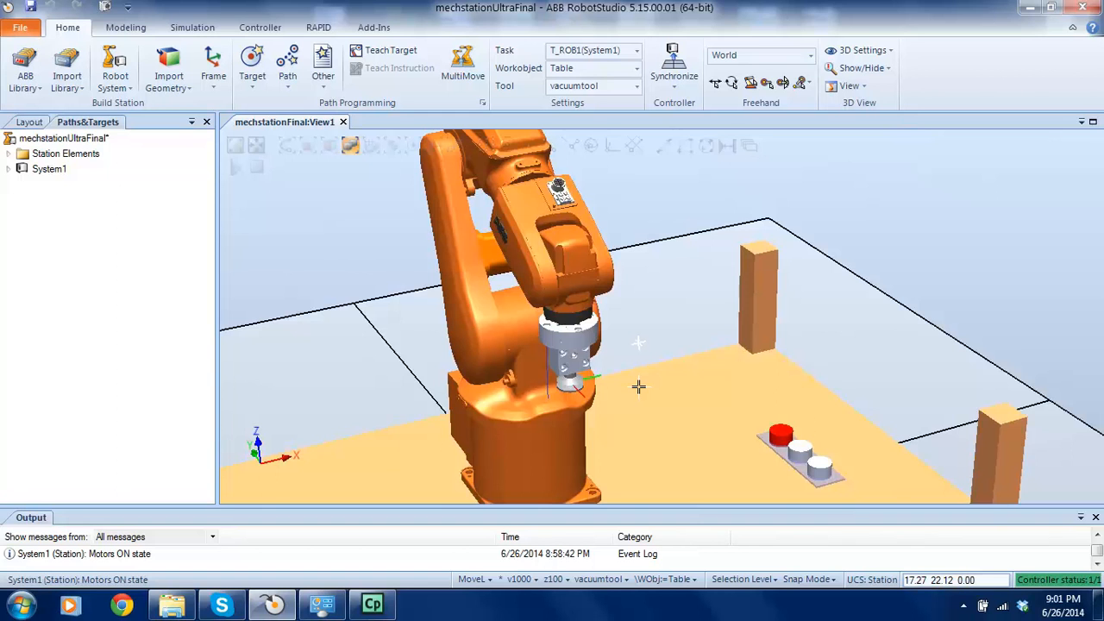
scroll(638, 387, "down", 1)
scroll(651, 392, "down", 2)
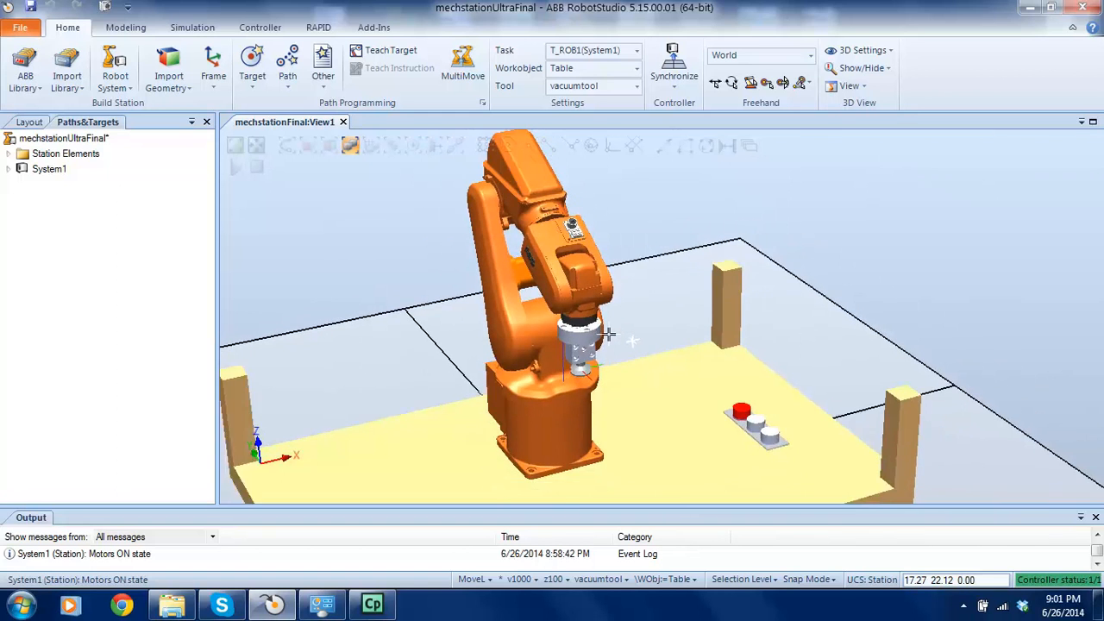
Examine the plate with one red and two white buttons on the table.
scroll(737, 419, "up", 6)
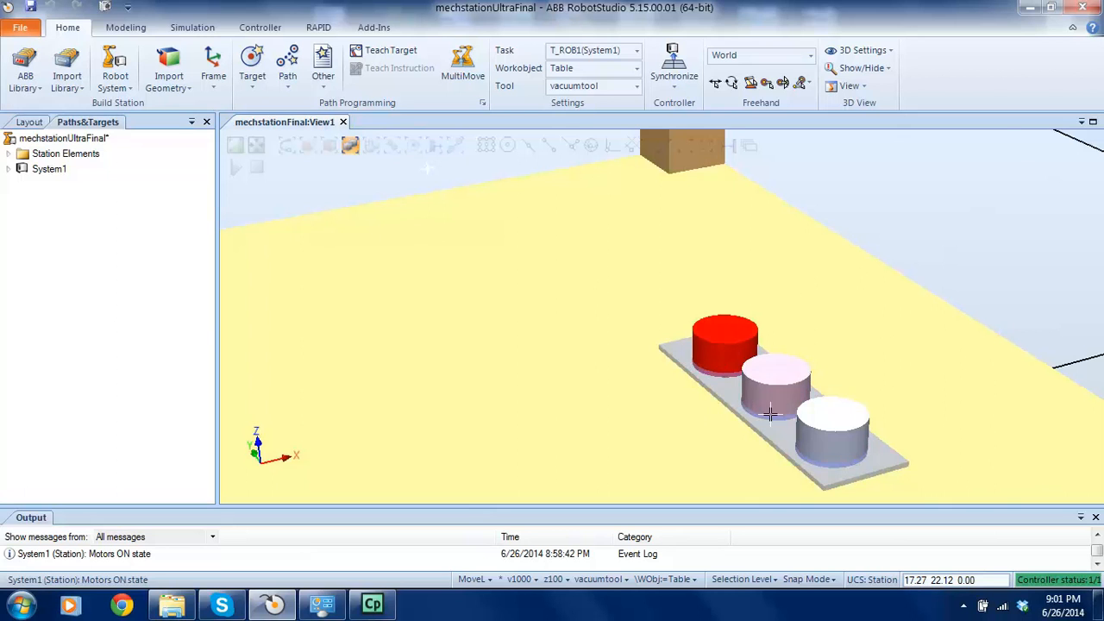
scroll(770, 406, "down", 3)
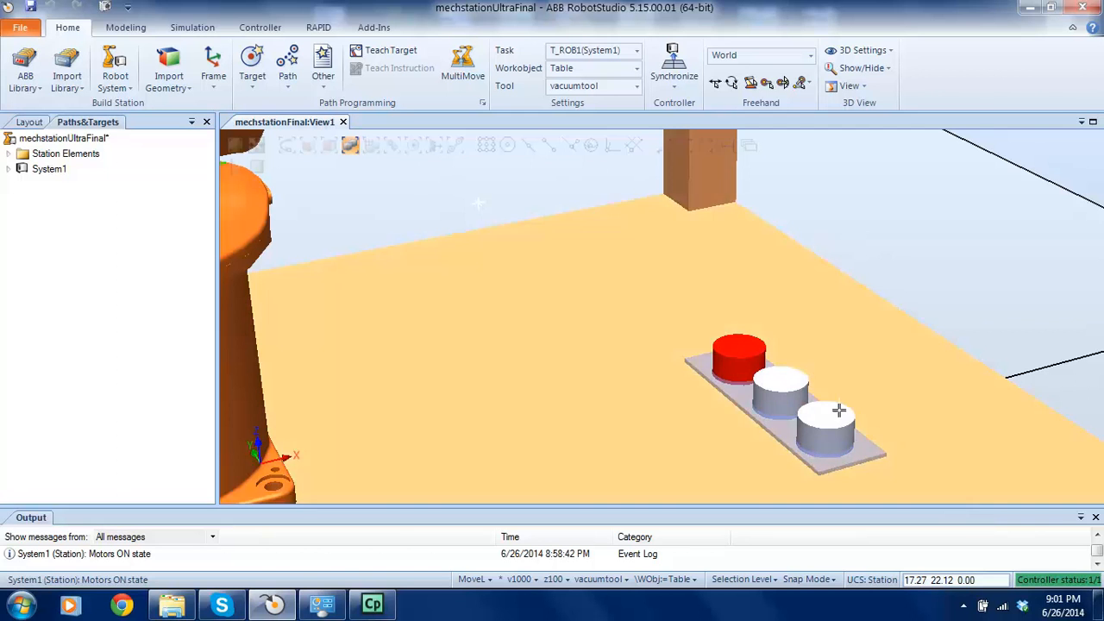
scroll(891, 423, "down", 5)
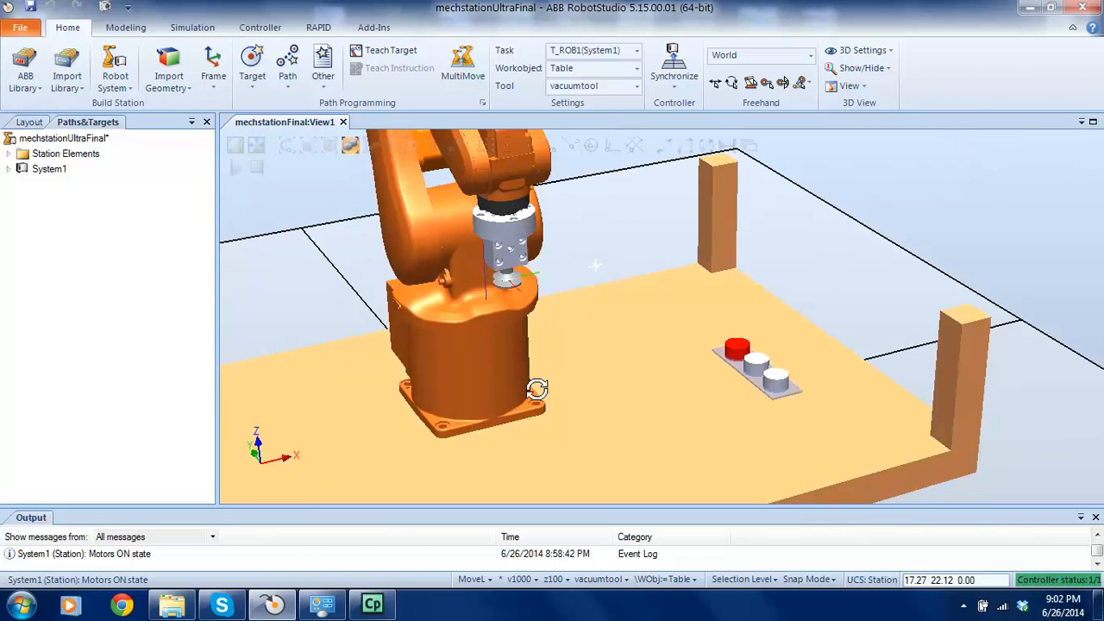
Compare the complete station with close views of the robot arm, practising zooming in and out.
scroll(539, 393, "down", 4)
scroll(508, 279, "up", 2)
scroll(367, 258, "down", 4)
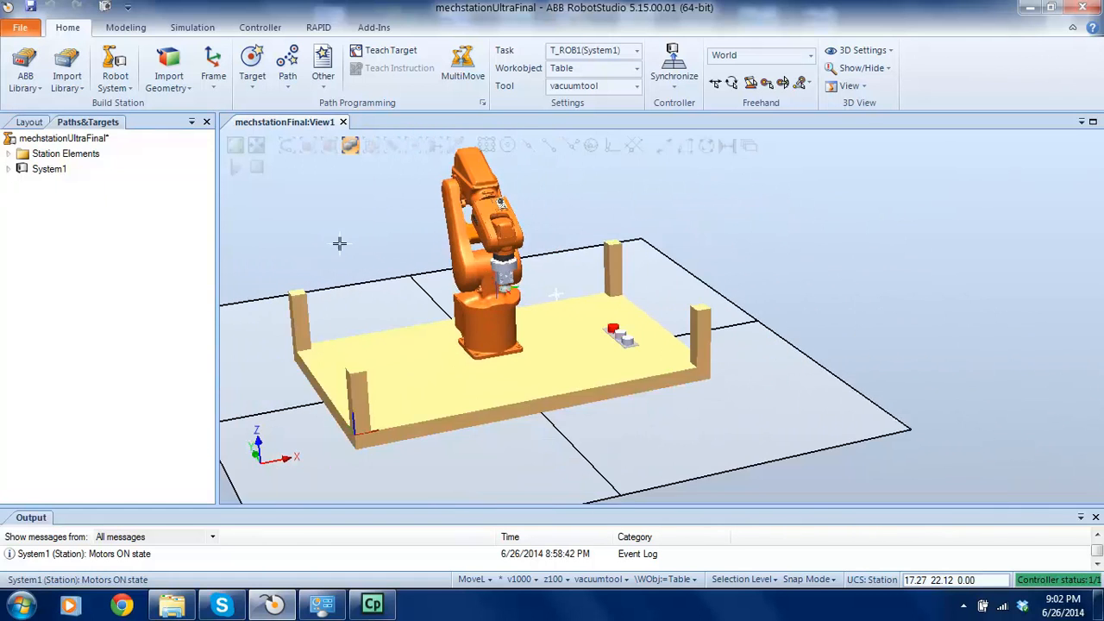
scroll(367, 258, "up", 1)
scroll(350, 340, "up", 2)
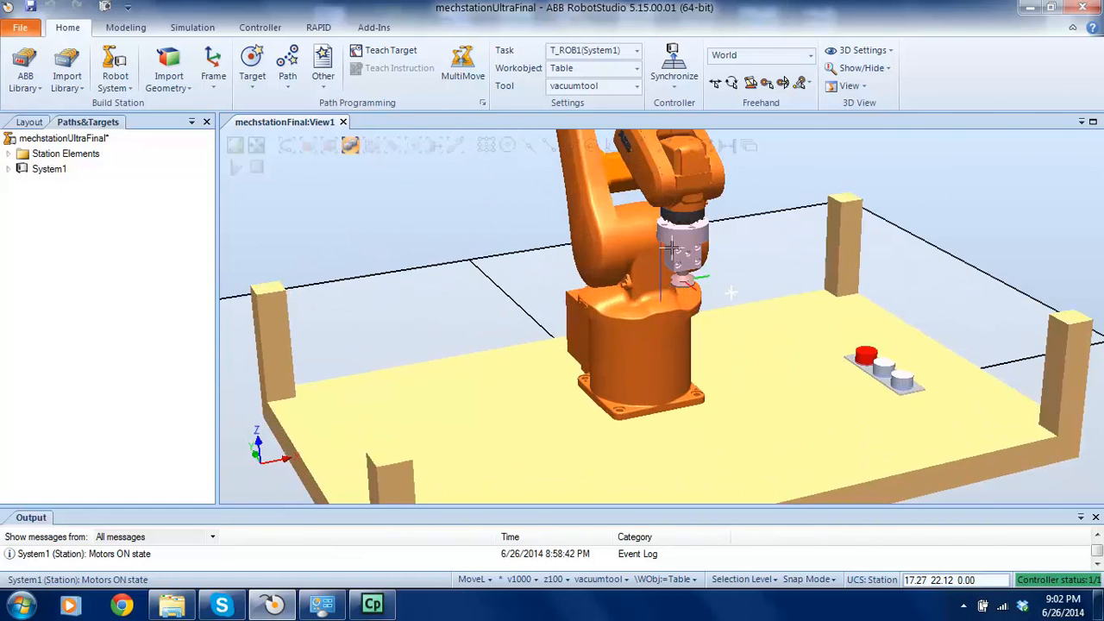
scroll(681, 253, "up", 4)
scroll(681, 253, "down", 5)
scroll(653, 190, "up", 1)
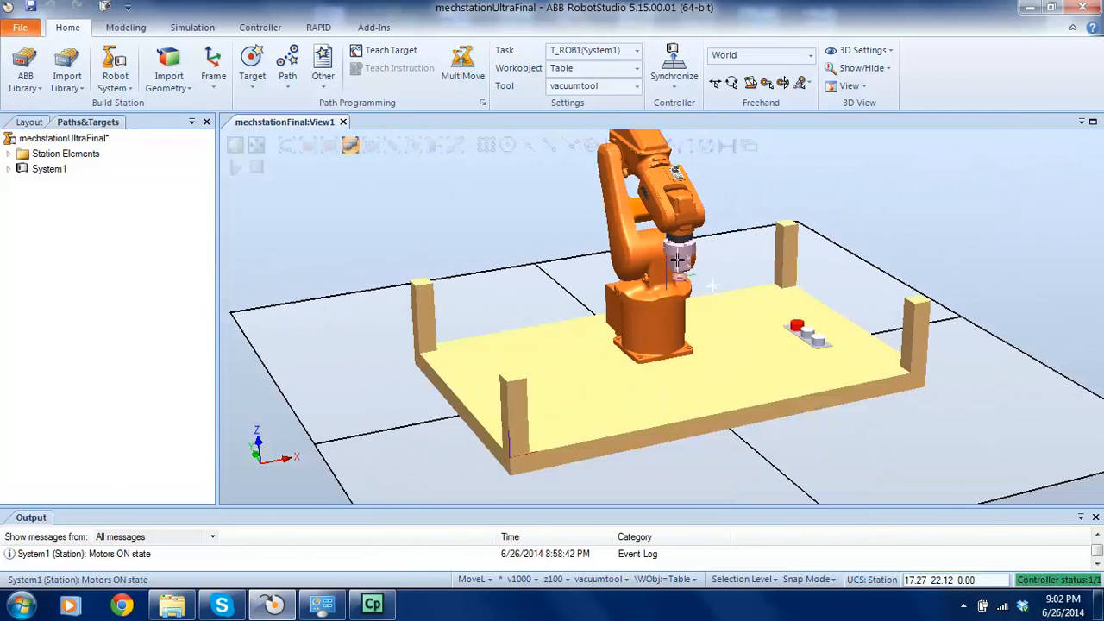
scroll(655, 160, "up", 3)
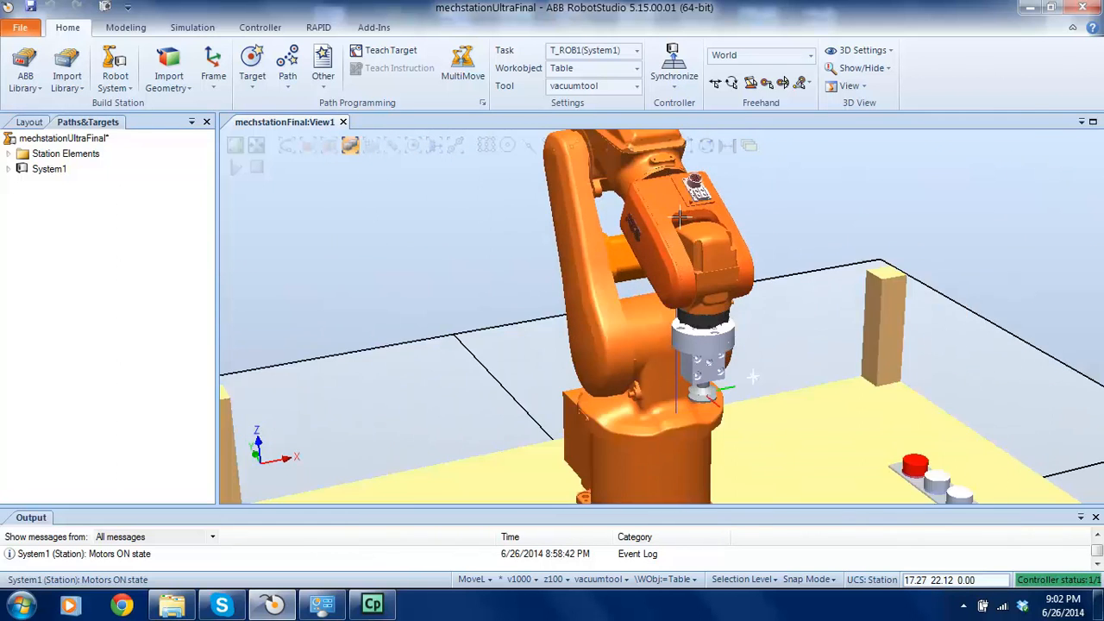
scroll(702, 335, "down", 3)
scroll(703, 334, "up", 1)
scroll(703, 335, "up", 1)
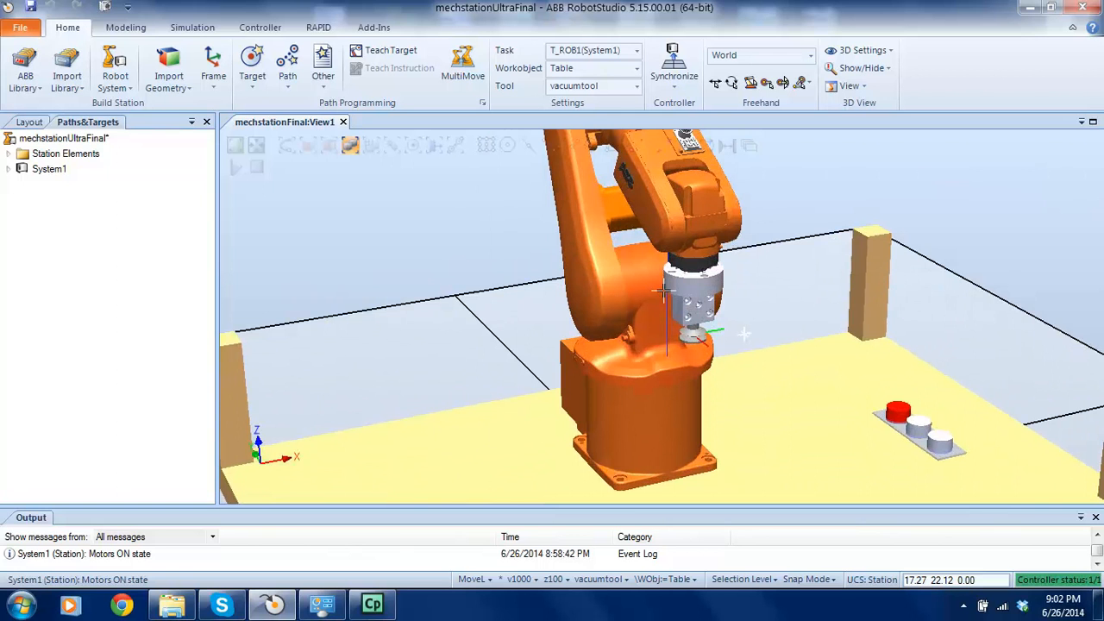
Practise orbiting and panning the view around the robot and its table.
left_click_drag(663, 294, 692, 296, "ctrl+shift")
scroll(669, 265, "down", 3)
left_click_drag(694, 343, 669, 319, "ctrl")
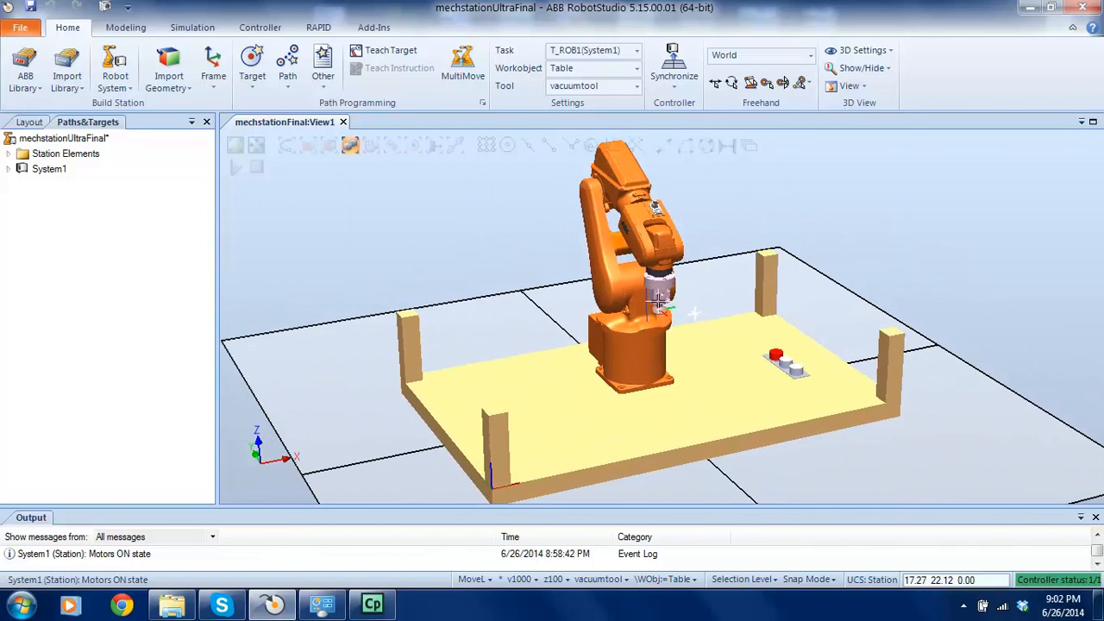
left_click_drag(694, 313, 703, 255, "ctrl+shift")
left_click(703, 255)
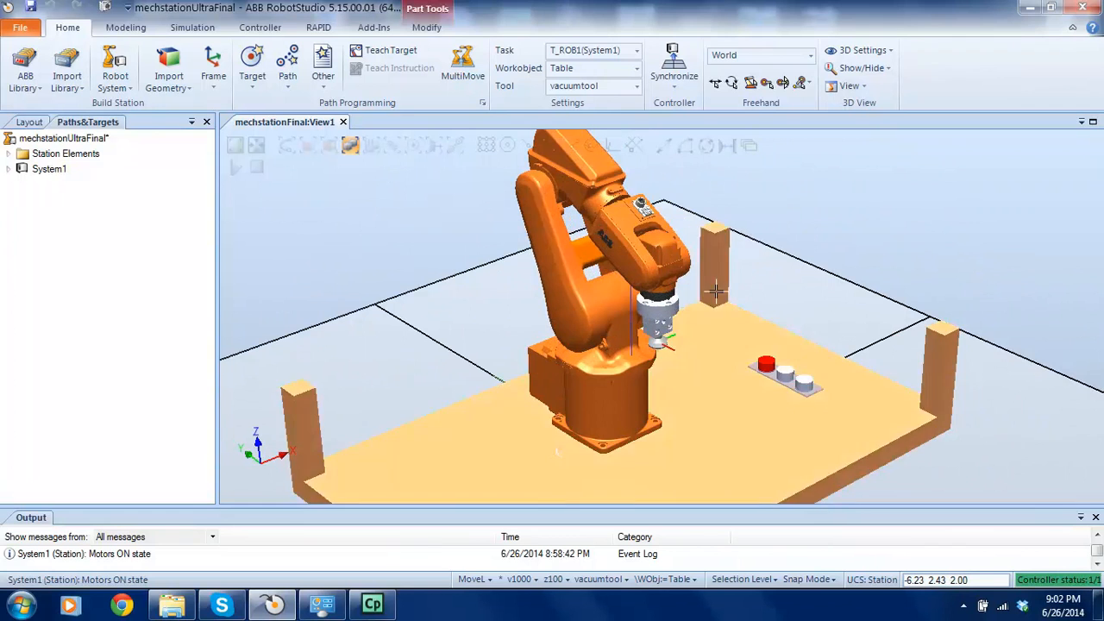
left_click(716, 292)
left_click_drag(667, 361, 635, 350, "ctrl+shift")
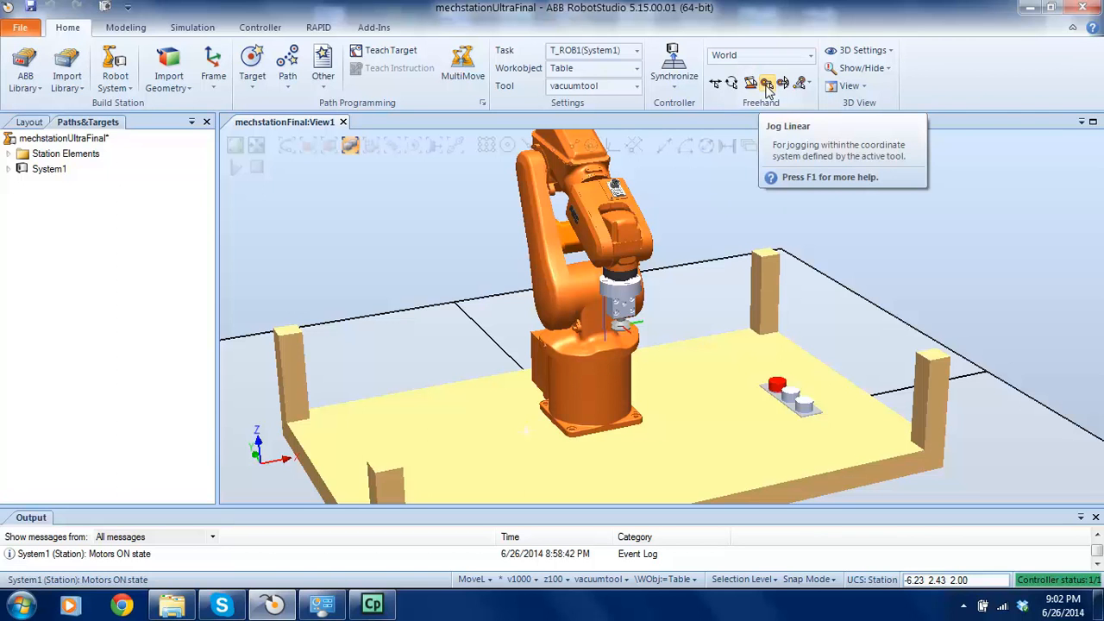
Examine the robot's joints and arm links from the rotating base up to the wrist, from near and far.
left_click_drag(690, 266, 728, 326, "ctrl+shift")
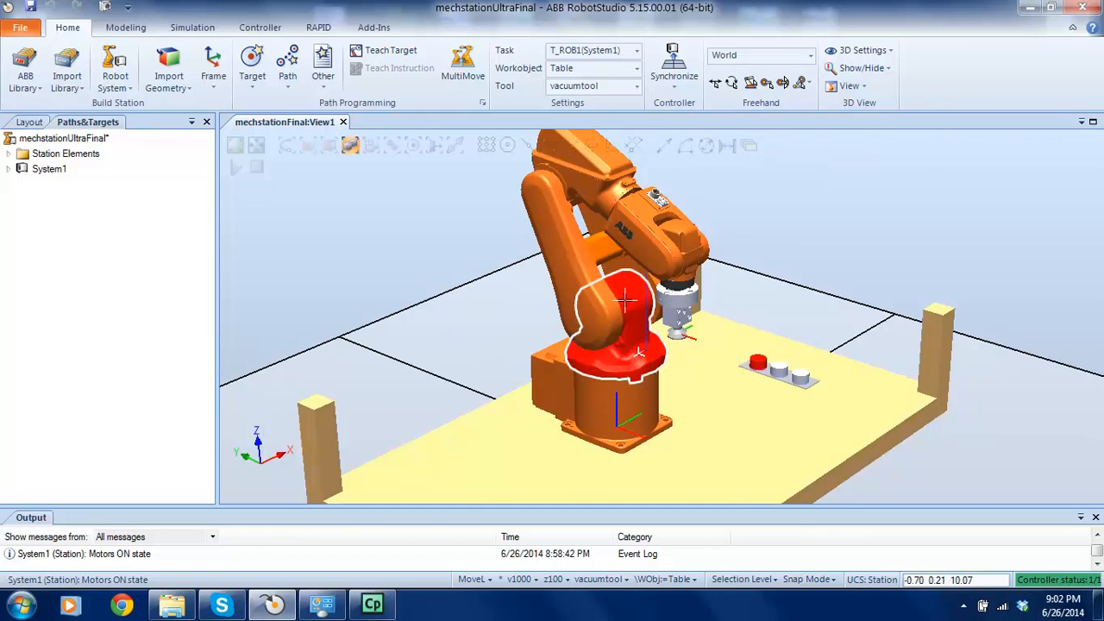
scroll(591, 312, "up", 1)
scroll(595, 312, "down", 1)
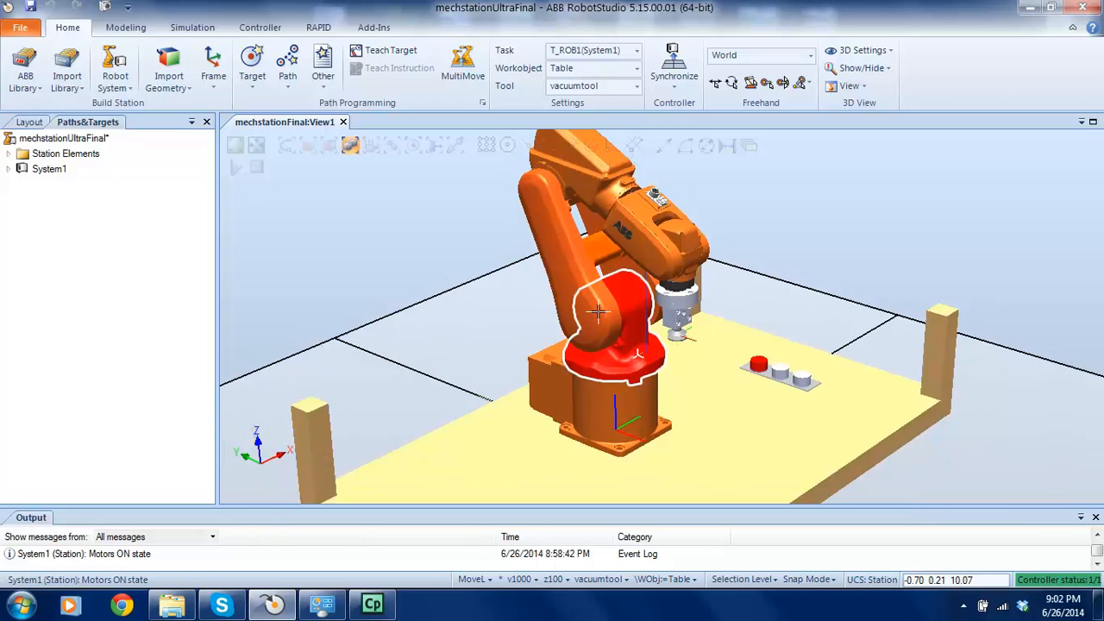
scroll(552, 216, "down", 2)
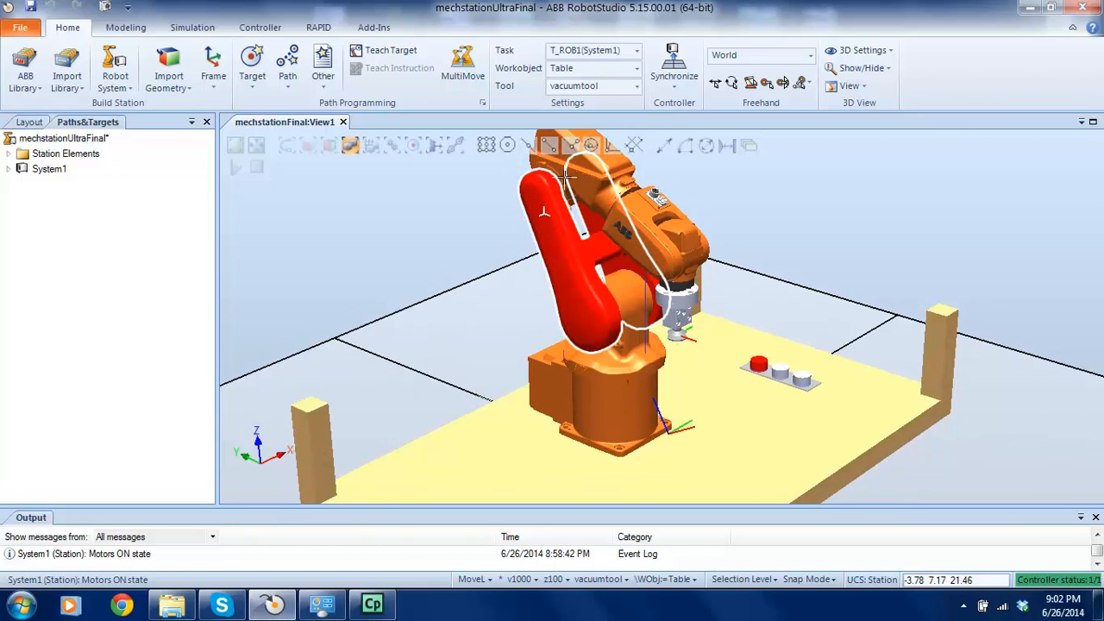
scroll(567, 174, "down", 2)
scroll(567, 174, "up", 3)
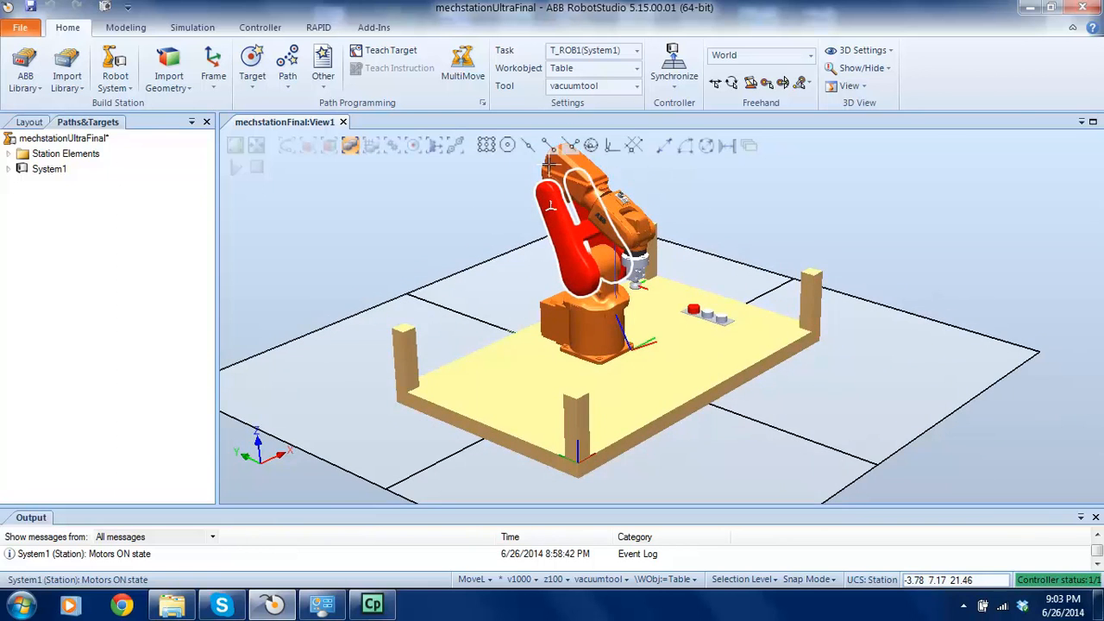
scroll(575, 184, "up", 4)
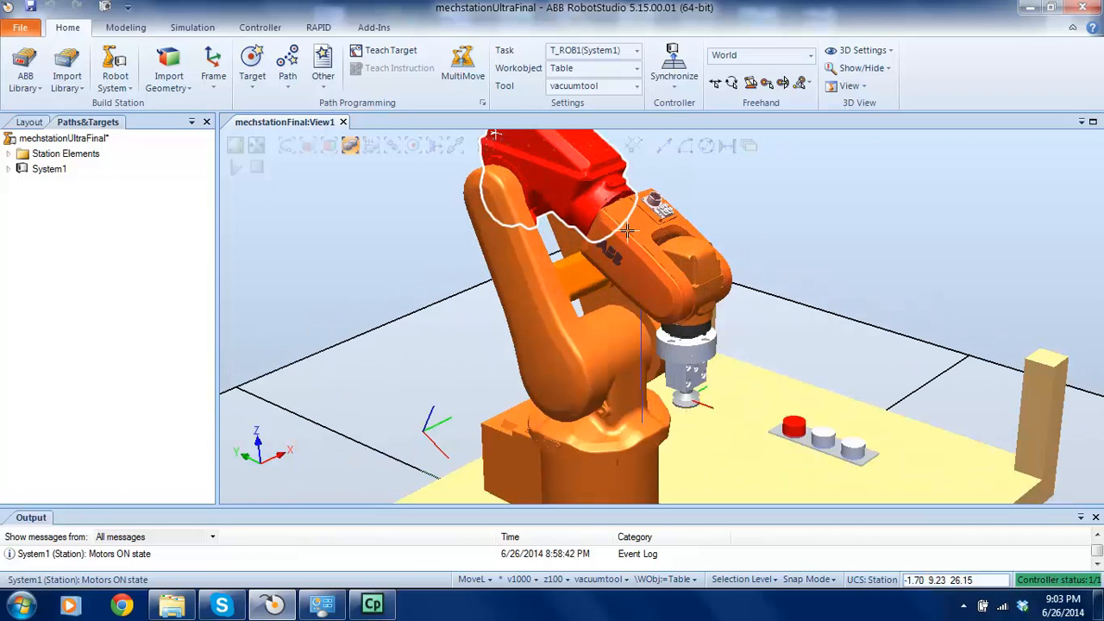
left_click(692, 286)
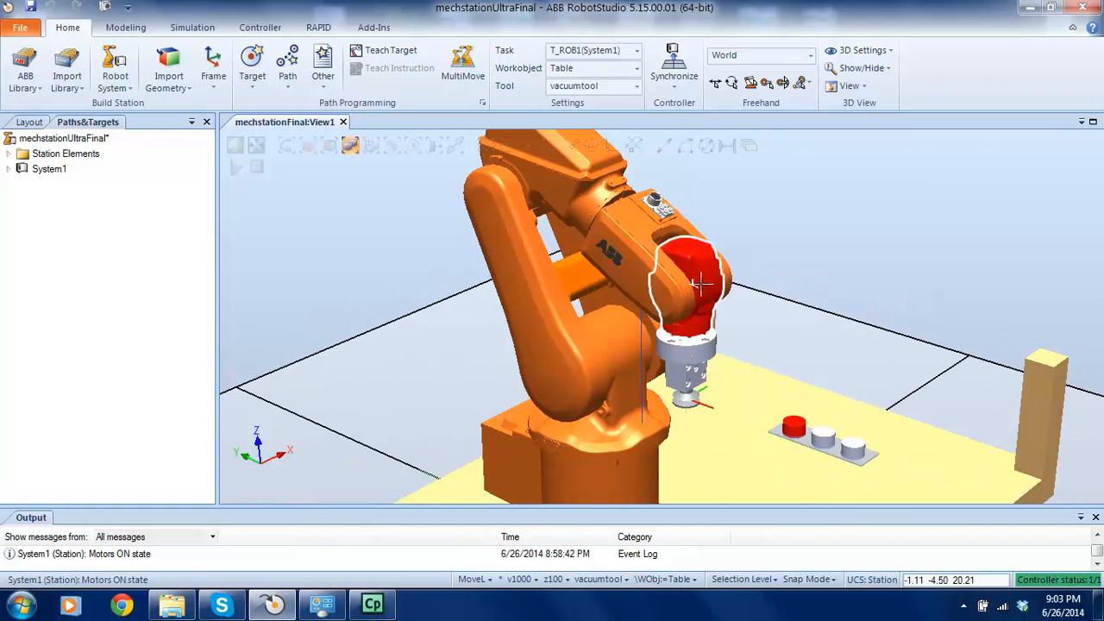
scroll(703, 336, "up", 3)
left_click_drag(697, 335, 830, 244, "ctrl+shift")
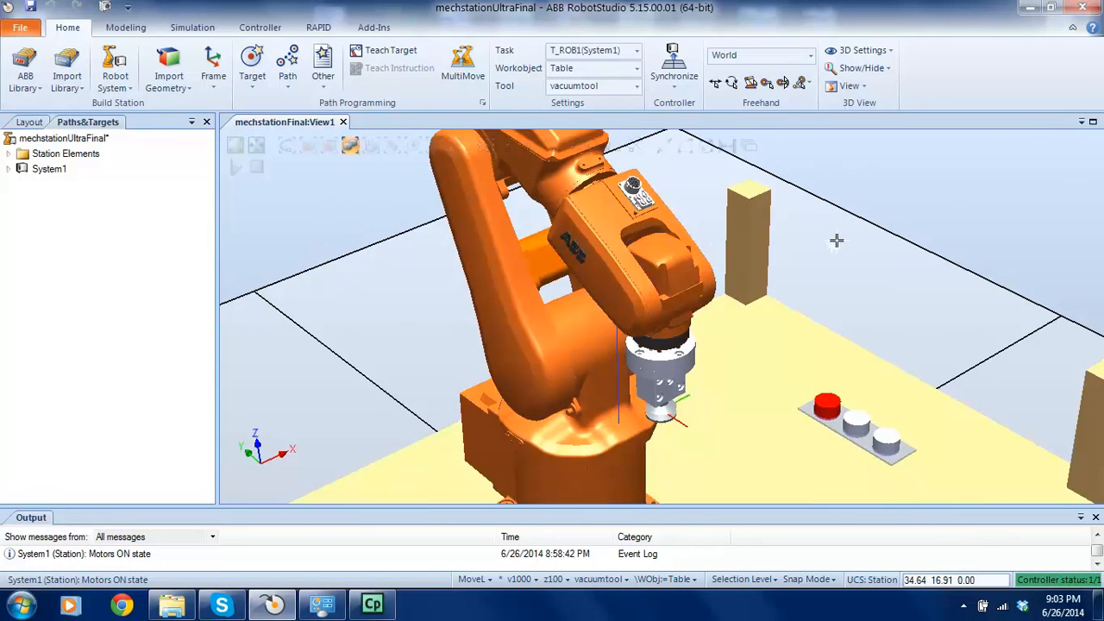
Jog the robot linearly back and forth along the world X axis, starting with the vacuum tool near its base.
left_click(766, 84)
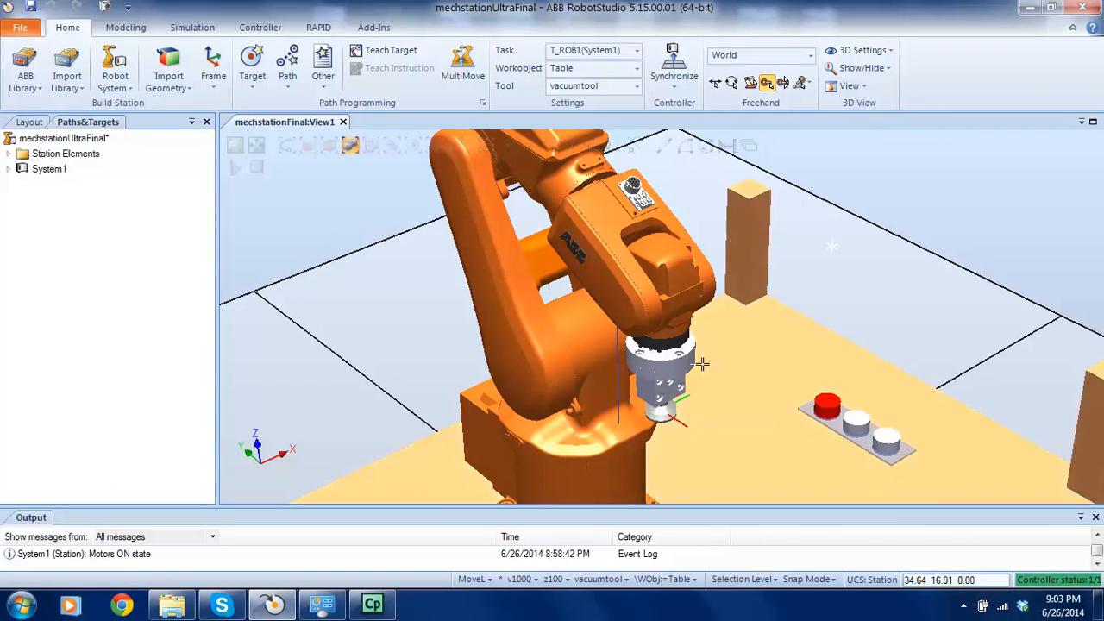
left_click(676, 325)
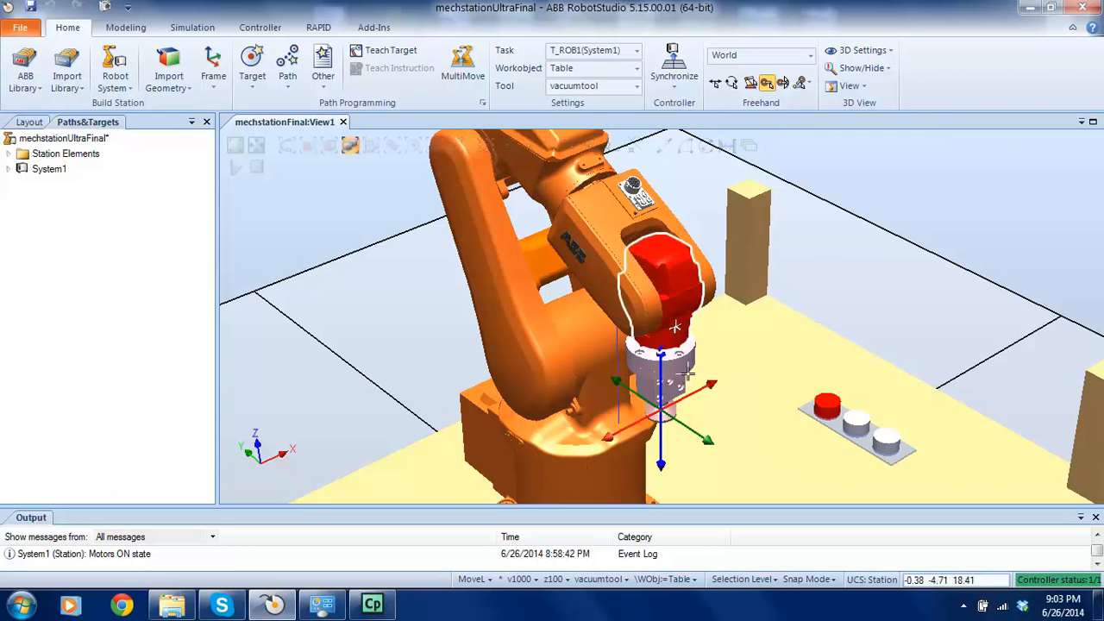
left_click_drag(632, 353, 647, 393, "ctrl+shift")
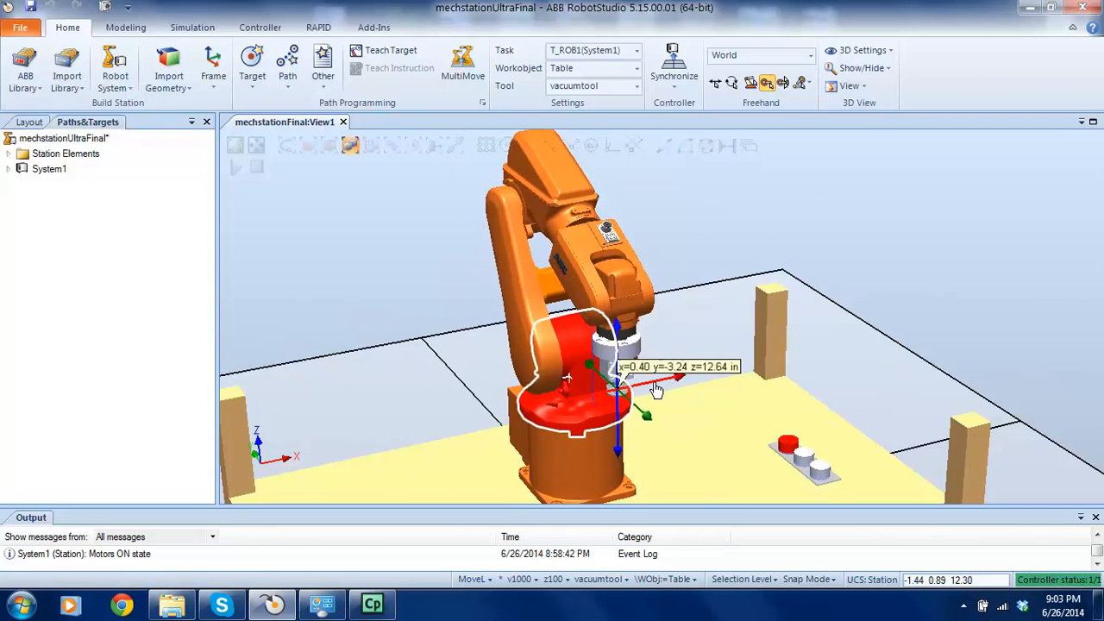
left_click_drag(673, 389, 622, 403)
left_click_drag(552, 418, 582, 416)
mouse_move(682, 383)
left_mouse_down()
mouse_move(789, 345)
mouse_move(698, 372)
left_mouse_up()
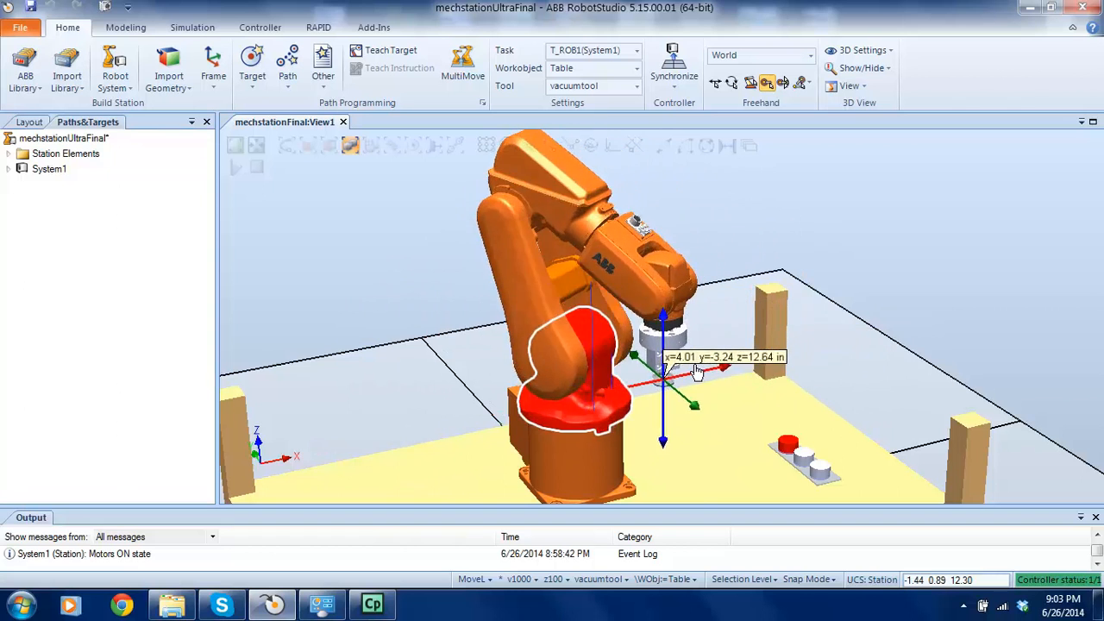
left_click_drag(598, 386, 703, 382)
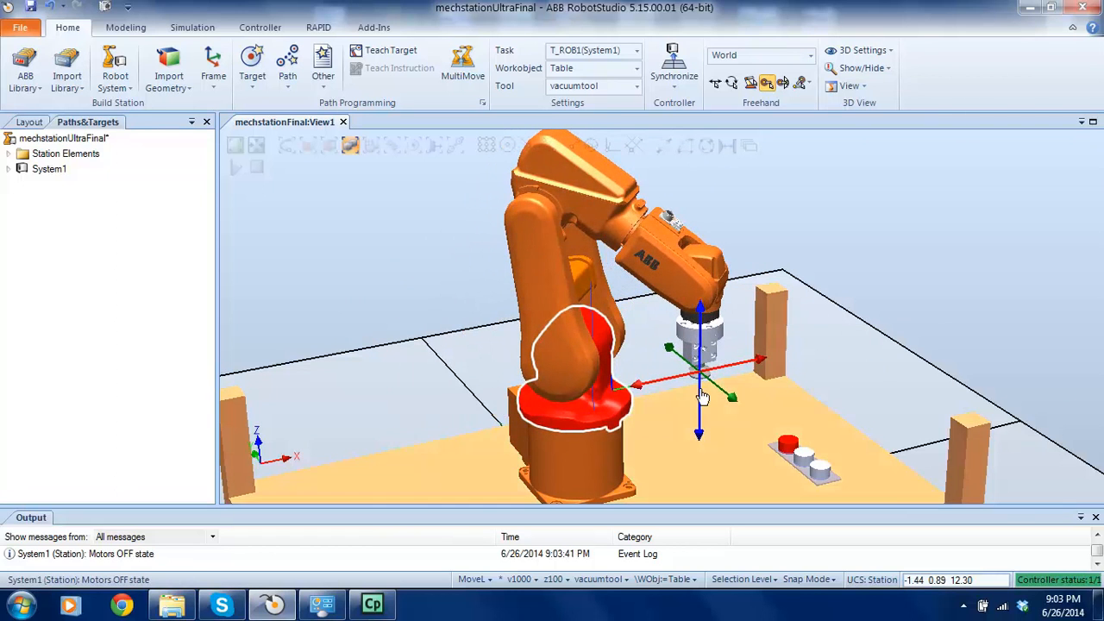
Jog the robot linearly down along the vertical Z axis towards the table and back up above it.
mouse_move(720, 393)
left_mouse_down()
mouse_move(776, 401)
mouse_move(754, 423)
mouse_move(767, 439)
mouse_move(729, 418)
mouse_move(727, 491)
mouse_move(752, 426)
mouse_move(761, 452)
mouse_move(759, 464)
mouse_move(748, 310)
mouse_move(744, 601)
mouse_move(744, 581)
left_mouse_up()
scroll(815, 262, "down", 2)
scroll(815, 263, "down", 1)
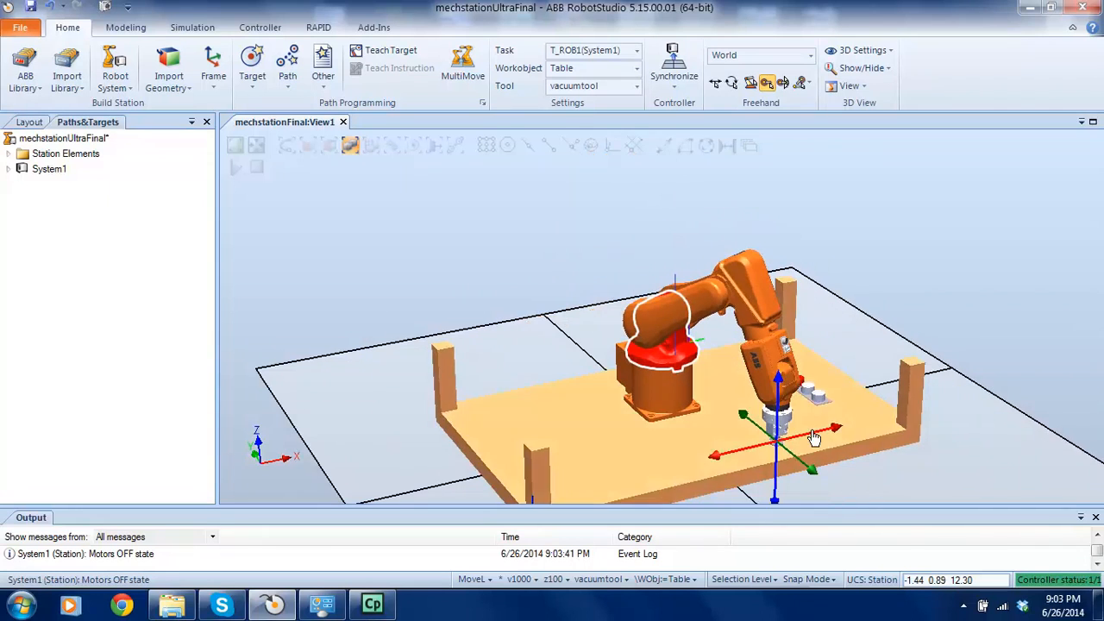
mouse_move(775, 481)
left_mouse_down()
mouse_move(771, 533)
mouse_move(771, 256)
mouse_move(729, 248)
left_mouse_up()
mouse_move(731, 316)
left_mouse_down()
mouse_move(733, 330)
mouse_move(738, 305)
mouse_move(601, 321)
mouse_move(704, 342)
mouse_move(682, 341)
mouse_move(725, 385)
left_mouse_up()
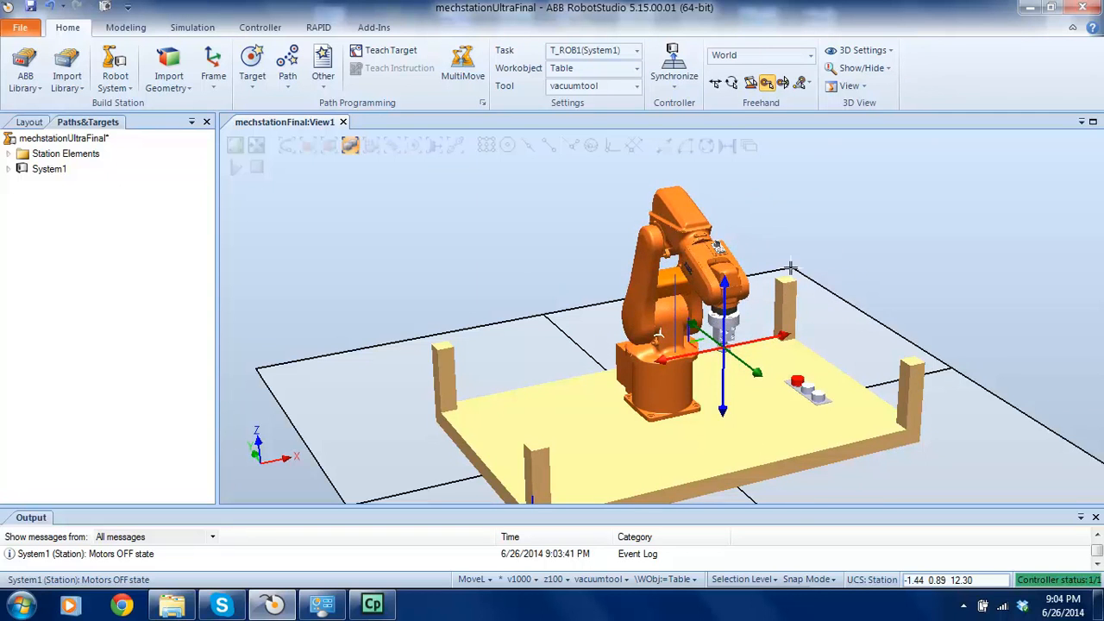
scroll(821, 250, "up", 2)
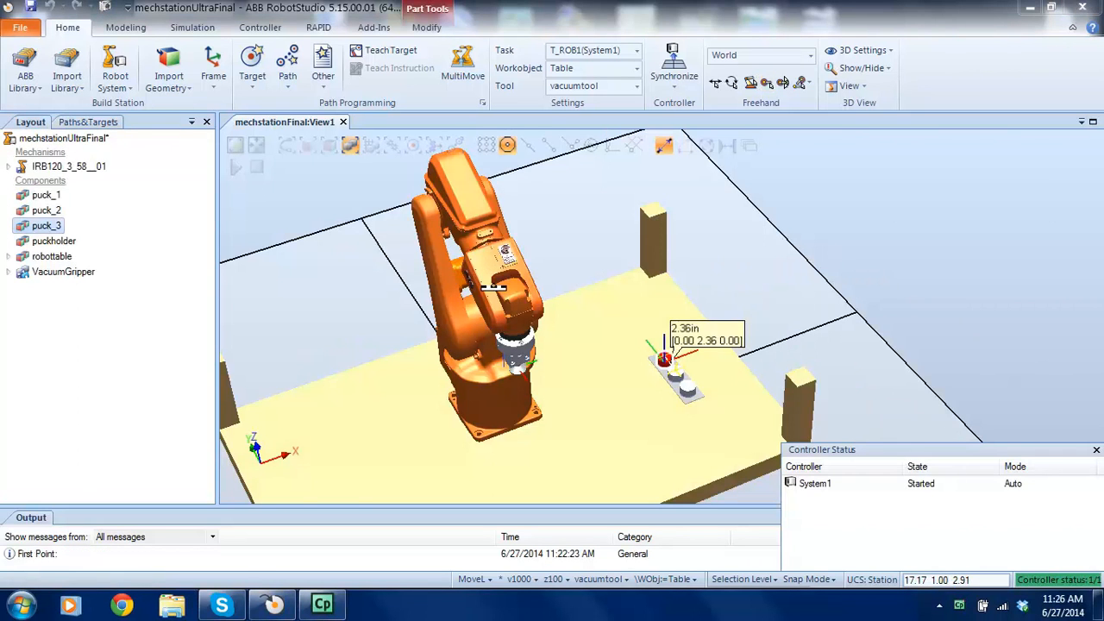
Turn off the point-to-point distance measurement in the station view.
left_click_drag(494, 287, 488, 265, "ctrl+shift")
scroll(559, 241, "down", 2)
left_click(661, 150)
scroll(535, 147, "up", 1)
scroll(535, 147, "down", 3)
scroll(509, 145, "up", 5)
scroll(470, 161, "down", 1)
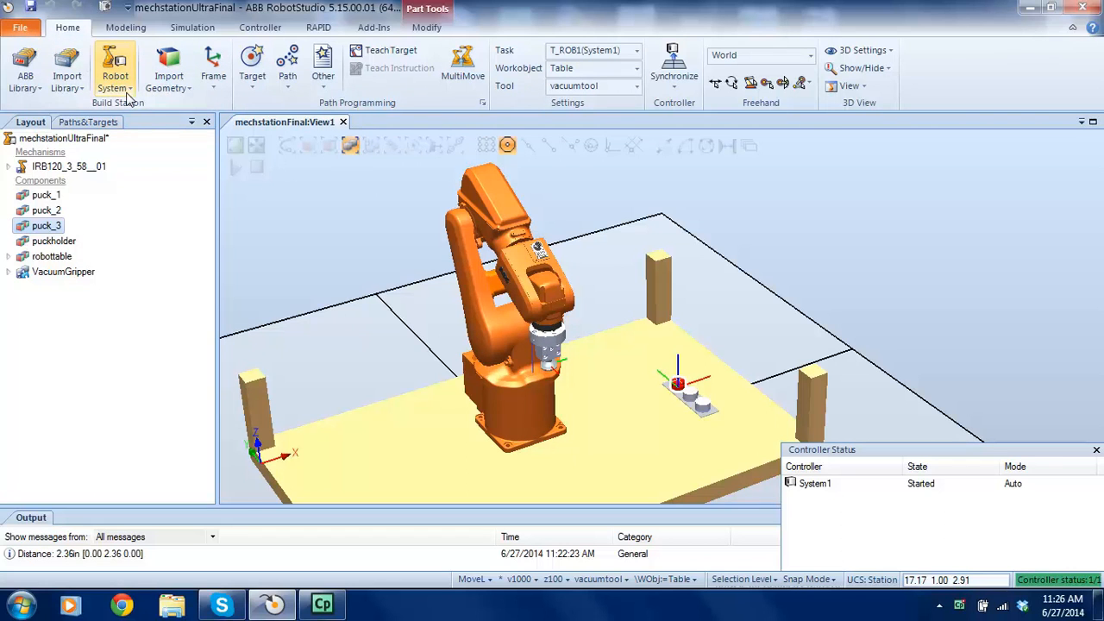
Check the Length unit and the list of available quantities in the Units options, keeping the settings as they are.
left_click(21, 28)
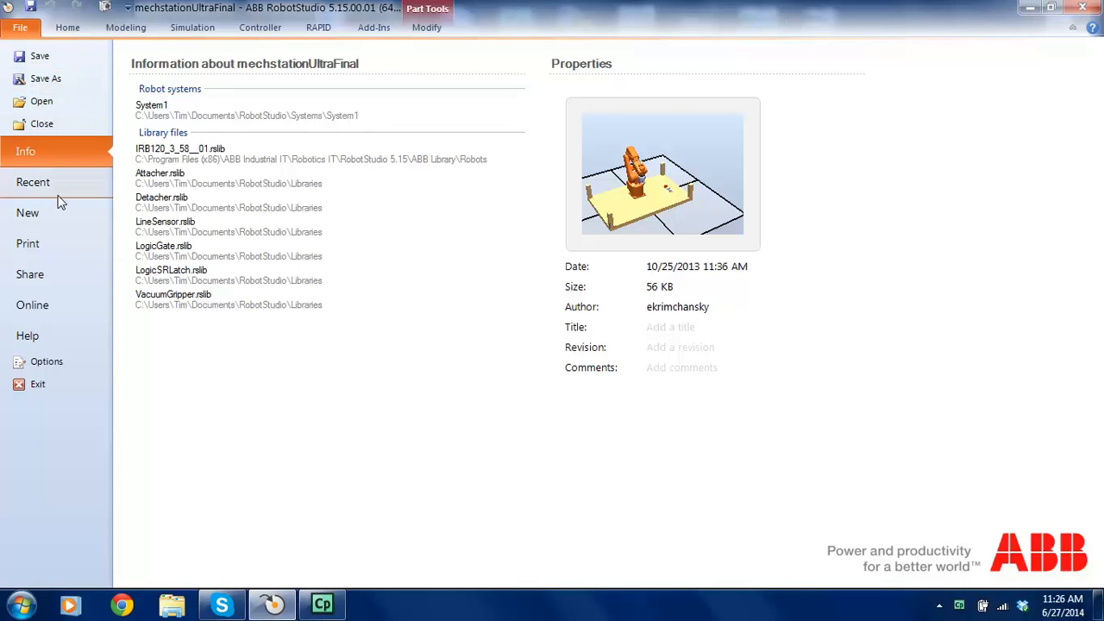
left_click(54, 364)
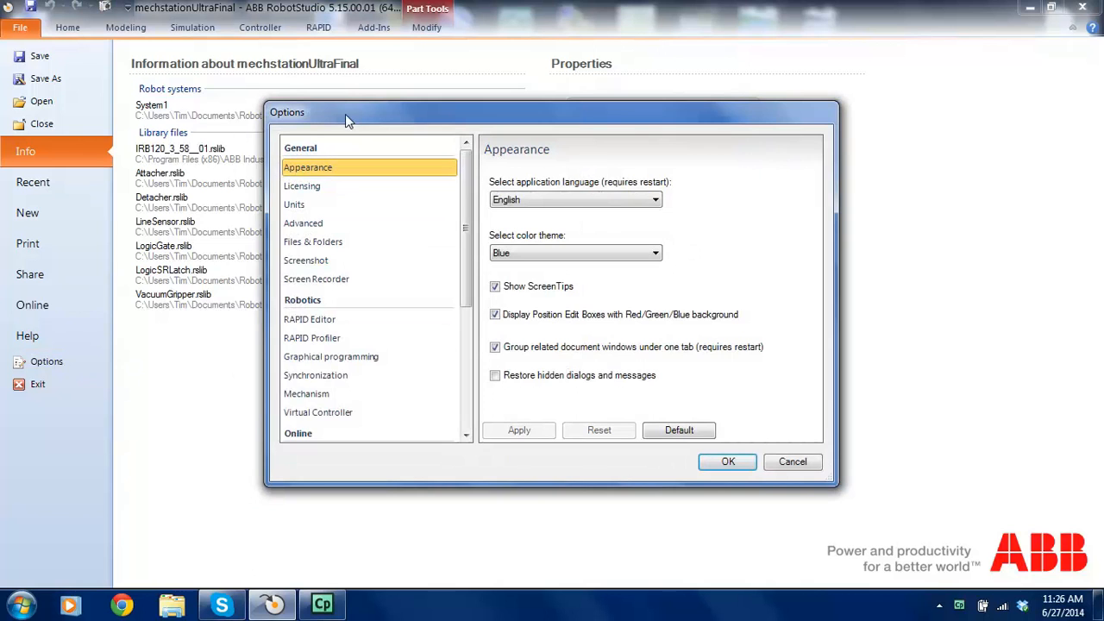
left_click_drag(351, 114, 327, 109)
left_click_drag(441, 165, 451, 144)
left_click(291, 201)
left_click(645, 179)
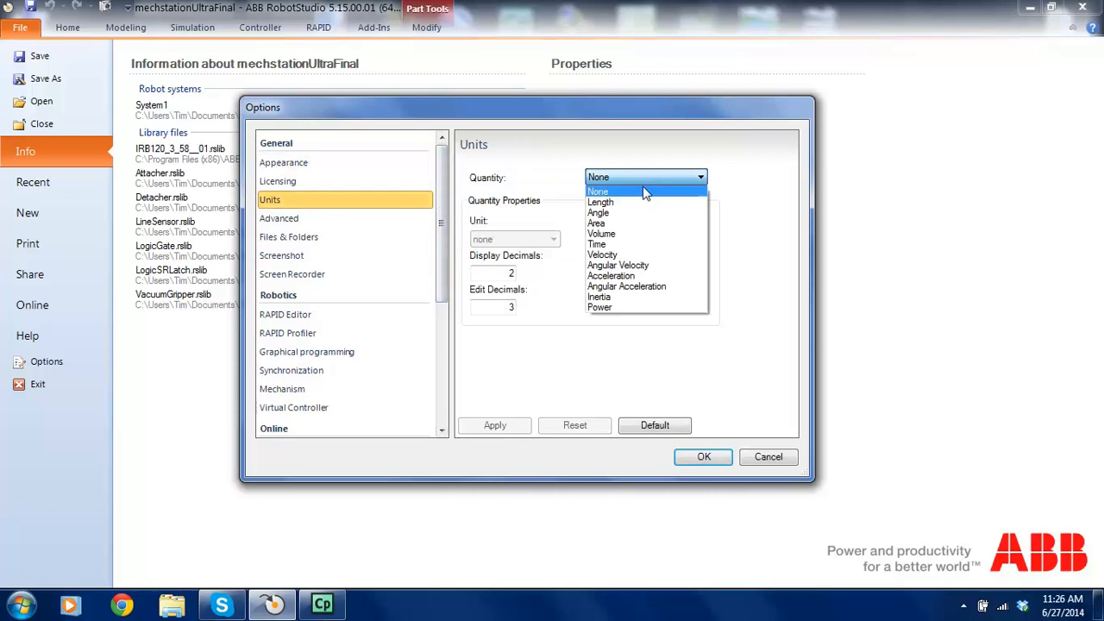
left_click(608, 201)
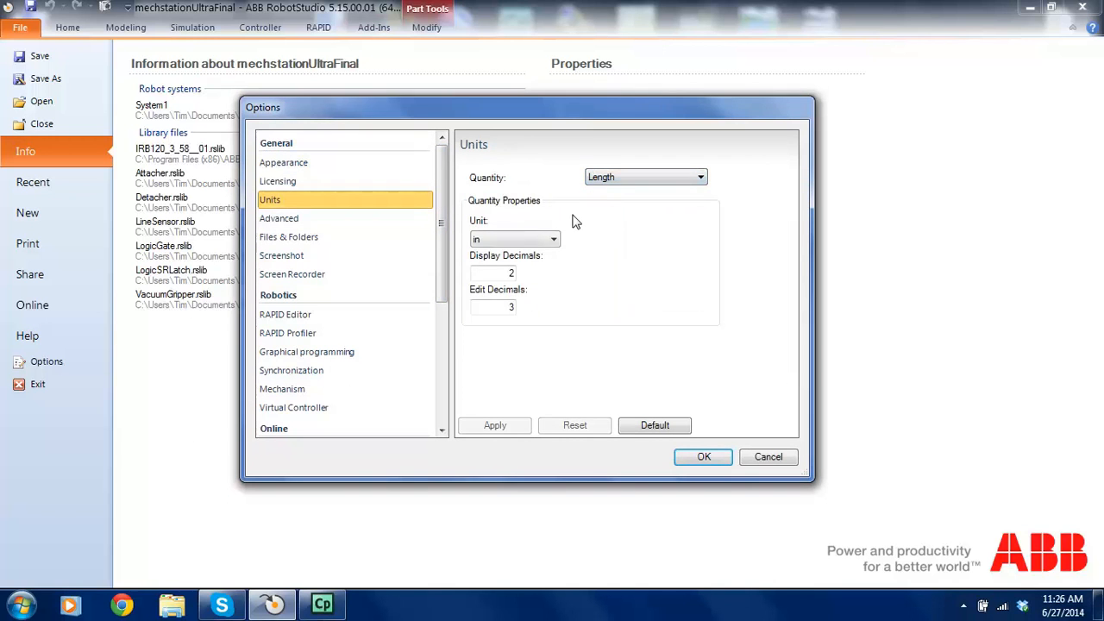
left_click(601, 179)
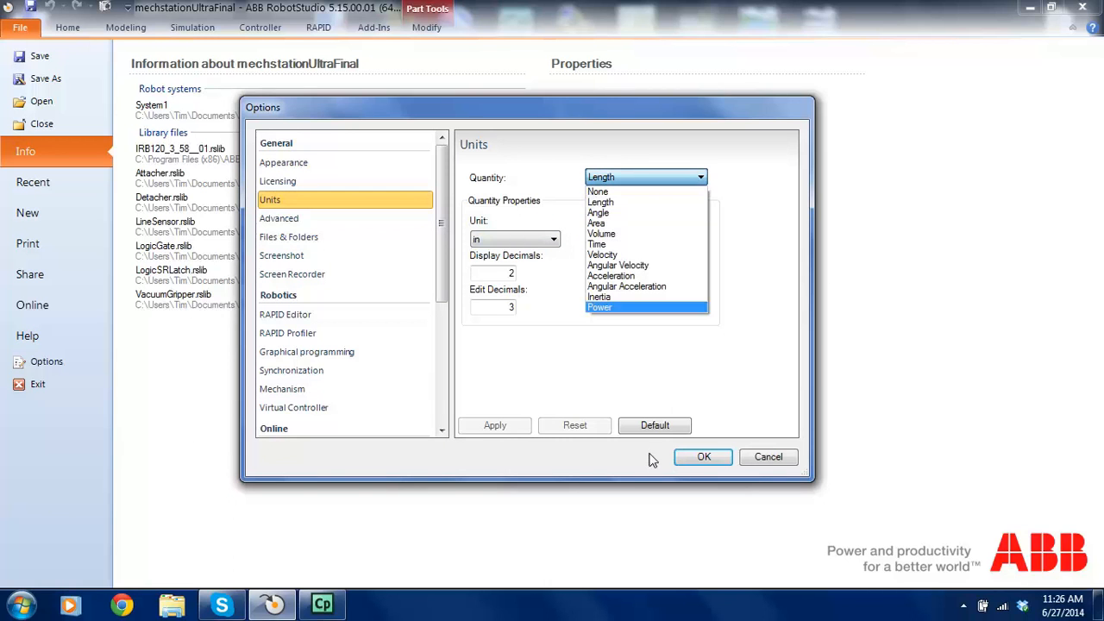
left_click(704, 462)
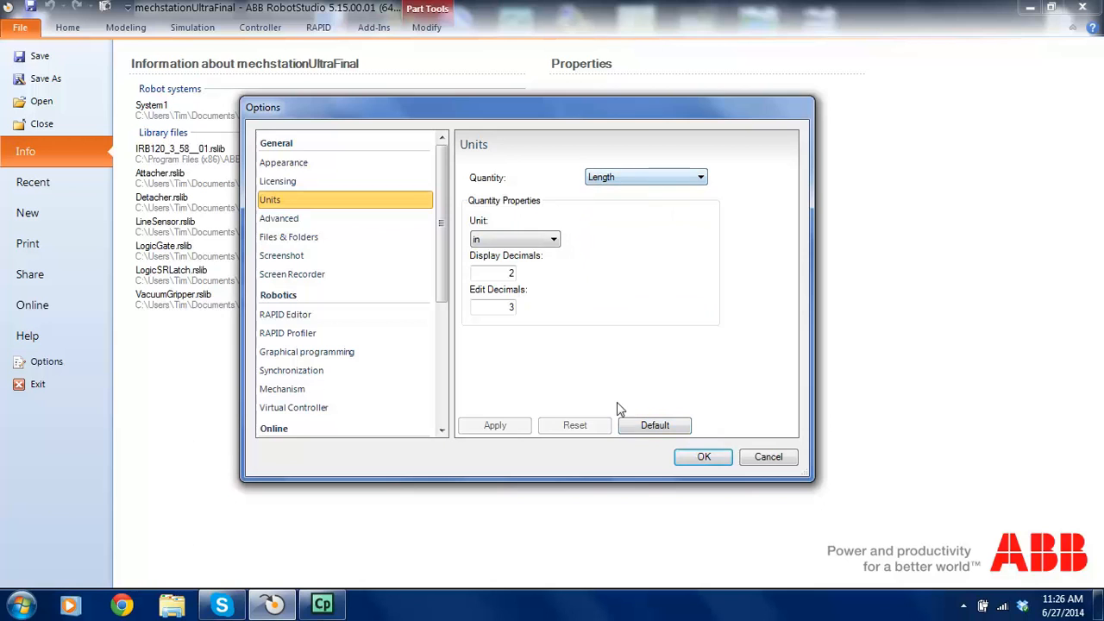
left_click(704, 459)
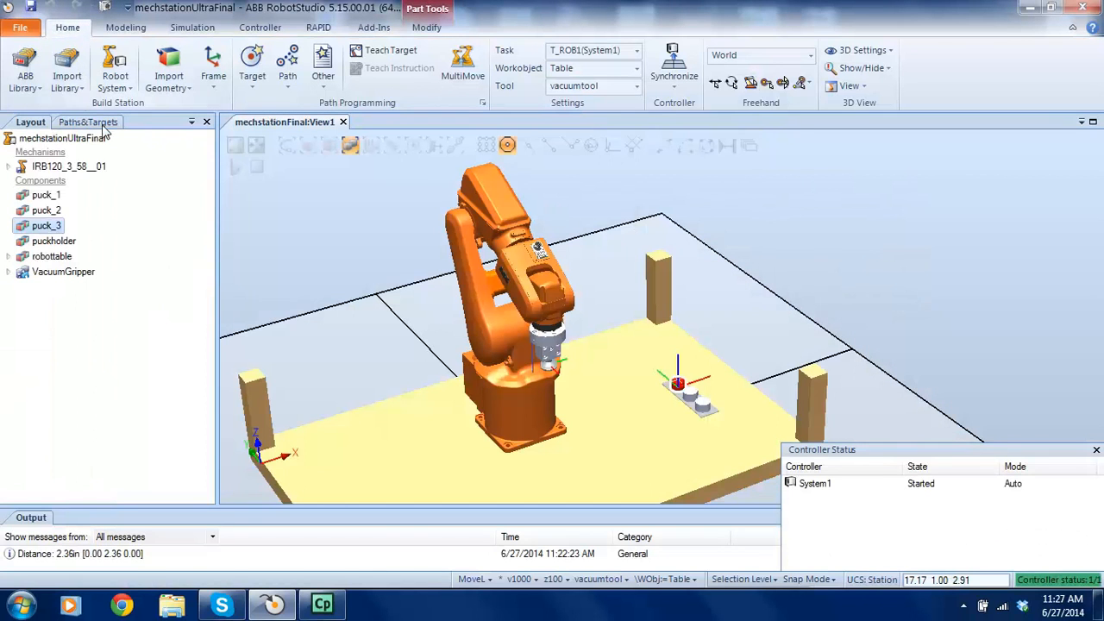
left_click(38, 90)
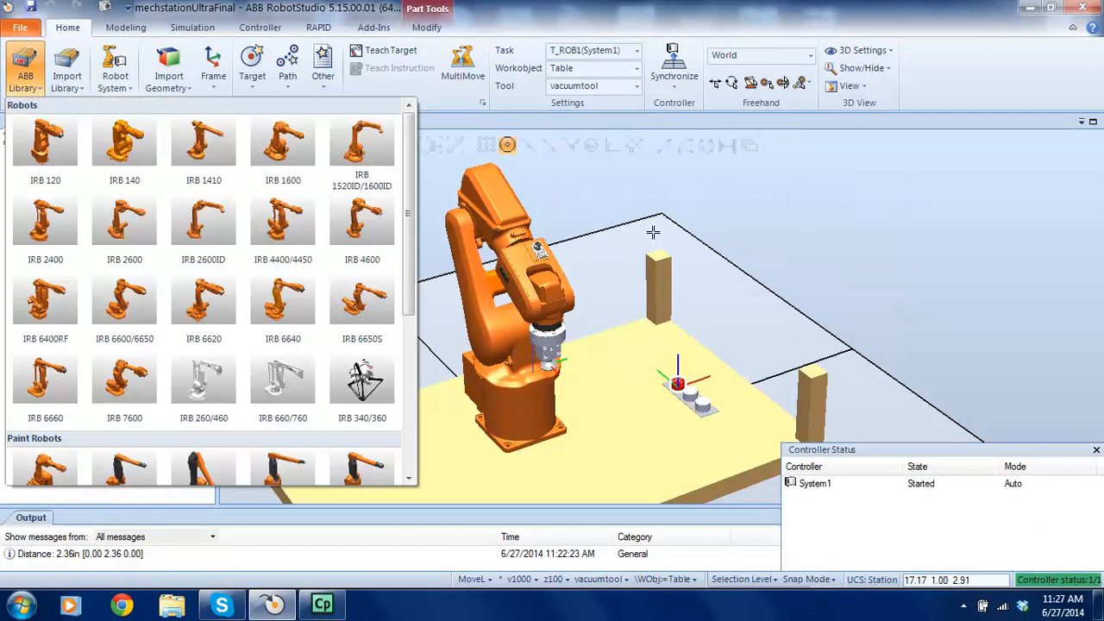
left_click(723, 245)
left_click(559, 211)
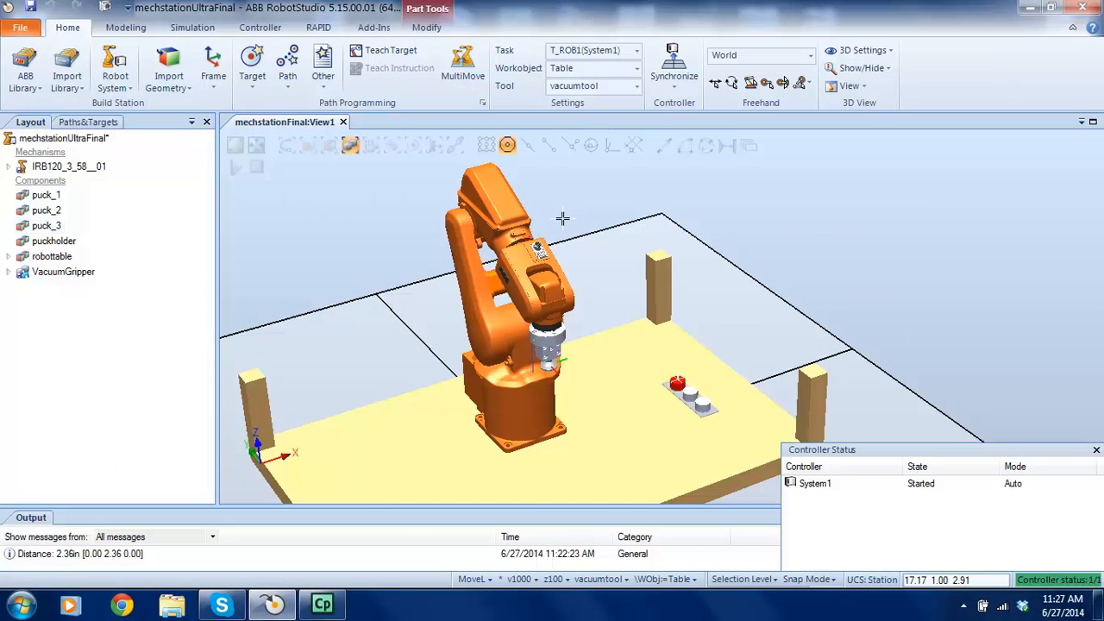
scroll(552, 216, "down", 3)
scroll(481, 226, "up", 5)
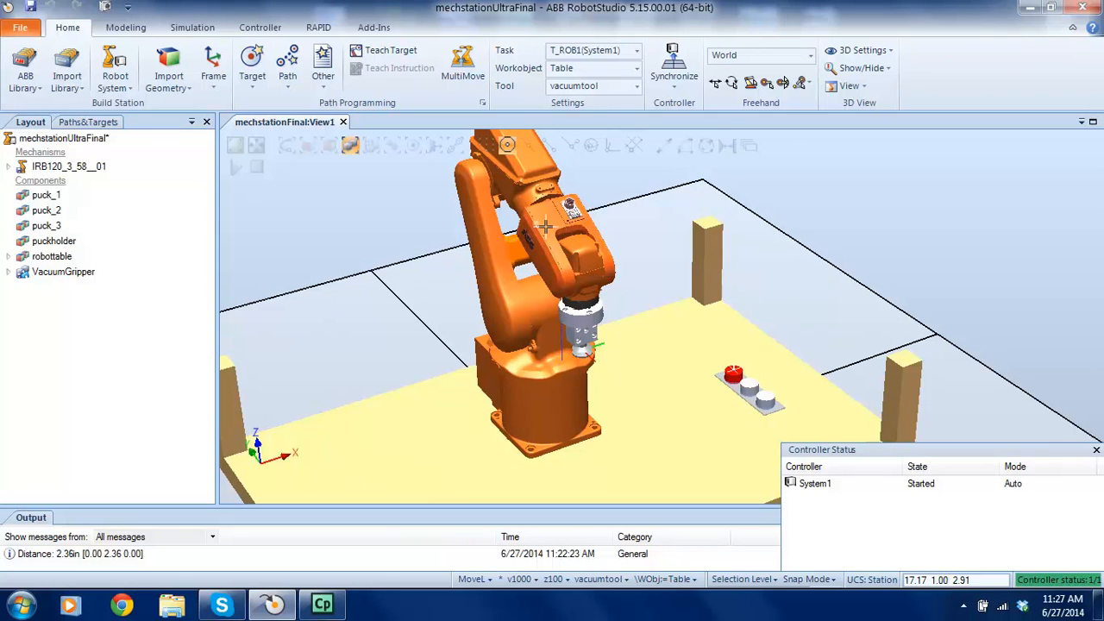
Browse the industrial and paint robot models offered in the ABB Library.
left_click(43, 82)
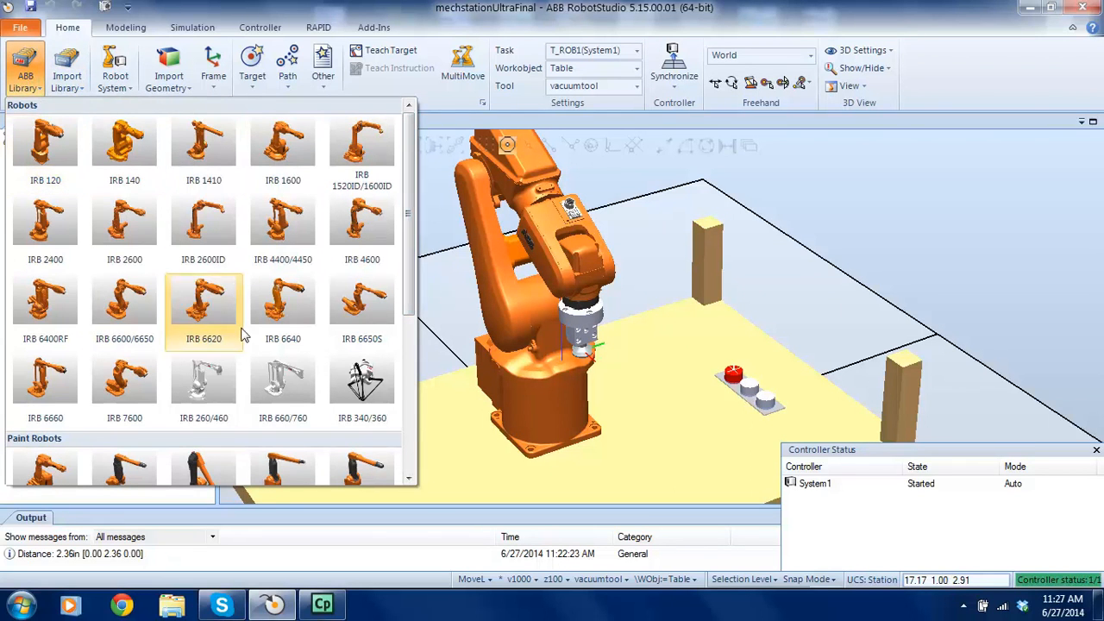
scroll(407, 345, "down", 2)
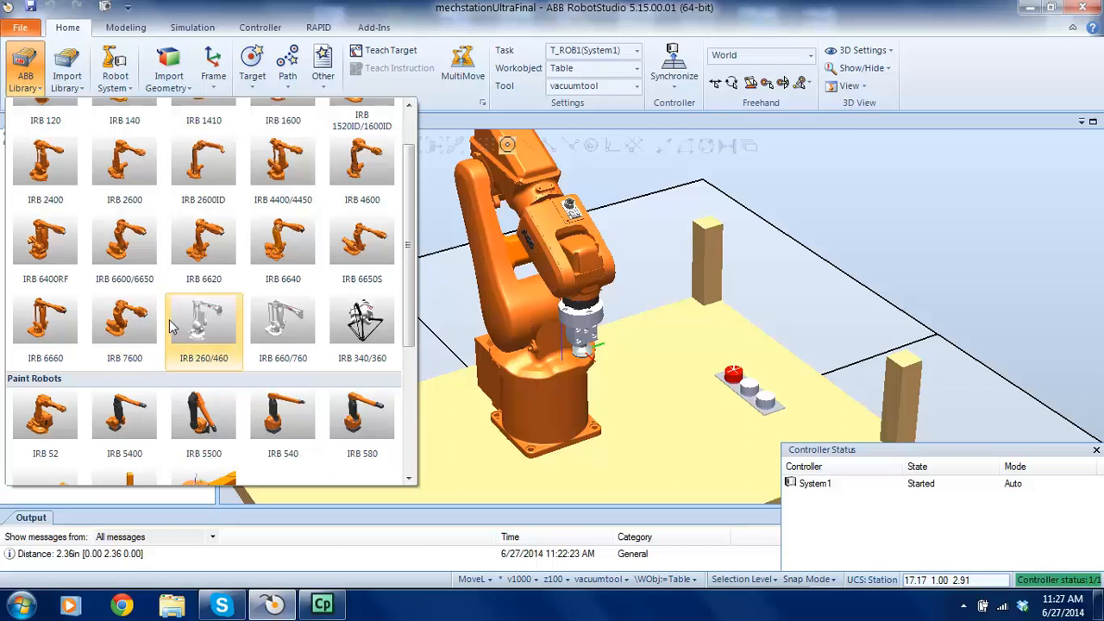
scroll(411, 246, "up", 2)
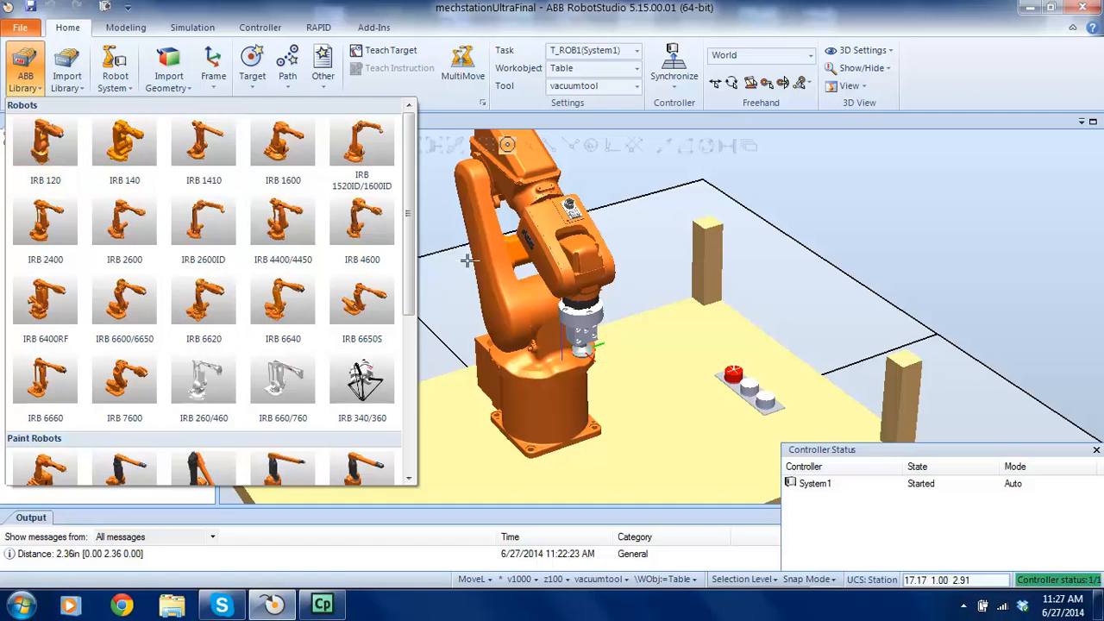
left_click(409, 218)
Browse the importable library equipment, including conveyors, IRC5 cabinets, fences, tools and training objects.
left_click(67, 73)
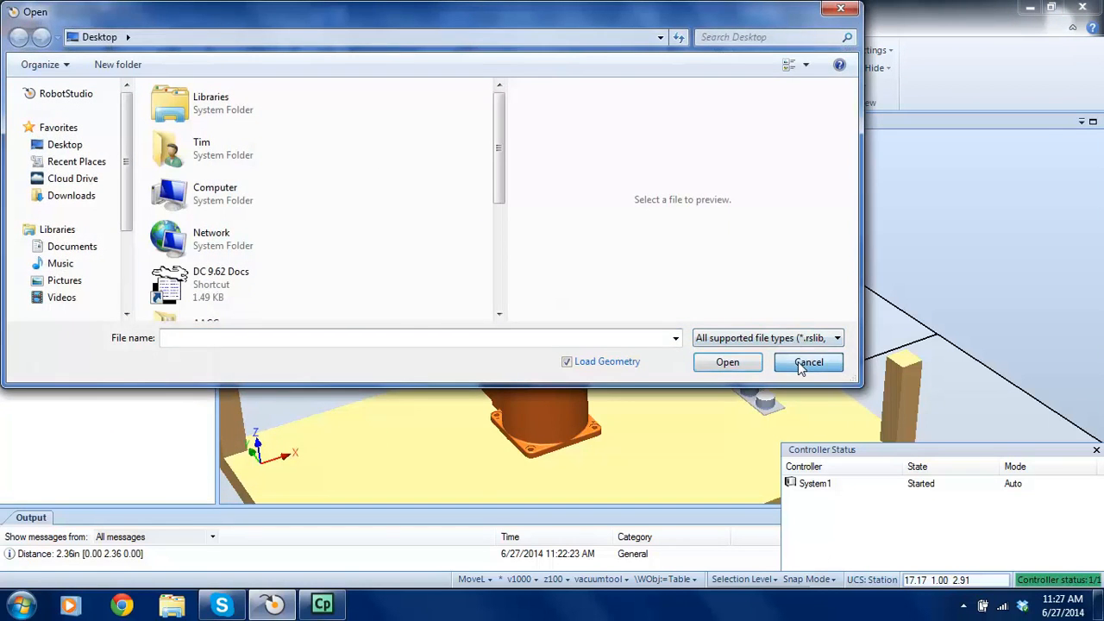
left_click(798, 361)
left_click(73, 87)
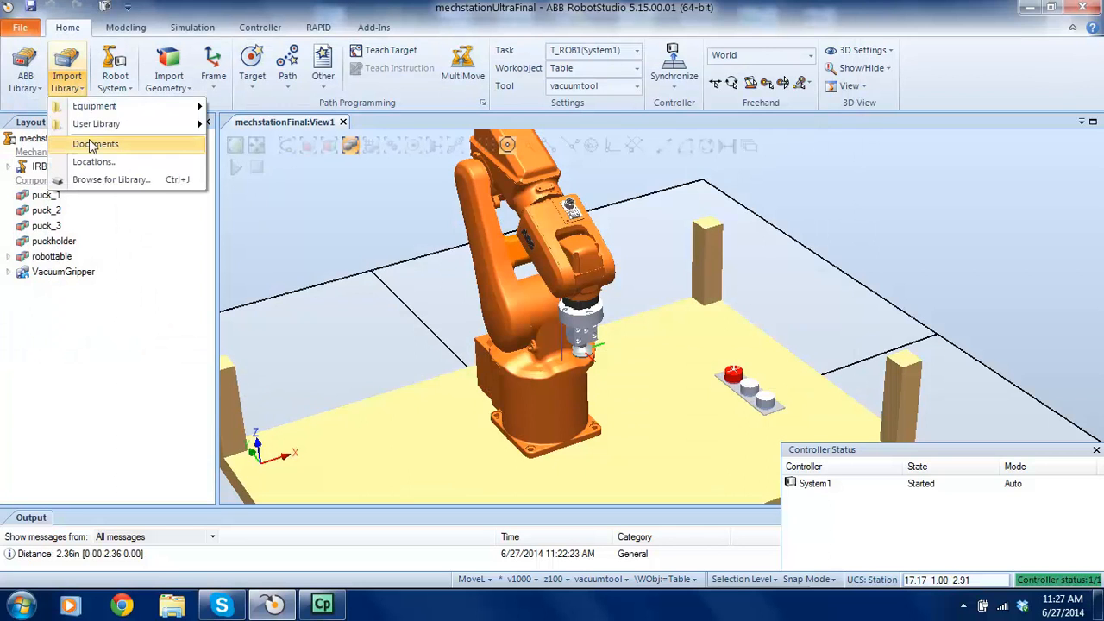
mouse_move(93, 106)
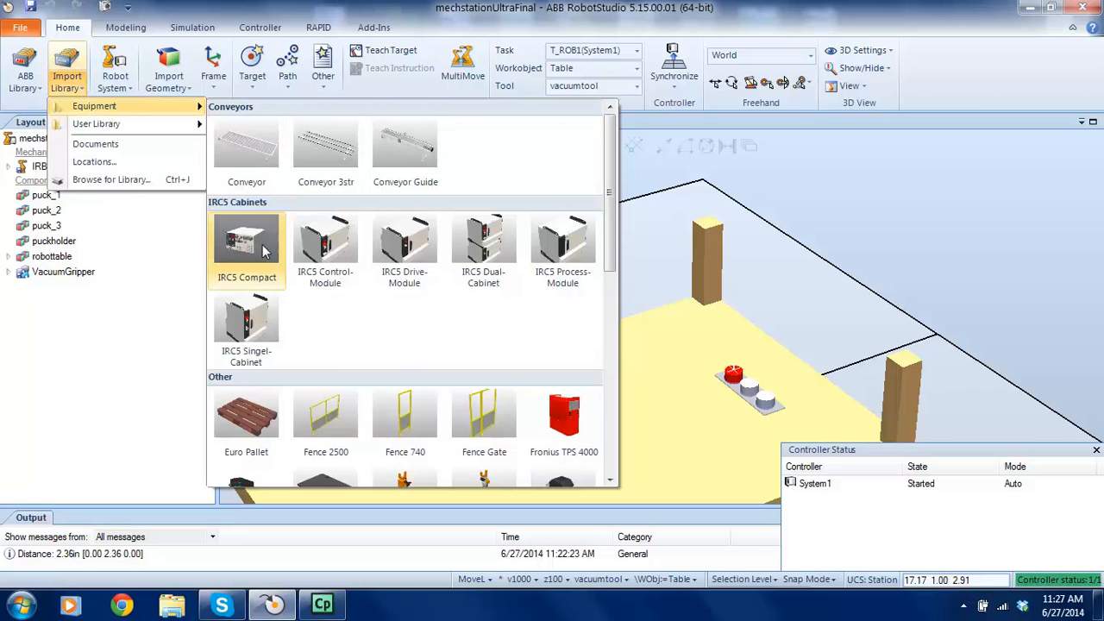
scroll(260, 331, "down", 3)
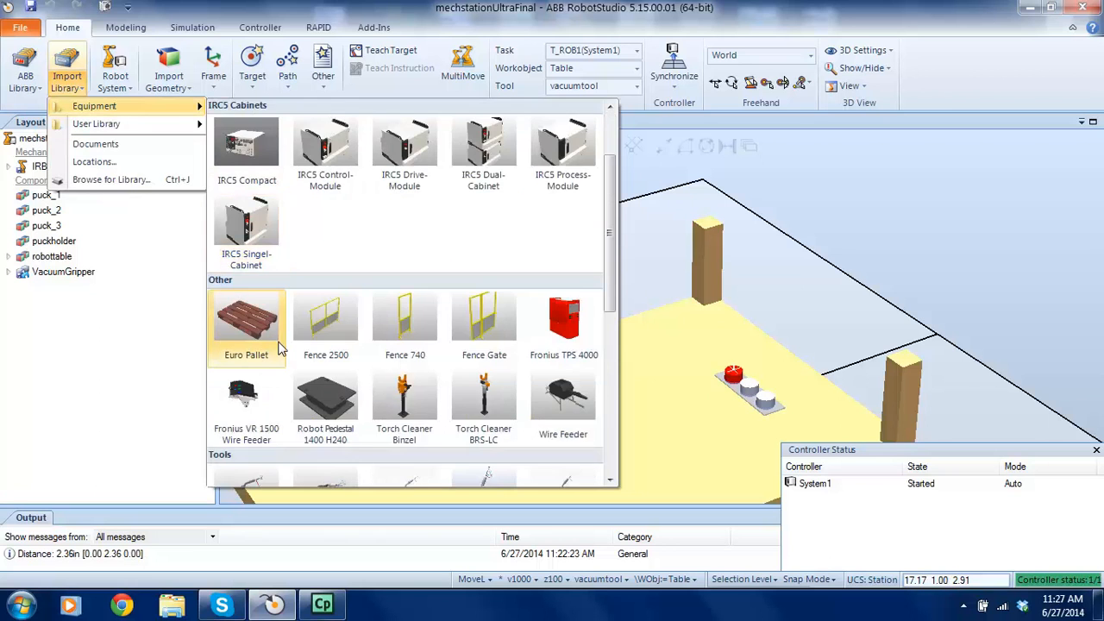
scroll(273, 219, "up", 1)
scroll(323, 393, "down", 3)
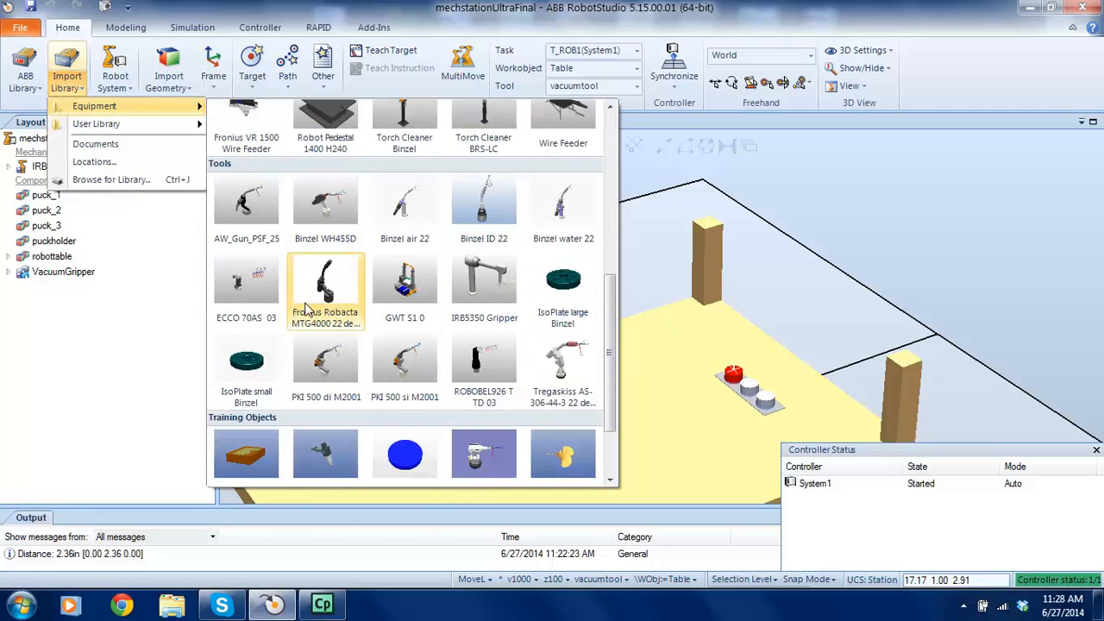
scroll(470, 349, "down", 1)
scroll(457, 332, "up", 2)
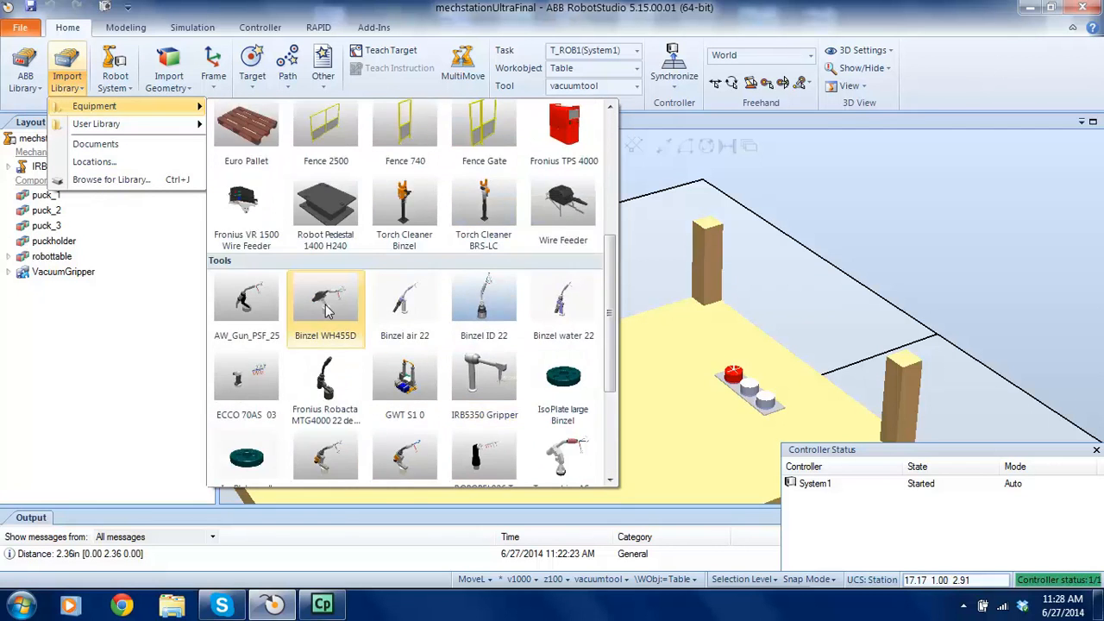
Look through the remaining tools and training objects in the equipment library without importing any.
scroll(354, 284, "down", 3)
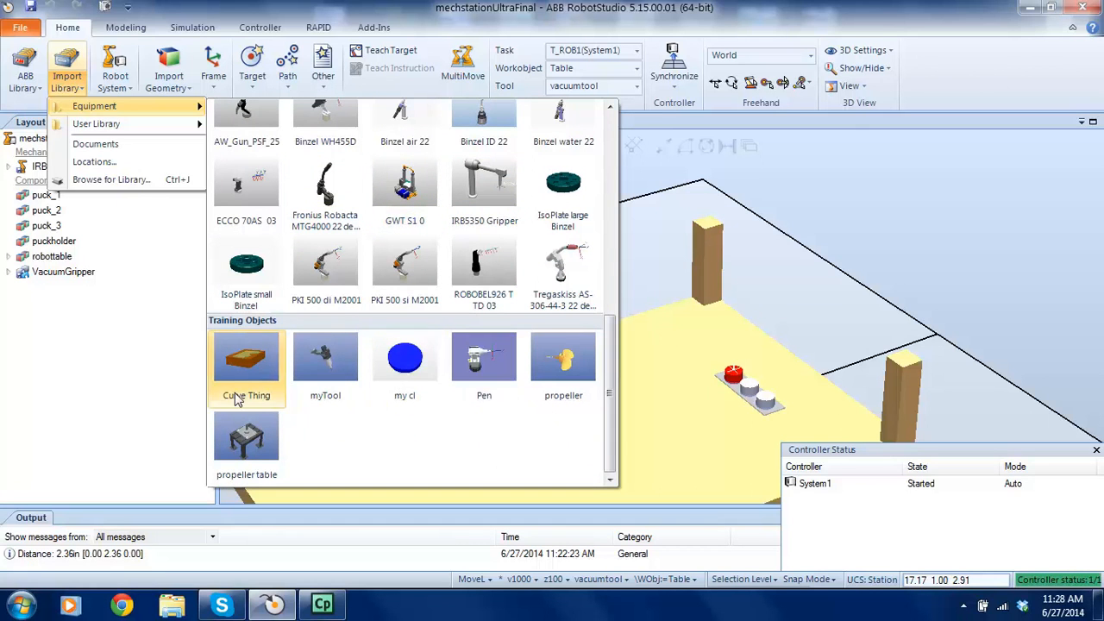
left_click(646, 215)
Review the existing robot systems available for the station without adding one.
left_click(134, 88)
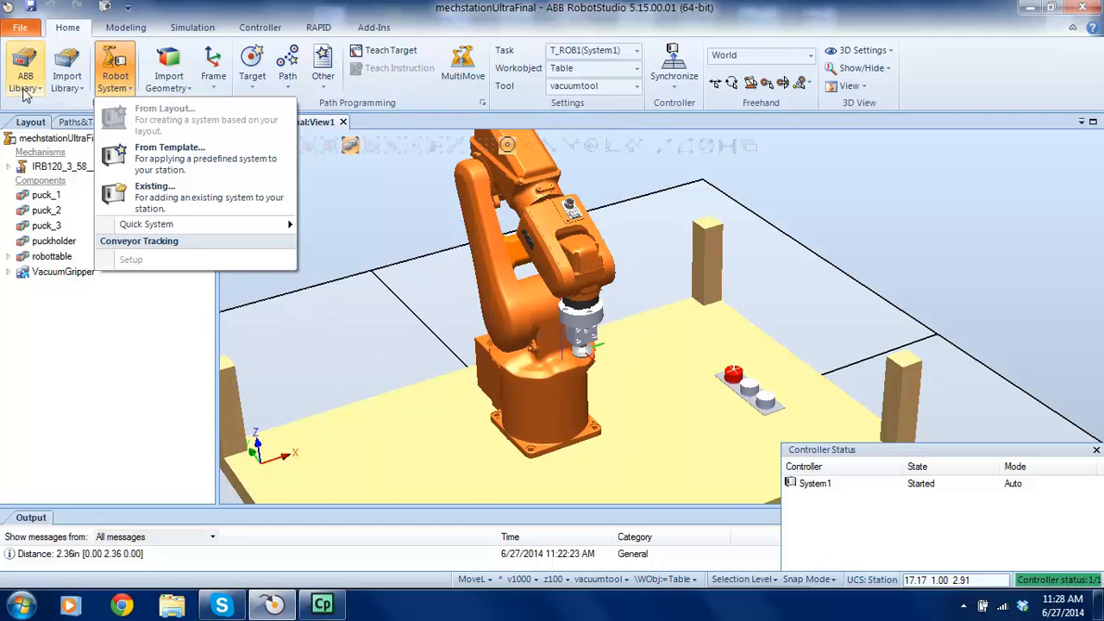
left_click(155, 190)
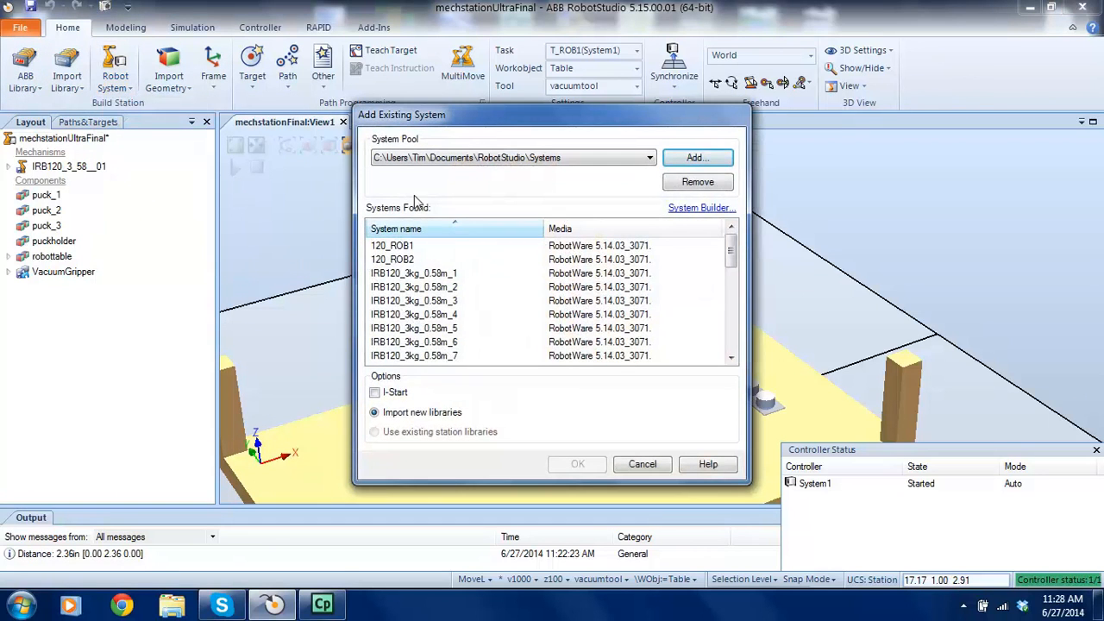
left_click(621, 464)
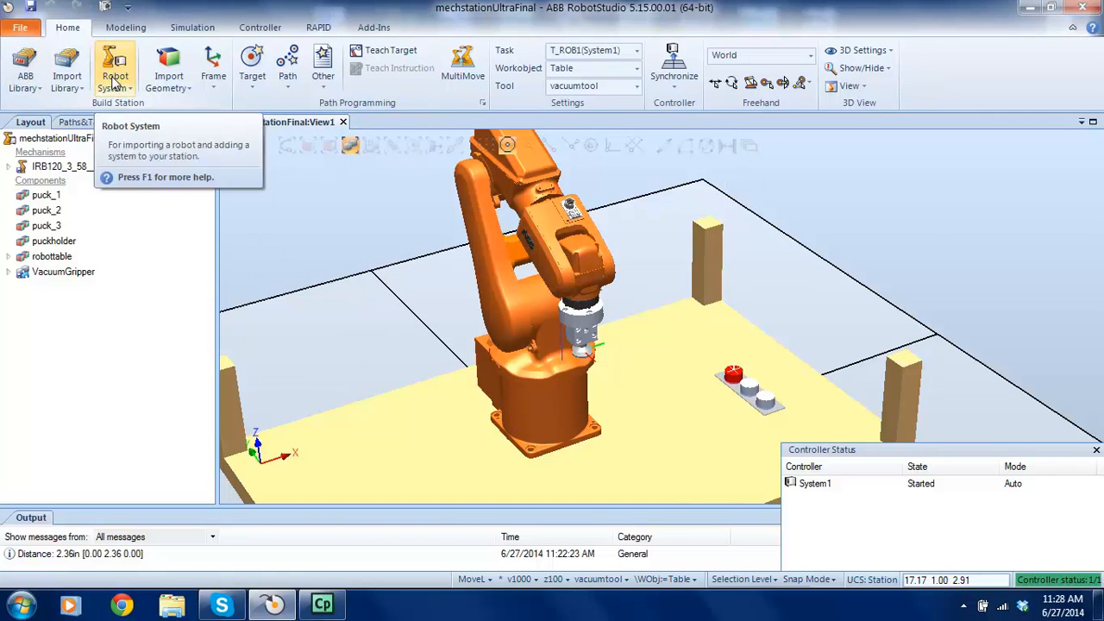
Review the geometry import options and examine the pucks and the vacuum gripper up close in the station.
left_click(180, 86)
left_click(403, 232)
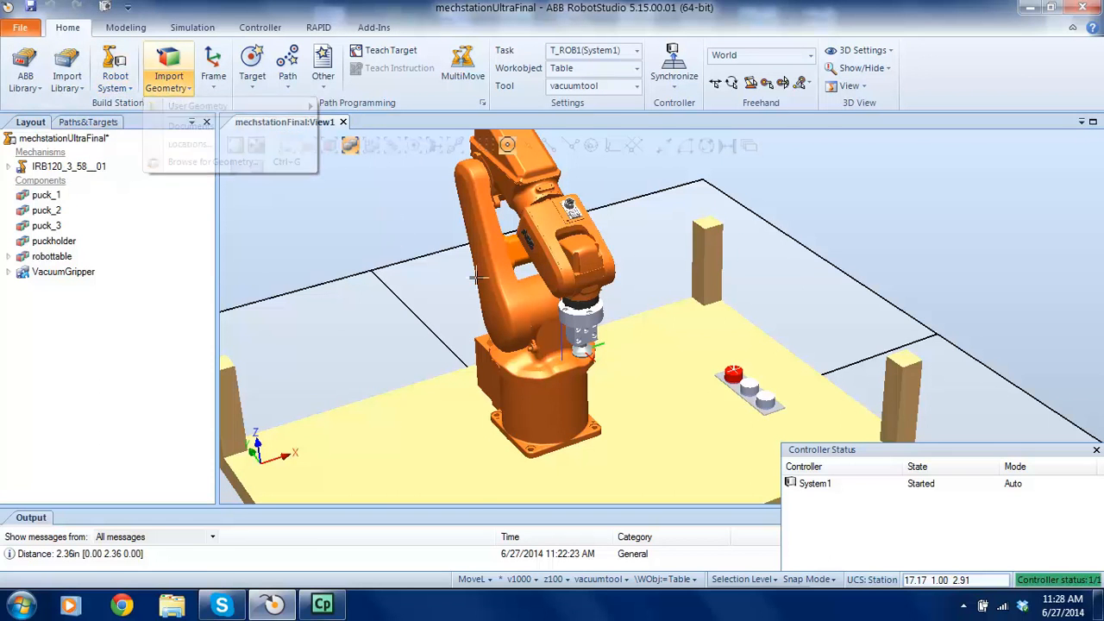
scroll(741, 388, "up", 5)
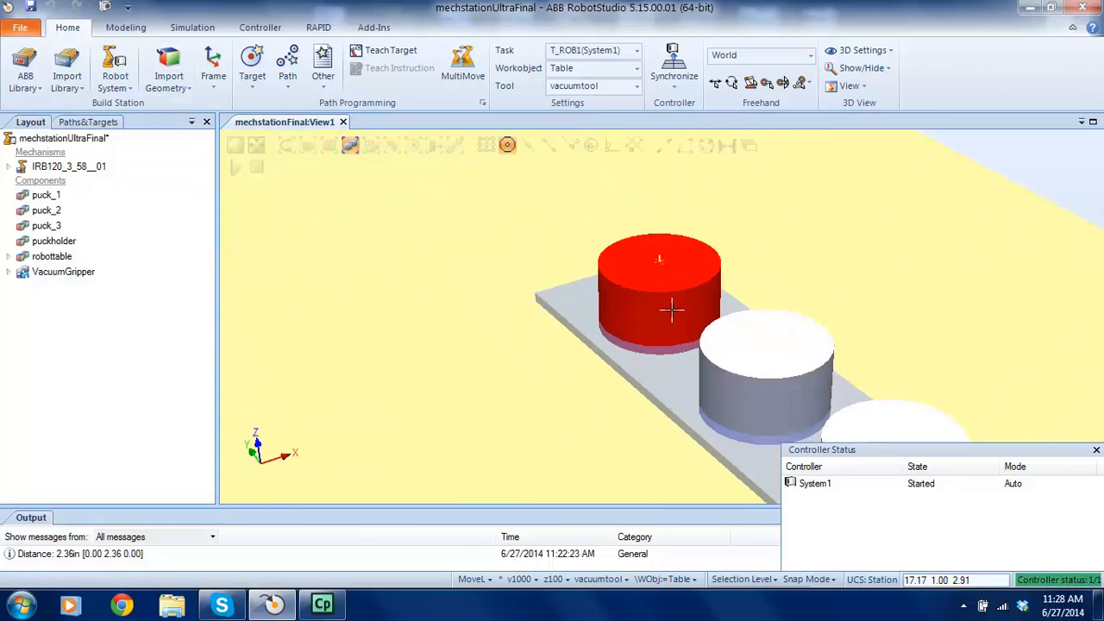
scroll(671, 311, "down", 3)
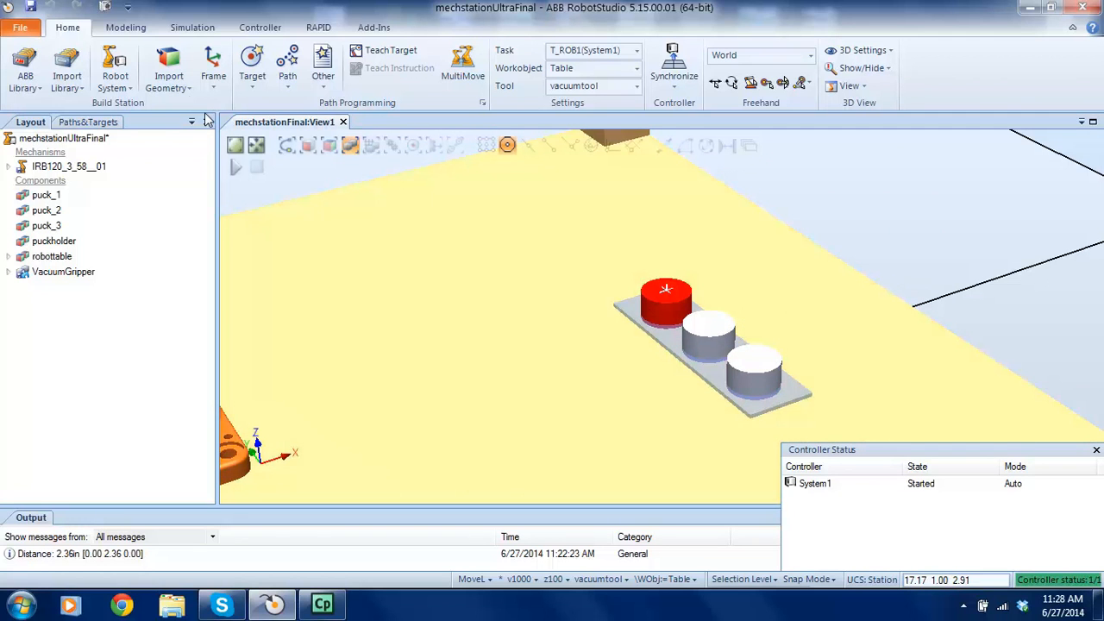
left_click(175, 89)
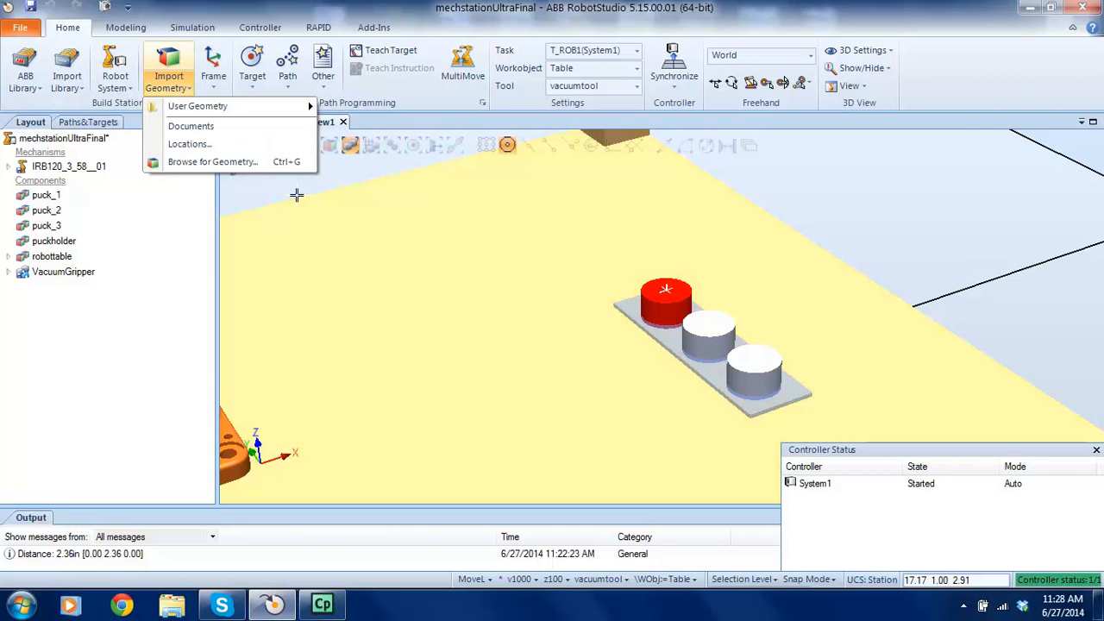
left_click(320, 201)
scroll(320, 201, "down", 10)
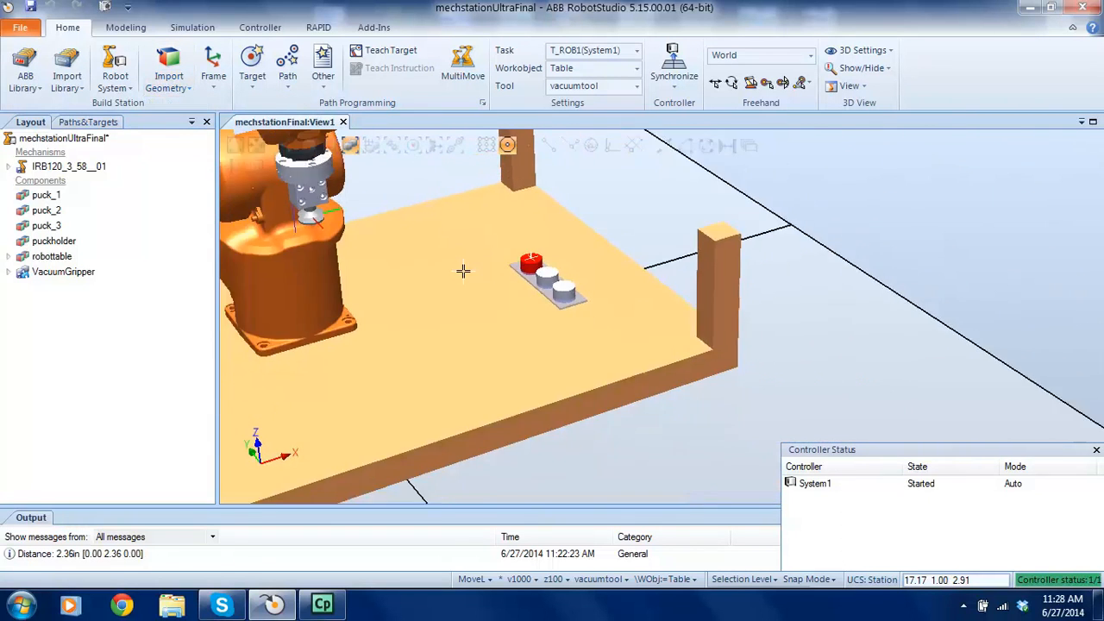
scroll(534, 261, "up", 15)
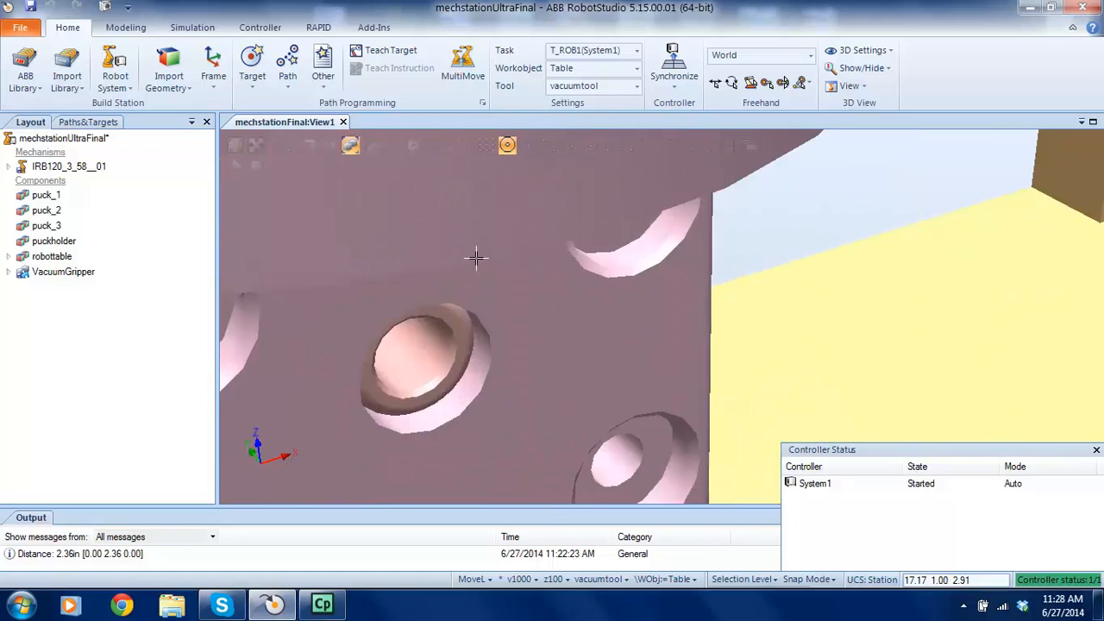
scroll(456, 230, "down", 5)
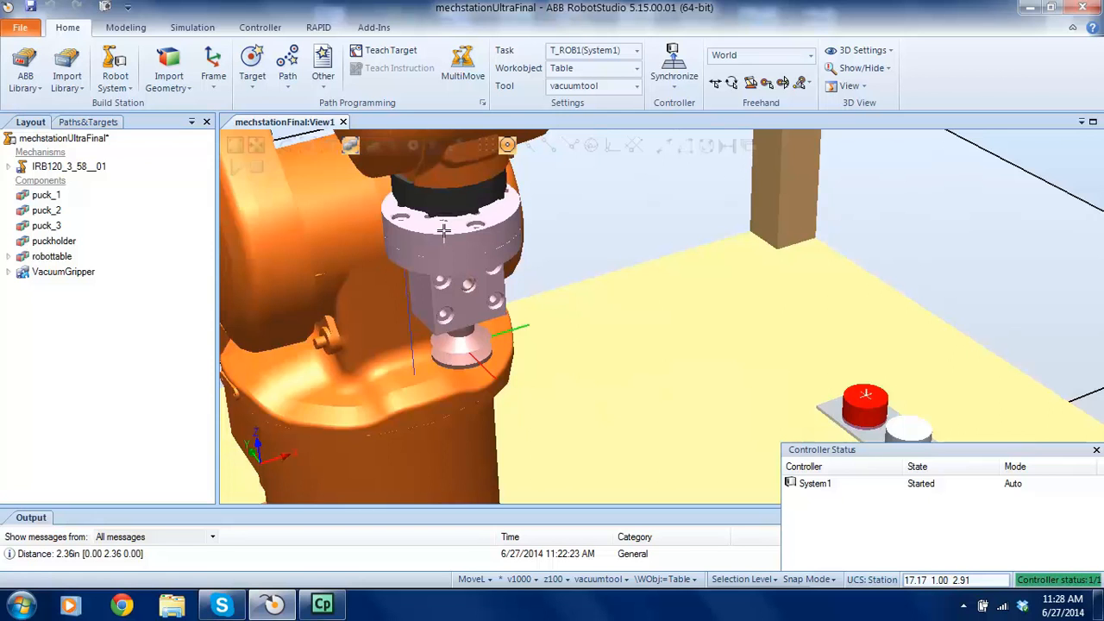
Browse for a geometry file to import and leave without choosing one.
left_click(178, 84)
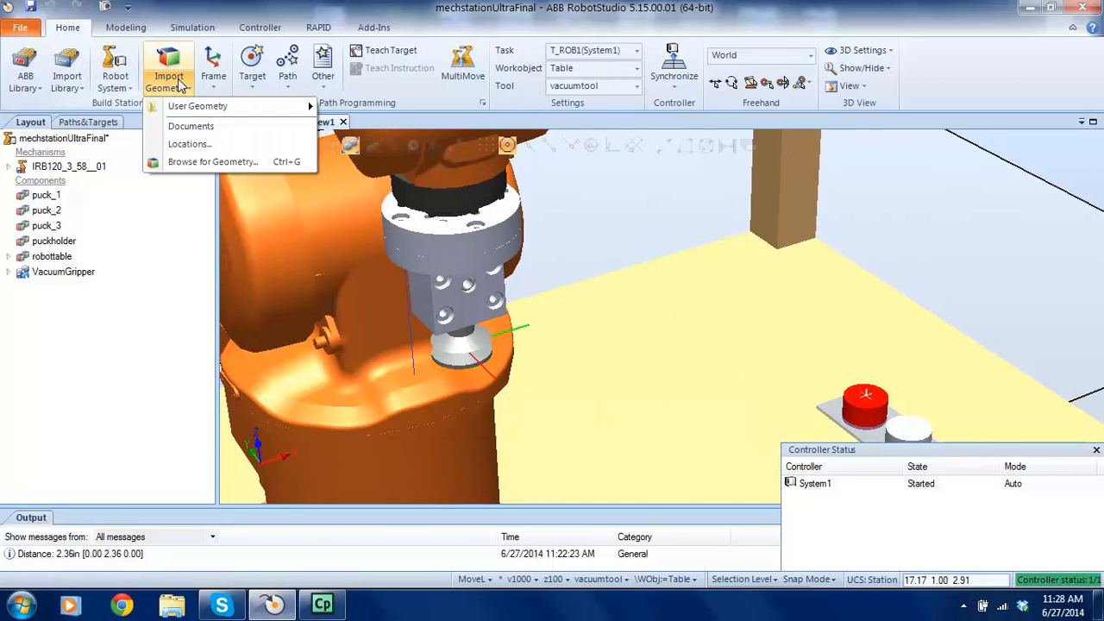
left_click(211, 161)
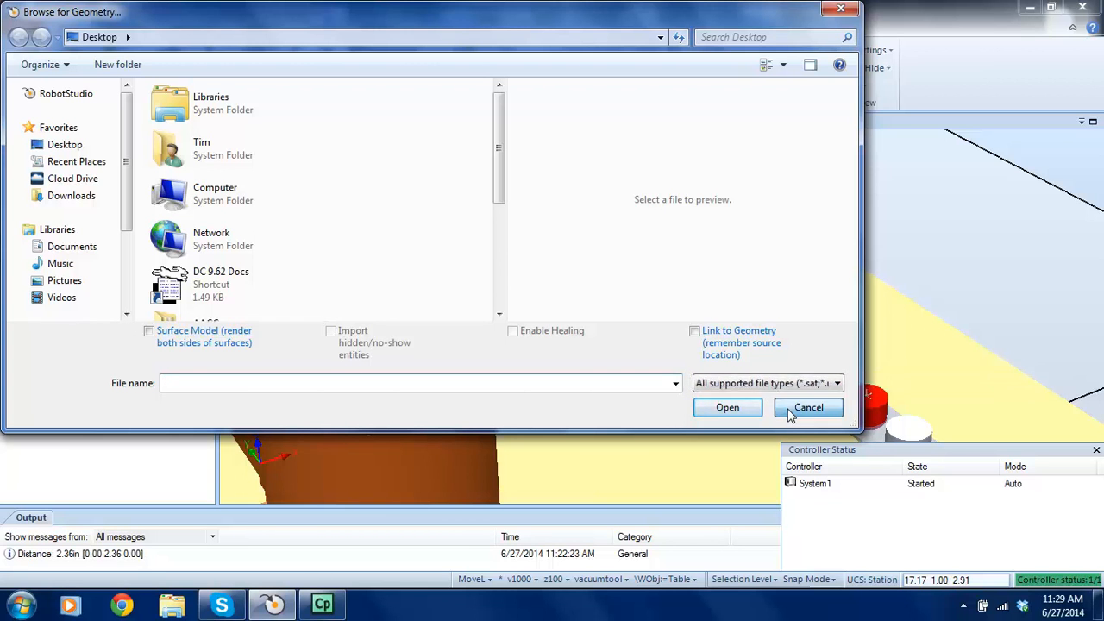
left_click(806, 407)
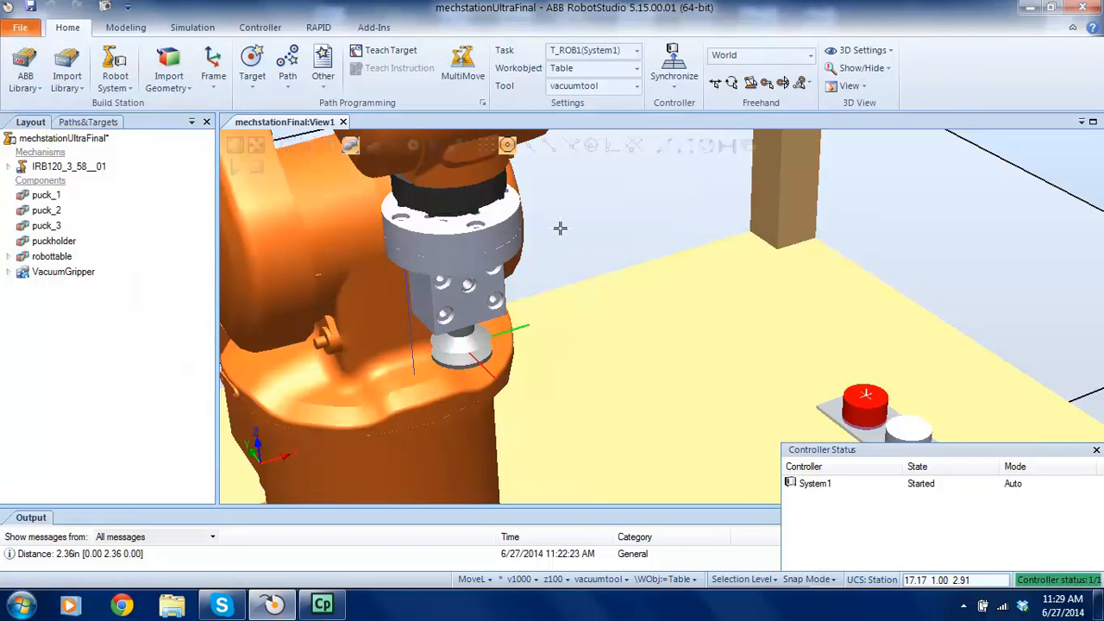
Activate linear jogging on the robot arm, inspect its jog arrows from another angle, and switch jogging off.
scroll(569, 231, "down", 4)
scroll(624, 283, "down", 3)
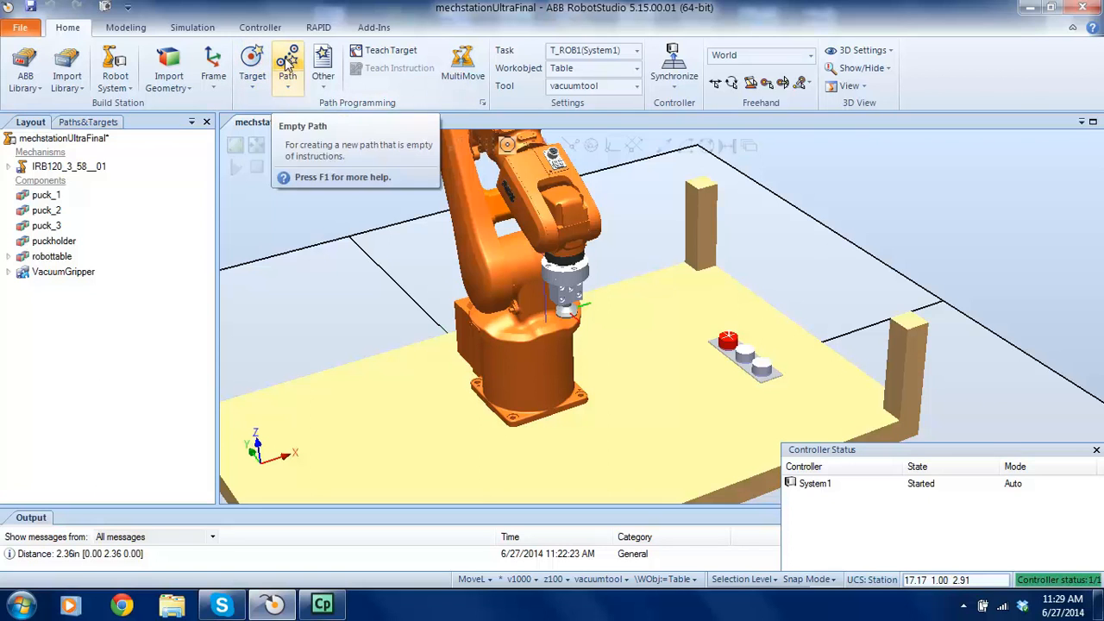
left_click(768, 84)
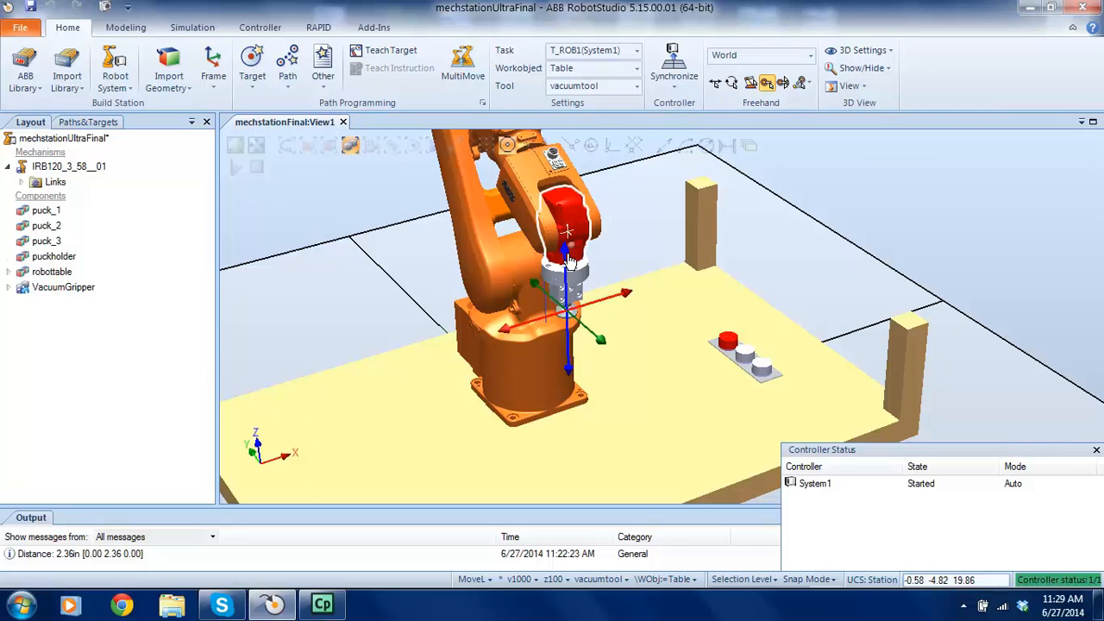
left_click(570, 231)
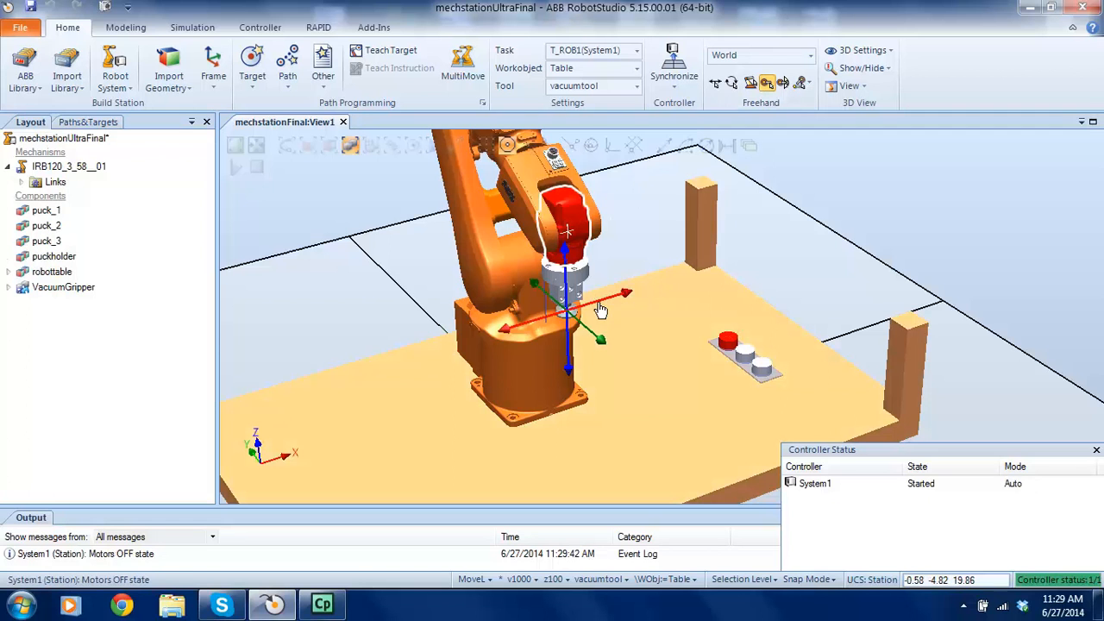
left_click_drag(619, 266, 640, 270, "ctrl+shift")
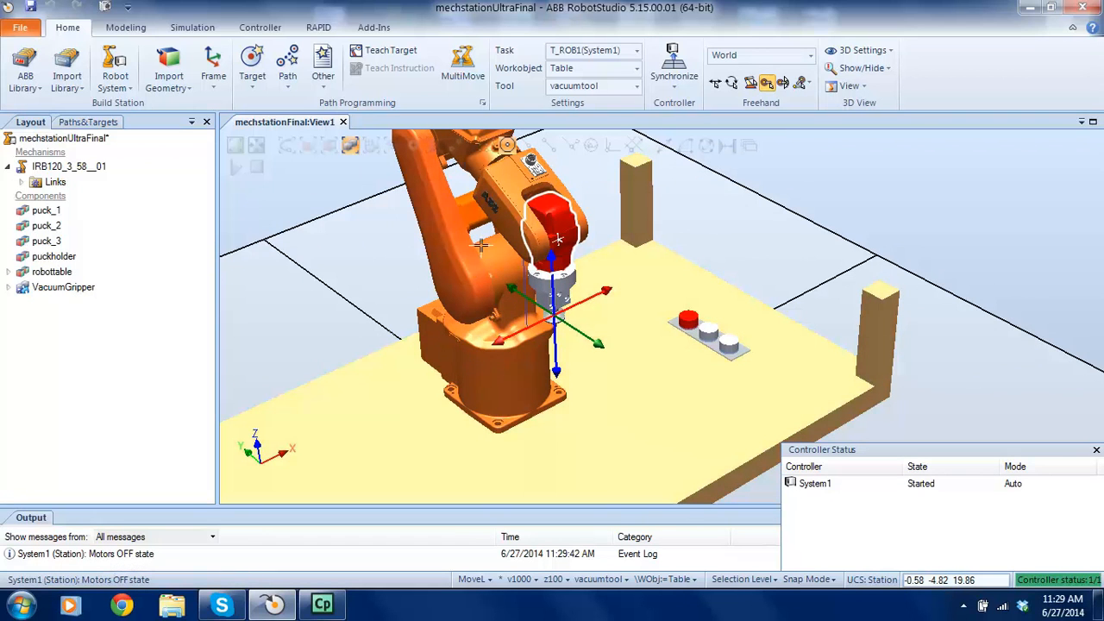
left_click(766, 83)
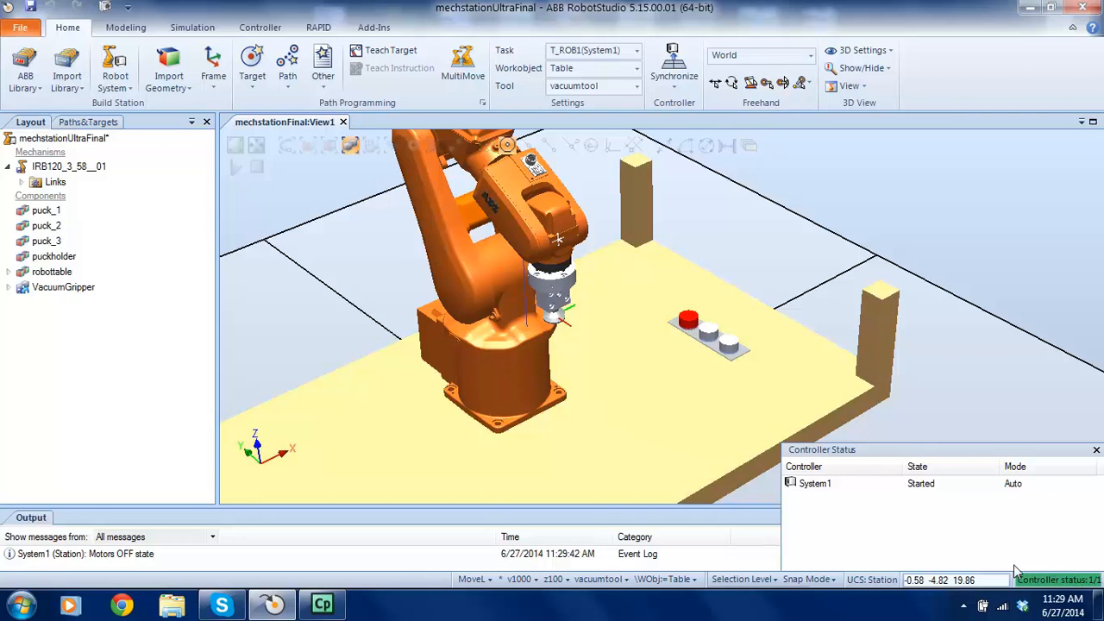
Hide the controller status list and examine the robot, table and pucks from several angles and distances.
left_click(1047, 589)
scroll(602, 376, "down", 5)
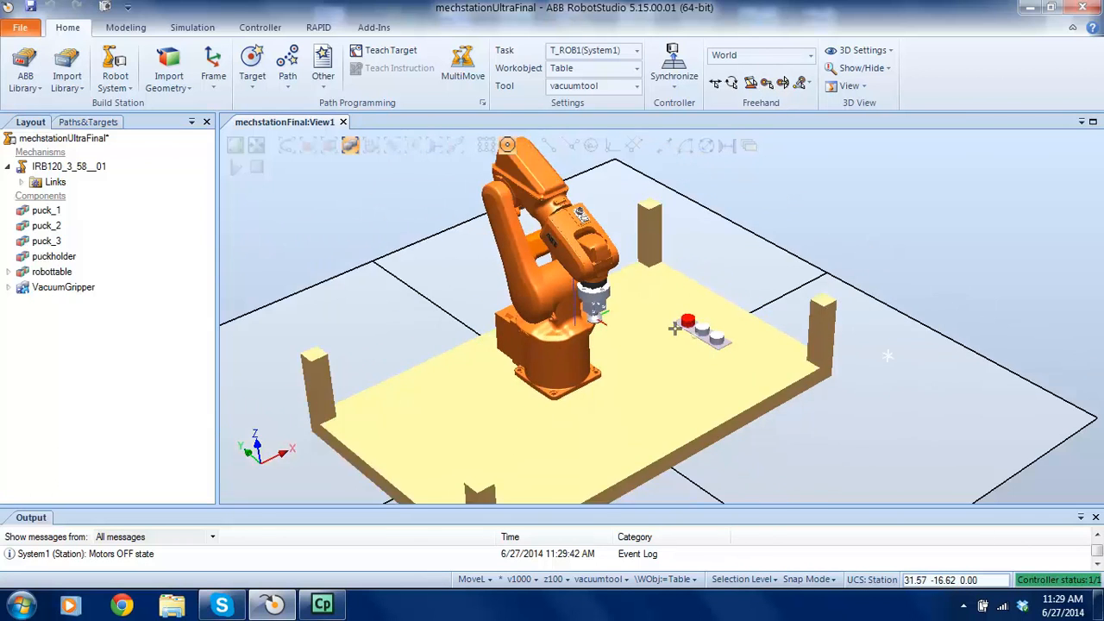
left_click_drag(602, 376, 681, 377, "ctrl+shift")
left_click_drag(658, 438, 648, 517, "ctrl+shift")
scroll(645, 517, "up", 6)
scroll(626, 296, "down", 2)
scroll(658, 219, "down", 6)
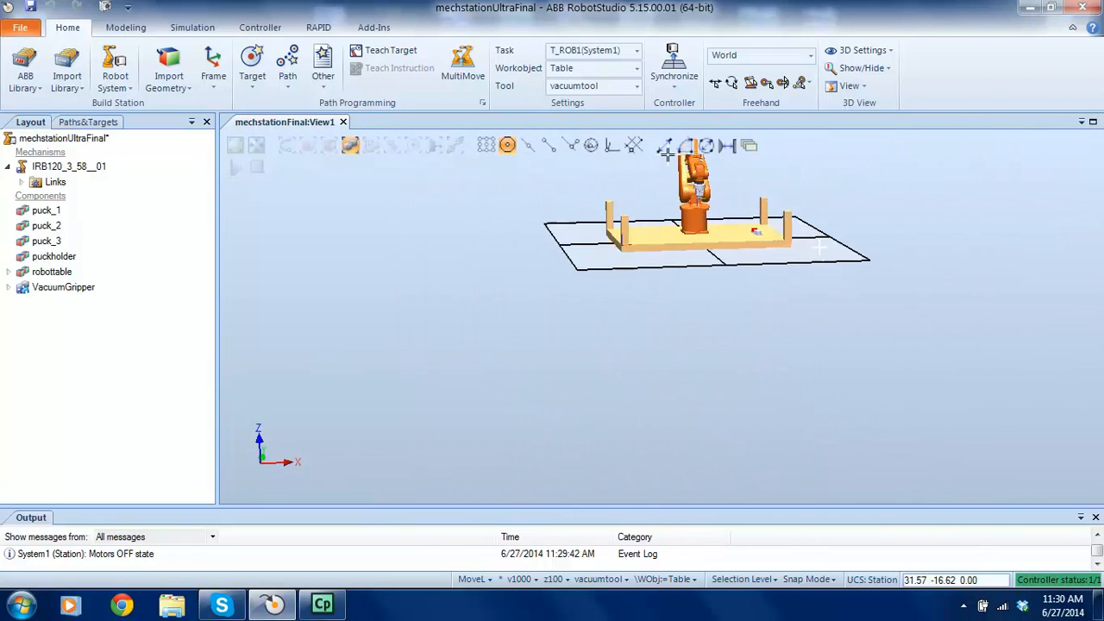
scroll(577, 251, "up", 6)
scroll(601, 290, "down", 7)
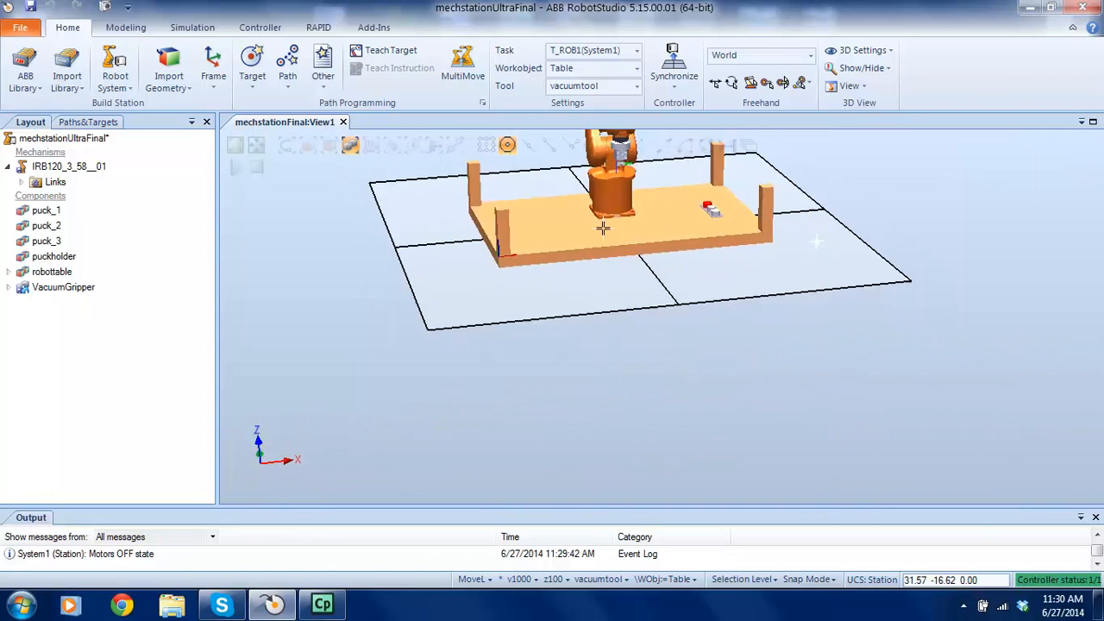
scroll(601, 130, "up", 5)
left_click_drag(490, 336, 507, 345, "ctrl+shift")
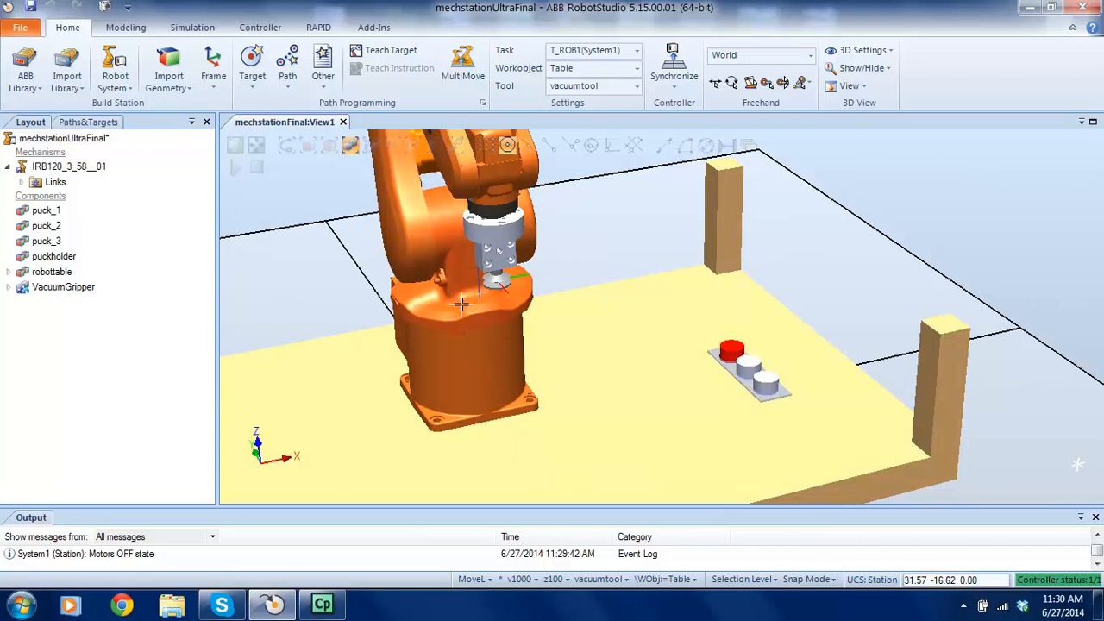
Check the state and mode of System1 in the controller status list and hide the list.
left_click(1034, 581)
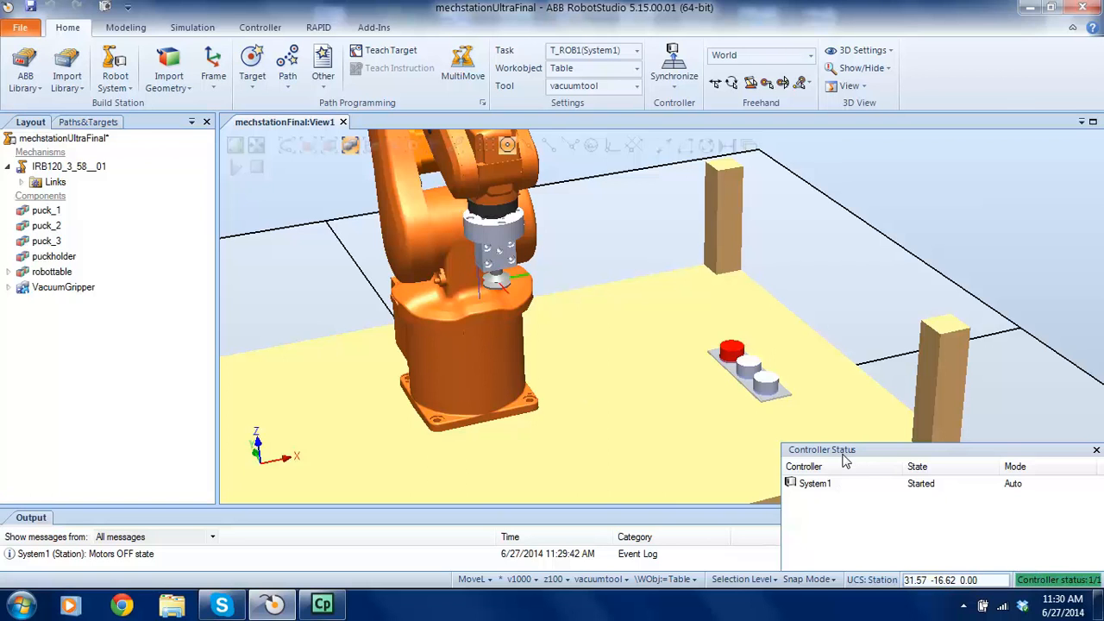
left_click(1033, 583)
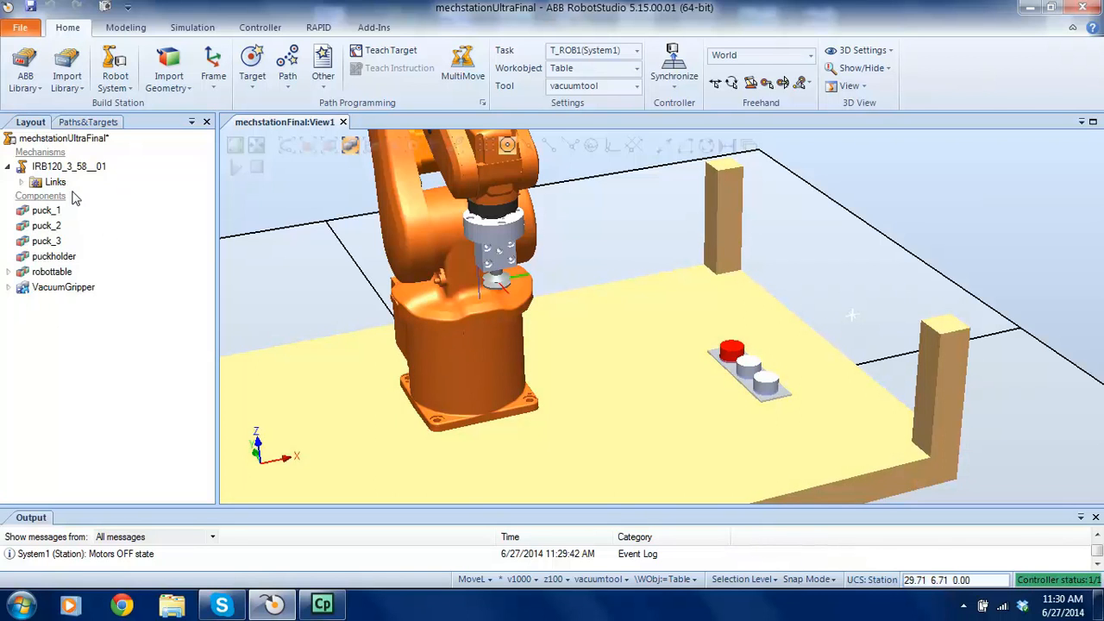
Compare the station's paths and targets tree with its layout tree.
left_click(76, 125)
left_click(29, 123)
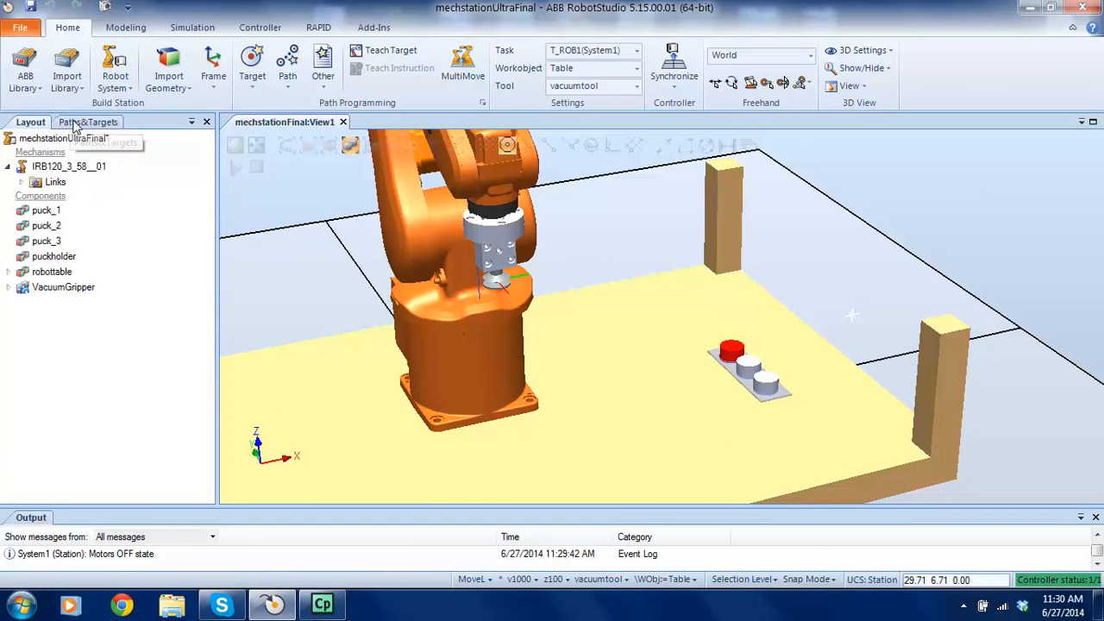
left_click(69, 124)
left_click(29, 122)
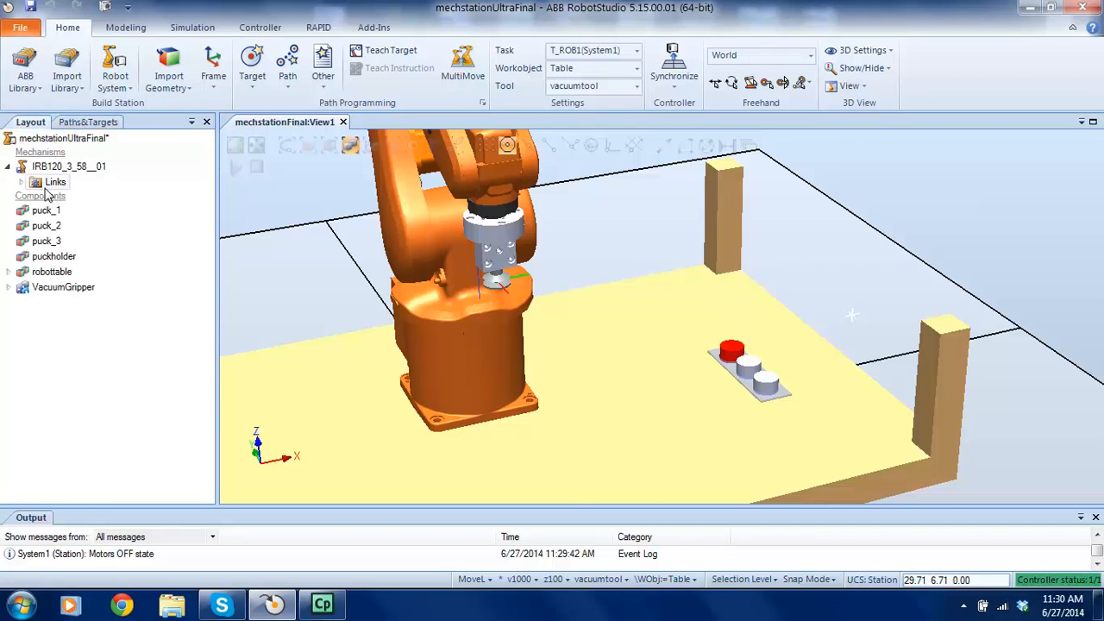
Identify the pucks, the vacuum gripper and the IRB120 robot by selecting them one after another in the station.
left_click(43, 211)
left_click(46, 226)
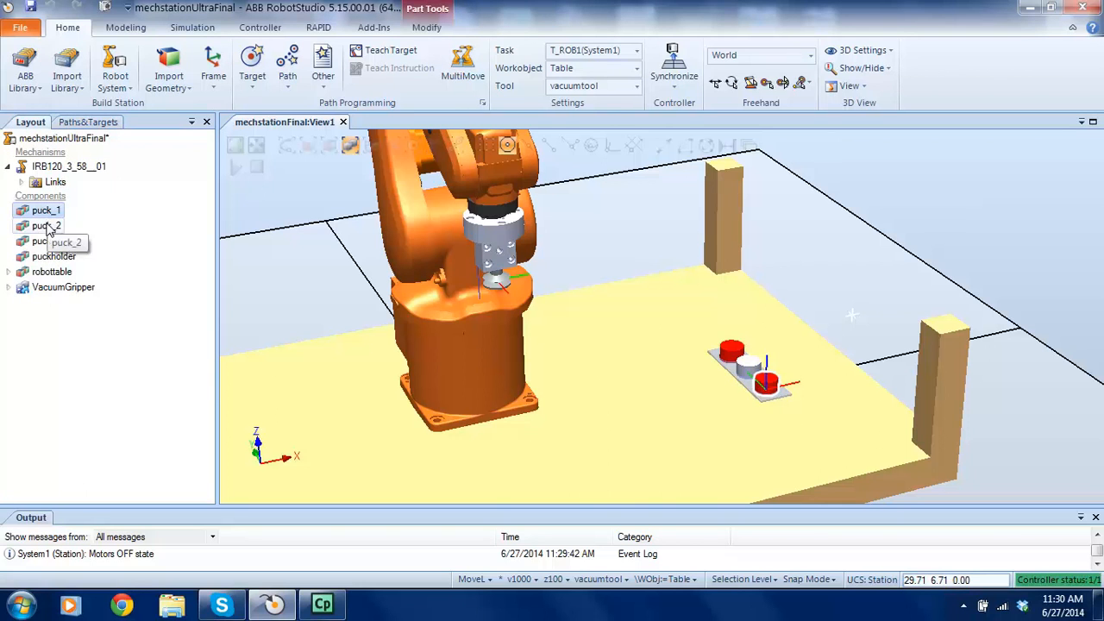
left_click(48, 242)
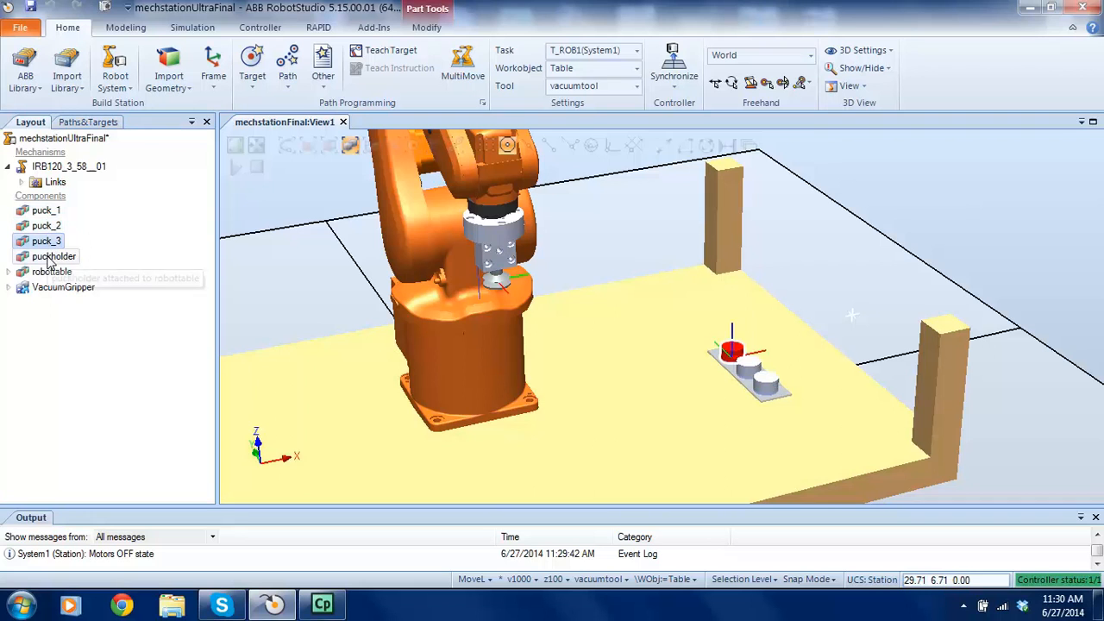
left_click(63, 287)
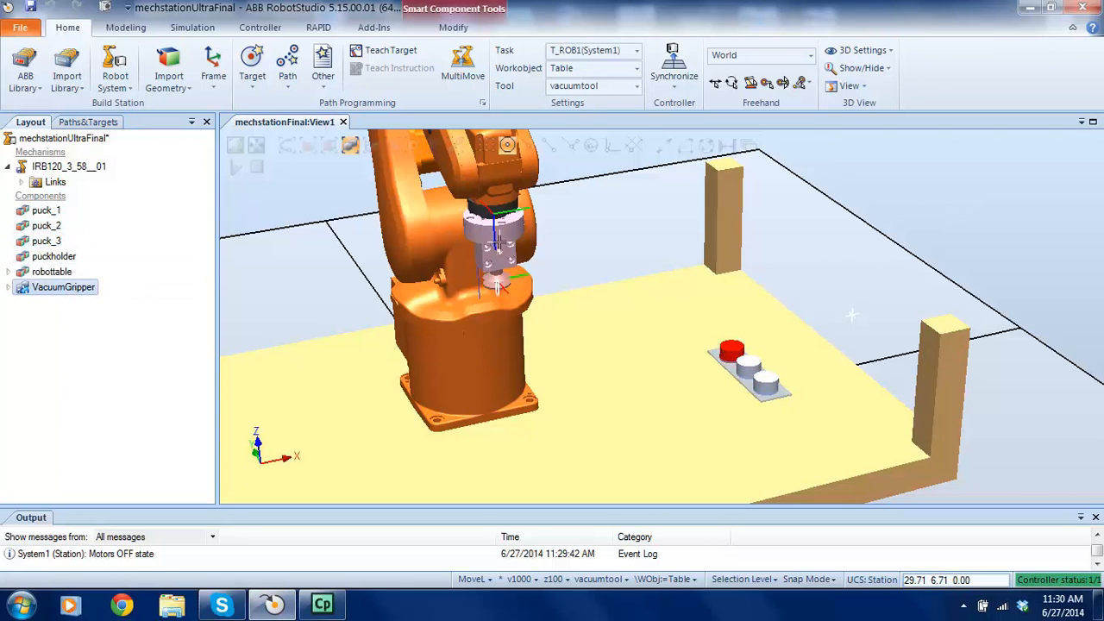
left_click(315, 248)
left_click(404, 281)
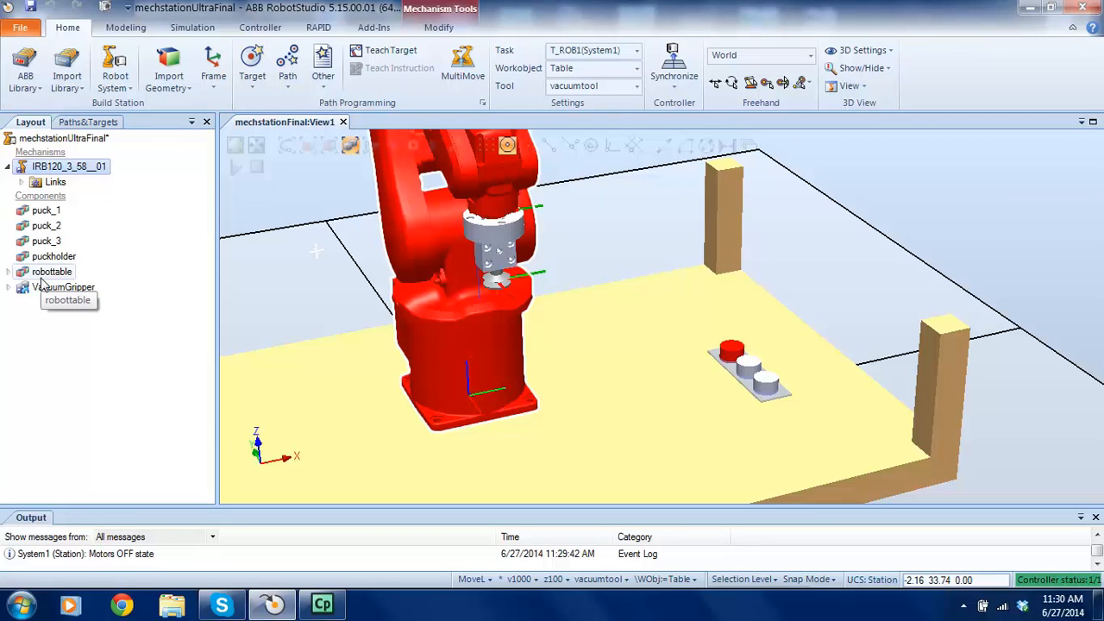
Expand Station Elements, System1, T_ROB1 and Workobjects & Targets in the paths and targets tree.
left_click(84, 122)
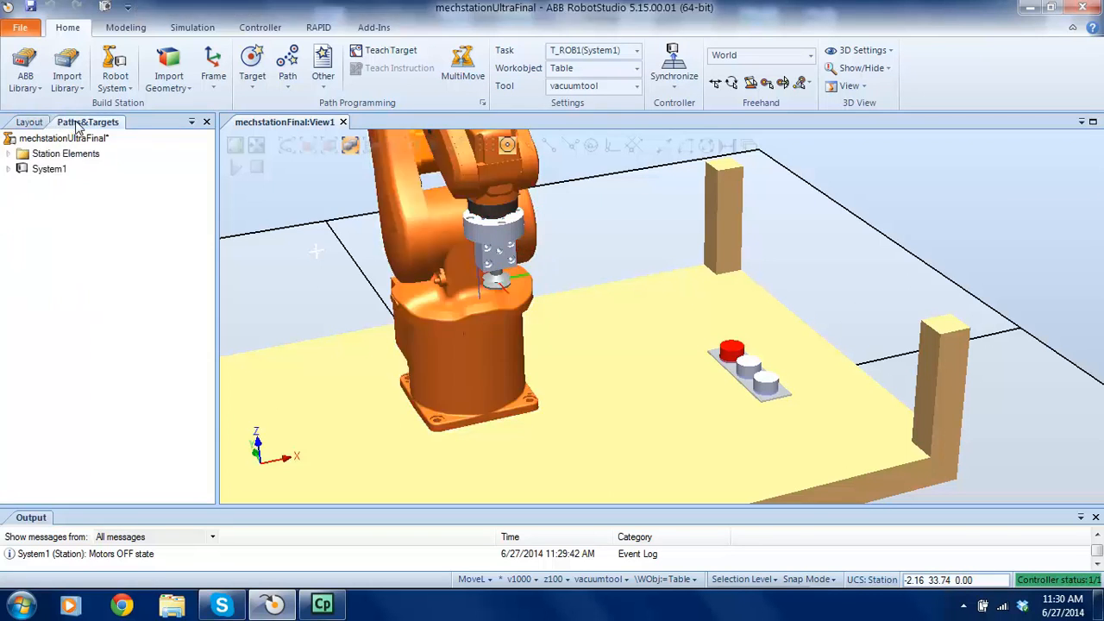
double_click(17, 169)
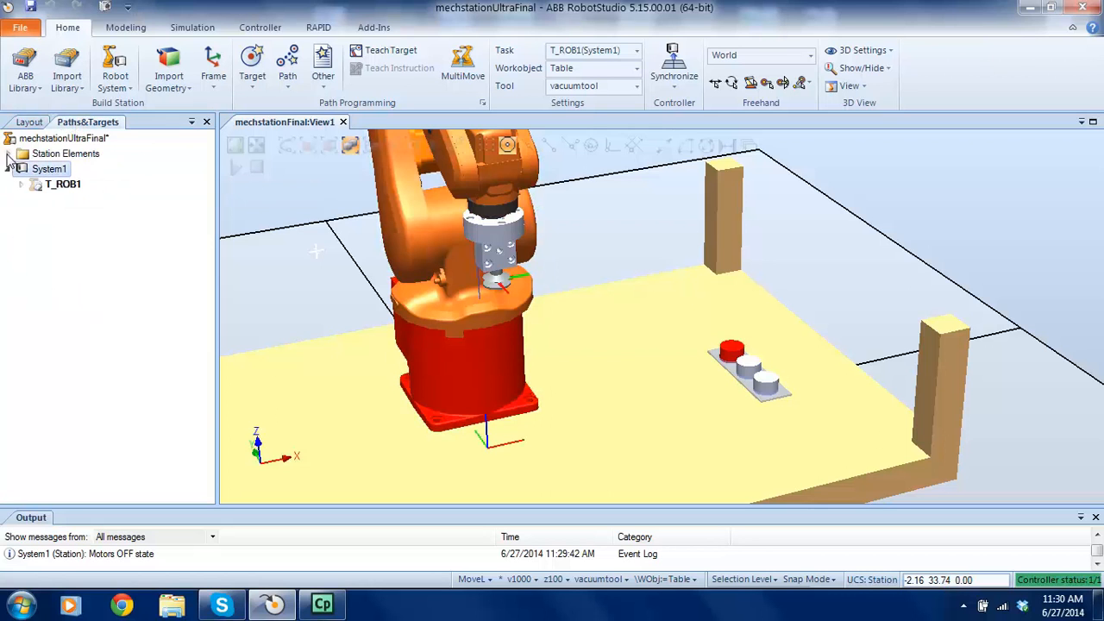
left_click(8, 153)
left_click(20, 199)
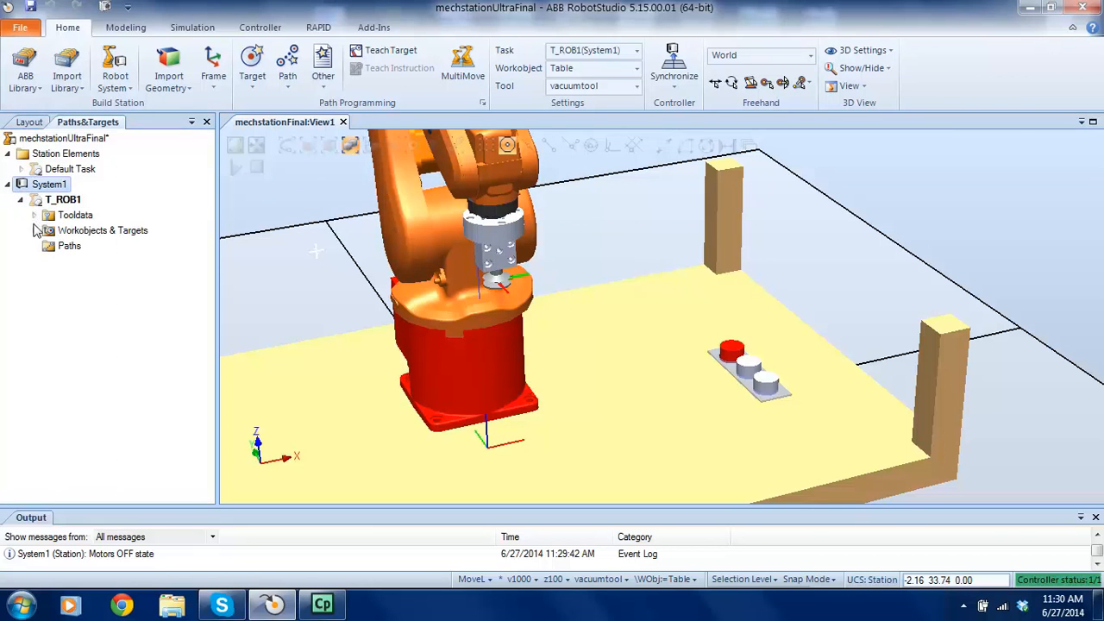
left_click(34, 230)
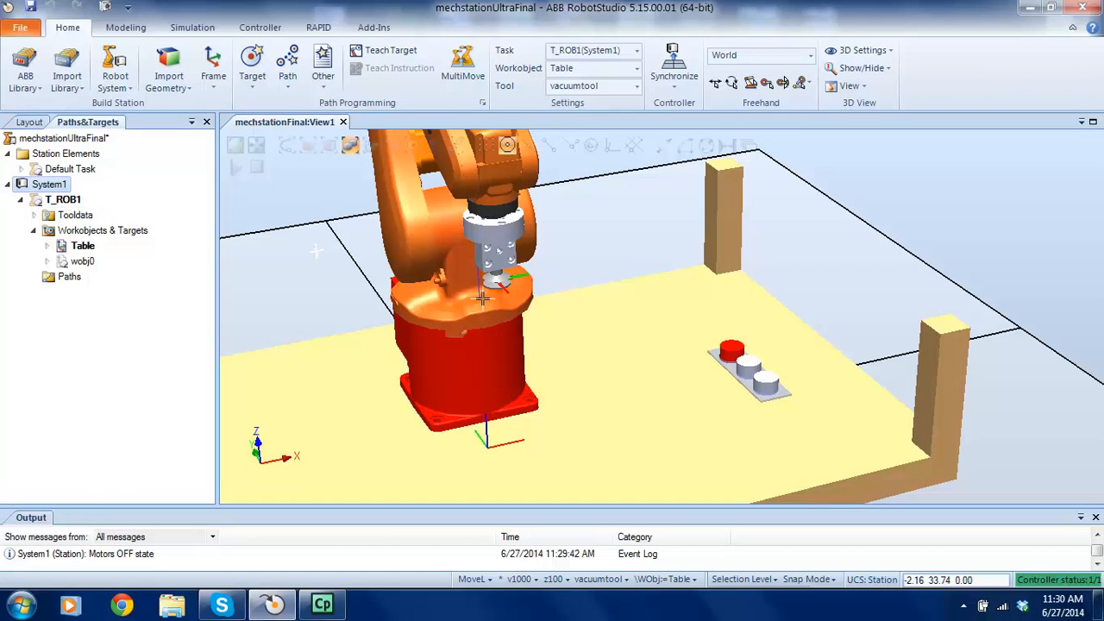
Examine the robot, its vacuum gripper and the pucks on the table from several distances and positions.
left_click_drag(360, 229, 380, 241, "ctrl+shift")
scroll(399, 228, "down", 5)
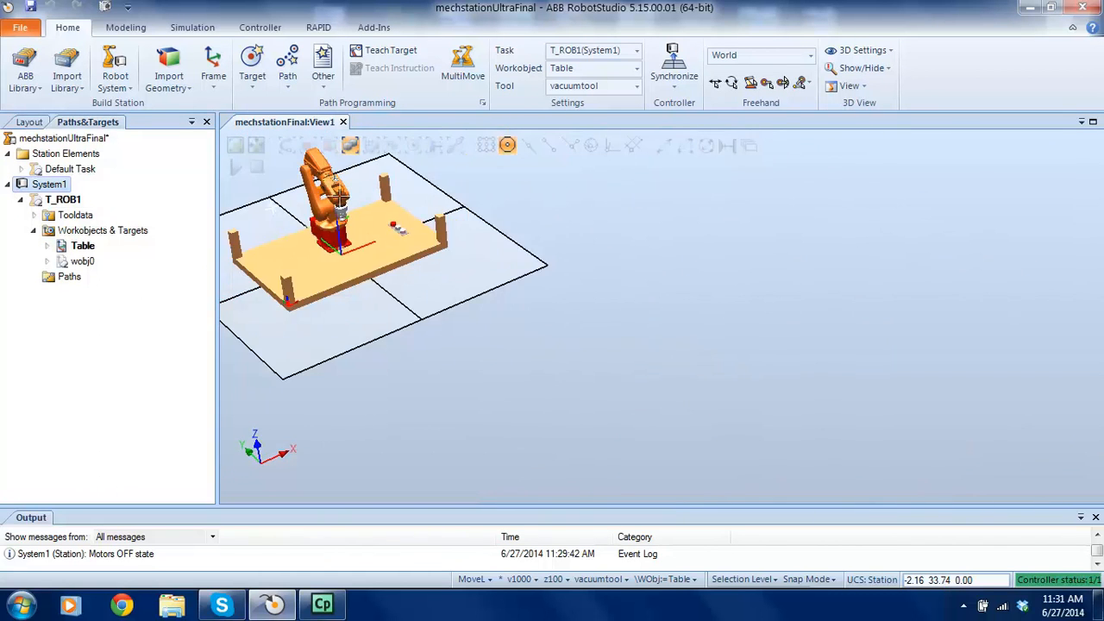
scroll(310, 162, "up", 1)
scroll(304, 164, "up", 5)
scroll(279, 242, "down", 2)
left_click_drag(260, 262, 262, 244, "ctrl+shift")
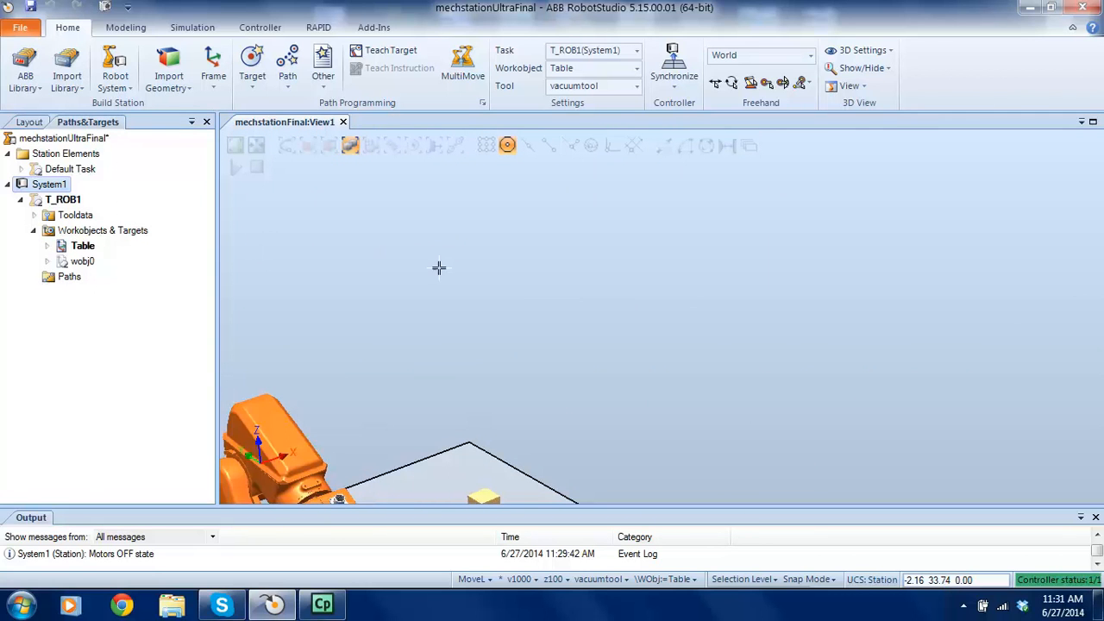
scroll(440, 249, "down", 5)
scroll(347, 495, "up", 4)
scroll(347, 495, "up", 3)
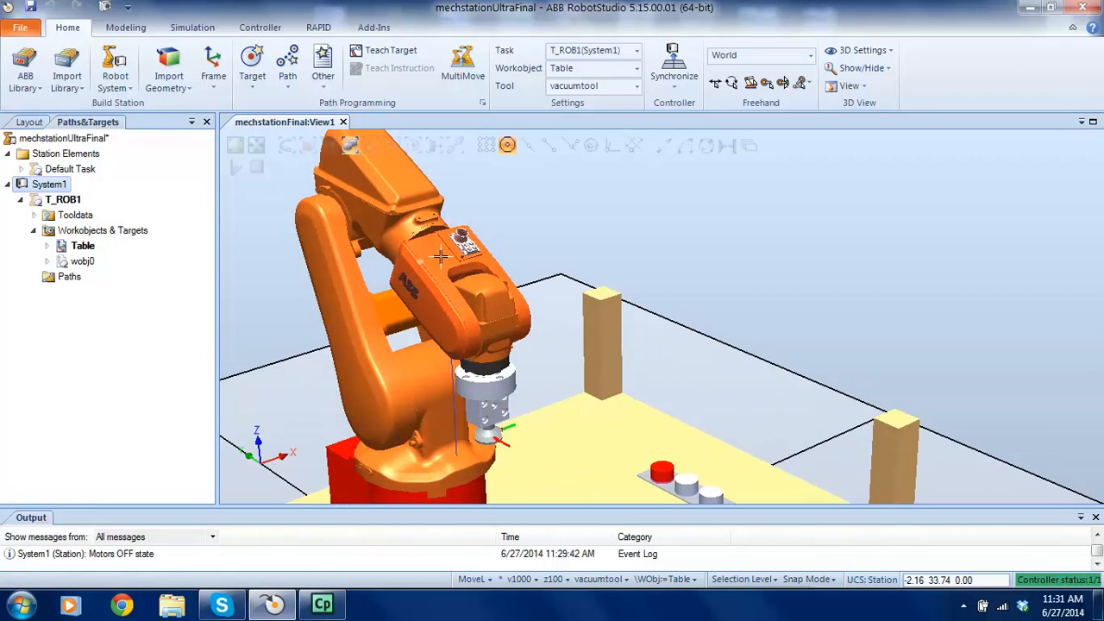
scroll(460, 436, "up", 3)
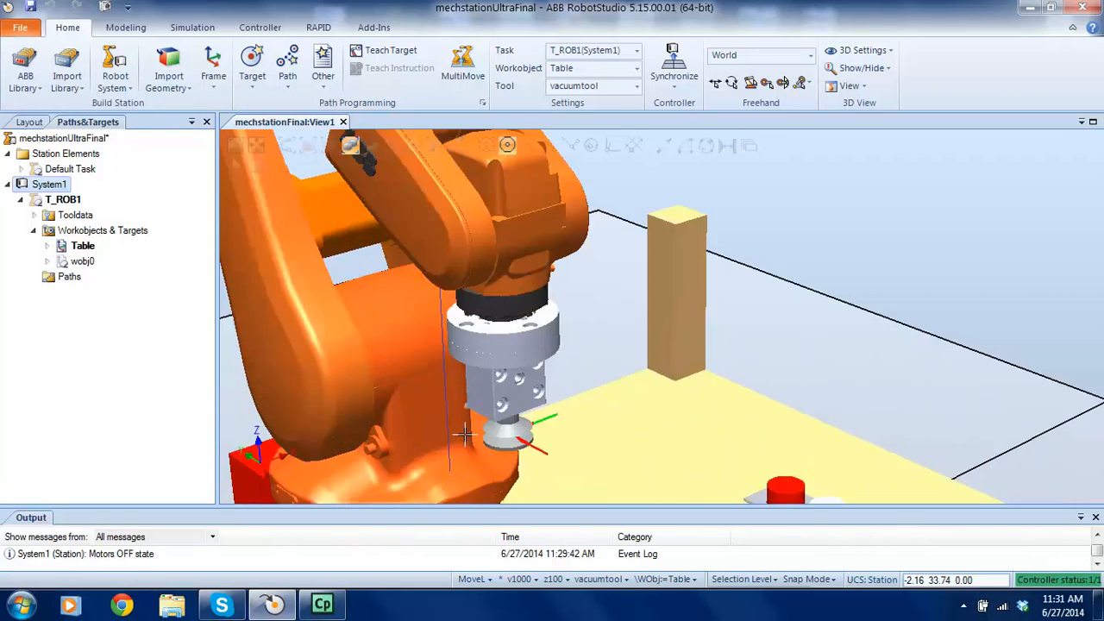
scroll(537, 454, "down", 4)
scroll(642, 498, "up", 5)
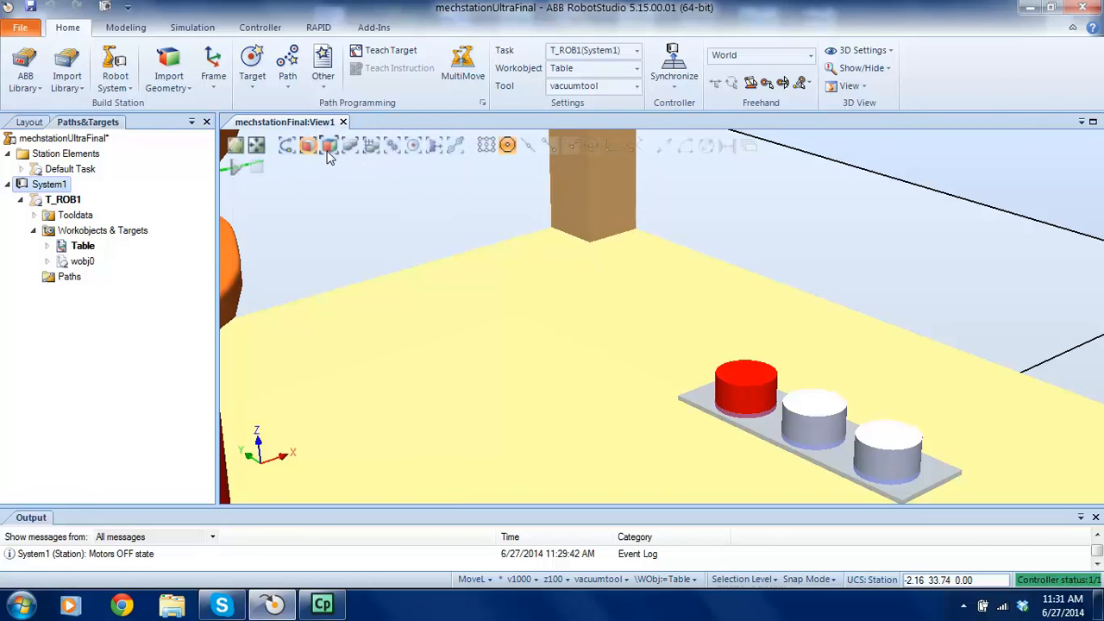
Switch the selection level to surface and select the top faces of the three pucks one after another, ending with the red puck.
left_click(328, 147)
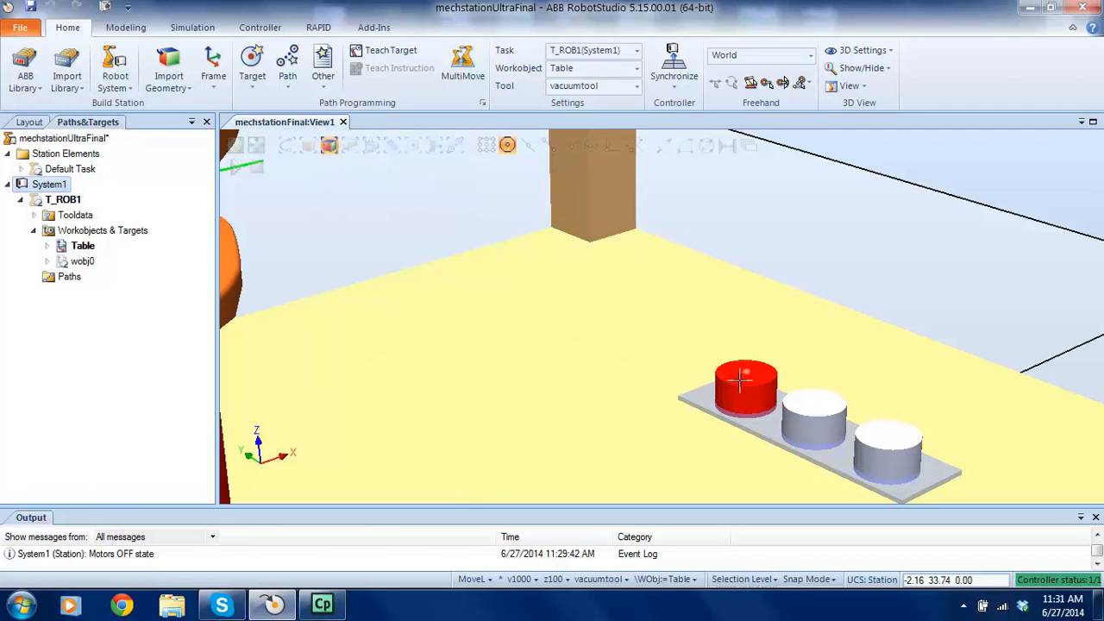
left_click(310, 156)
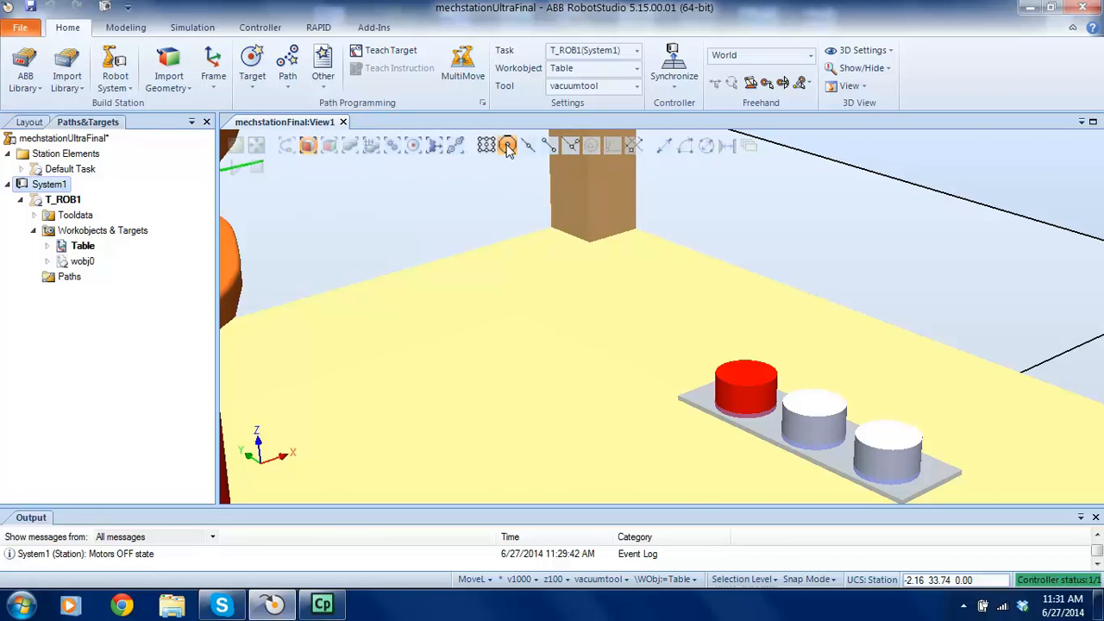
scroll(756, 373, "up", 2)
left_click(748, 367)
left_click(843, 407)
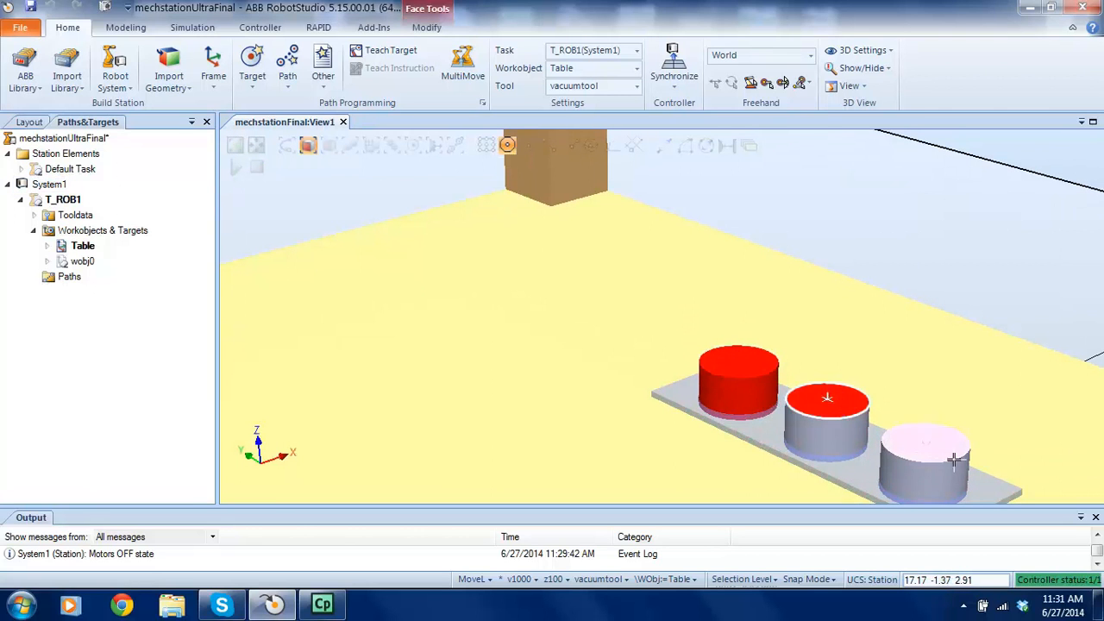
left_click(954, 456)
left_click(739, 363)
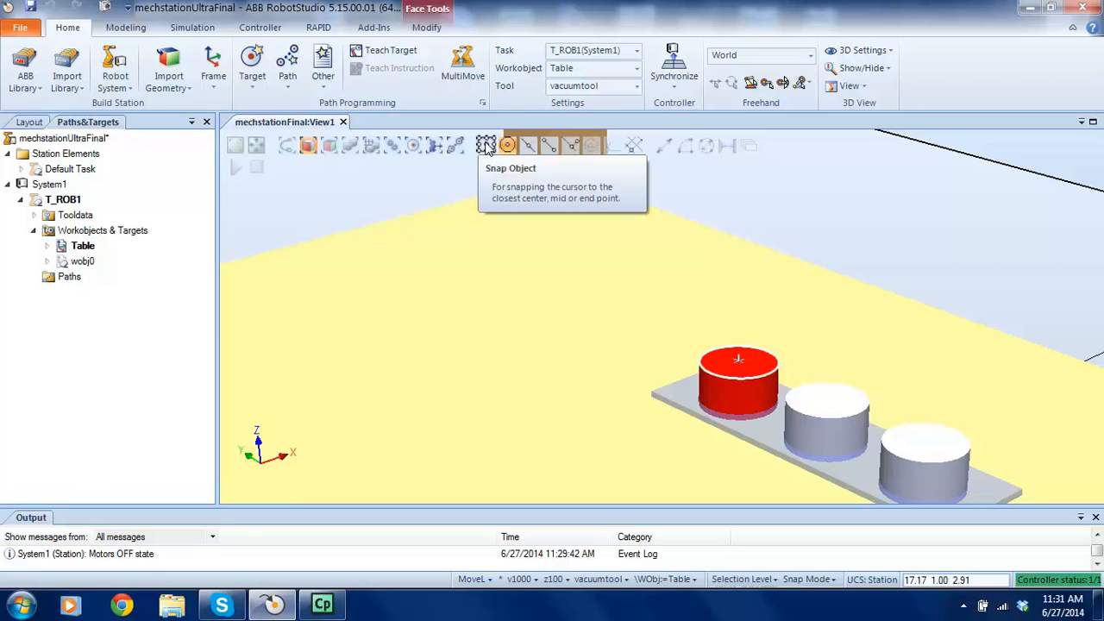
Try the Snap Object and Snap End modes and pick a corner on the top face of the puck plate.
left_click(485, 147)
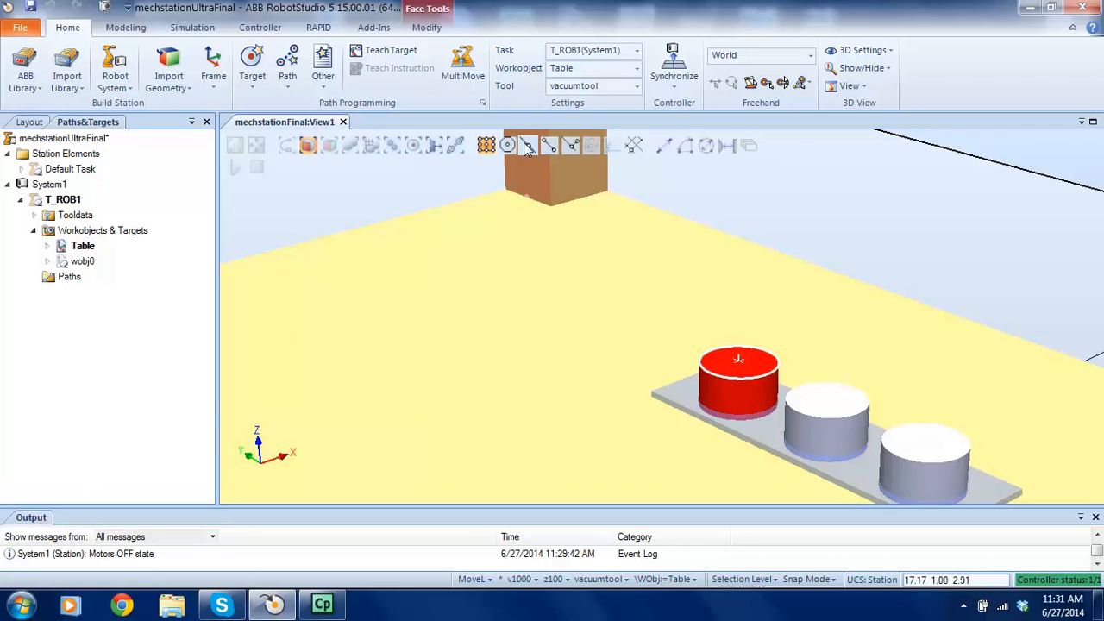
scroll(610, 295, "down", 1)
scroll(648, 373, "up", 2)
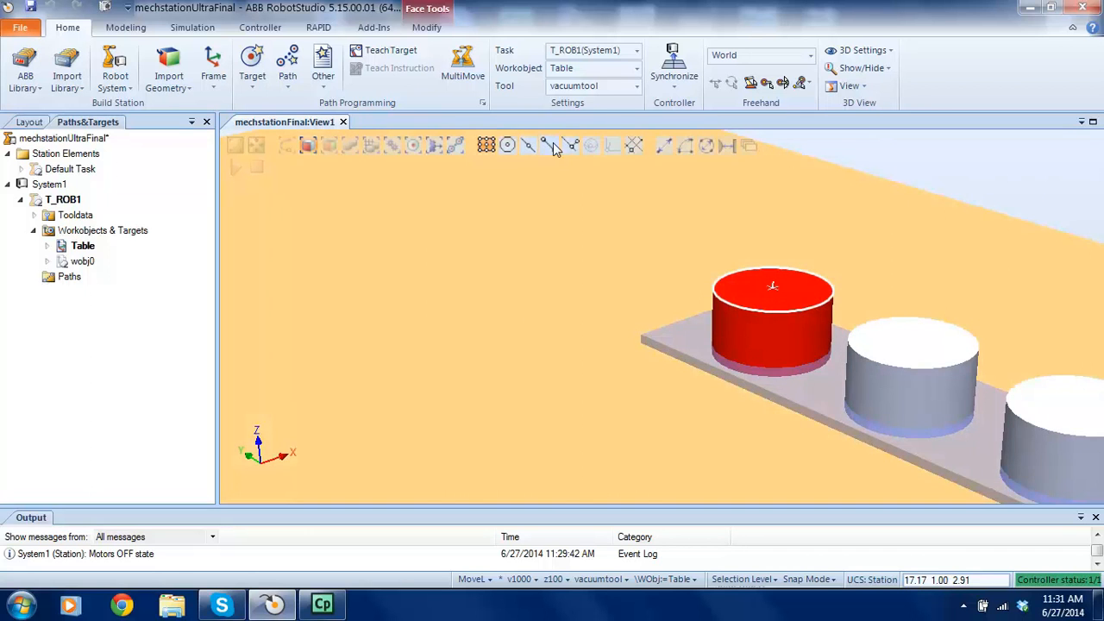
left_click(548, 146)
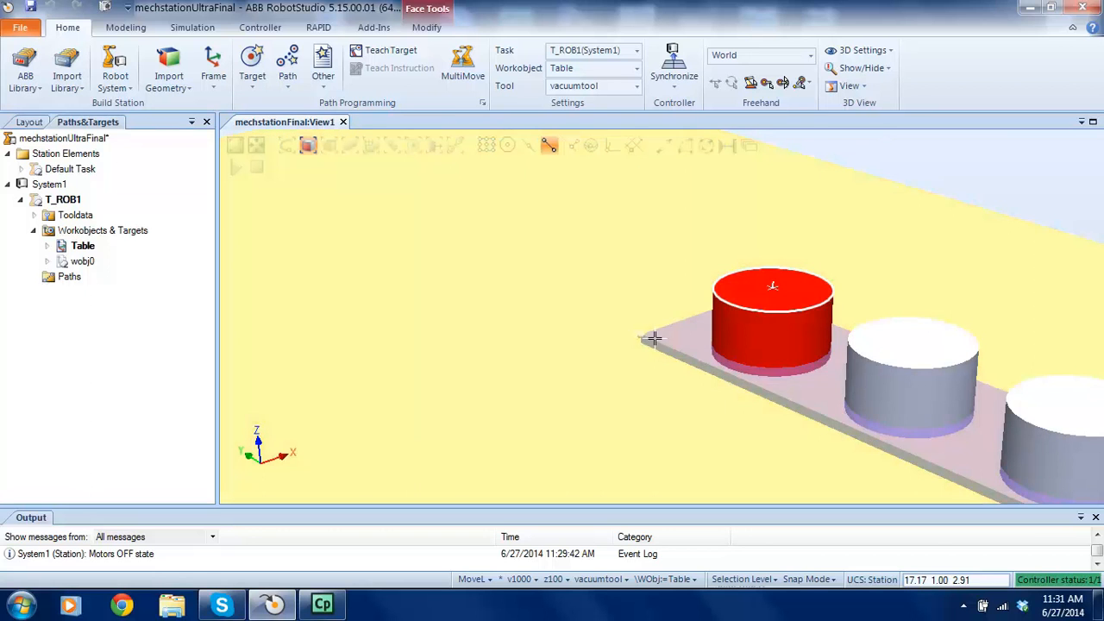
left_click(660, 343)
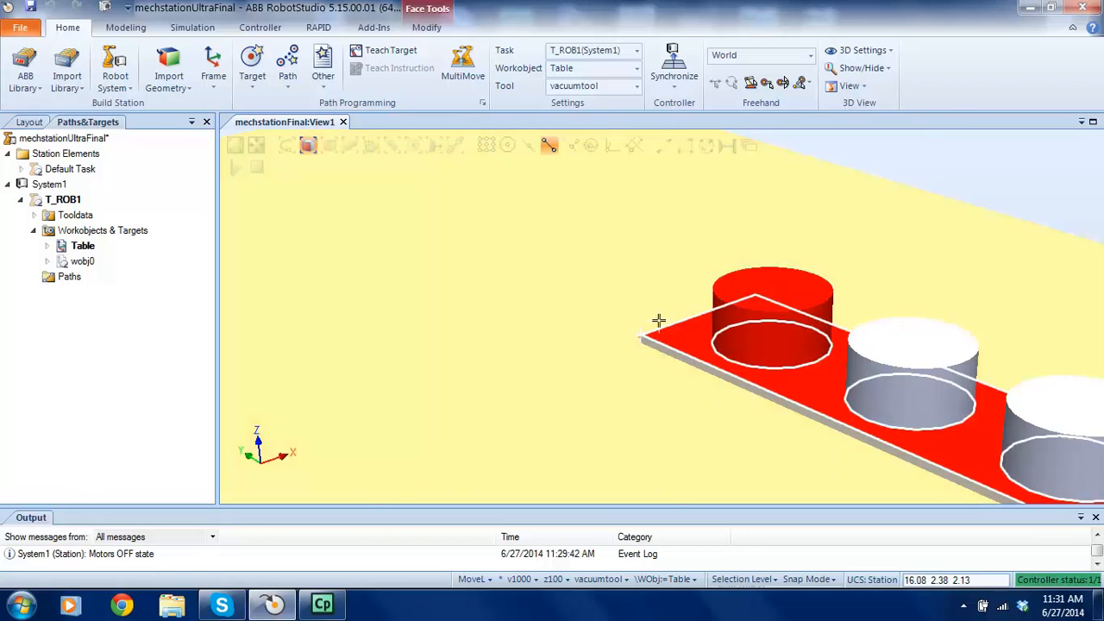
Measure the point-to-point distance between the top centers of the red puck and the middle puck using Snap Center.
scroll(595, 181, "down", 3)
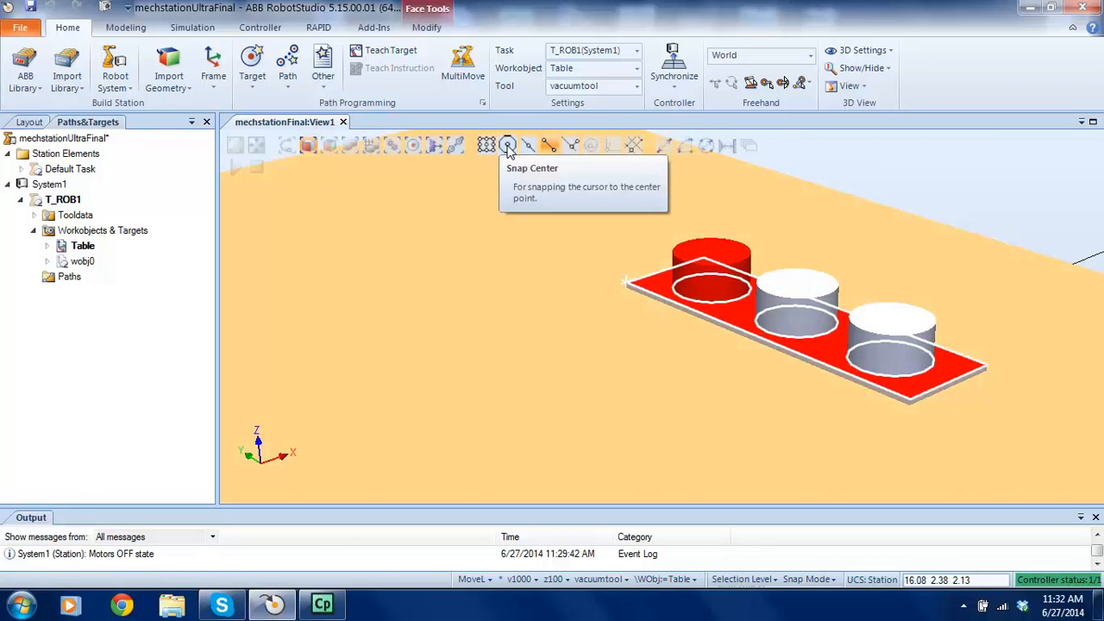
left_click(507, 146)
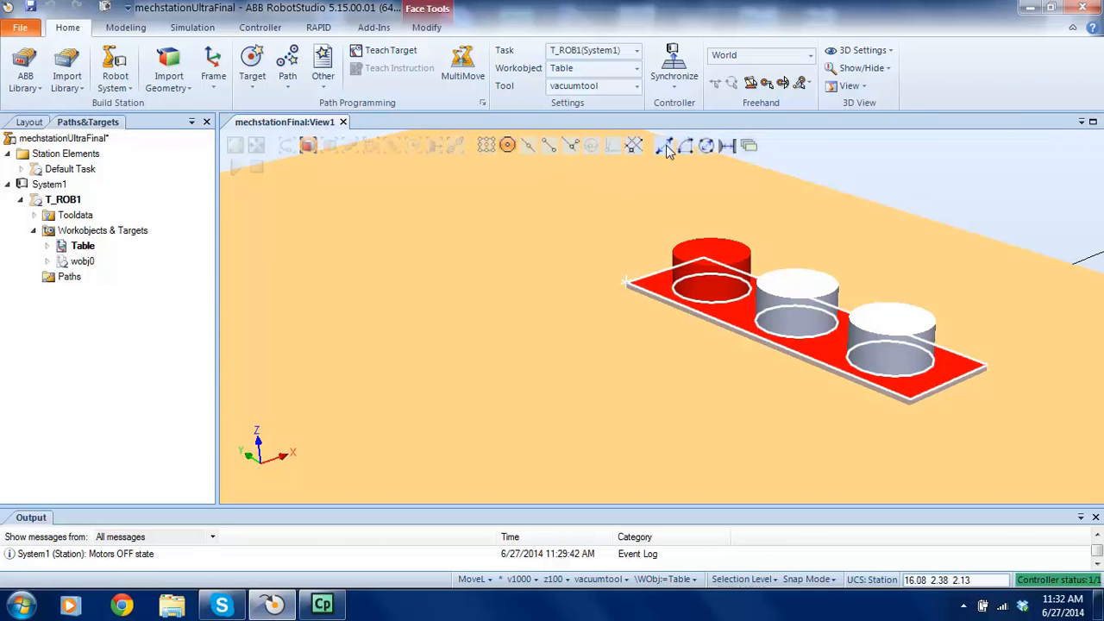
left_click(666, 150)
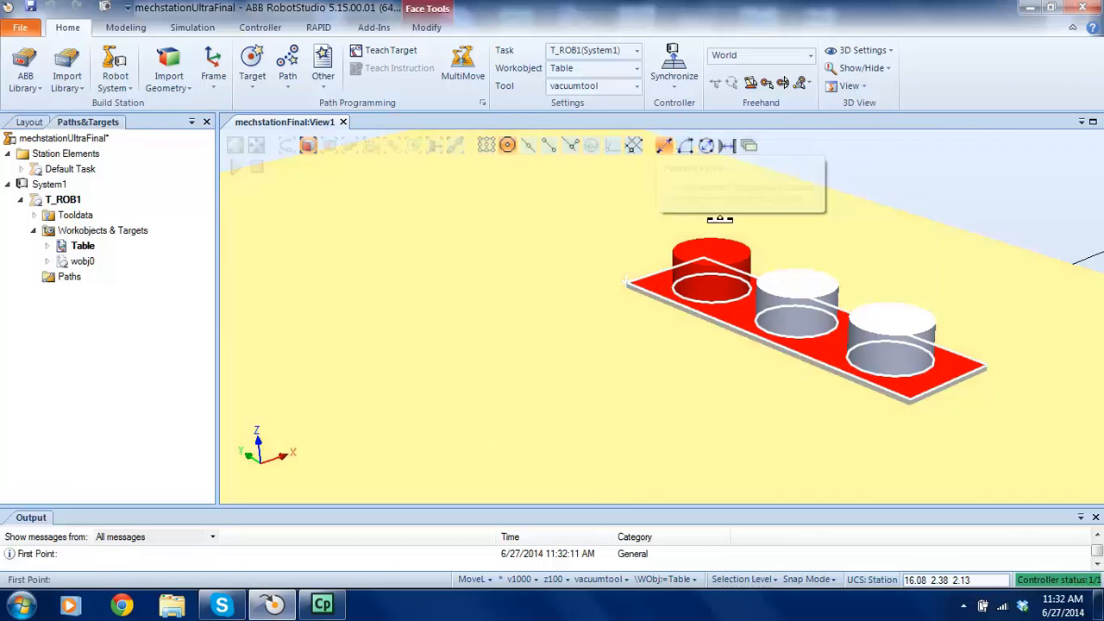
left_click(712, 250)
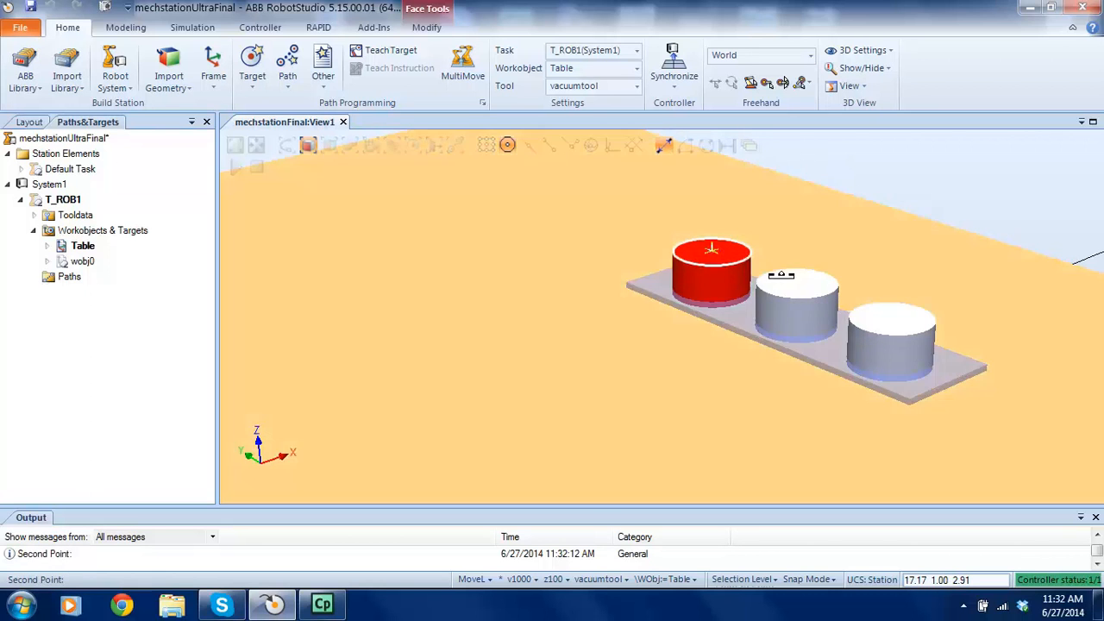
left_click(798, 280)
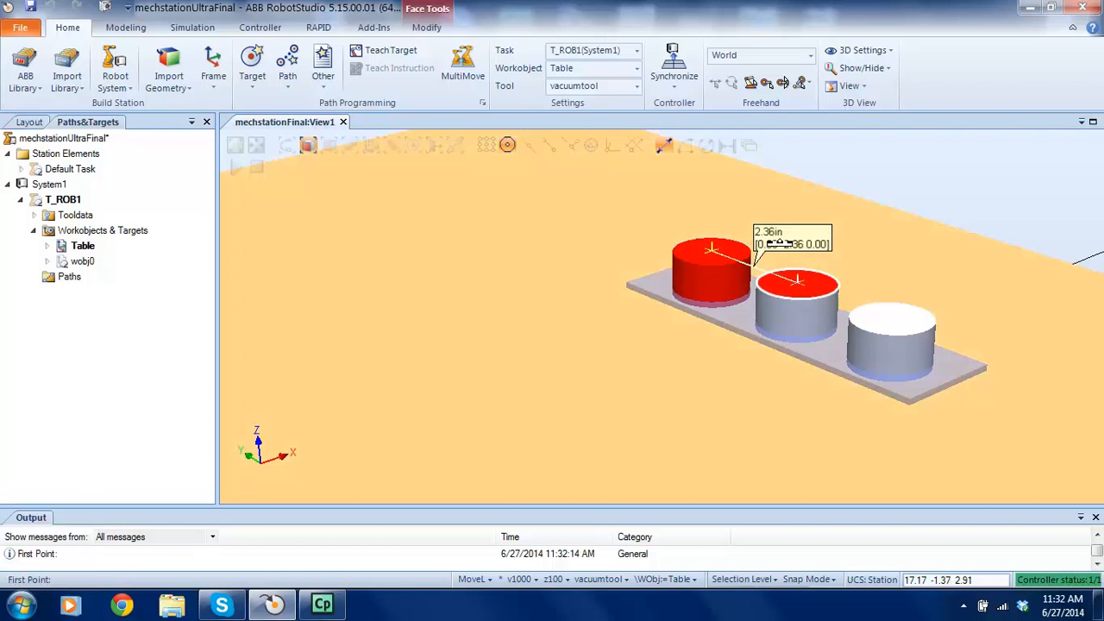
Examine the robot's gripper position relative to the three pucks on the table.
scroll(677, 262, "down", 5)
left_click_drag(678, 258, 631, 255, "ctrl+shift")
scroll(715, 242, "down", 6)
scroll(838, 137, "up", 2)
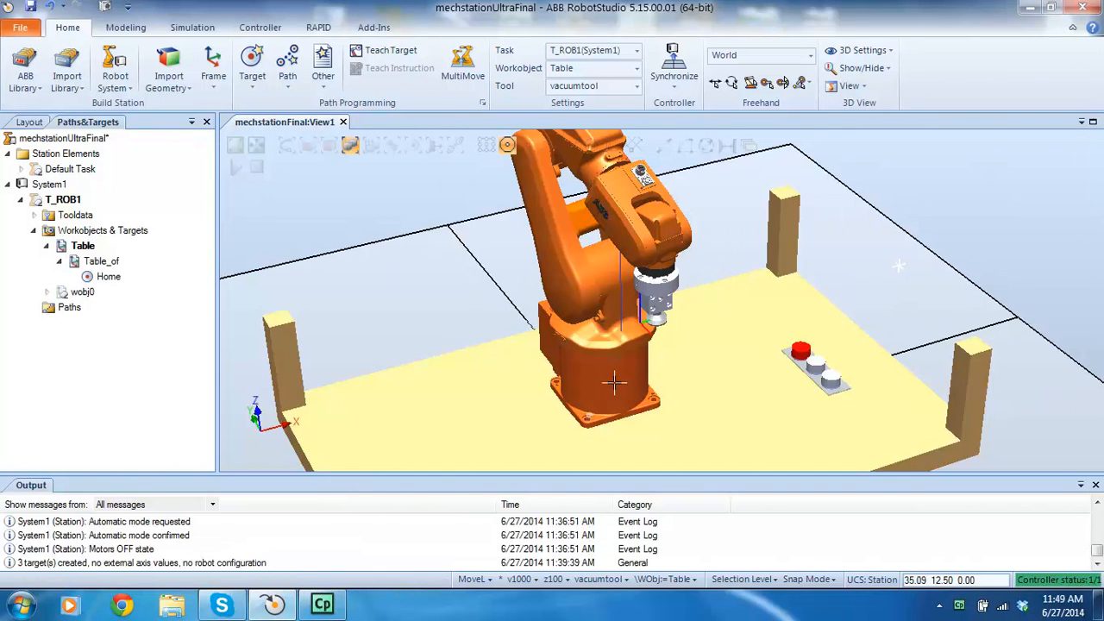
scroll(828, 373, "up", 2)
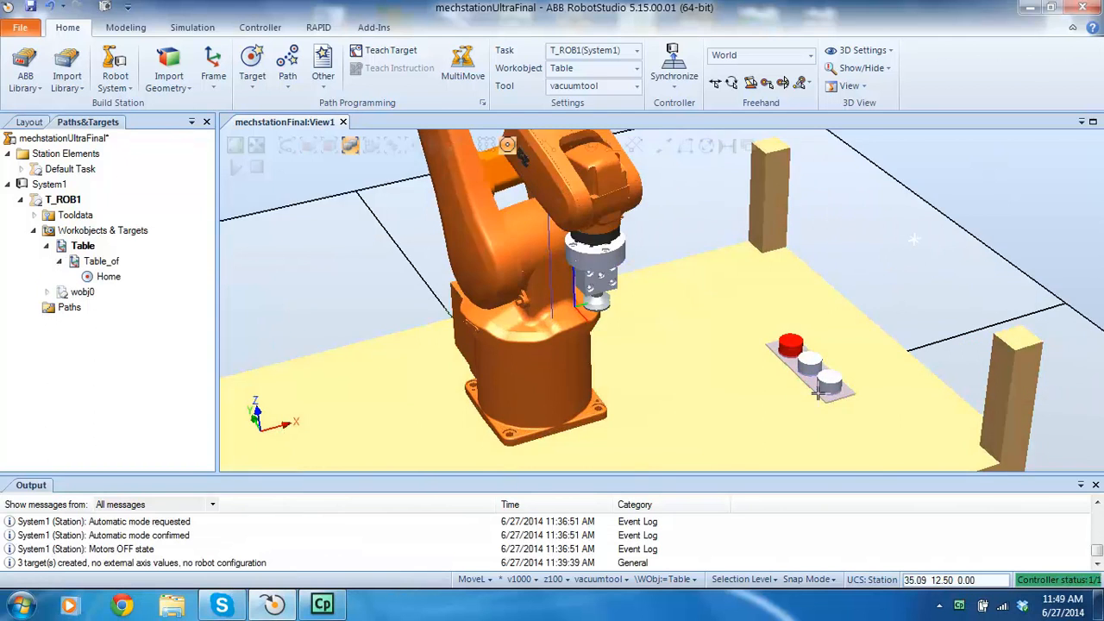
scroll(779, 339, "up", 2)
scroll(791, 322, "down", 3)
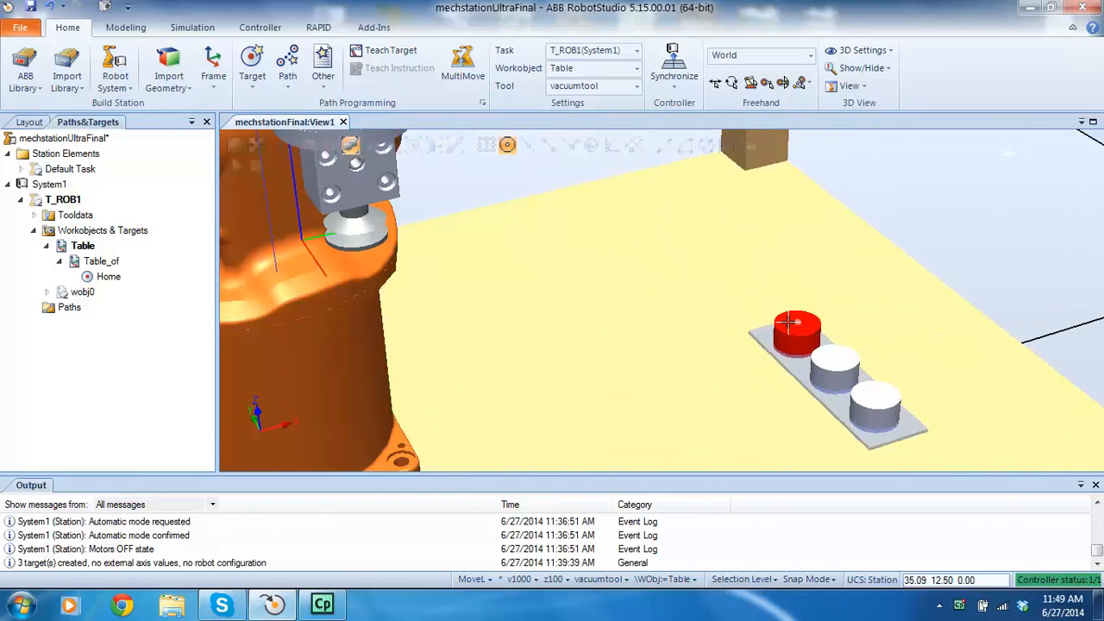
scroll(803, 322, "down", 2)
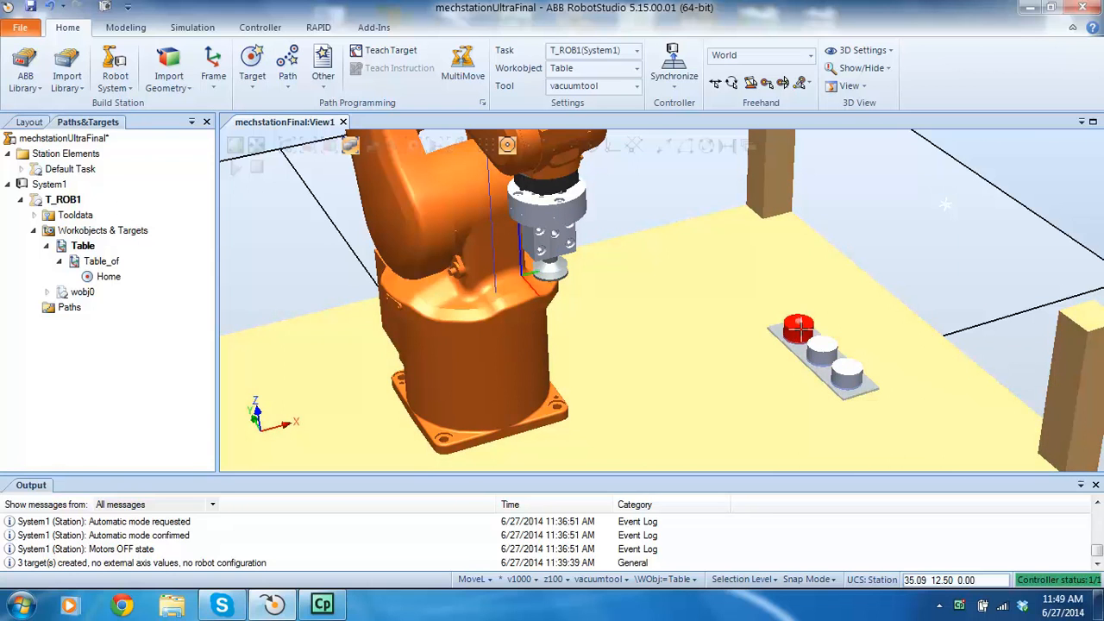
scroll(690, 259, "down", 3)
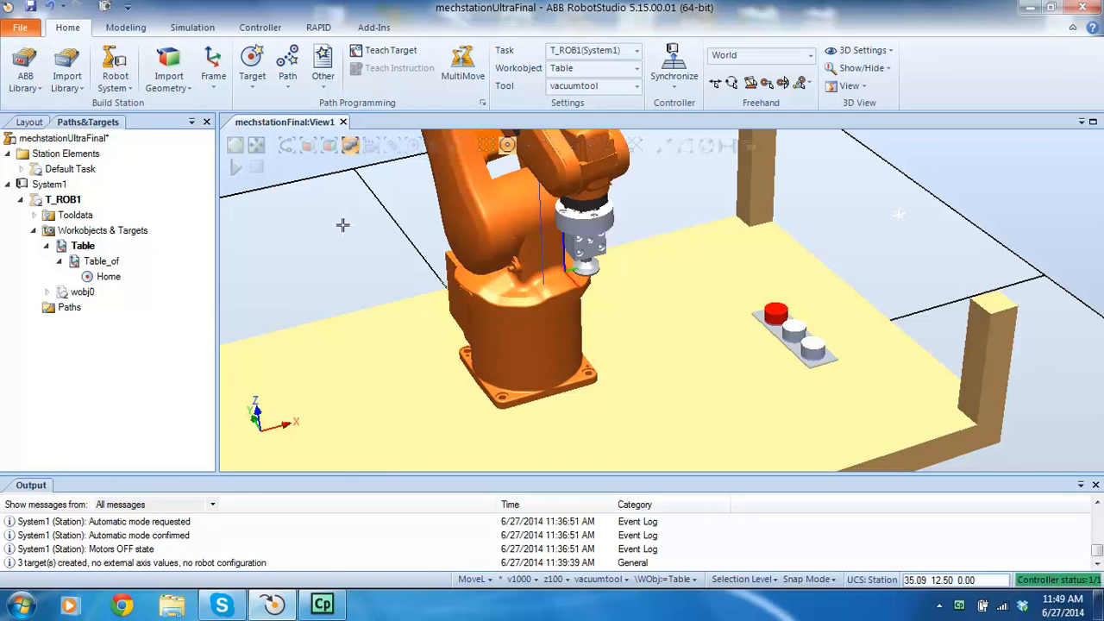
left_click(253, 62)
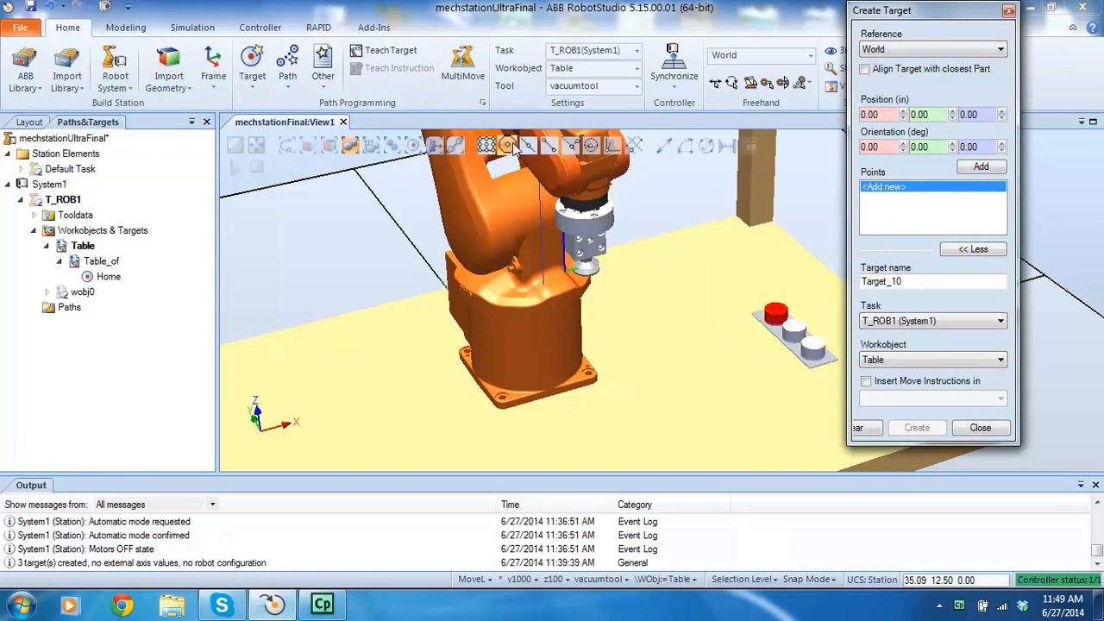
left_click_drag(881, 22, 1082, 341)
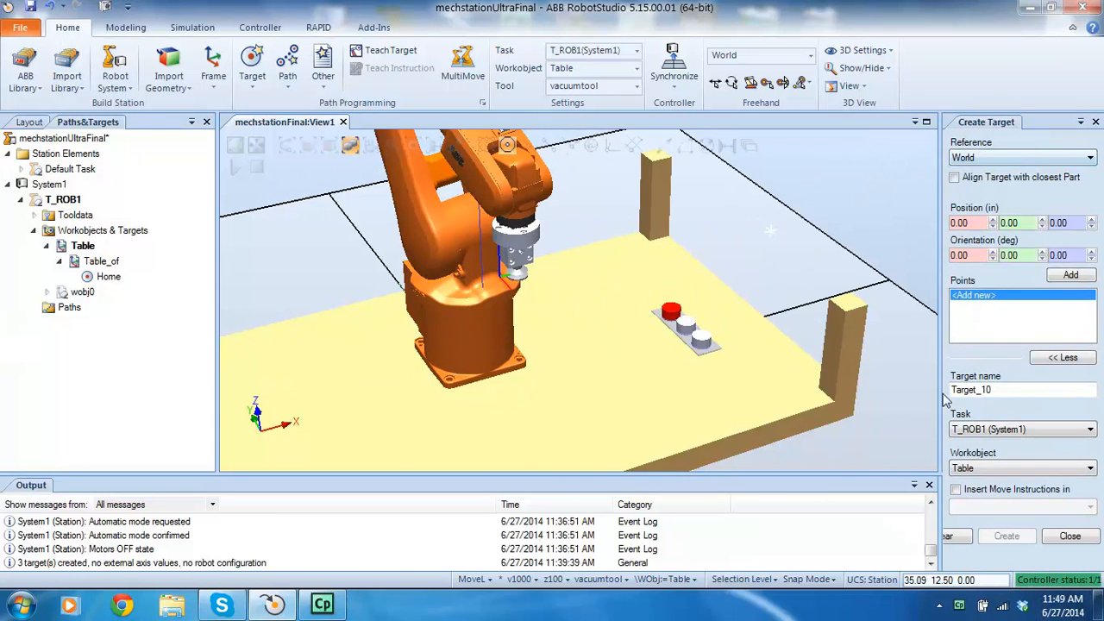
left_click_drag(940, 395, 923, 395)
left_click_drag(1052, 125, 1088, 352)
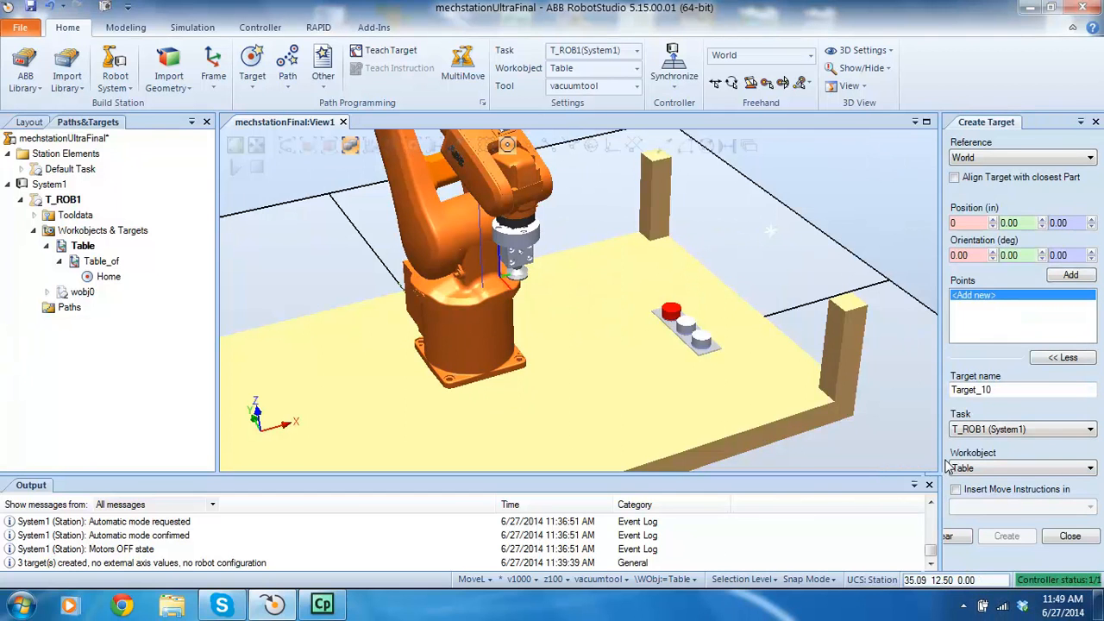
left_click_drag(943, 459, 919, 458)
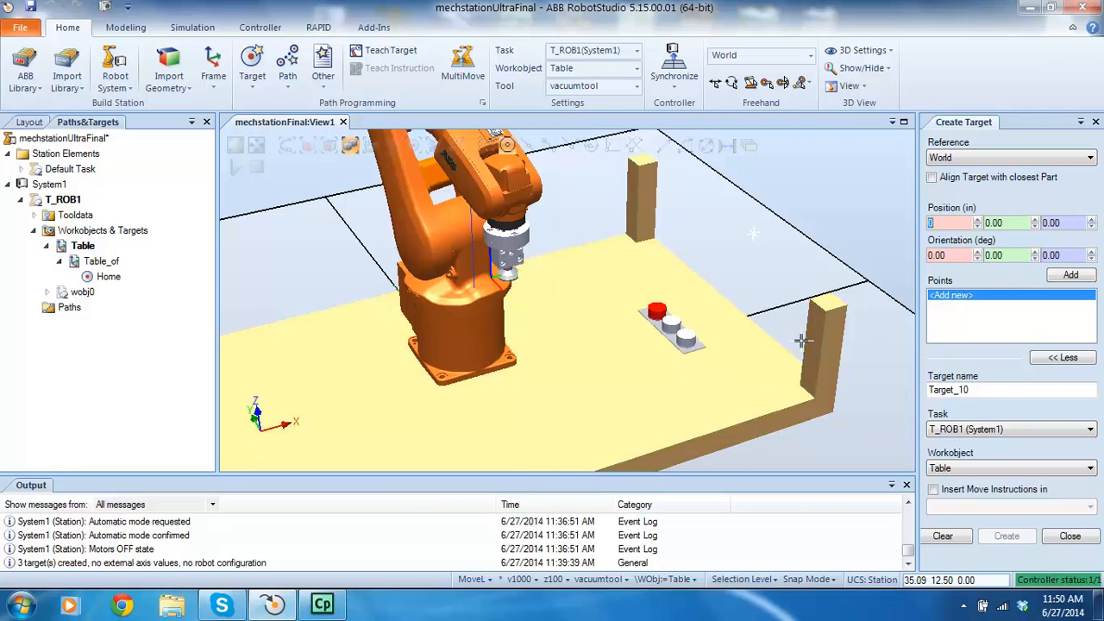
key("Escape")
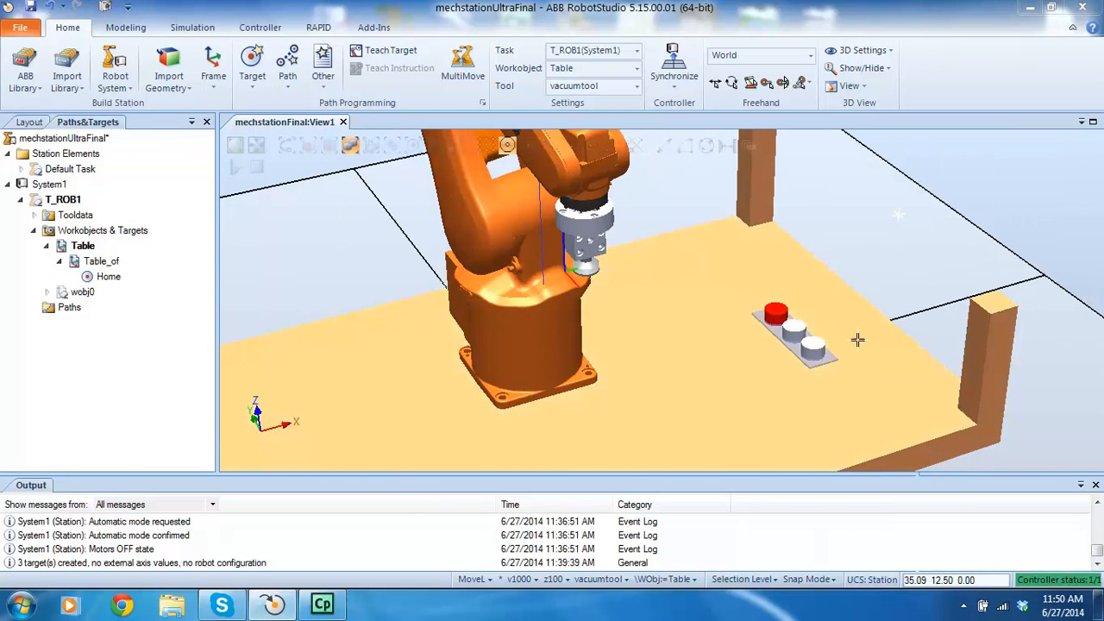
Create three targets in the Table workobject, one at the top center of each puck, using Snap Center and the World reference.
scroll(881, 275, "up", 4)
scroll(862, 306, "down", 3)
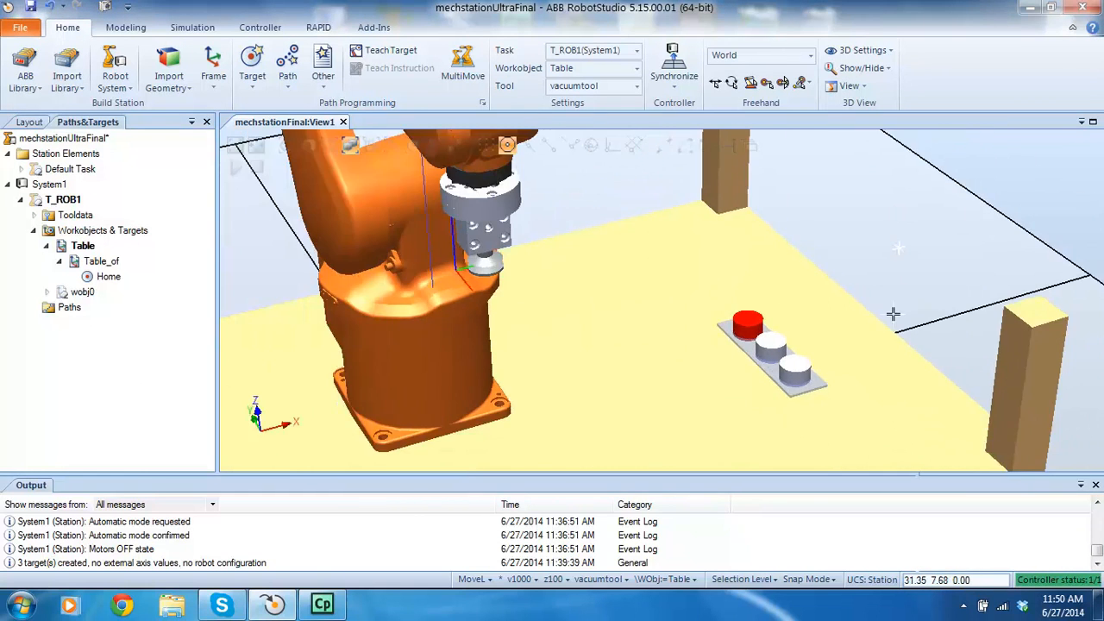
scroll(1028, 310, "up", 1)
left_click(254, 57)
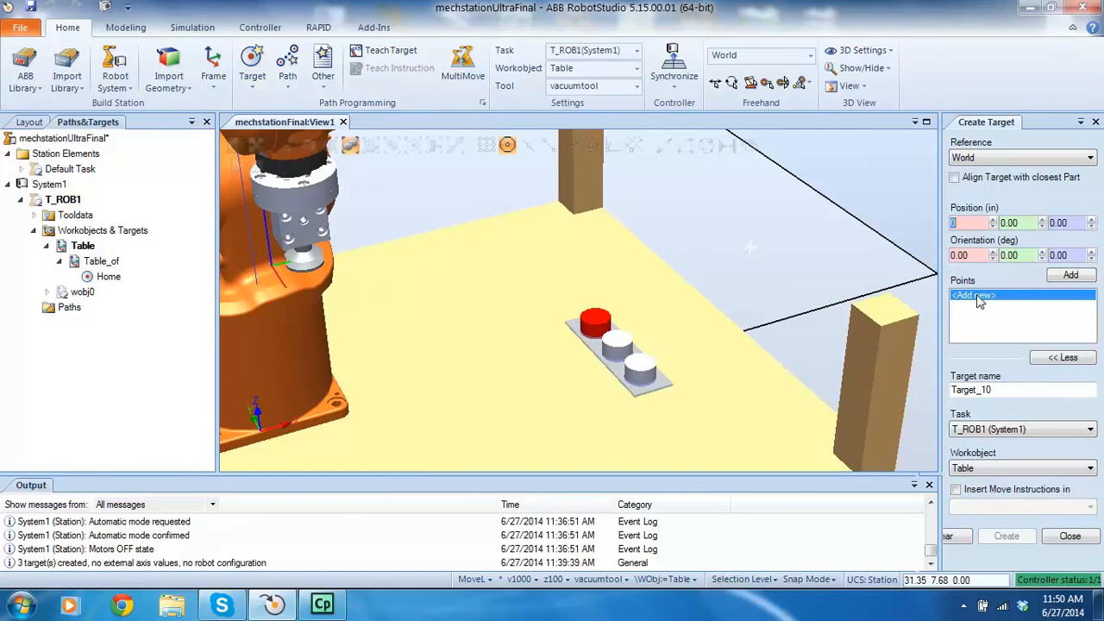
left_click(508, 145)
left_click(595, 319)
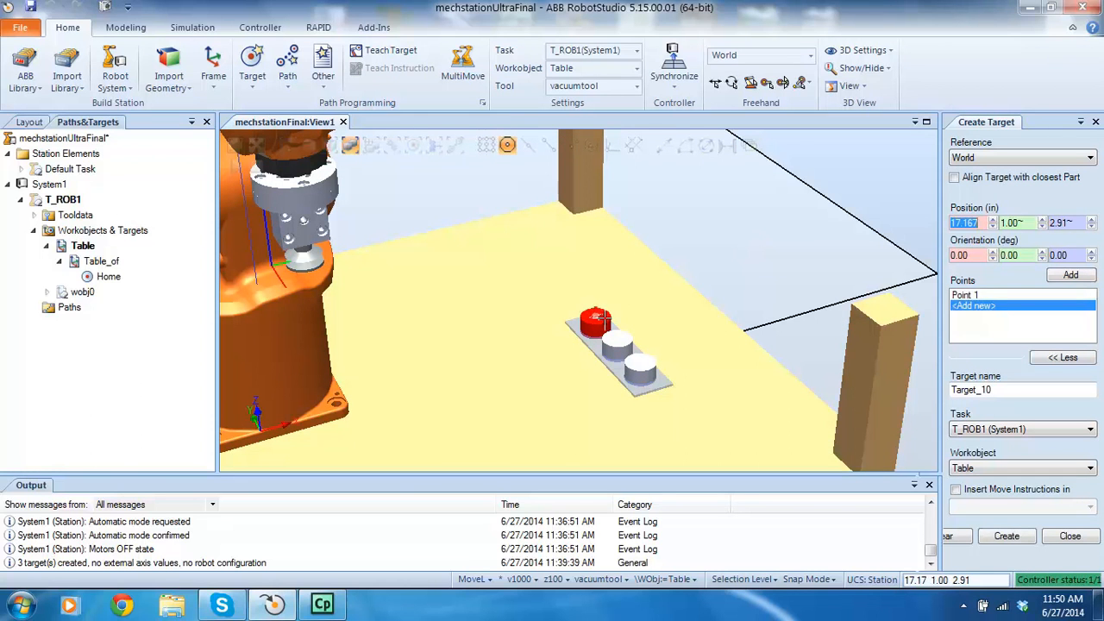
left_click(620, 340)
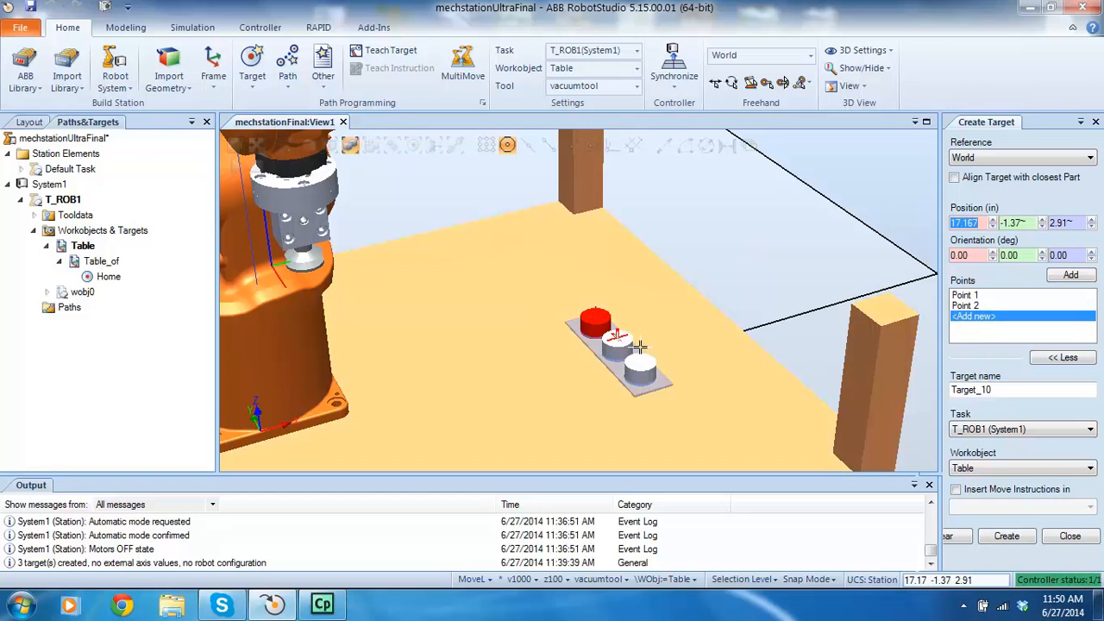
left_click(647, 366)
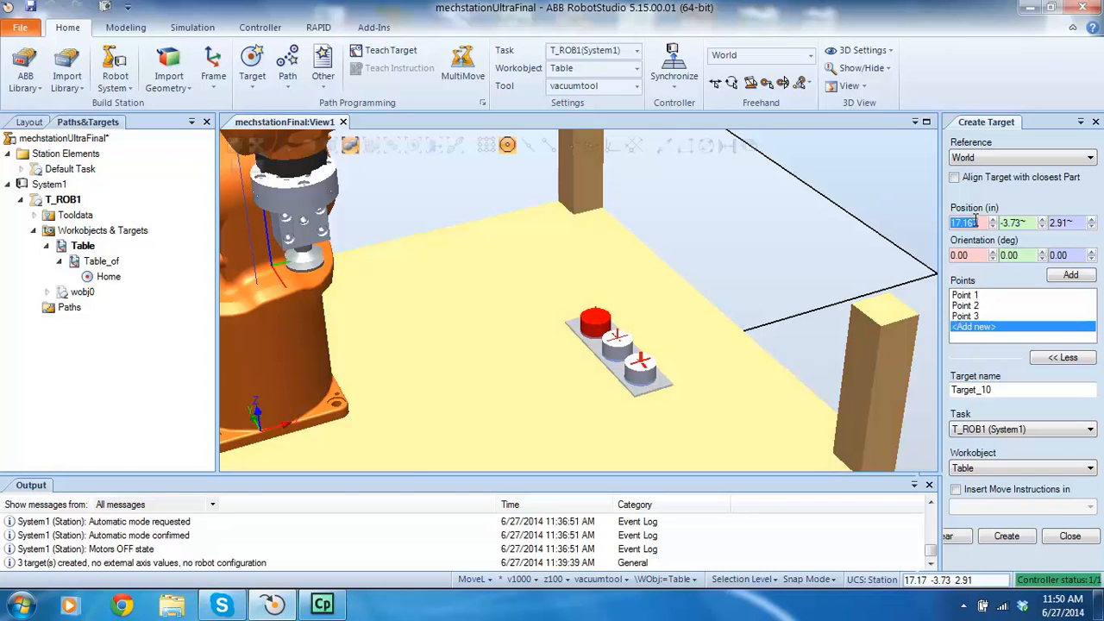
left_click(1007, 536)
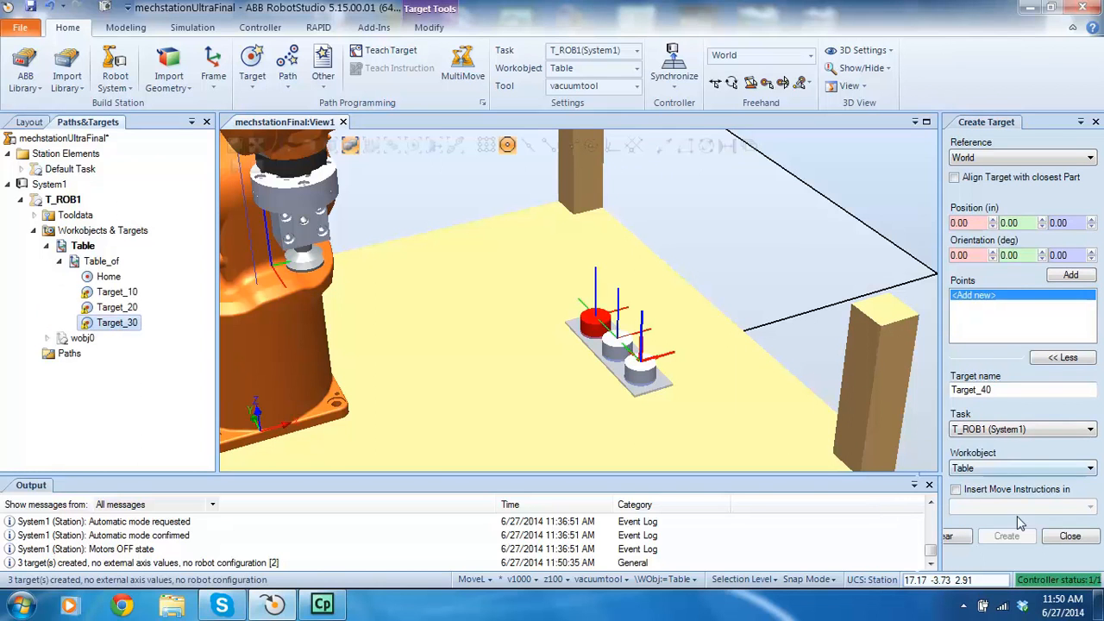
left_click(1067, 535)
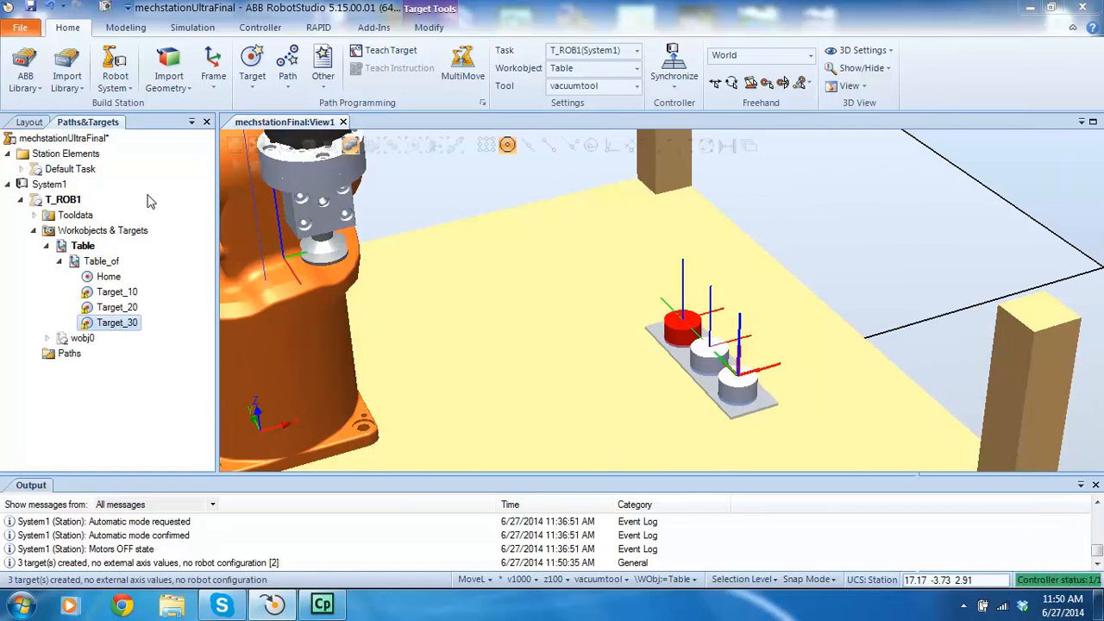
Look through the three puck targets under Table_of and match each one to its frame on the pucks.
left_click(29, 123)
left_click(78, 125)
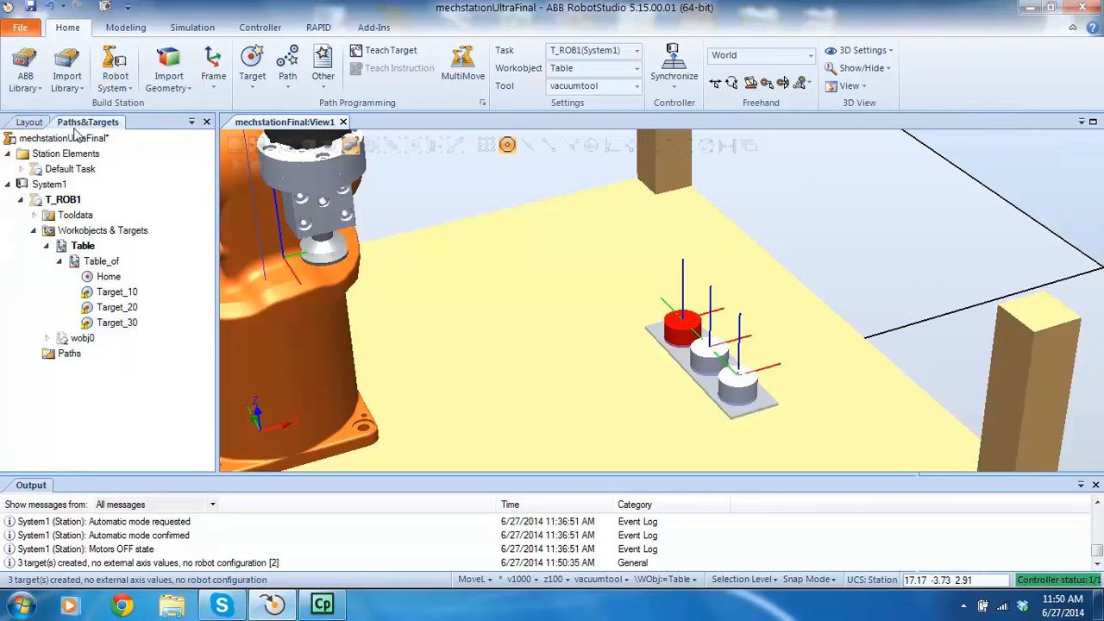
left_click(118, 292)
left_click(117, 308, "shift")
left_click(116, 323, "shift")
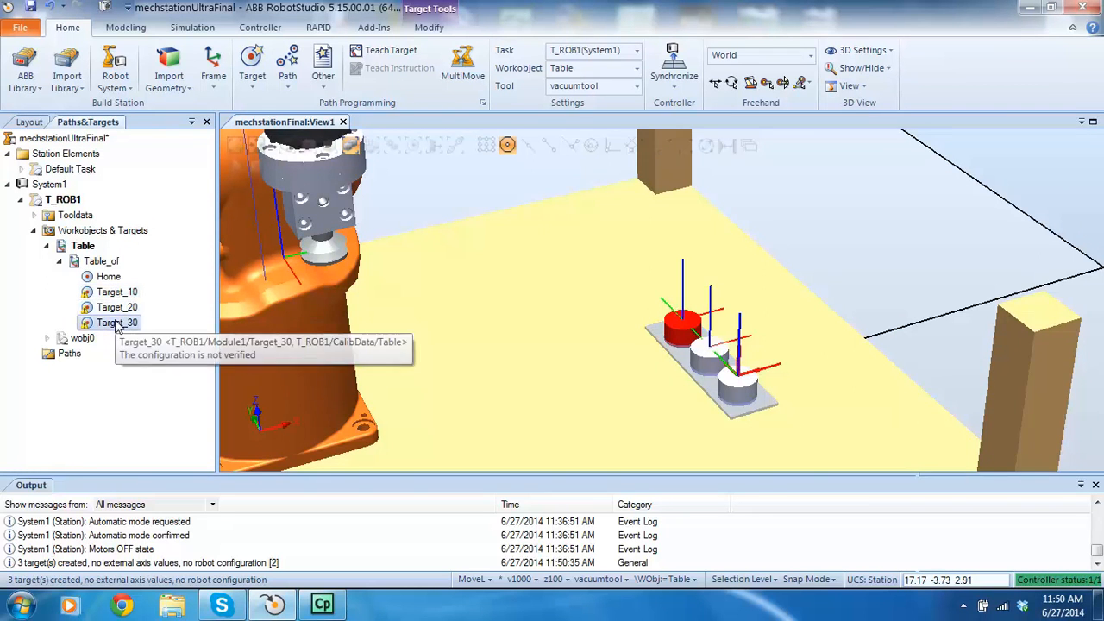
left_click(793, 262)
Examine the puck target frames in relation to the robot's gripper and the table.
left_click_drag(793, 261, 429, 202, "ctrl+shift")
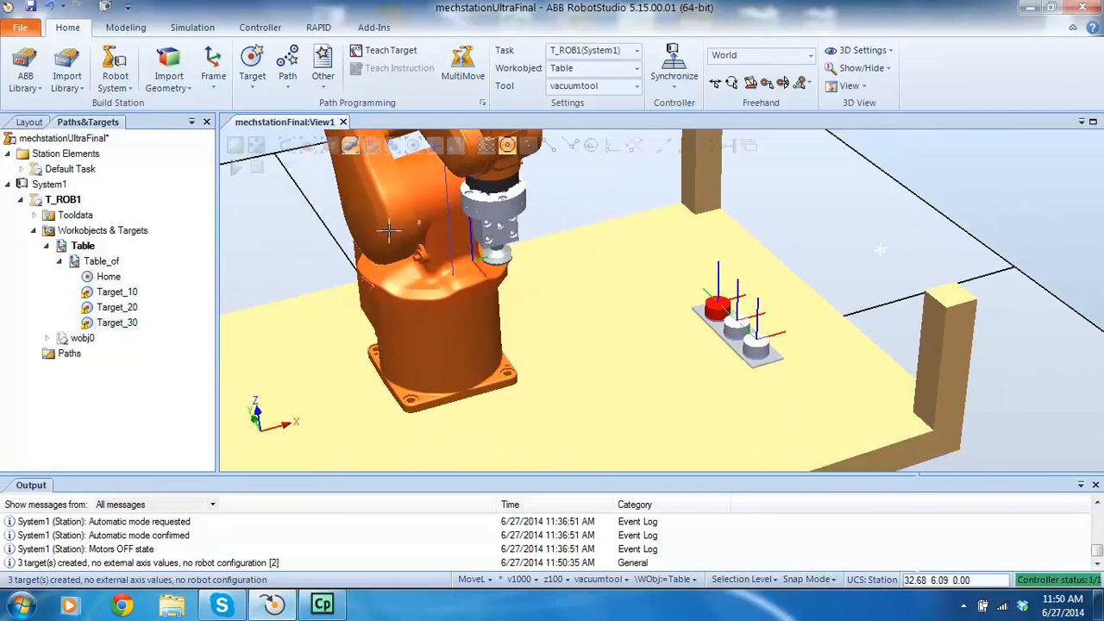
scroll(845, 247, "up", 3)
left_click_drag(845, 247, 760, 349, "ctrl+shift")
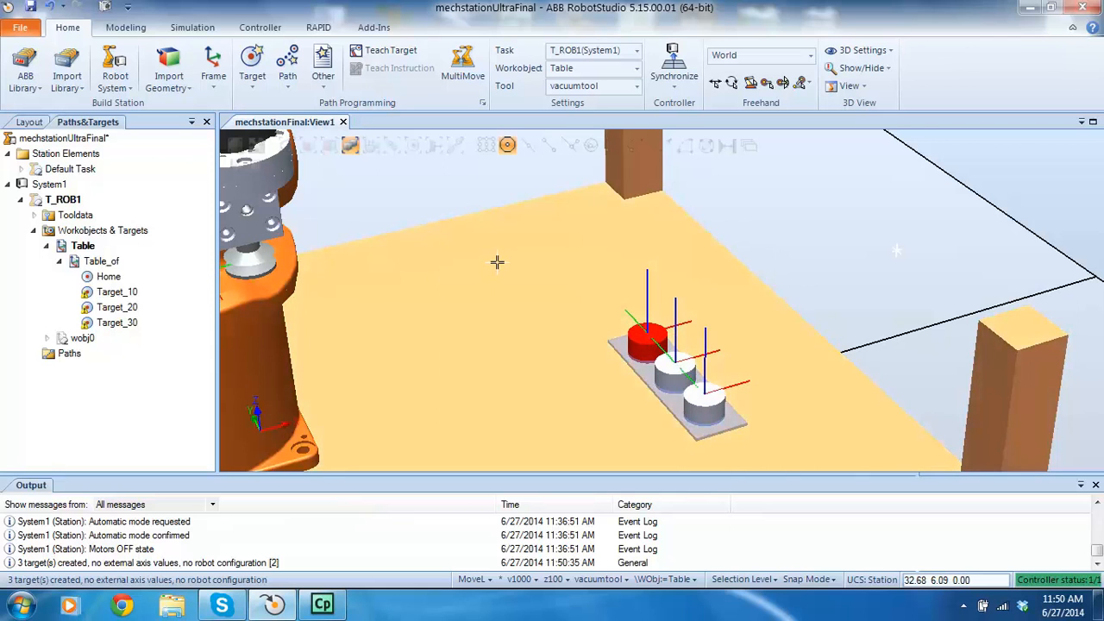
scroll(497, 261, "down", 4)
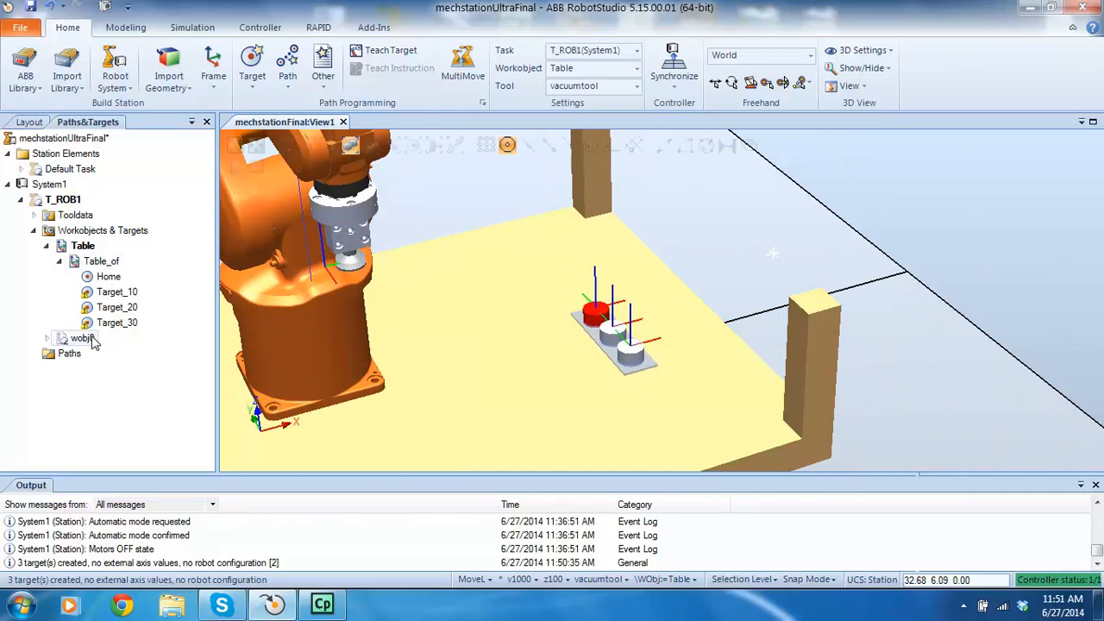
scroll(493, 247, "down", 3)
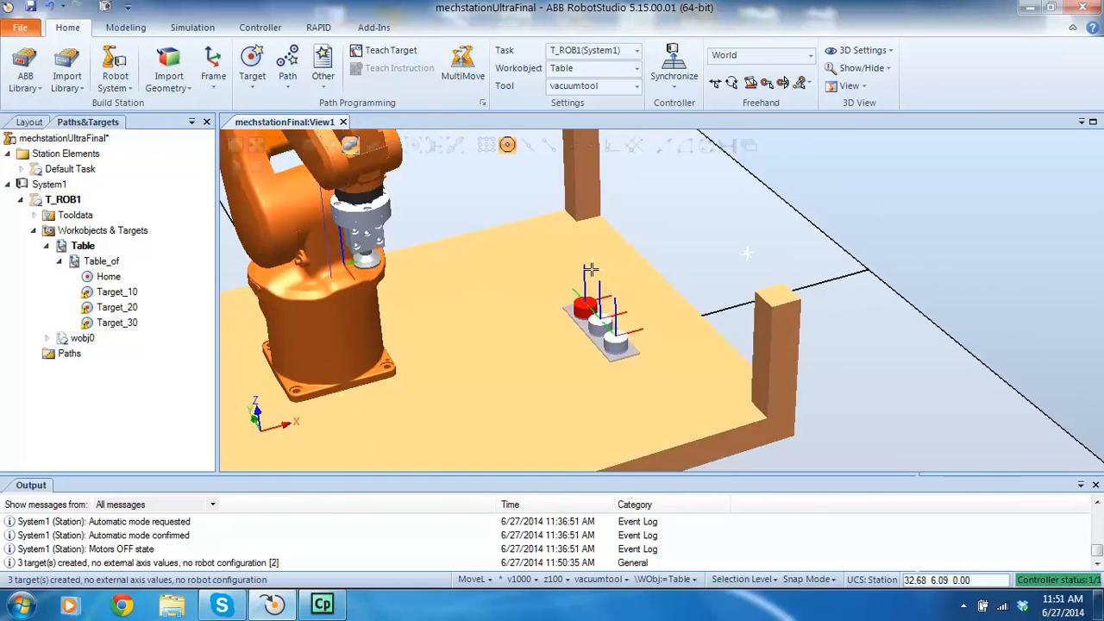
scroll(594, 239, "down", 2)
left_click_drag(535, 320, 596, 345, "ctrl+shift")
scroll(645, 380, "down", 5)
scroll(659, 413, "up", 6)
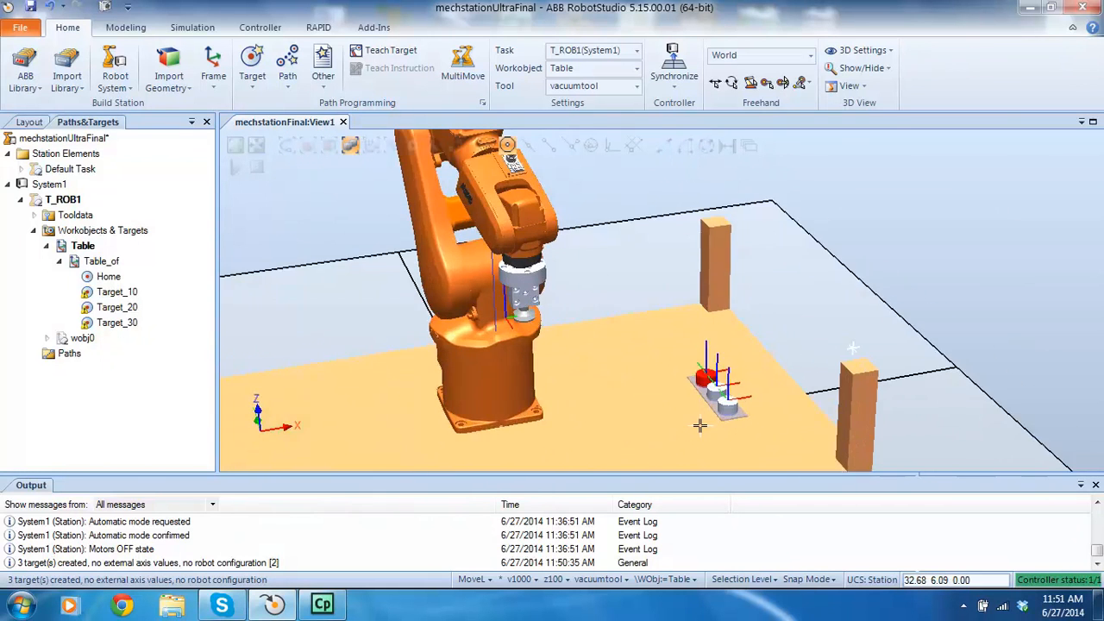
scroll(709, 352, "up", 4)
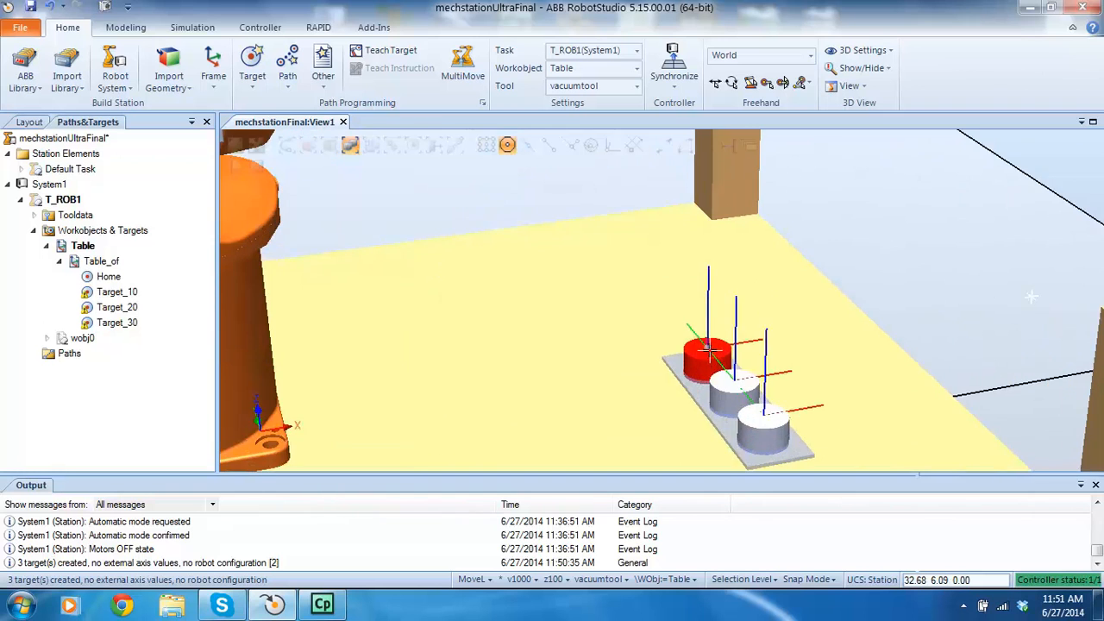
left_click_drag(703, 352, 657, 332, "ctrl+shift")
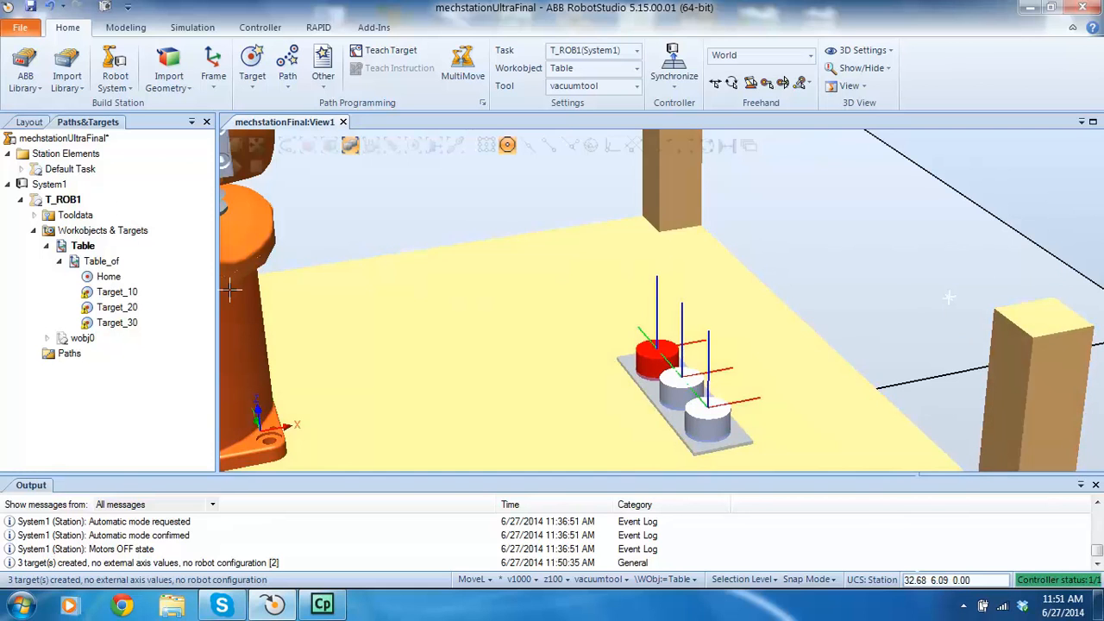
Duplicate Target_10 in the Table workobject and rename the copy Target_10_offset.
left_click(110, 296)
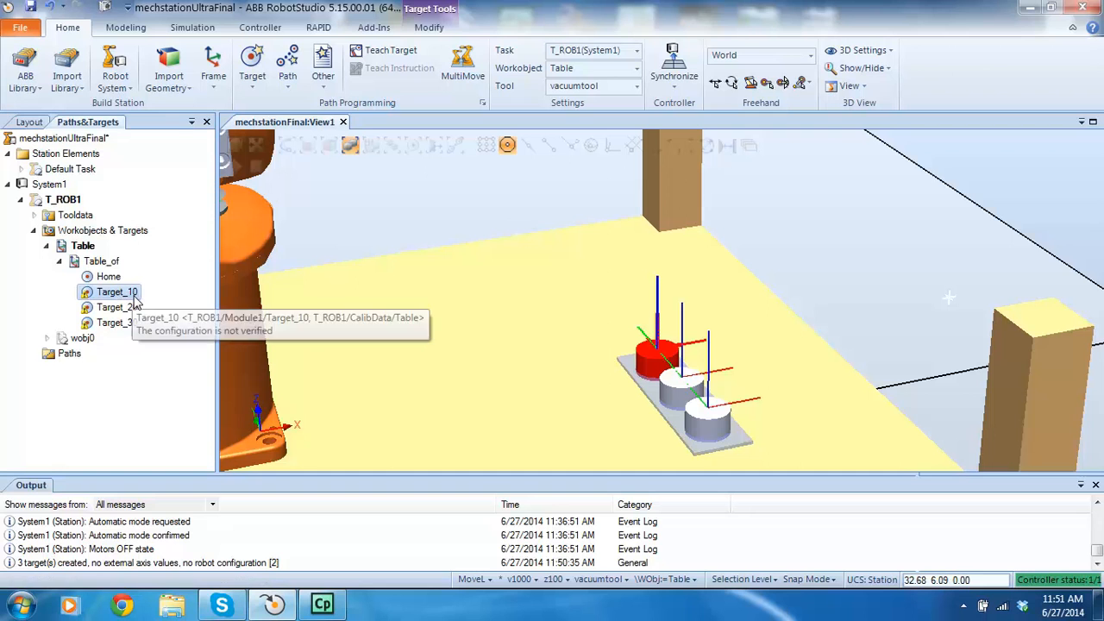
key("ctrl+c")
key("ctrl+v")
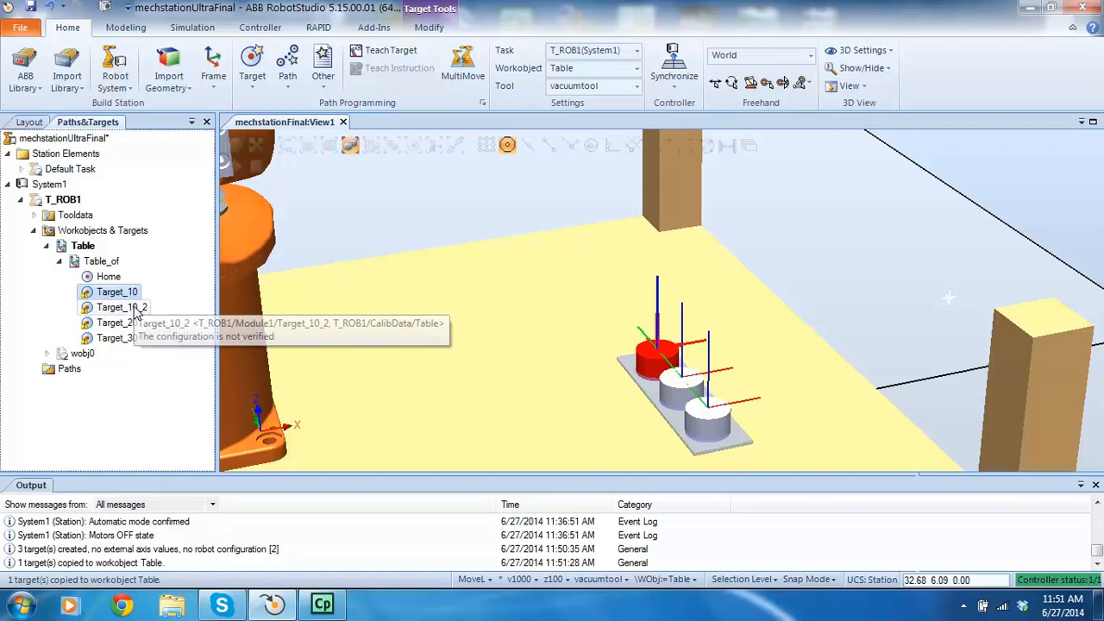
left_click(119, 311)
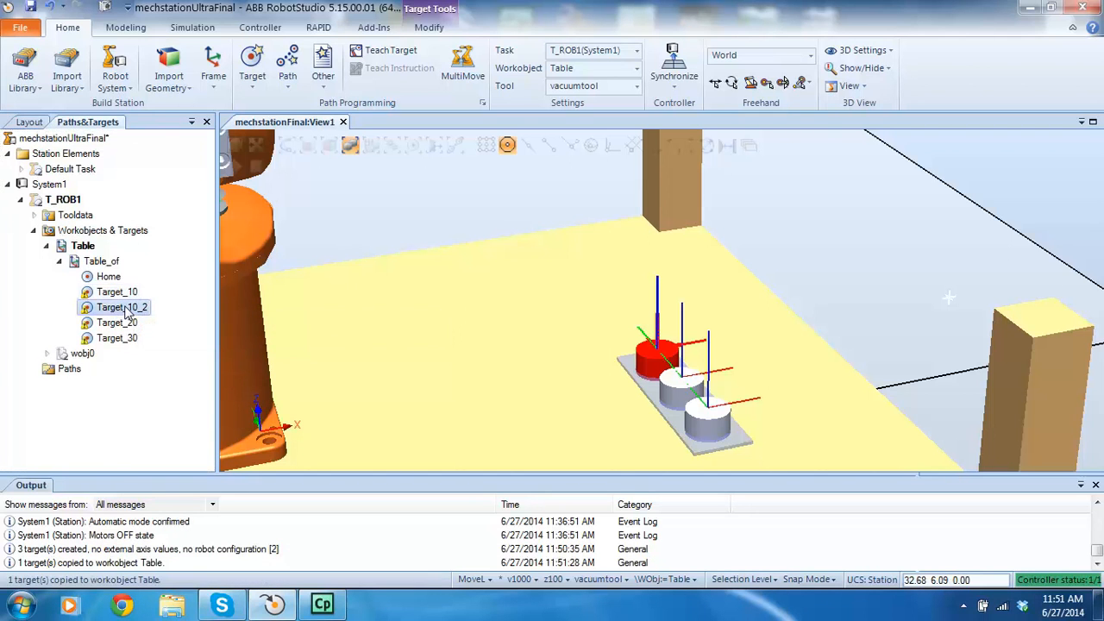
right_click(127, 312)
left_click(217, 491)
left_click(152, 307)
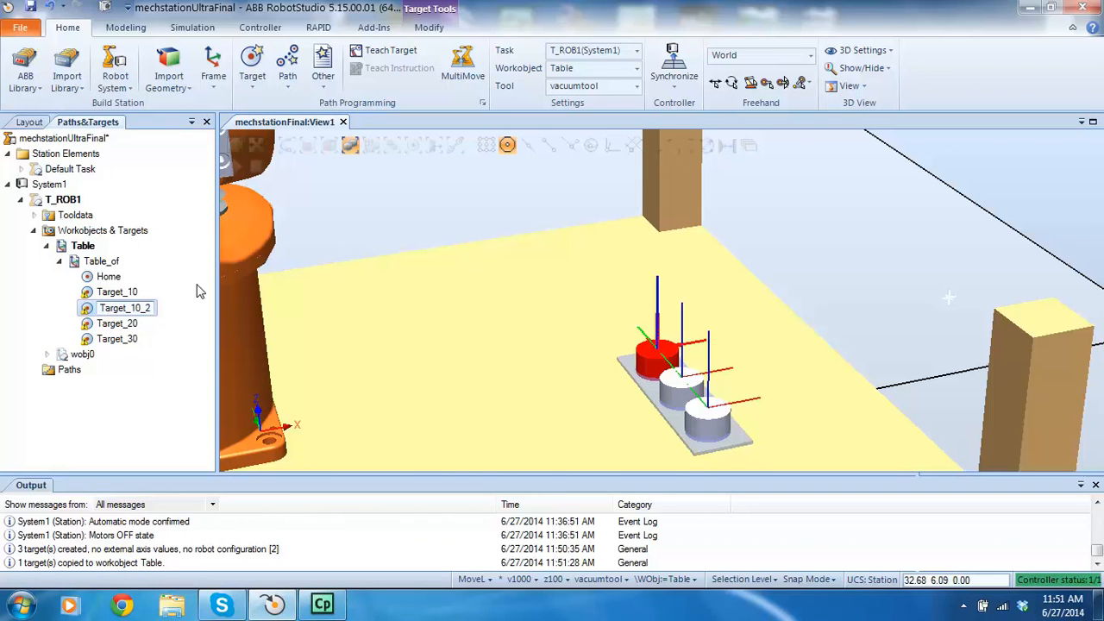
type("offse")
left_click(179, 403)
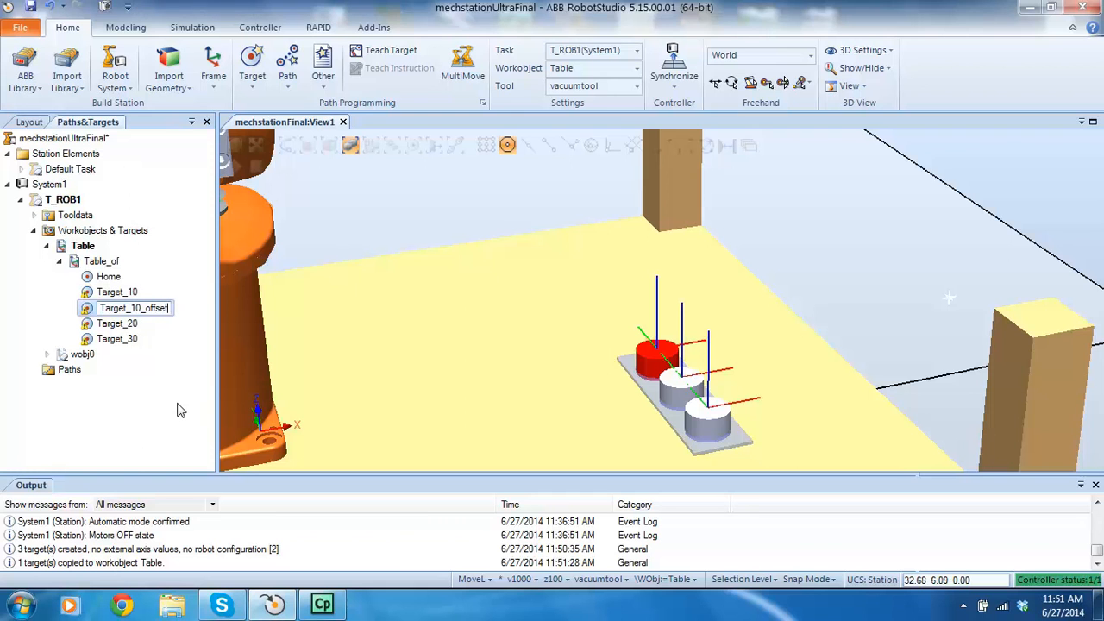
Offset the position of Target_10_offset by 3 in along Z, using the Local reference.
left_click(143, 308)
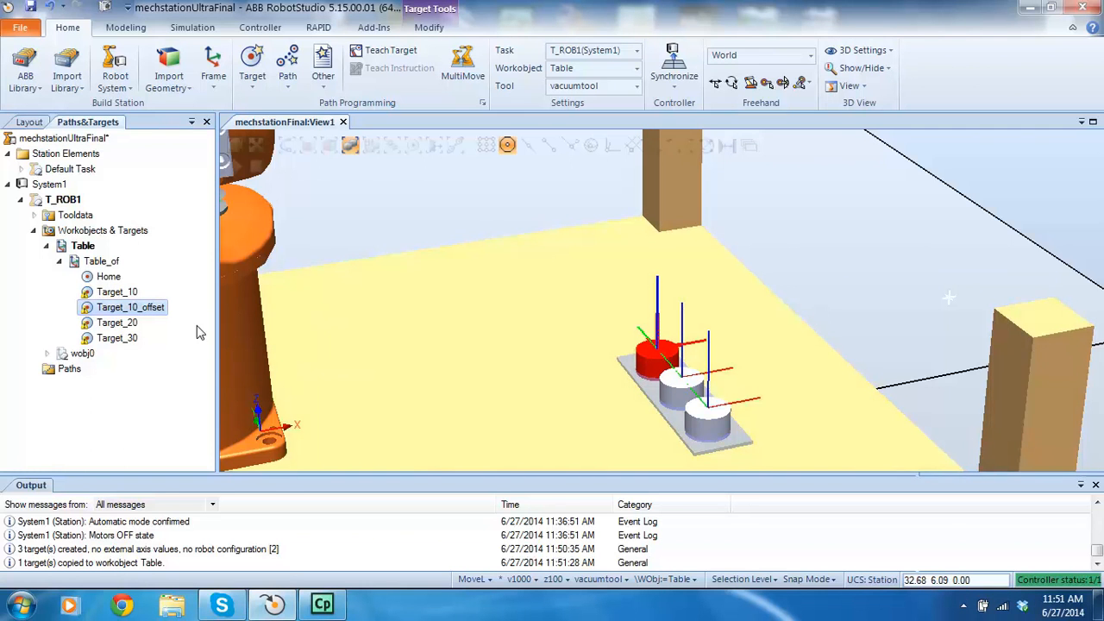
right_click(147, 311)
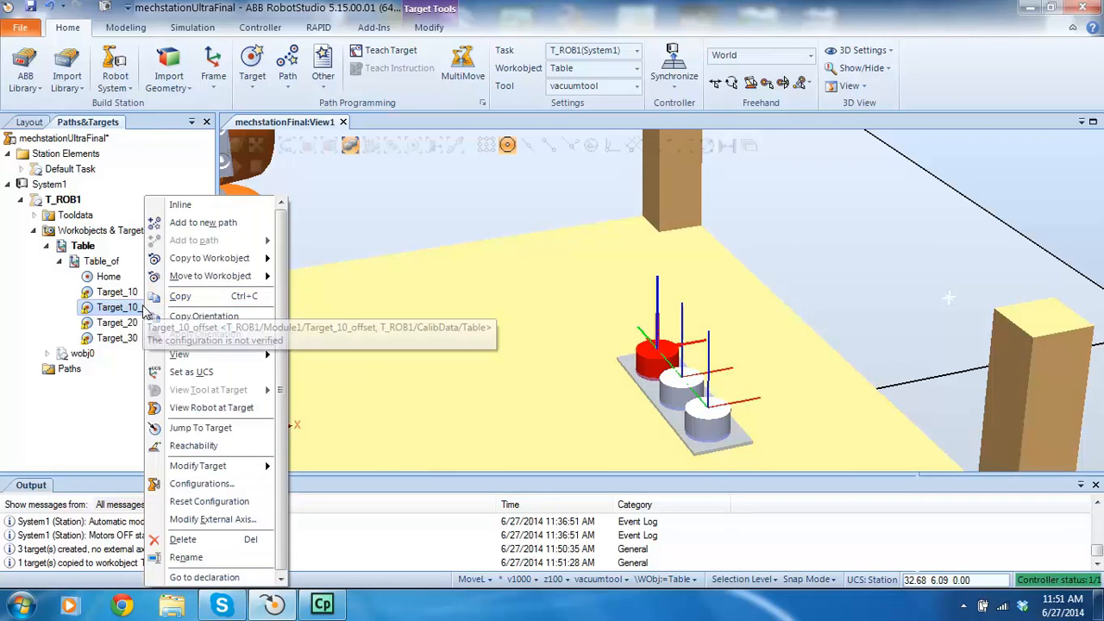
mouse_move(221, 474)
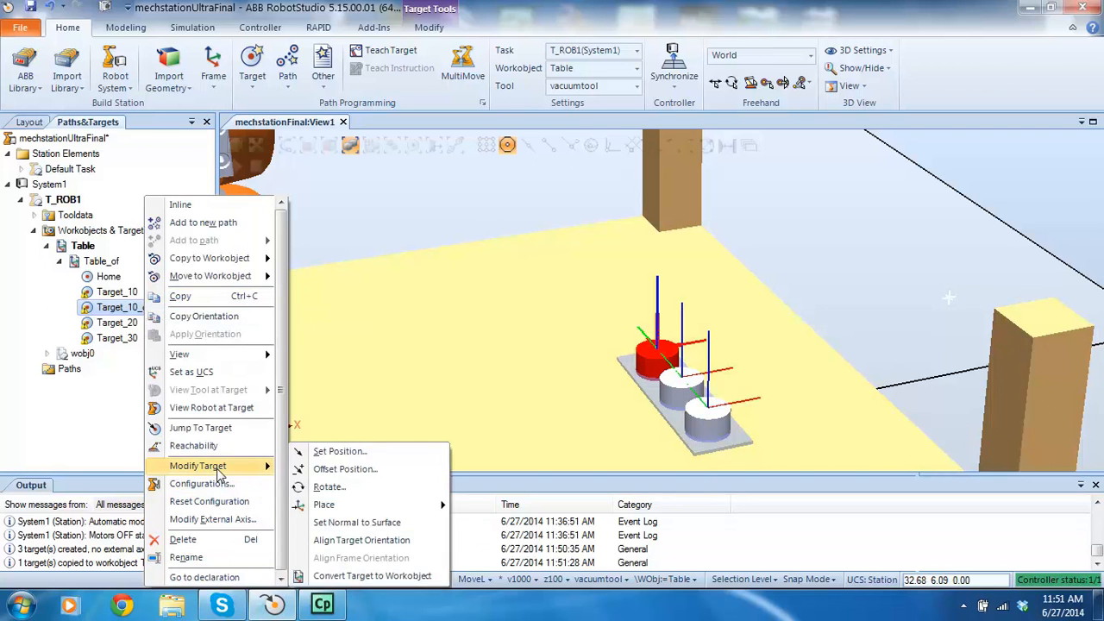
left_click(345, 470)
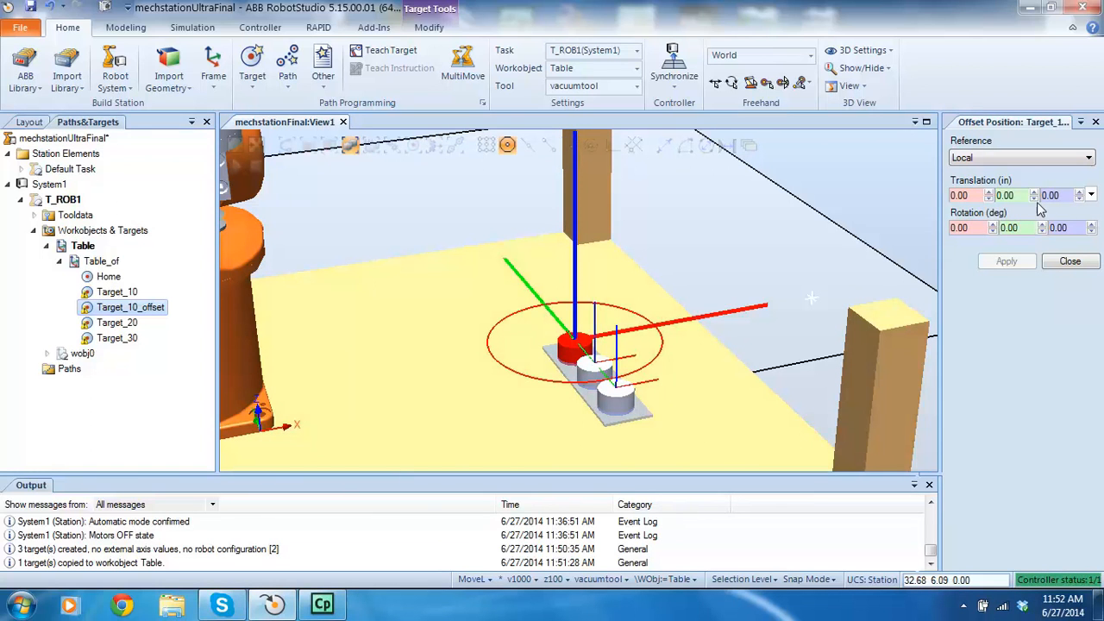
left_click(1080, 192)
left_click(1080, 193)
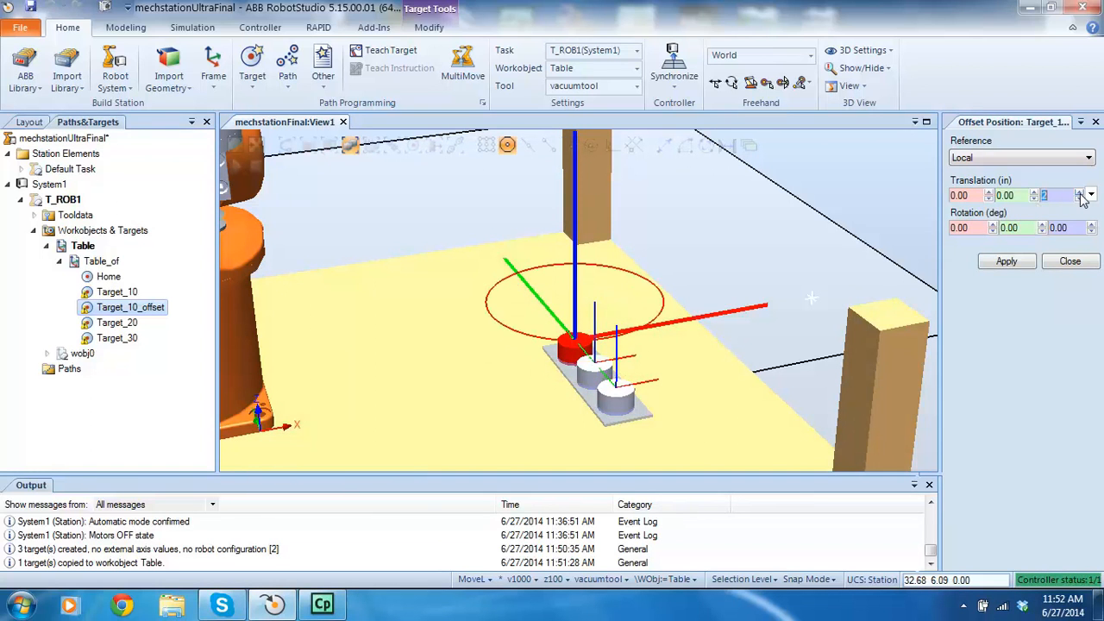
left_click(1079, 193)
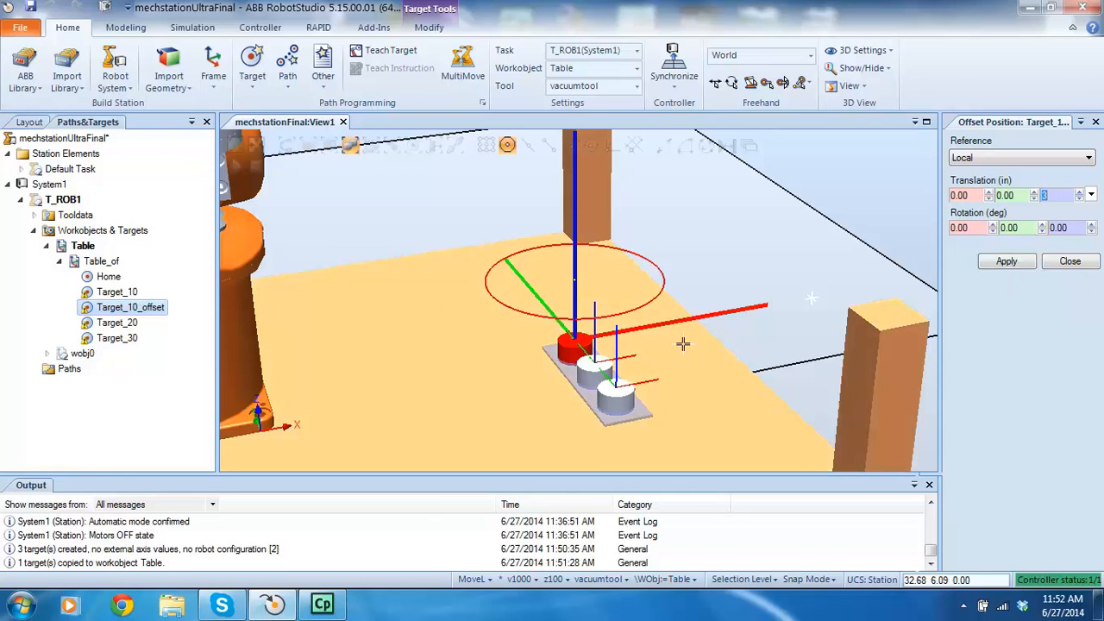
left_click(625, 348)
left_click(1079, 192)
left_click(1007, 262)
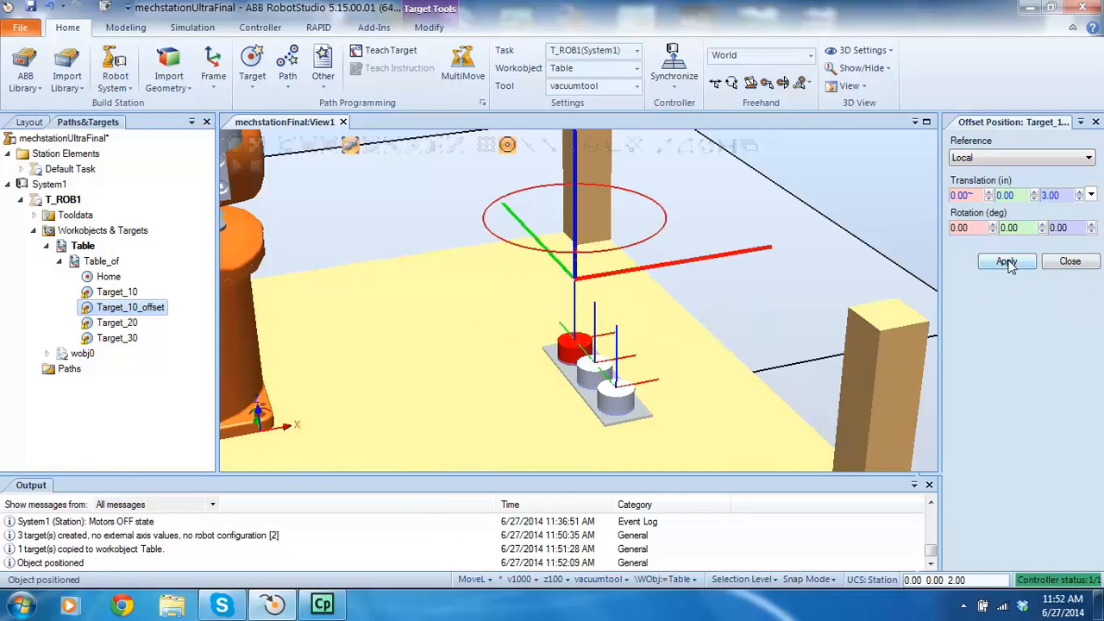
left_click(1068, 261)
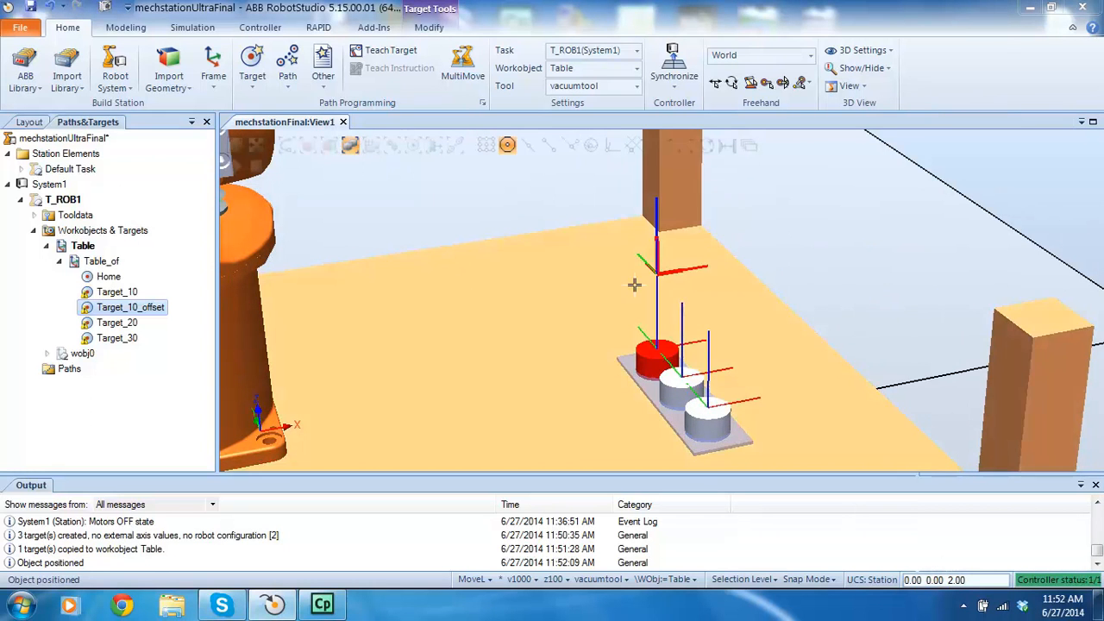
Duplicate Target_20 in the Table workobject and rename the copy Target_20_offset.
left_click(108, 292)
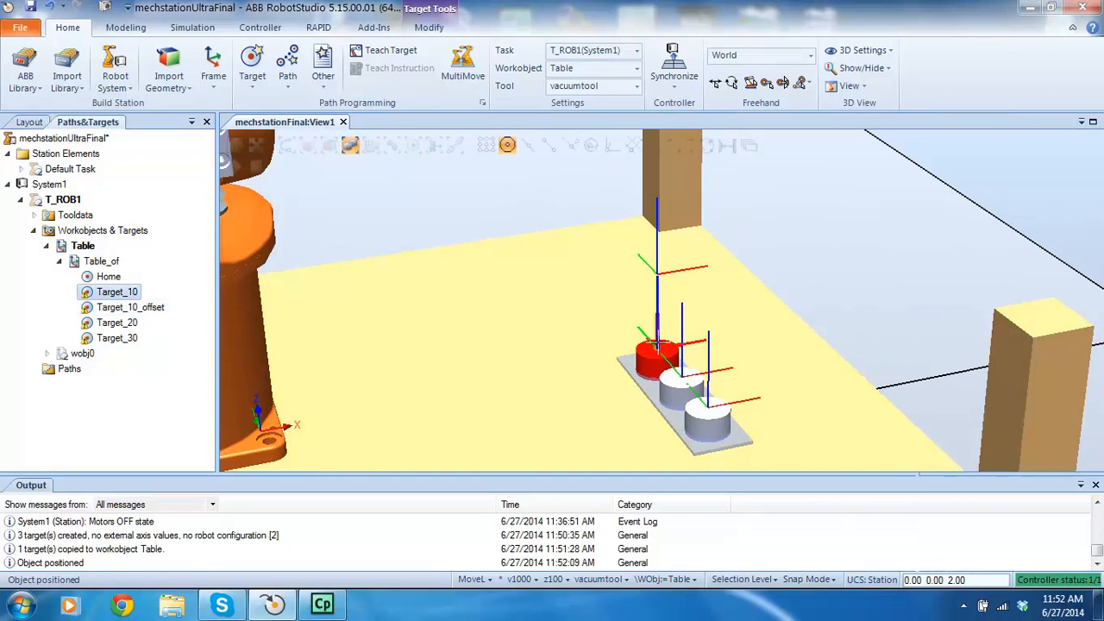
mouse_move(609, 345)
left_mouse_down("ctrl+shift")
mouse_move(646, 330)
mouse_move(625, 343)
left_mouse_up("ctrl+shift")
scroll(624, 344, "down", 3)
scroll(624, 343, "down", 1)
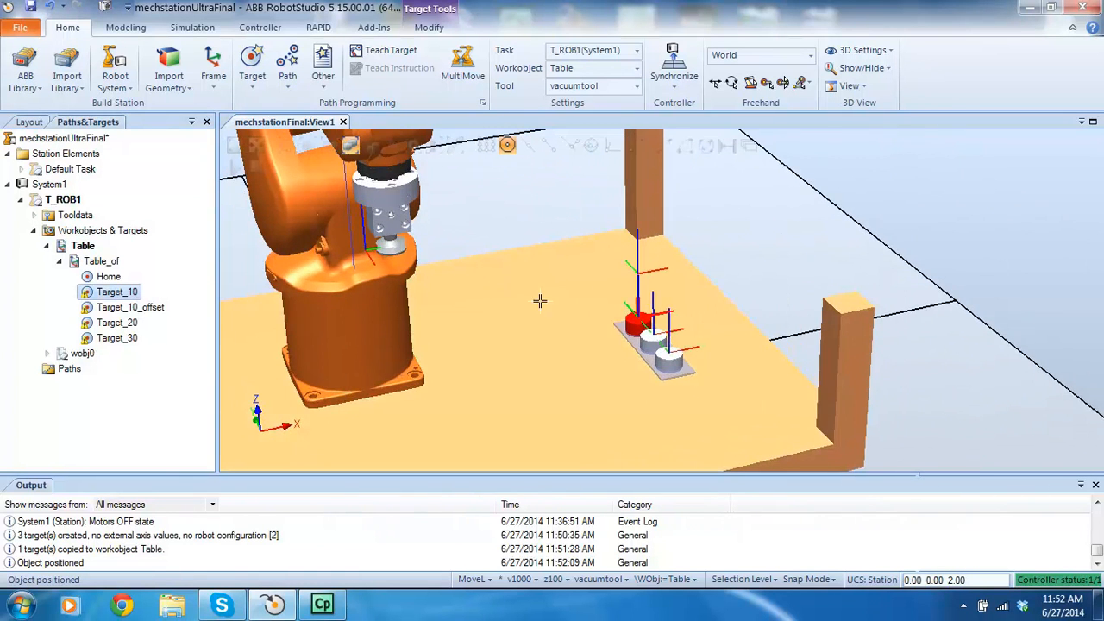
scroll(508, 288, "up", 3)
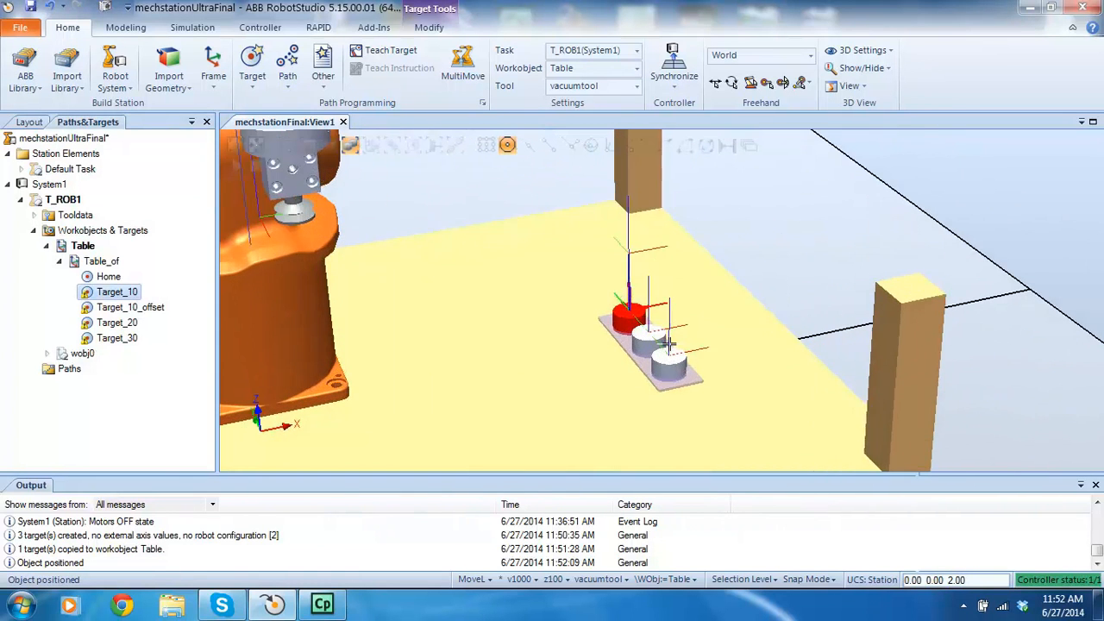
left_click(119, 328)
key("ctrl+c")
key("ctrl+v")
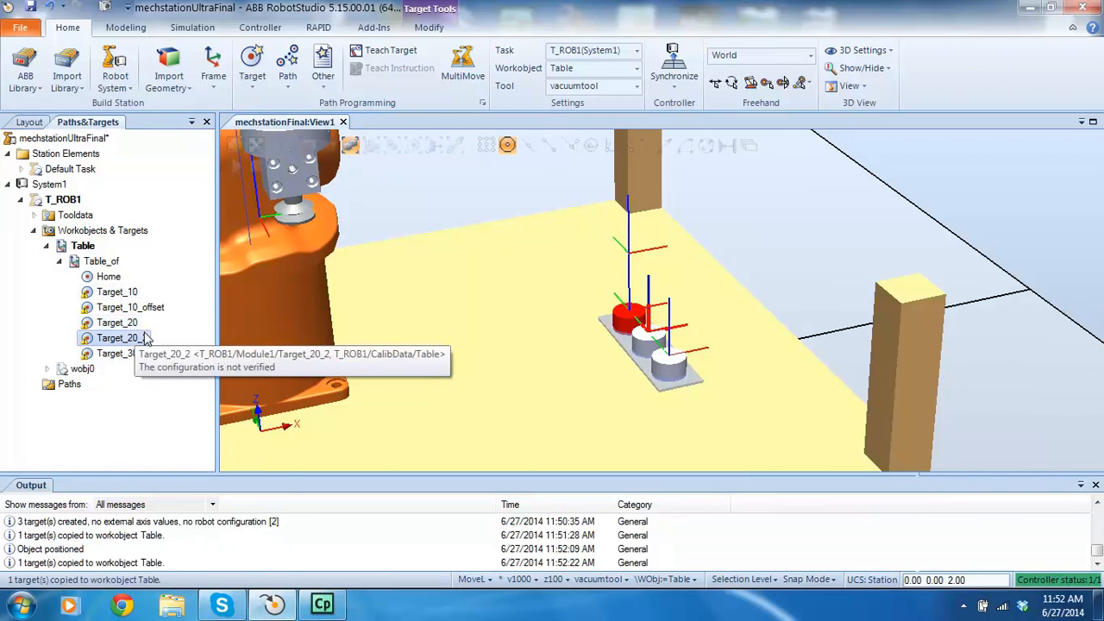
right_click(142, 337)
left_click(194, 557)
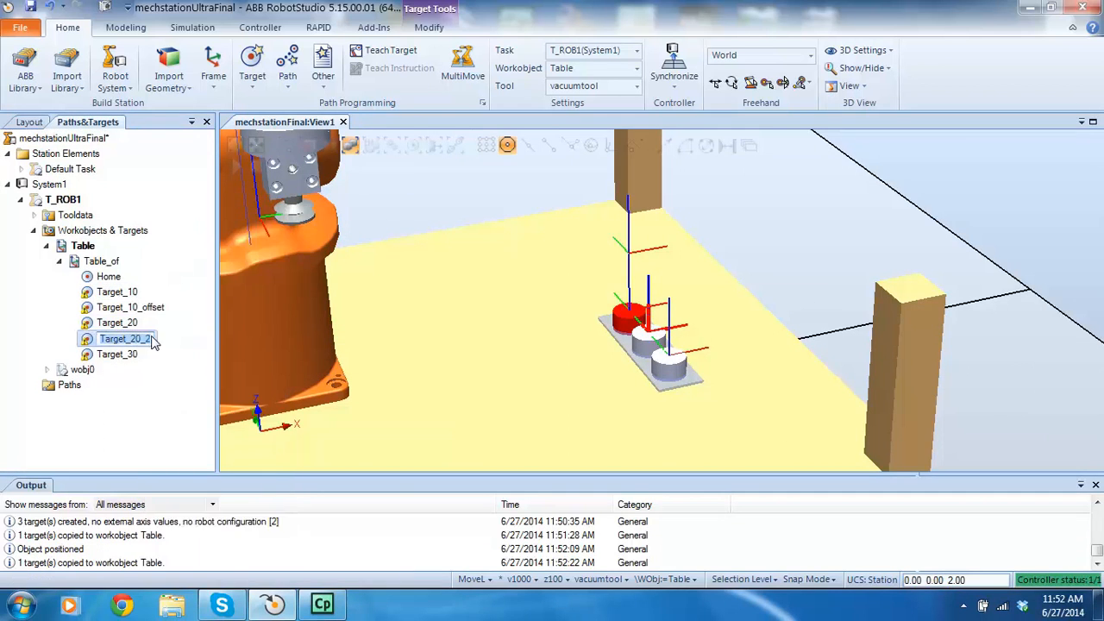
left_click(150, 341)
type("offset")
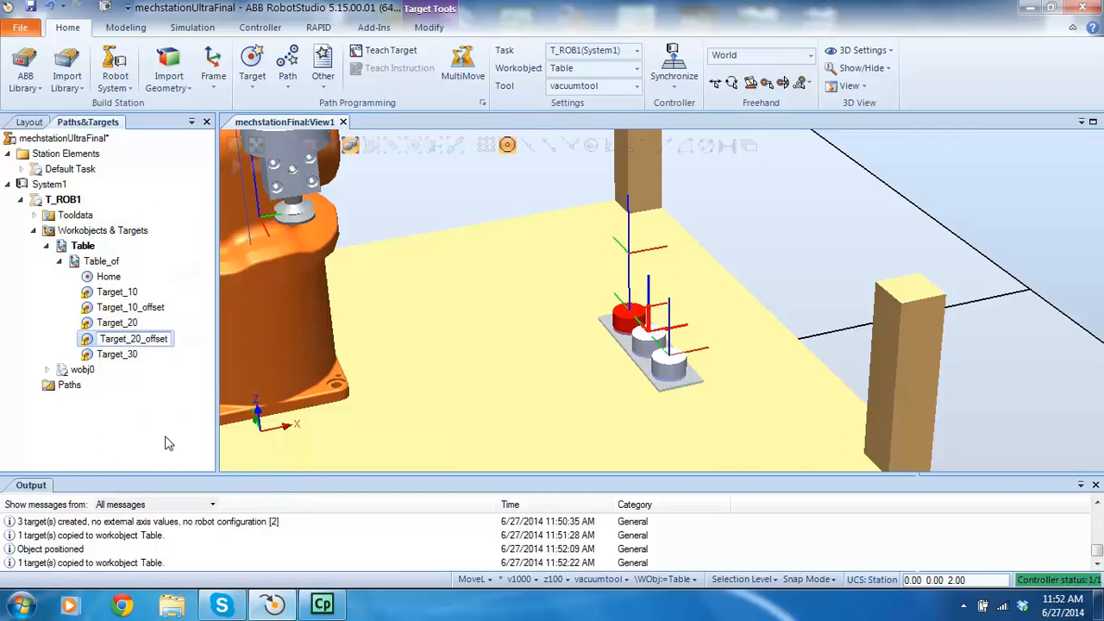
left_click(144, 418)
Offset the position of Target_20_offset by 3 in along Z, using the Local reference.
right_click(141, 338)
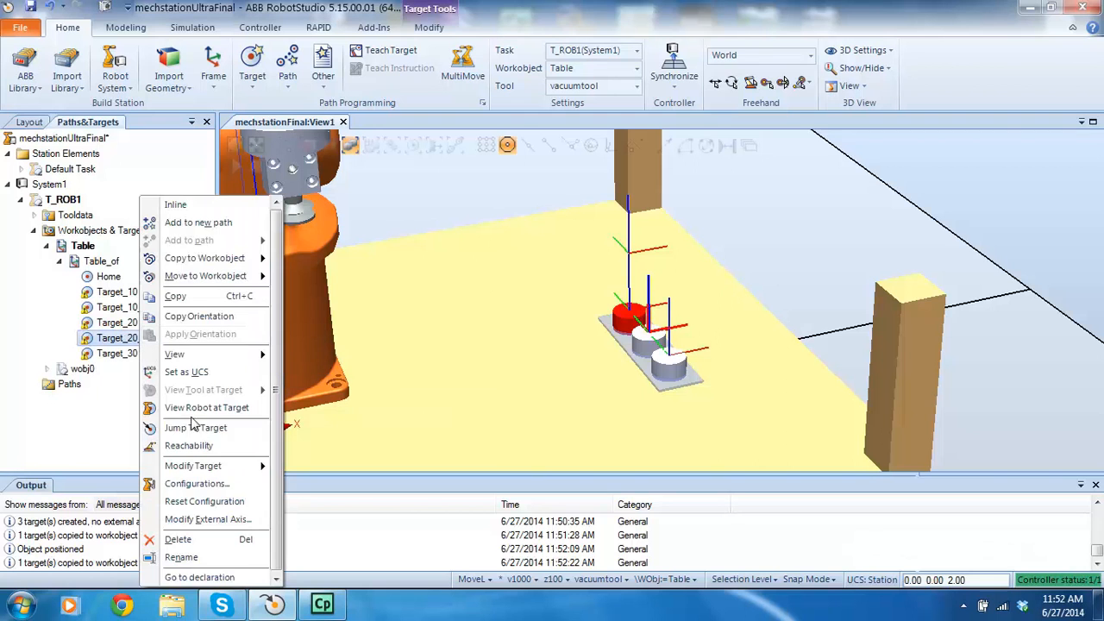
mouse_move(212, 469)
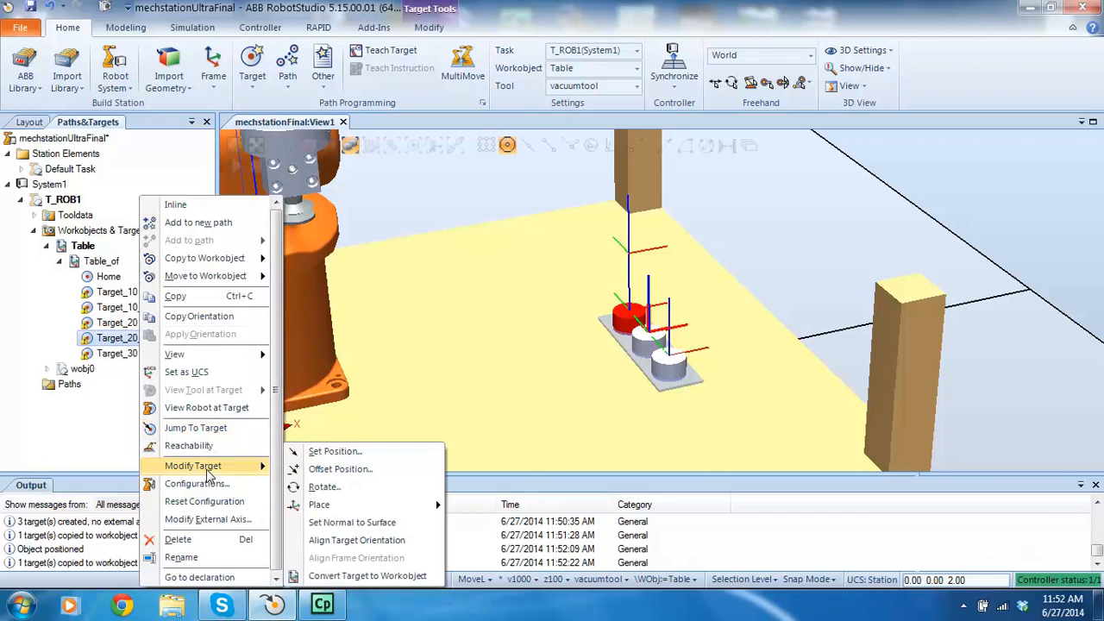
left_click(340, 471)
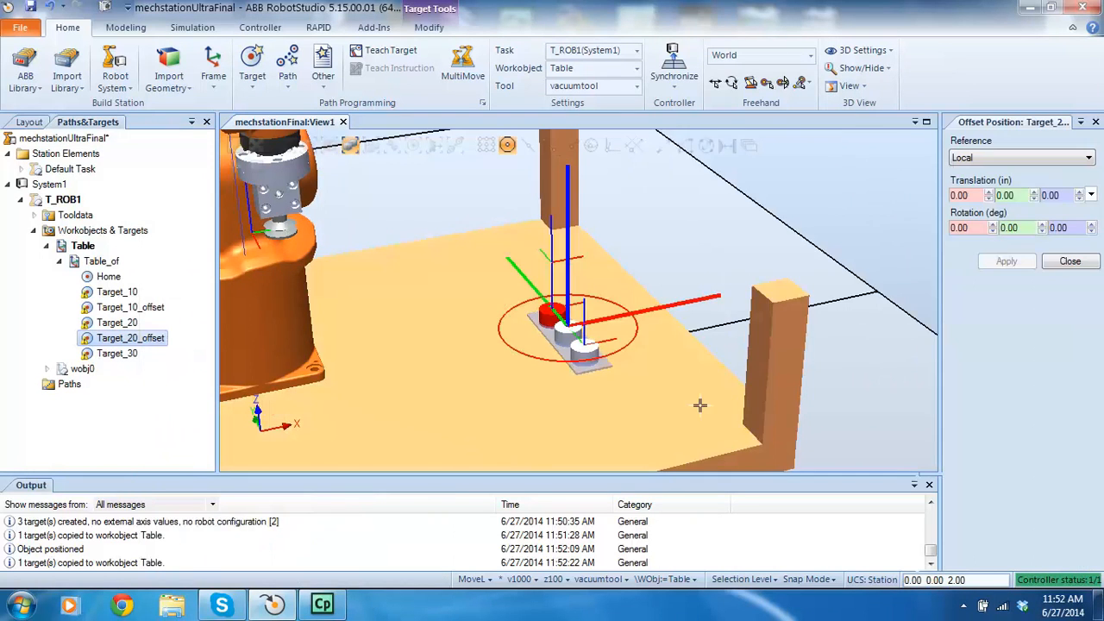
left_click(1078, 192)
left_click(1078, 193)
left_click(1078, 192)
left_click(1002, 264)
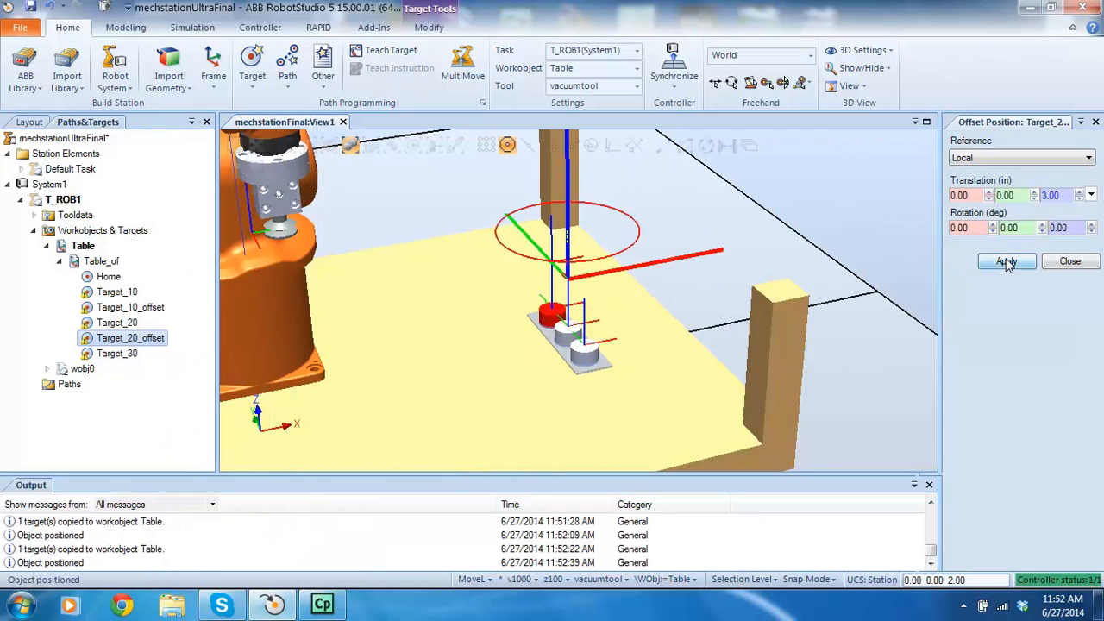
left_click(1074, 262)
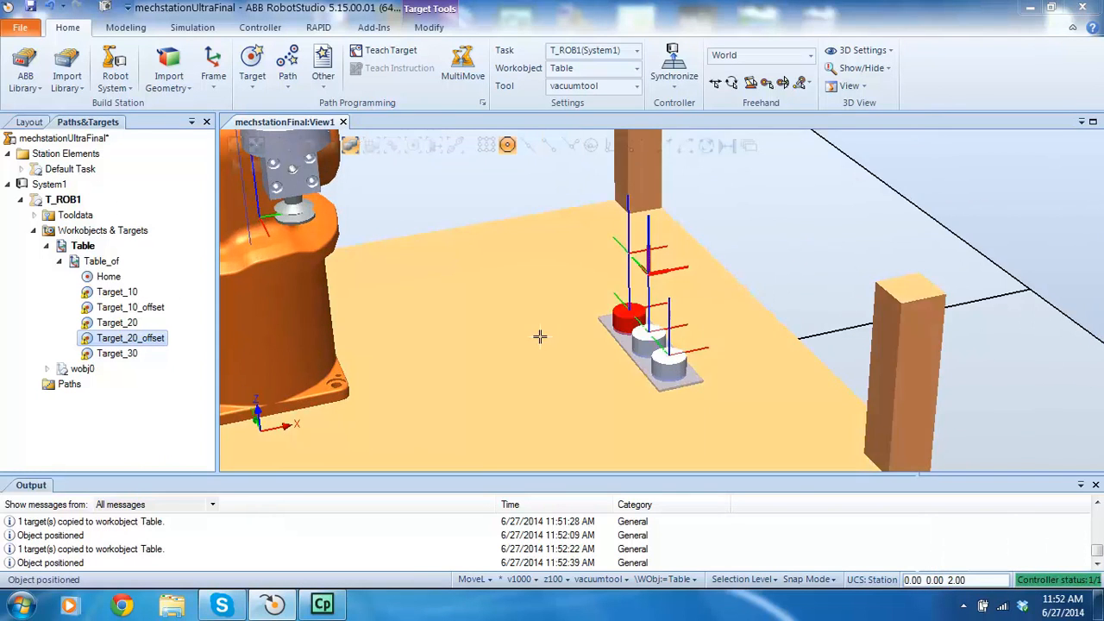
Duplicate Target_30 in the Table workobject and rename the copy Target_30_offset.
left_click(121, 353)
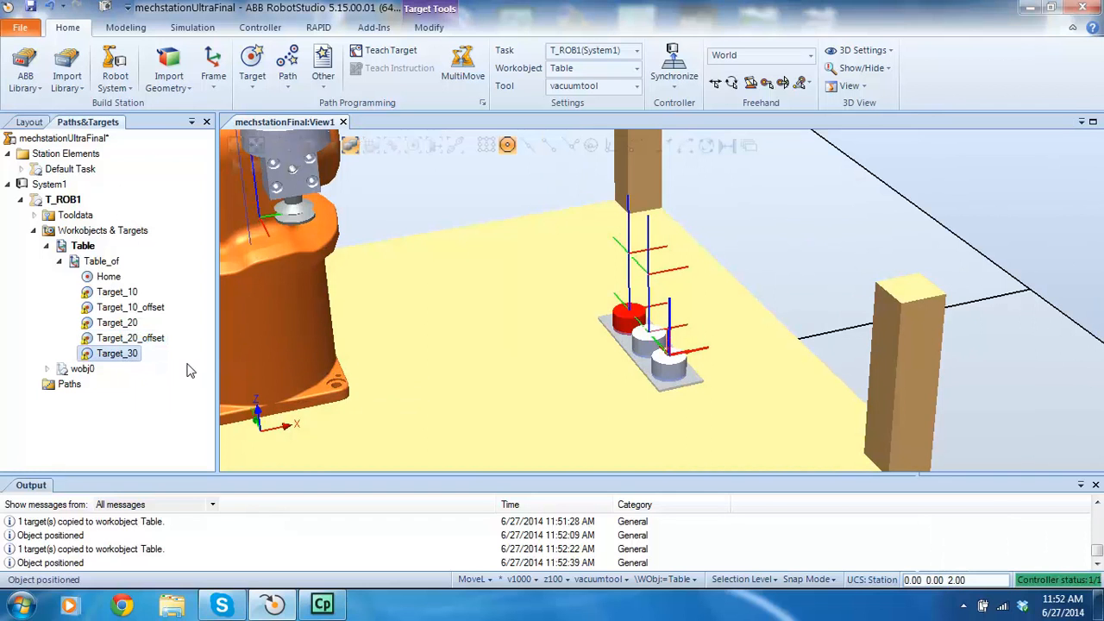
key("ctrl+v")
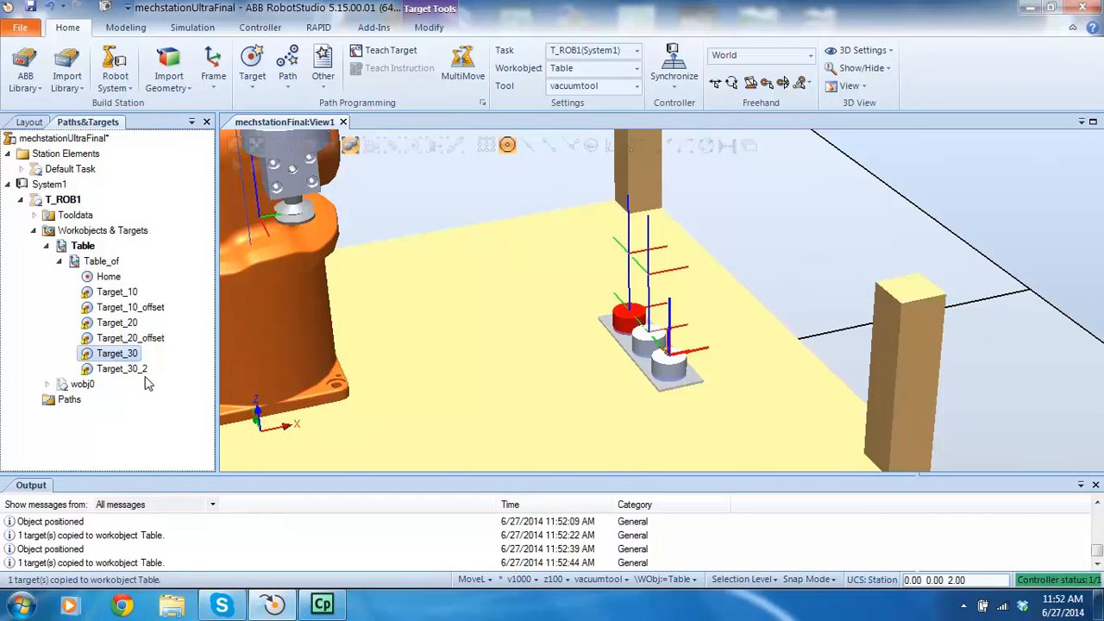
left_click(120, 369)
right_click(135, 369)
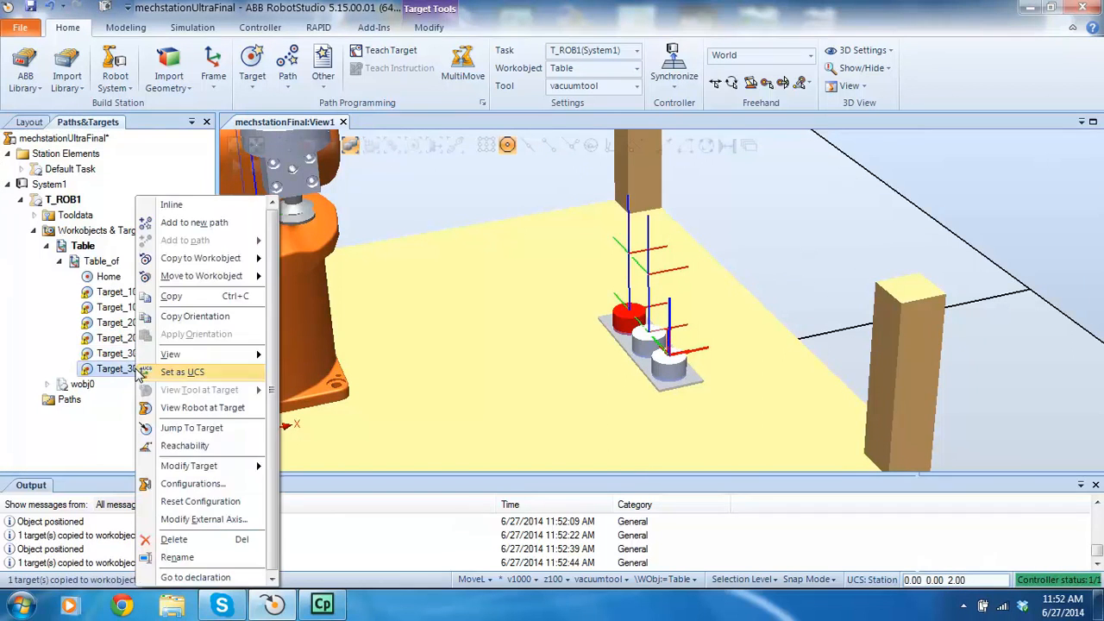
left_click(176, 557)
left_click(152, 372)
type("offs")
key("Return")
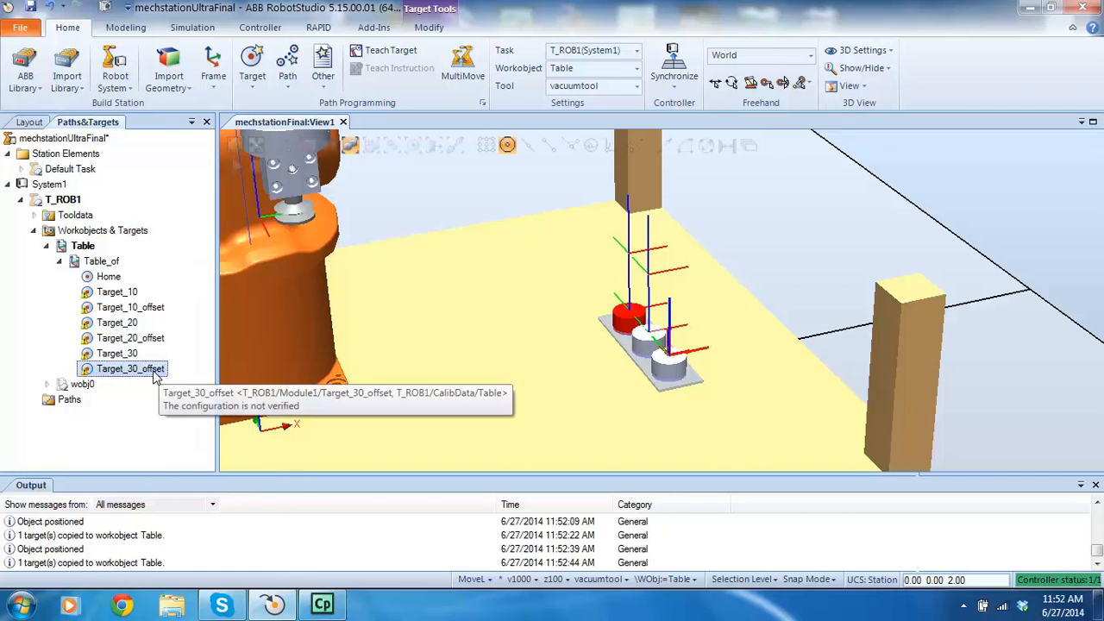
Offset the position of Target_30_offset upward along Z, using the Local reference.
right_click(160, 373)
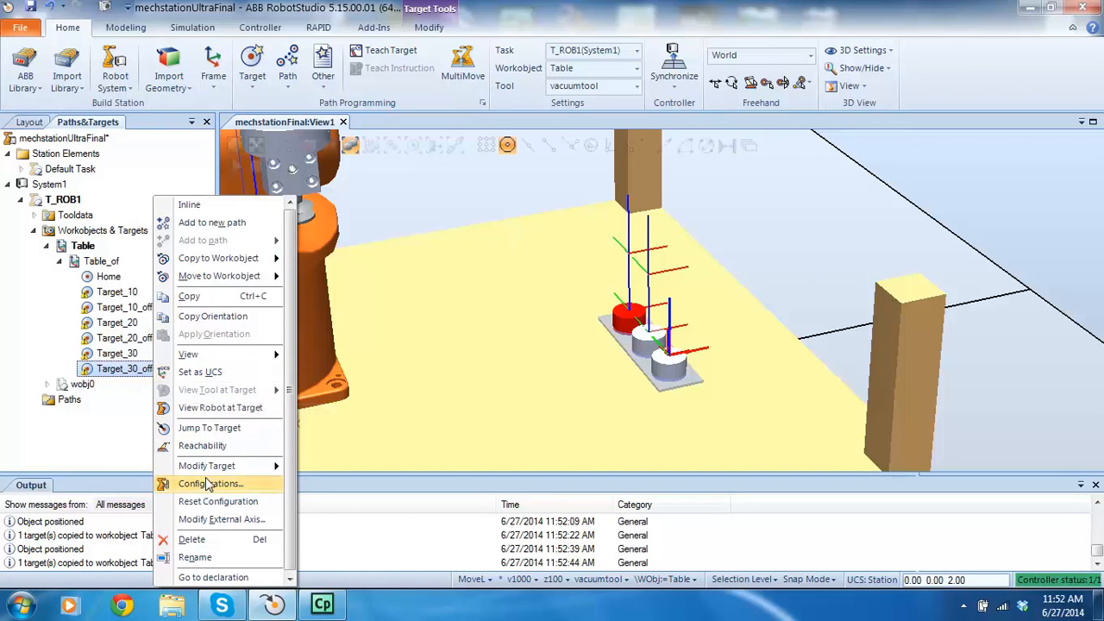
mouse_move(208, 466)
left_click(347, 471)
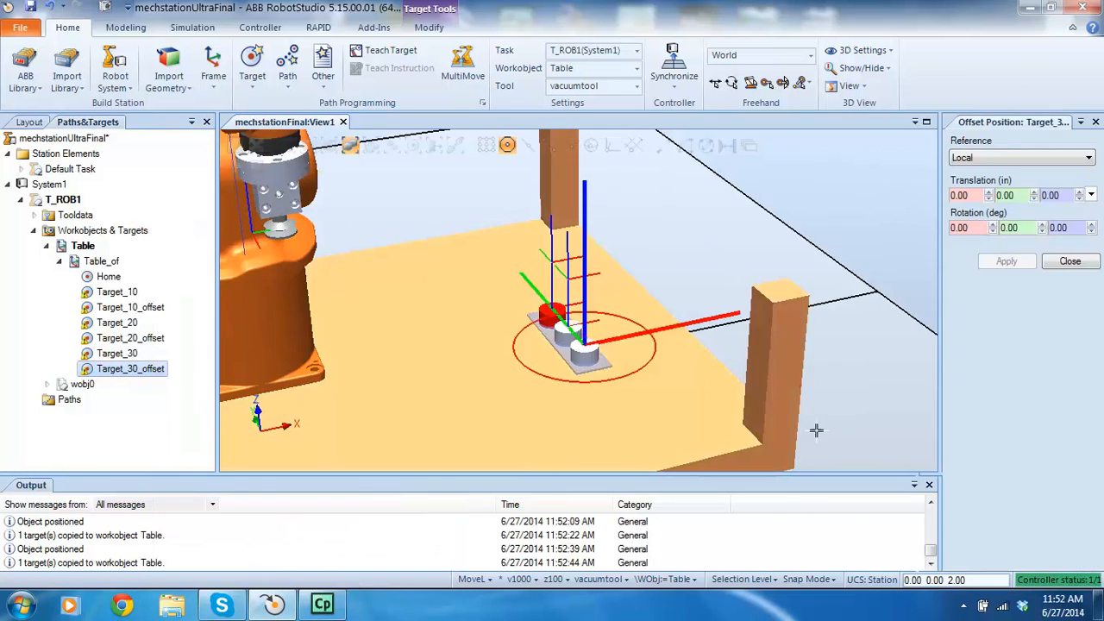
left_click(1078, 191)
left_click(1078, 192)
left_click(1020, 267)
left_click(1071, 260)
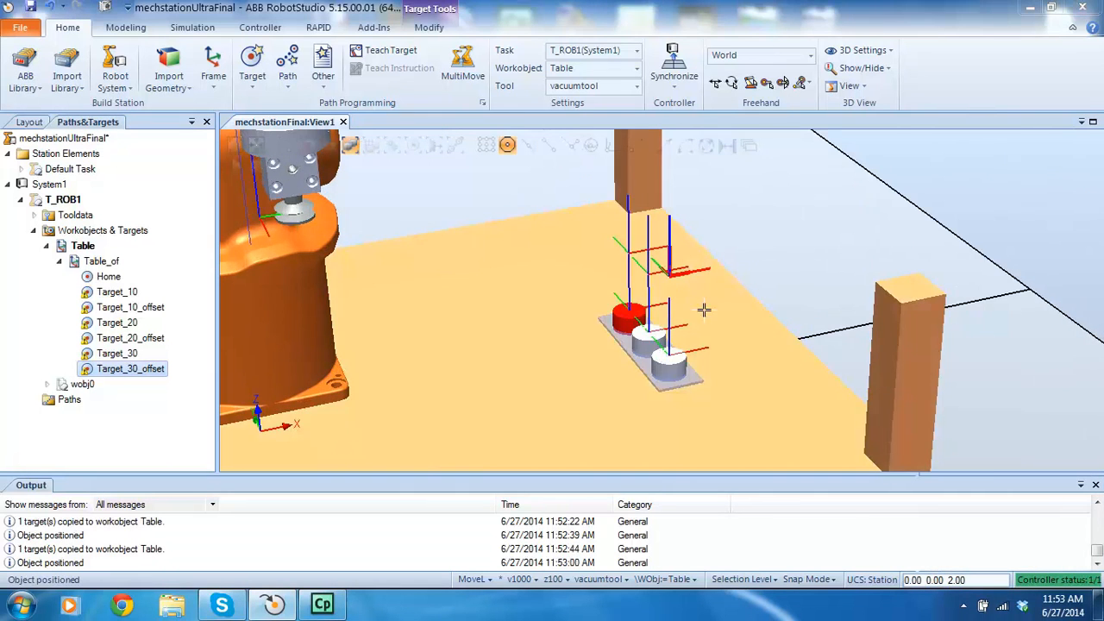
Examine the locations of Home, the puck targets and their offset targets by selecting them in turn.
left_click(449, 208)
scroll(445, 214, "down", 2)
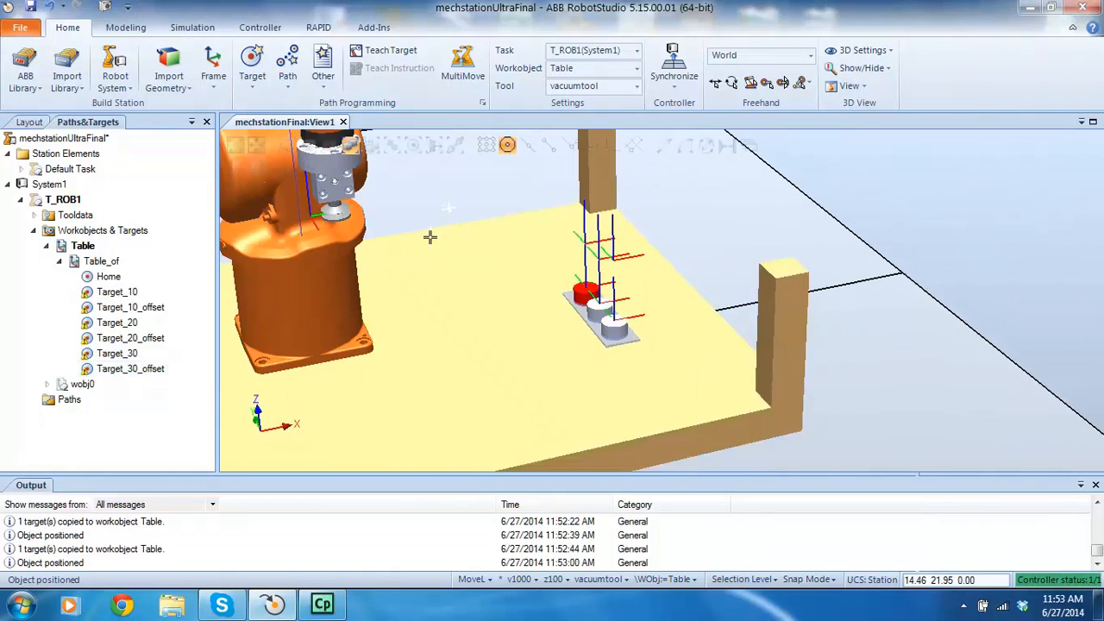
left_click(108, 277)
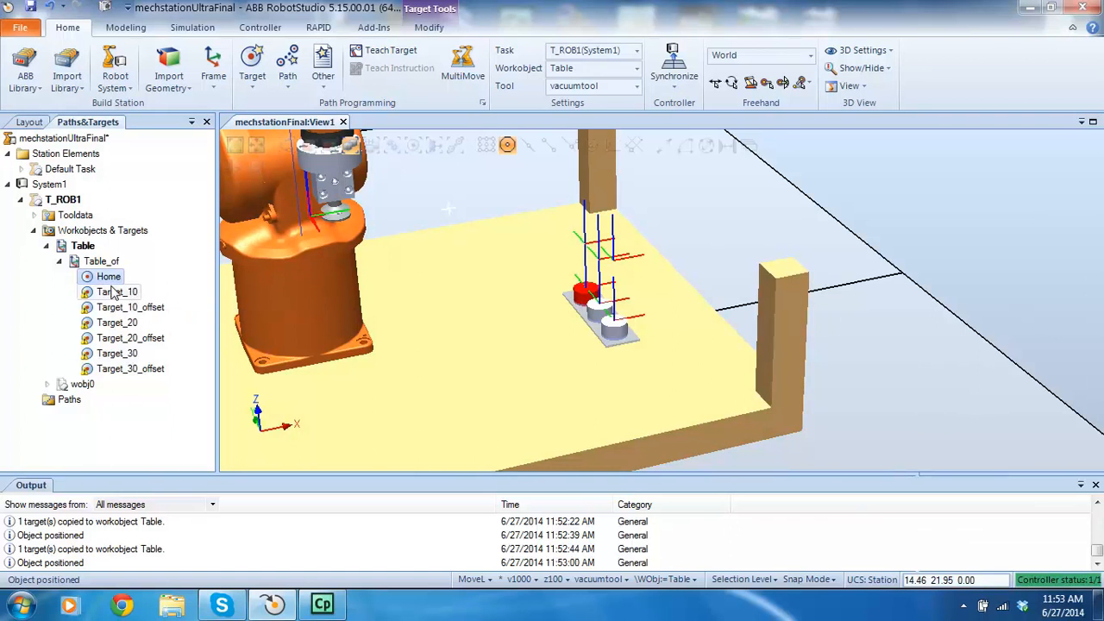
left_click_drag(396, 261, 405, 264, "ctrl+shift")
scroll(405, 264, "down", 5)
scroll(327, 207, "up", 5)
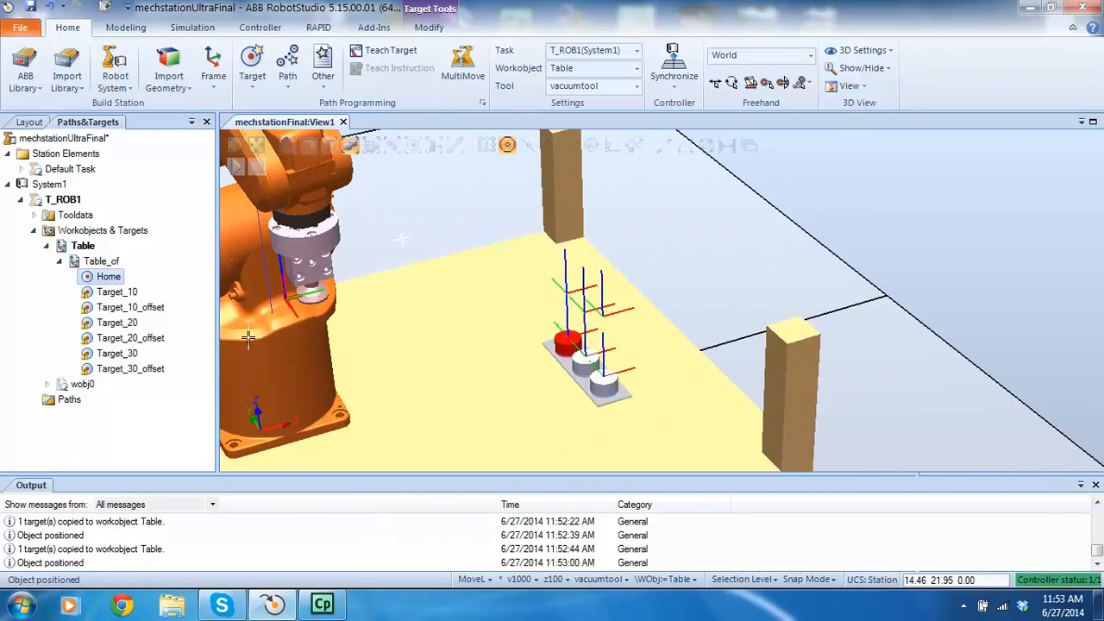
left_click(116, 293)
left_click(119, 307)
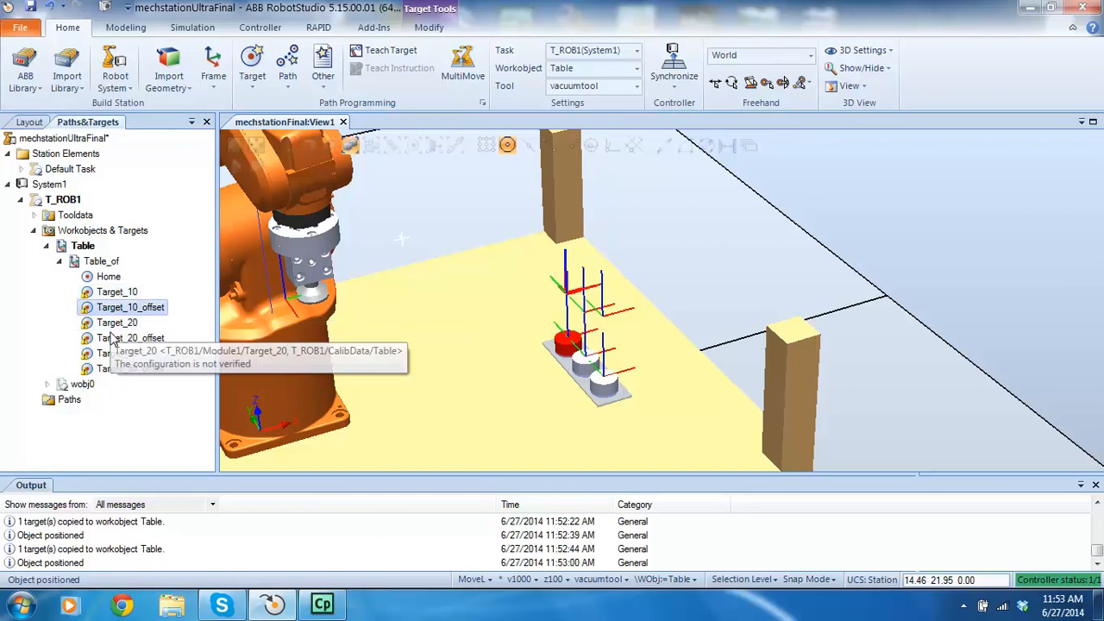
left_click(113, 323)
left_click(110, 355)
left_click(112, 368)
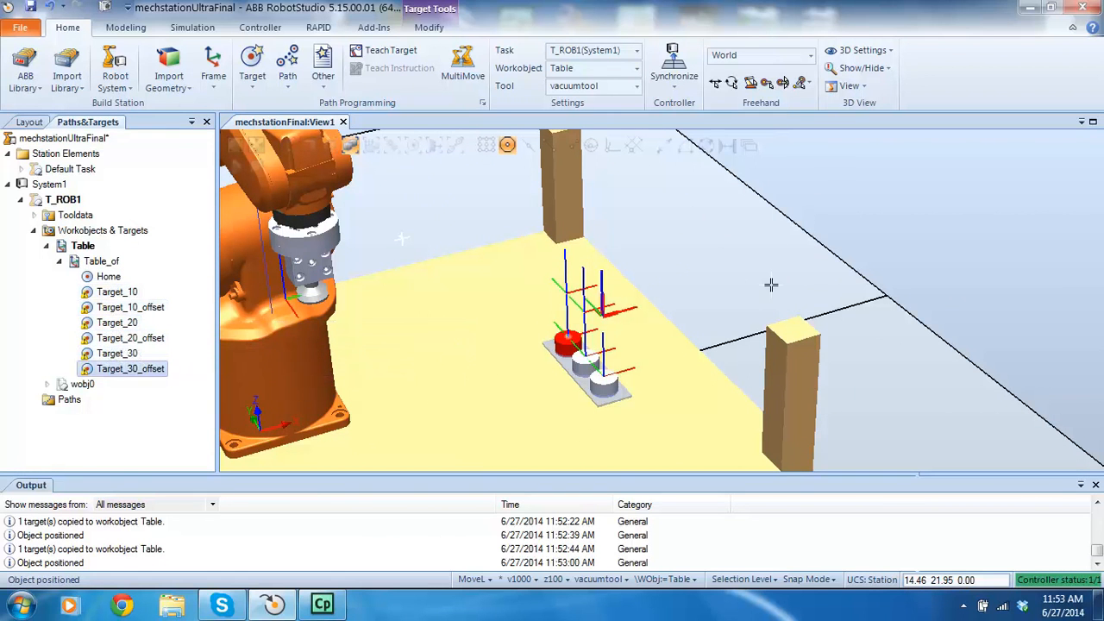
left_click(672, 336)
Turn on View Robot at Target for Target_10 and inspect the robot's pose at the red puck.
left_click(117, 293)
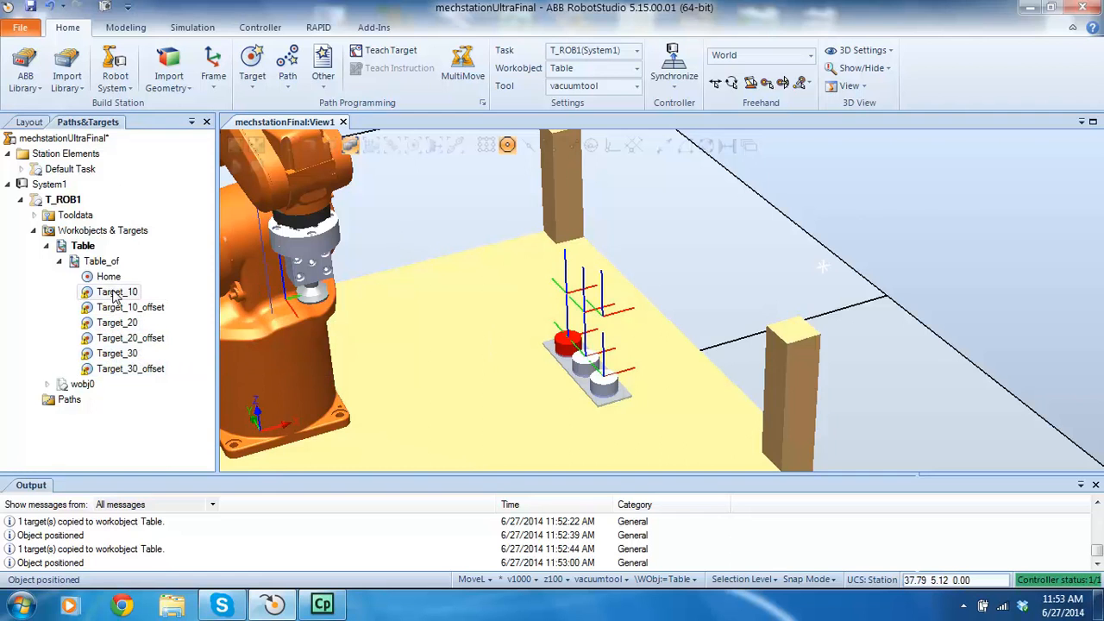
right_click(115, 293)
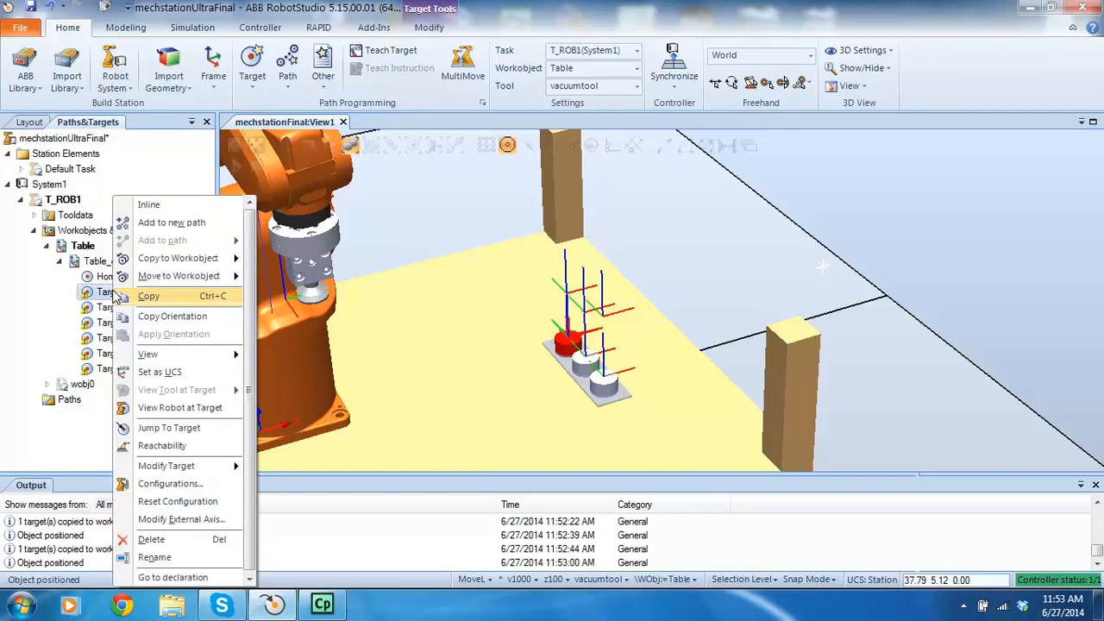
left_click(173, 408)
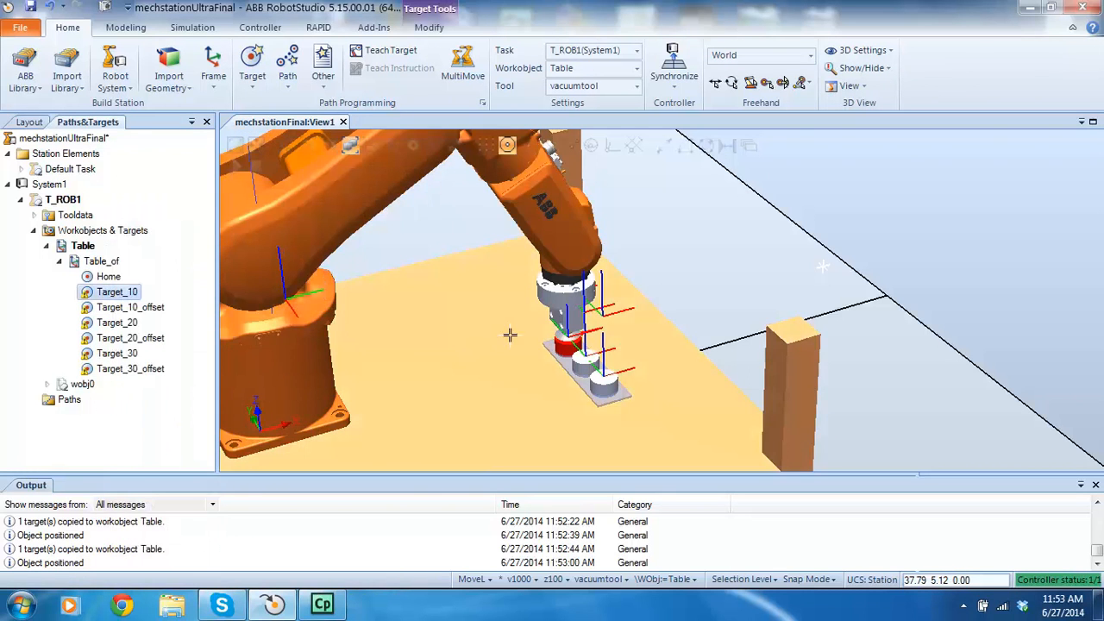
left_click(695, 279)
scroll(695, 279, "down", 5)
scroll(577, 316, "up", 6)
mouse_move(576, 316)
left_mouse_down("ctrl+shift")
mouse_move(578, 291)
mouse_move(547, 313)
mouse_move(559, 320)
left_mouse_up("ctrl+shift")
scroll(690, 367, "down", 3)
scroll(825, 420, "up", 3)
scroll(825, 420, "up", 6)
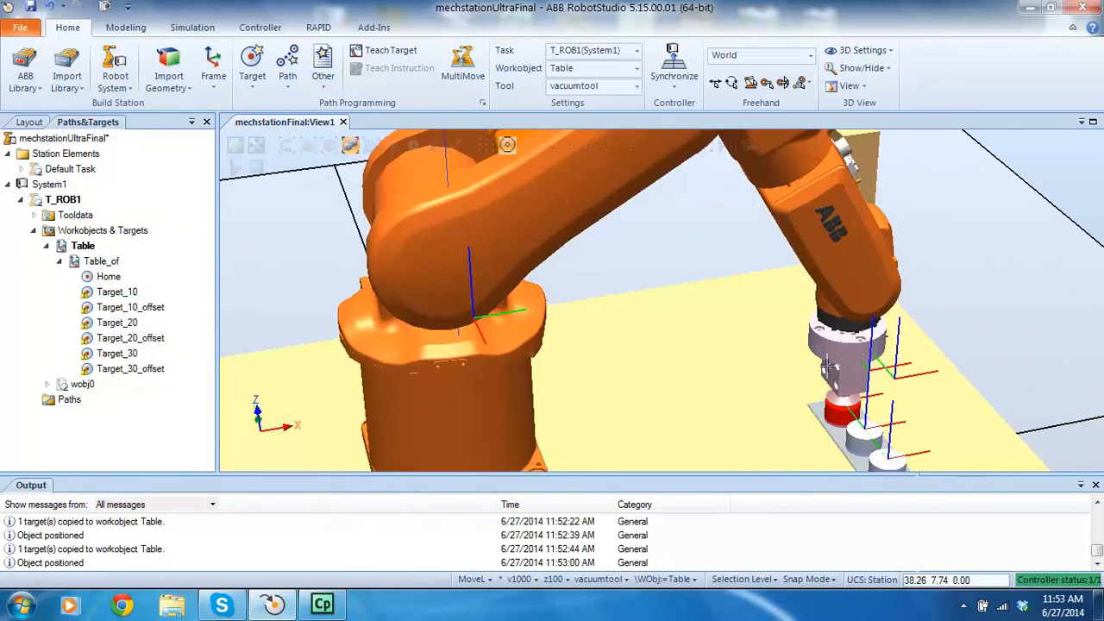
scroll(824, 354, "down", 5)
scroll(823, 354, "down", 3)
scroll(828, 372, "up", 3)
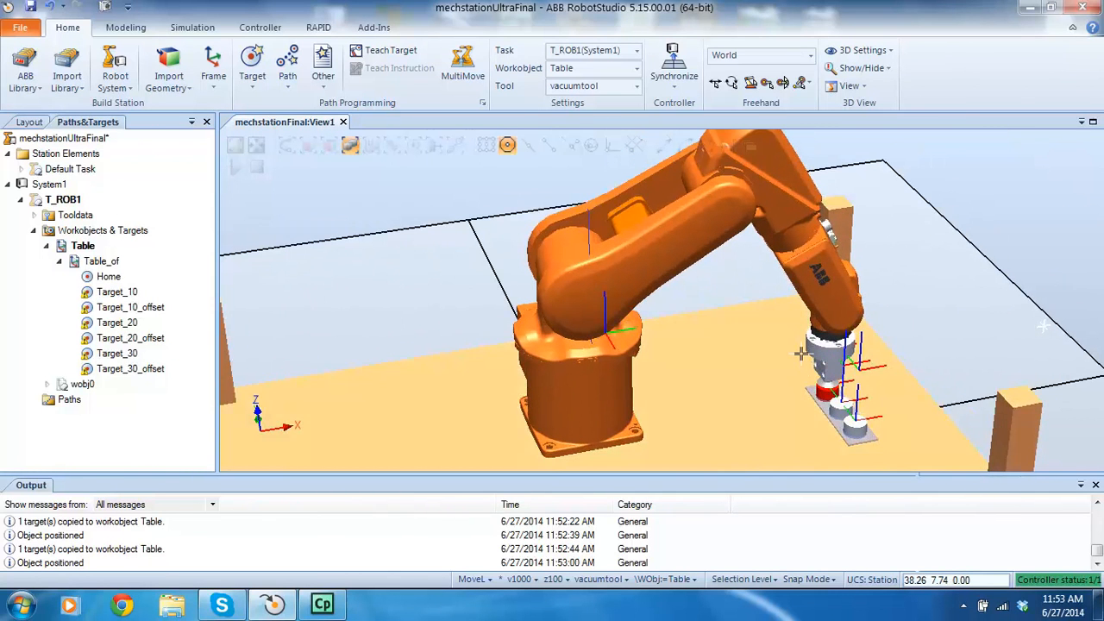
Assign configuration Cfg1 (0,-1,-1,0) to Target_10.
right_click(120, 295)
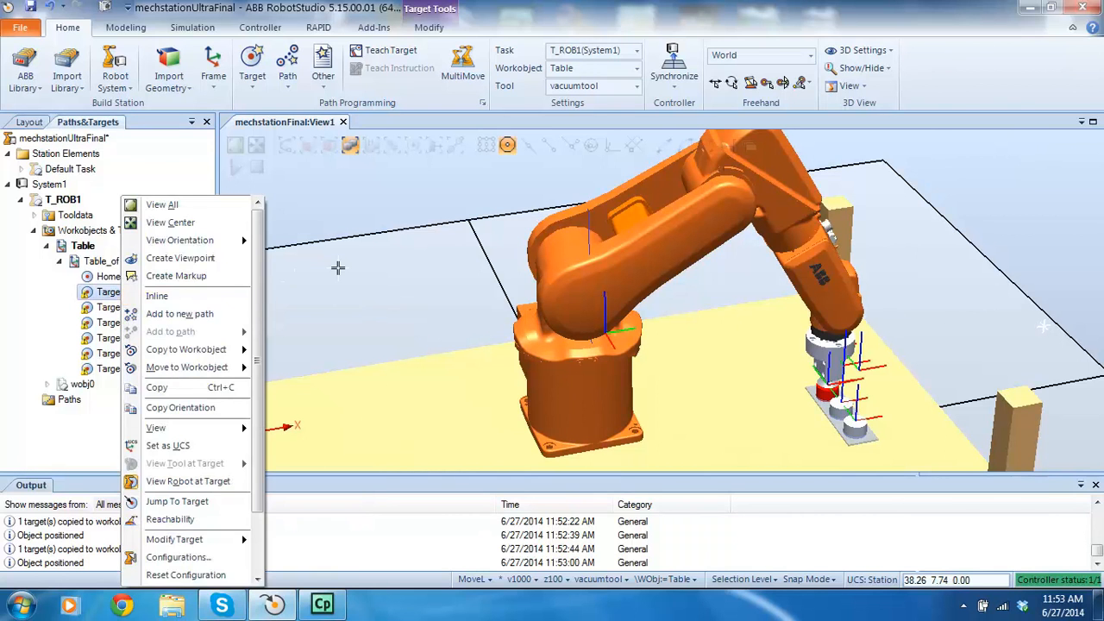
left_click(111, 295)
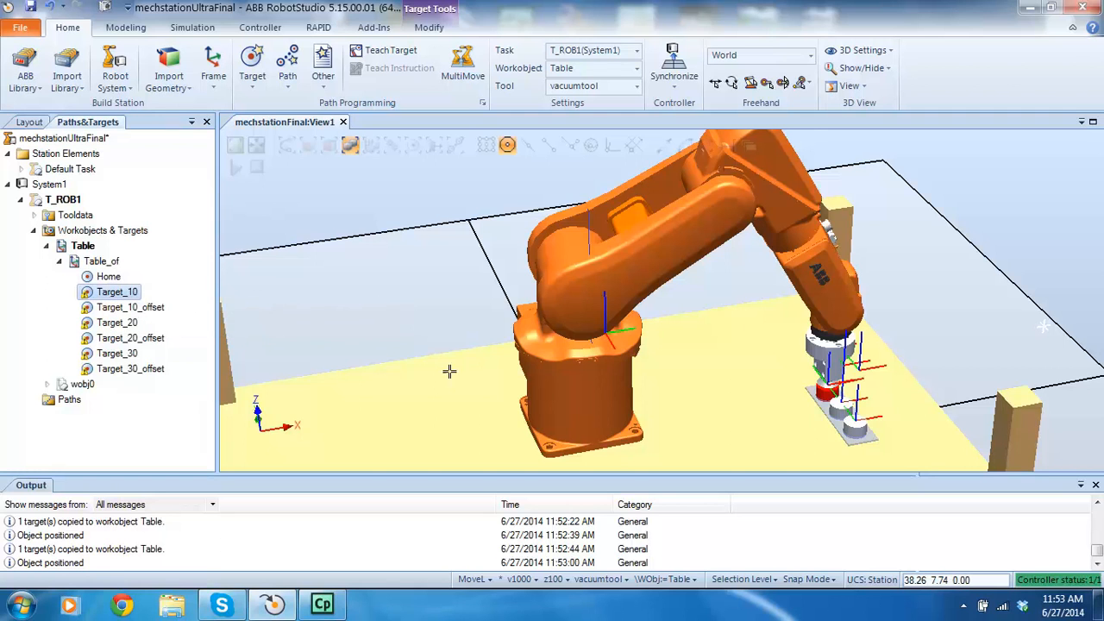
left_click(112, 293)
right_click(113, 293)
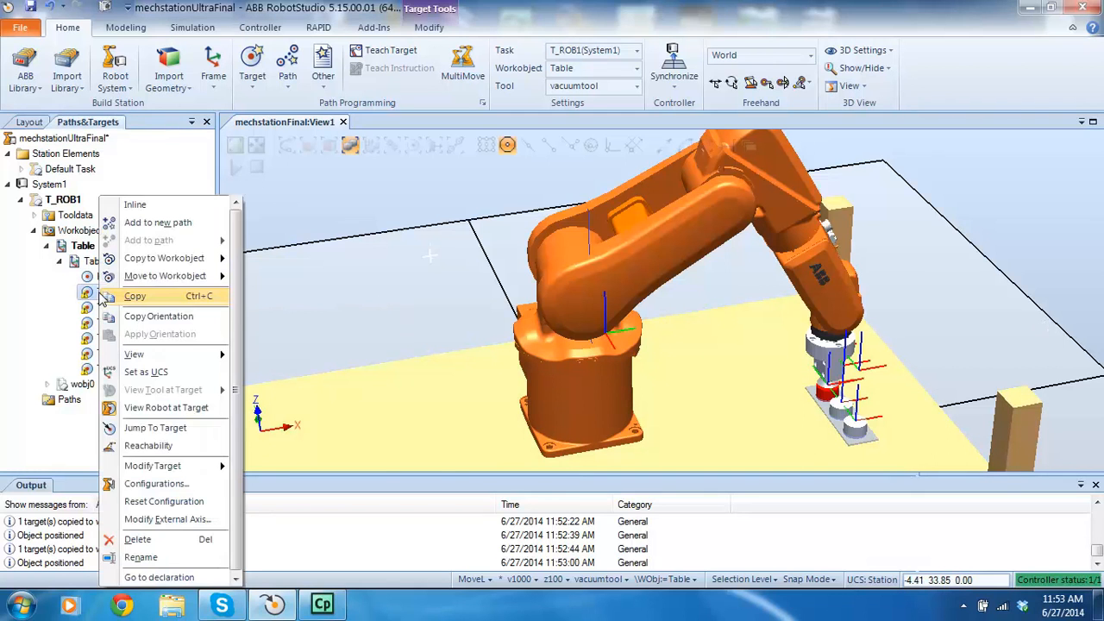
left_click(155, 483)
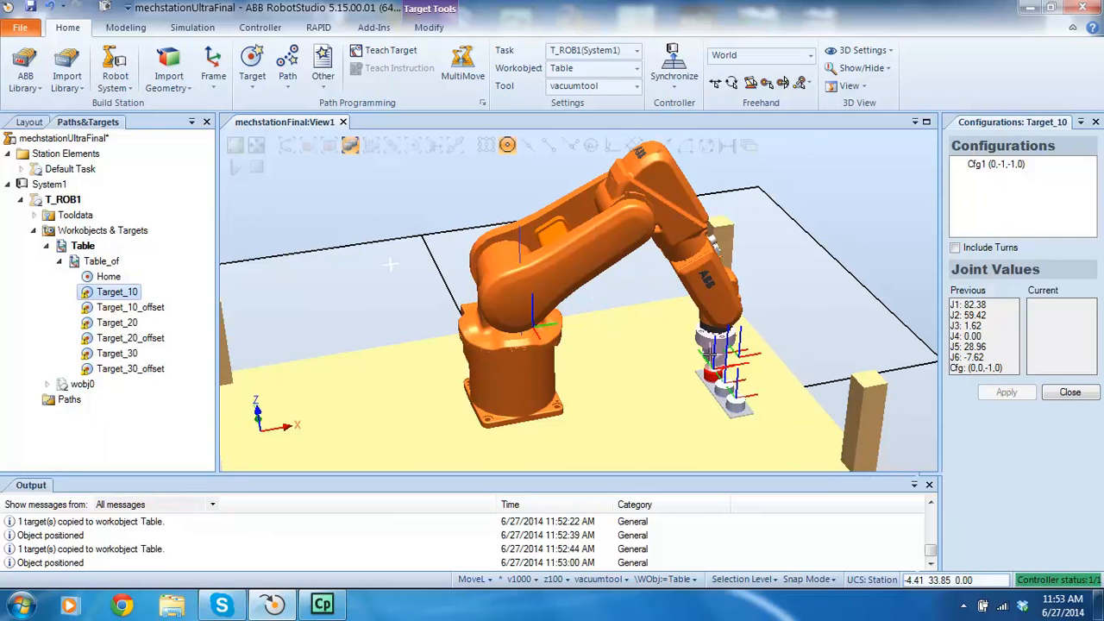
left_click(994, 164)
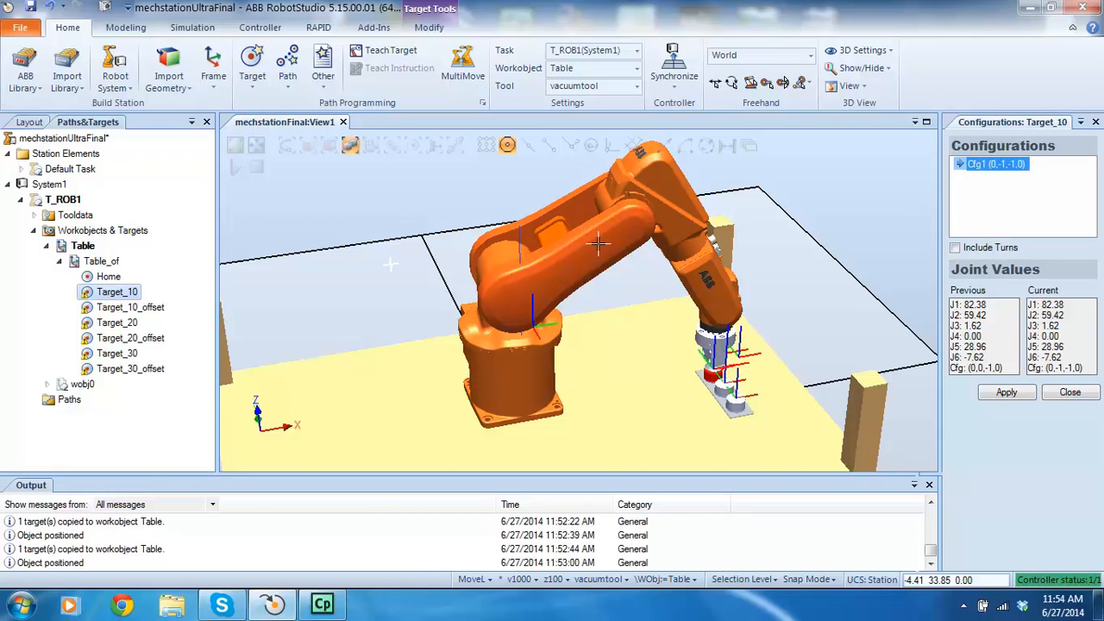
left_click(764, 244)
scroll(764, 244, "down", 2)
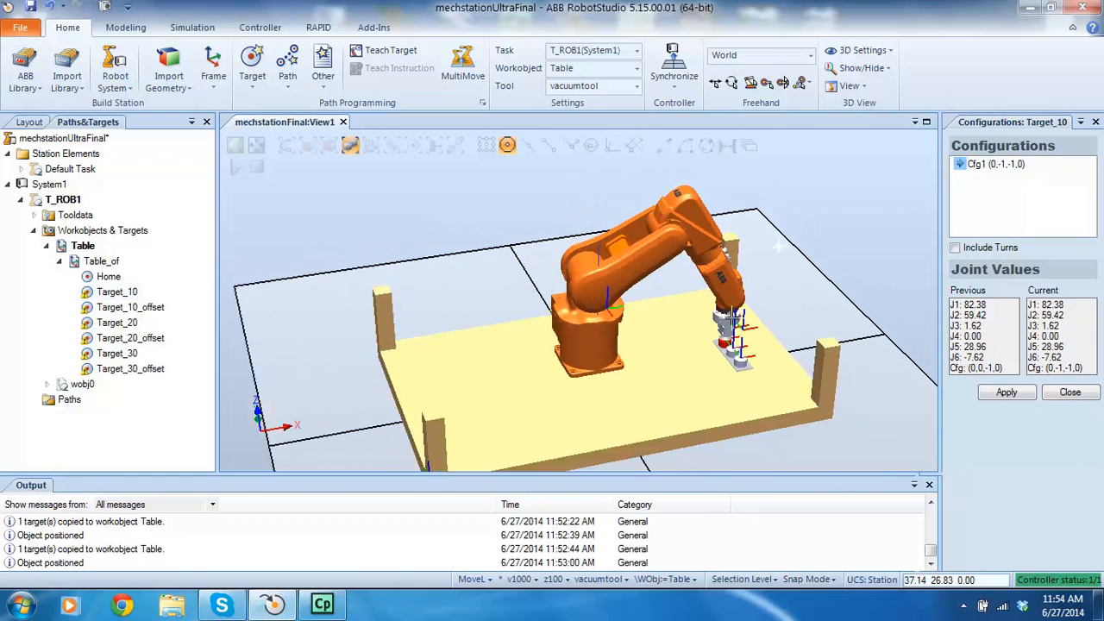
scroll(778, 246, "up", 5)
scroll(873, 203, "down", 5)
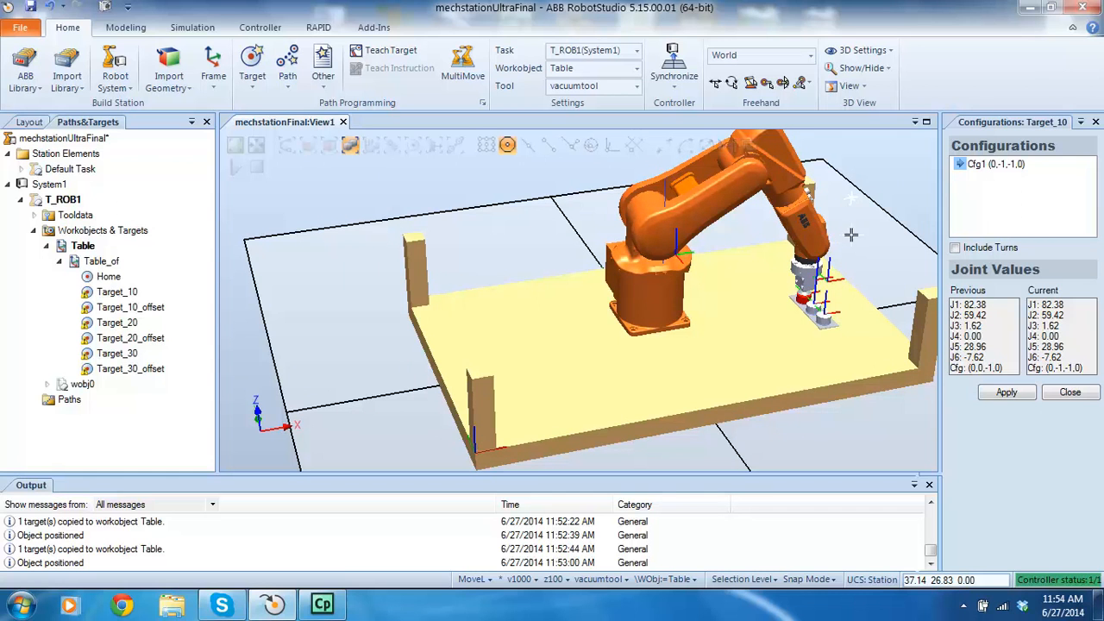
left_click(1008, 395)
left_click(1062, 394)
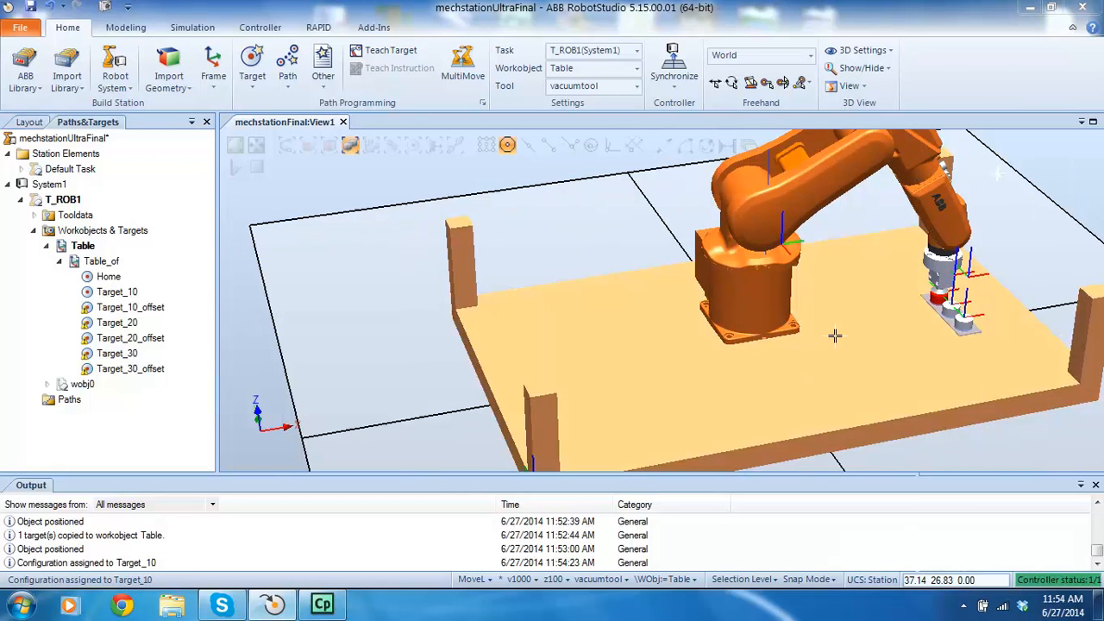
Compare the robot's poses at Home and Target_10, and assign the first listed configuration to Target_10_offset.
left_click(100, 294)
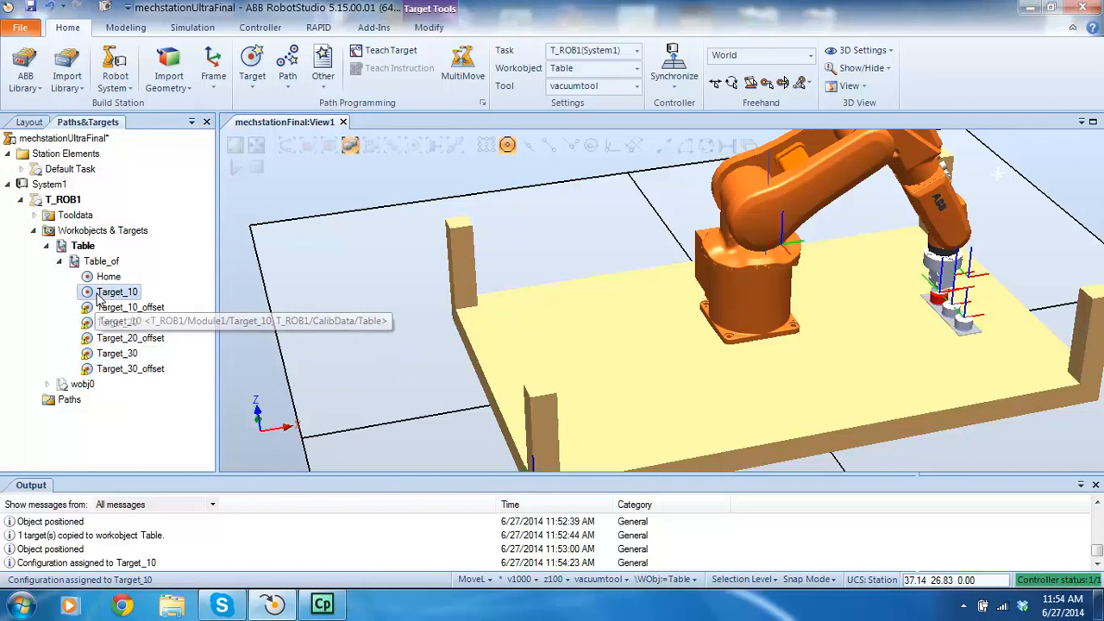
left_click(102, 283)
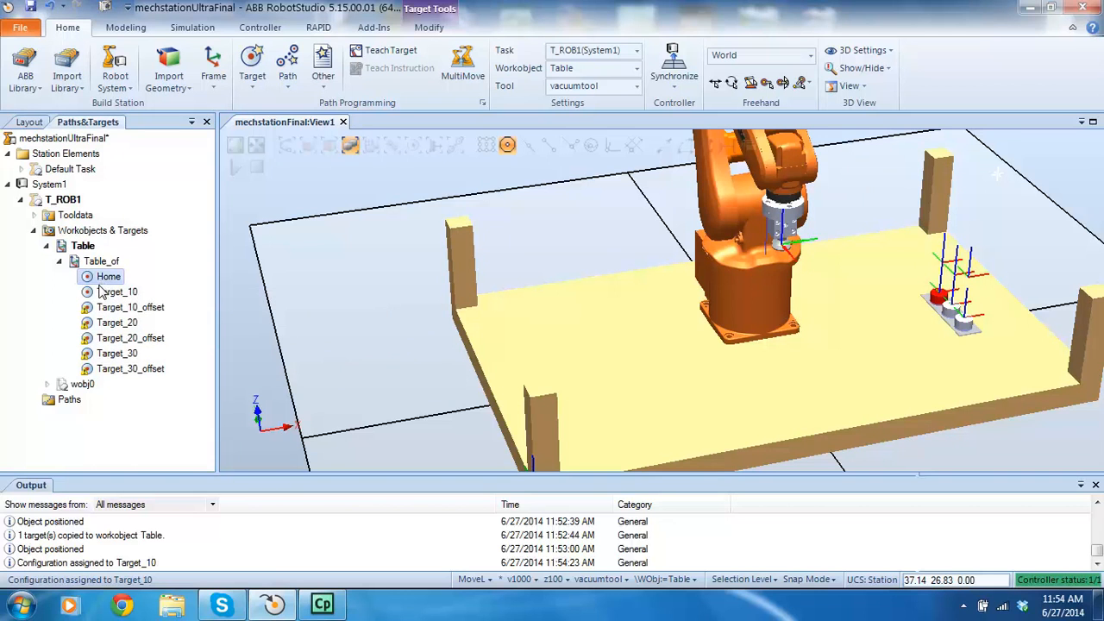
left_click(100, 294)
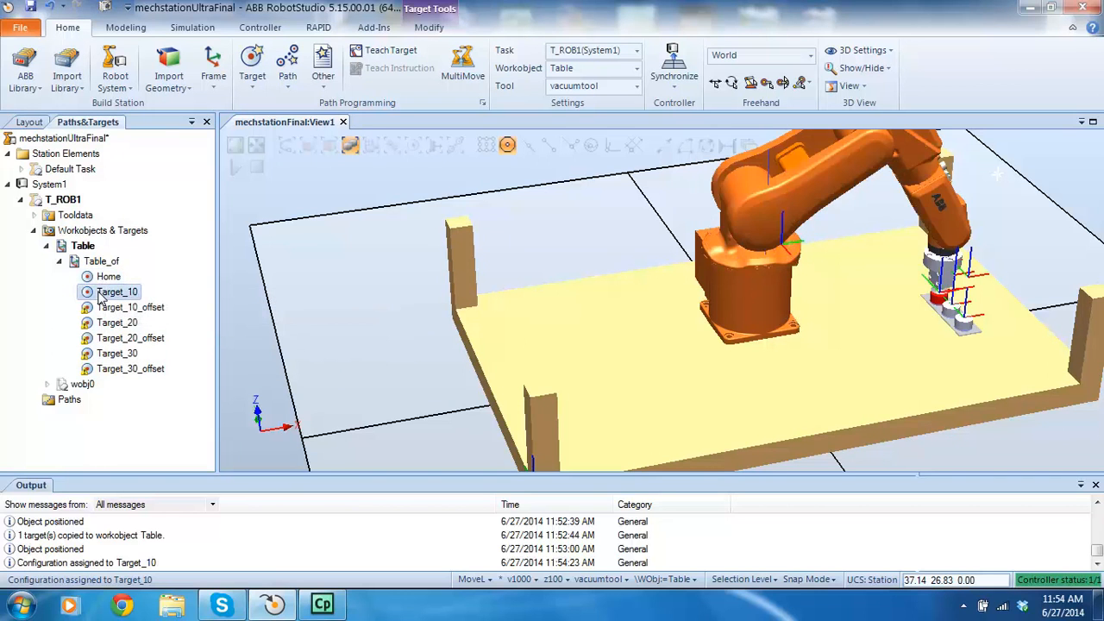
left_click(105, 307)
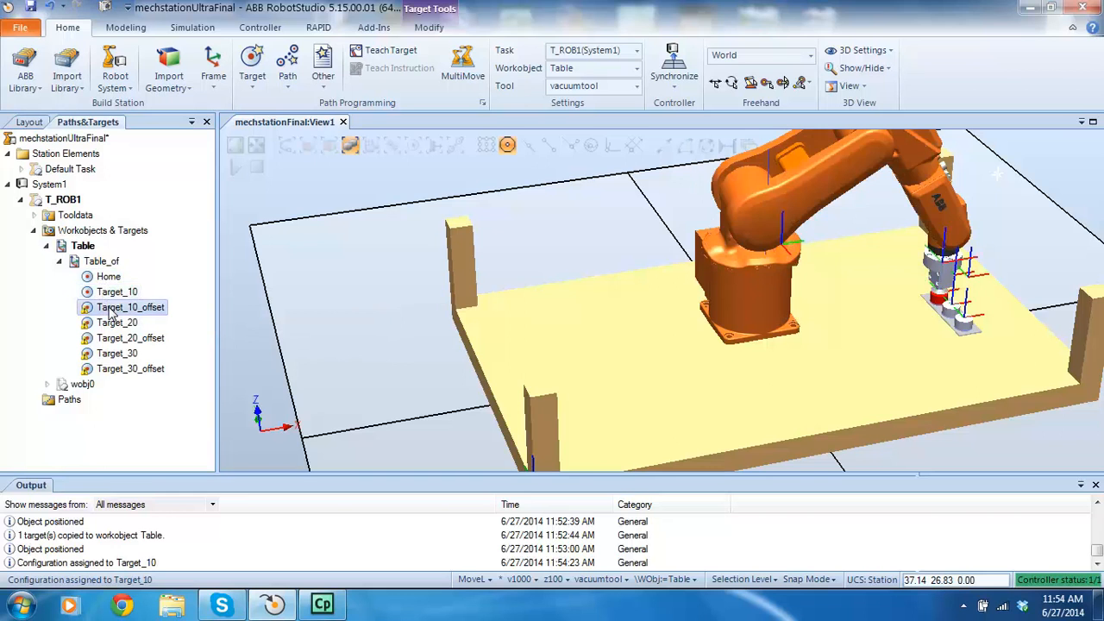
right_click(109, 309)
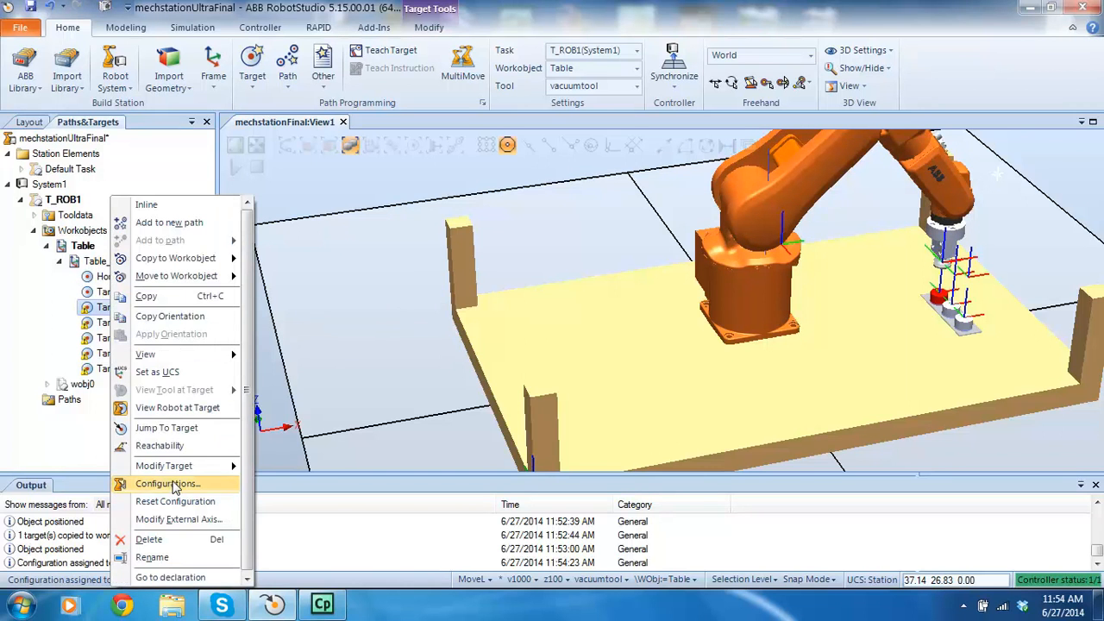
left_click(165, 483)
left_click(997, 164)
left_click(1019, 397)
left_click(1064, 396)
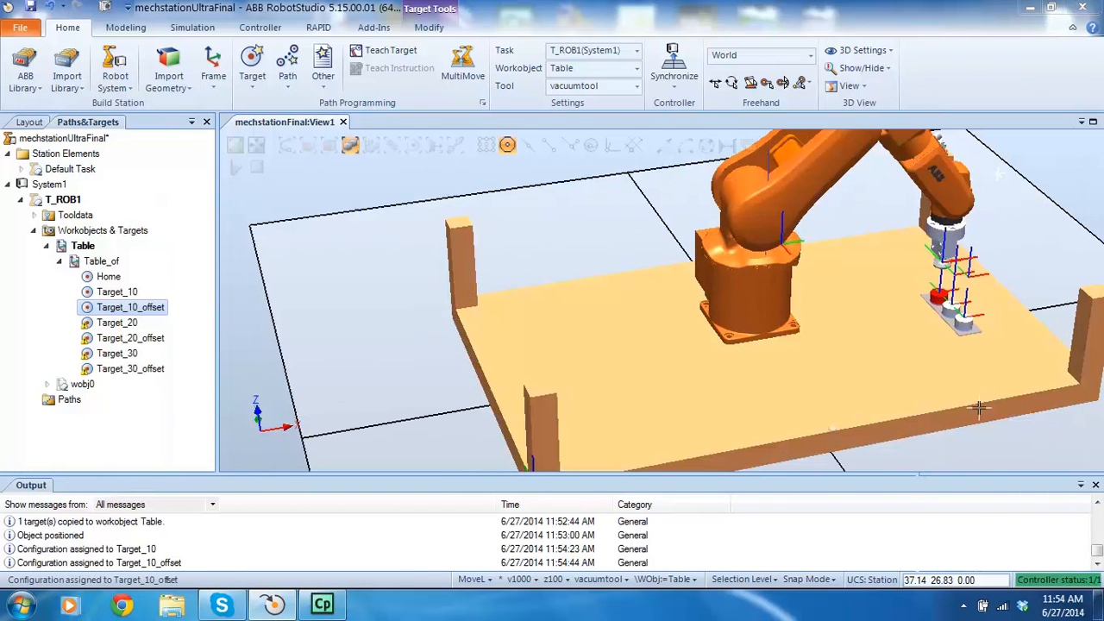
Assign robot configuration Cfg1 (0,-1,-1,0) to Target_20.
left_click(698, 329)
scroll(698, 340, "down", 5)
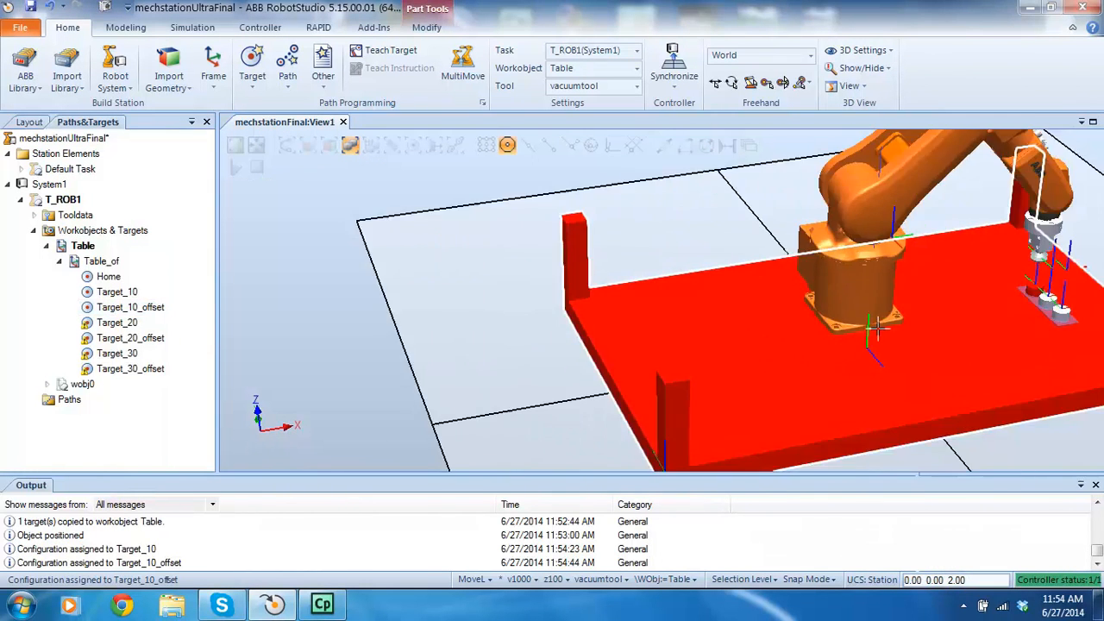
left_click(1033, 248)
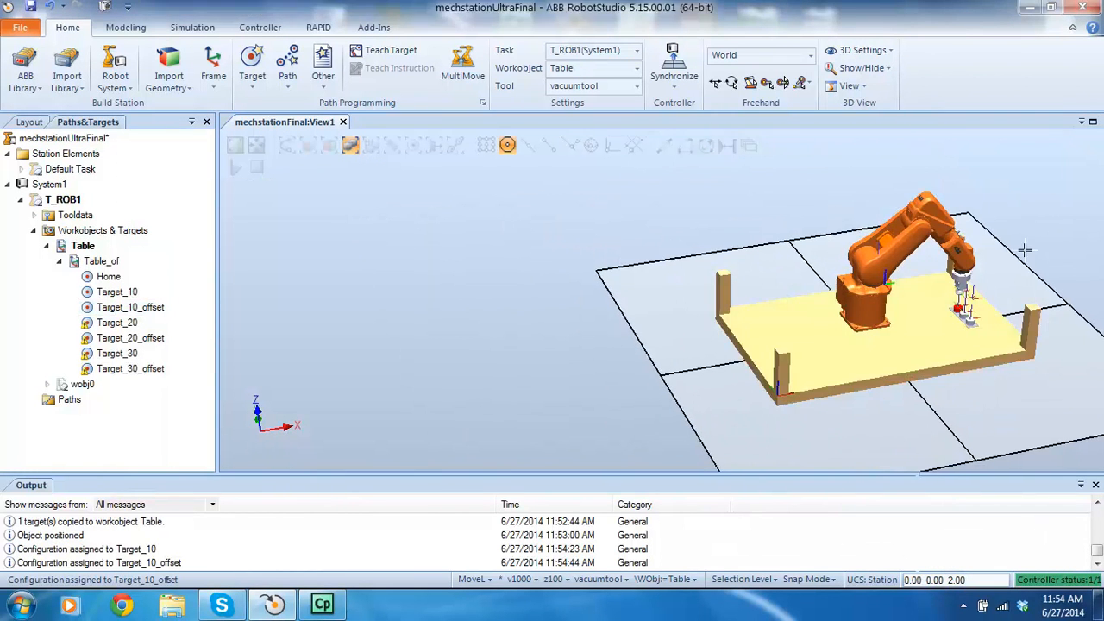
scroll(1027, 295, "up", 5)
scroll(933, 283, "down", 5)
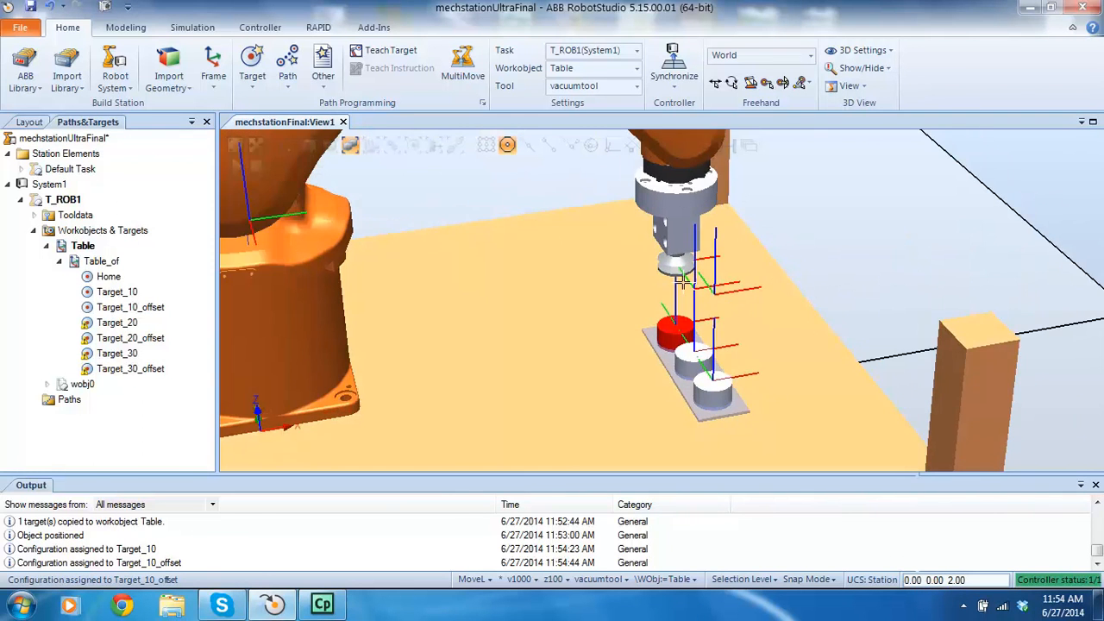
right_click(116, 327)
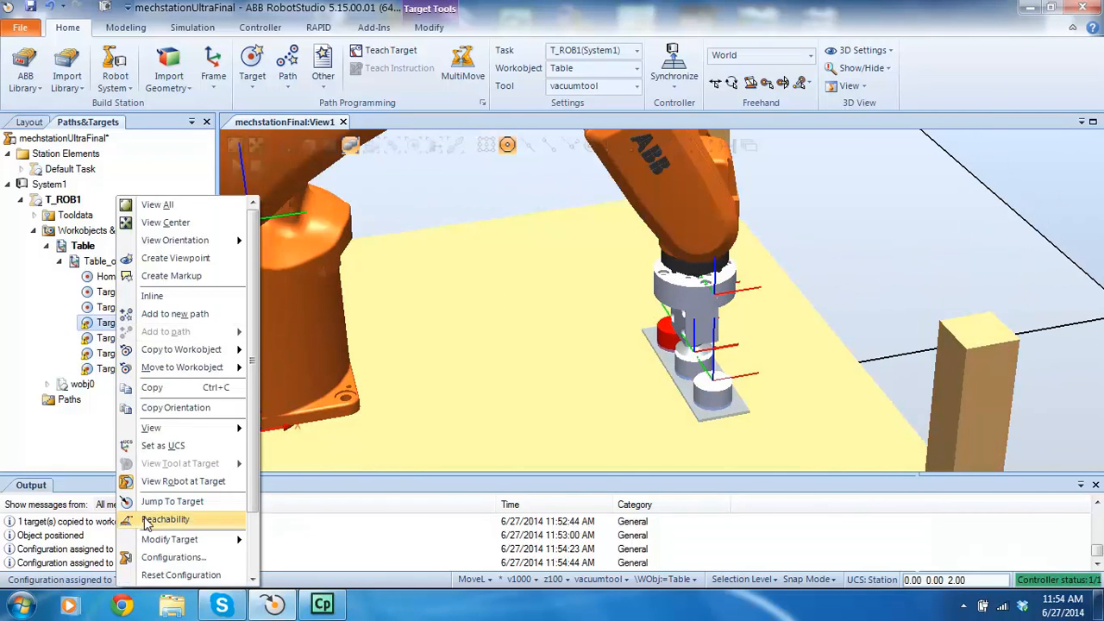
left_click(168, 558)
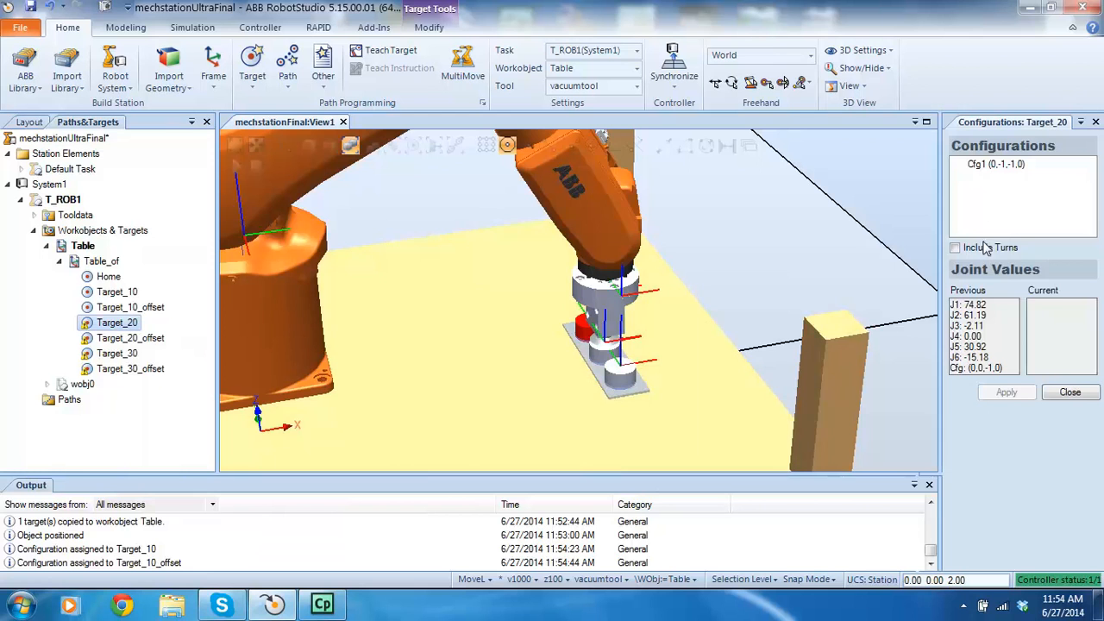
left_click(996, 169)
left_click(1007, 392)
left_click(1069, 392)
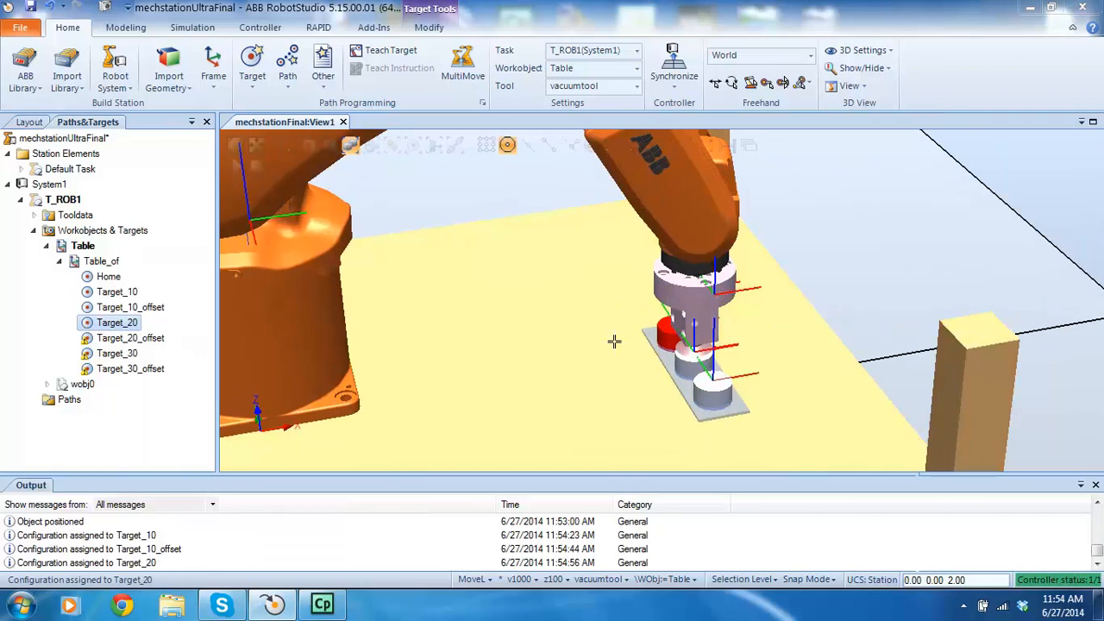
Inspect the tool at Target_20's puck and assign the first listed configuration to Target_20_offset.
left_click(577, 315)
scroll(572, 320, "down", 10)
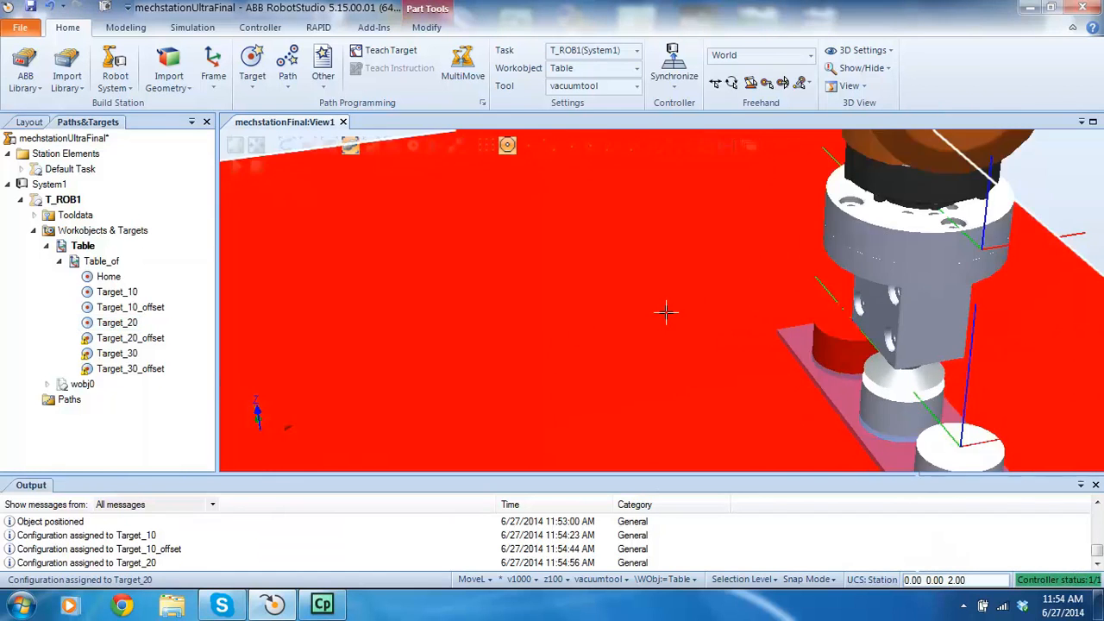
scroll(818, 204, "up", 5)
left_click(821, 261)
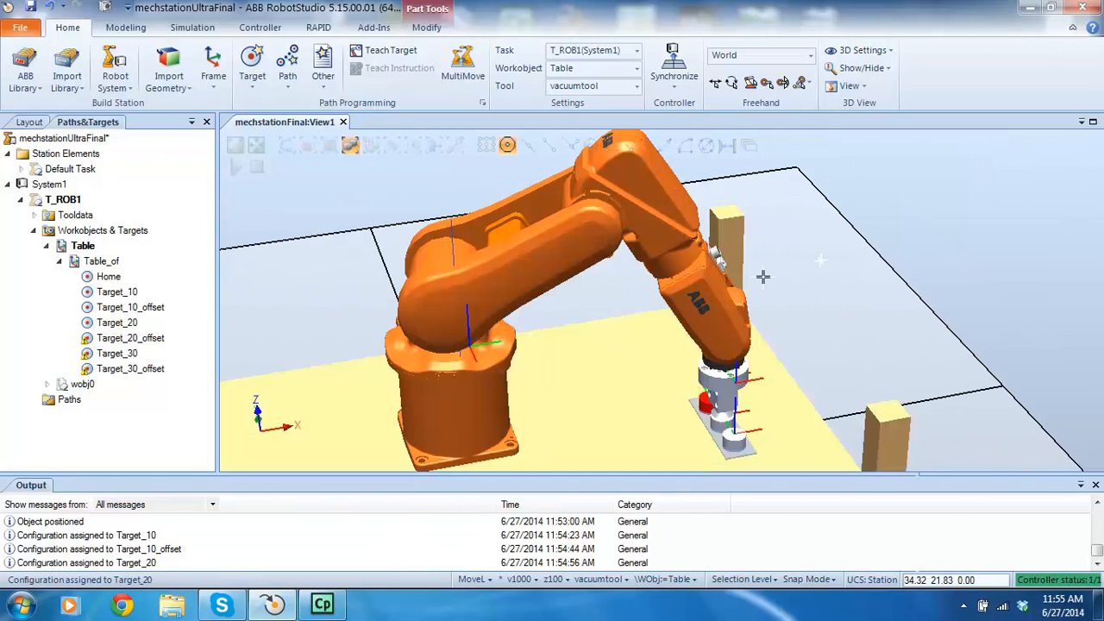
right_click(121, 342)
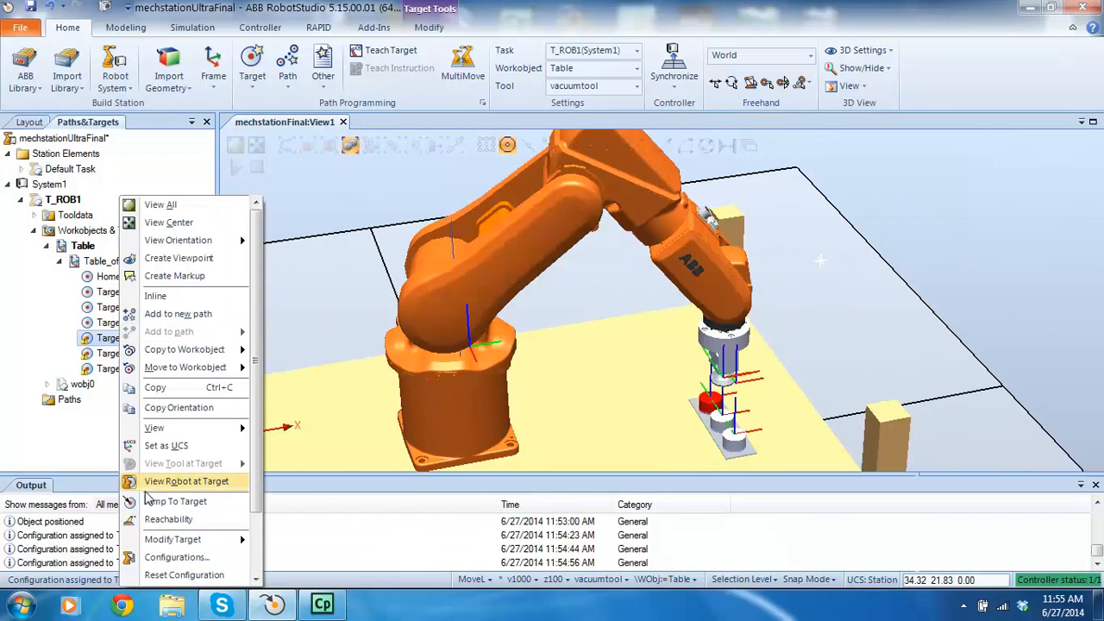
left_click(200, 560)
left_click(996, 165)
left_click(1007, 392)
left_click(1069, 392)
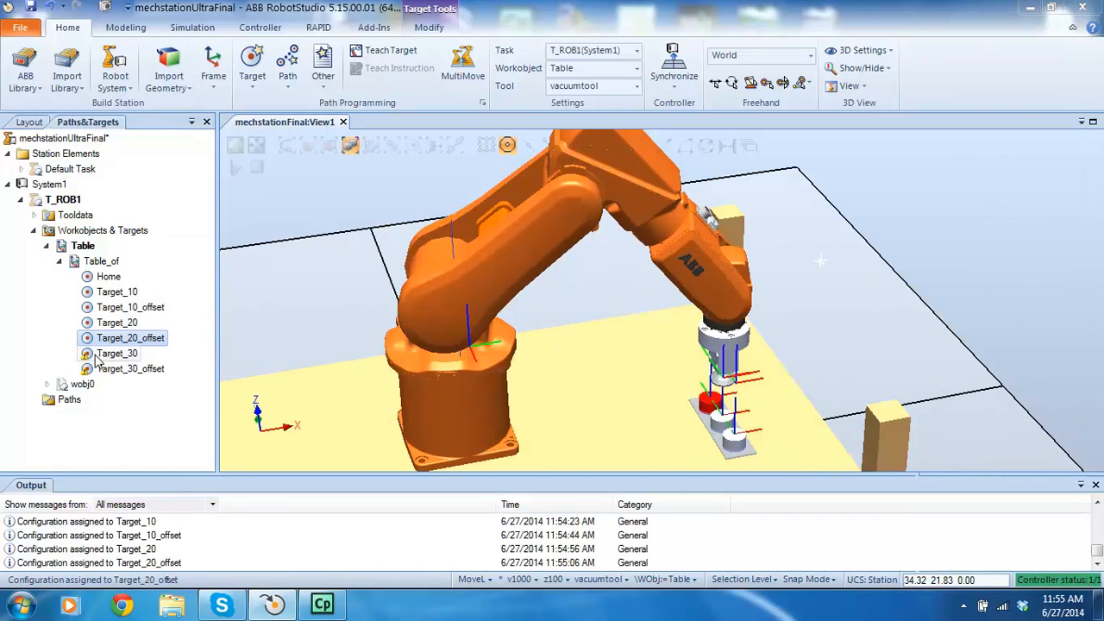
Compare the robot's poses at Target_30 and Target_30_offset, and assign configuration Cfg1 (0,-1,-1,0) to Target_30.
left_click(105, 355)
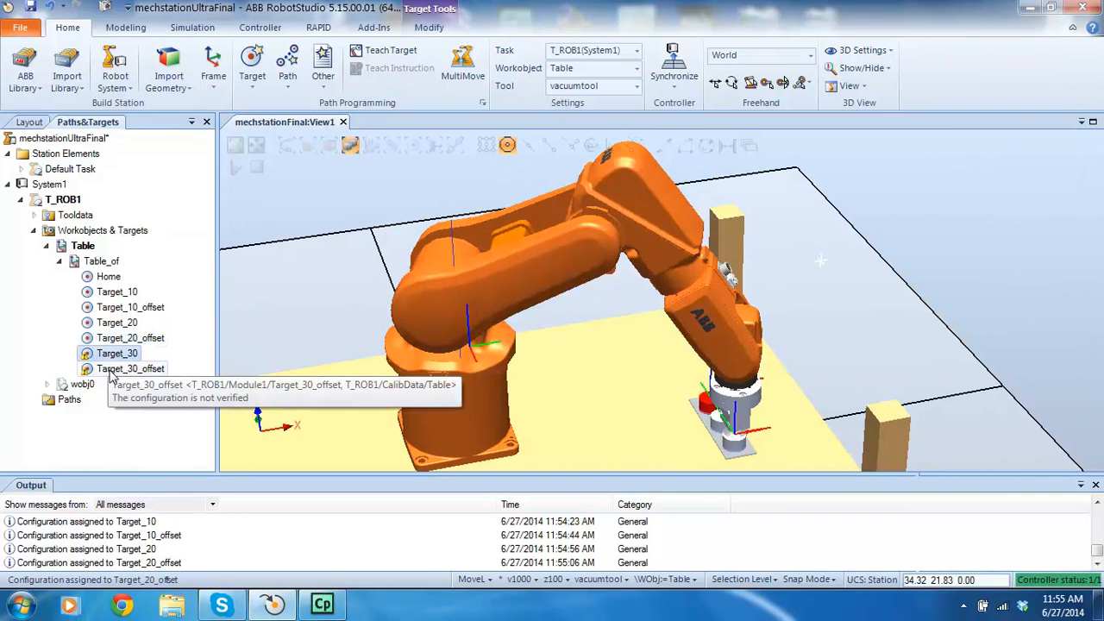
left_click(120, 371)
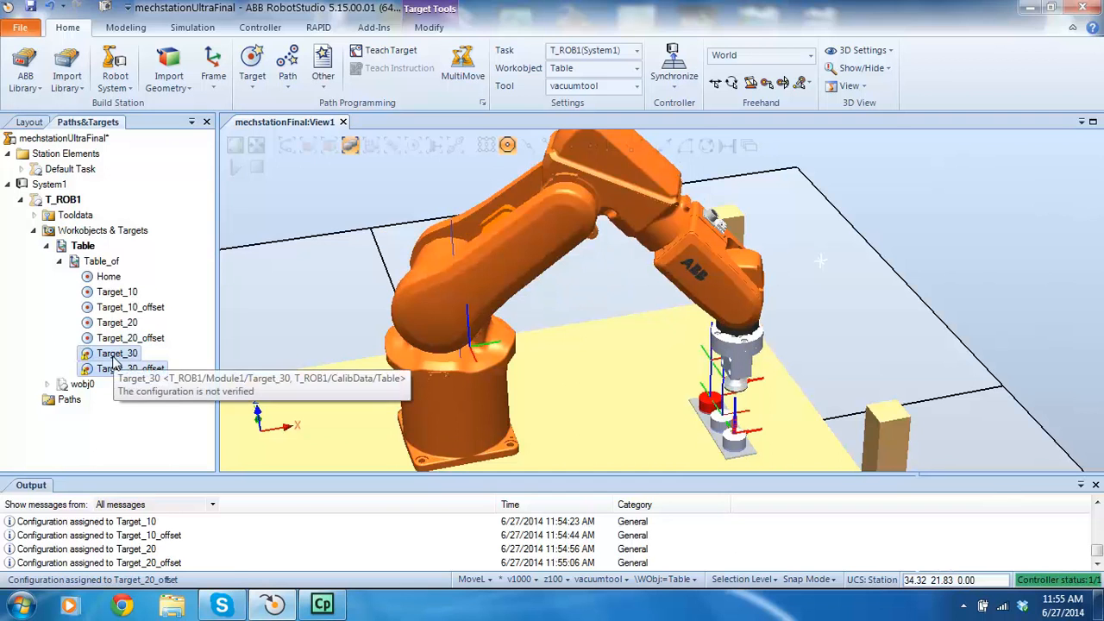
right_click(98, 363)
mouse_move(99, 363)
left_click(31, 352)
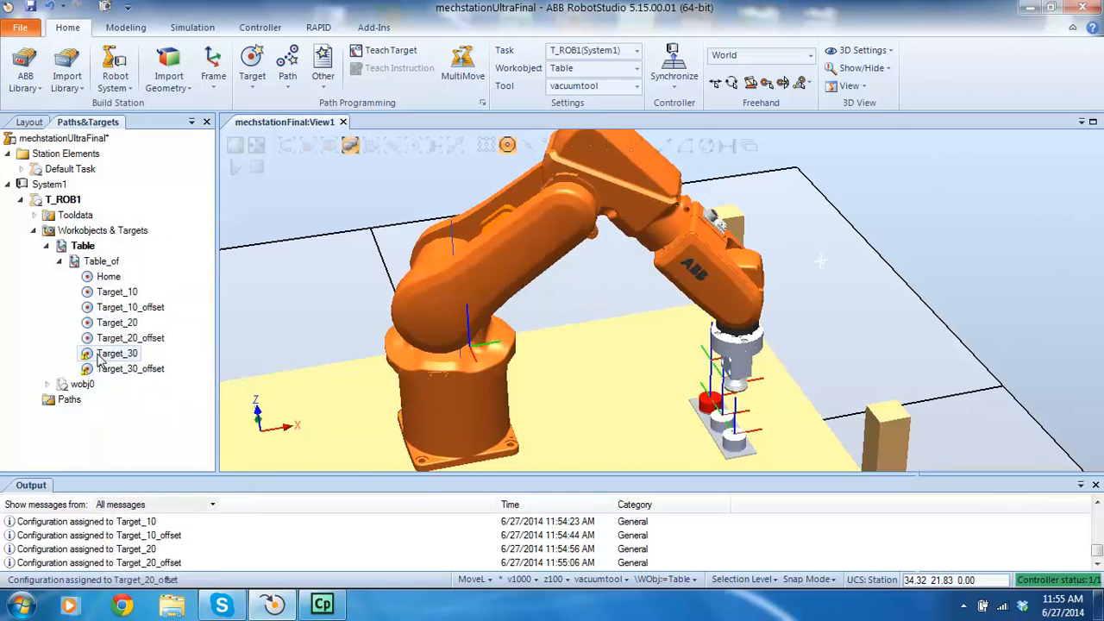
left_click(100, 356)
right_click(99, 356)
left_click(145, 486)
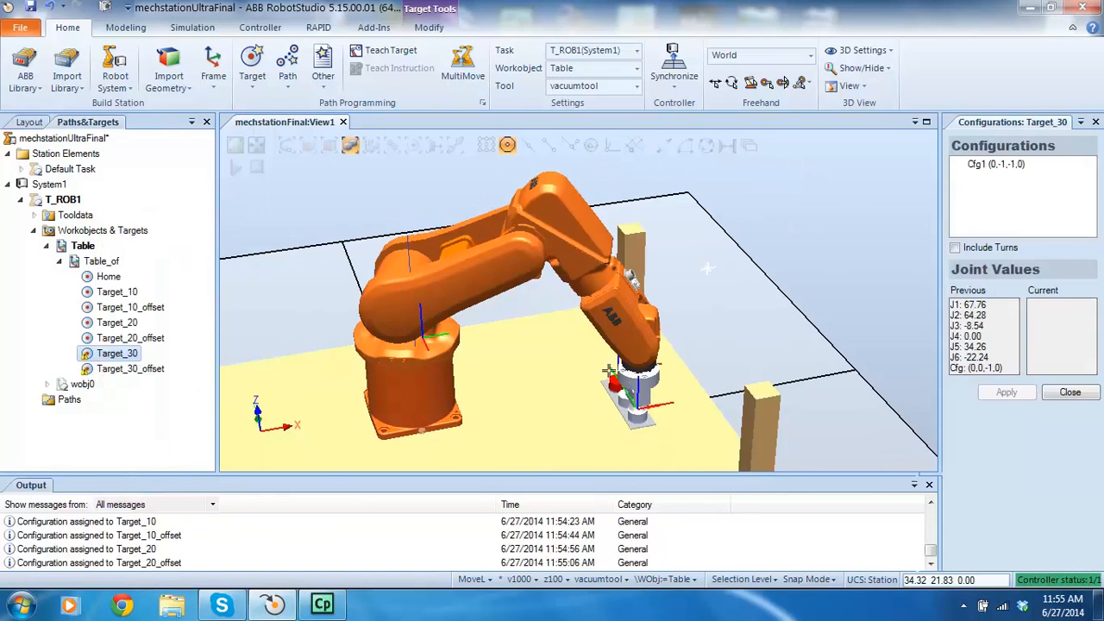
left_click(1005, 167)
left_click(1006, 392)
left_click(1070, 392)
Assign the first listed robot configuration to Target_30_offset.
left_click(123, 369)
right_click(121, 371)
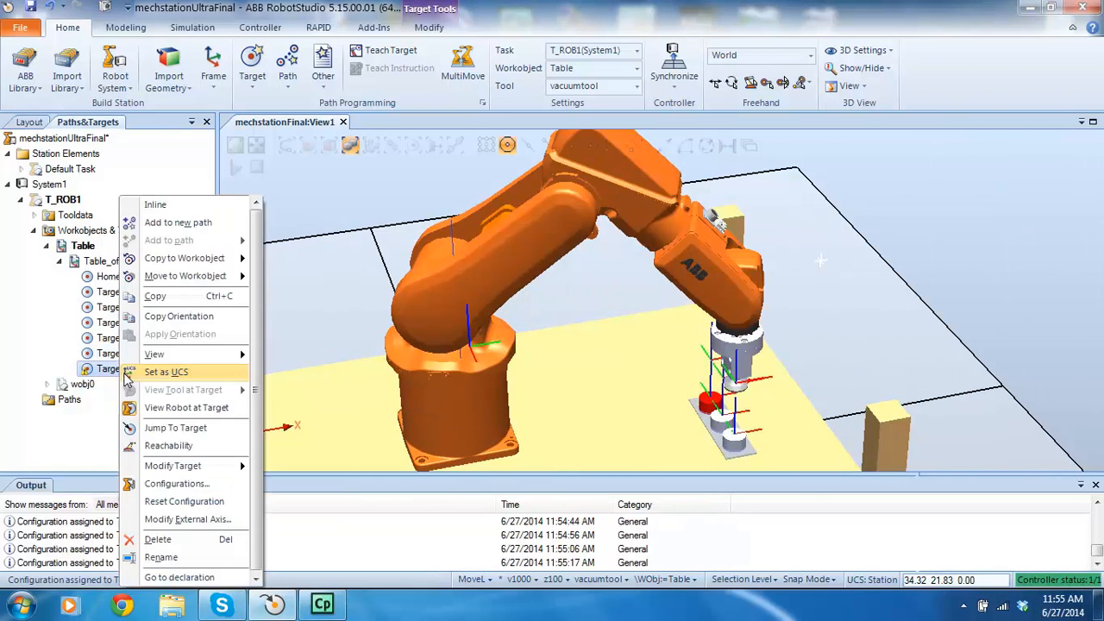
left_click(145, 486)
left_click(984, 164)
left_click(1005, 392)
left_click(1070, 392)
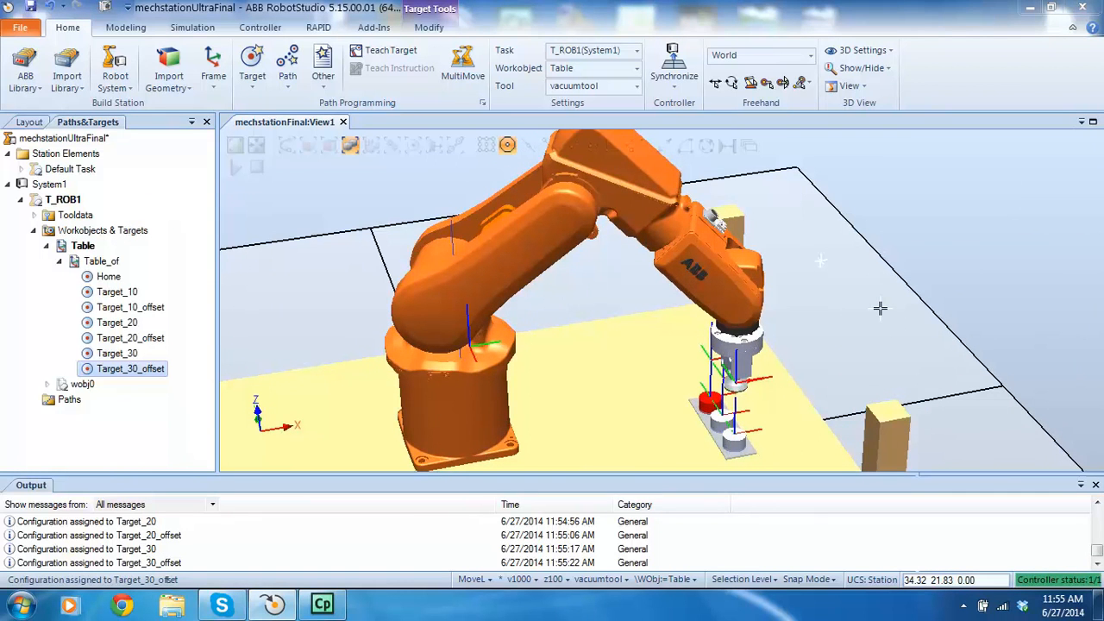
Examine the robot's poses along the pick sequence from Home to Target_10_offset, Target_10 and back to Home.
left_click(911, 253)
scroll(846, 256, "down", 1)
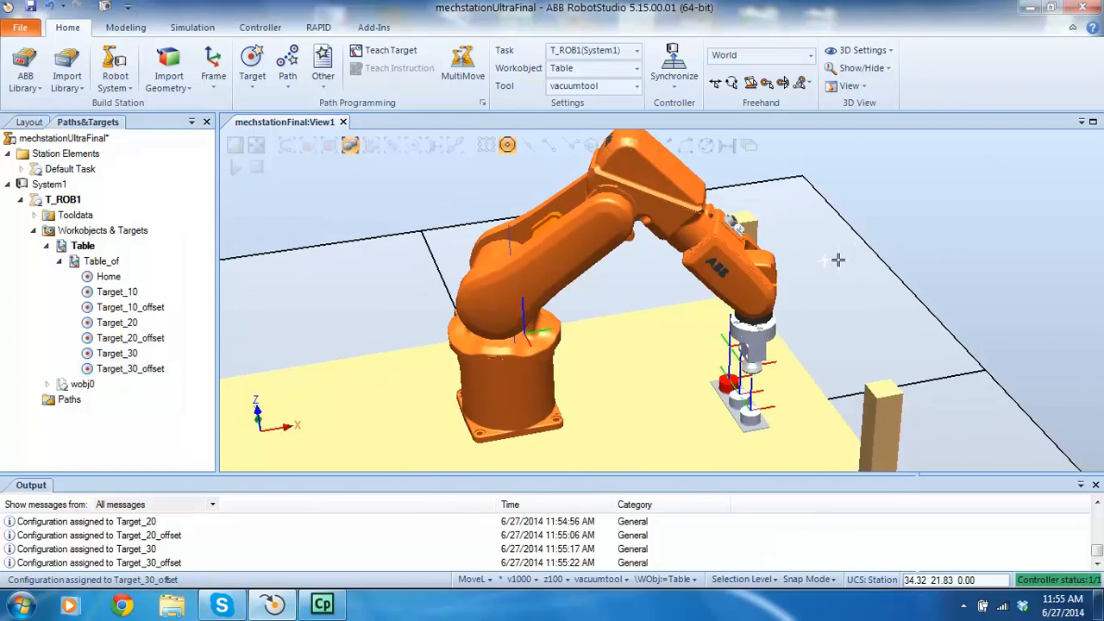
scroll(828, 277, "down", 3)
scroll(814, 461, "down", 1)
scroll(820, 445, "up", 4)
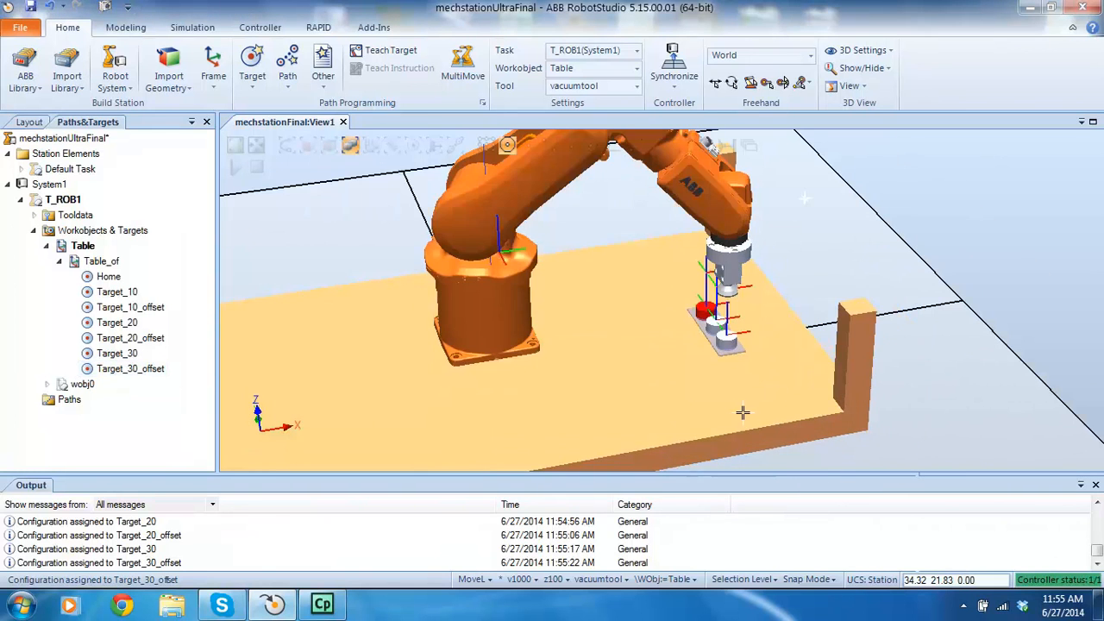
left_click(109, 277)
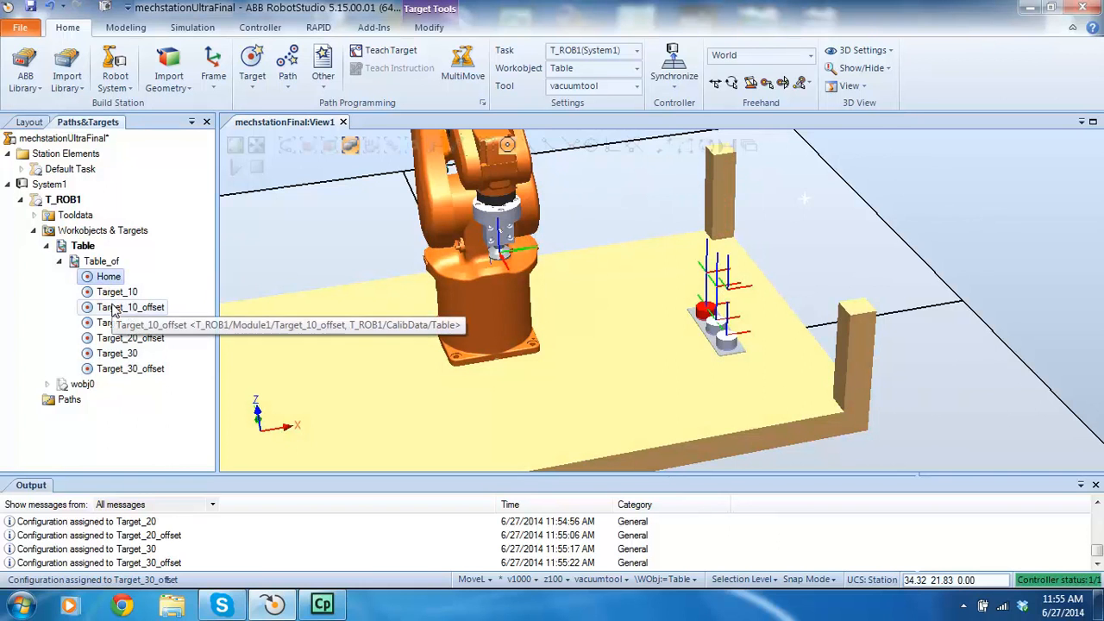
left_click(115, 309)
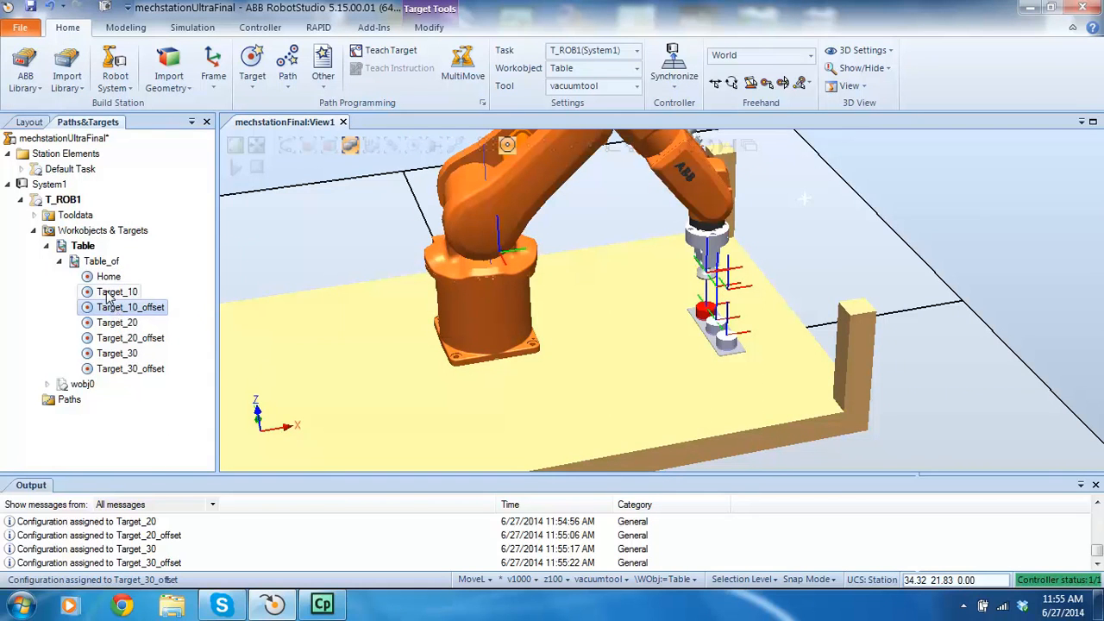
left_click(111, 294)
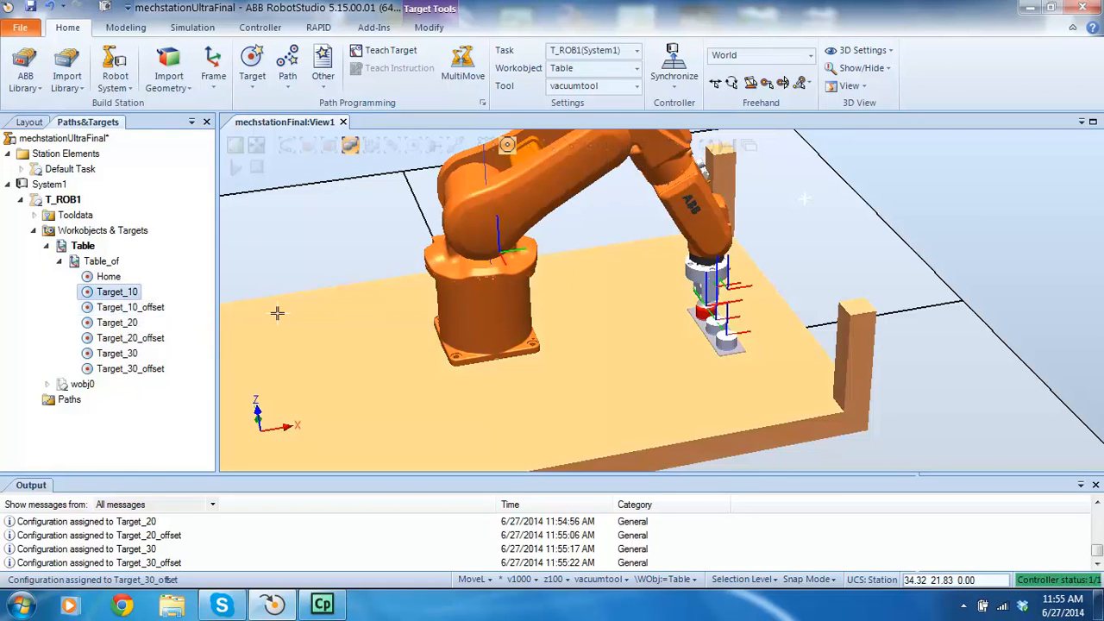
left_click(113, 309)
left_click(109, 277)
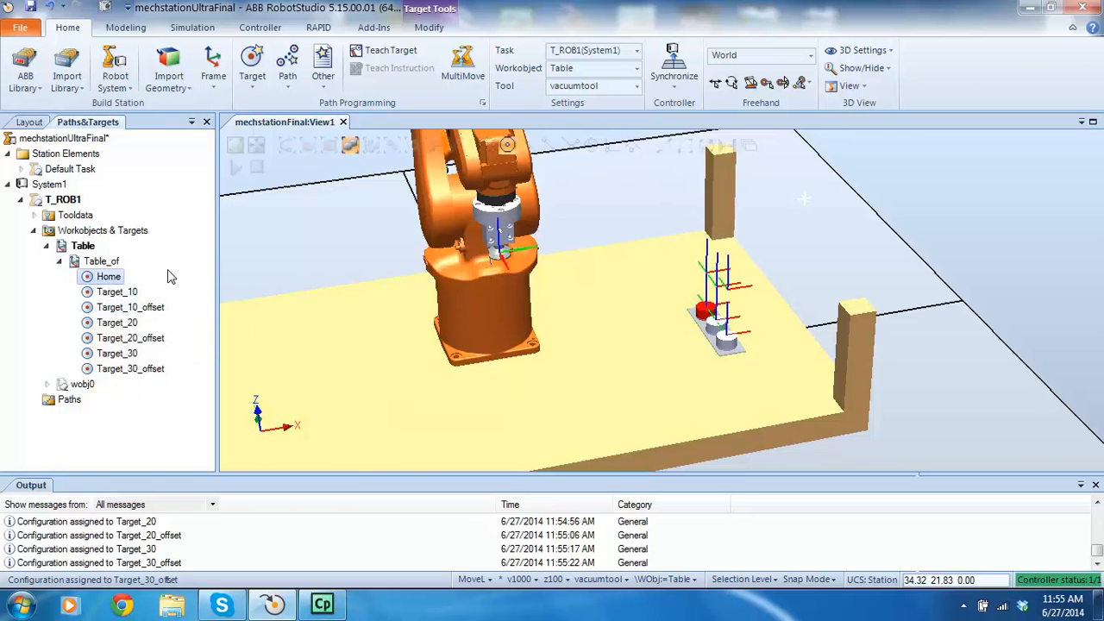
Turn off Snap Center in the graphics view.
left_click(587, 208)
scroll(587, 209, "down", 5)
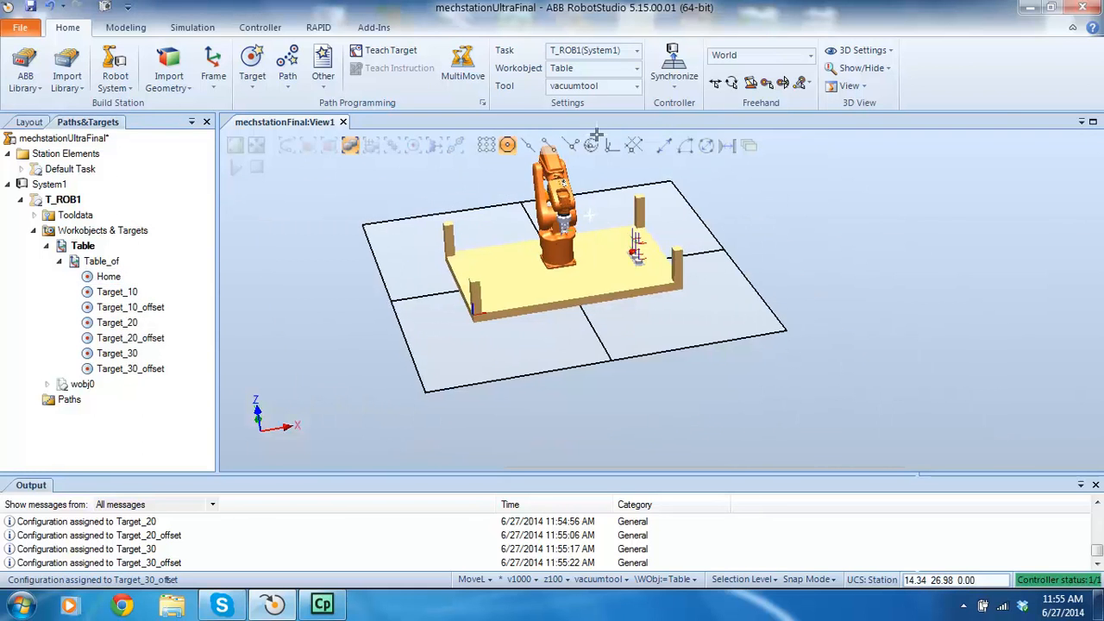
scroll(589, 249, "down", 3)
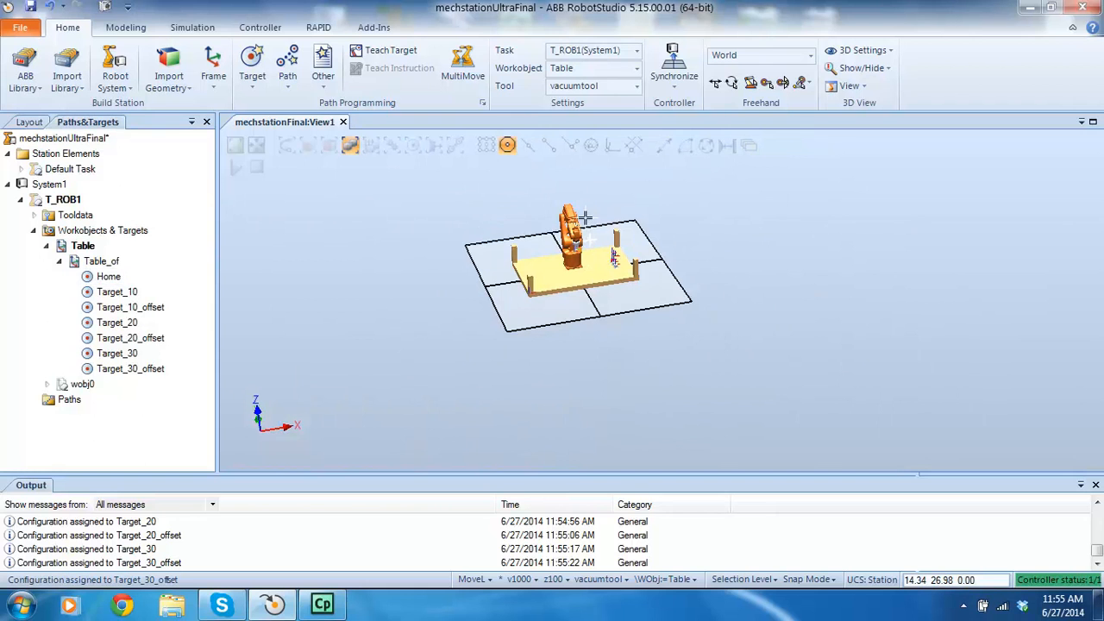
right_click(605, 212)
left_click(643, 222)
scroll(707, 305, "up", 5)
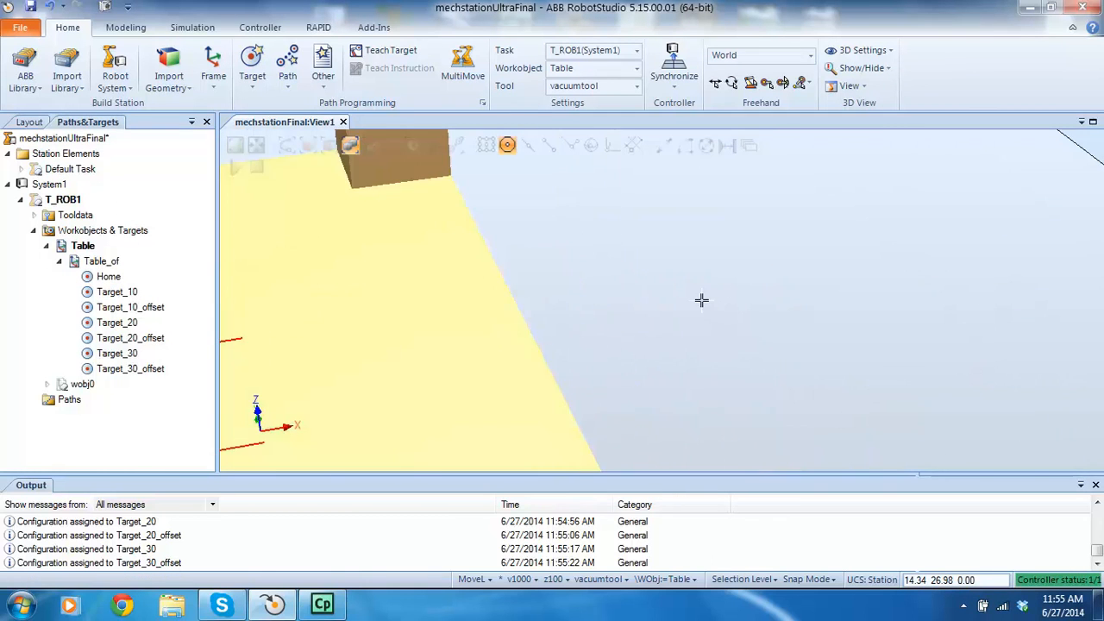
scroll(704, 302, "down", 4)
left_click(509, 148)
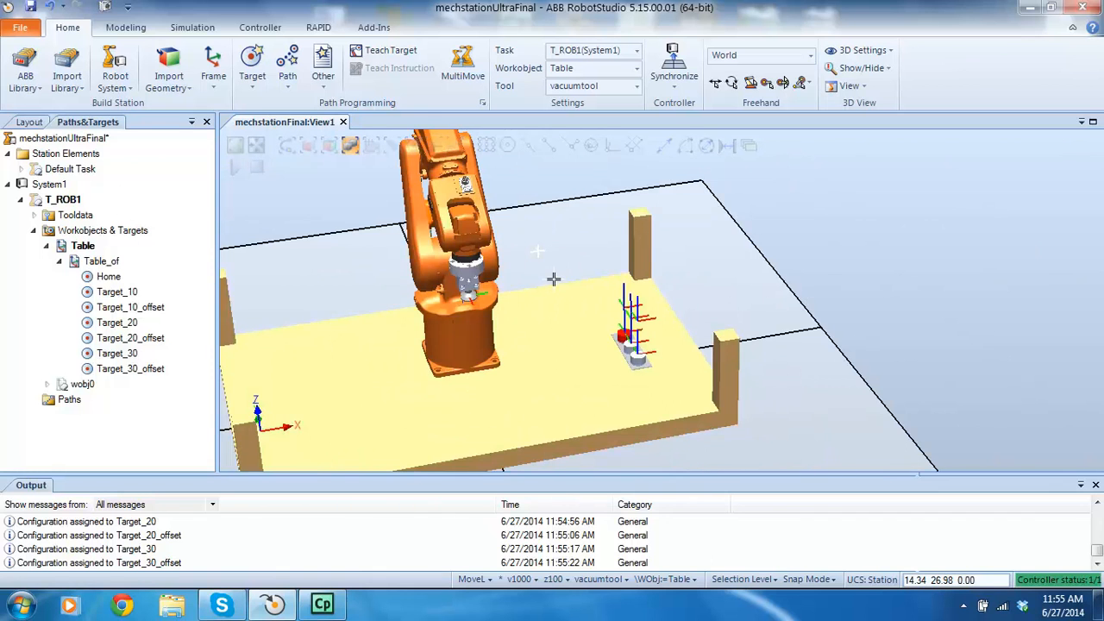
scroll(555, 278, "down", 2)
scroll(460, 201, "up", 3)
scroll(460, 203, "down", 1)
left_click_drag(479, 262, 510, 247, "ctrl+shift")
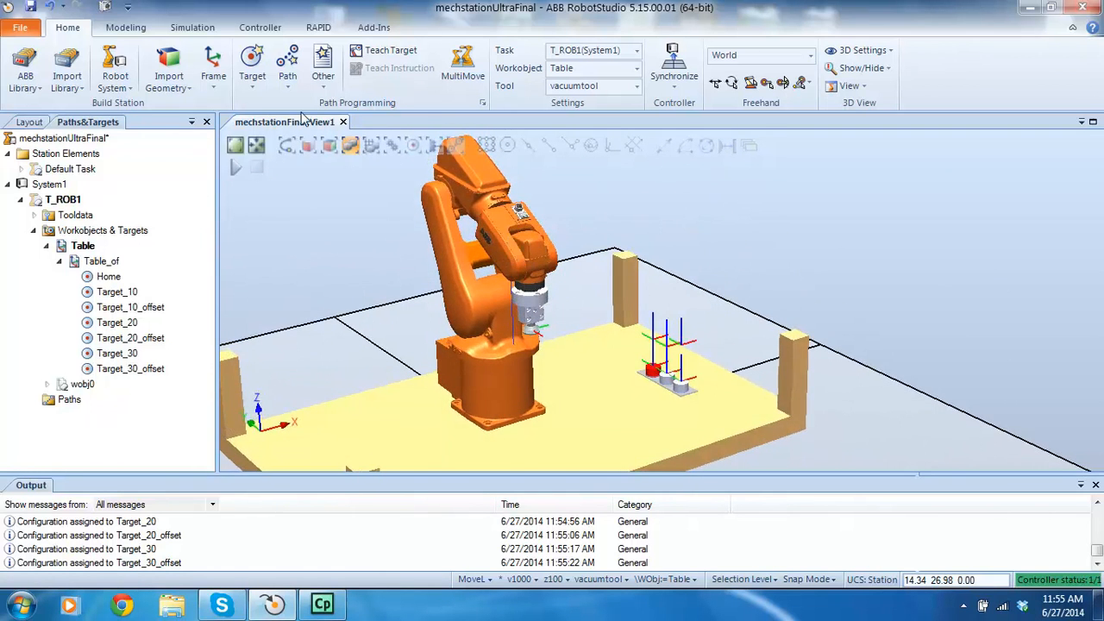
Create an empty path and add MoveL instructions to it for Home, Target_10_offset and Target_10, in that order.
left_click(292, 86)
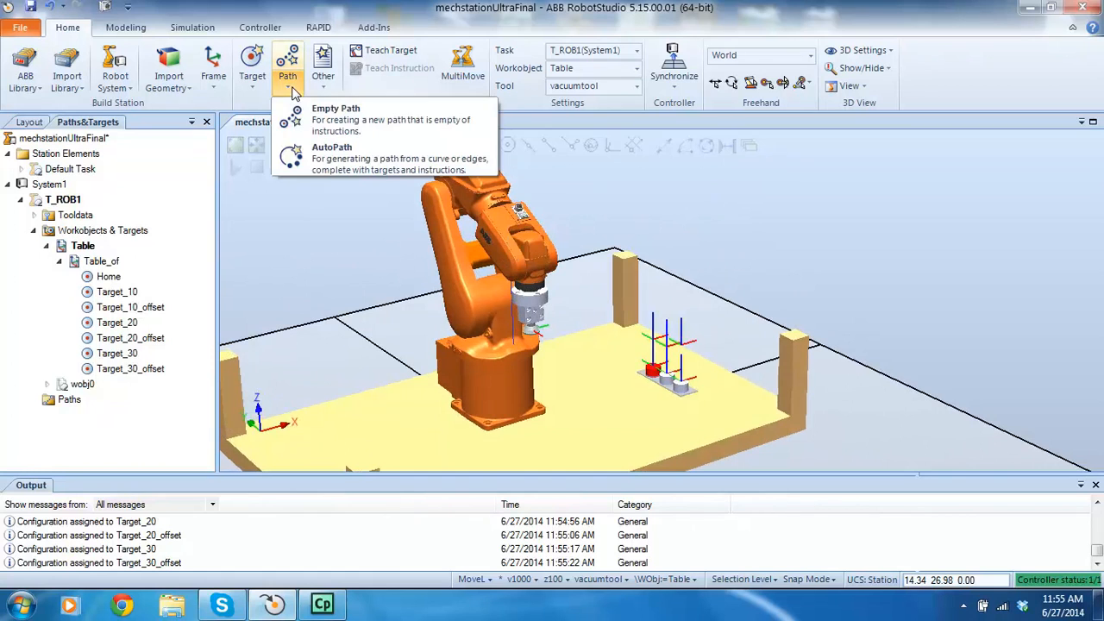
left_click(321, 121)
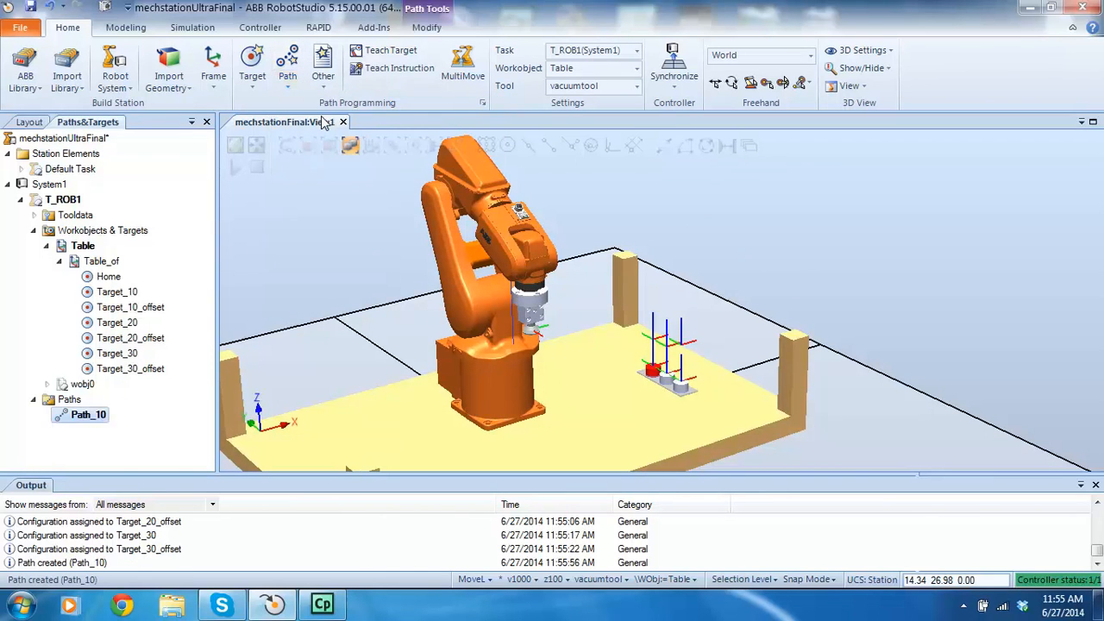
left_click(105, 277)
left_click_drag(99, 295, 86, 416)
left_click_drag(144, 312, 86, 416)
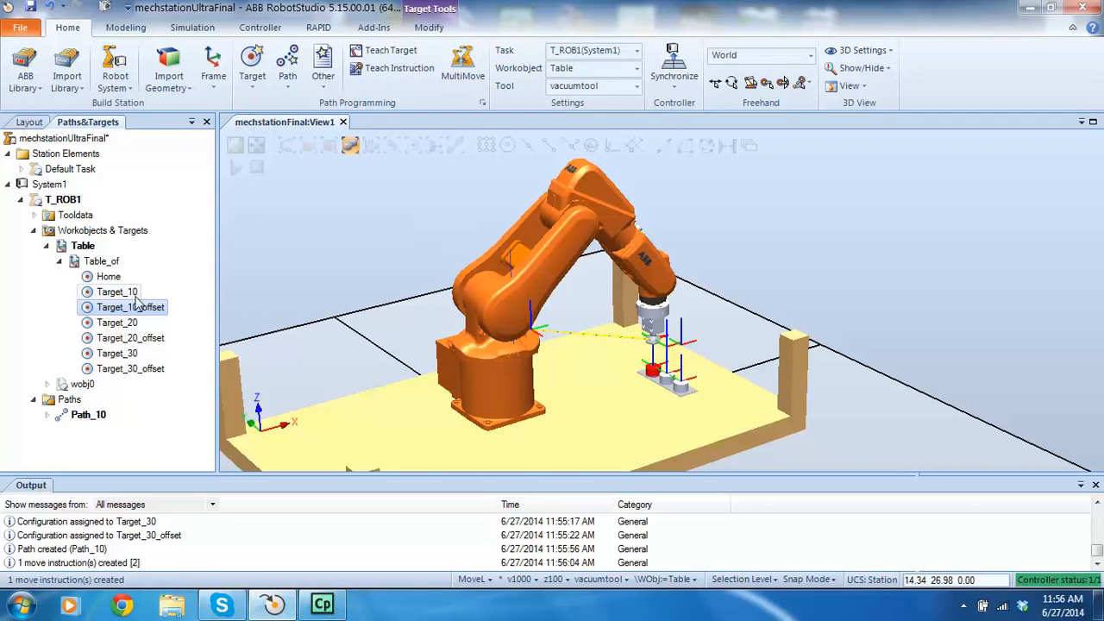
left_click(118, 292)
left_click_drag(123, 297, 86, 415)
left_click(47, 415)
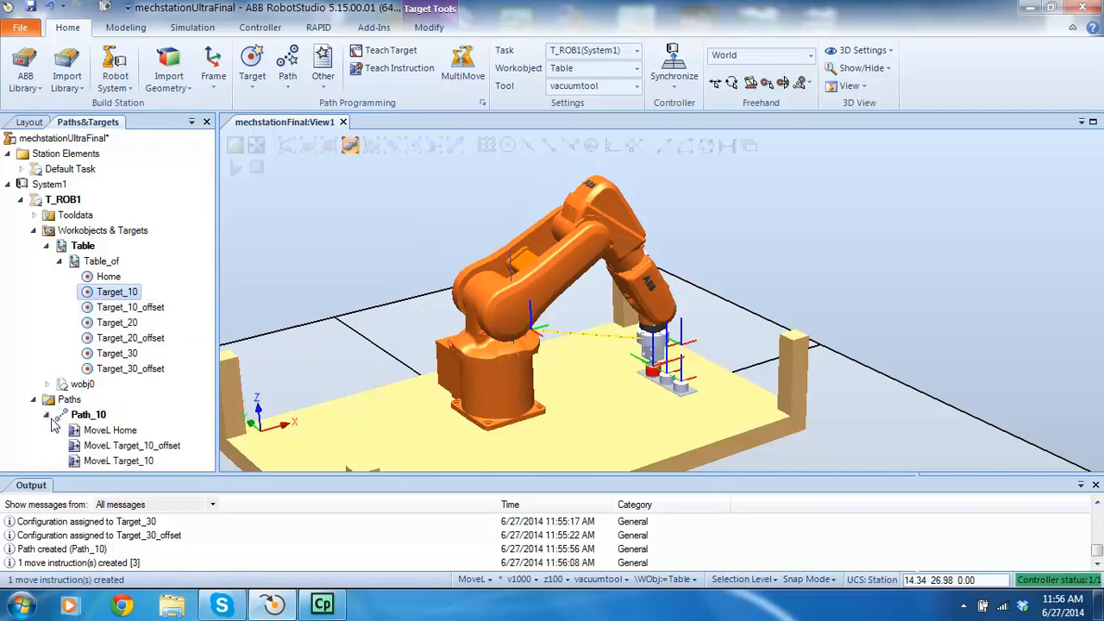
Make more room for the path tree and check the robot's pose at each MoveL instruction in Path_10.
left_click_drag(181, 472, 172, 502)
left_click(115, 434)
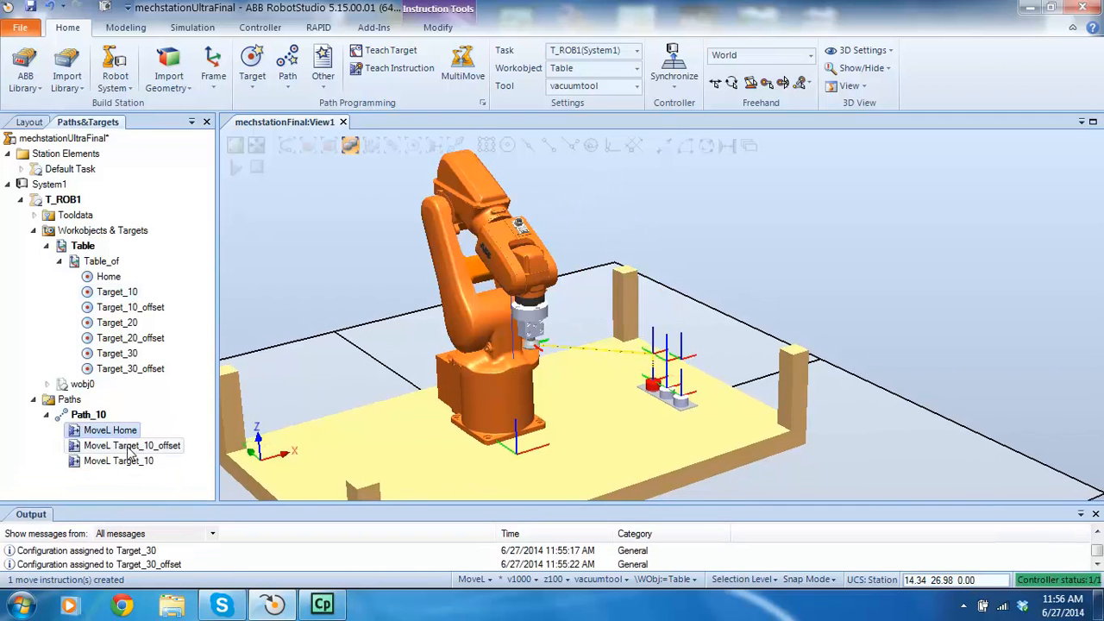
left_click(129, 450)
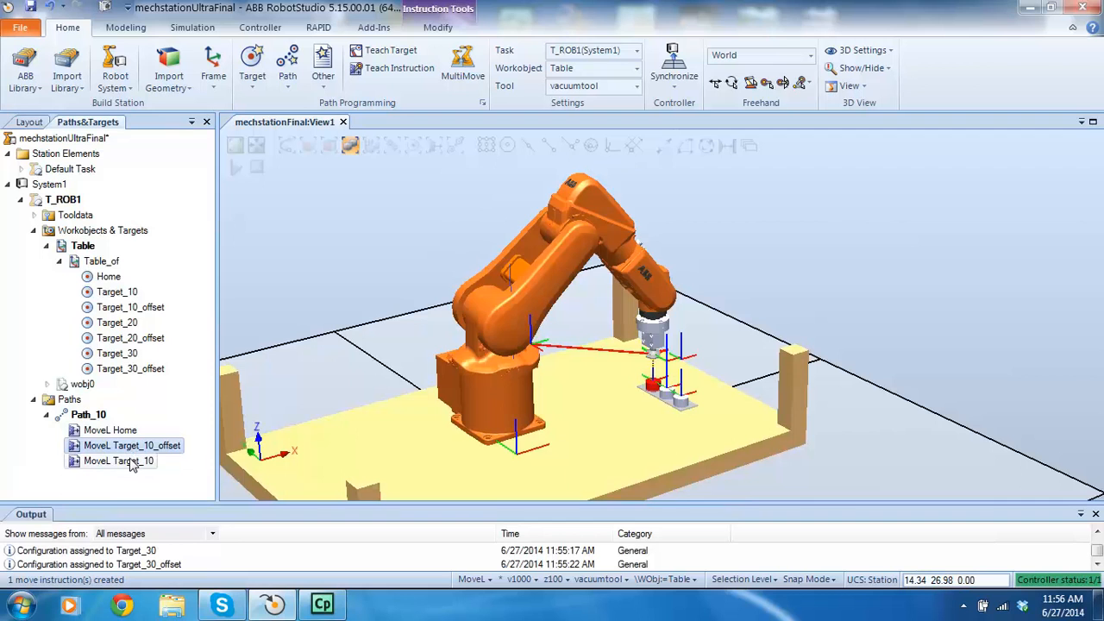
left_click(130, 461)
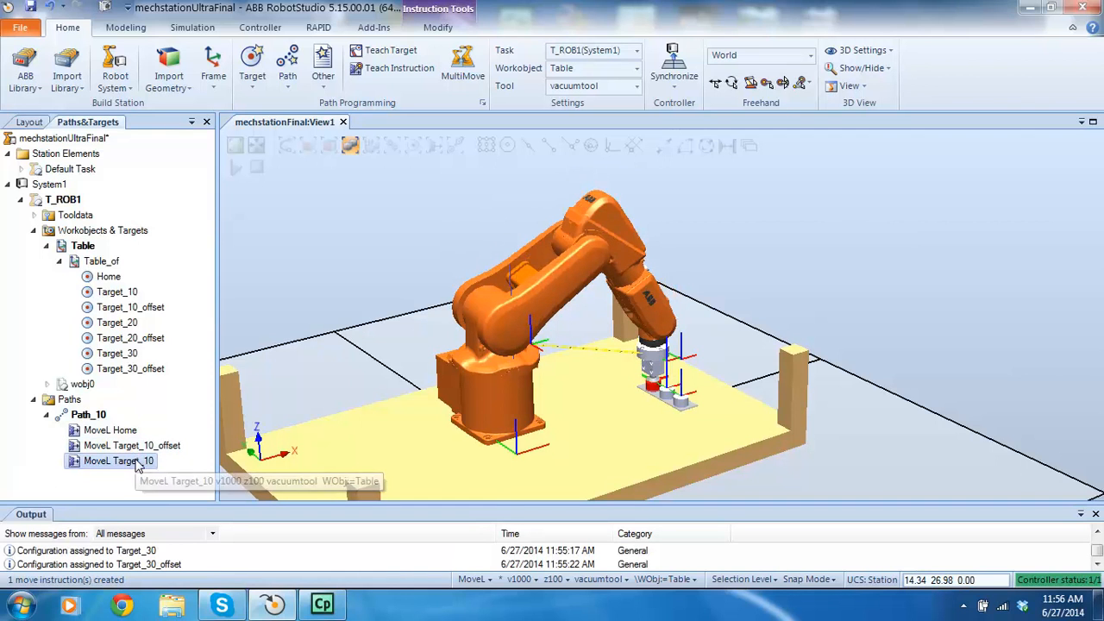
left_click(140, 446)
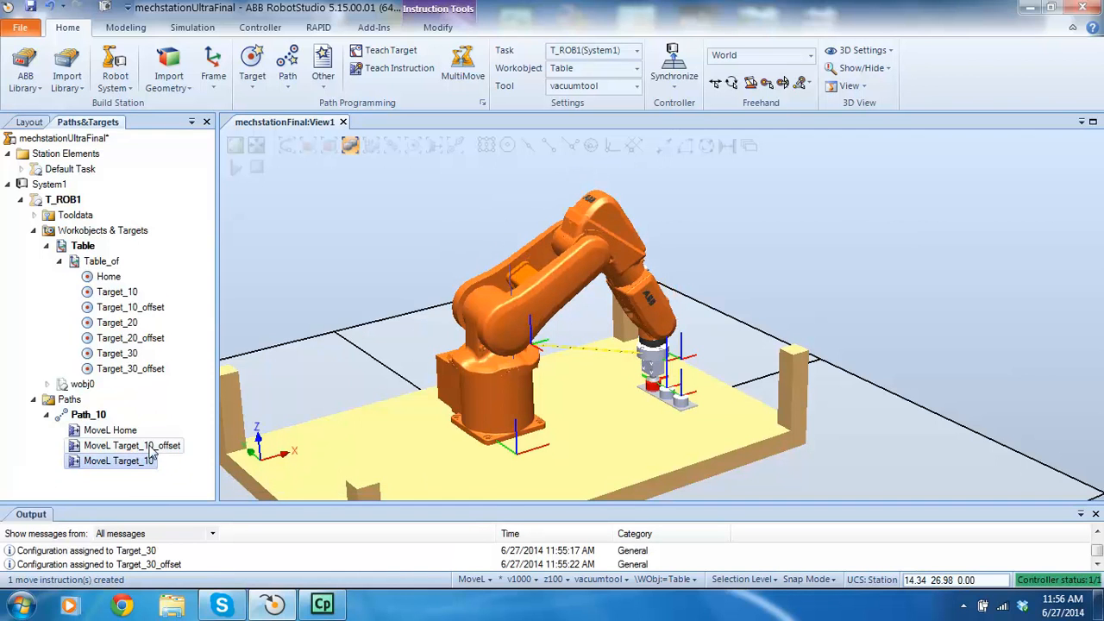
Extend Path_10 with MoveL instructions for Target_10_offset and Home after the MoveL Target_10 instruction.
left_click_drag(135, 436, 136, 462)
left_click_drag(109, 276, 121, 477)
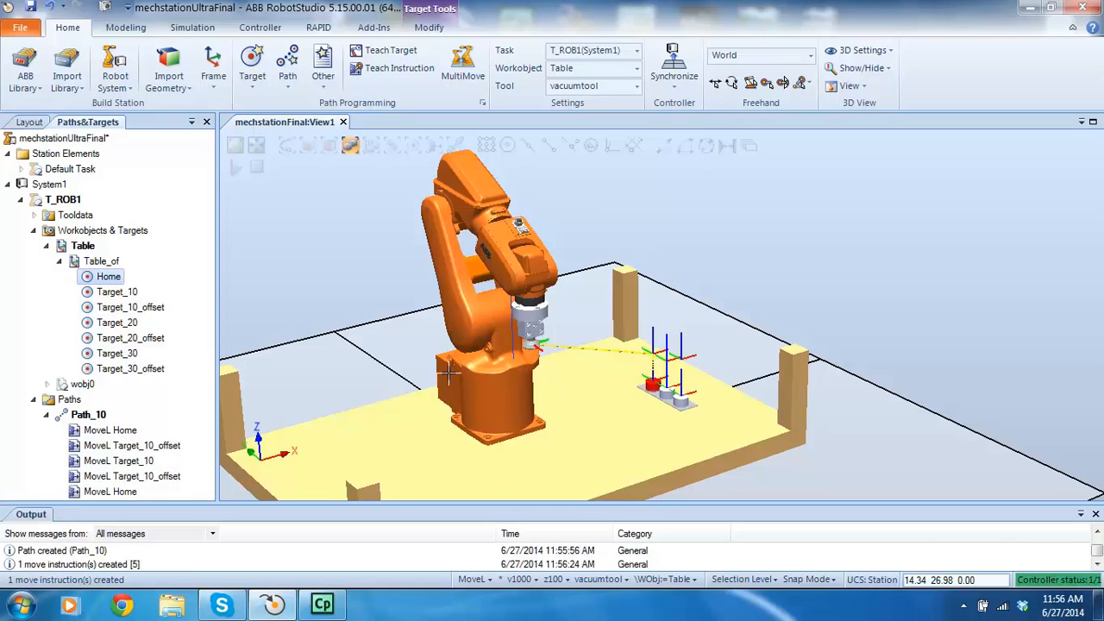
left_click(639, 292)
Apply Auto Configuration to Path_10 and move the robot along the path.
scroll(636, 383, "up", 5)
scroll(642, 340, "down", 1)
scroll(642, 340, "down", 5)
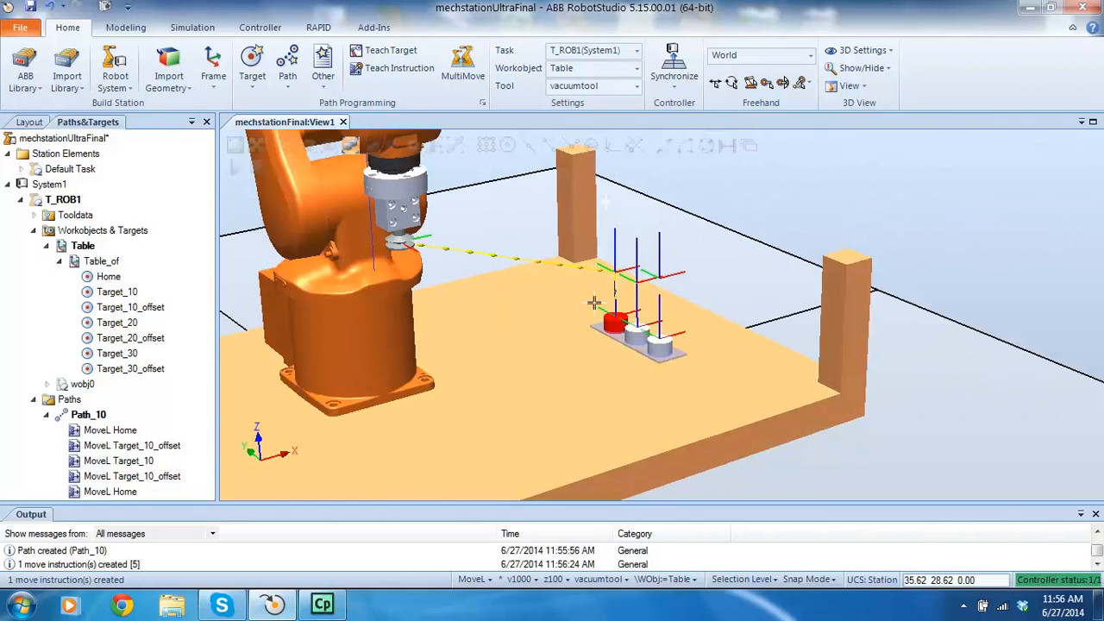
scroll(541, 326, "down", 2)
scroll(536, 226, "up", 1)
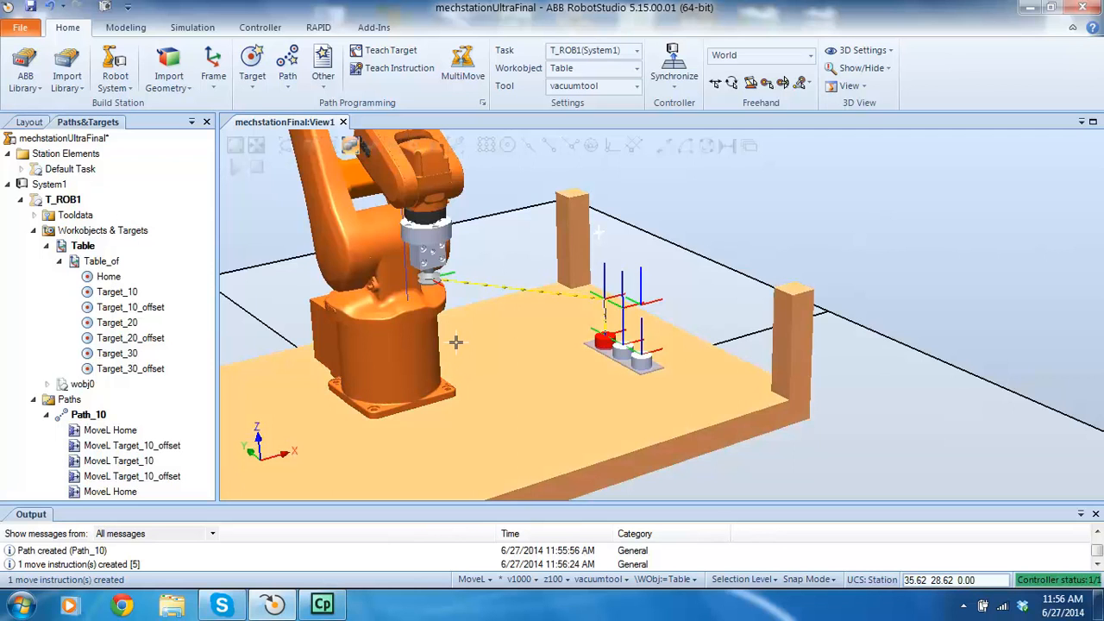
right_click(83, 418)
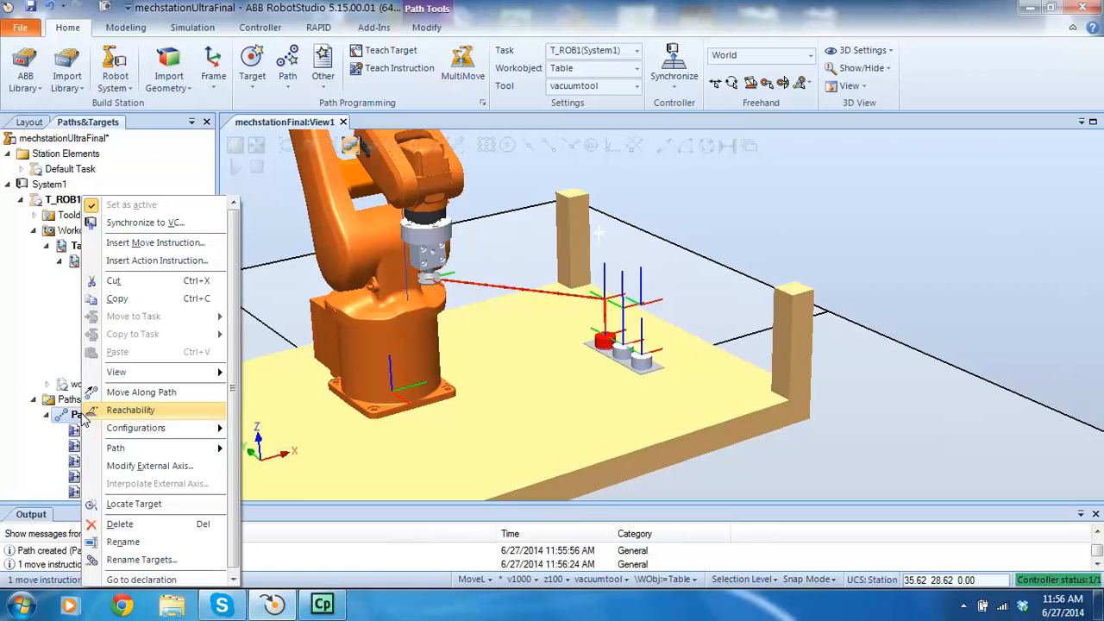
mouse_move(124, 431)
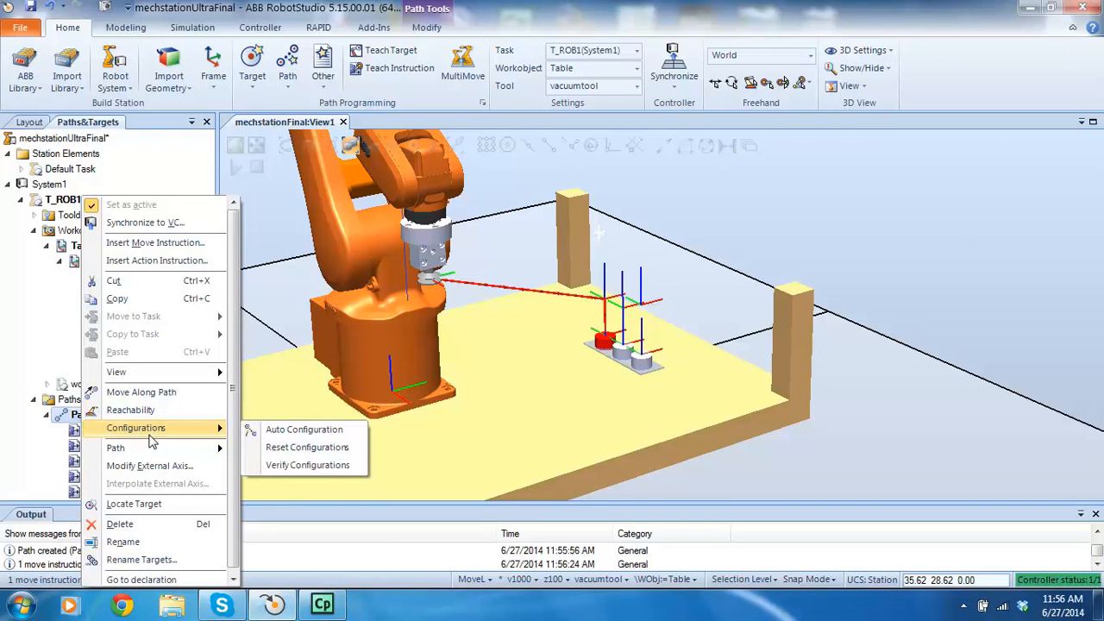
left_click(291, 433)
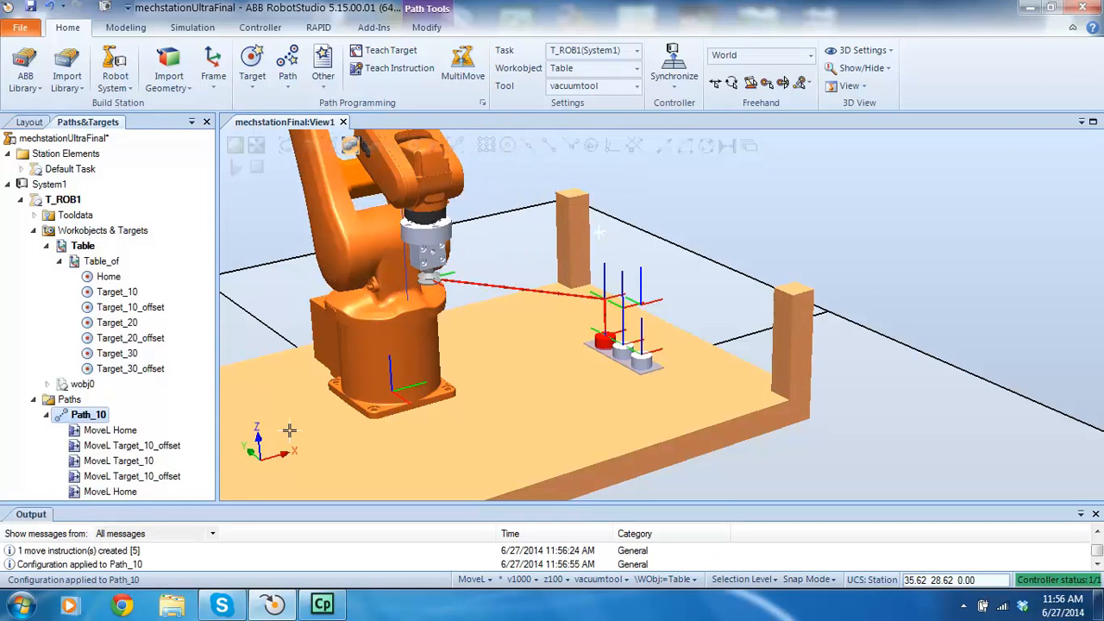
right_click(84, 417)
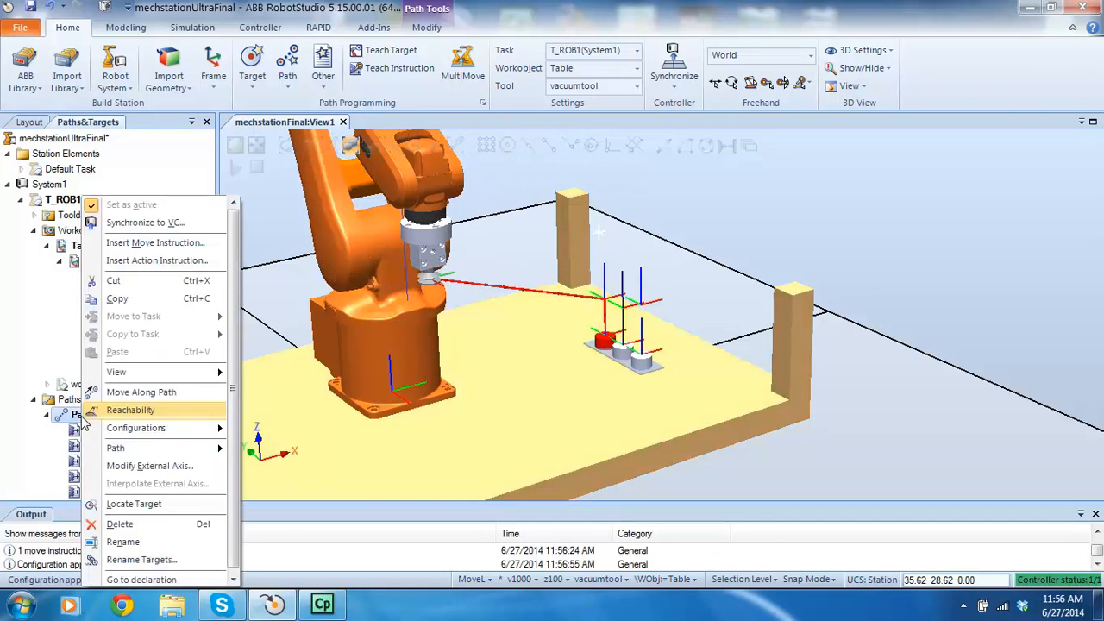
left_click(120, 395)
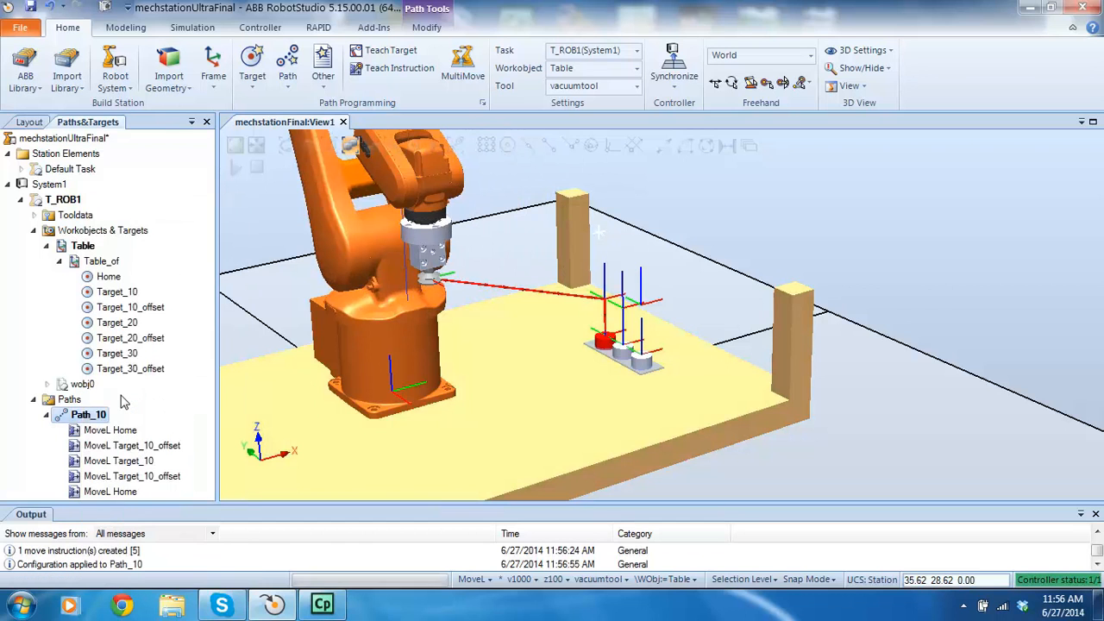
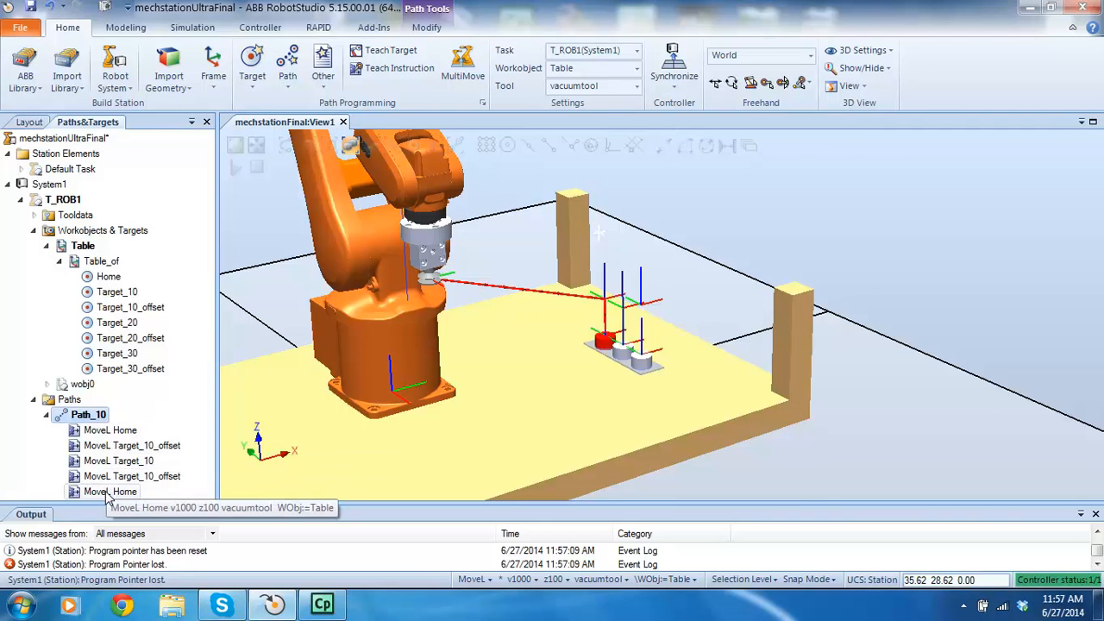
Change the motion type of the first Target_10_offset instruction in Path_10 to Joint.
left_click(112, 445)
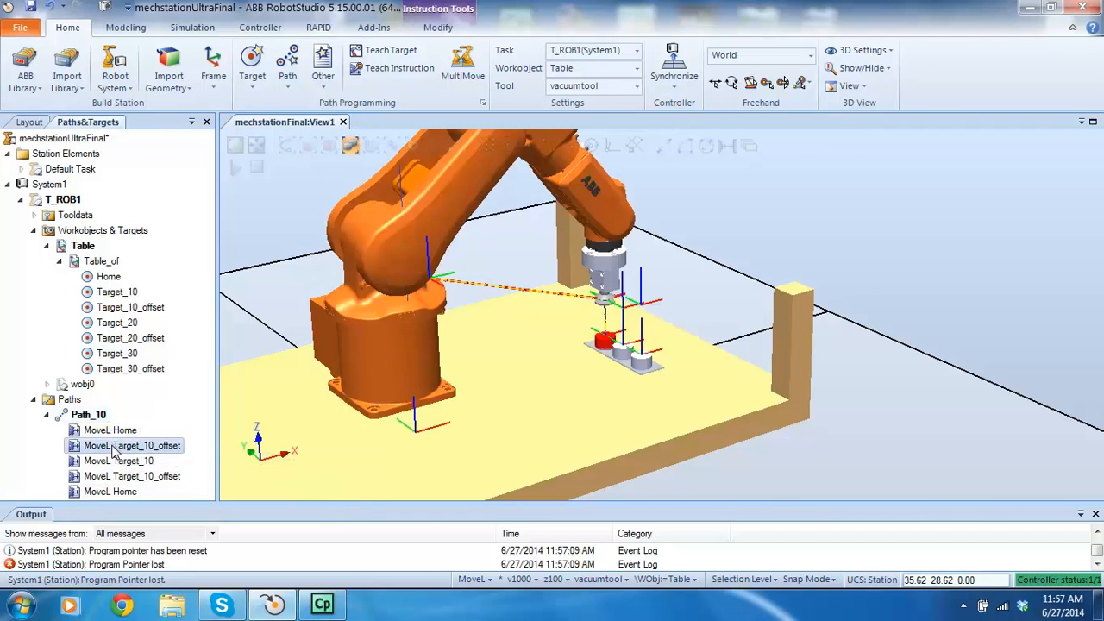
left_click(106, 431)
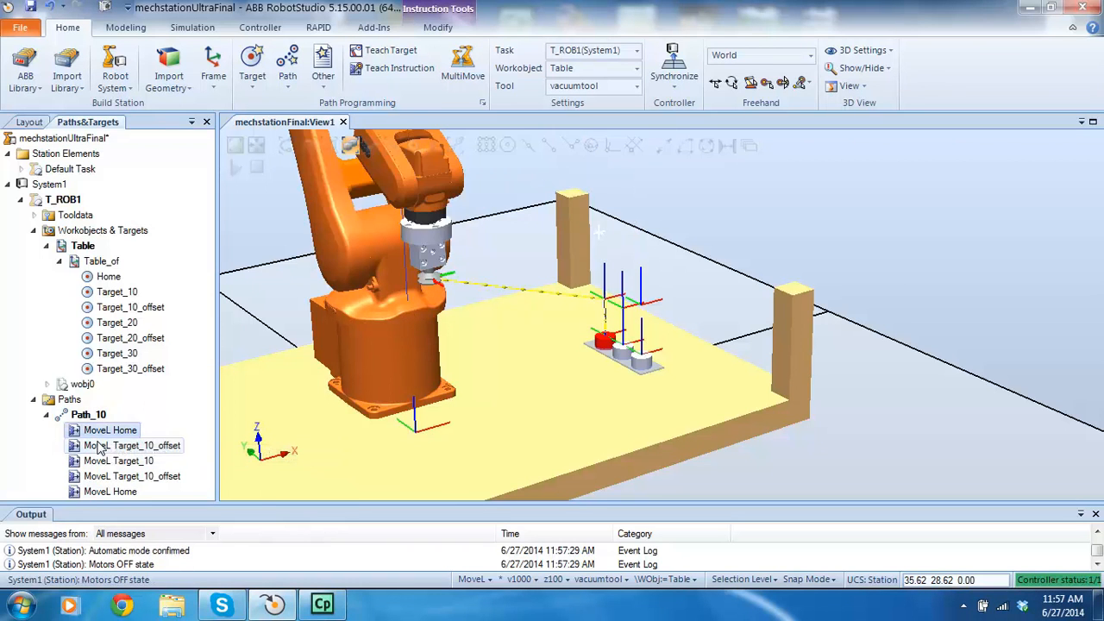
left_click(99, 445)
right_click(99, 448)
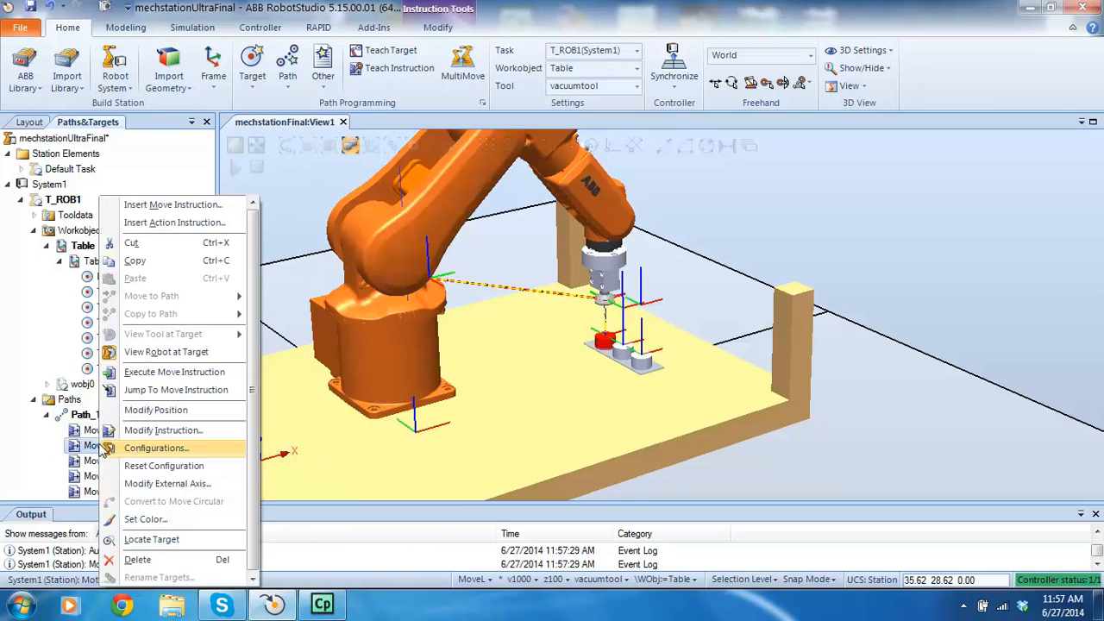
left_click(168, 430)
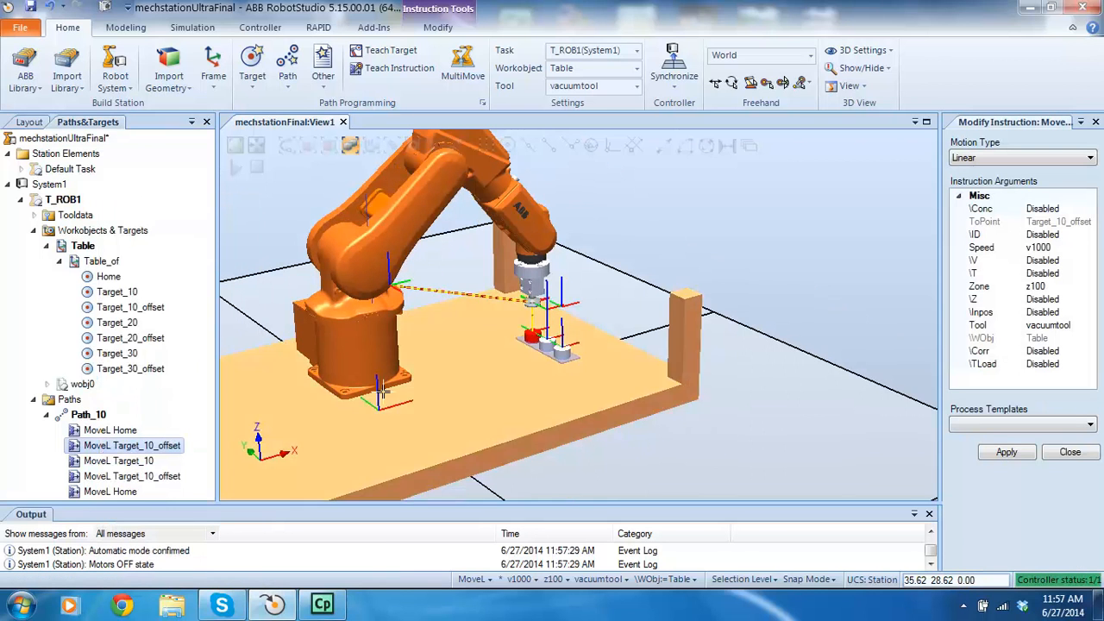
left_click(1076, 164)
left_click(1031, 171)
left_click(1006, 452)
left_click(1067, 452)
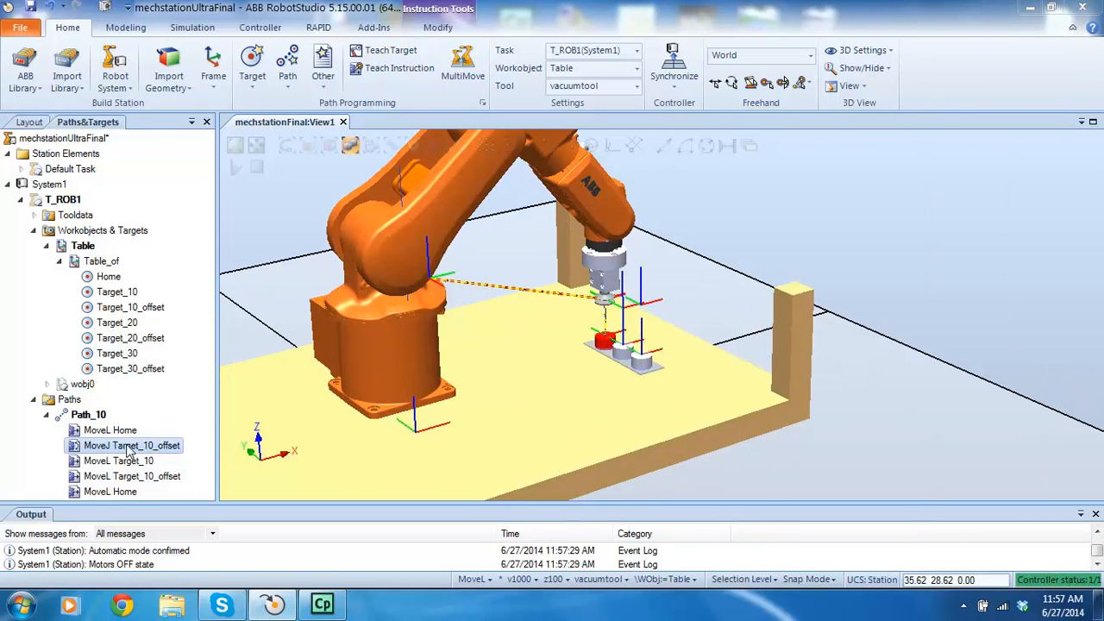
Reapply Auto Configuration to Path_10 and run the robot along it with the joint move included.
right_click(88, 415)
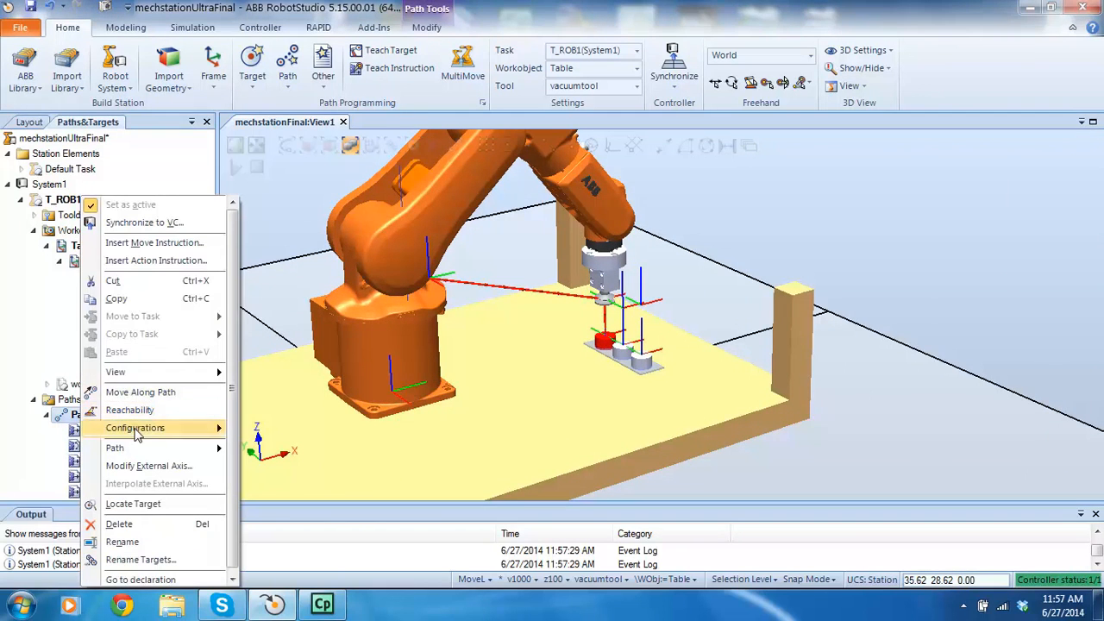
mouse_move(138, 433)
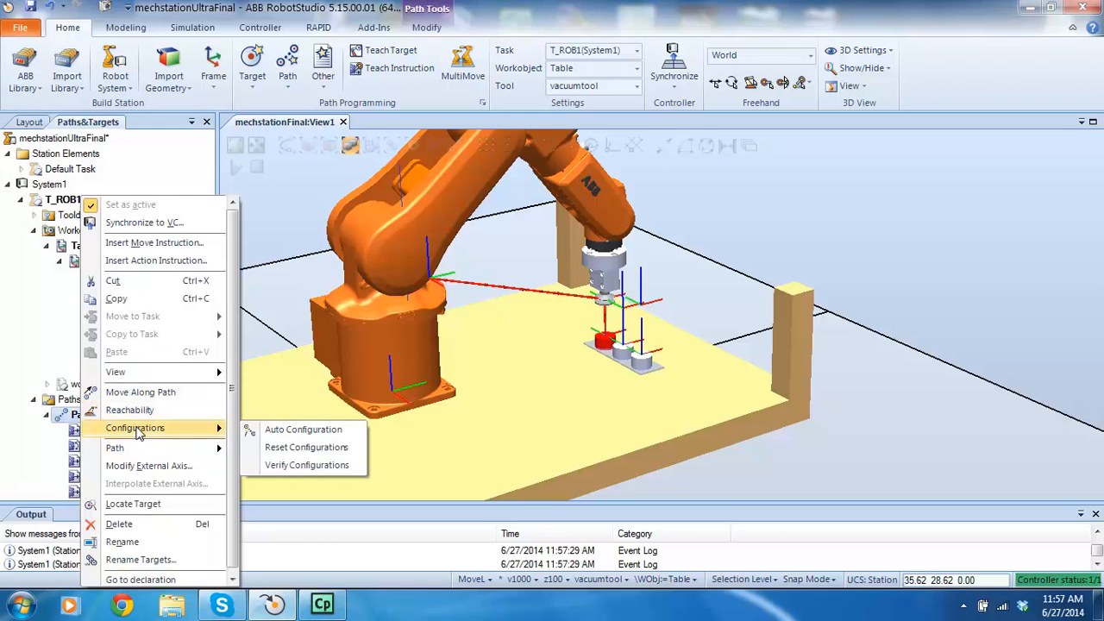
left_click(284, 429)
right_click(101, 415)
left_click(138, 402)
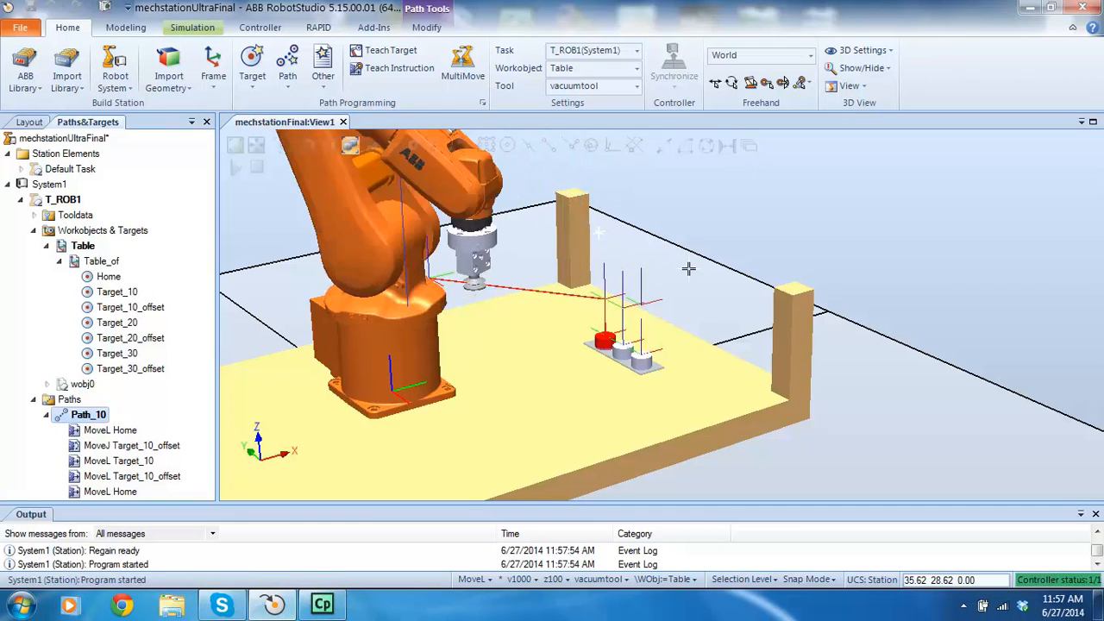
Offset the position of Target_30_offset by -1 in along its local Z axis.
left_click_drag(661, 252, 371, 201, "ctrl+shift")
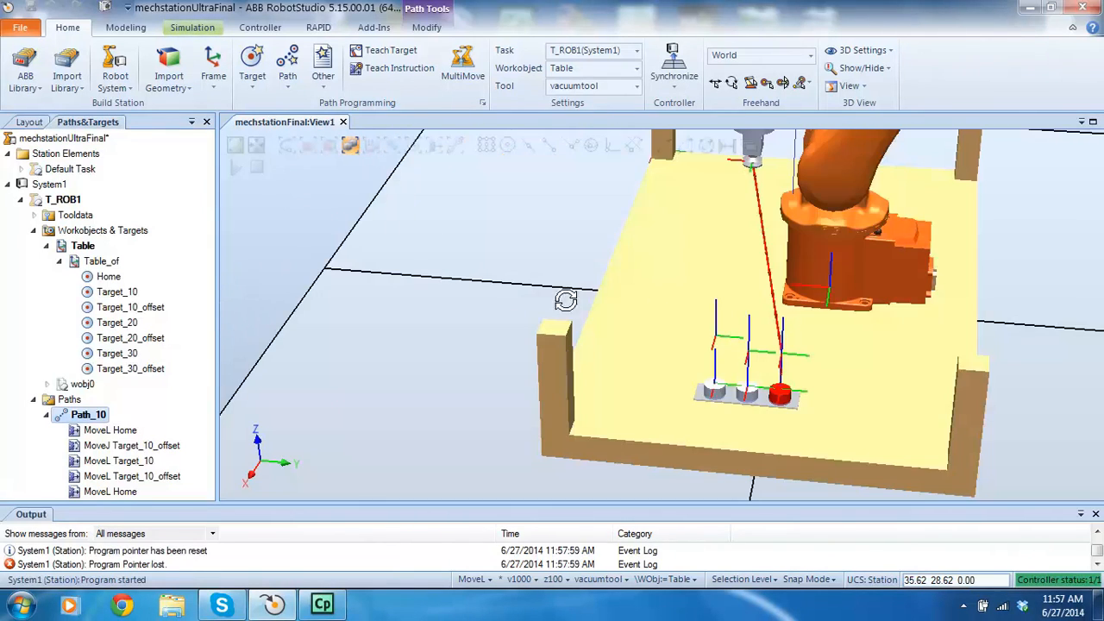
left_click_drag(604, 271, 807, 281, "ctrl+shift")
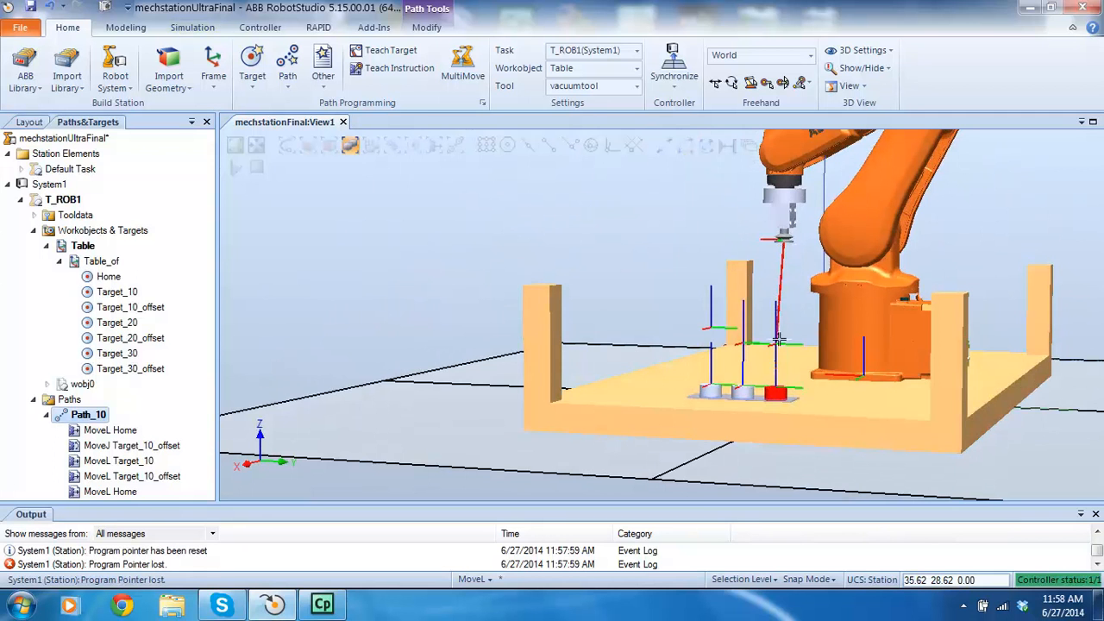
left_click_drag(779, 335, 797, 369, "ctrl+shift")
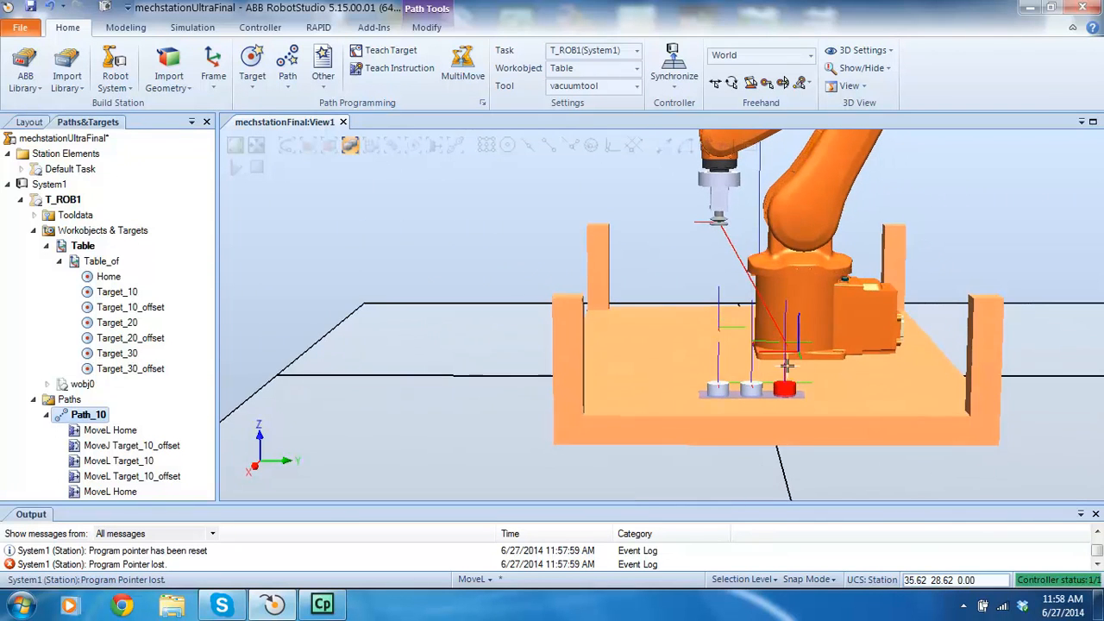
scroll(785, 358, "up", 5)
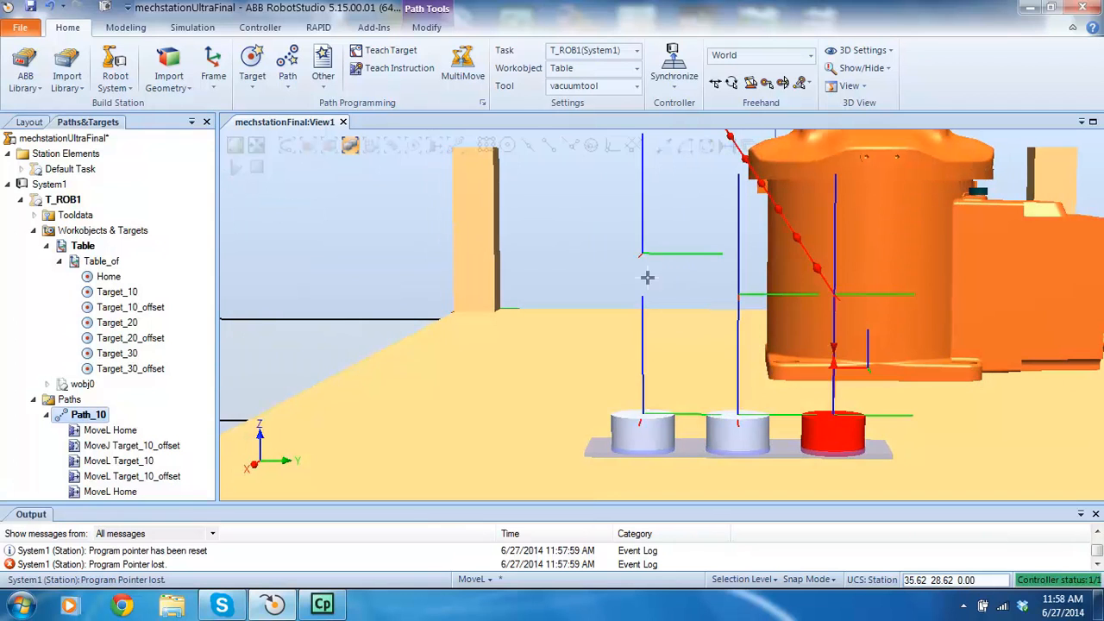
left_click(129, 368)
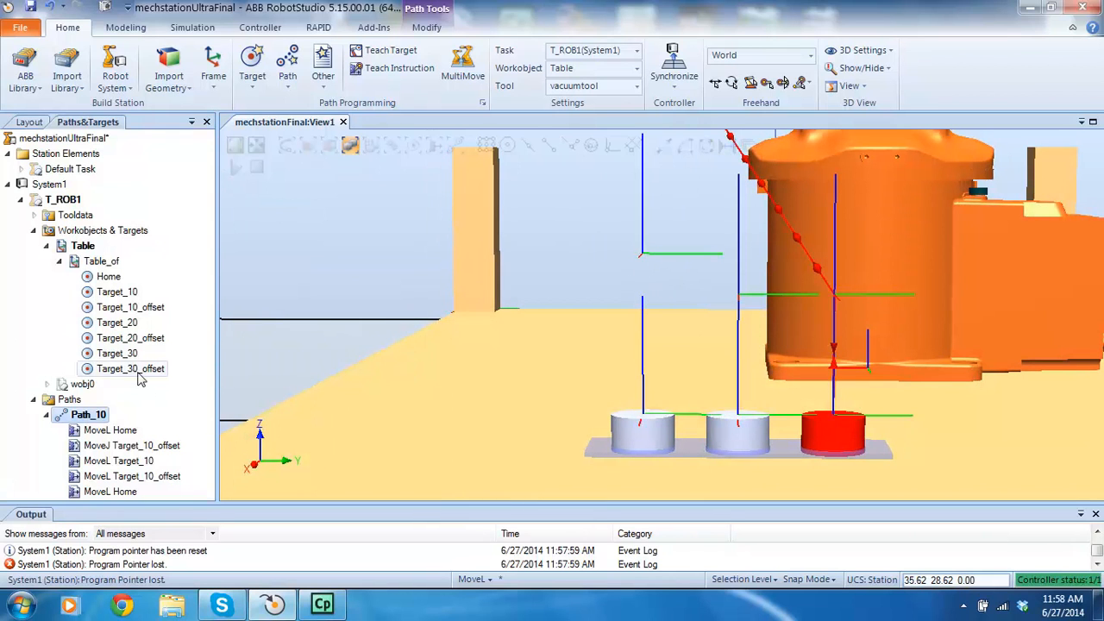
right_click(141, 371)
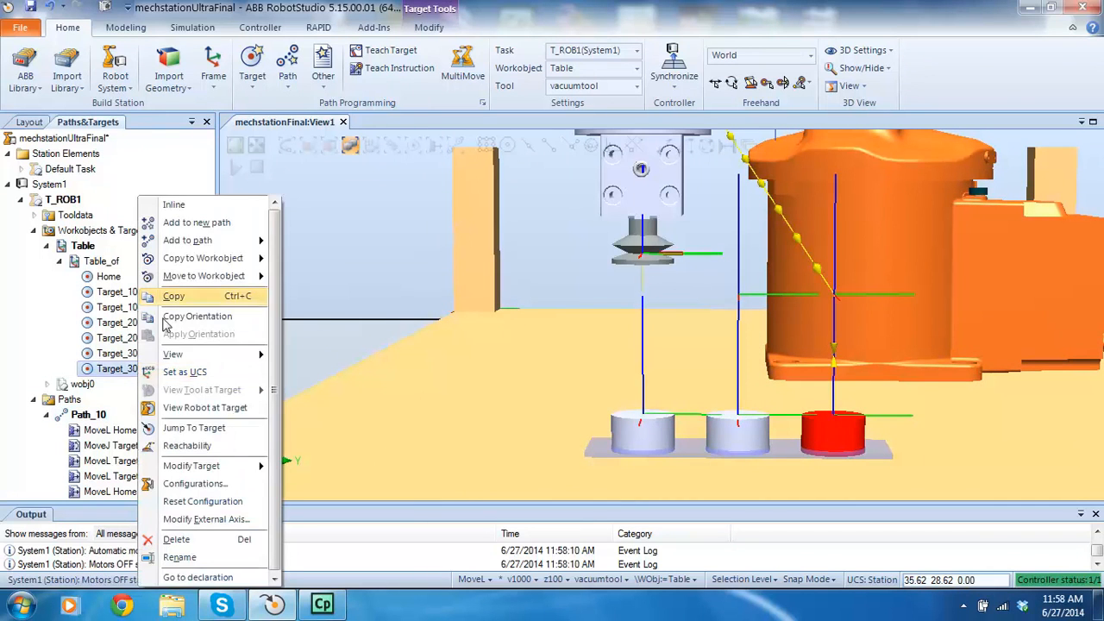
mouse_move(194, 466)
left_click(336, 468)
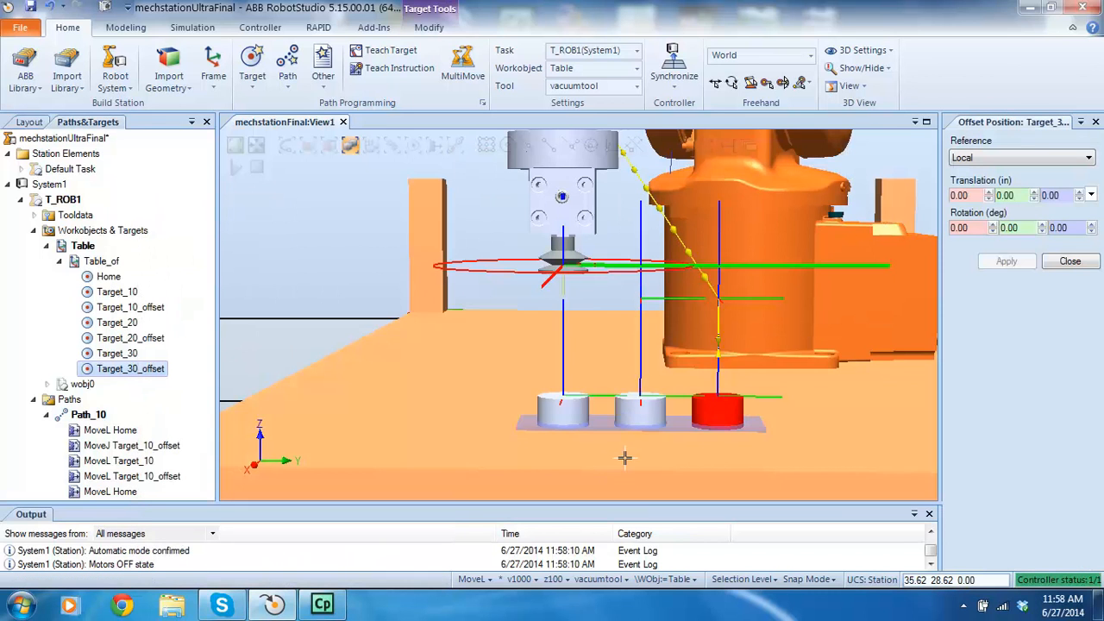
left_click(1079, 198)
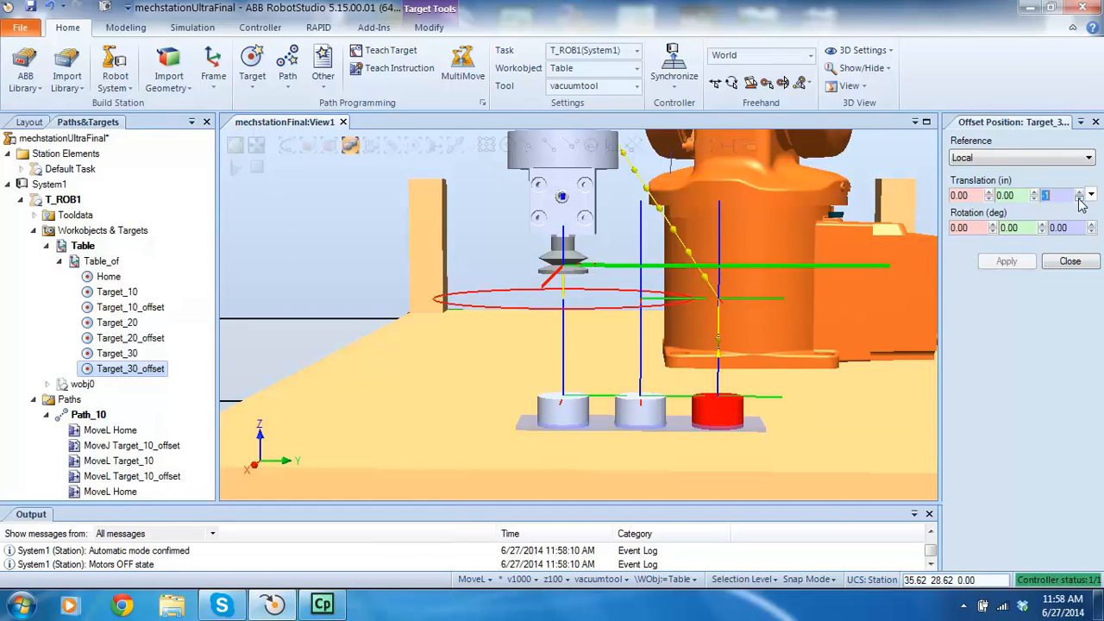
left_click(1005, 262)
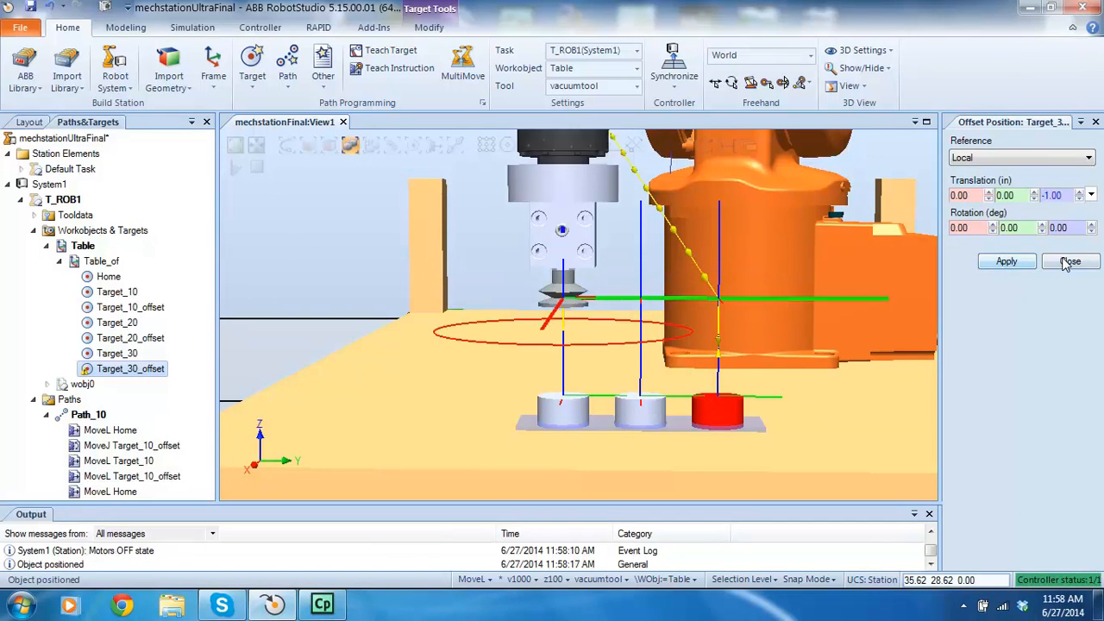
left_click(1070, 261)
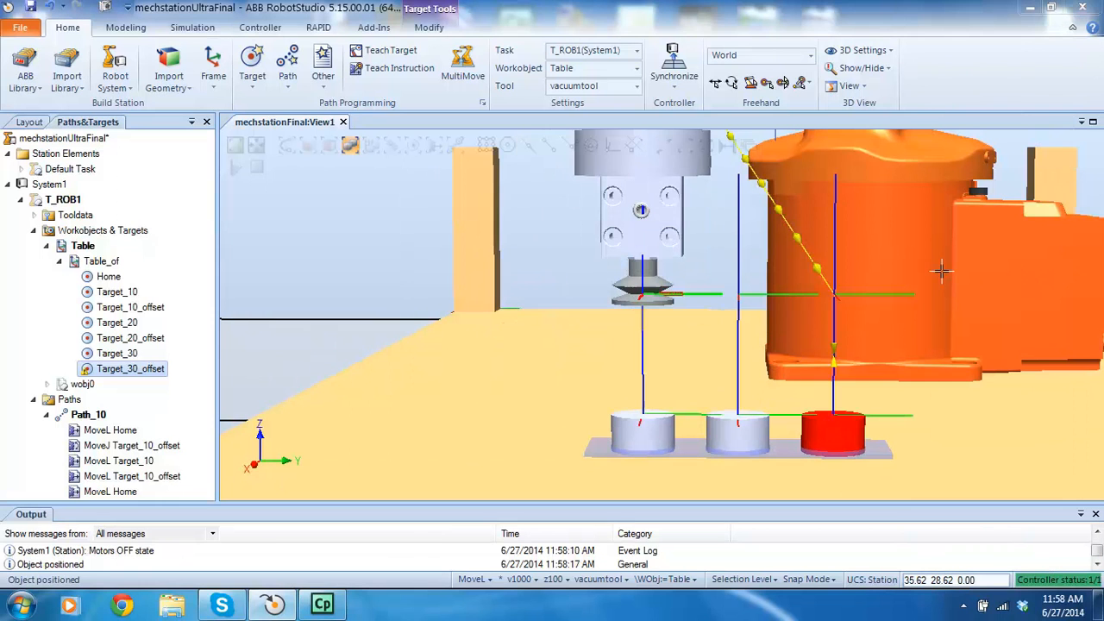
Assign configuration Cfg1 (0,-1,-1,0) to Target_30_offset.
right_click(125, 369)
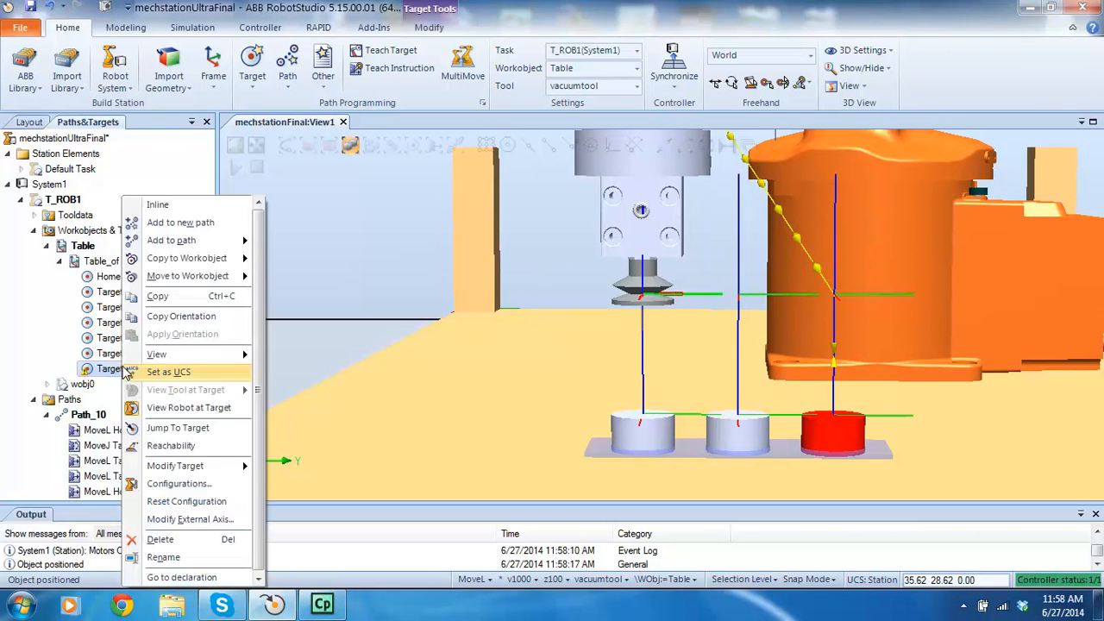
left_click(177, 484)
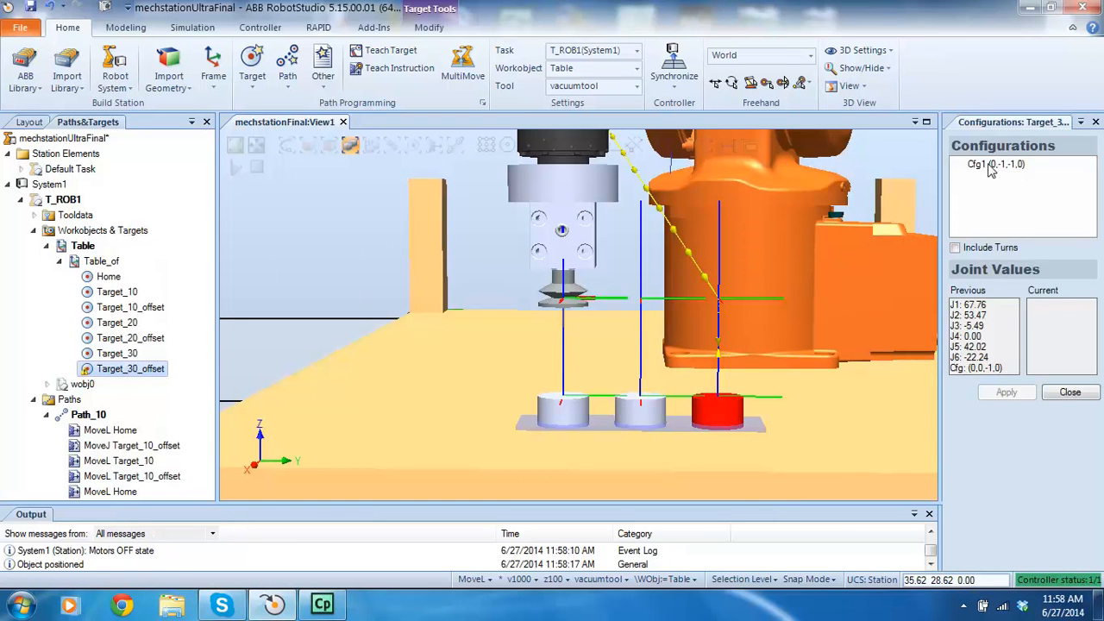
left_click(992, 164)
left_click(1005, 391)
left_click(1069, 391)
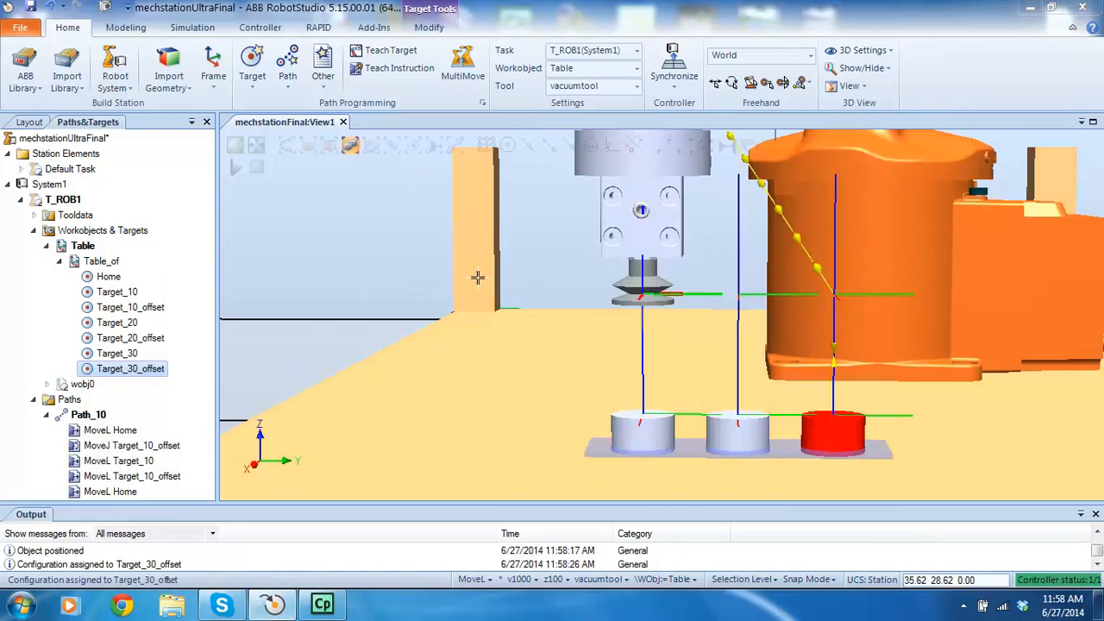
Run the robot along Path_10 once more and examine its motion between Home and the red puck.
scroll(603, 298, "down", 3)
scroll(604, 298, "down", 2)
scroll(660, 225, "up", 5)
left_click_drag(627, 356, 595, 351, "ctrl+shift")
right_click(88, 416)
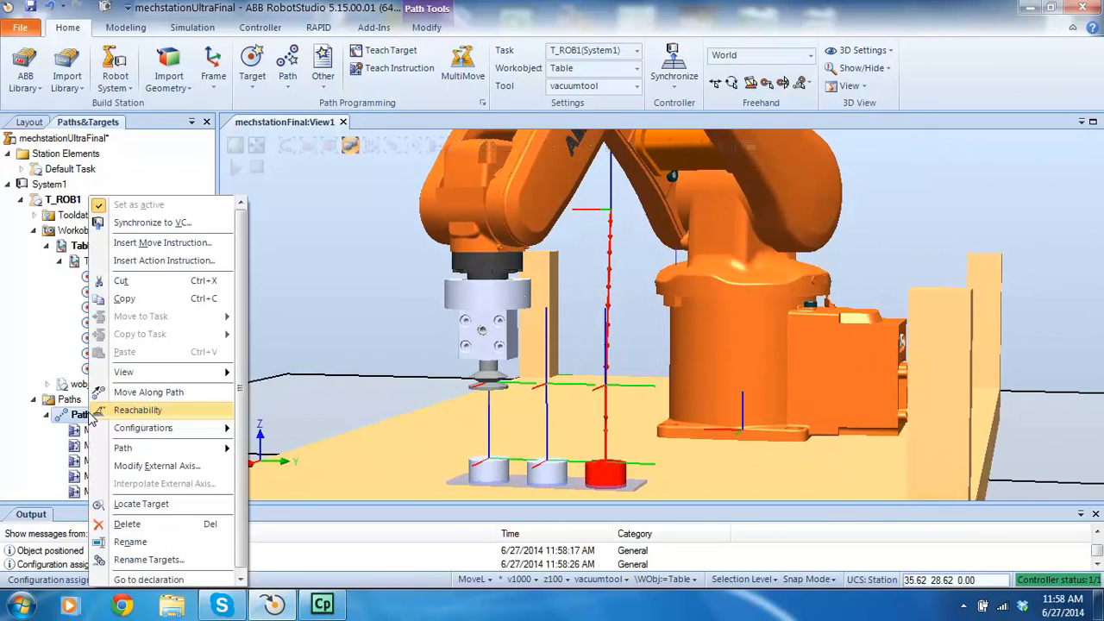
left_click(145, 393)
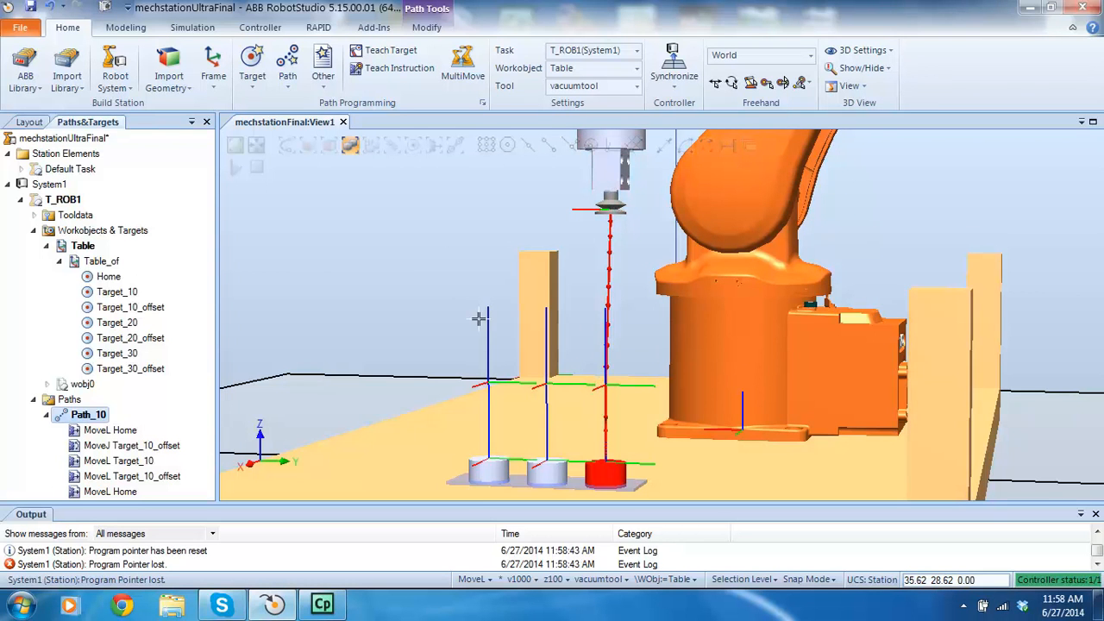
left_click_drag(463, 307, 527, 330, "ctrl+shift")
scroll(527, 330, "down", 5)
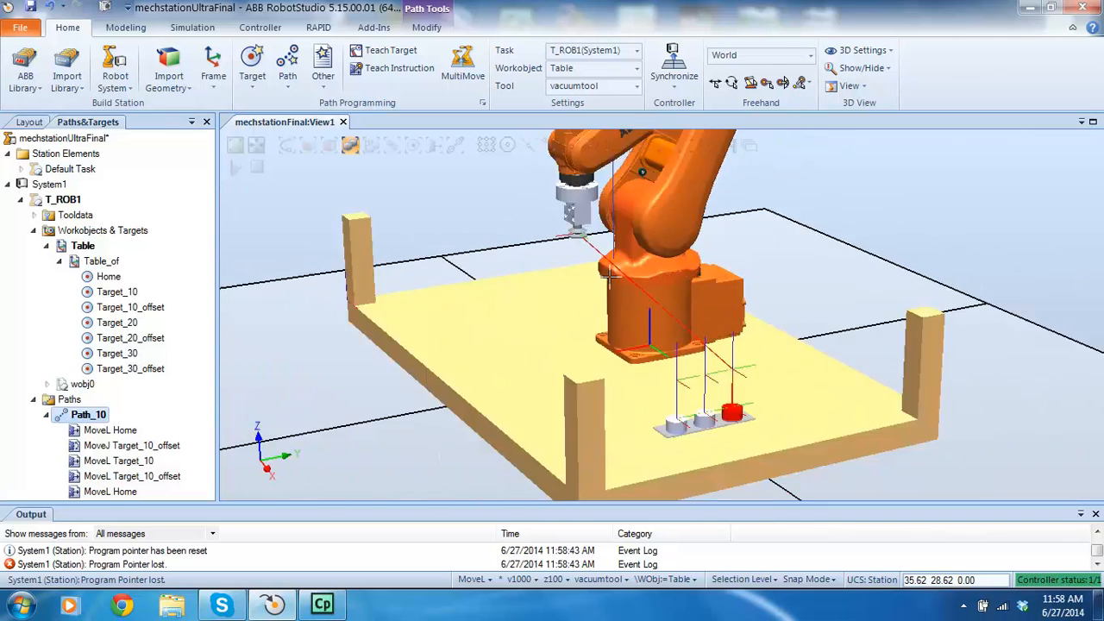
scroll(633, 196, "up", 5)
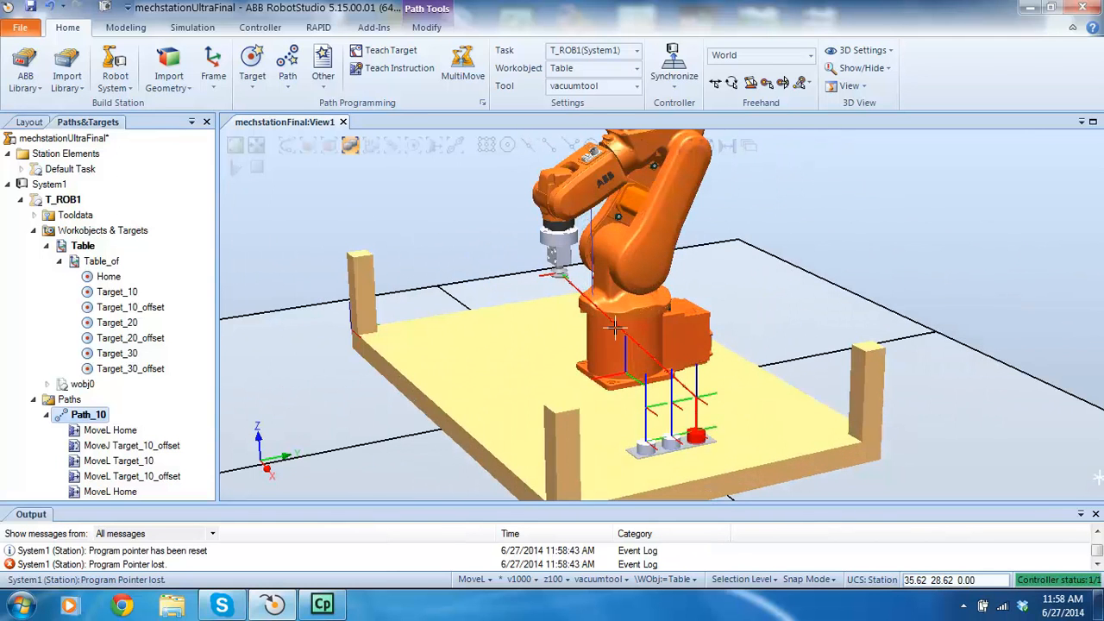
scroll(642, 336, "up", 1)
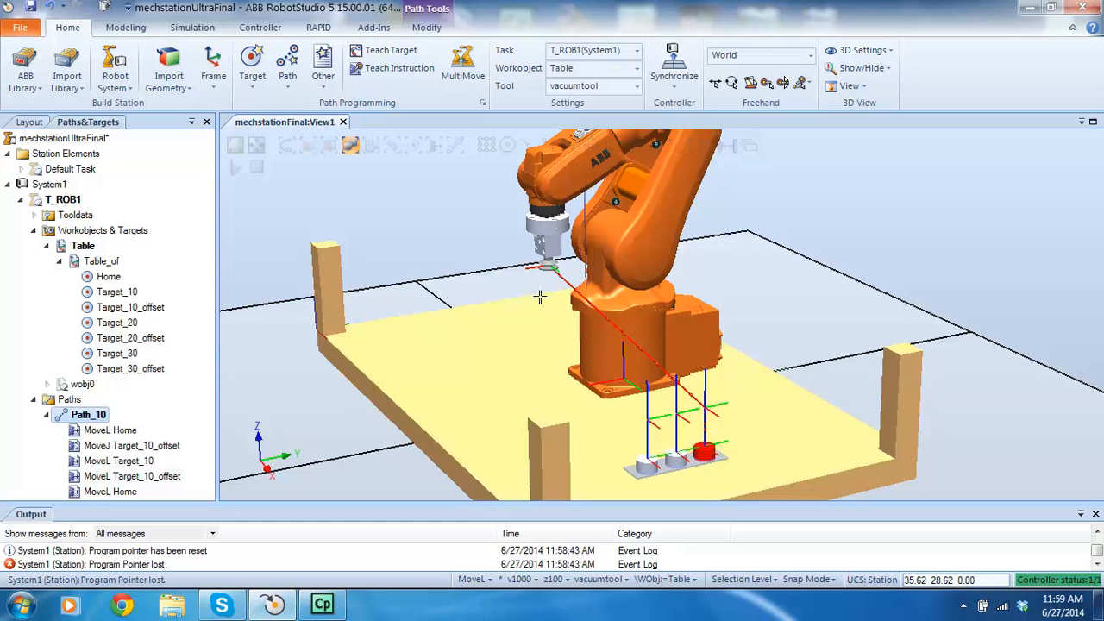
Replay the robot's motion along Path_10 to check the complete move sequence.
right_click(106, 414)
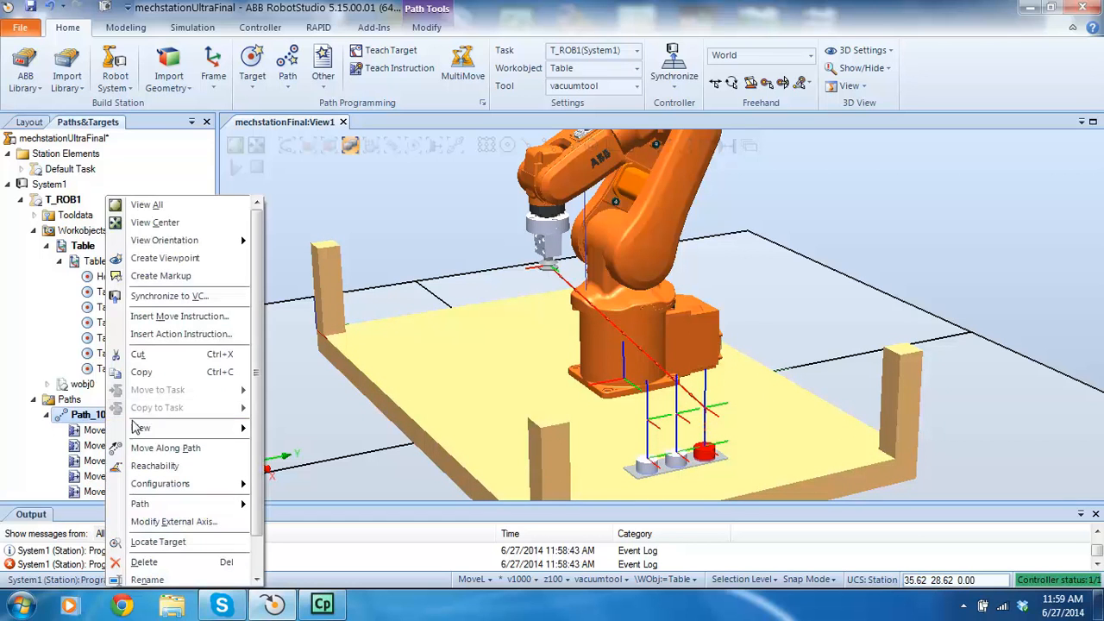
left_click(143, 448)
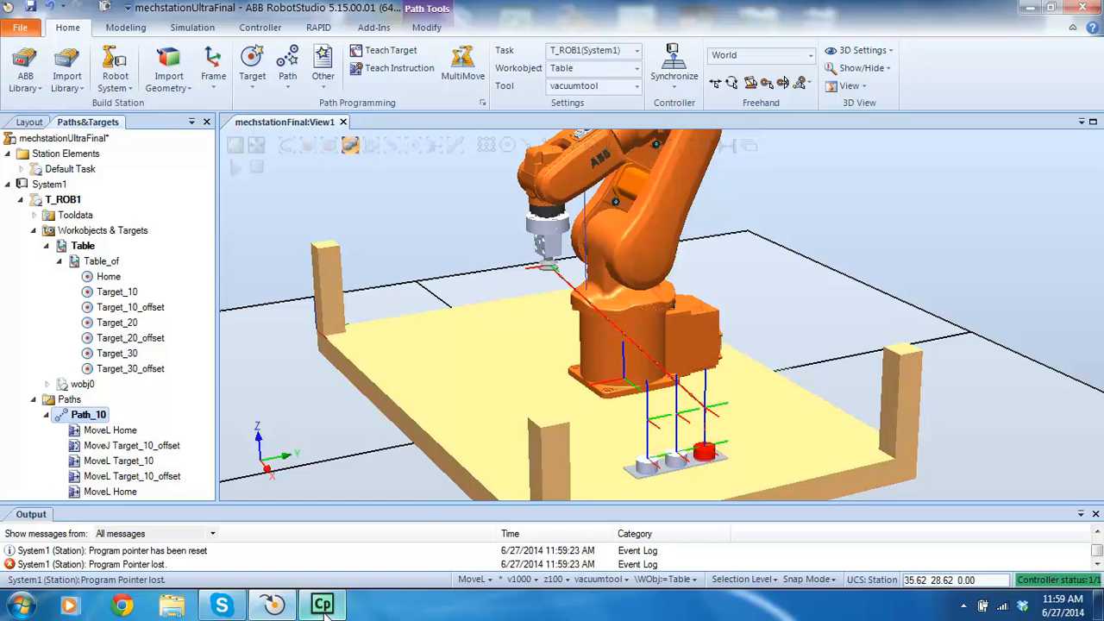
mouse_move(325, 610)
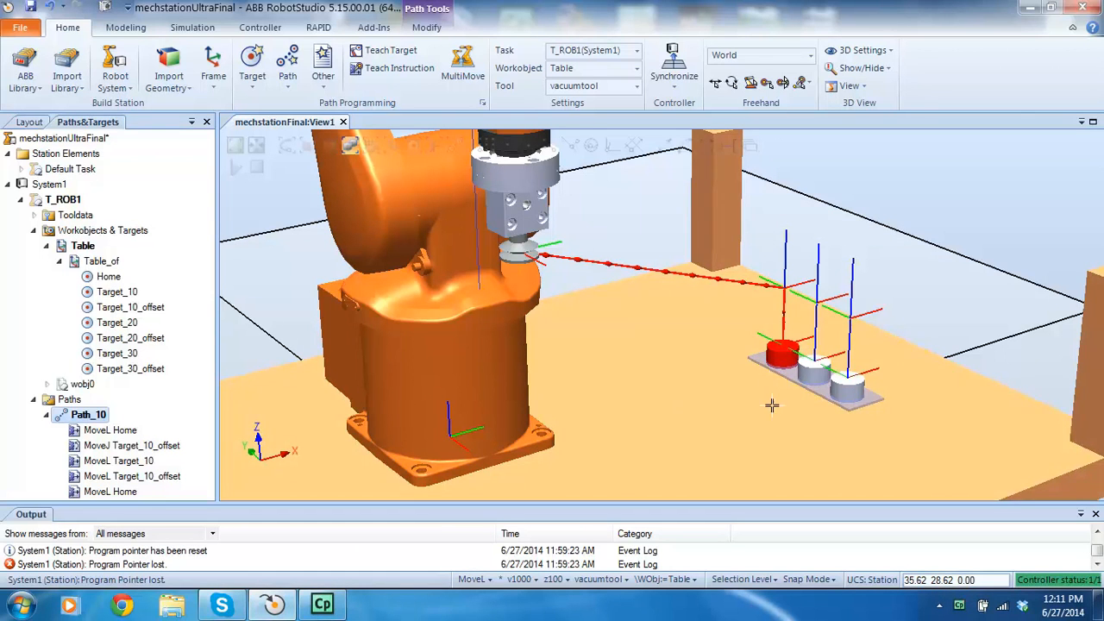
Delete Path_10 from the station's paths.
scroll(746, 392, "down", 2)
scroll(743, 438, "up", 2)
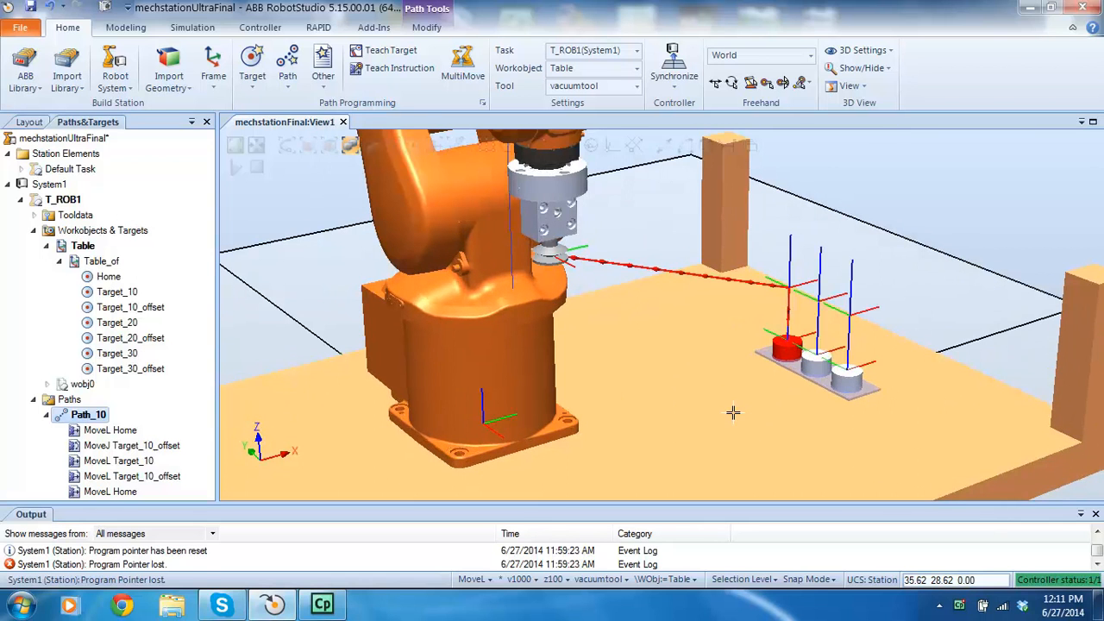
right_click(86, 422)
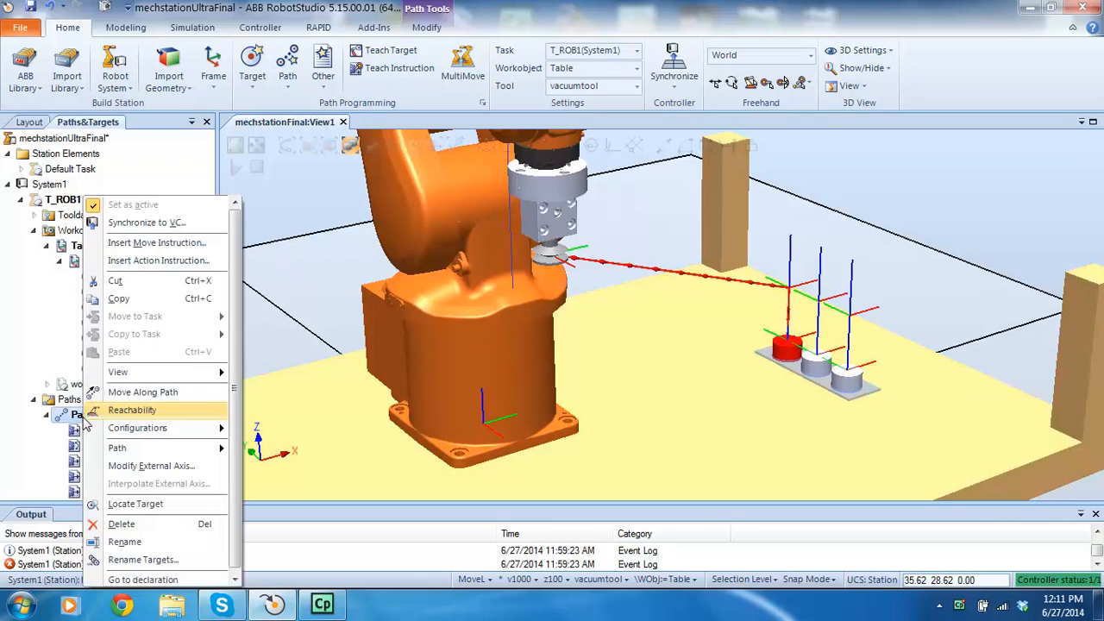
left_click(134, 528)
left_click(581, 356)
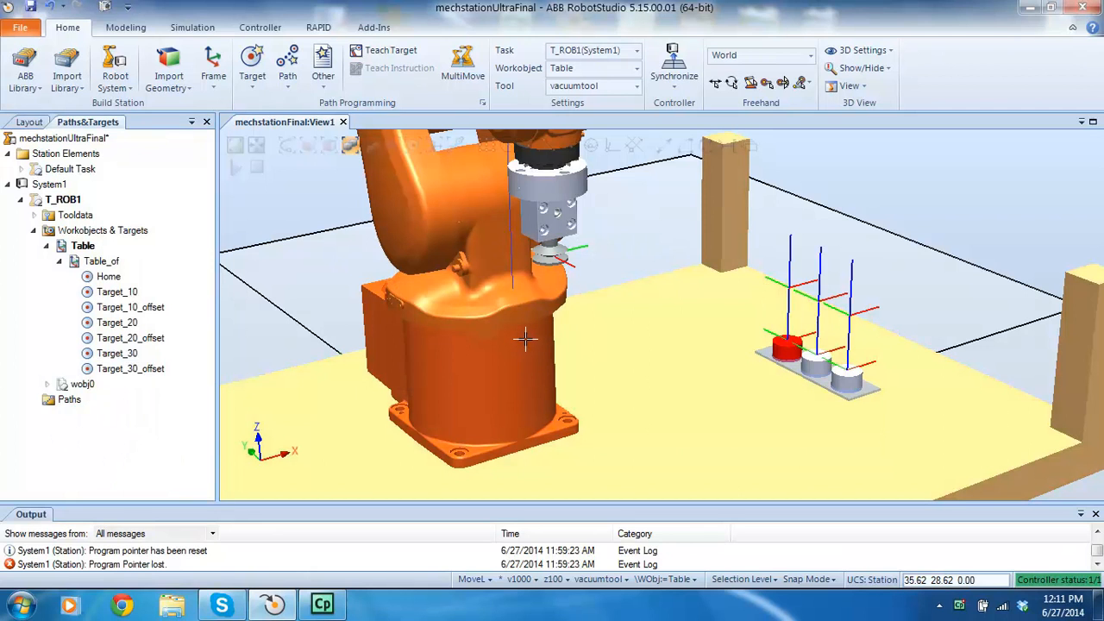
Examine the puck tray and the targets on the three pucks up close.
left_click(788, 400)
scroll(795, 386, "up", 5)
scroll(809, 347, "down", 5)
left_click(957, 280)
scroll(823, 342, "up", 6)
scroll(661, 372, "down", 6)
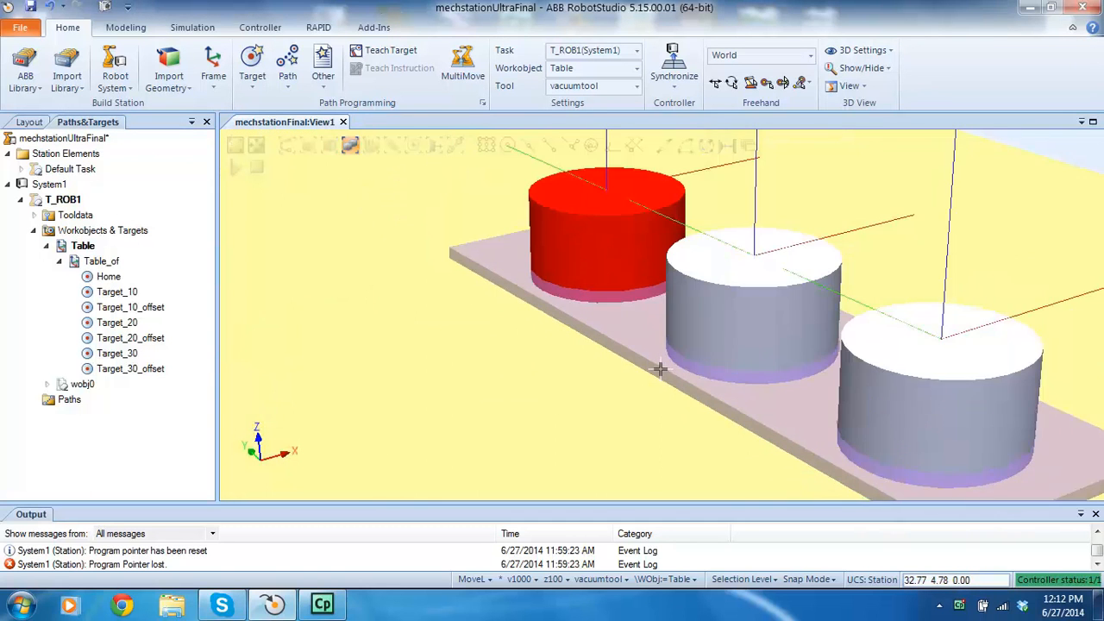
scroll(659, 367, "down", 5)
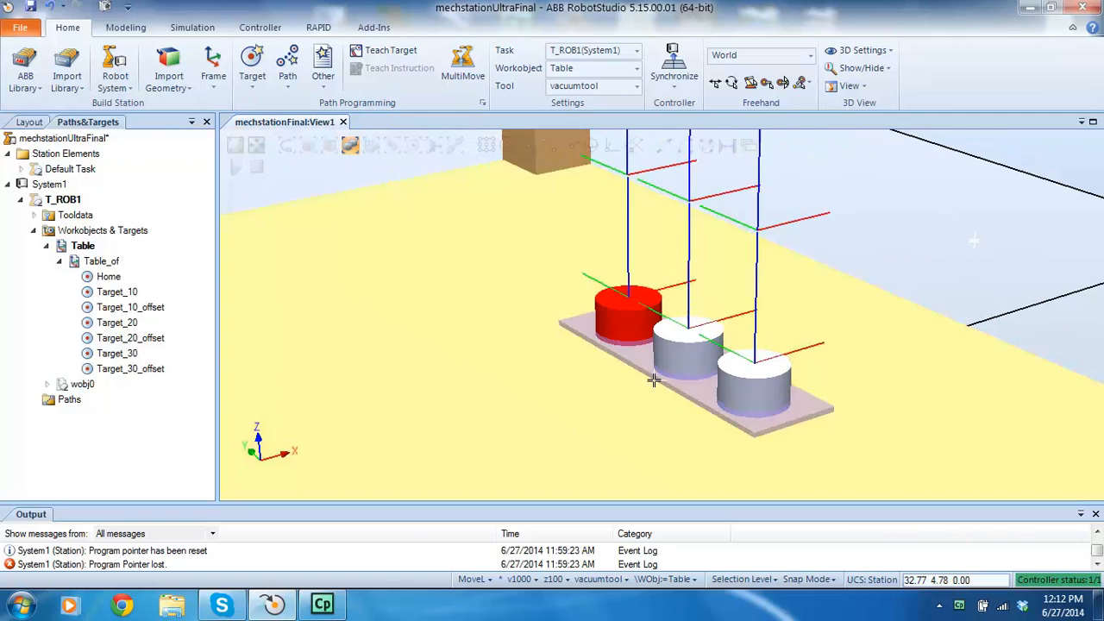
scroll(539, 422, "down", 5)
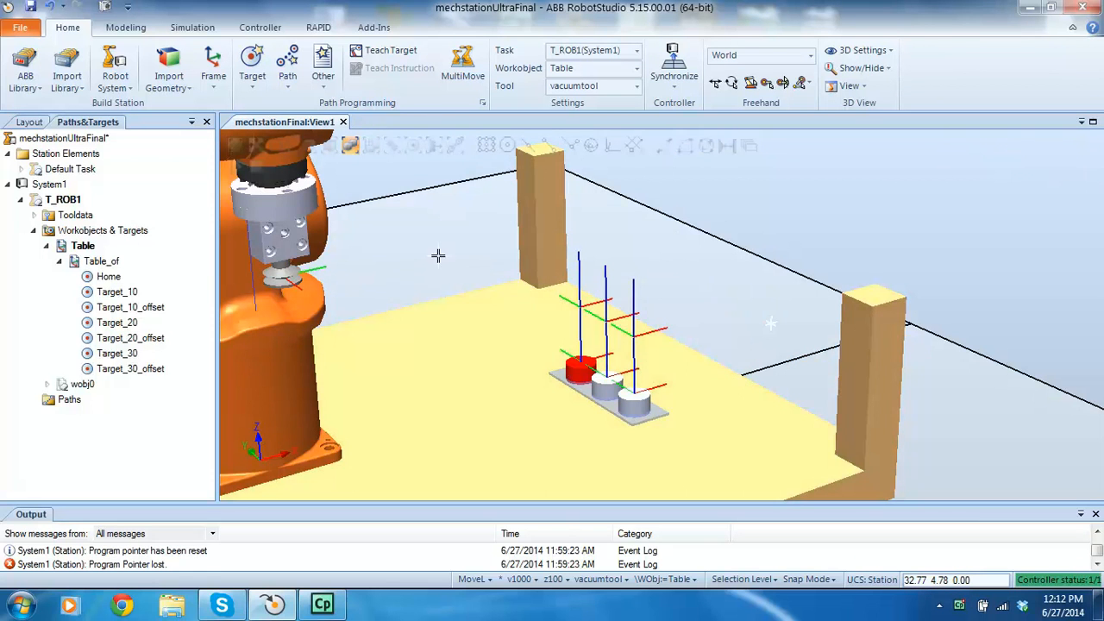
Create a target in the Table workobject at the midpoint of the puck tray's long front edge, at about 16.08, -1.37, 2.00 in.
left_click(252, 67)
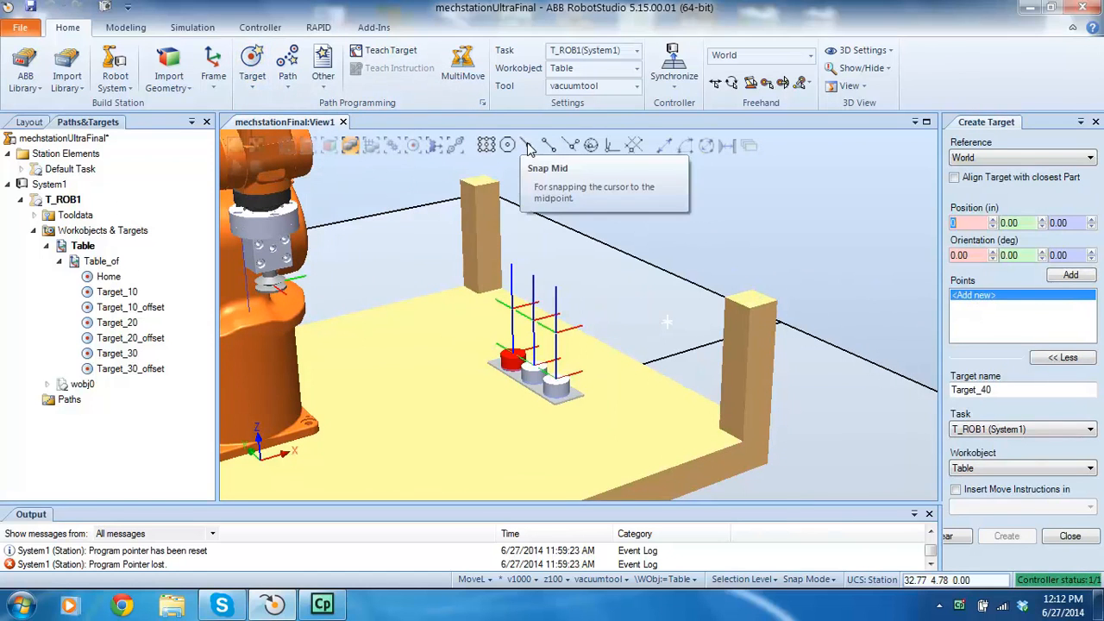
scroll(510, 386, "up", 6)
scroll(511, 382, "up", 2)
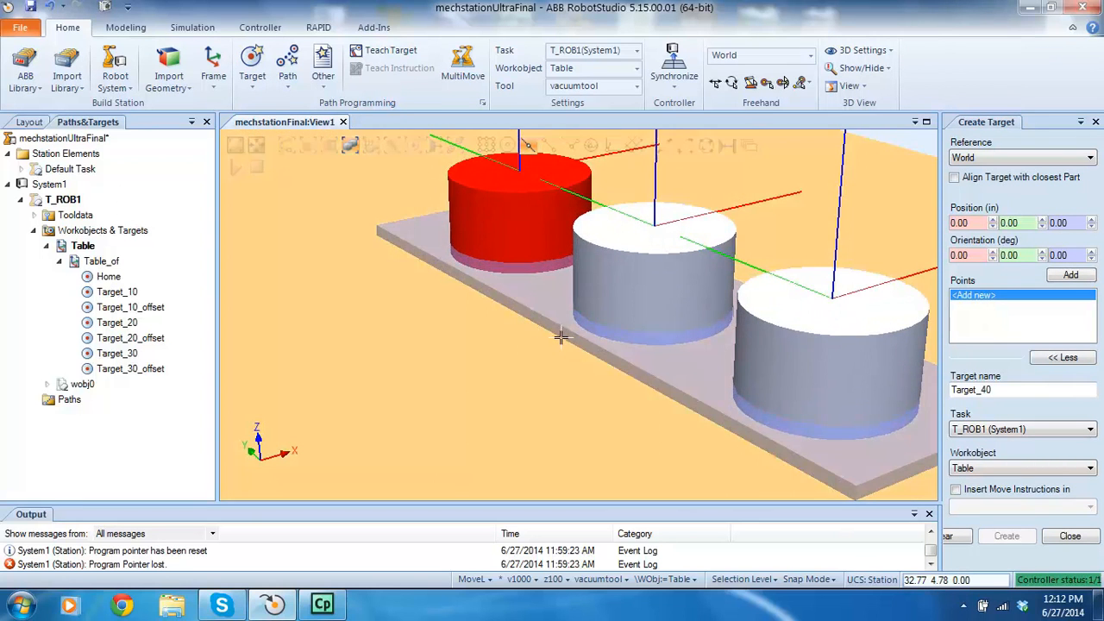
left_click(558, 334)
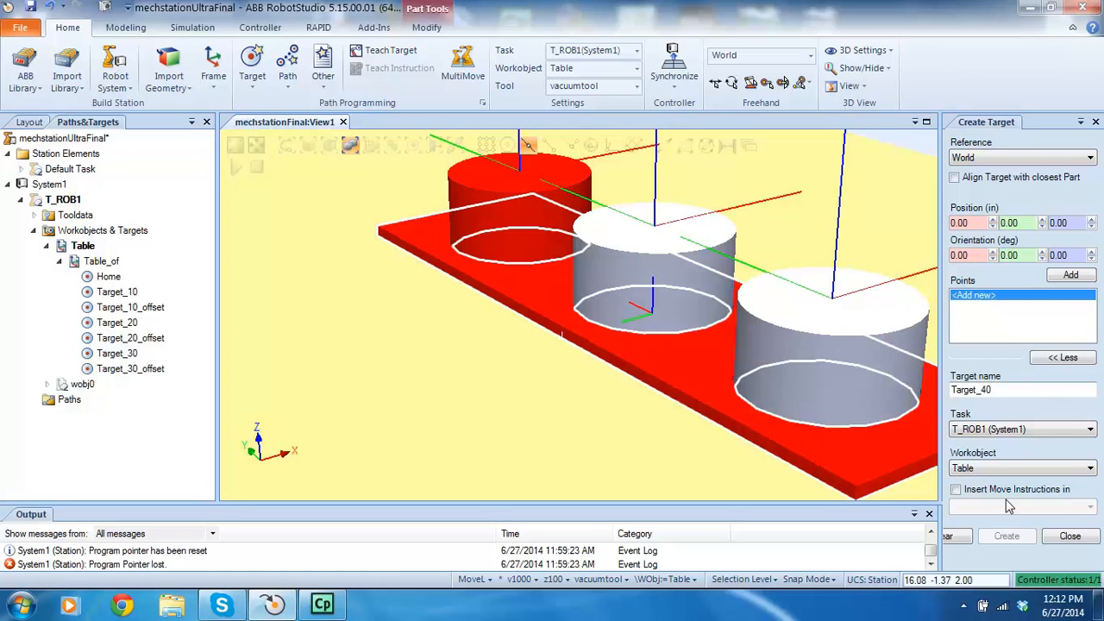
left_click(998, 309)
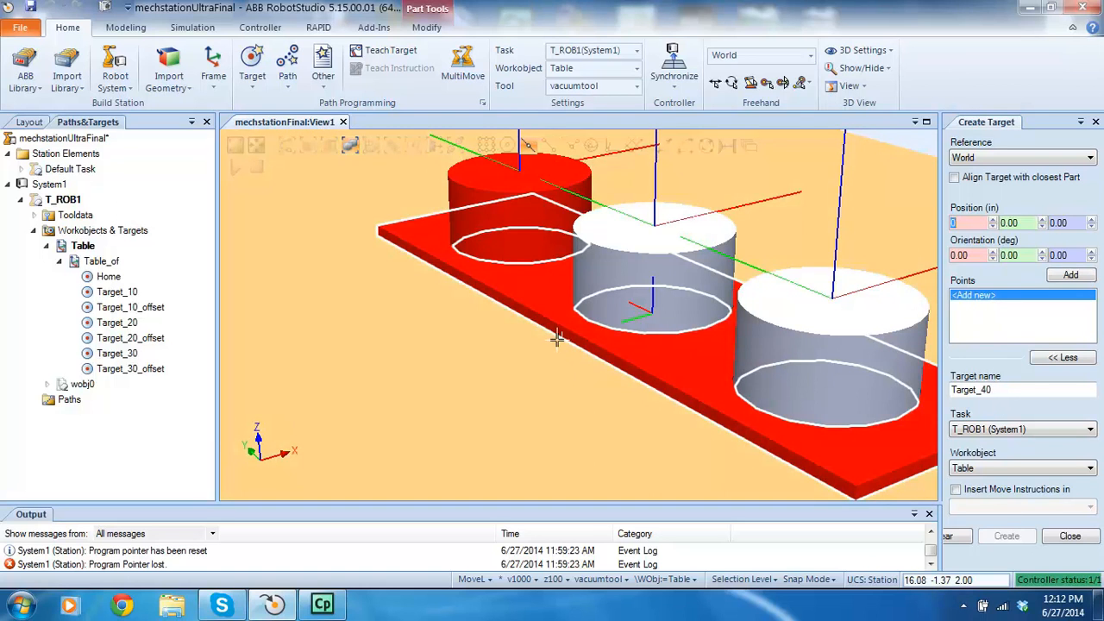
left_click(552, 328)
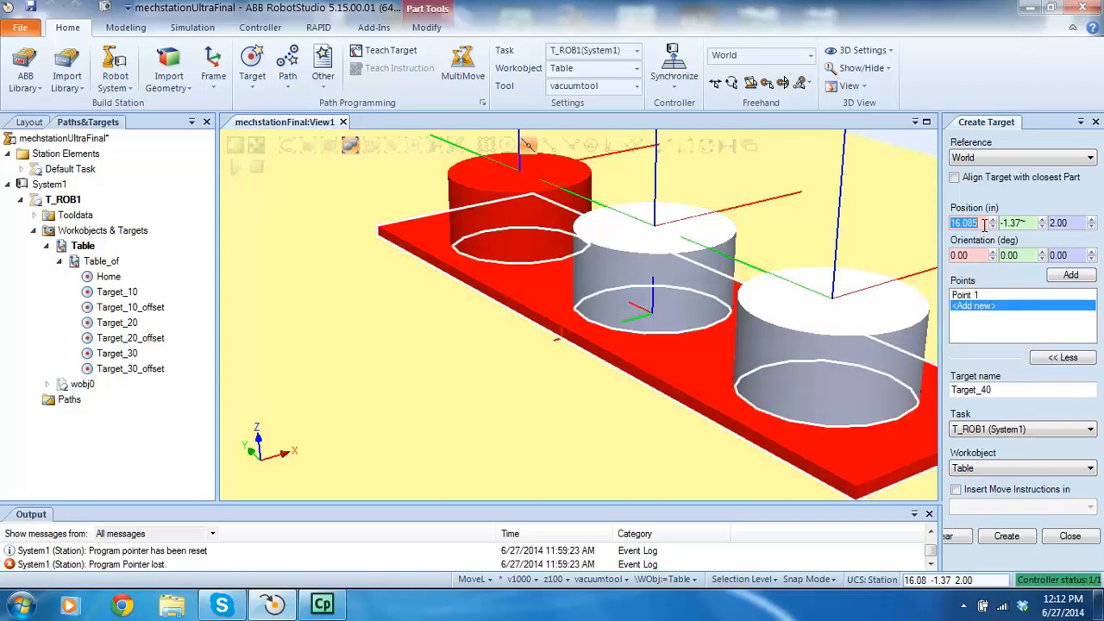
left_click(1007, 536)
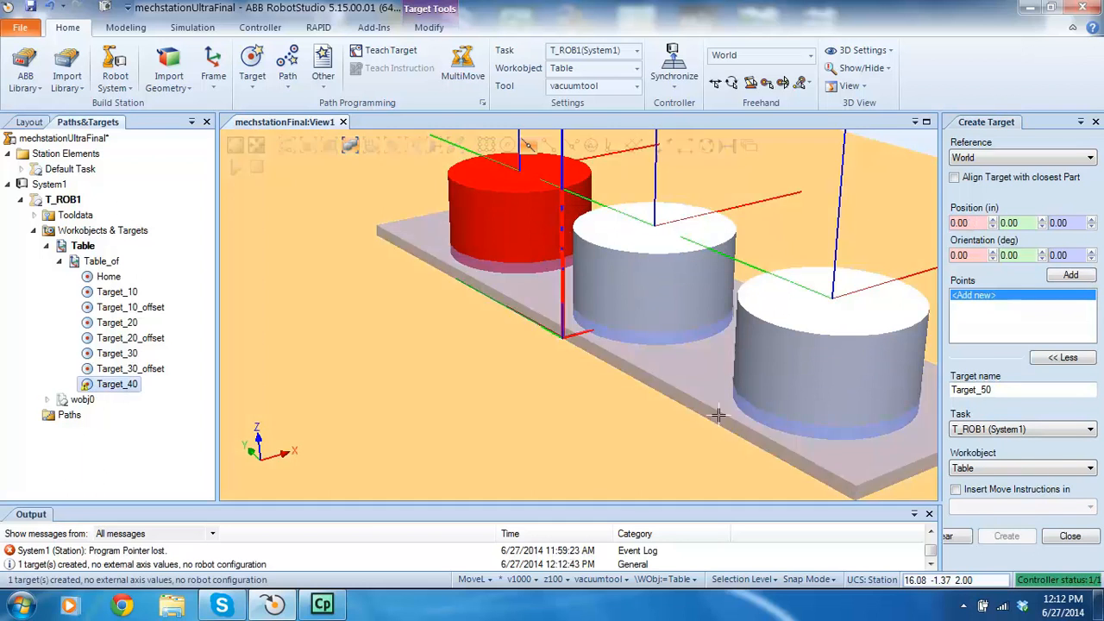
Rename the new target on the puck tray's edge as Swap_Position.
scroll(608, 339, "down", 3)
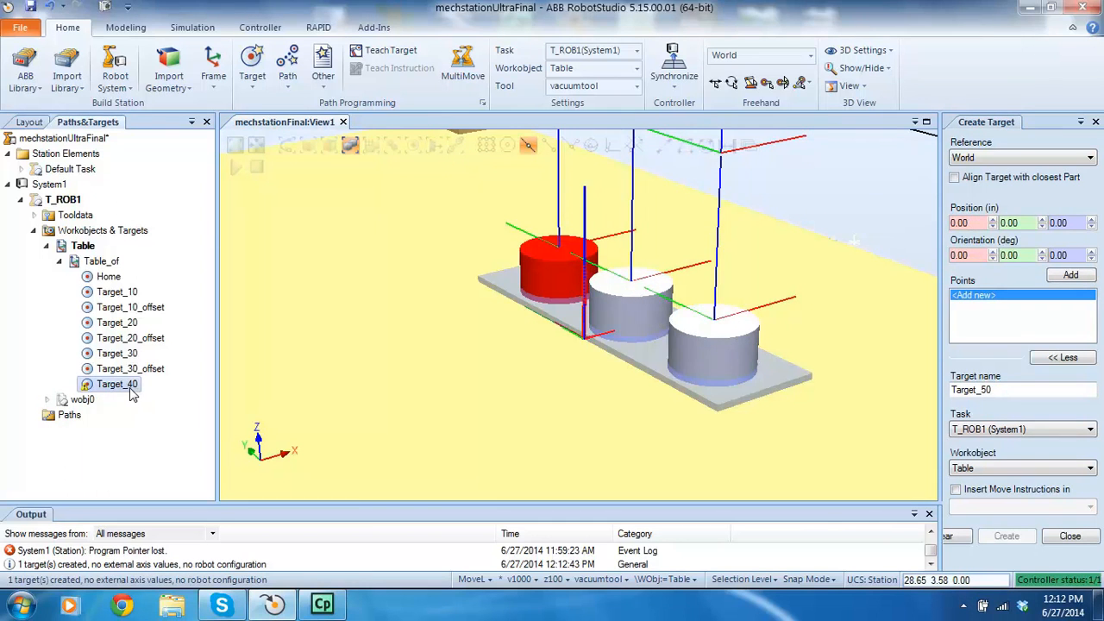
left_click(132, 393)
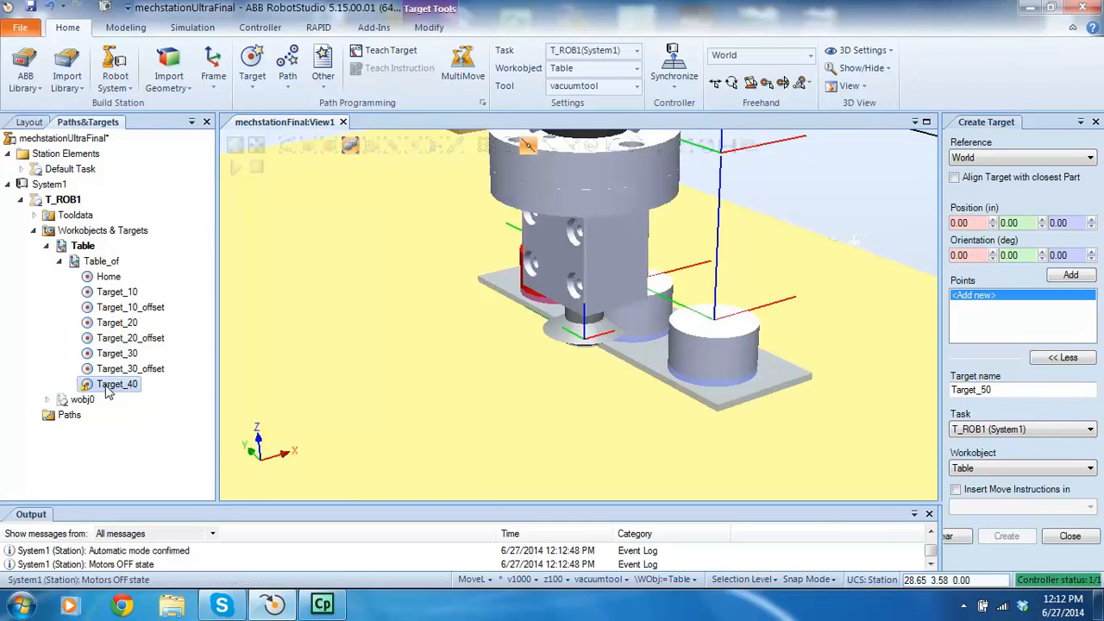
right_click(105, 386)
left_click(148, 557)
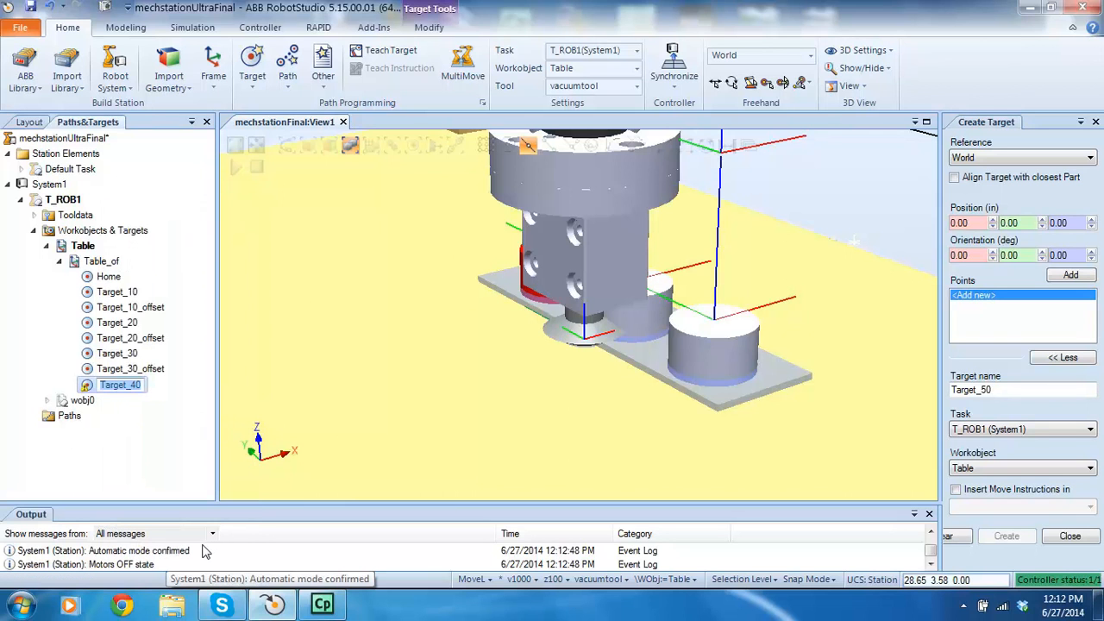
type("Swap_Posi")
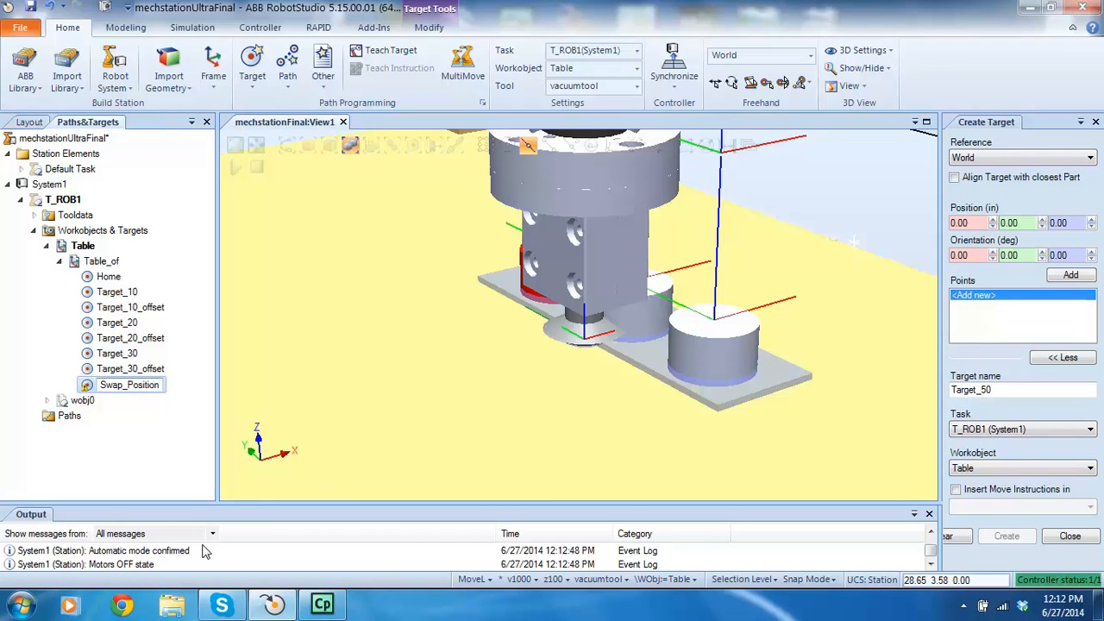
type("tion")
key("Return")
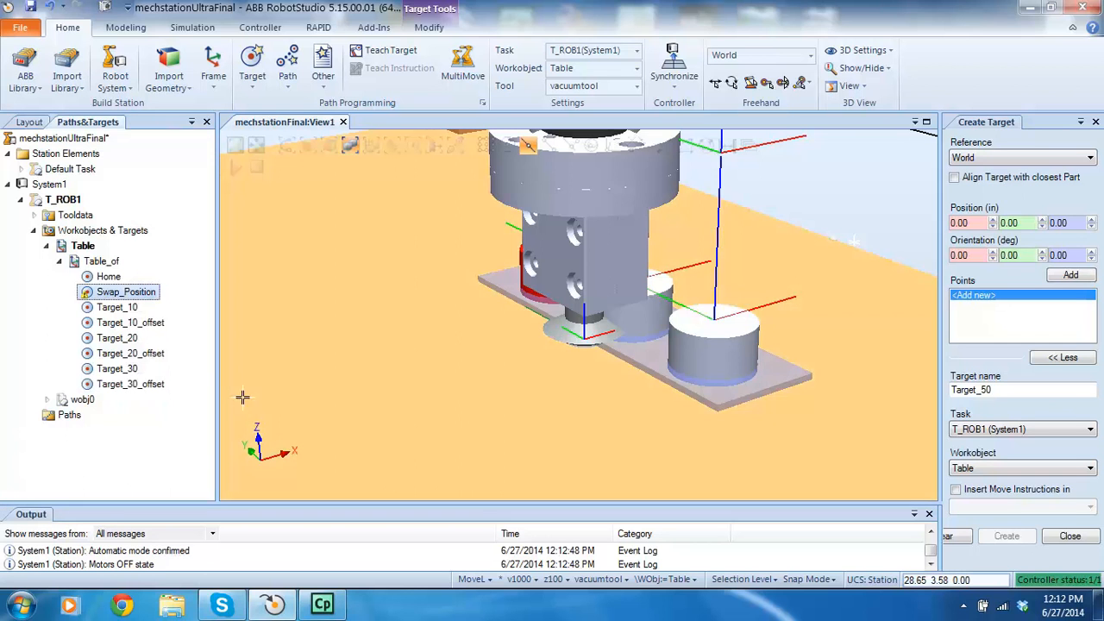
Select the Swap_Position target and bring up the commands available for it.
left_click_drag(525, 364, 547, 369, "ctrl+shift")
left_click(546, 369)
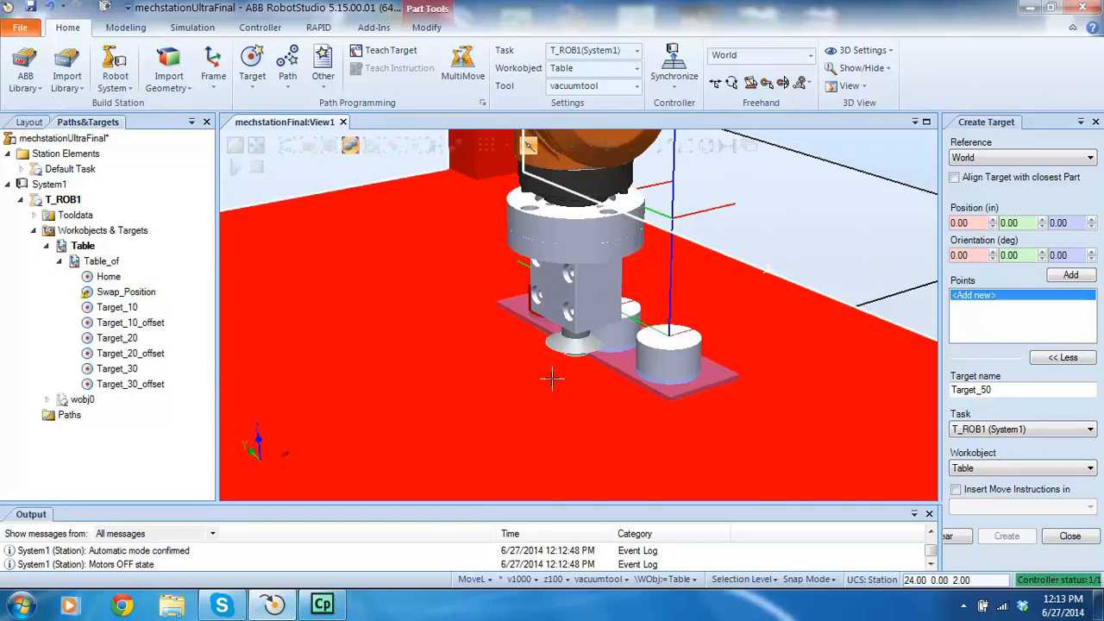
left_click(846, 262)
left_click(121, 293)
right_click(118, 296)
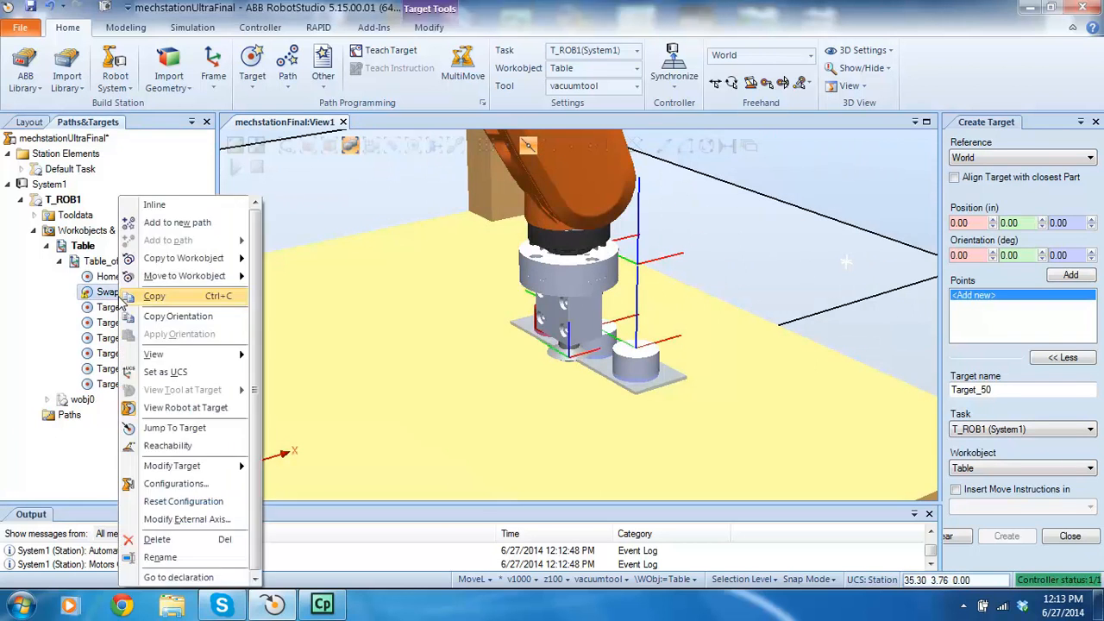
Offset the Swap_Position target along its local negative X direction so it sits clear of the puck plate.
mouse_move(216, 466)
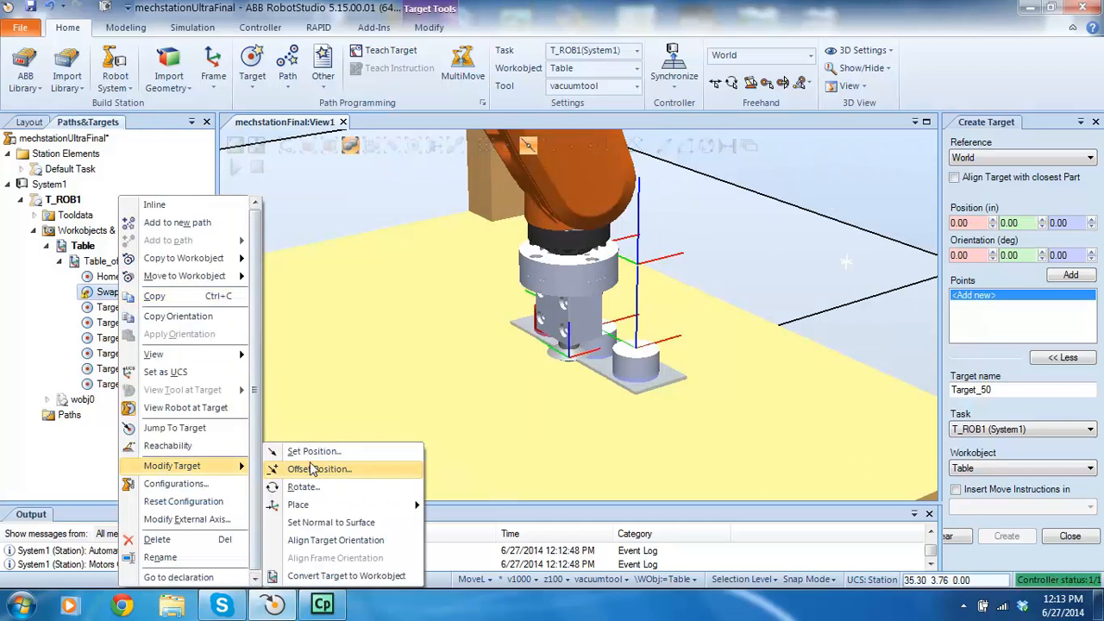
left_click(313, 471)
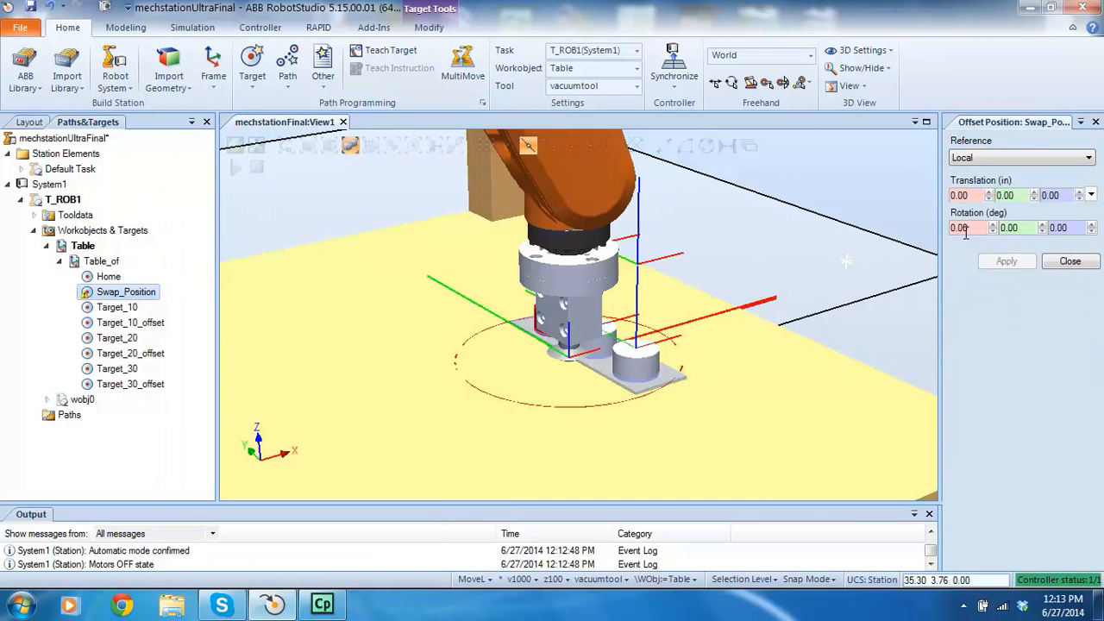
left_click(990, 196)
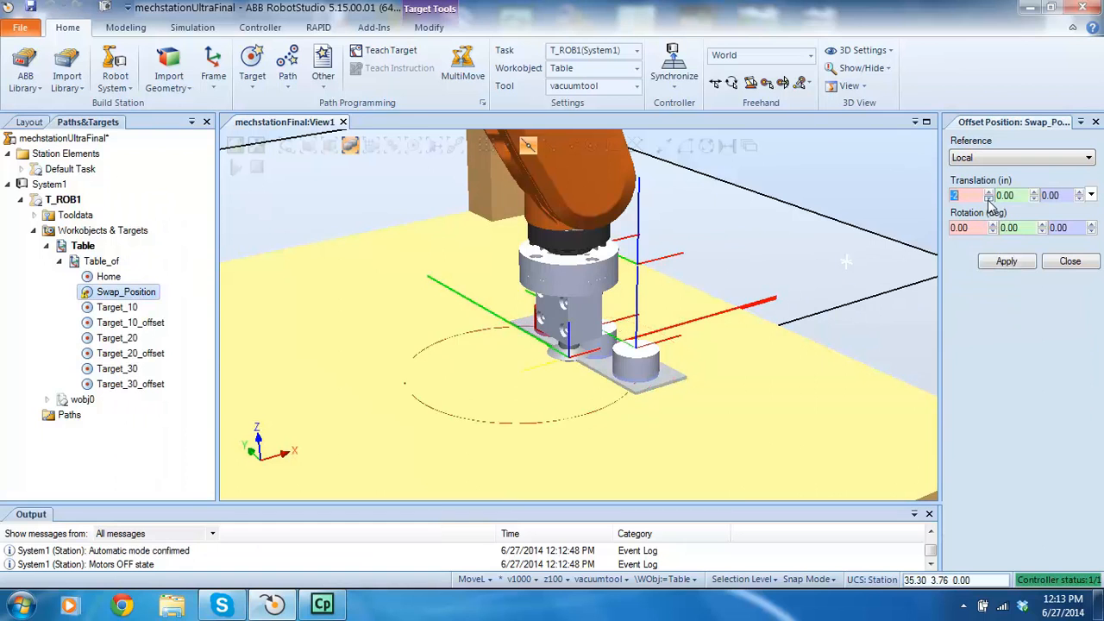
left_click(989, 195)
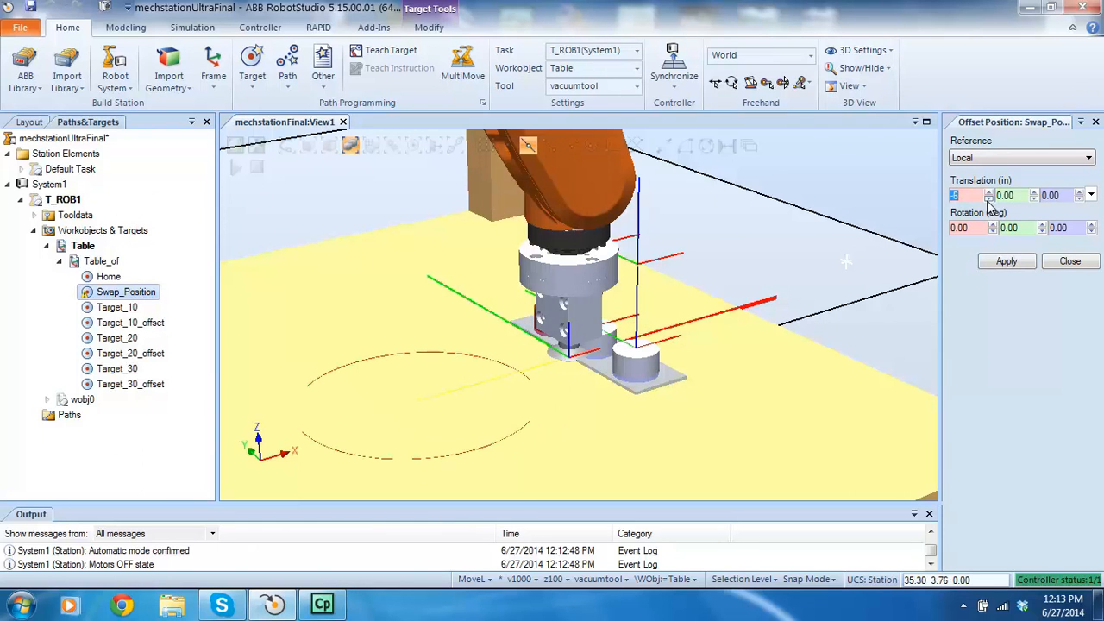
left_click(1003, 262)
left_click(1070, 261)
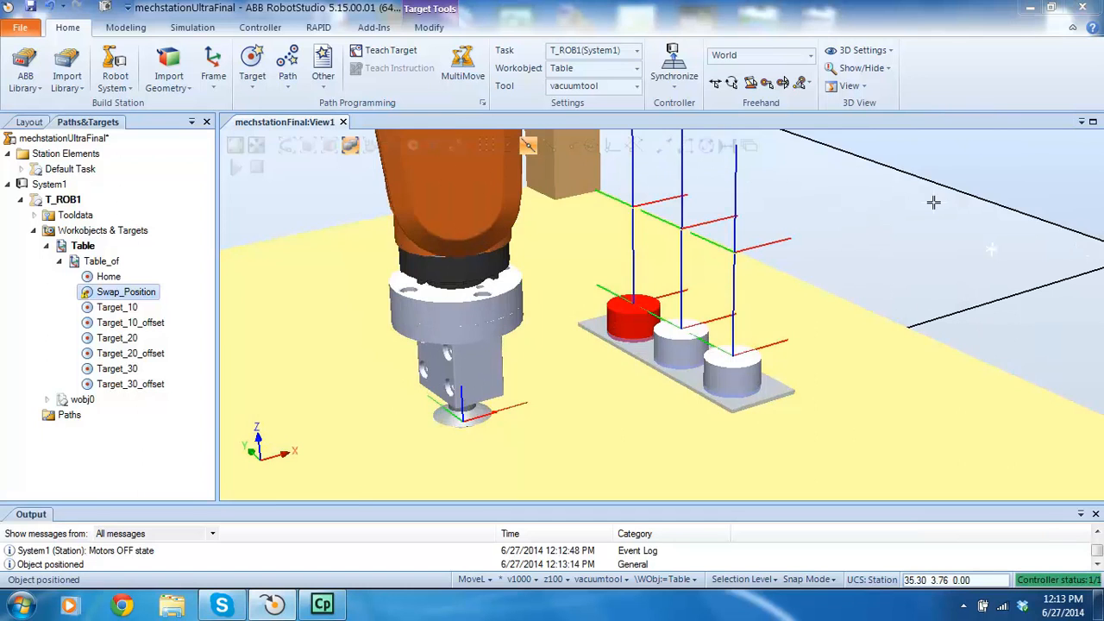
left_click(933, 201)
scroll(749, 318, "down", 5)
scroll(584, 362, "up", 5)
left_click_drag(645, 354, 853, 417, "ctrl+shift")
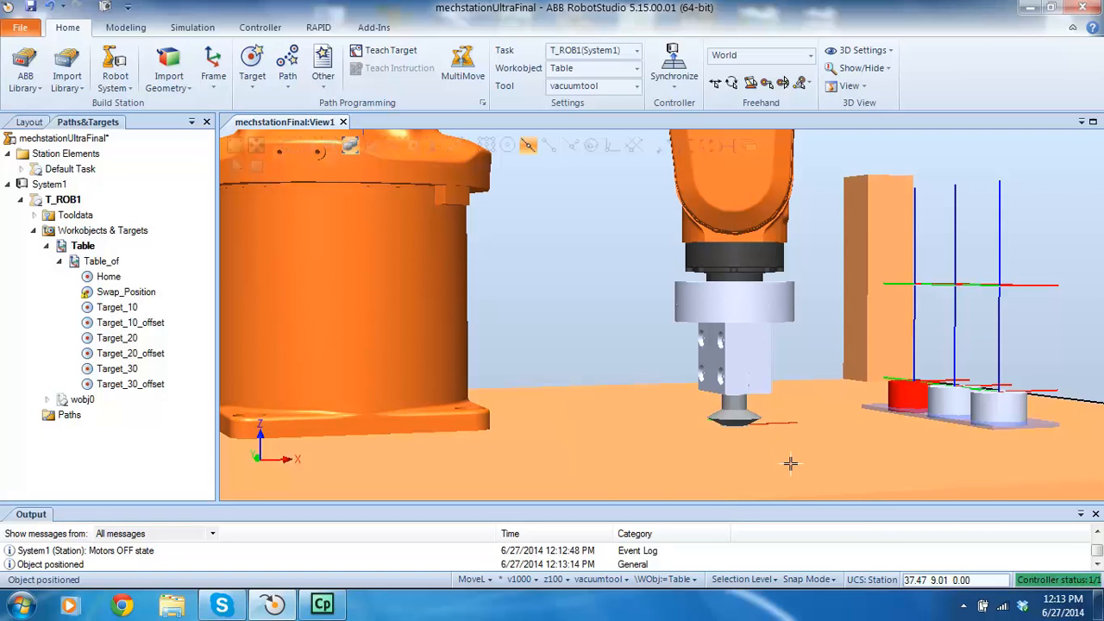
Switch to Chrome, go to Google and look up "23mm in inches".
left_click(123, 606)
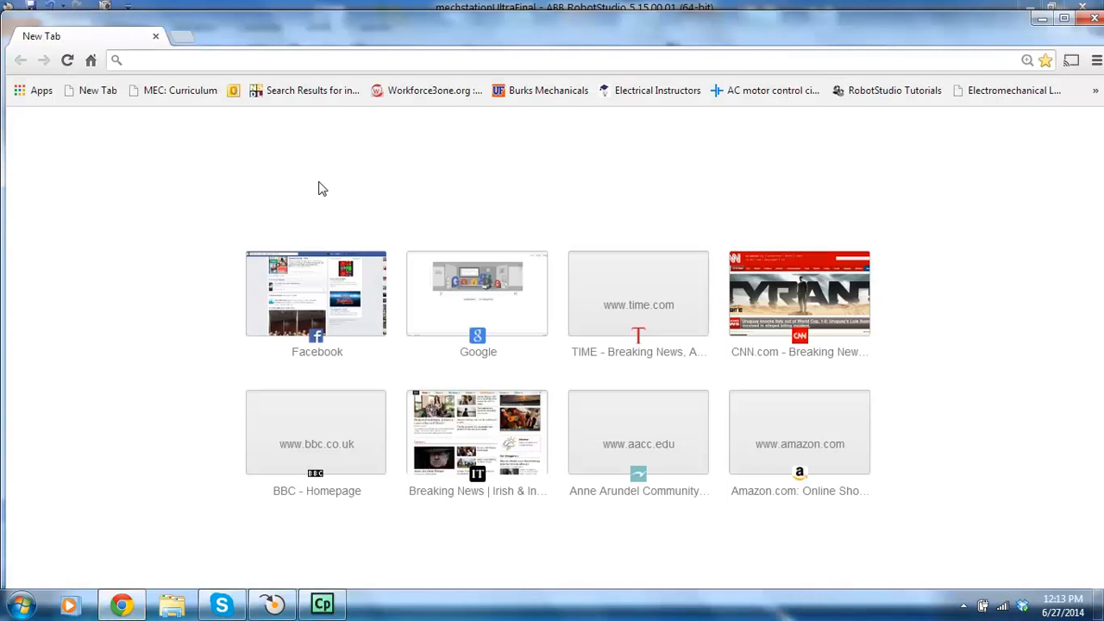
type("www")
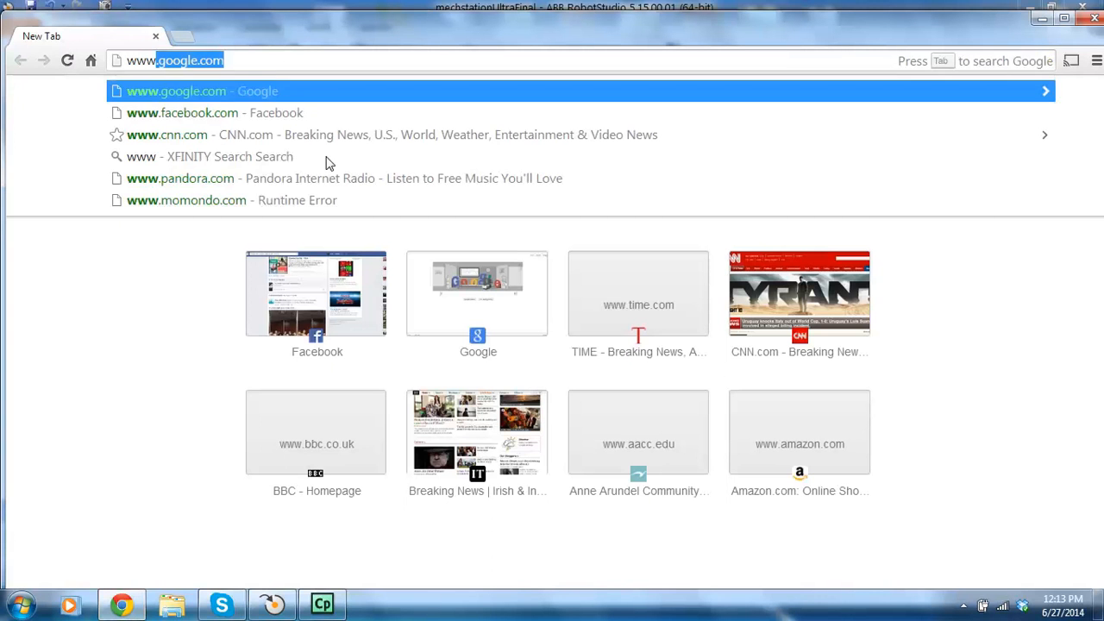
type(".goog")
key("Return")
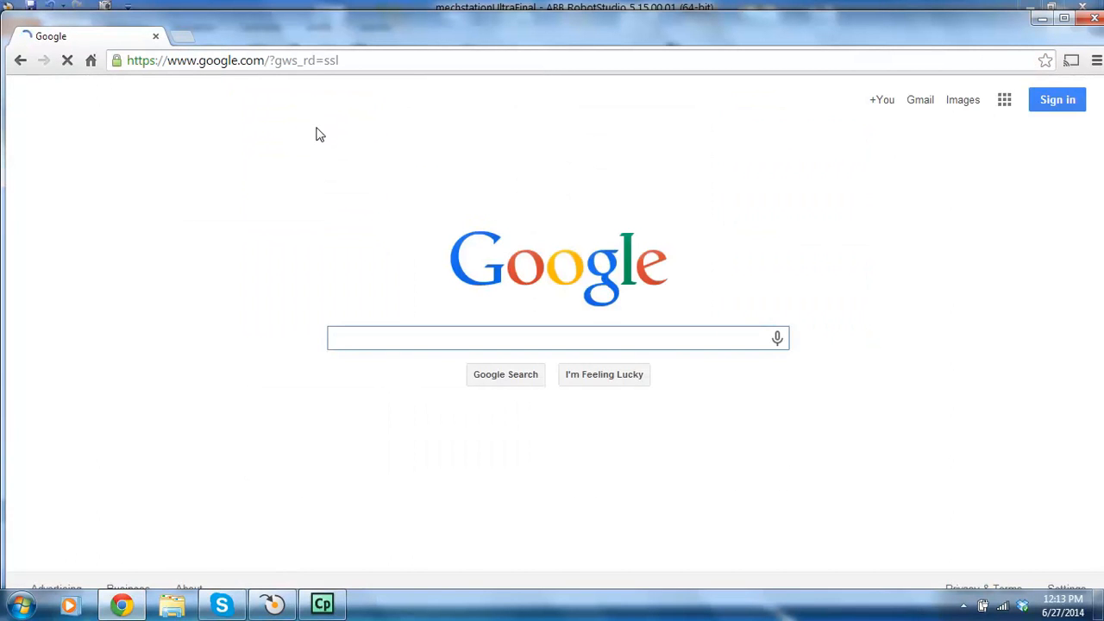
type("23mm")
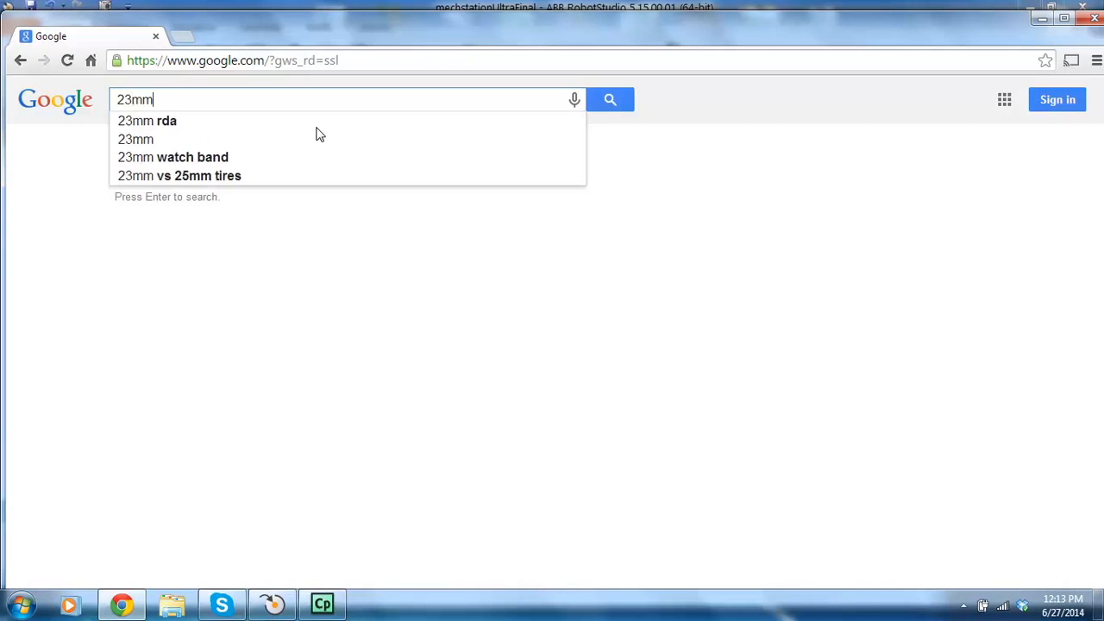
type(" in inchee")
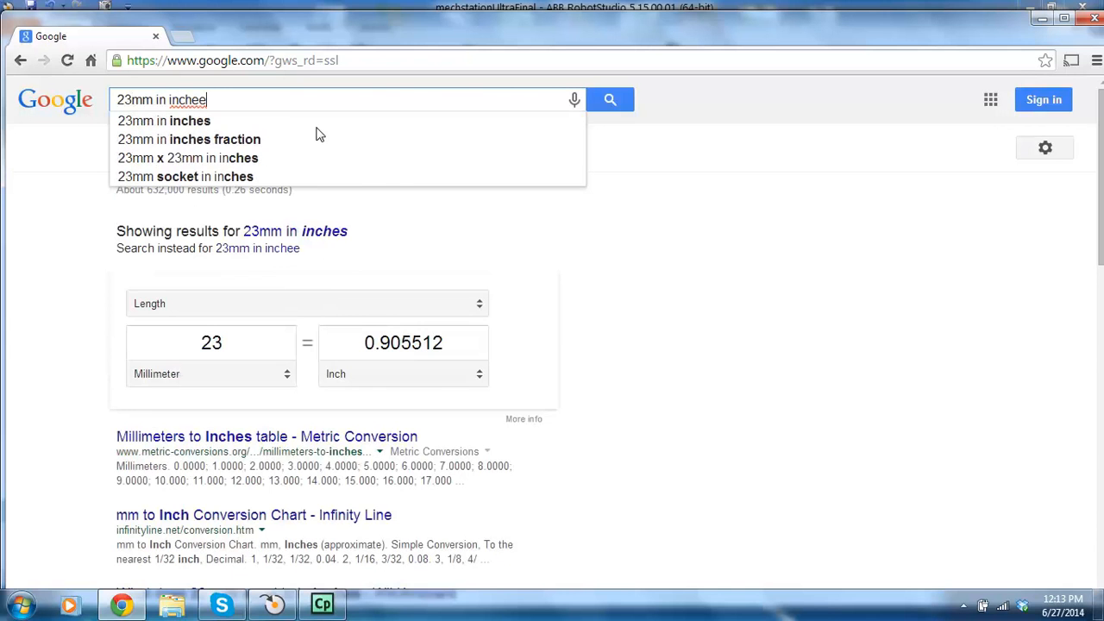
key("BackSpace")
type("s")
key("Return")
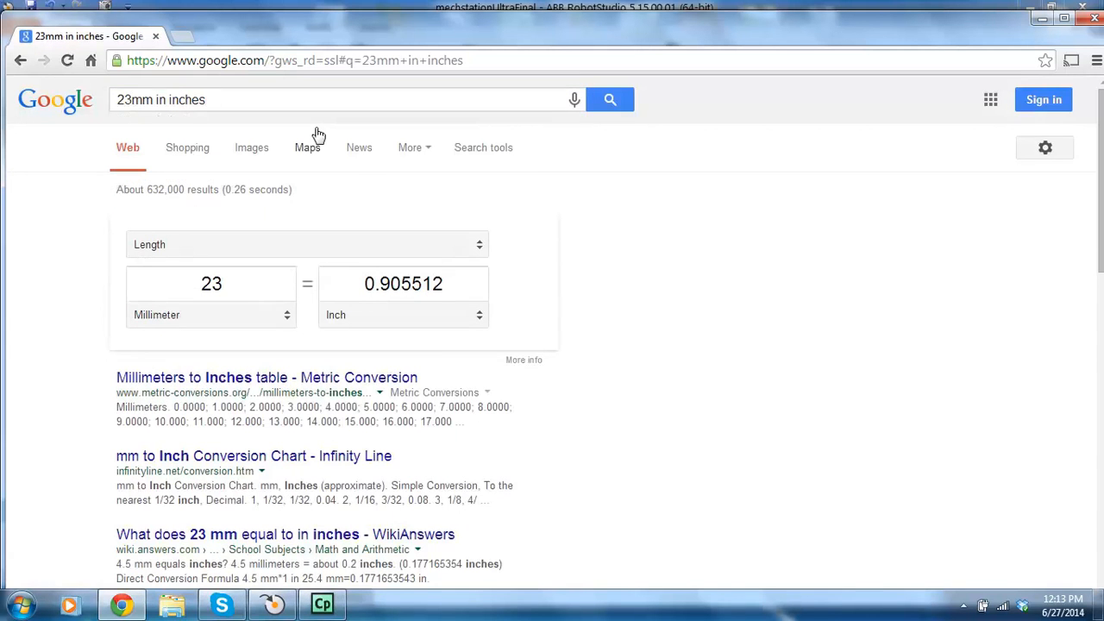
Return to RobotStudio and apply a 1-inch local Z offset twice to the Swap_Position target.
left_click(277, 606)
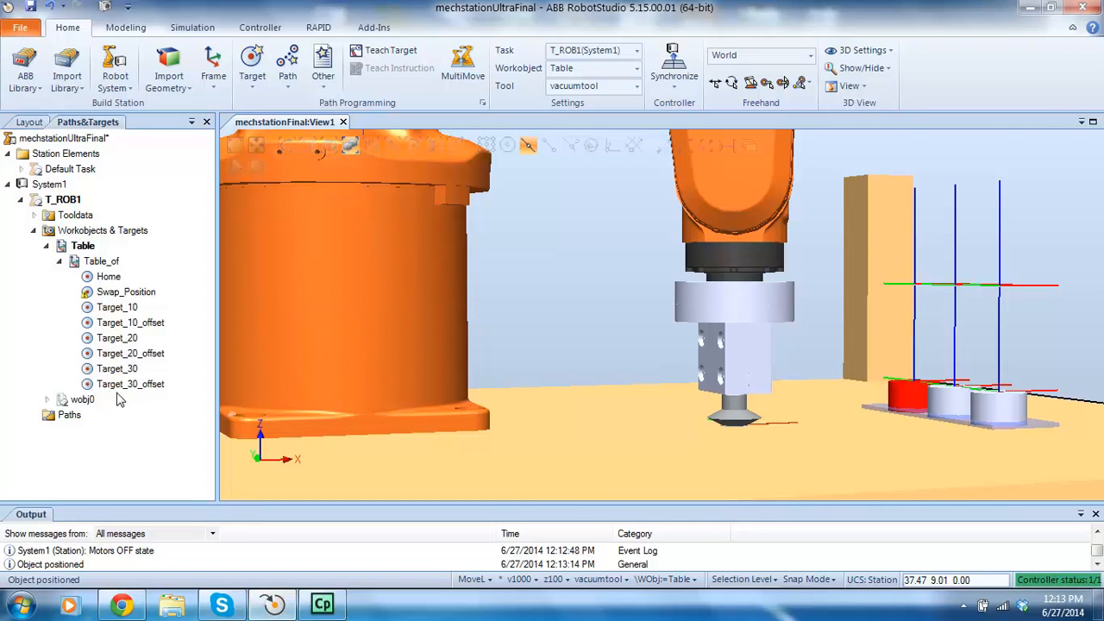
right_click(118, 384)
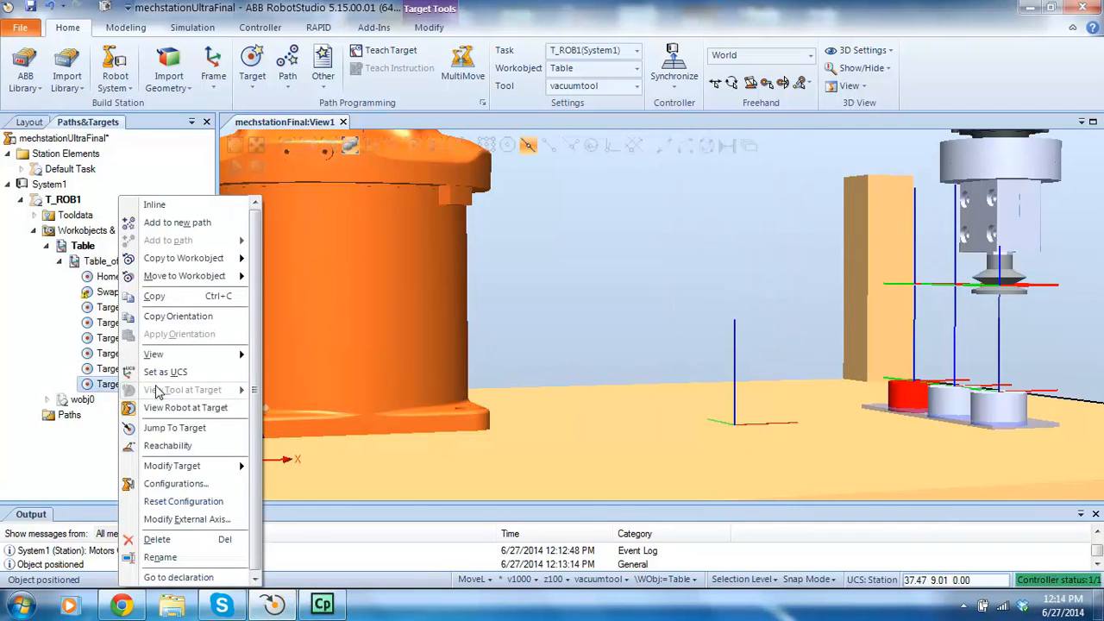
left_click(97, 292)
right_click(101, 292)
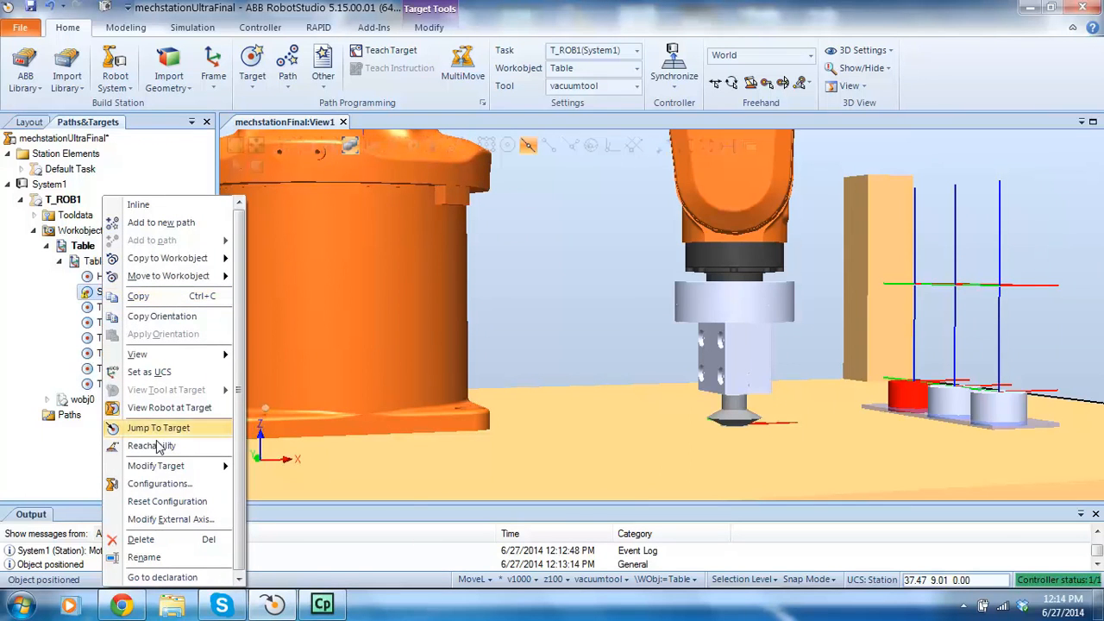
mouse_move(170, 467)
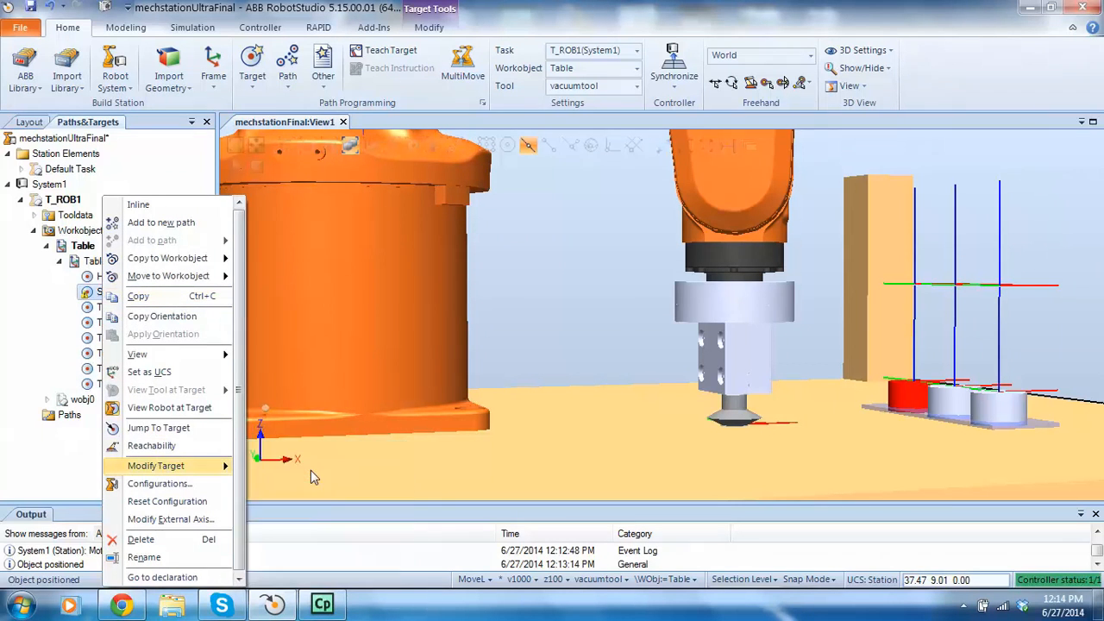
left_click(302, 469)
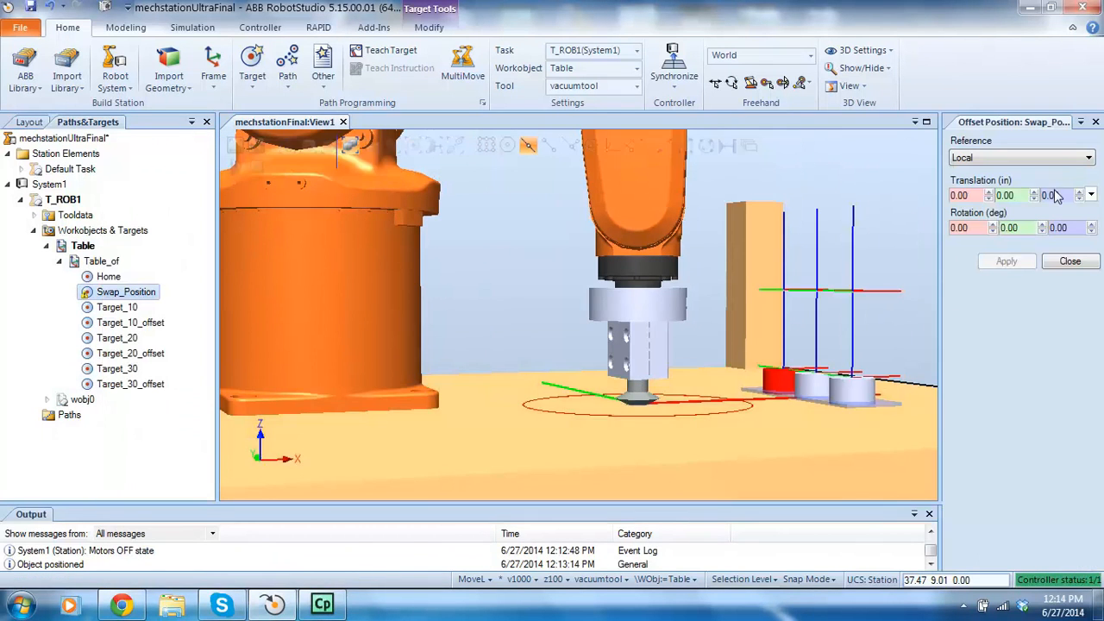
left_click(1061, 195)
type("3")
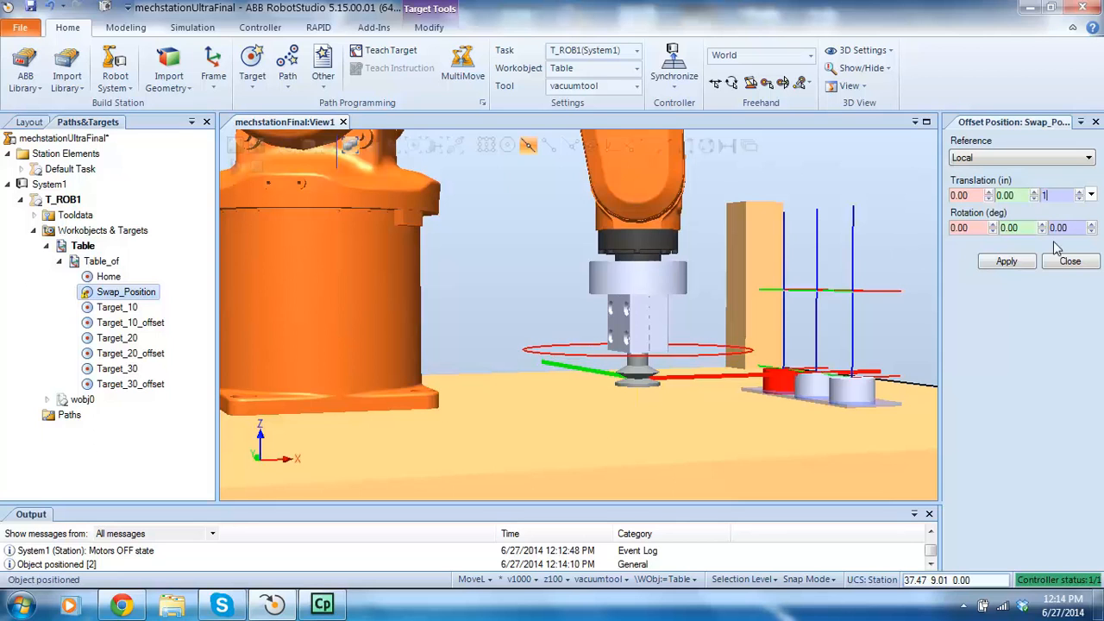
left_click(1025, 267)
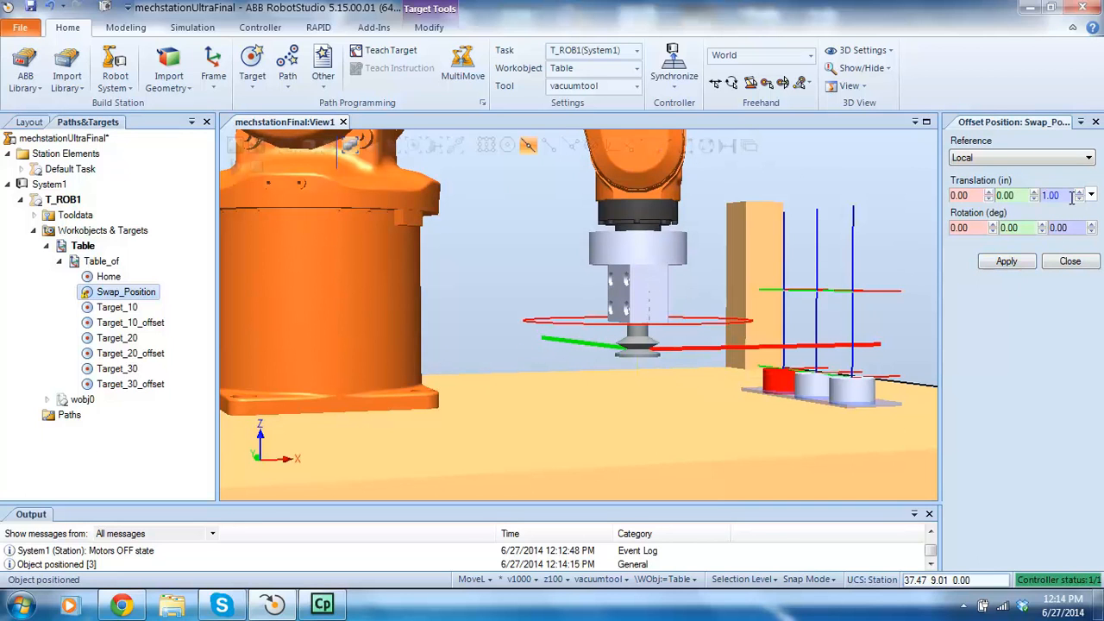
left_click(1074, 260)
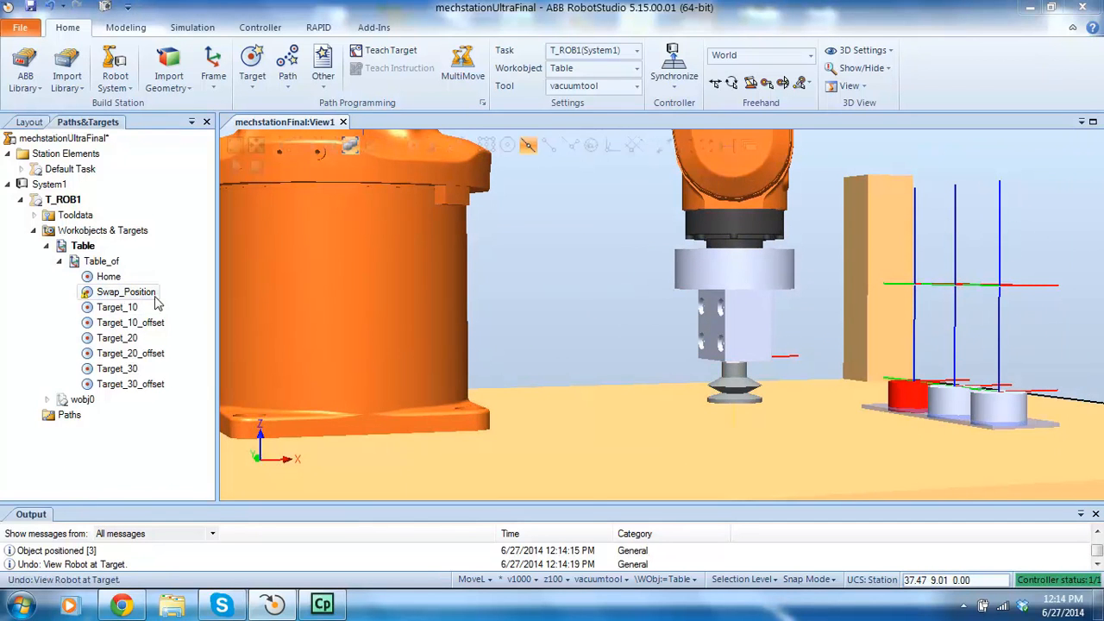
Examine the height of the vacuum tool at Swap_Position above the table and relative to the pucks.
scroll(581, 287, "down", 2)
scroll(581, 287, "down", 1)
scroll(685, 322, "up", 6)
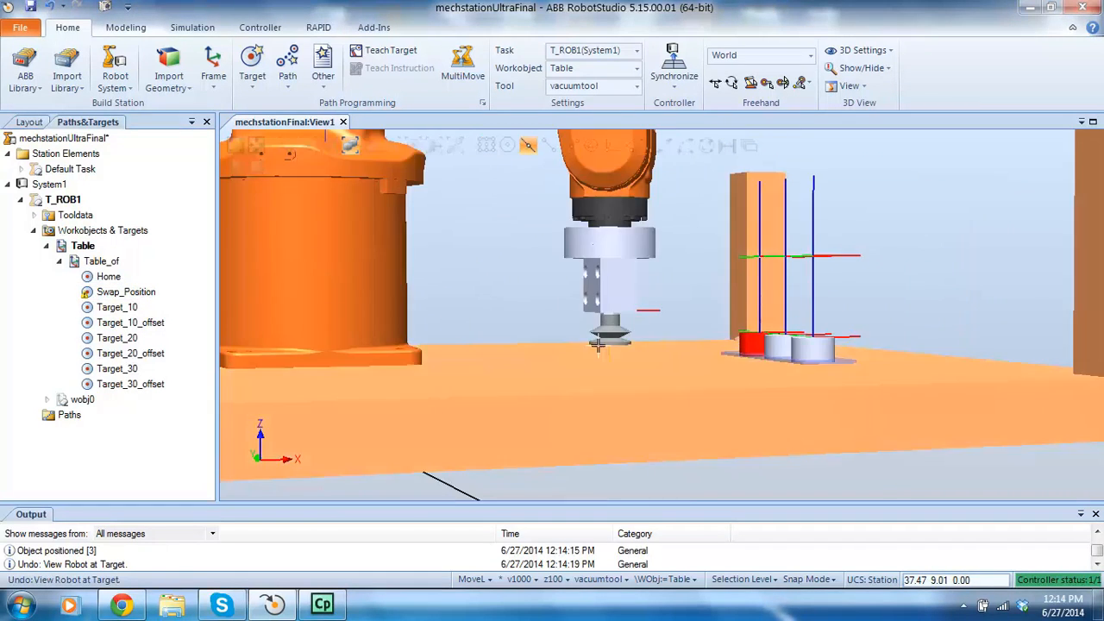
left_click_drag(641, 385, 658, 399, "ctrl+shift")
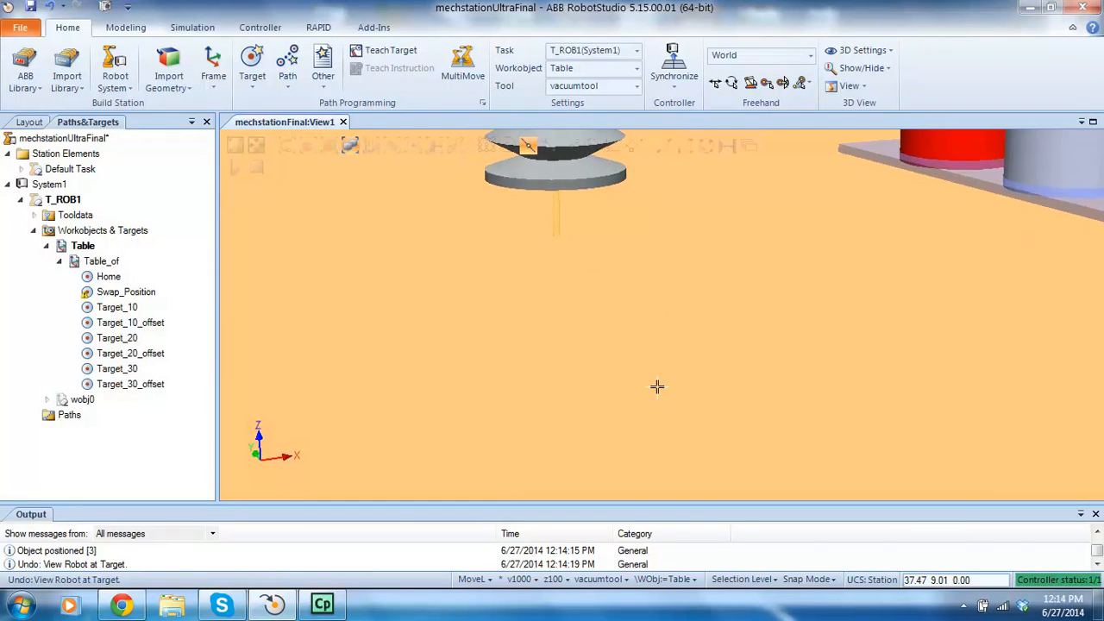
scroll(687, 286, "down", 5)
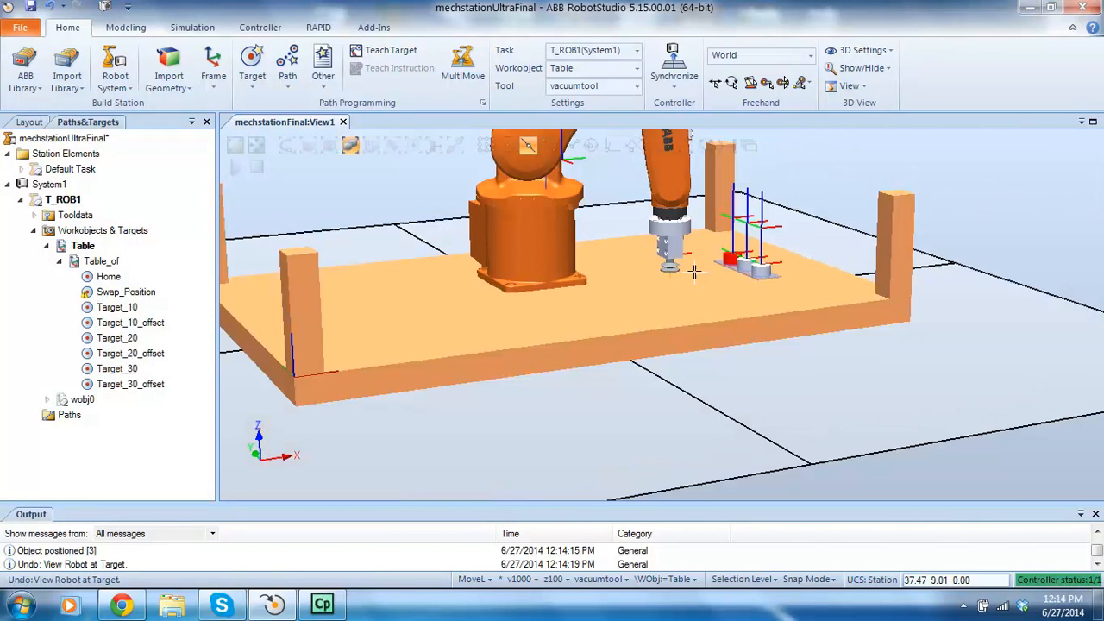
scroll(694, 266, "up", 4)
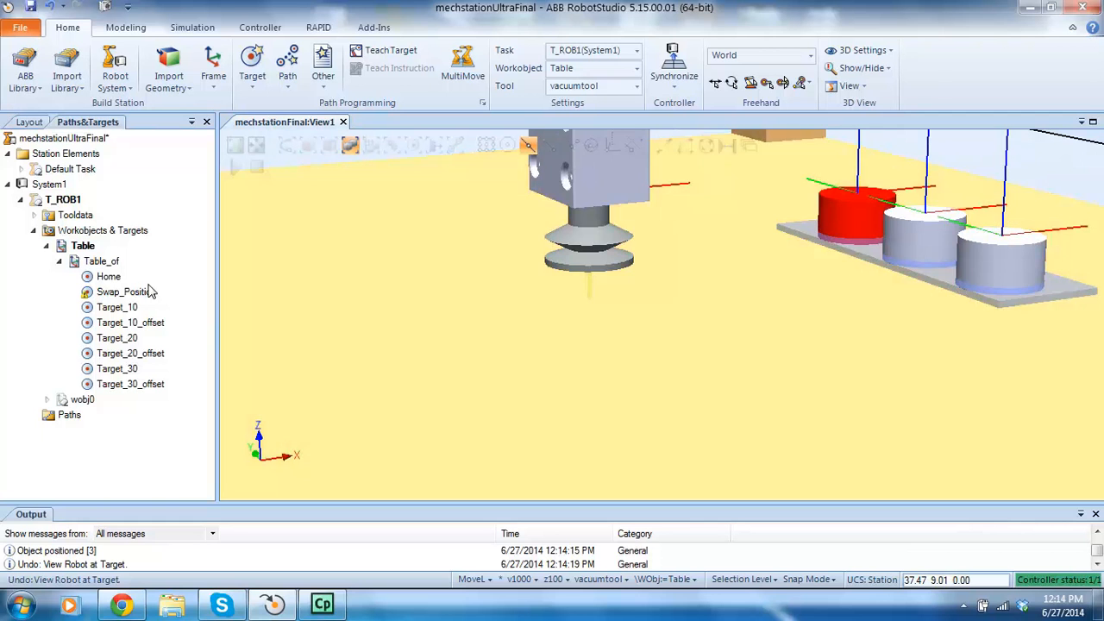
left_click(138, 291)
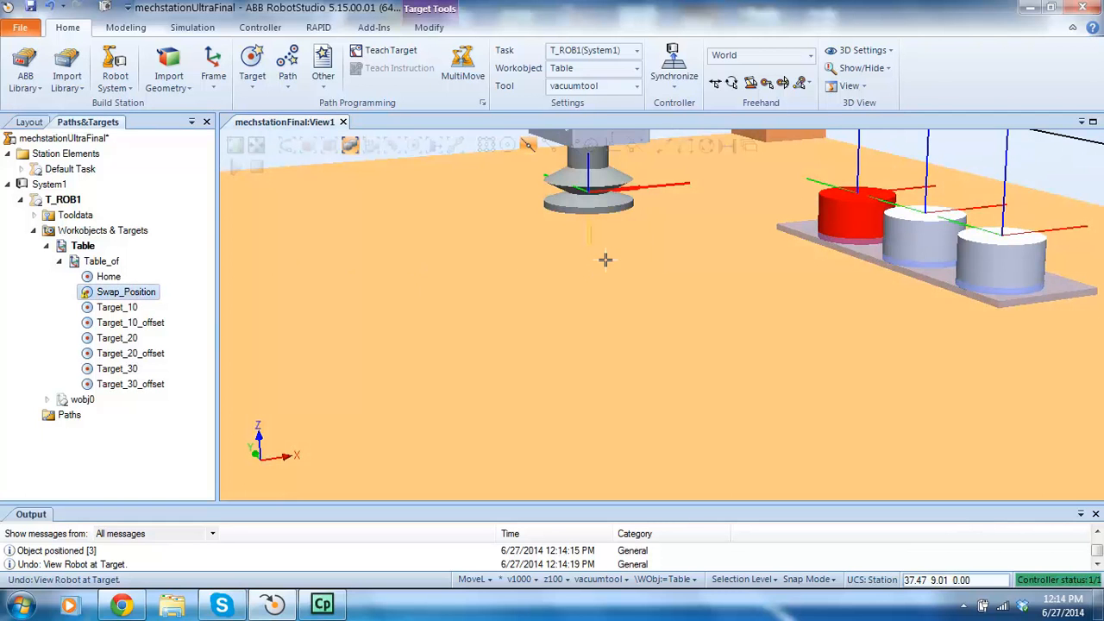
left_click(605, 259)
scroll(595, 276, "down", 6)
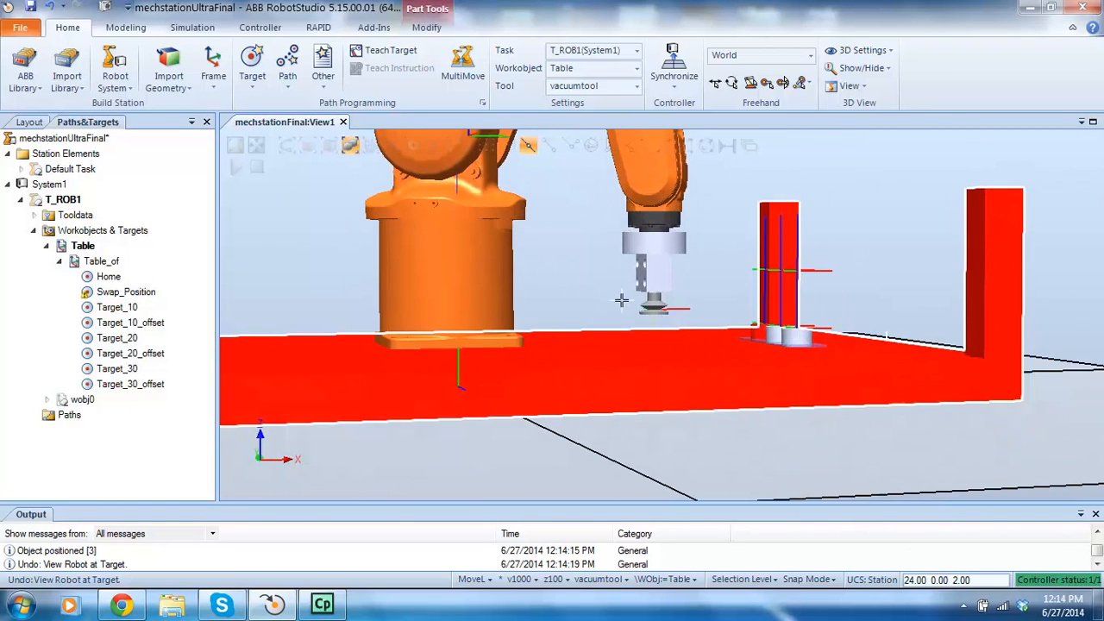
Offset the Swap_Position target by -1 inch along local Z.
right_click(112, 291)
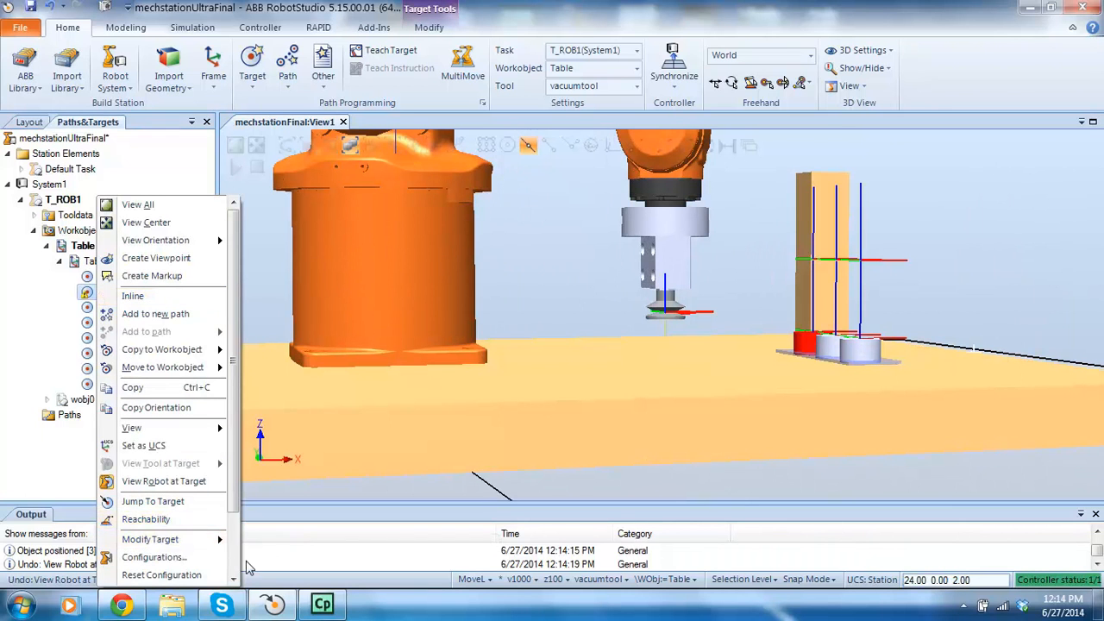
mouse_move(183, 540)
left_click(297, 468)
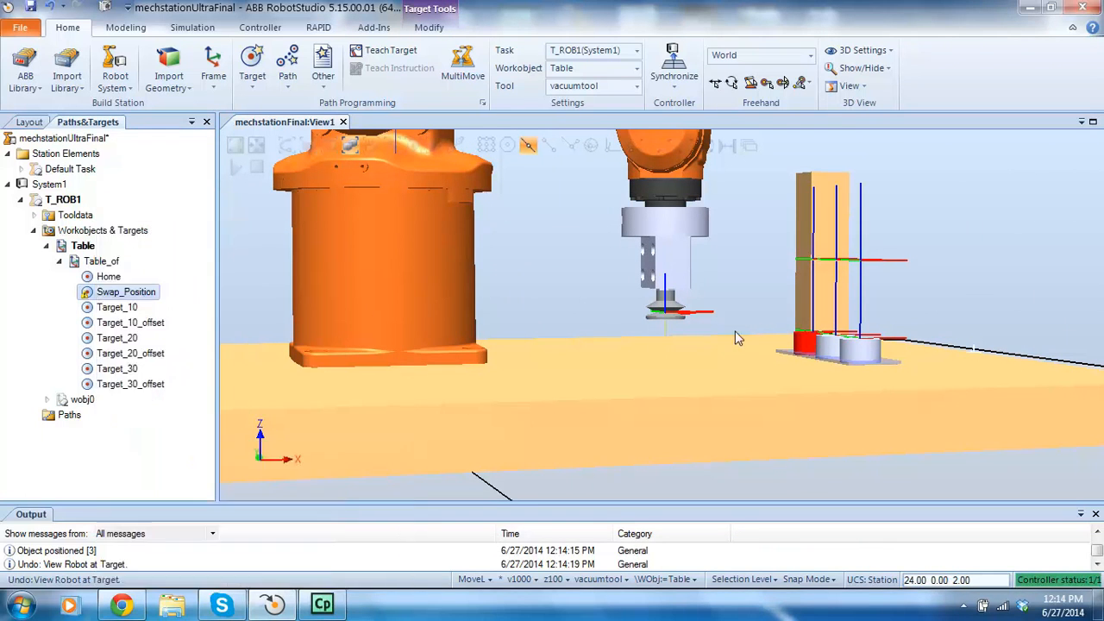
left_click(1079, 197)
left_click(1009, 262)
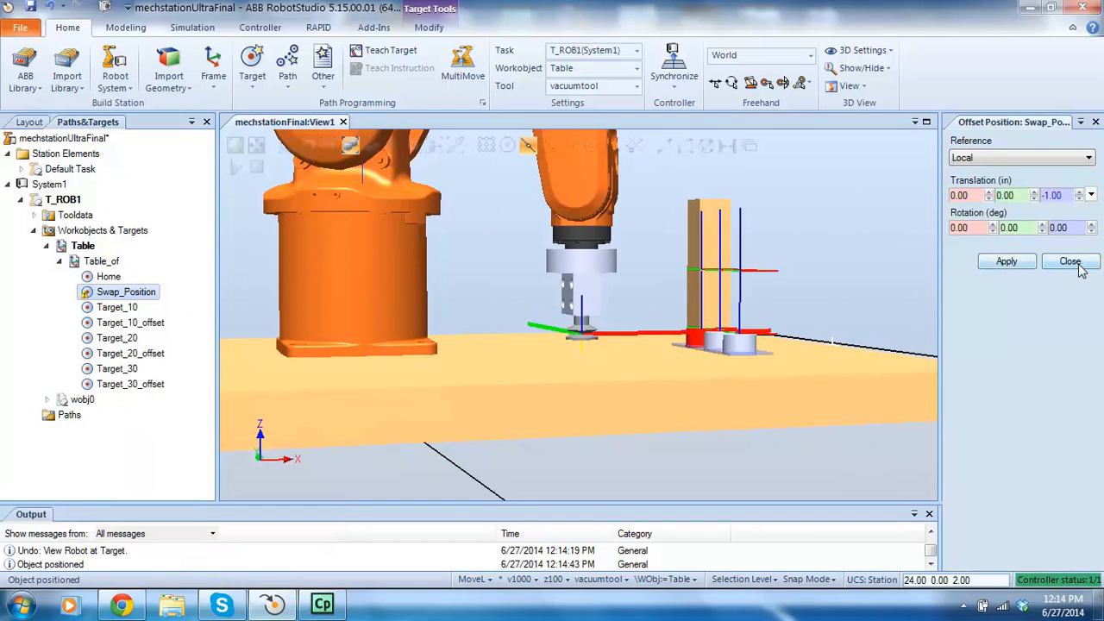
left_click(1081, 270)
Duplicate the Swap_Position target within the Table workobject.
left_click_drag(665, 355, 688, 380, "ctrl+shift")
scroll(638, 241, "down", 6)
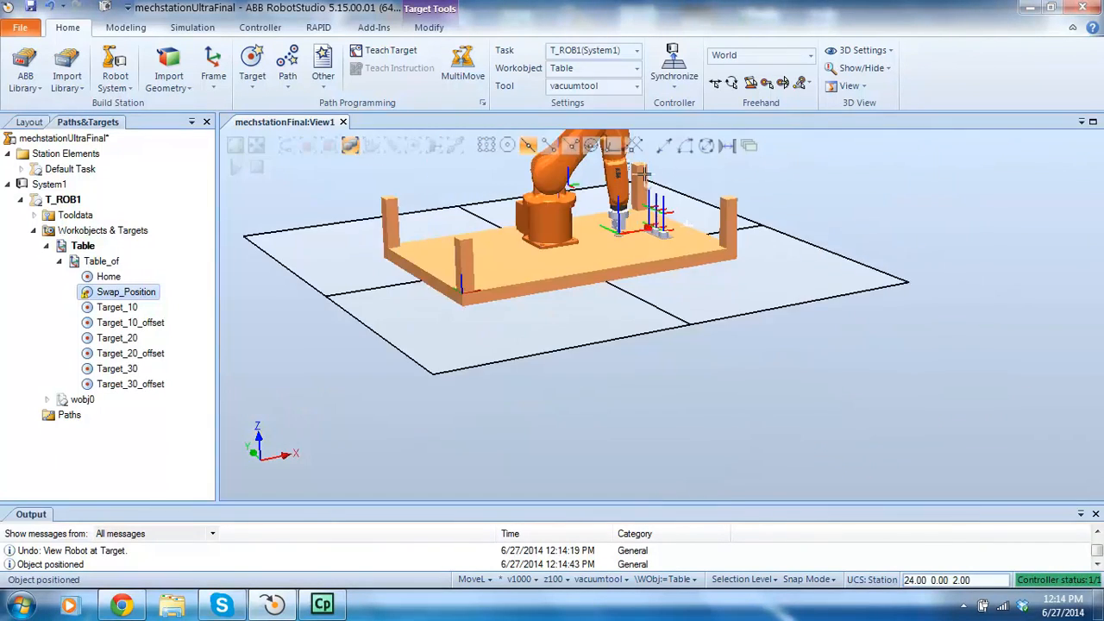
scroll(645, 185, "up", 7)
scroll(601, 307, "down", 5)
scroll(595, 338, "up", 2)
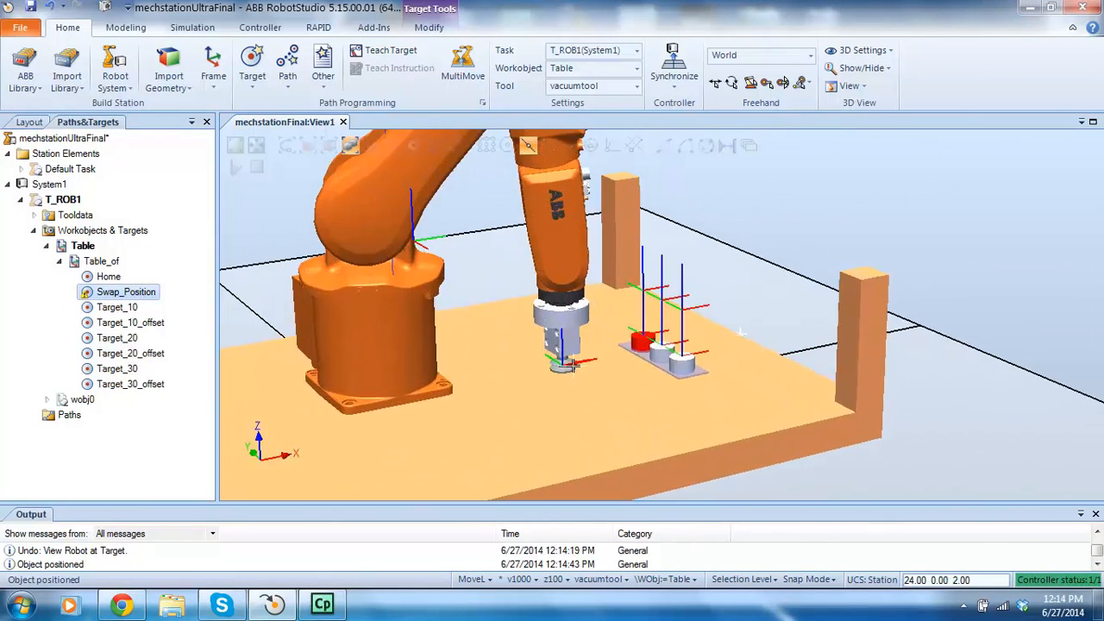
scroll(581, 360, "up", 3)
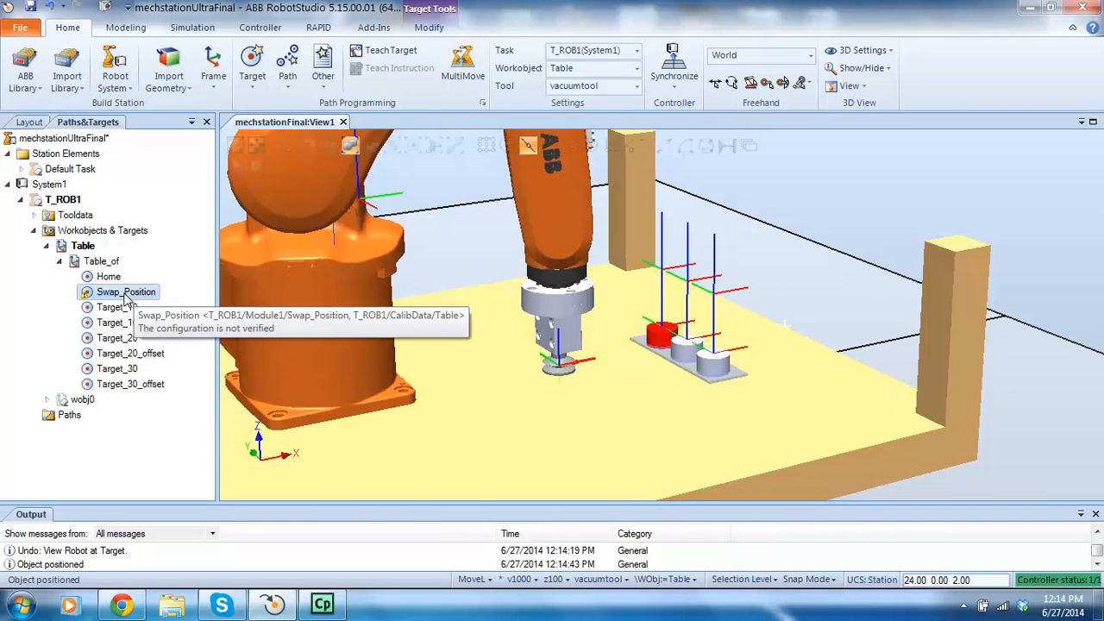
key("ctrl+c")
key("ctrl+v")
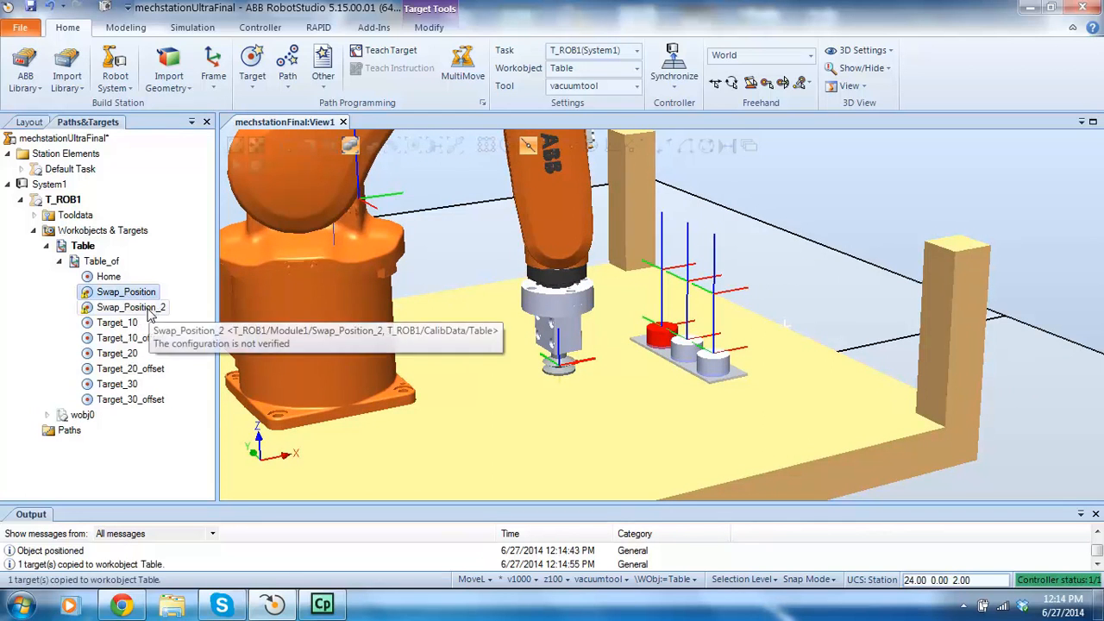
Rename the duplicated target Swap_Position_2 as Swap_Position_offset.
right_click(149, 312)
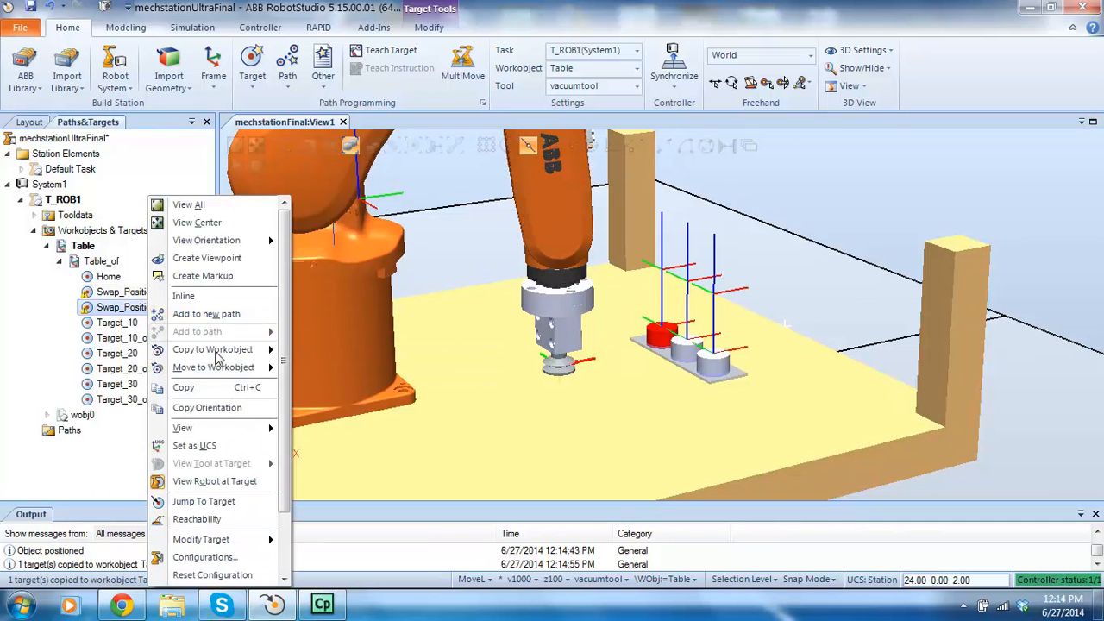
left_click(23, 320)
left_click(120, 310)
right_click(120, 311)
left_click(122, 312)
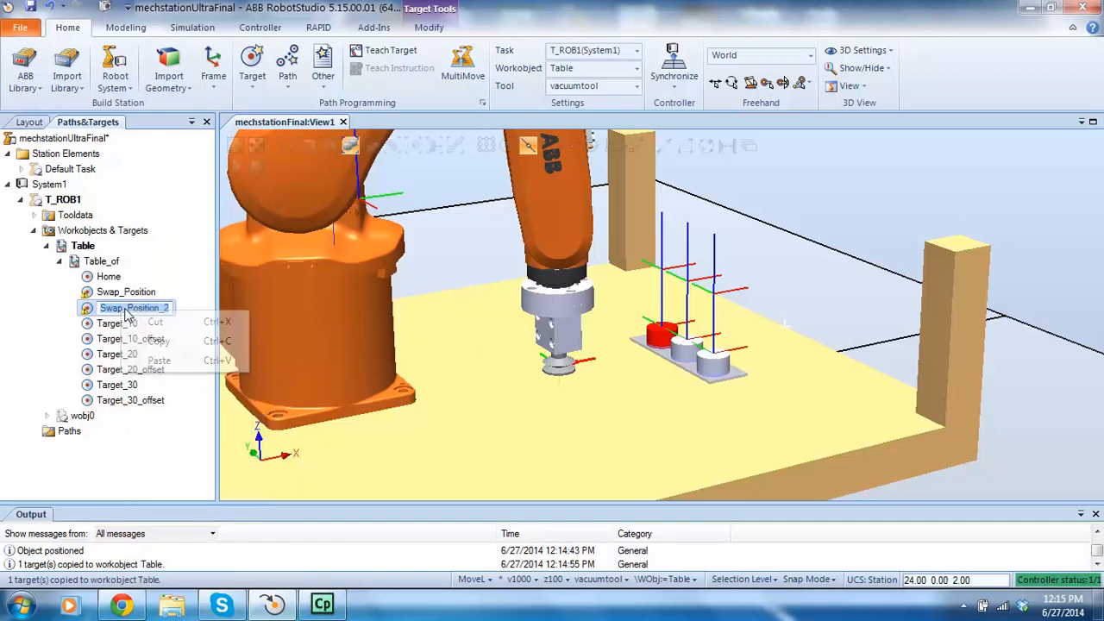
left_click(169, 309)
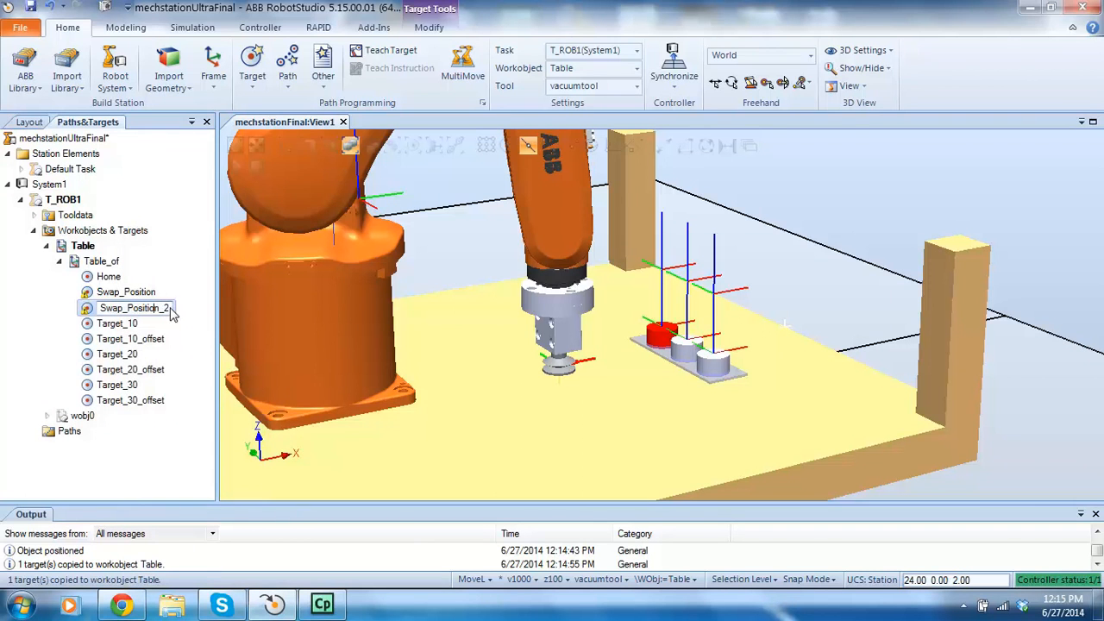
type("offset")
key("Return")
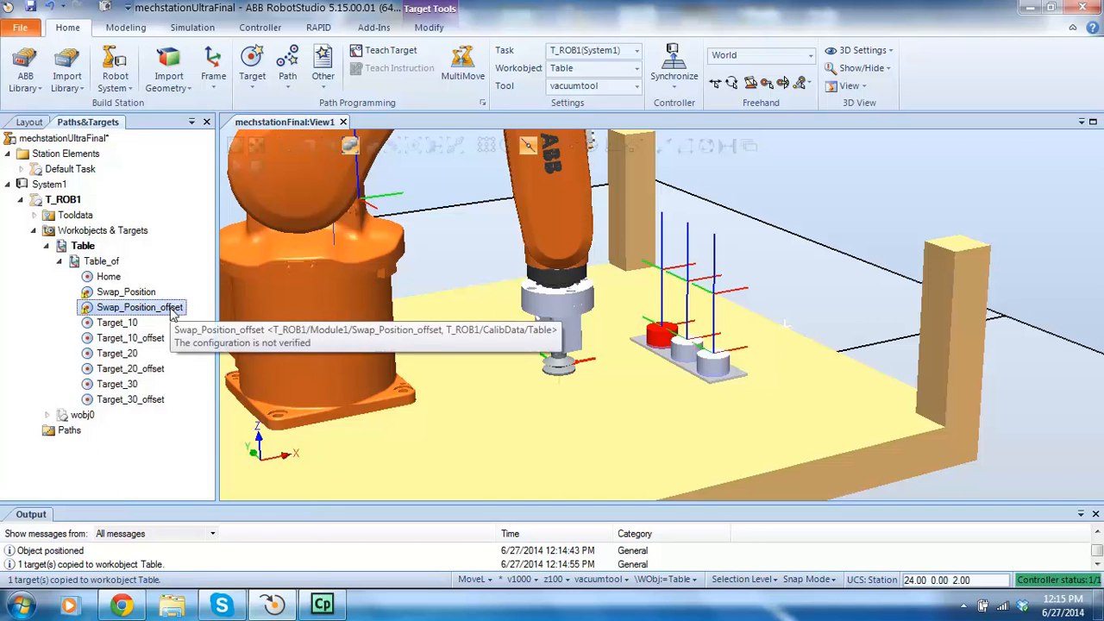
Offset the Swap_Position_offset target by 3 inches along its local Z axis.
right_click(169, 308)
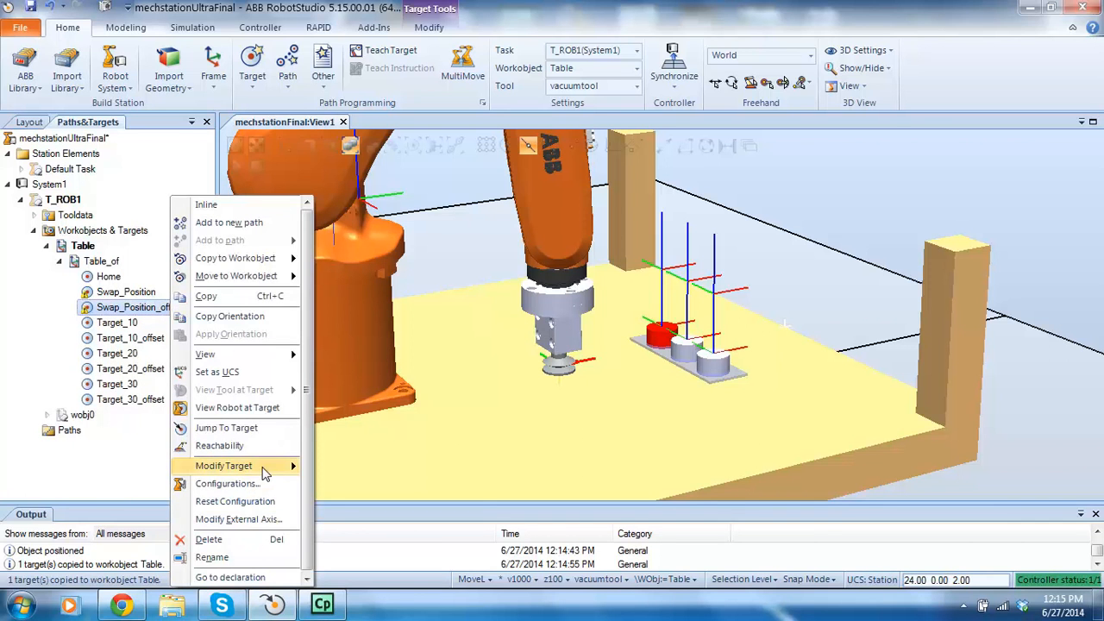
left_click(372, 477)
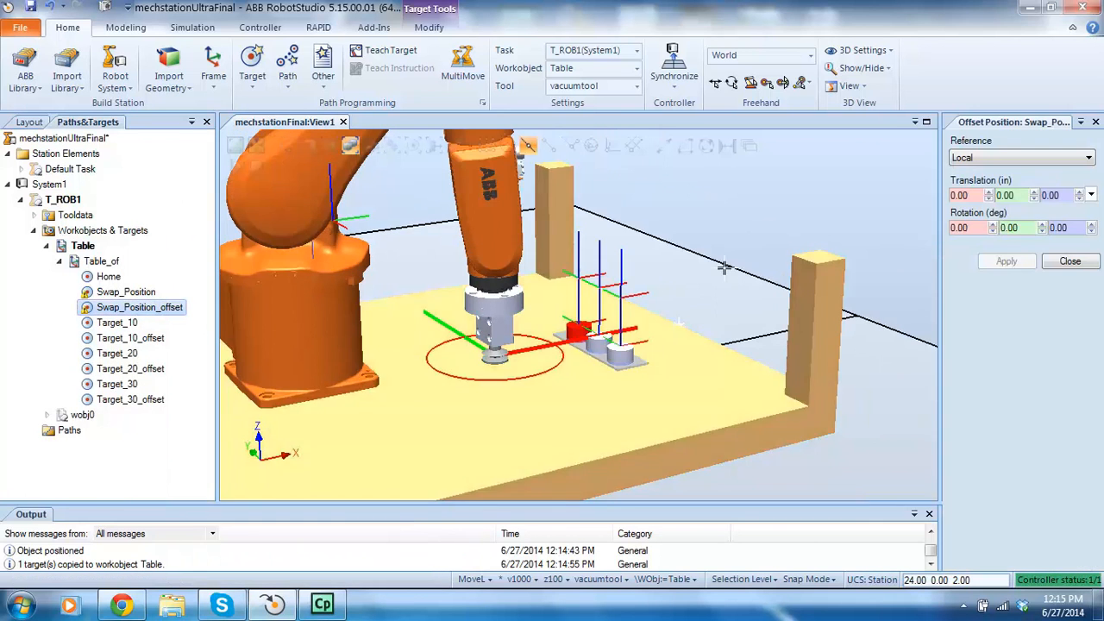
left_click(1080, 193)
left_click(1079, 193)
left_click(1080, 193)
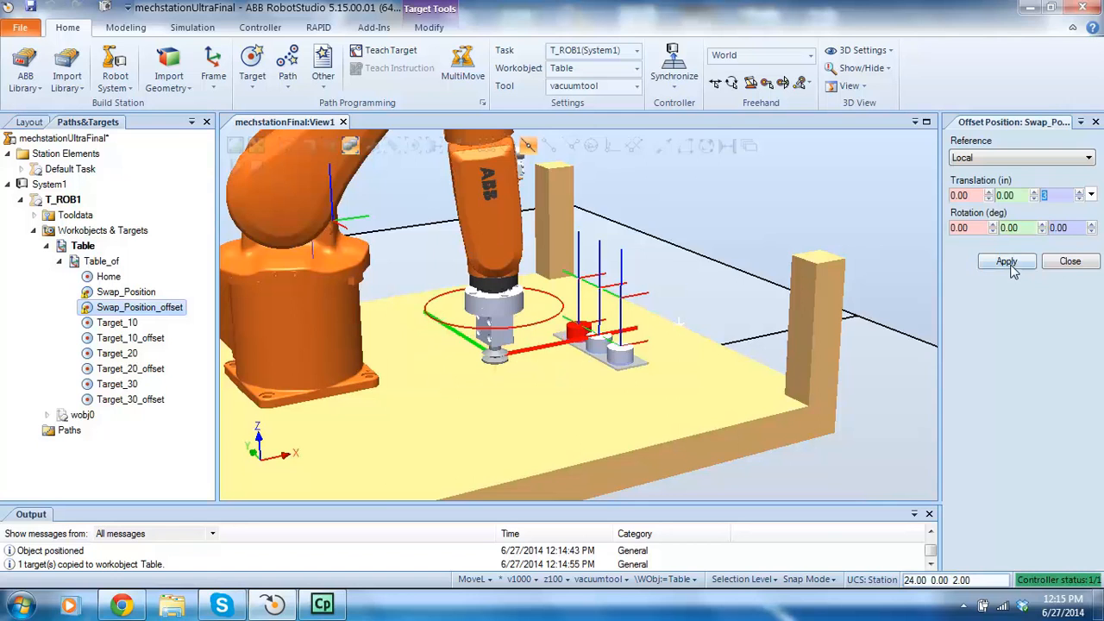
left_click(1006, 261)
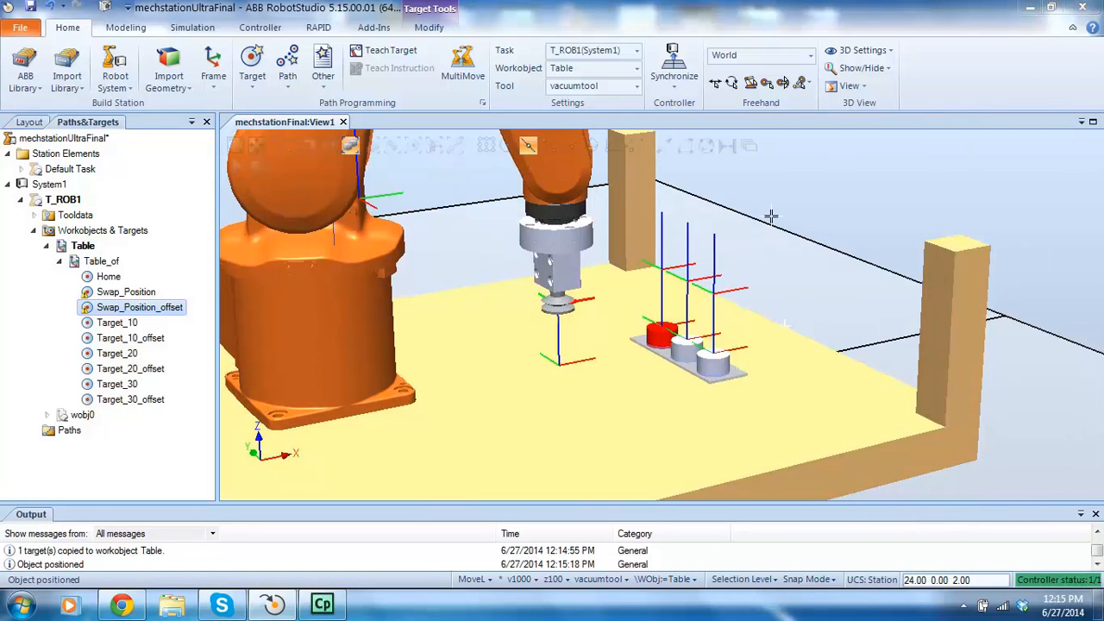
left_click(769, 216)
scroll(514, 333, "down", 1)
scroll(514, 333, "down", 2)
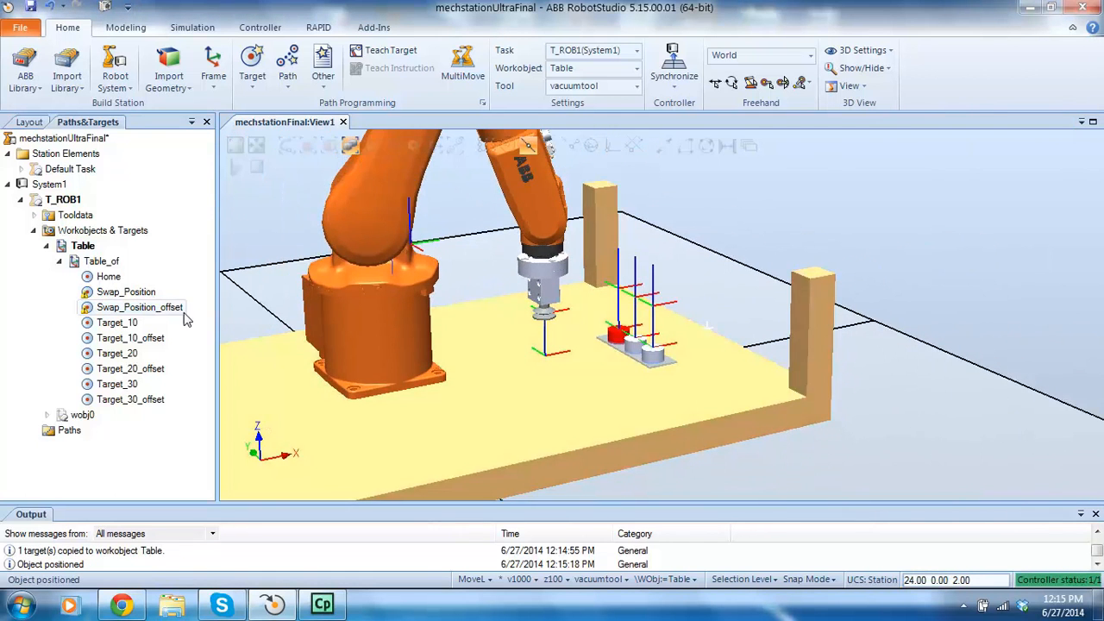
Assign the configuration Cfg1 (0,-1,-1,0) to the Swap_Position target.
right_click(140, 295)
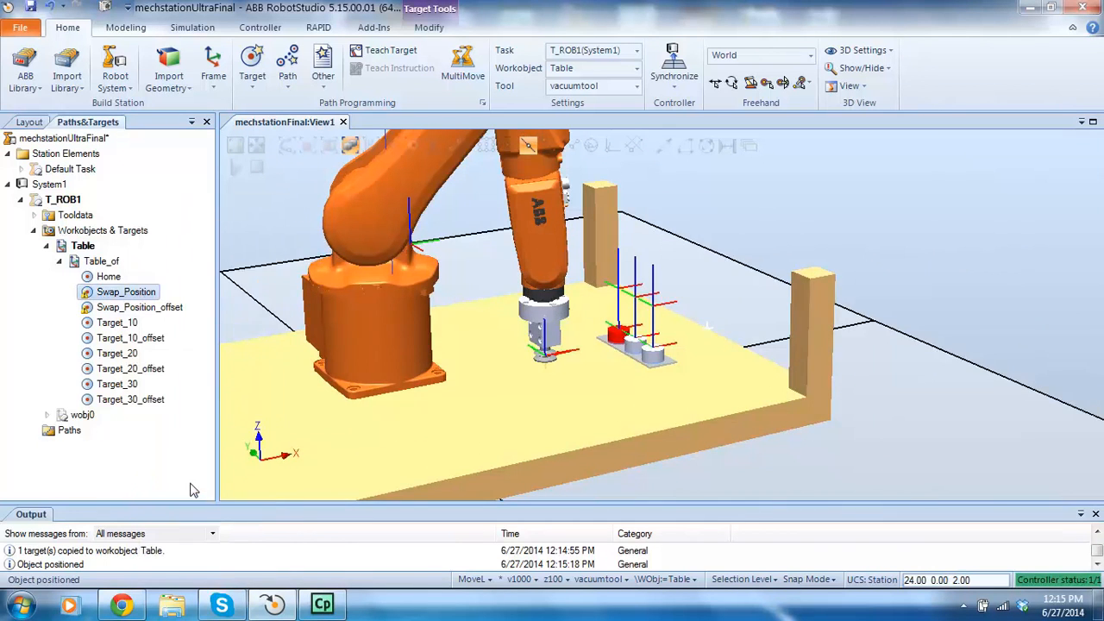
left_click(196, 483)
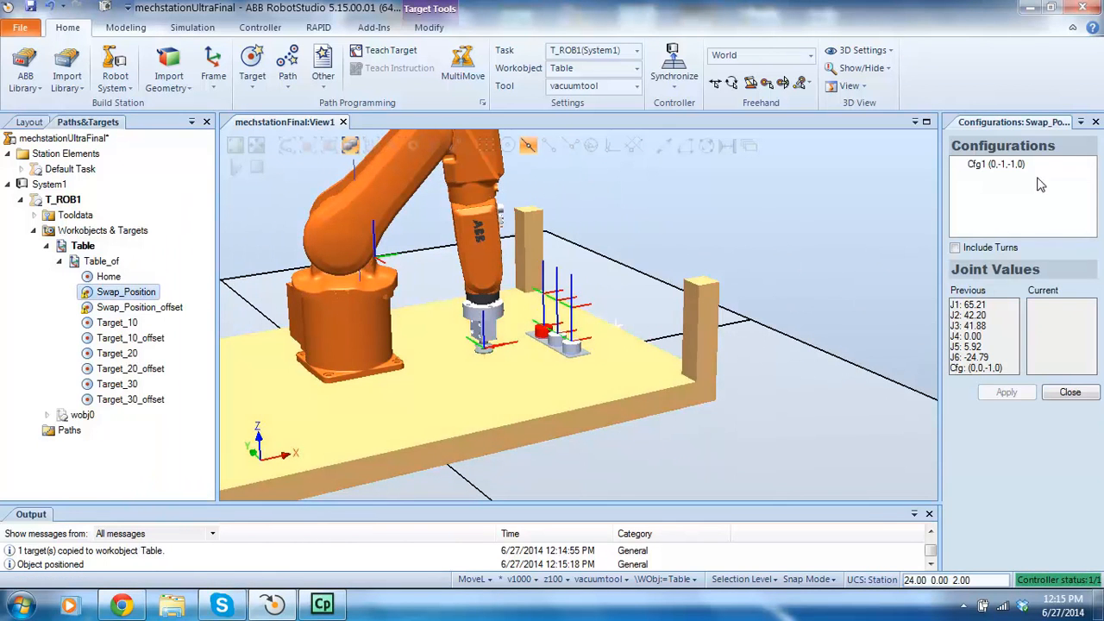
left_click(1026, 165)
left_click(1007, 393)
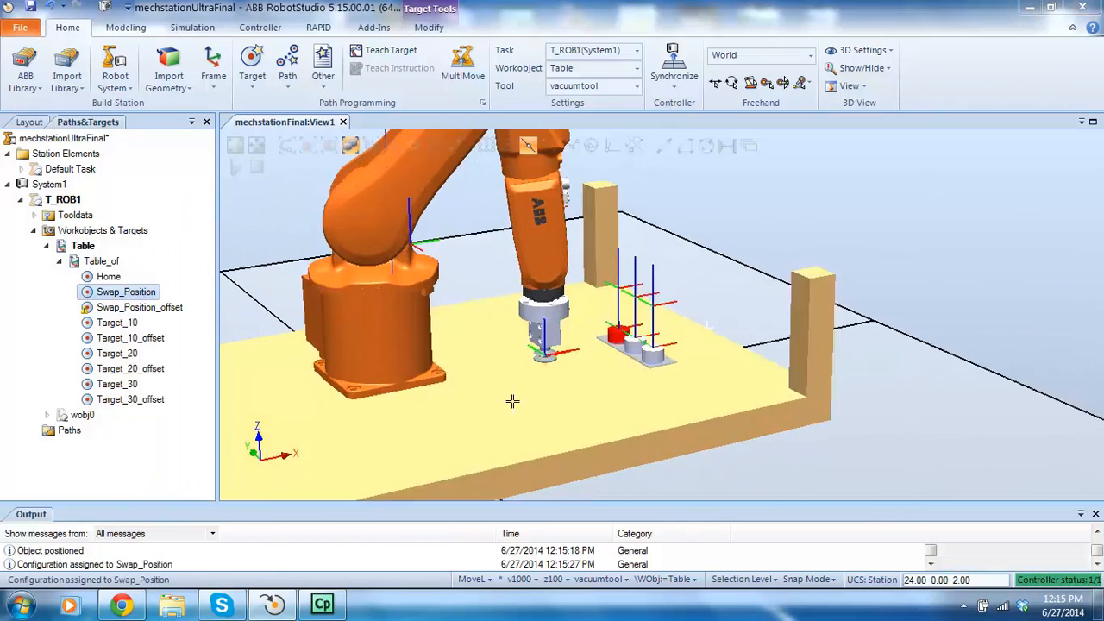
Assign the configuration Cfg1 (0,-1,-1,0) to the Swap_Position_offset target.
left_click(129, 308)
right_click(135, 309)
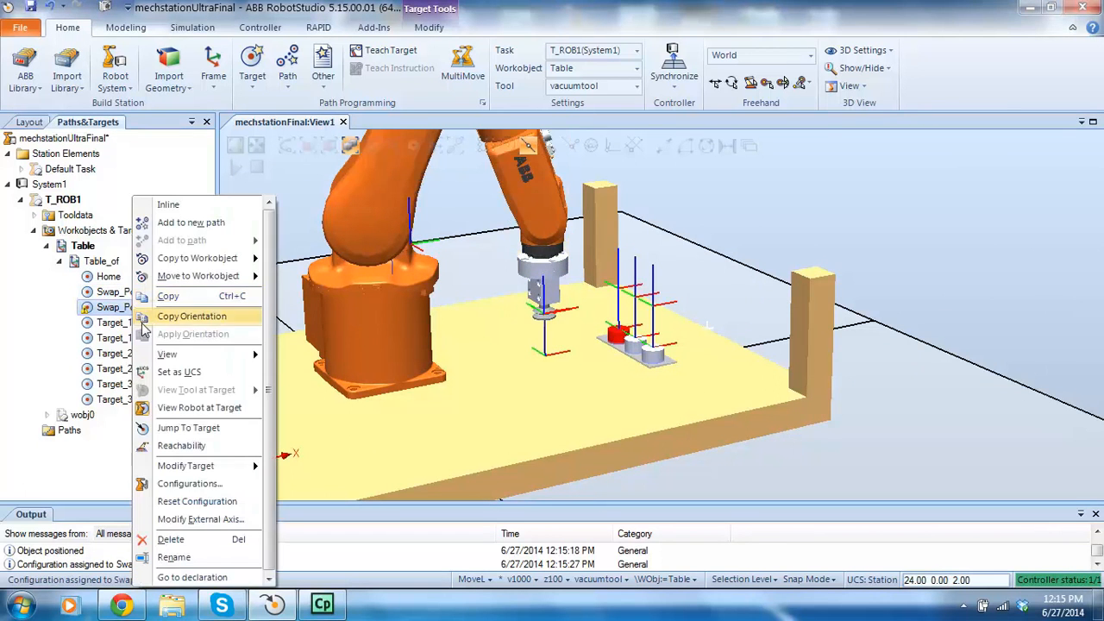
left_click(190, 483)
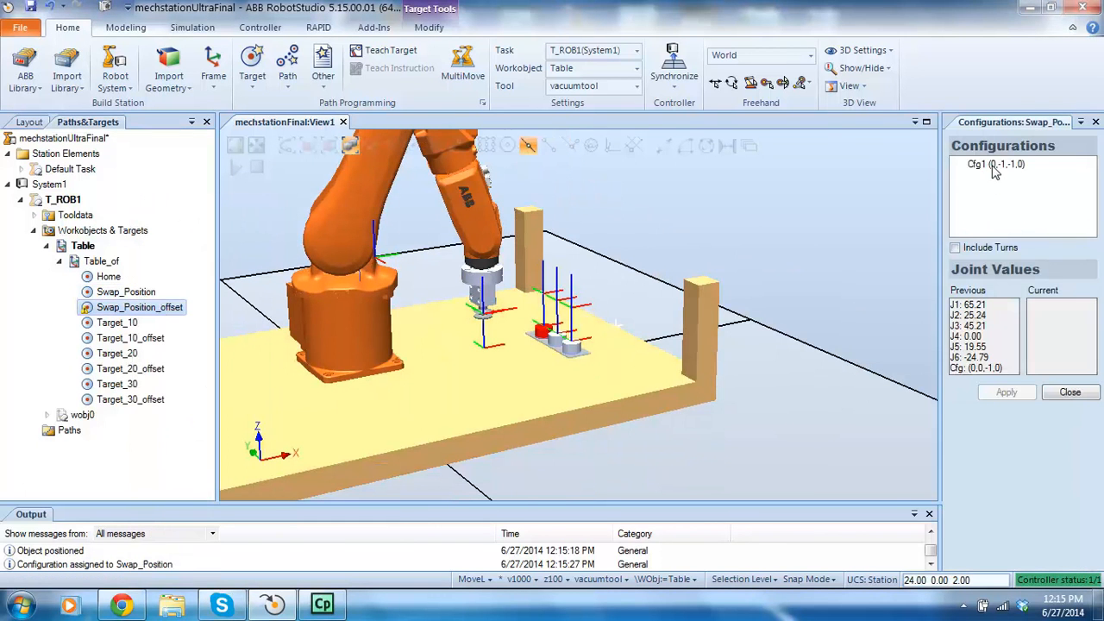
left_click(993, 166)
left_click(1007, 392)
left_click(1069, 393)
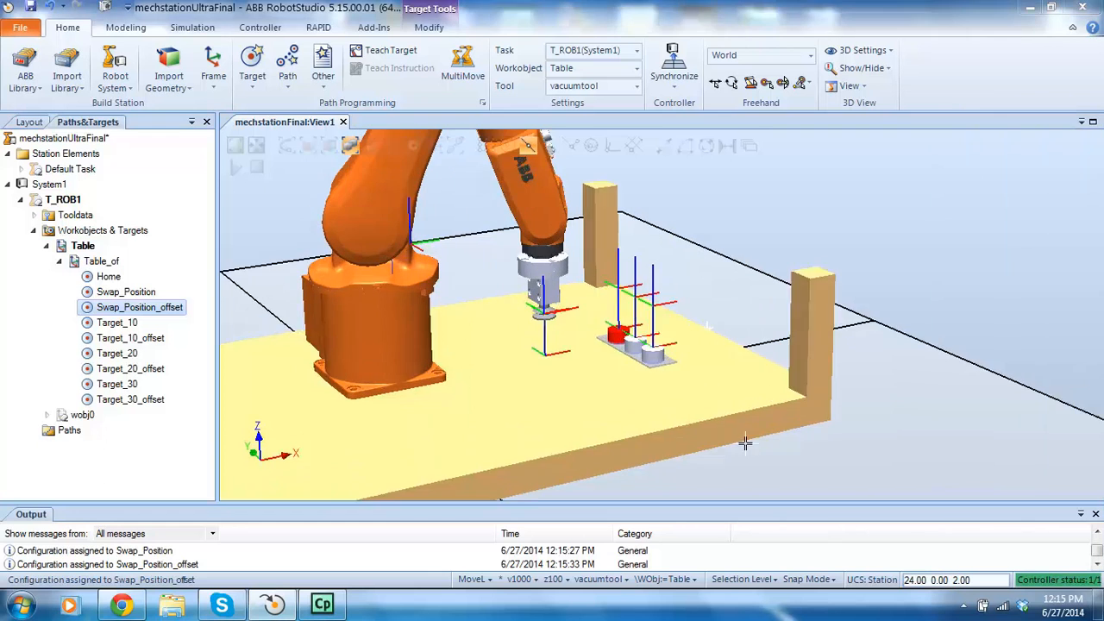
scroll(598, 237, "down", 3)
scroll(598, 242, "up", 4)
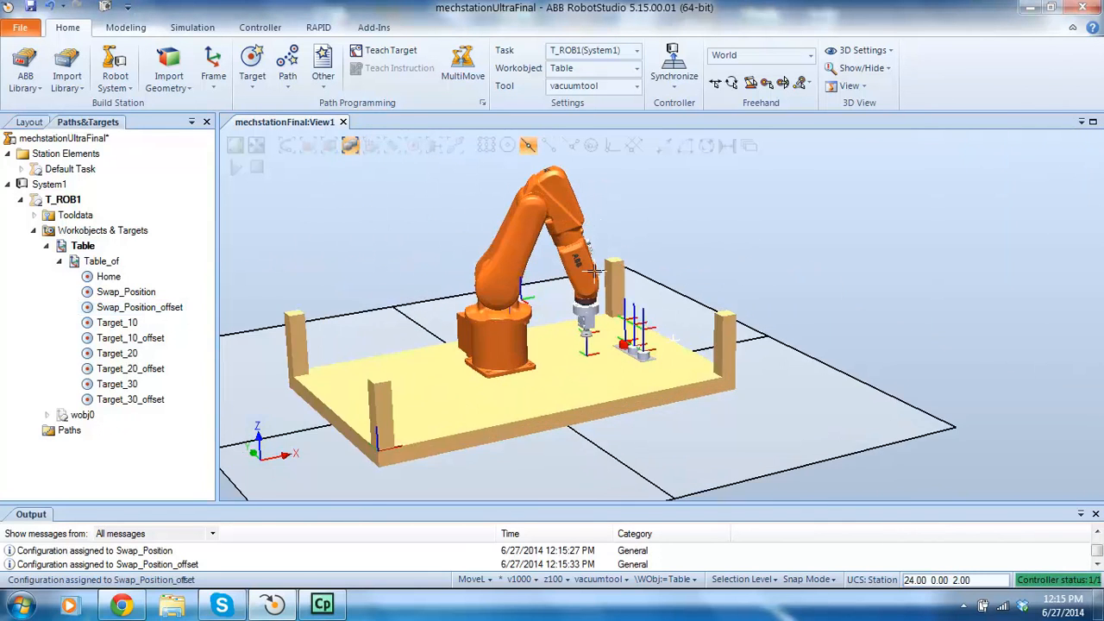
Switch to Chrome and search Google for "robotstudio configuration".
left_click(106, 606)
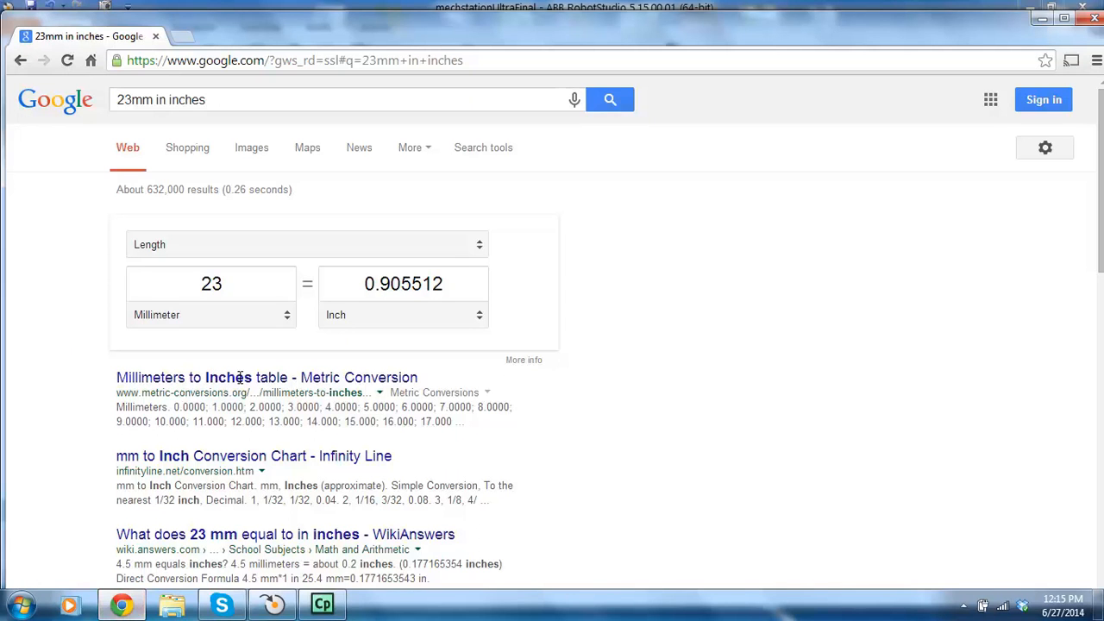
left_click_drag(222, 103, 4, 63)
type("rob")
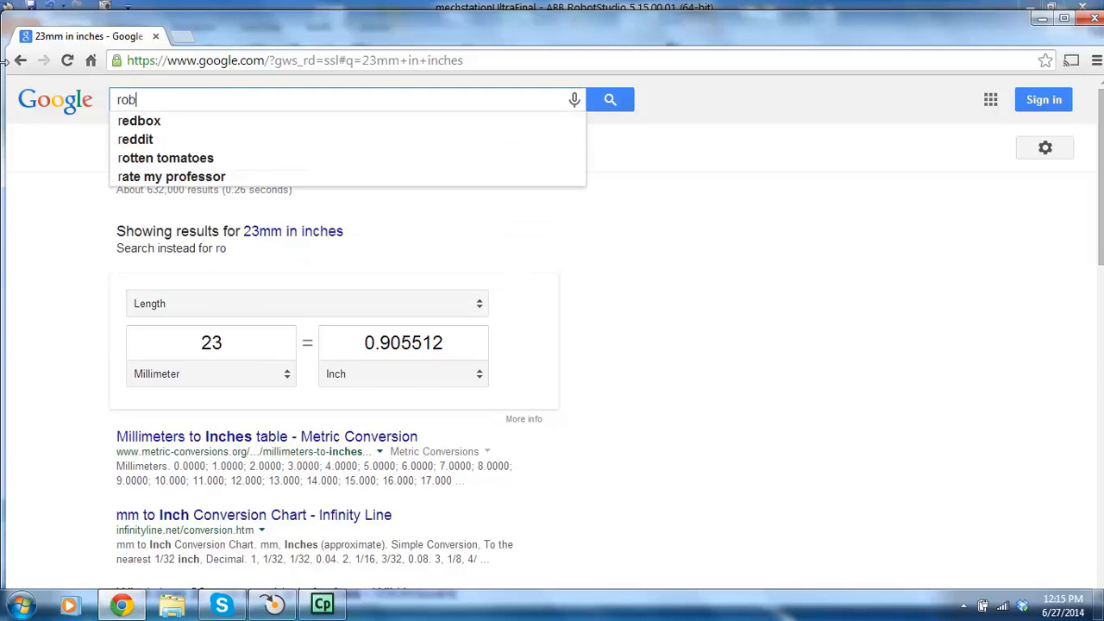
type("otstu")
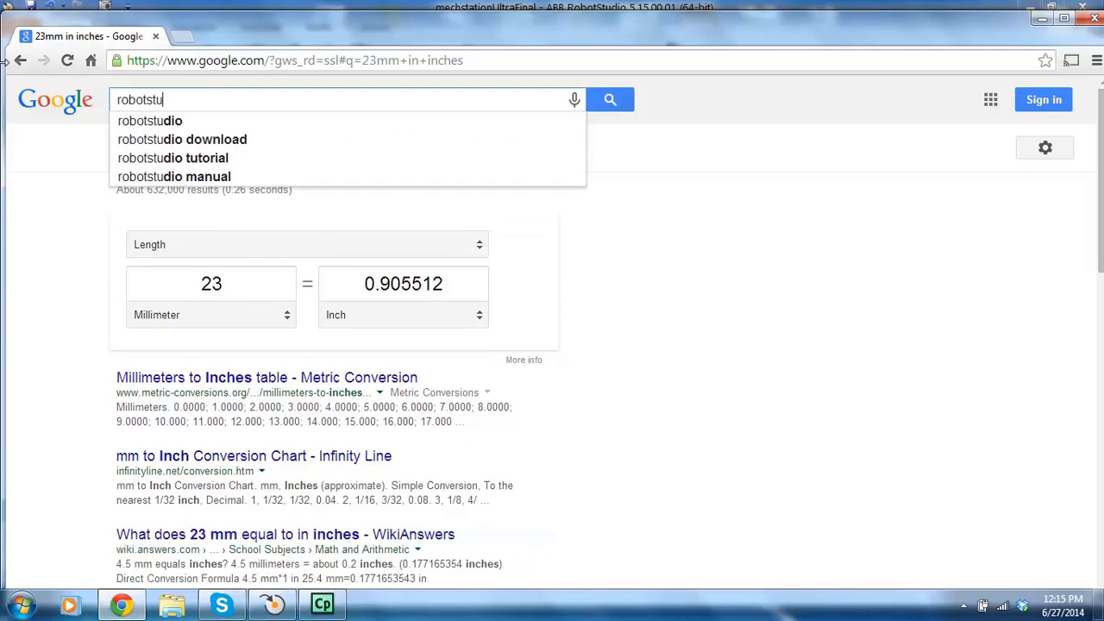
type("dio conf")
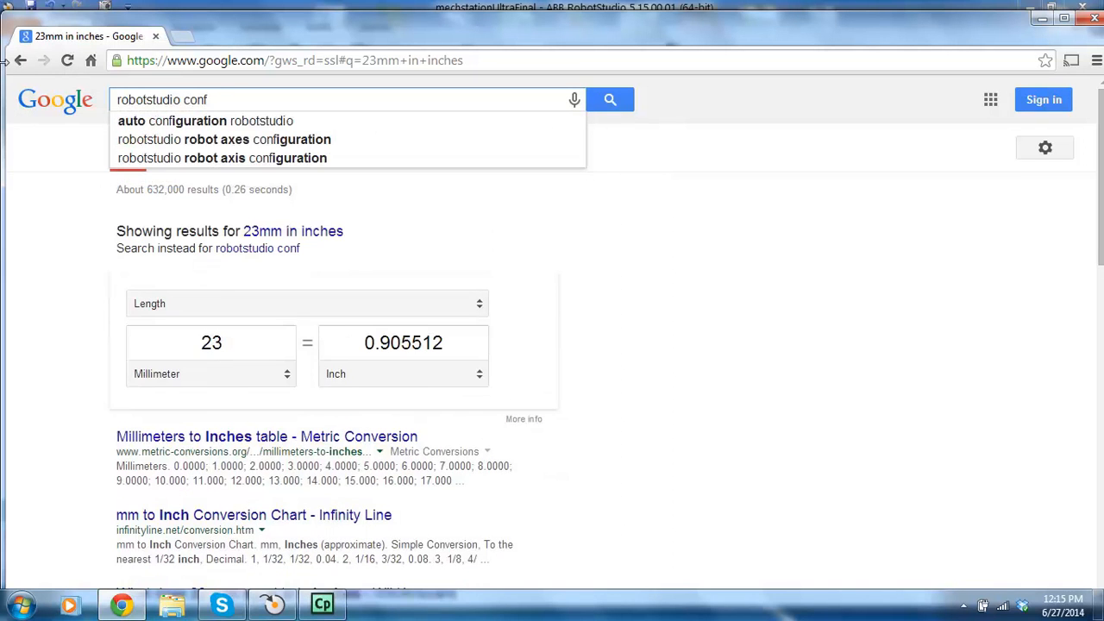
type("igu")
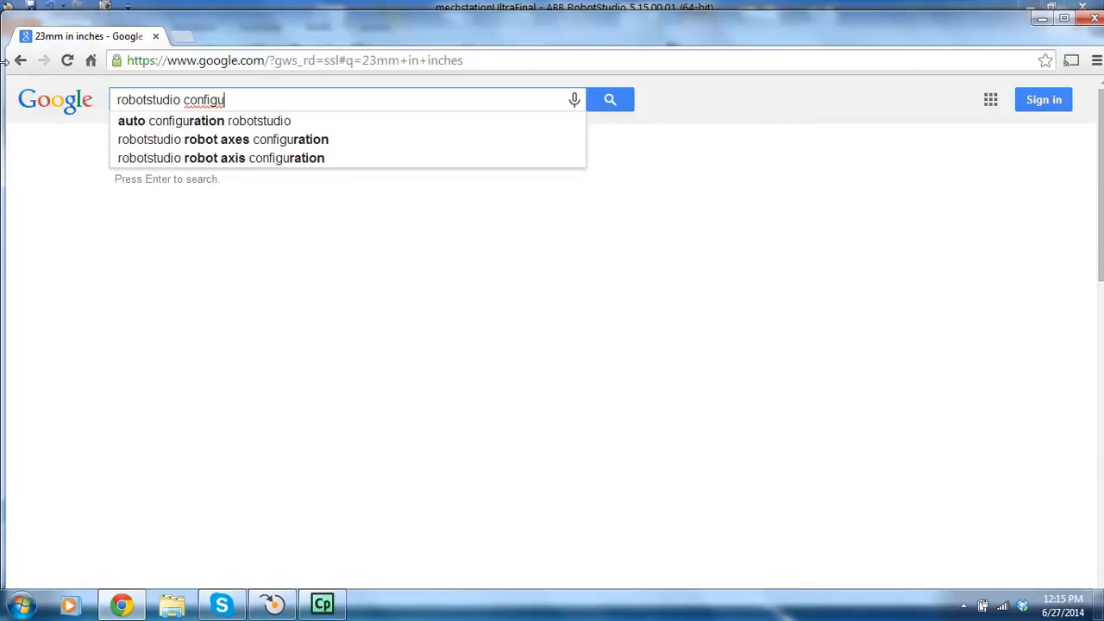
type("ration")
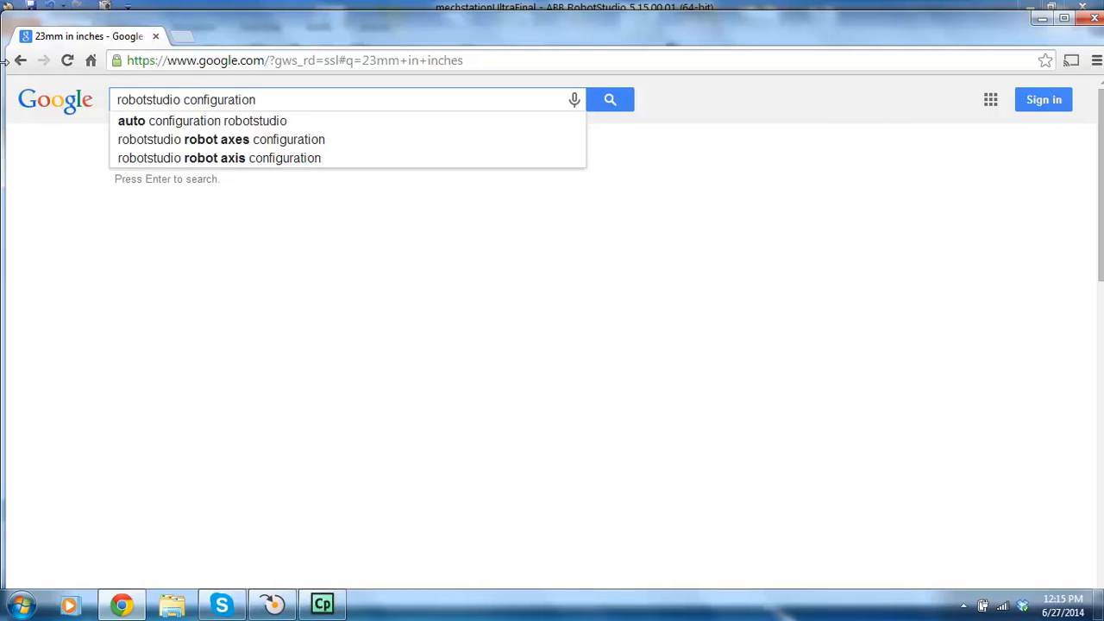
key("Return")
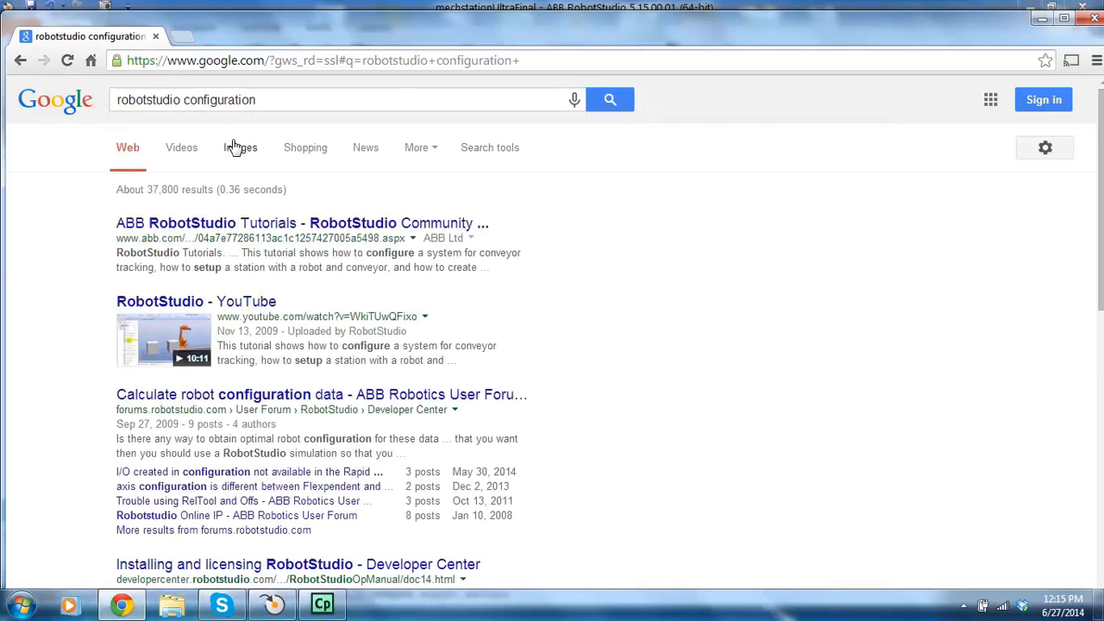
scroll(257, 328, "down", 1)
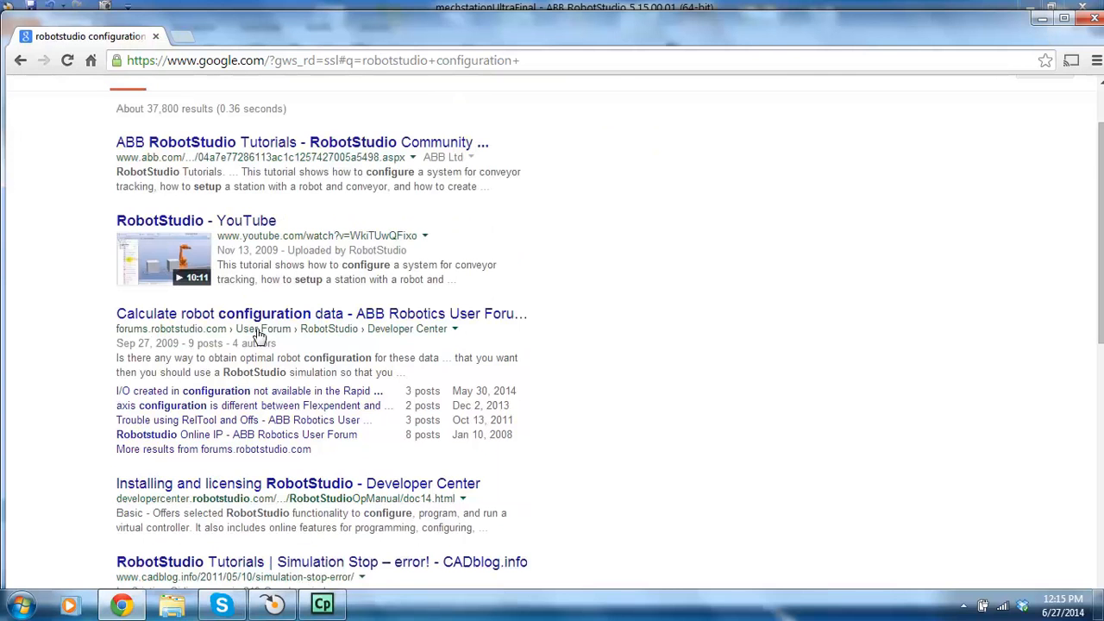
Switch to the RobotStudio help, look up "config" in the index, and examine the illustrated explanation of robot axis configurations.
left_click(272, 604)
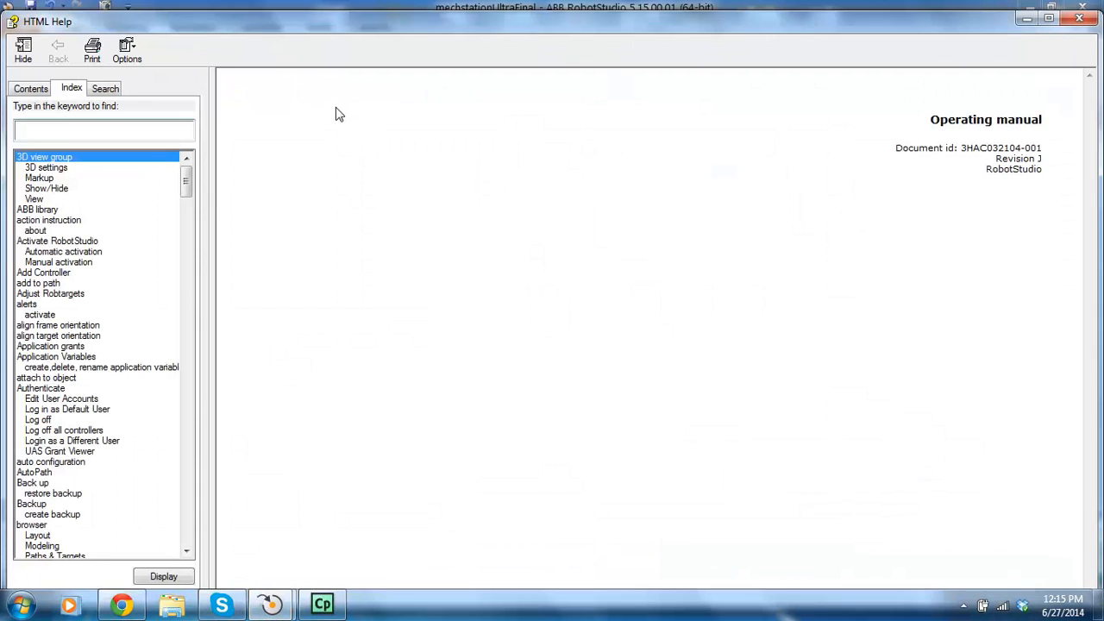
left_click(79, 127)
type("con")
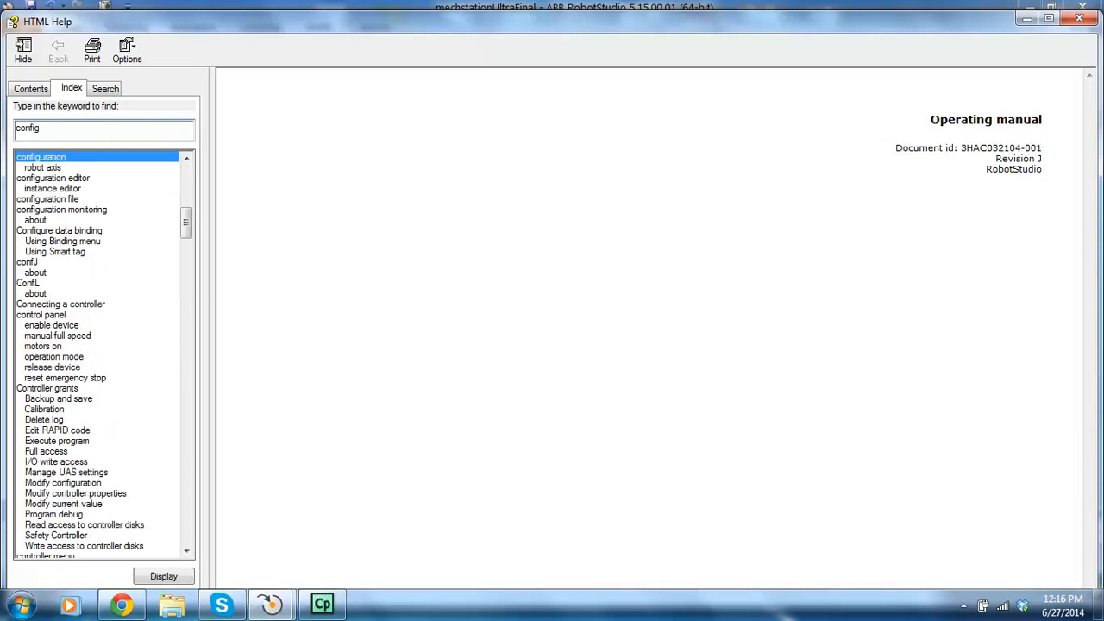
type("fig")
key("Return")
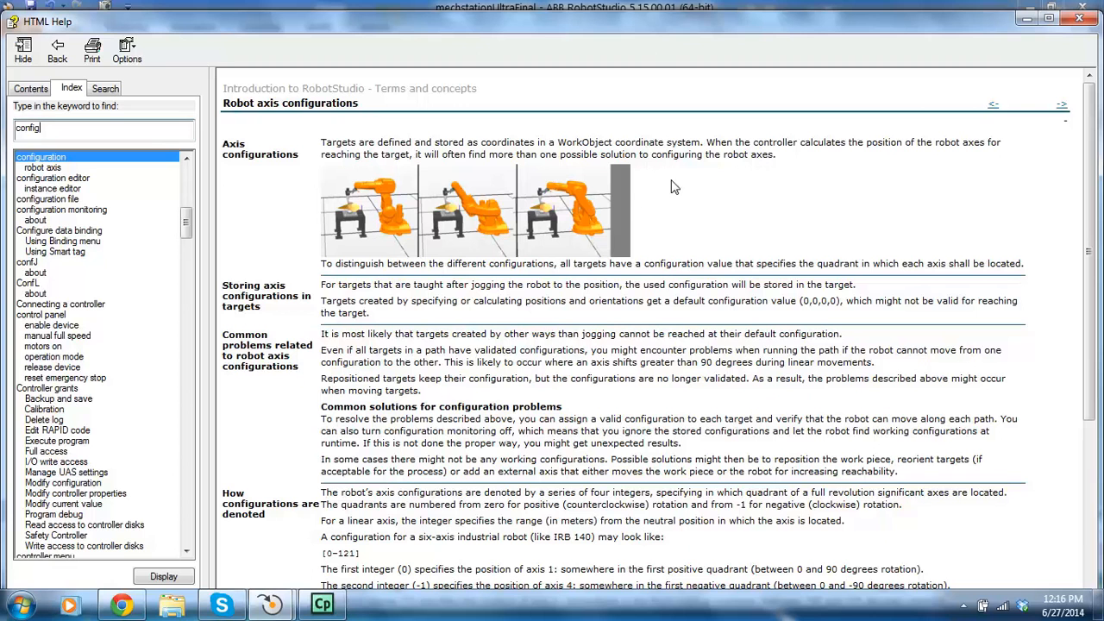
scroll(385, 216, "up", 3, "ctrl")
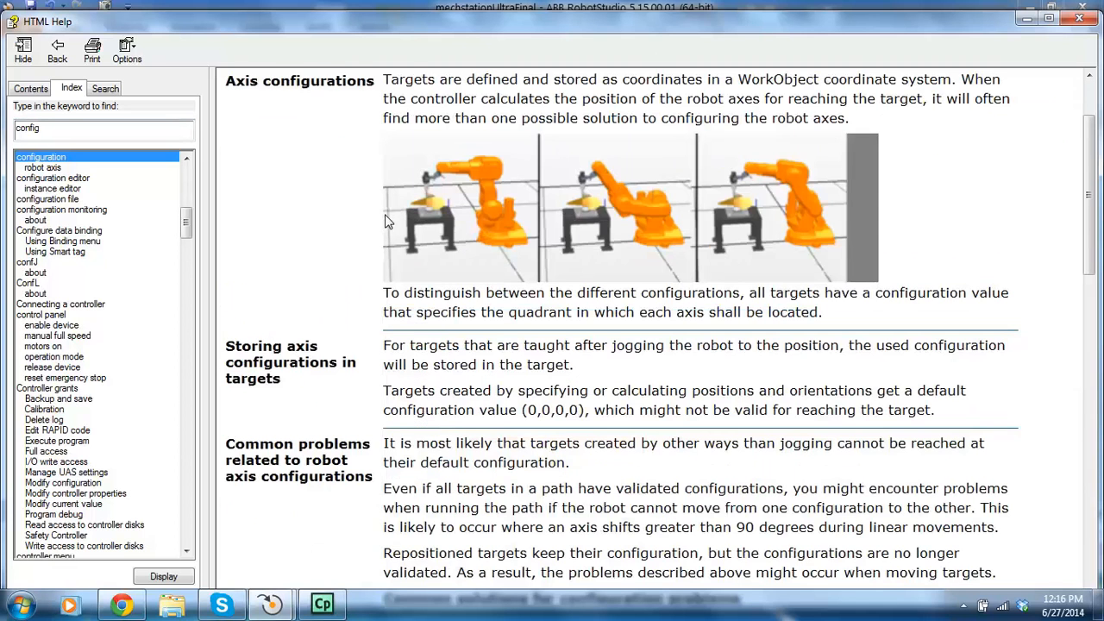
scroll(763, 119, "up", 1, "ctrl")
scroll(940, 123, "up", 1, "ctrl")
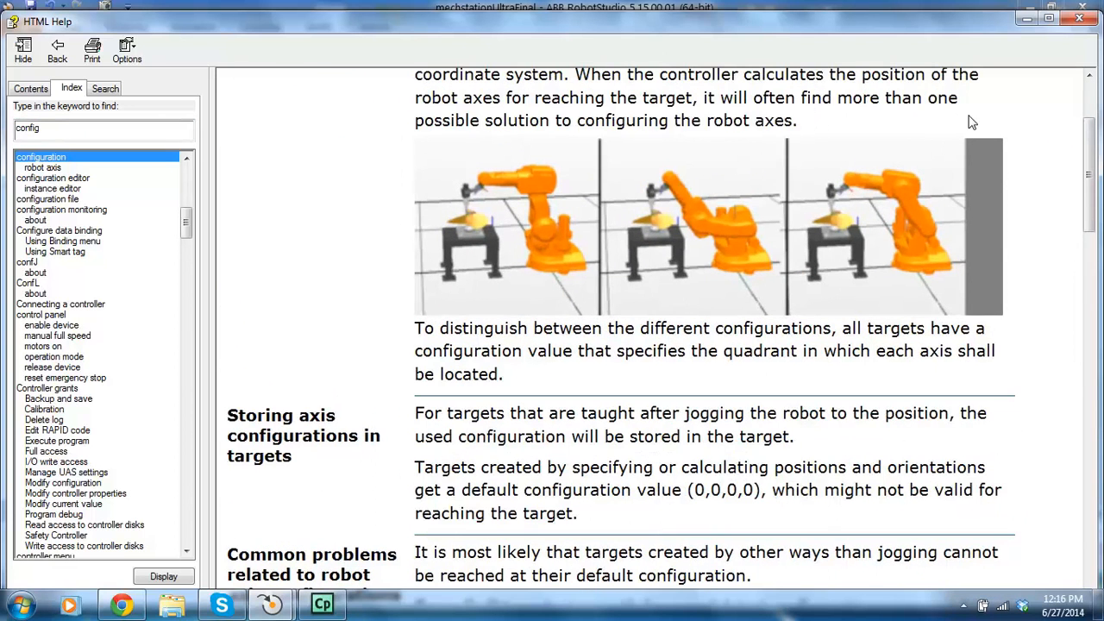
scroll(1052, 232, "up", 3)
scroll(1036, 263, "up", 1, "ctrl")
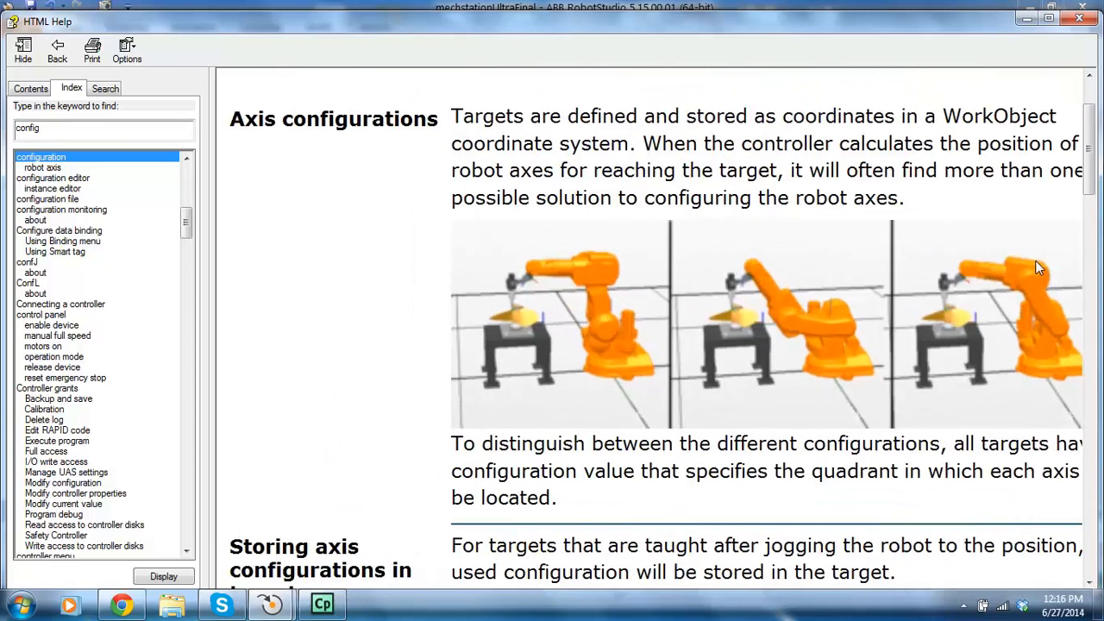
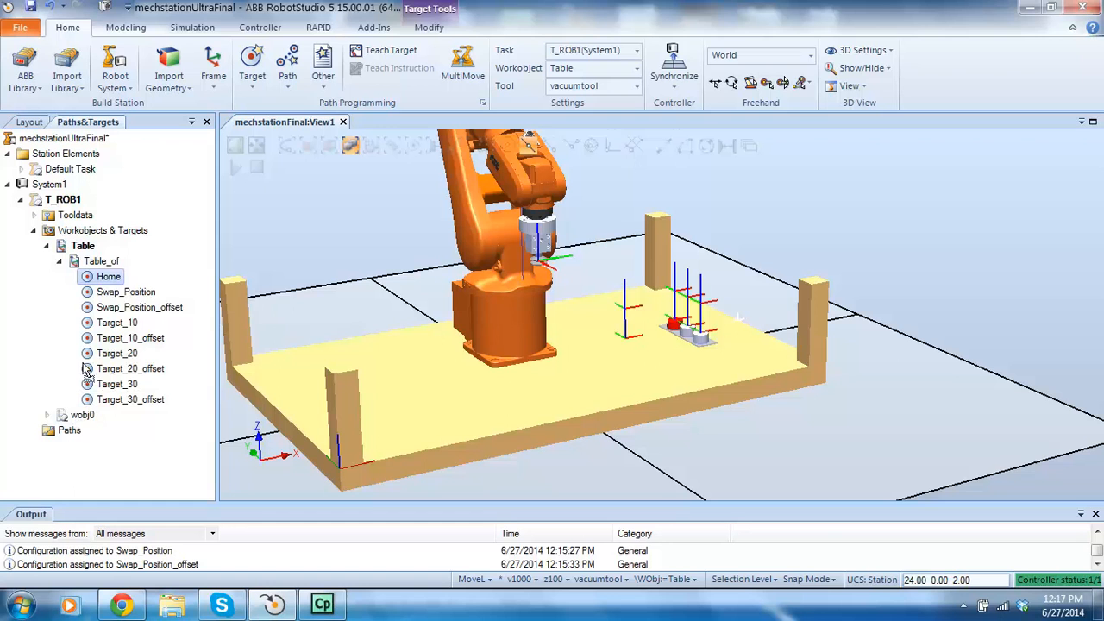
Create an empty path and add the Home target to it as a MoveL instruction.
left_click(289, 84)
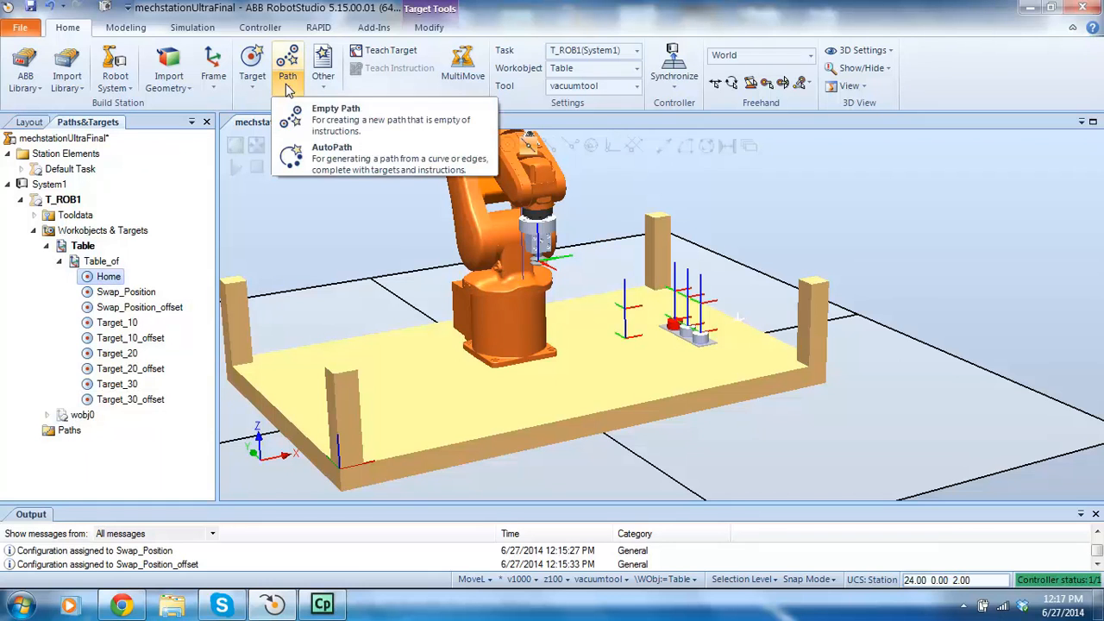
left_click(319, 117)
left_click_drag(108, 285, 106, 445)
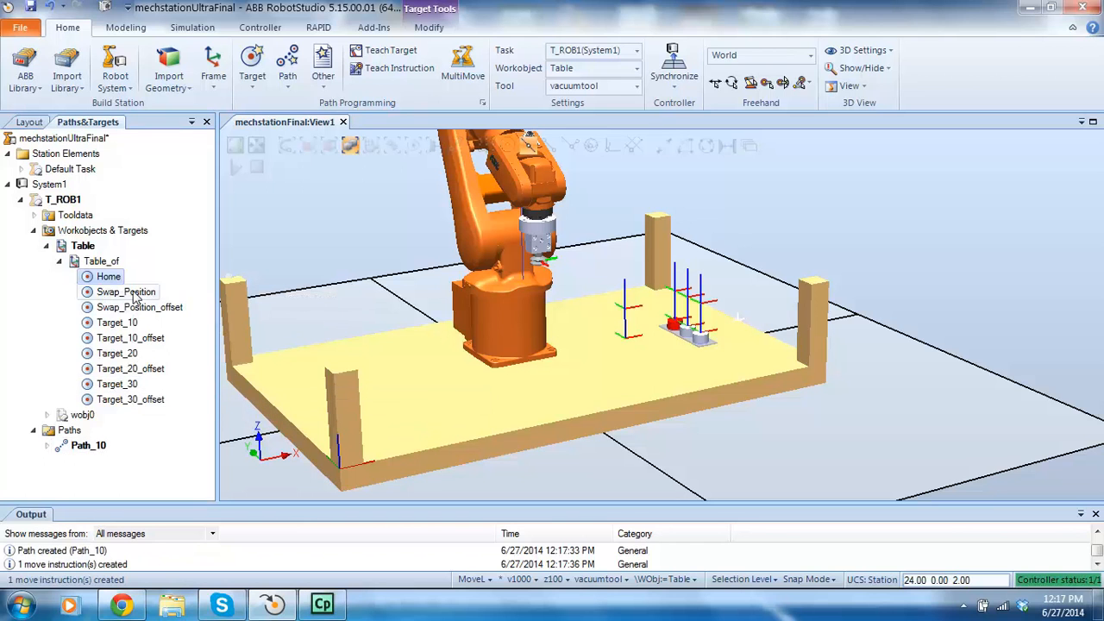
Add the Target_10_offset target to the path as a MoveL instruction after Home.
left_click(129, 340)
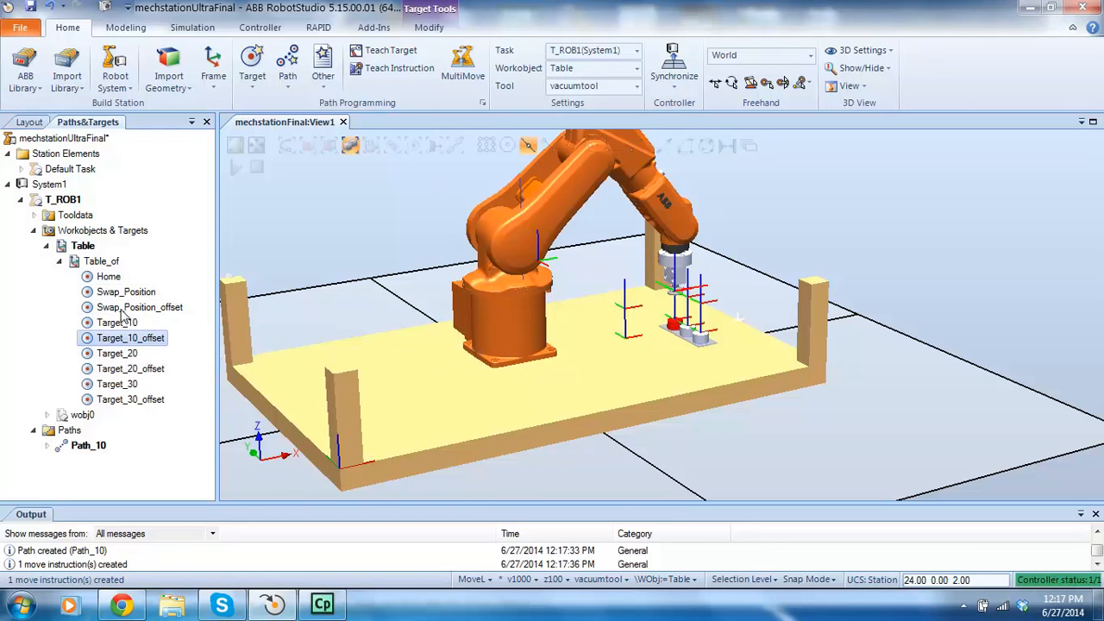
left_click(46, 445)
left_click_drag(144, 342, 146, 446)
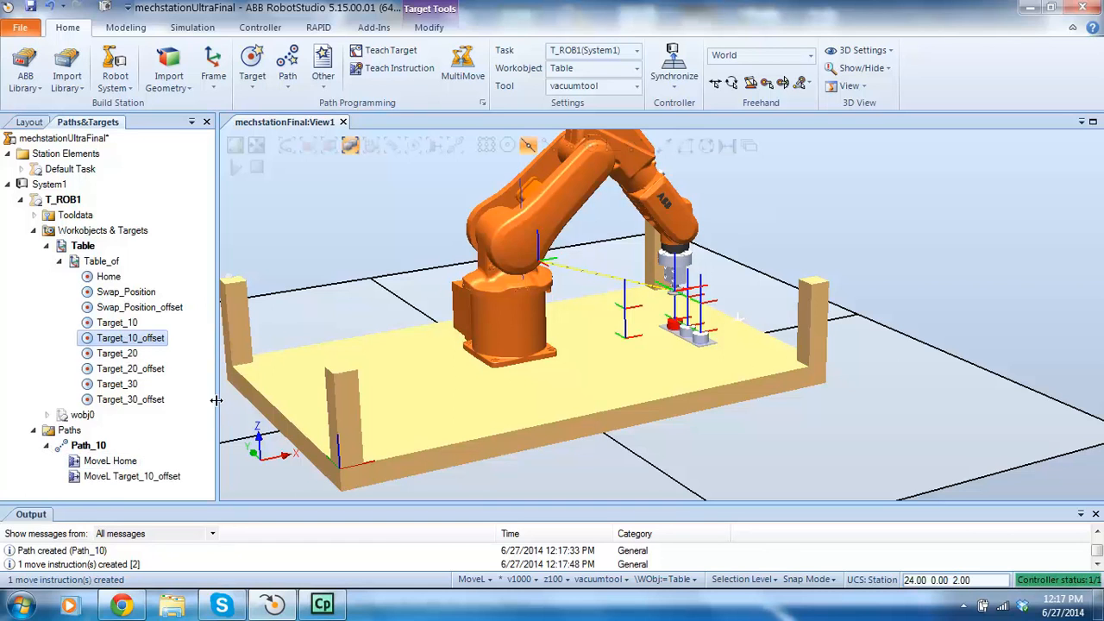
Add the Target_10 target to Path_10 as a MoveL instruction after Target_10_offset.
left_click(121, 325)
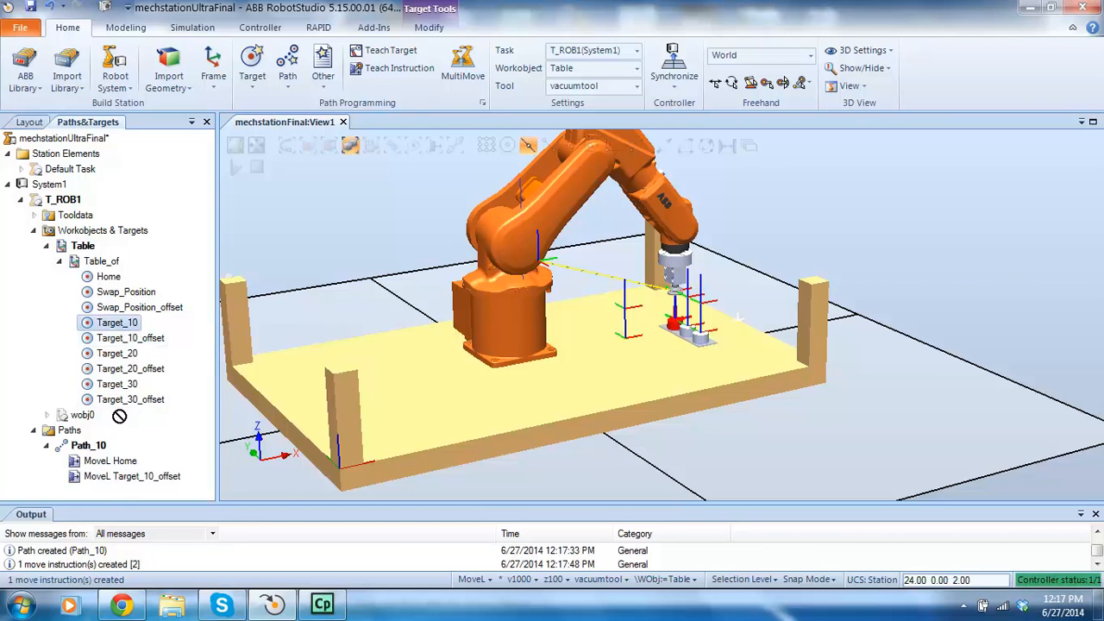
left_click_drag(125, 486, 157, 465)
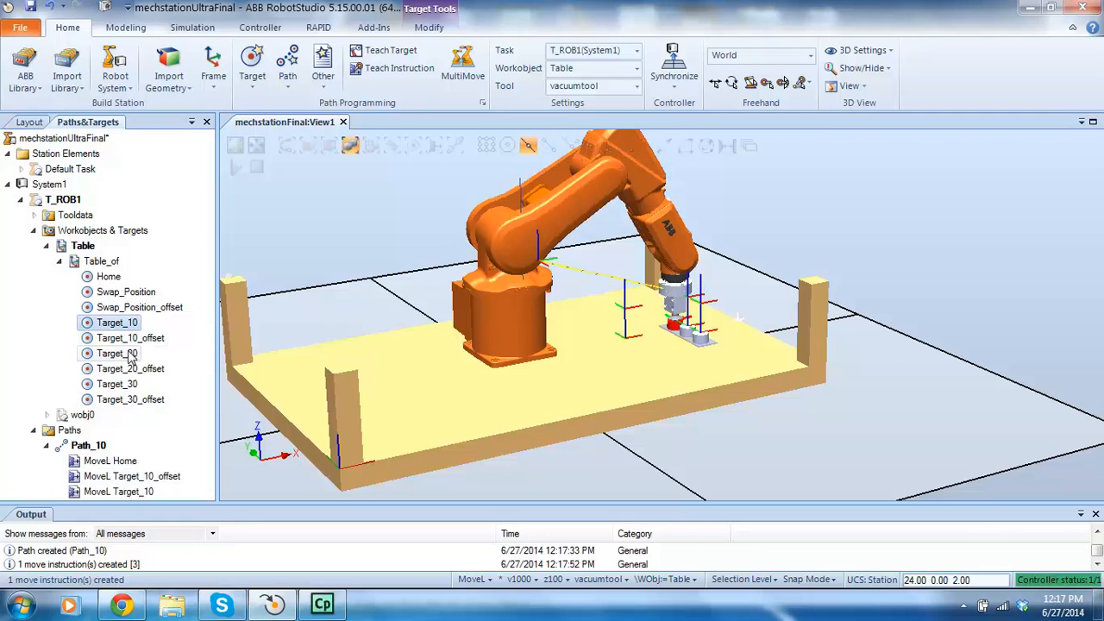
Try reordering Path_10 by moving MoveL Home to the end, and return it to first place.
left_click(125, 461)
left_click_drag(126, 461, 130, 495)
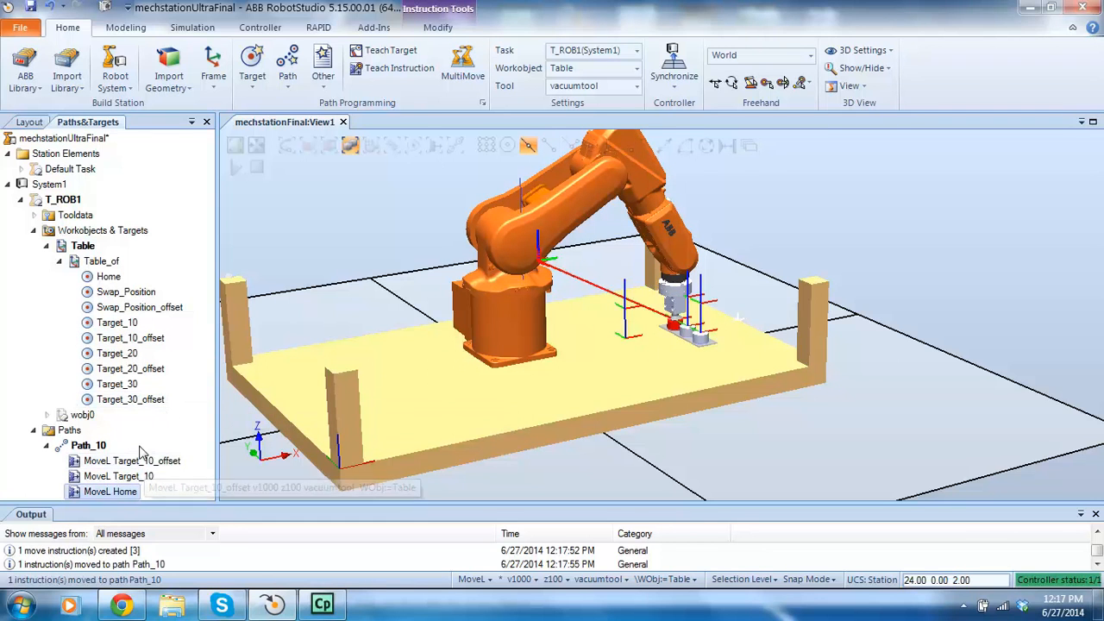
left_click_drag(145, 502, 101, 482)
Step through the Home, Target_10_offset and Target_10 instructions of the path to view the robot at each one.
left_click(101, 462)
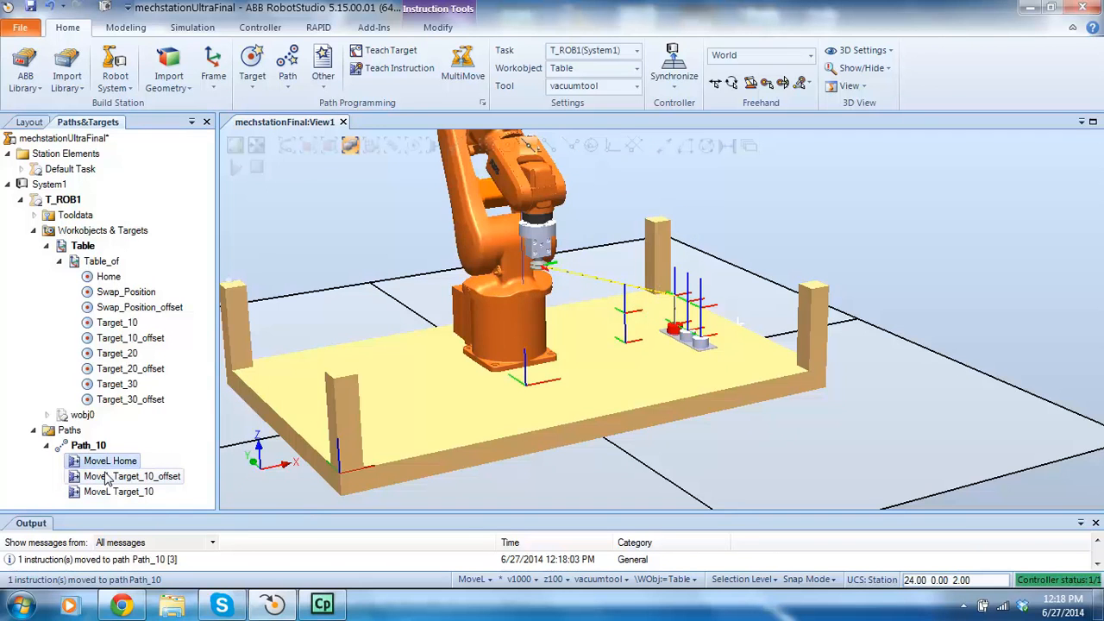
left_click(102, 477)
left_click(102, 492)
left_click(107, 475)
left_click(109, 463)
left_click(110, 479)
left_click(115, 491)
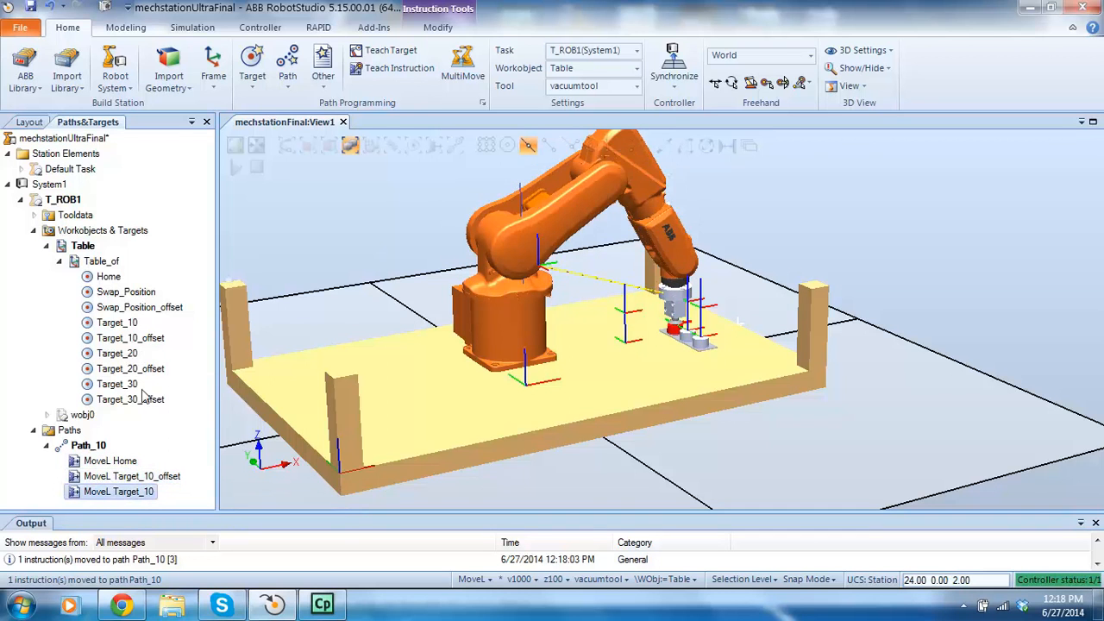
Add Target_10_offset to the end of Path_10 again as the retreat move after Target_10.
left_click(130, 338)
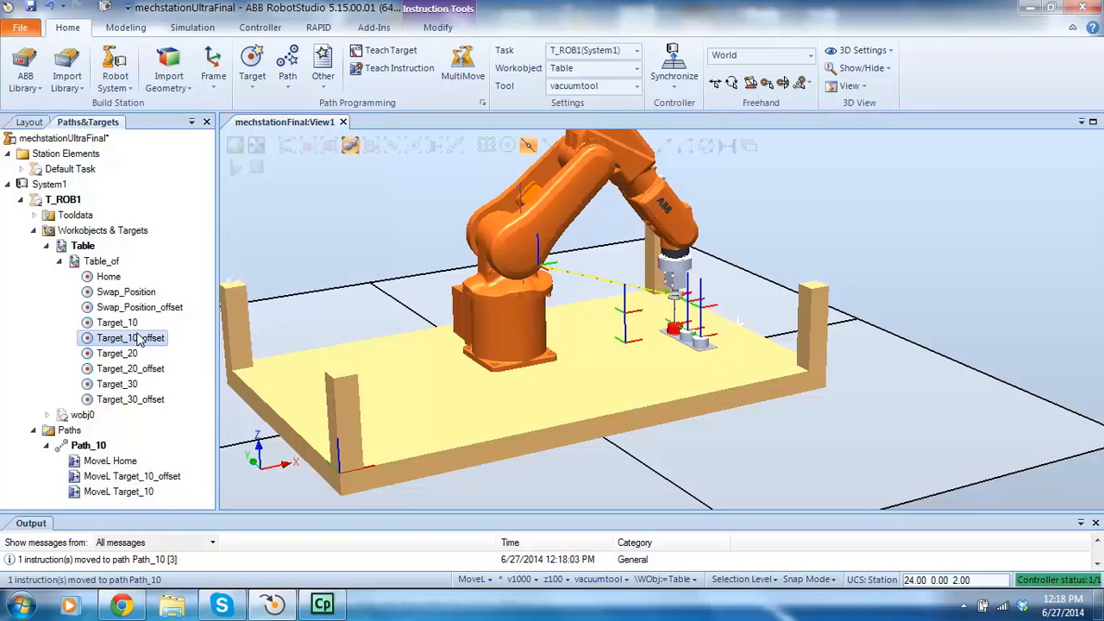
left_click_drag(125, 466, 129, 492)
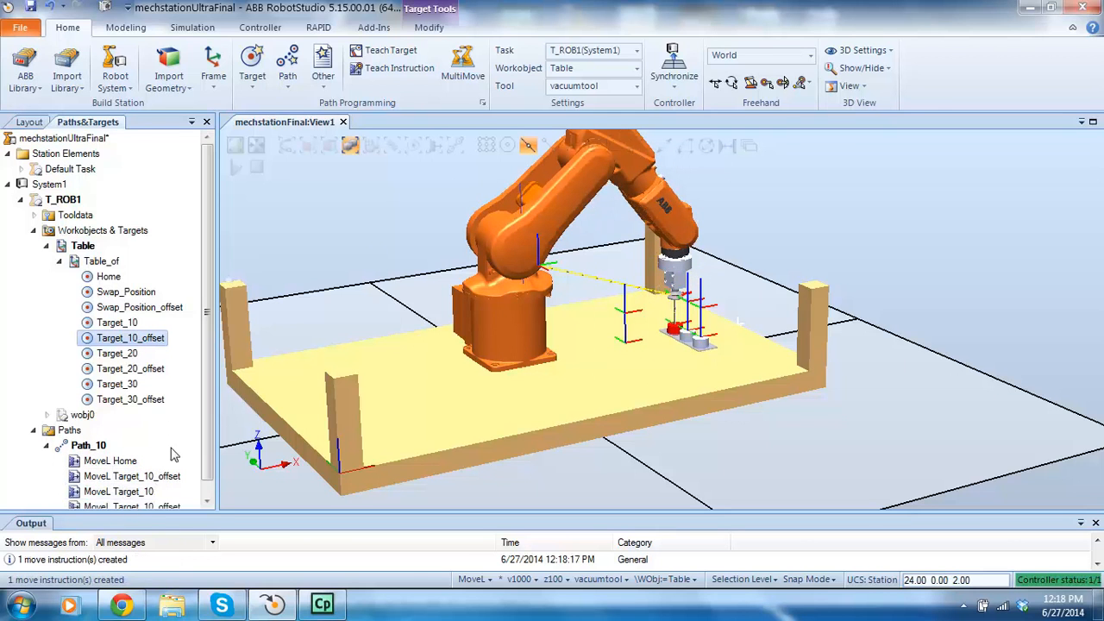
scroll(207, 440, "down", 1)
left_click(162, 493)
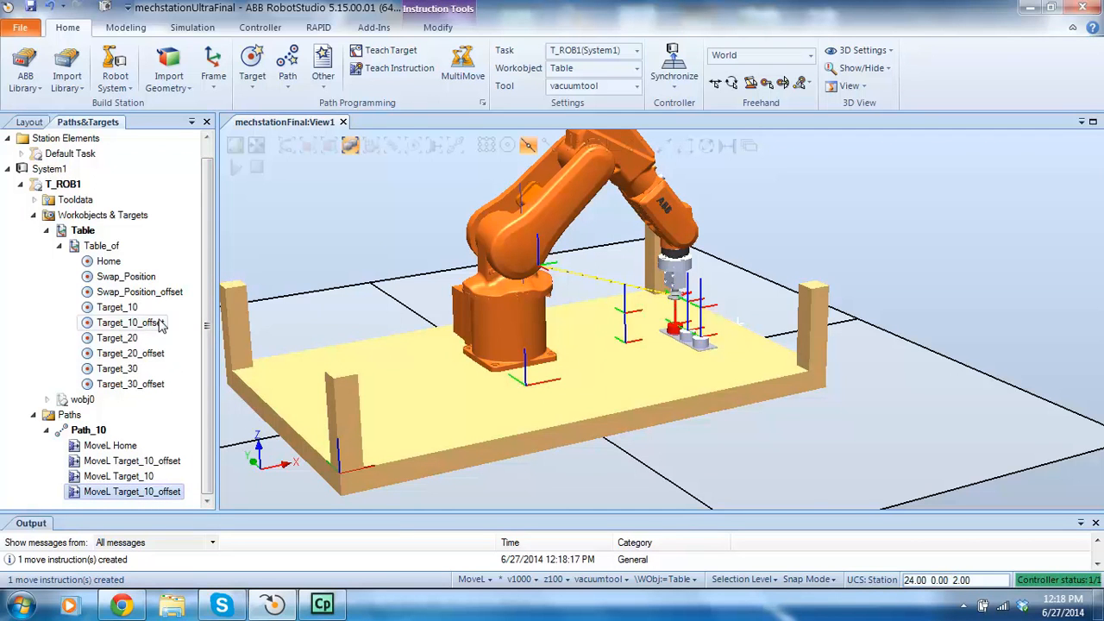
Append the Swap_Position_offset and Swap_Position targets to Path_10 as MoveL instructions.
left_click_drag(134, 296, 147, 491)
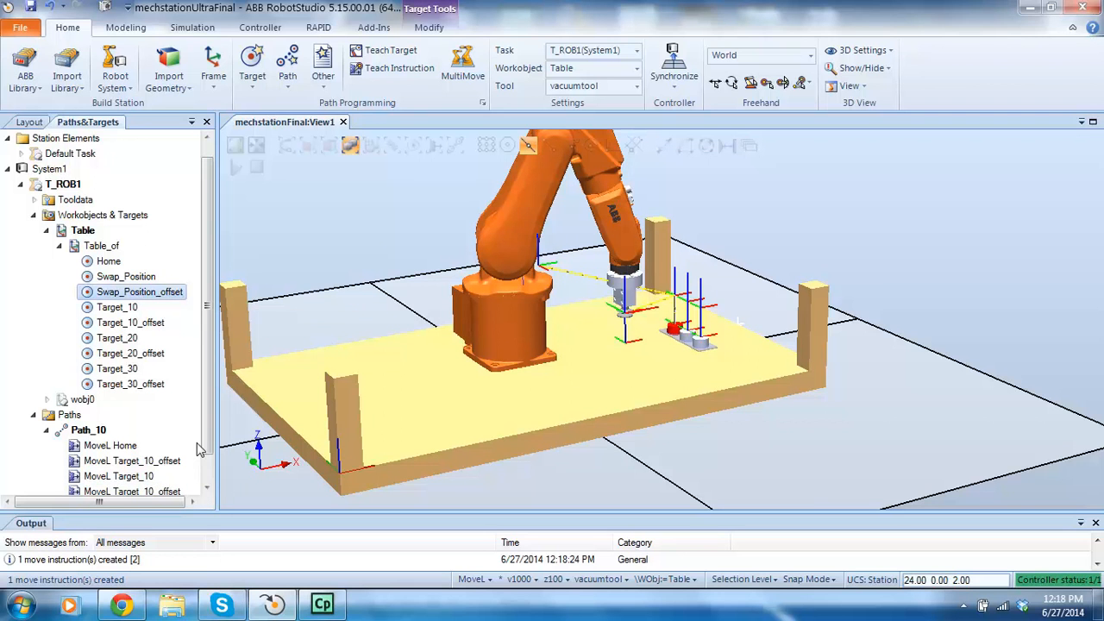
left_click_drag(205, 431, 204, 507)
left_click_drag(122, 243, 128, 489)
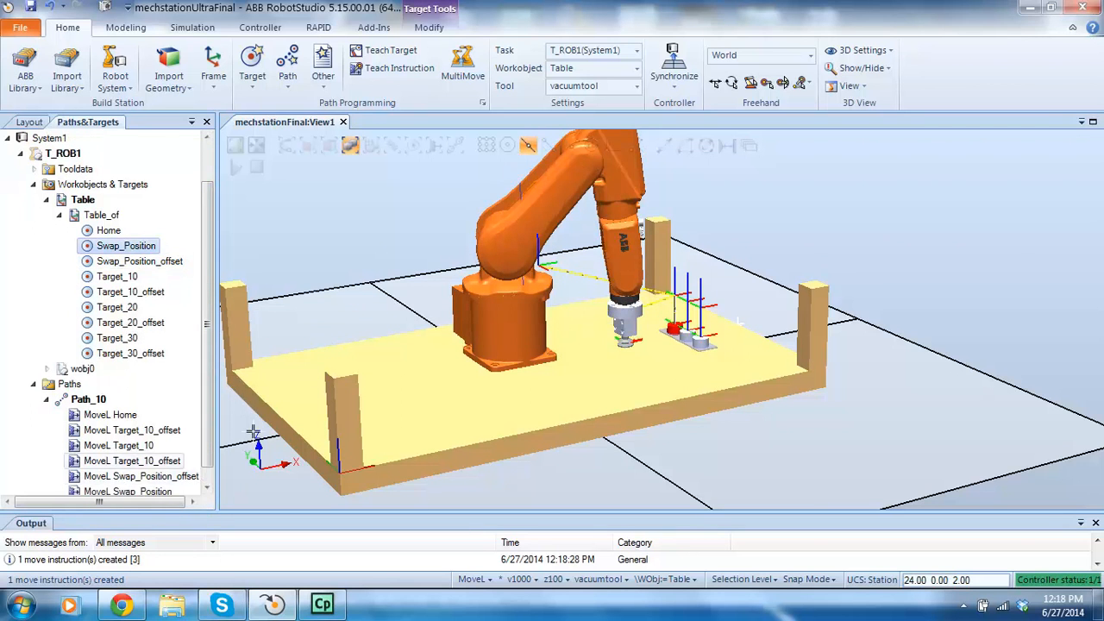
left_click_drag(208, 420, 209, 457)
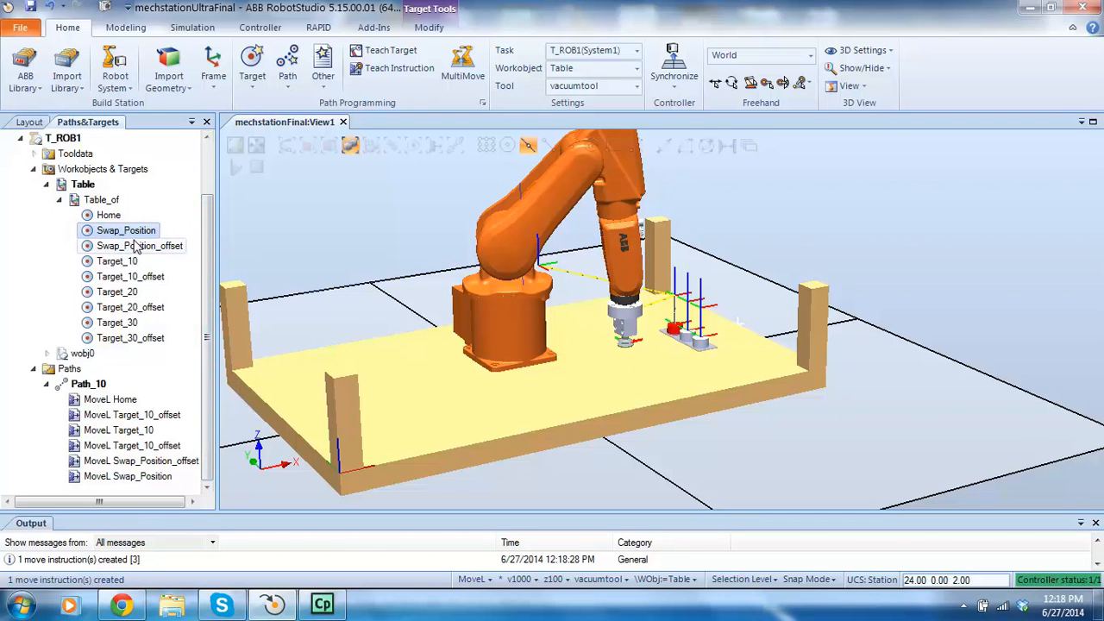
Add the Target_10 target to the path after Swap_Position, and undo the last robot view at target.
left_click_drag(117, 260, 136, 477)
left_click(207, 488)
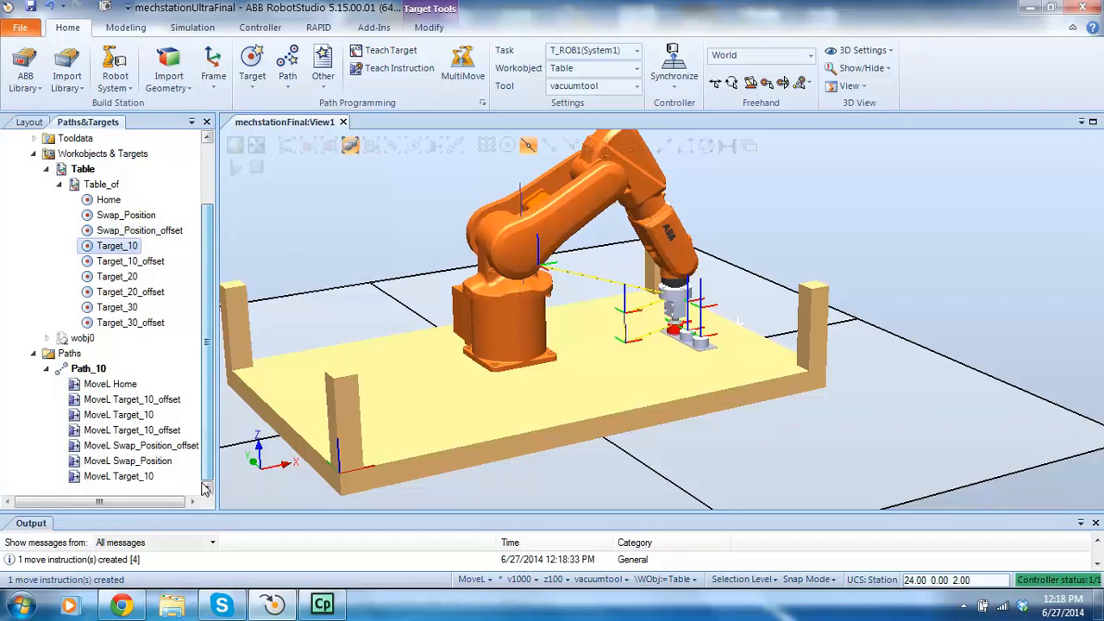
left_click(147, 481)
key("ctrl+z")
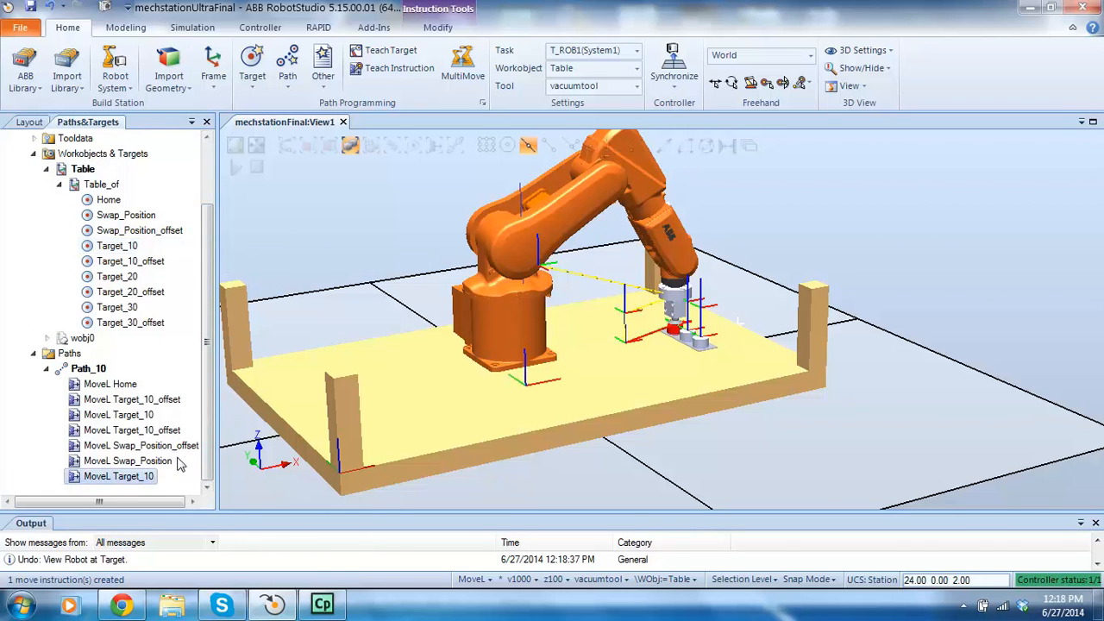
Check the robot pose at each path instruction from MoveL Home through MoveL Swap_Position.
left_click(129, 386)
left_click(134, 399)
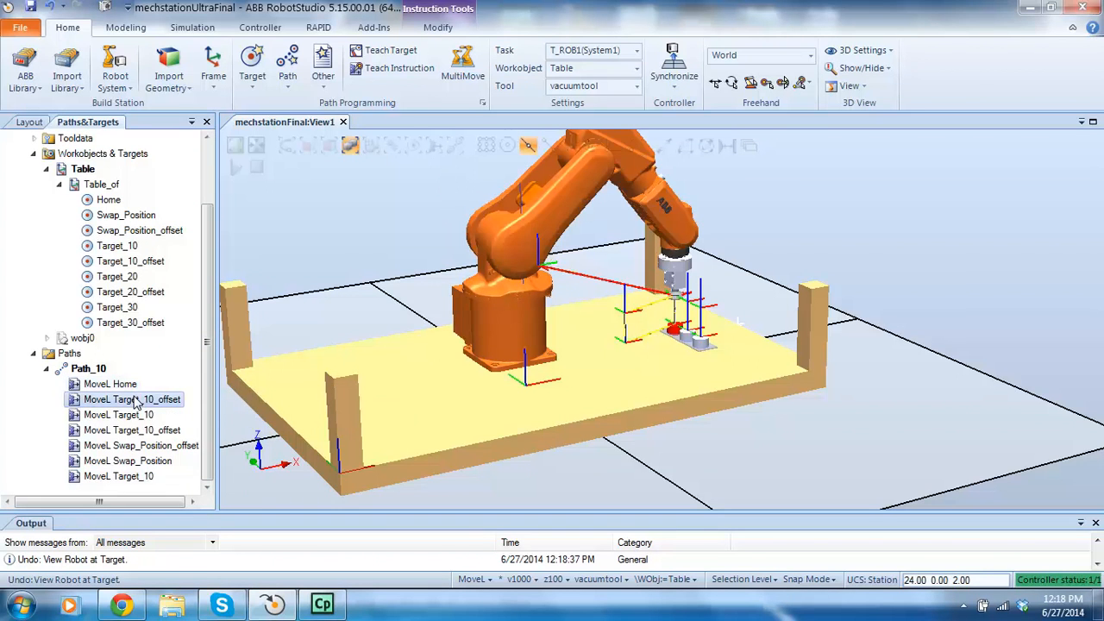
left_click(136, 415)
left_click(135, 431)
left_click(142, 445)
left_click(147, 461)
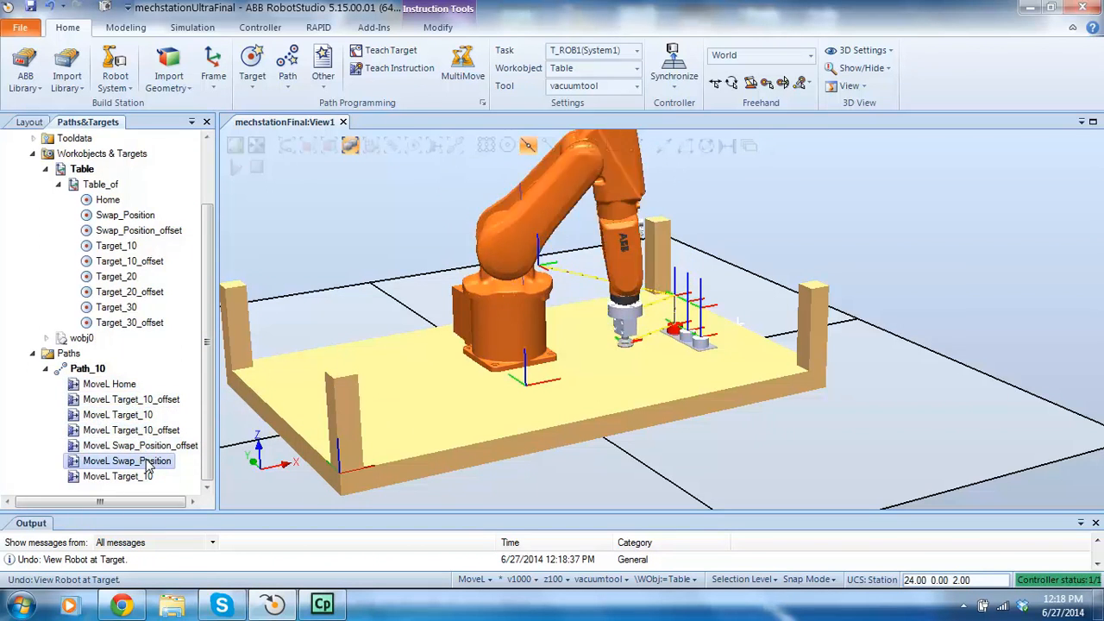
Delete the final MoveL Target_10 instruction that follows MoveL Swap_Position in Path_10.
left_click(146, 476)
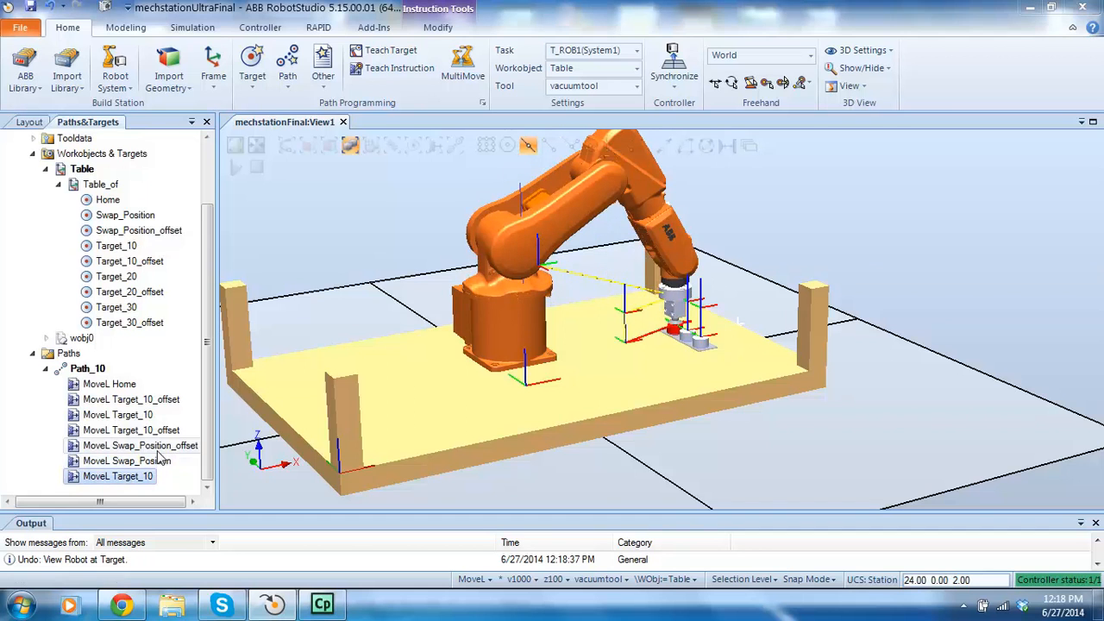
key("Delete")
left_click(581, 357)
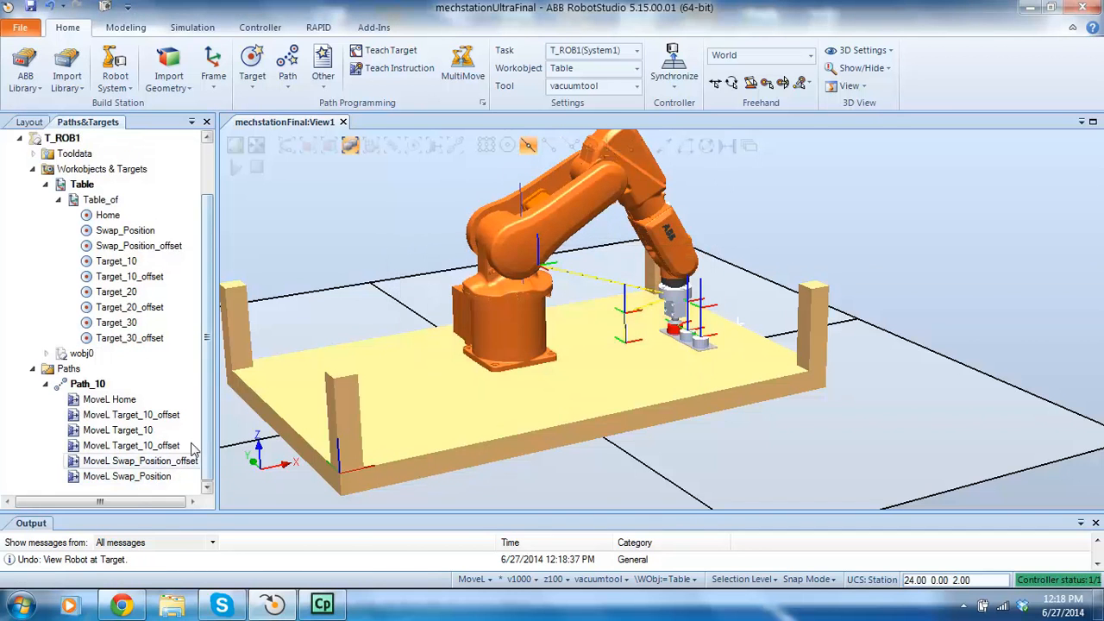
Append Swap_Position_offset and Home to the end of Path_10 as MoveL instructions after Swap_Position.
left_click(133, 246)
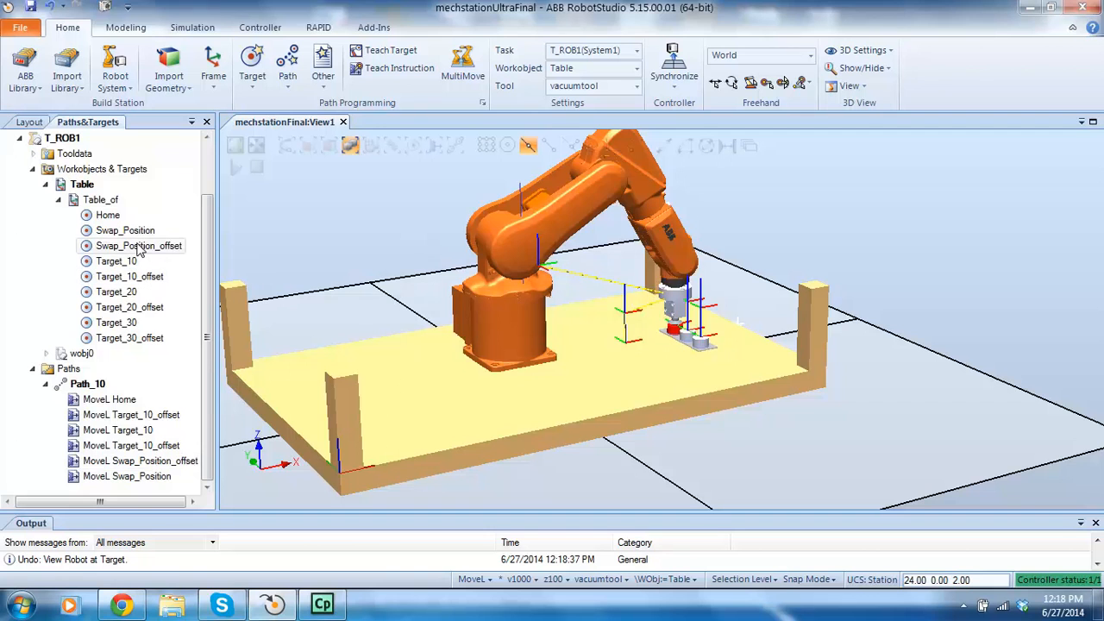
left_click_drag(134, 416, 129, 476)
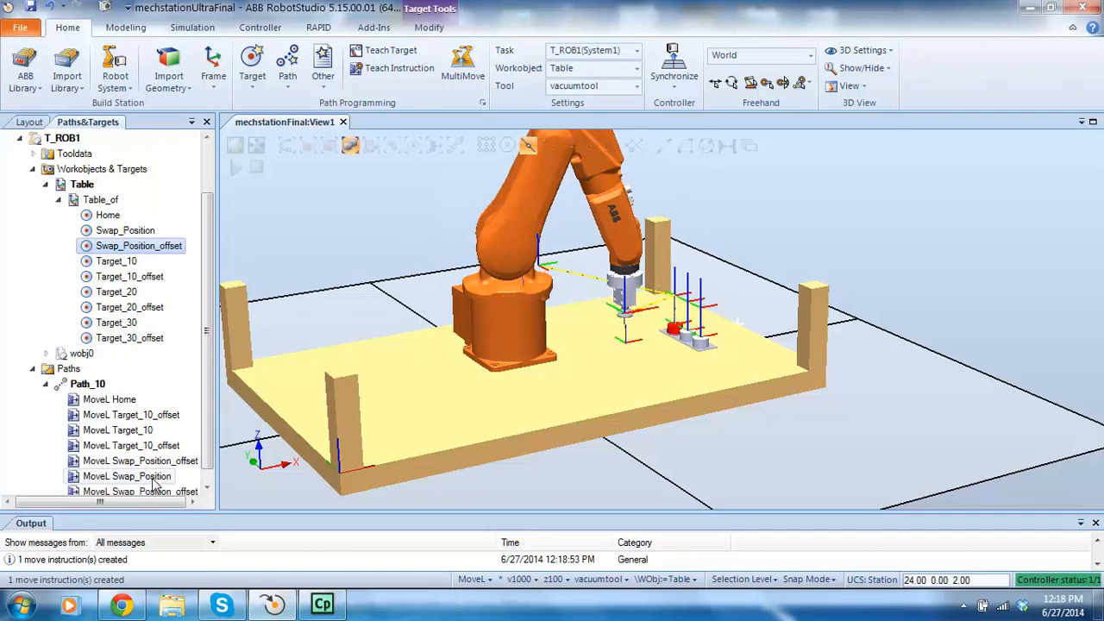
left_click(177, 477)
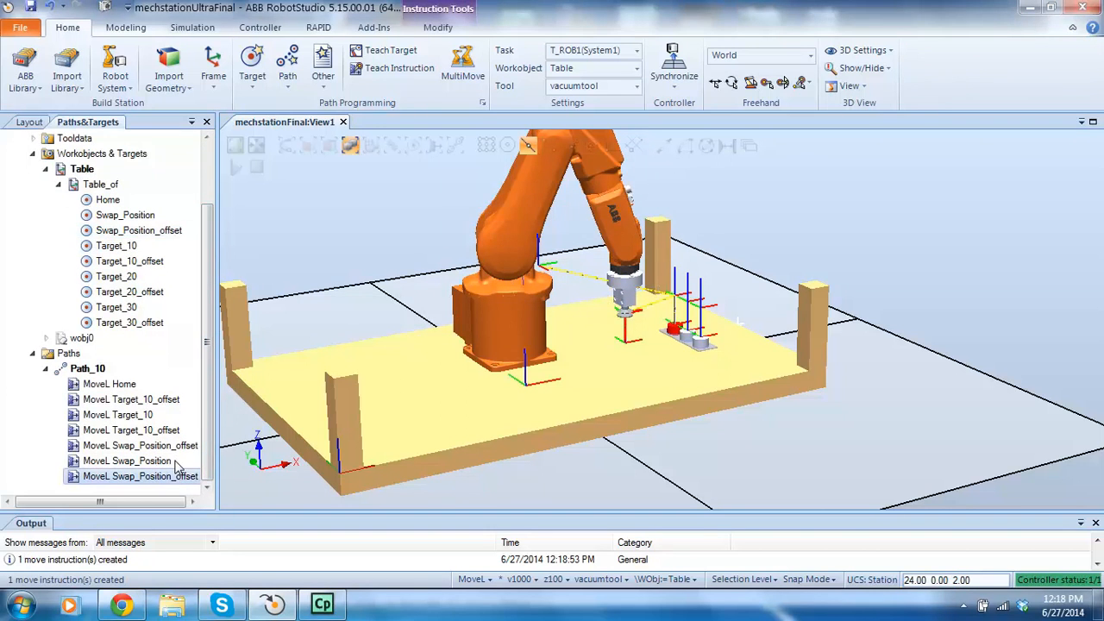
left_click(103, 203)
left_click_drag(105, 209, 110, 487)
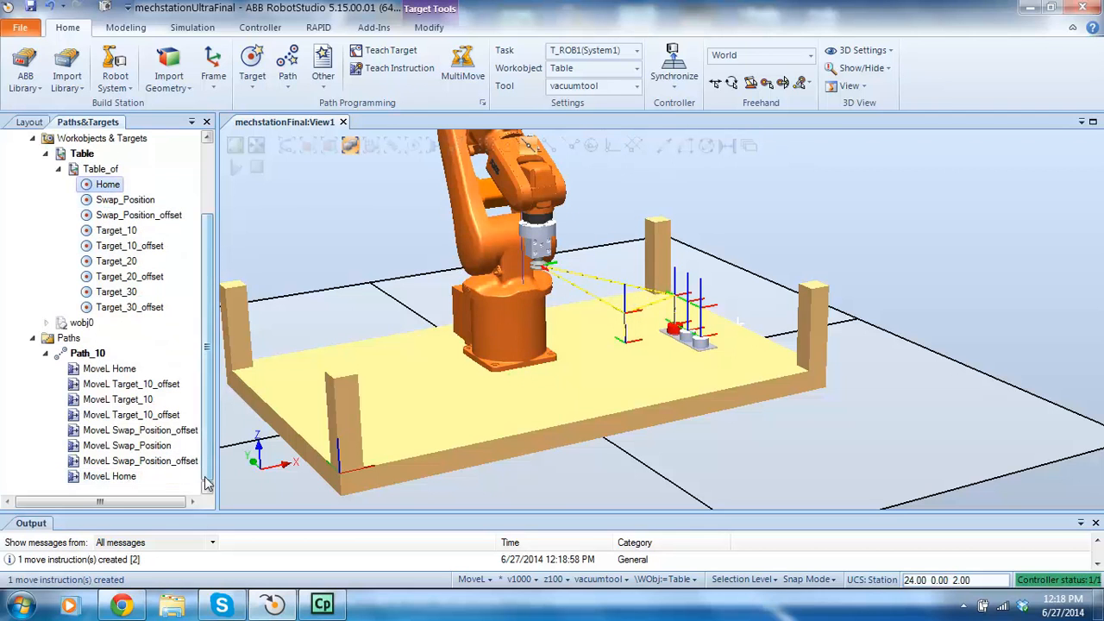
Step through all instructions of Path_10 from the first Home to the last Home to check the complete motion sequence.
left_click(121, 371)
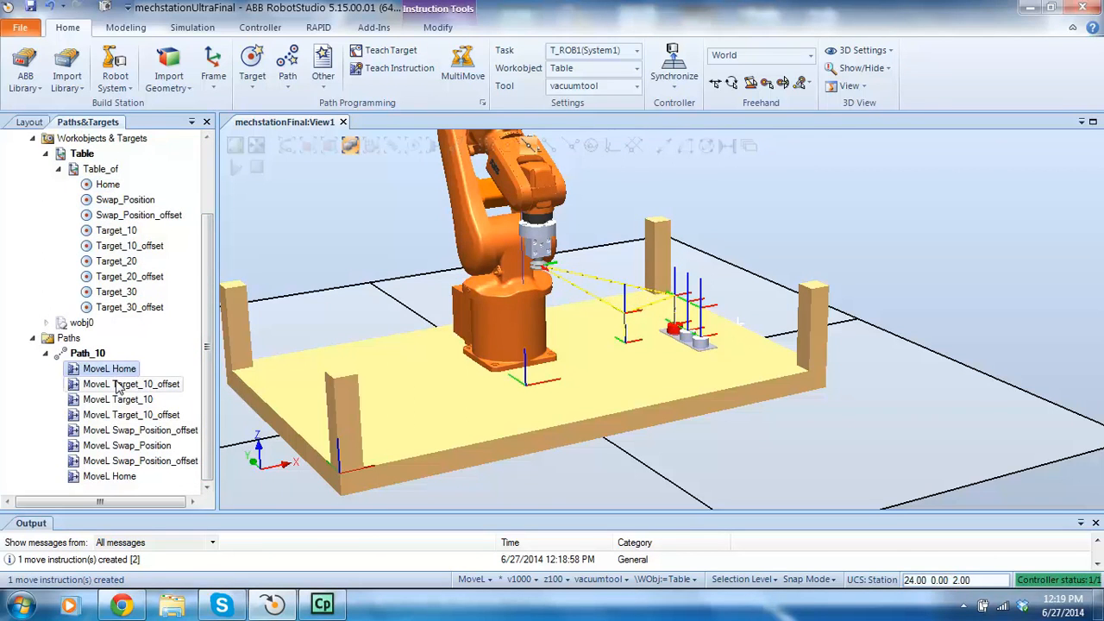
left_click(119, 384)
left_click(122, 401)
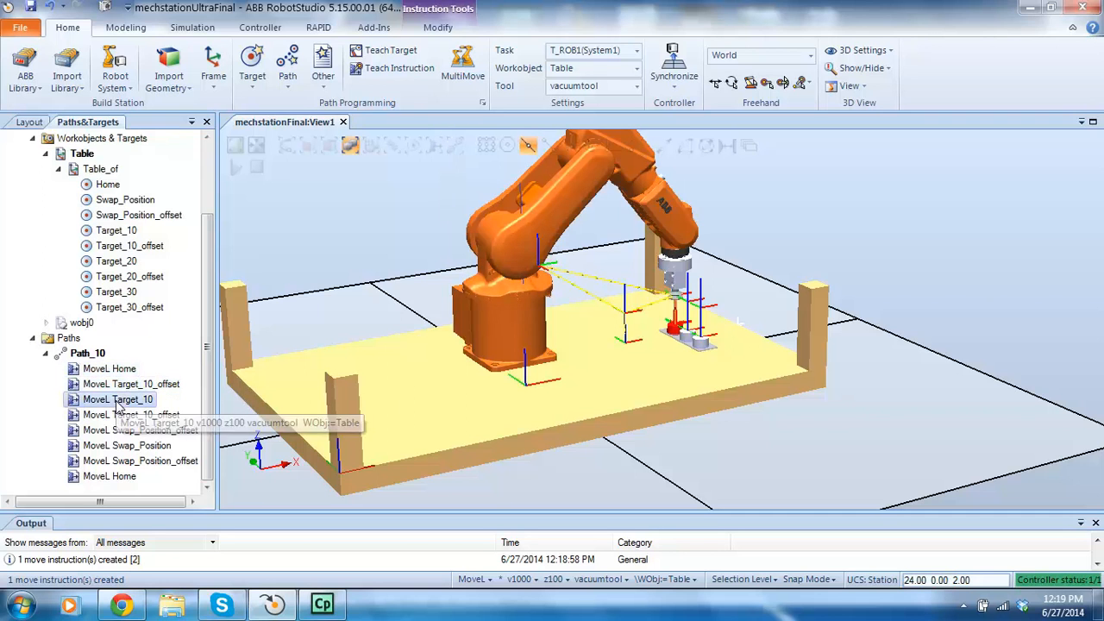
left_click(125, 417)
left_click(128, 431)
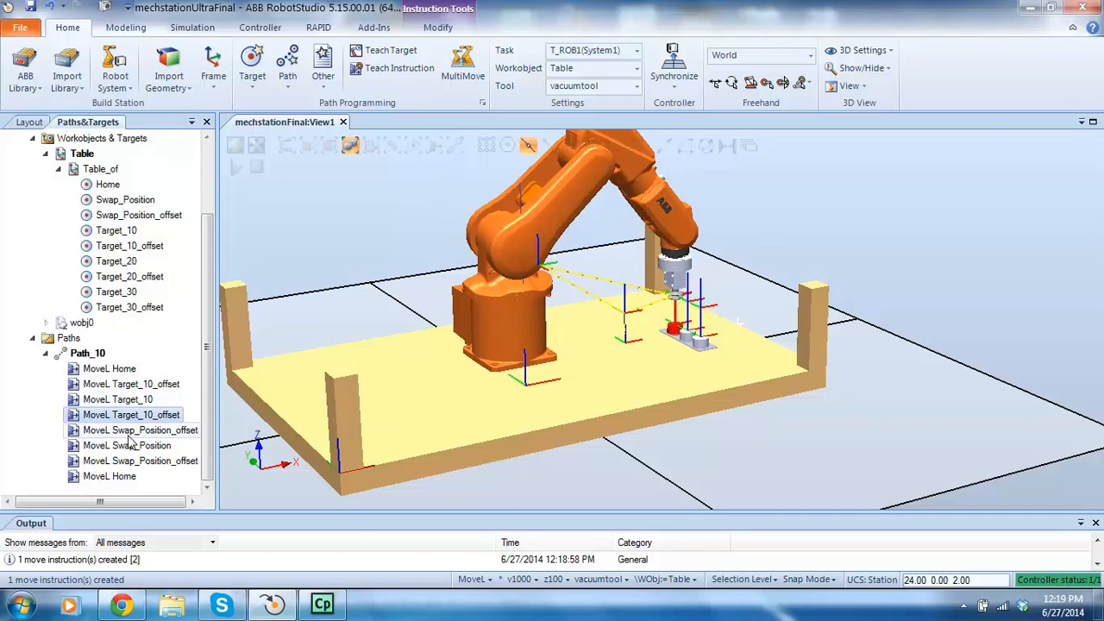
left_click(130, 447)
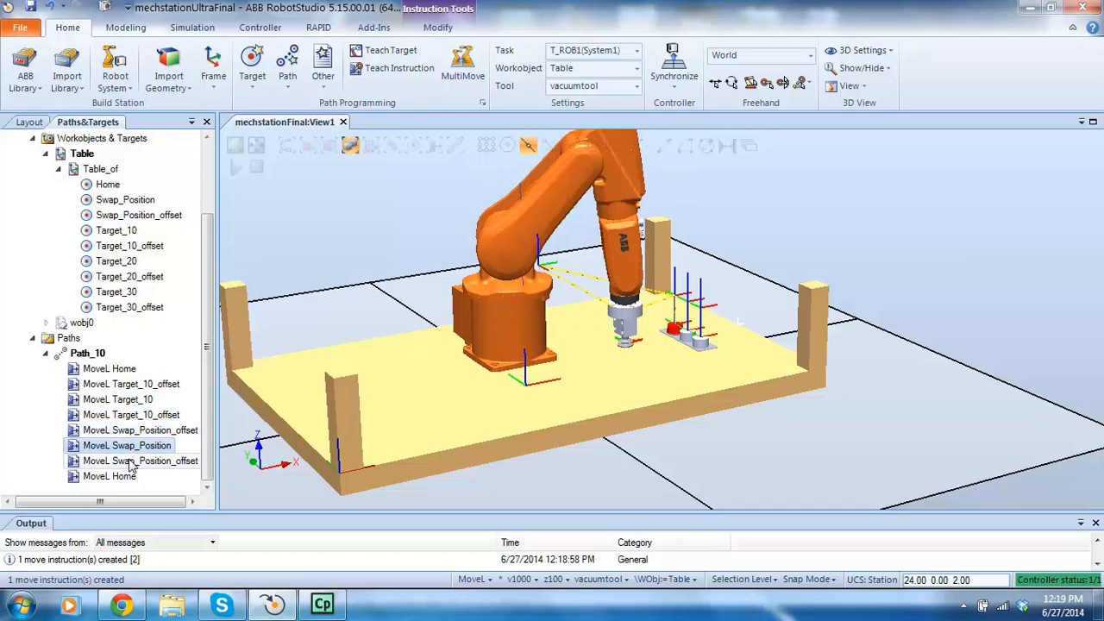
left_click(131, 462)
left_click(120, 479)
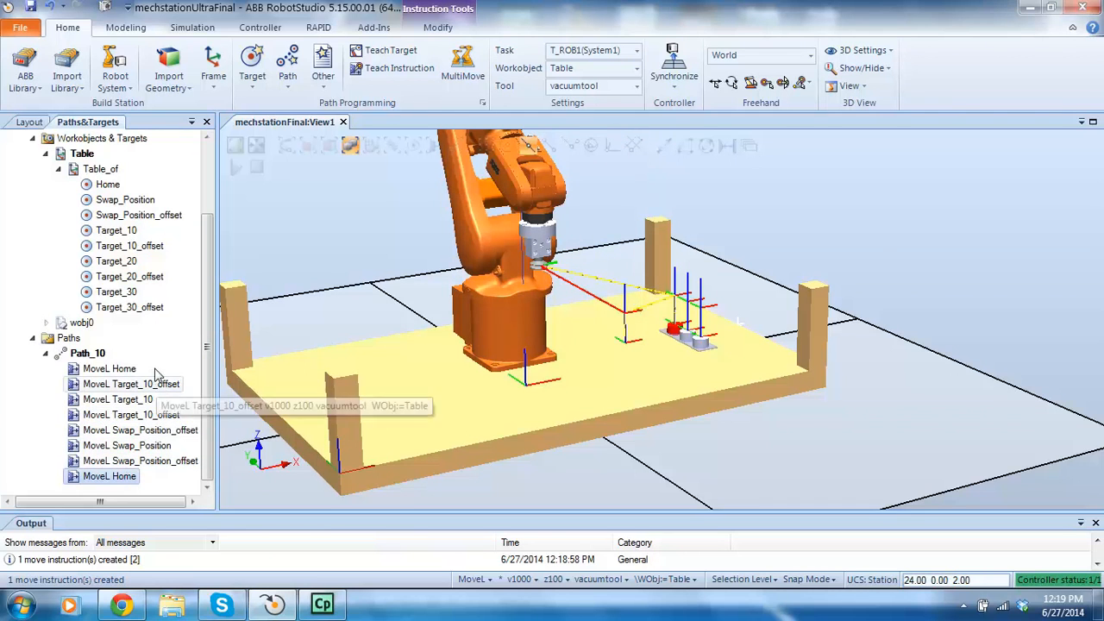
Go through the Path_10 instructions once more to review the approach, pick, retreat and swap-position moves in order.
left_click(122, 371)
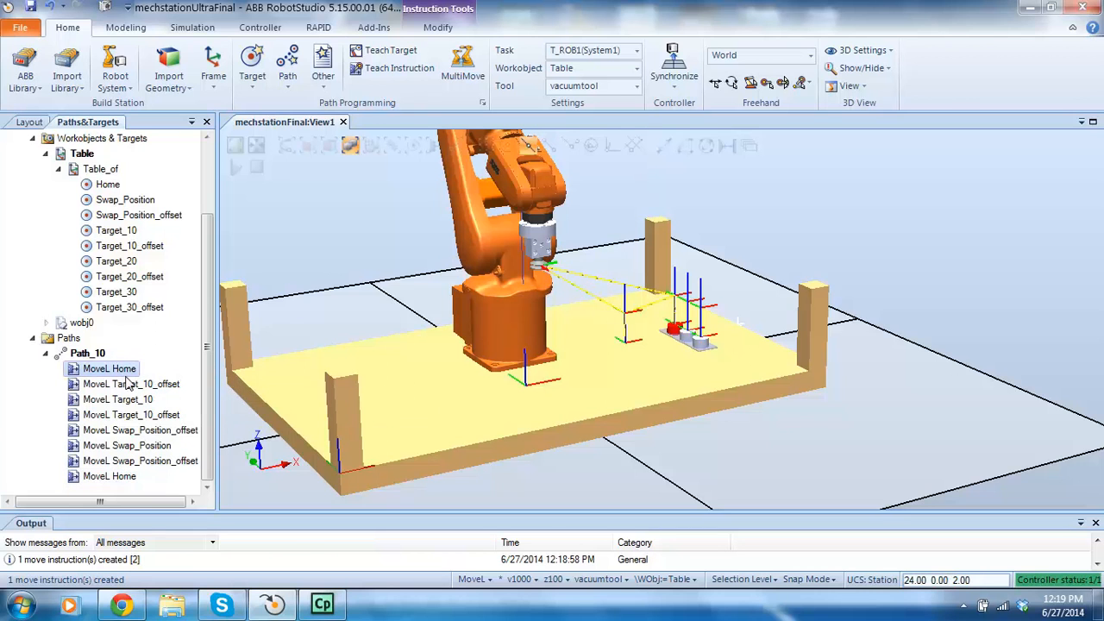
left_click(127, 385)
left_click(129, 397)
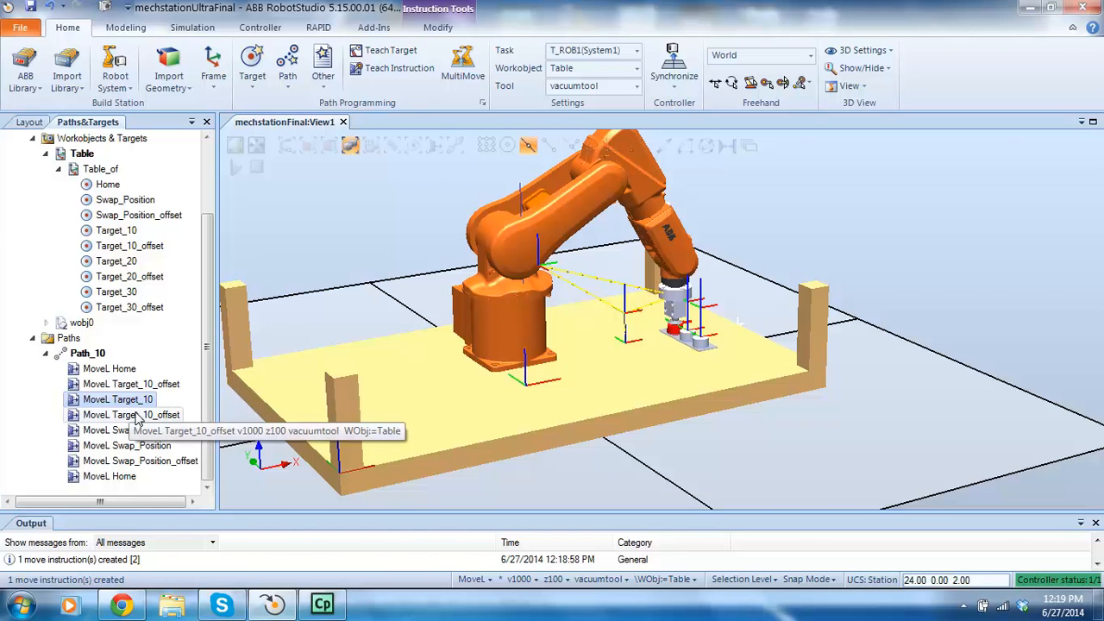
left_click(135, 417)
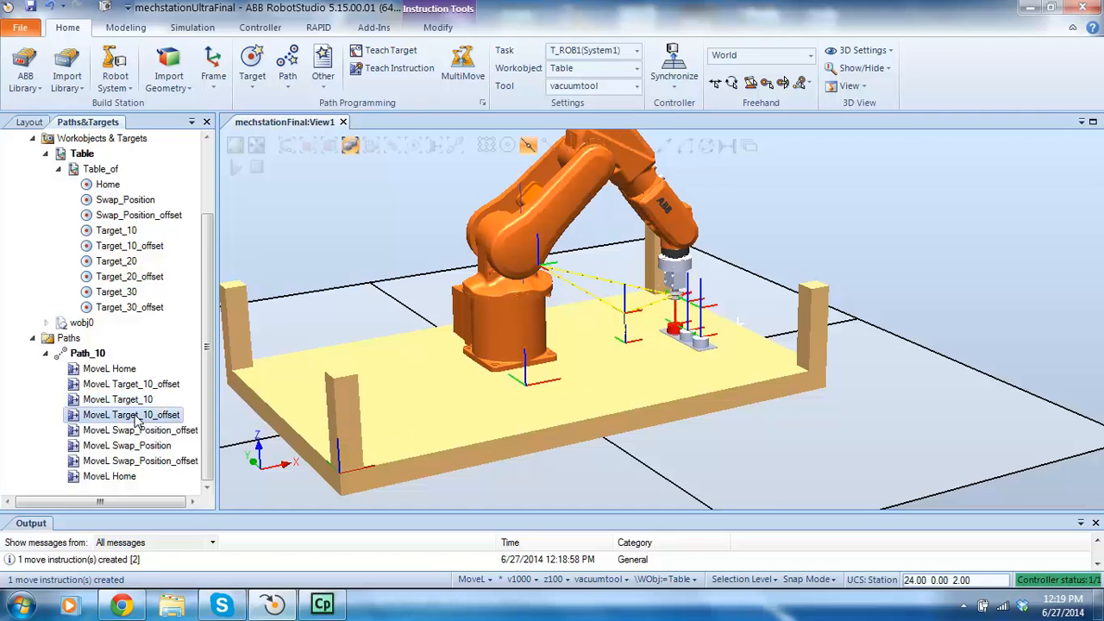
left_click(135, 431)
left_click(136, 445)
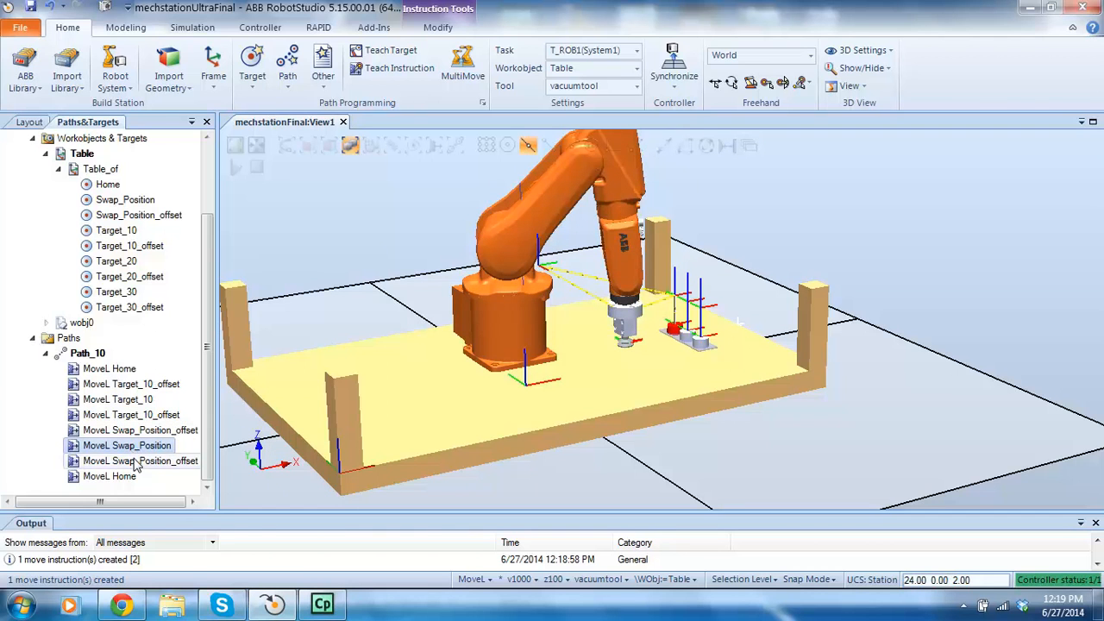
left_click(130, 462)
left_click(126, 478)
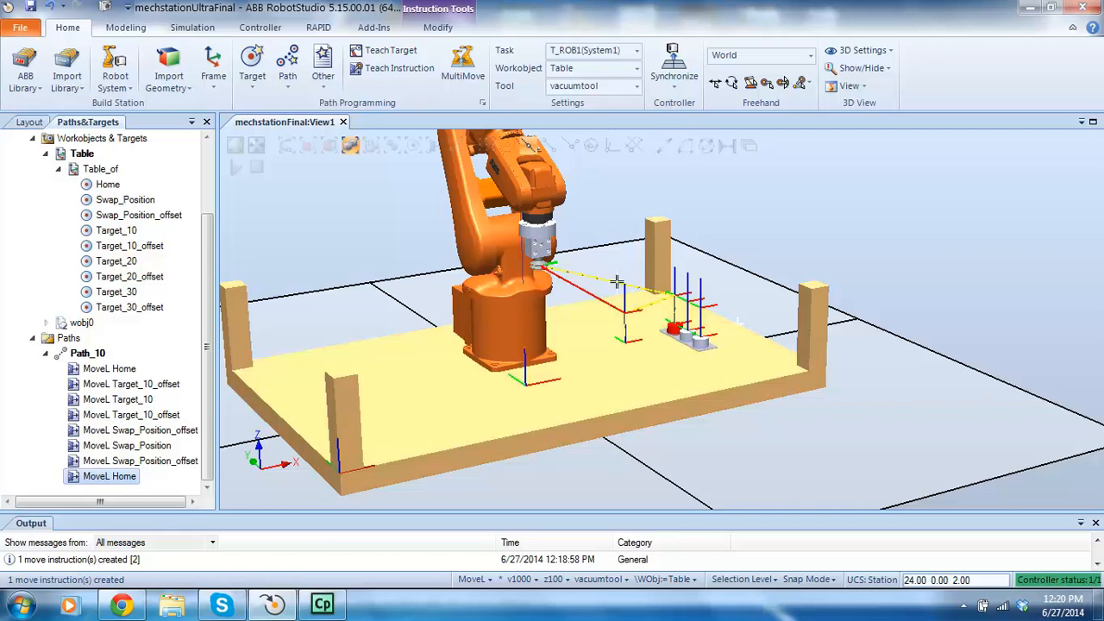
Examine the drawn path lines between the robot's home position, the red puck and the swap position in the 3D view.
left_click(621, 236)
scroll(555, 279, "up", 4)
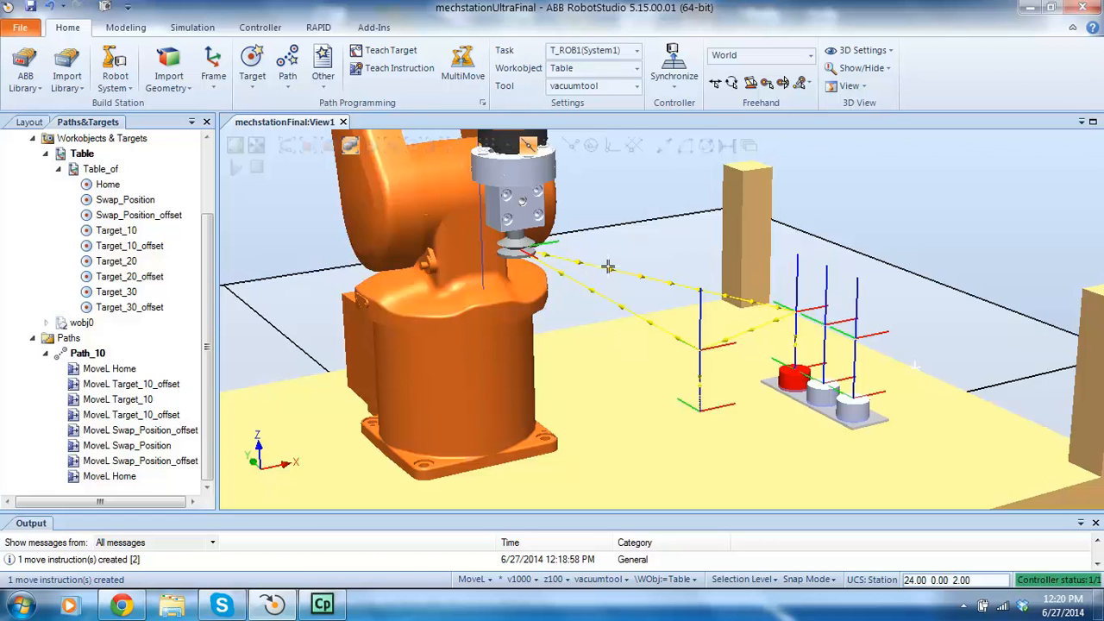
scroll(528, 249, "down", 1)
scroll(527, 250, "up", 2)
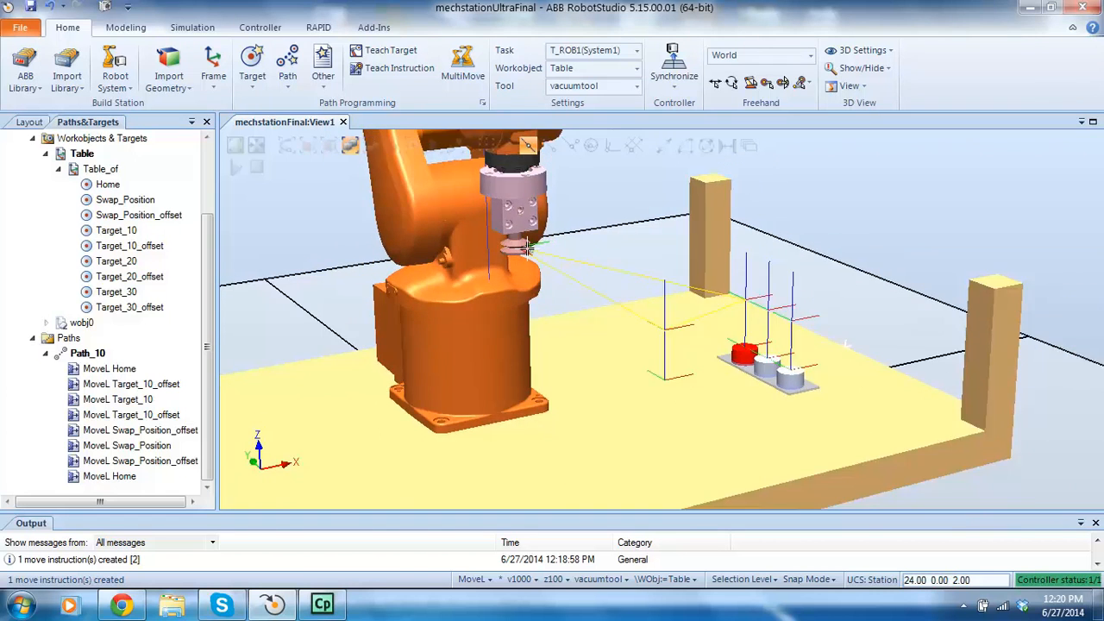
scroll(539, 263, "down", 2)
scroll(557, 281, "up", 2)
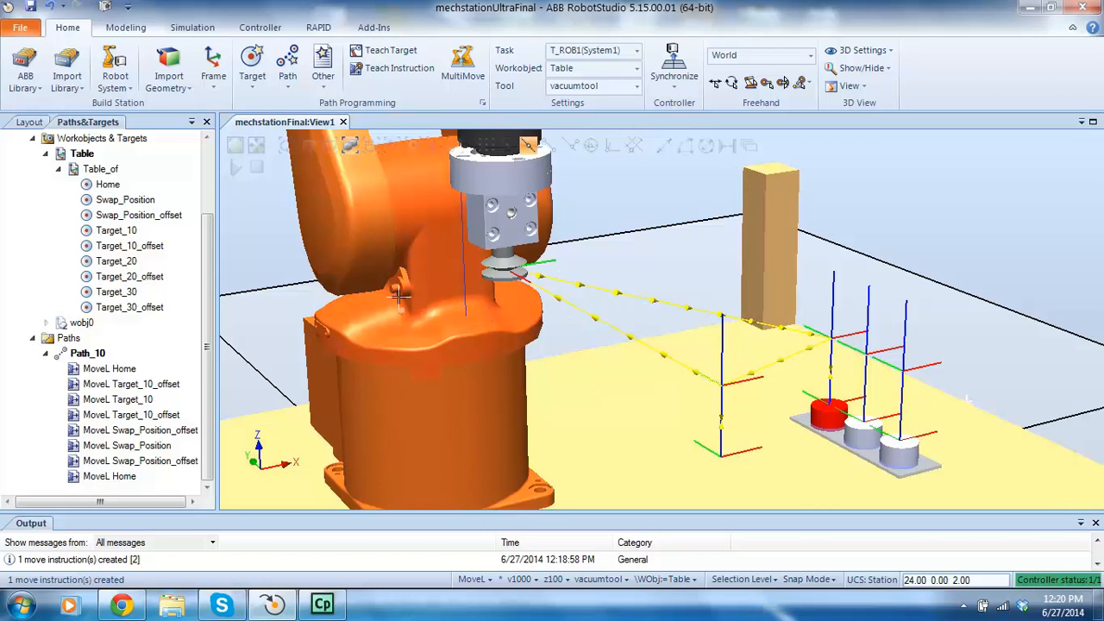
scroll(464, 336, "down", 5)
scroll(464, 336, "up", 5)
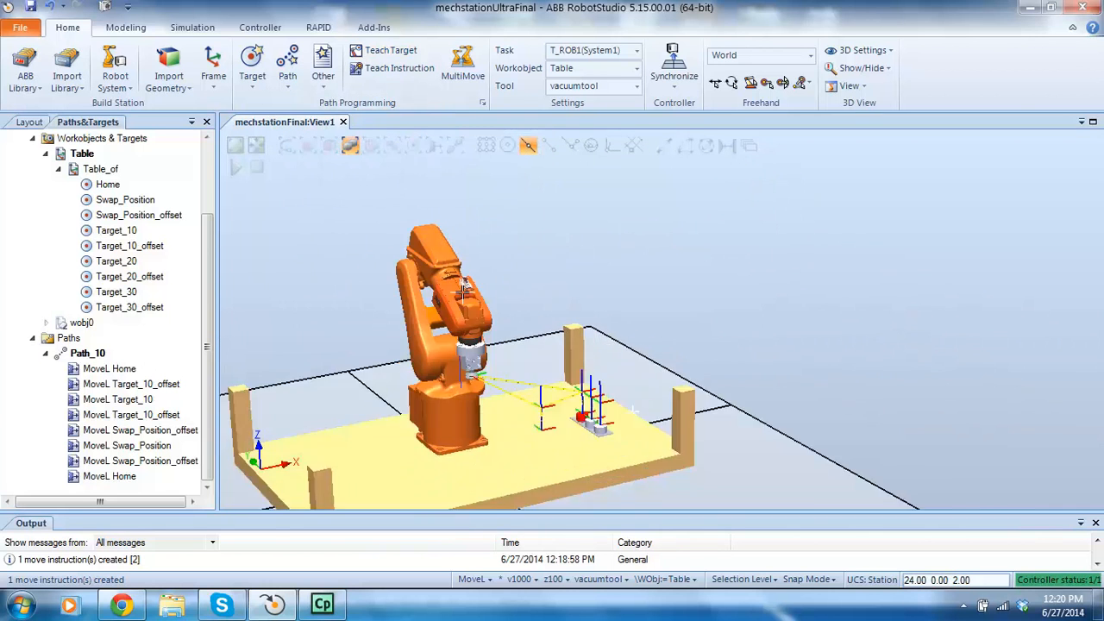
scroll(609, 464, "up", 5)
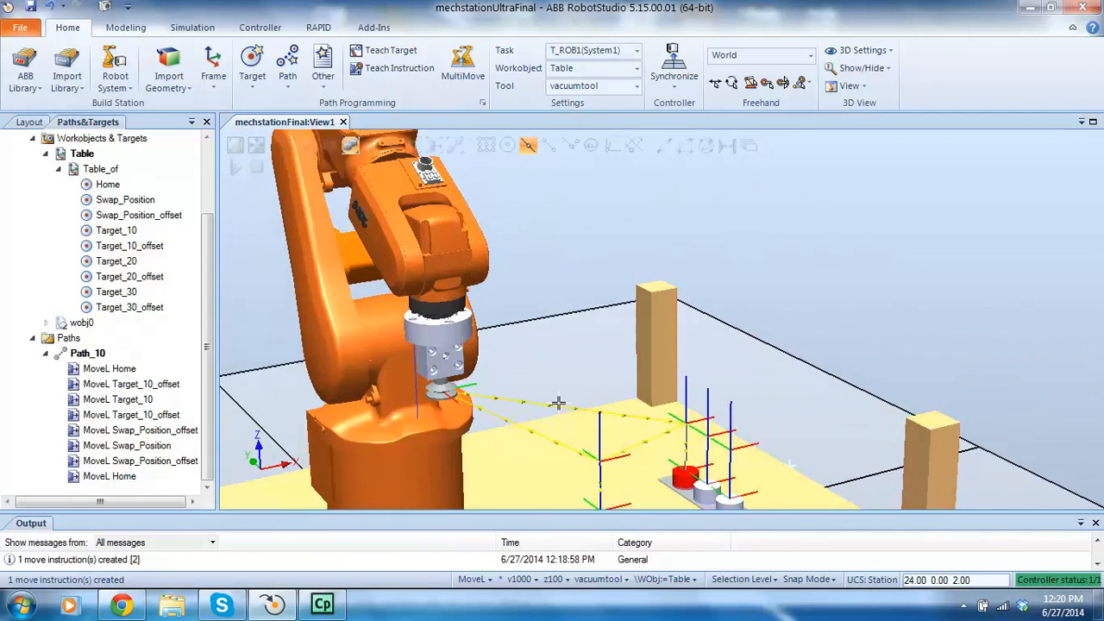
scroll(525, 402, "down", 3)
scroll(529, 408, "up", 2)
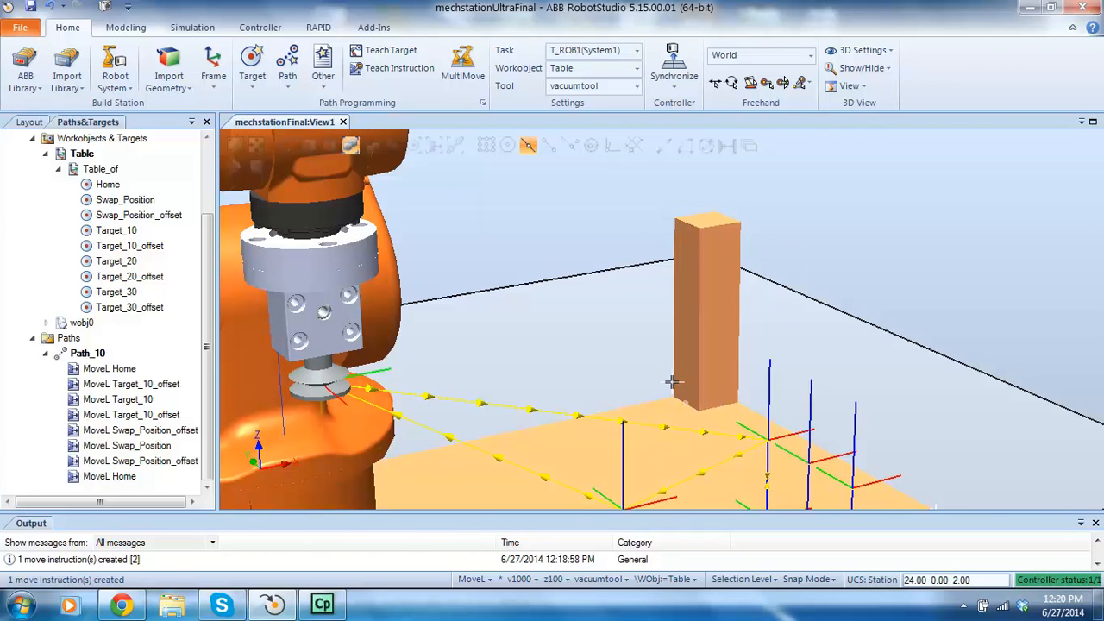
scroll(671, 382, "down", 3)
scroll(499, 291, "up", 1)
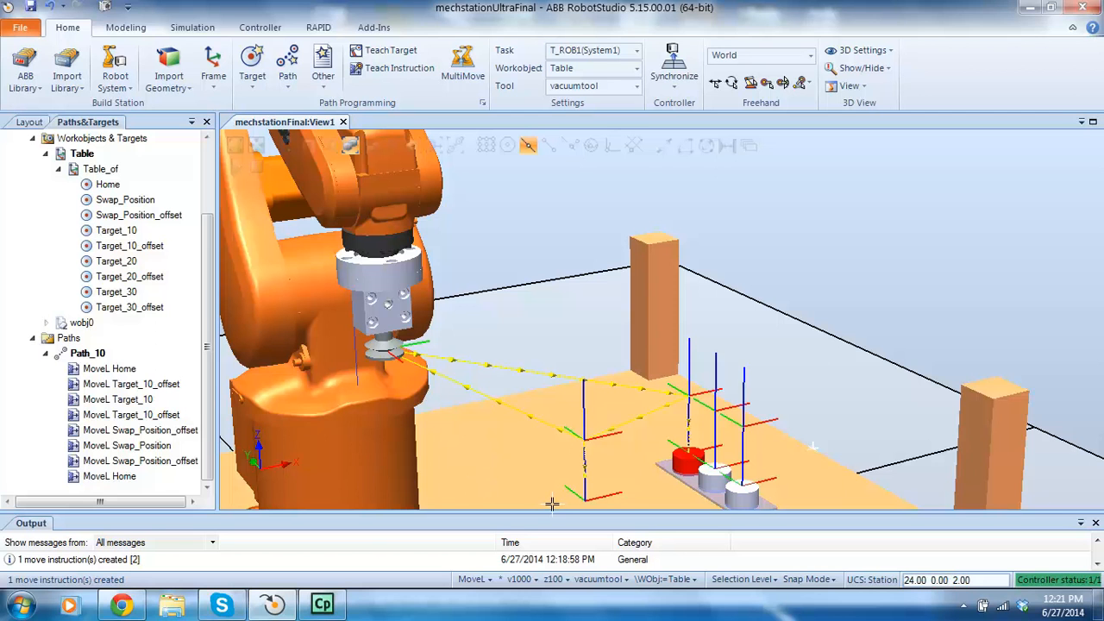
Insert a SingArea action instruction with the Wrist argument enabled at the start of Path_10.
right_click(96, 358)
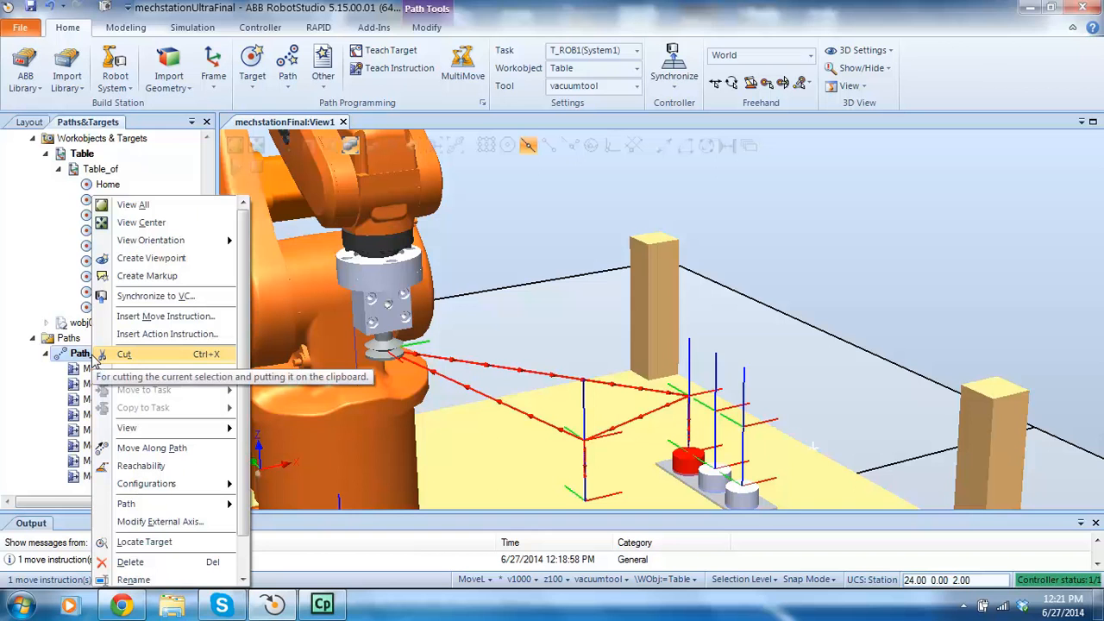
left_click(157, 334)
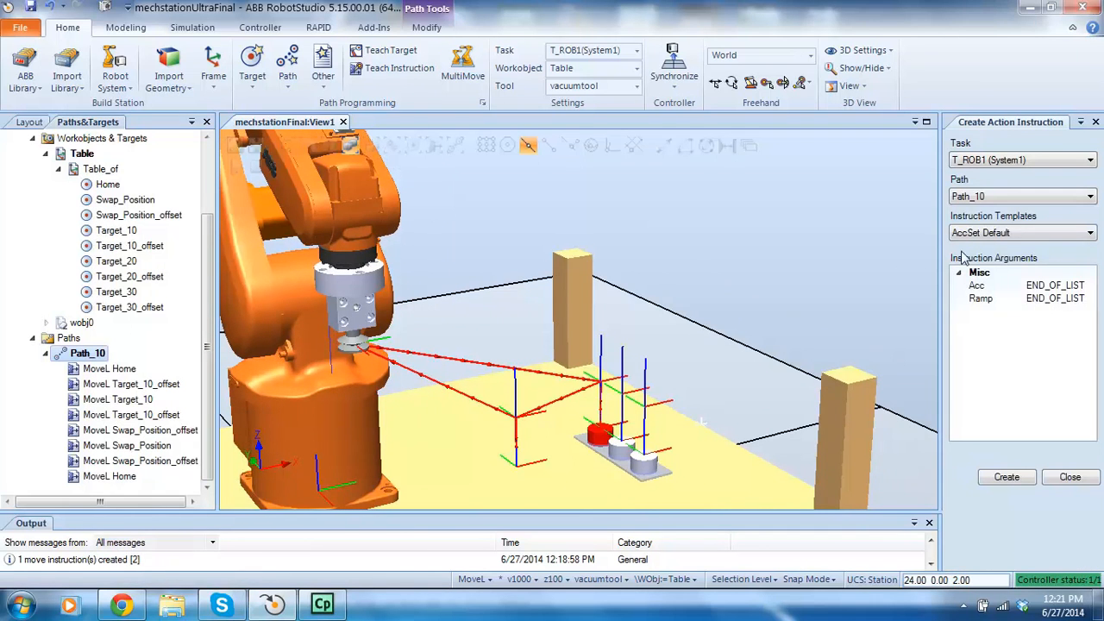
left_click(990, 239)
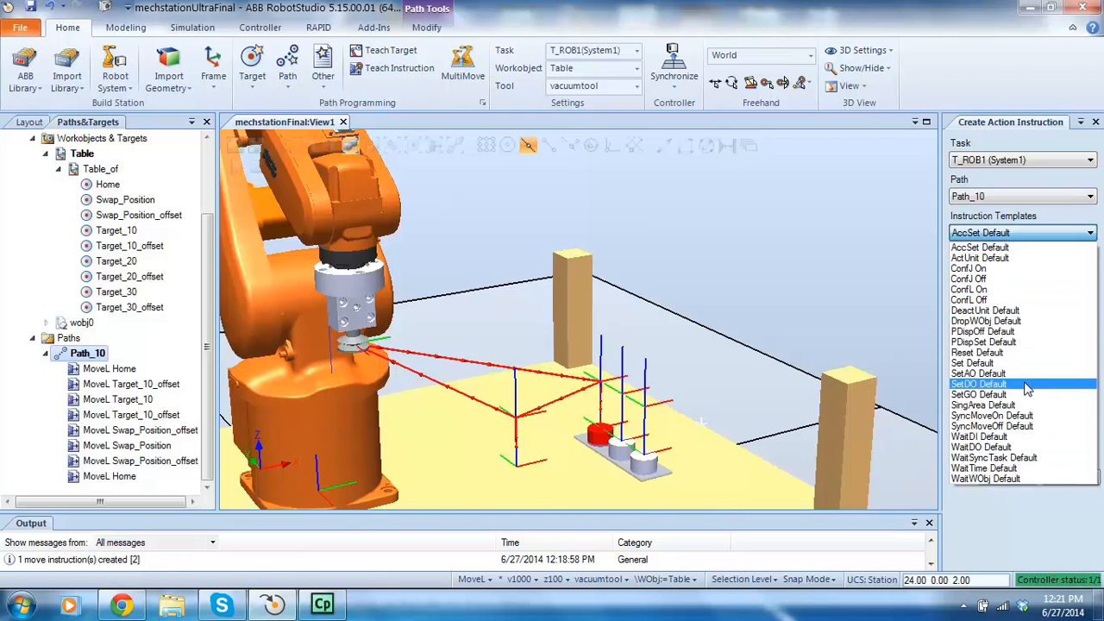
left_click(983, 404)
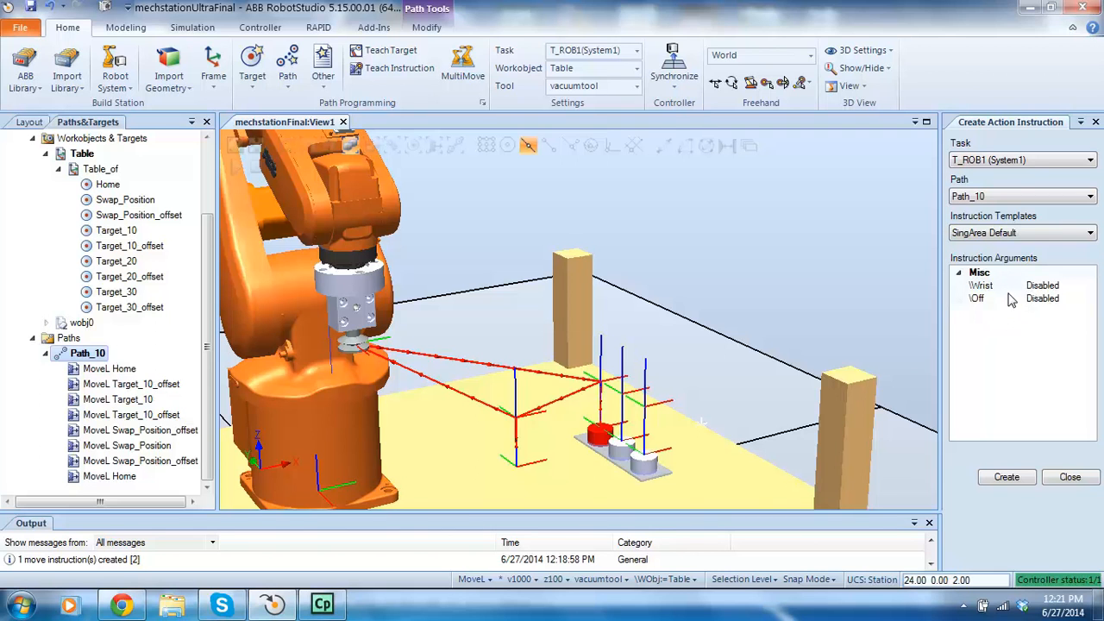
left_click(1083, 286)
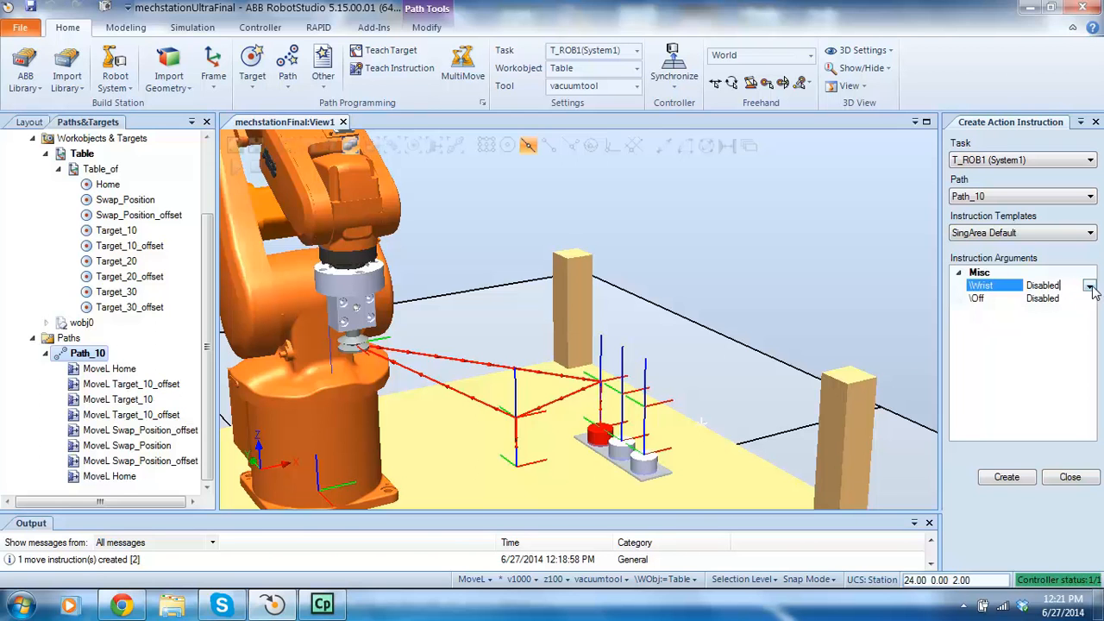
left_click(1090, 286)
left_click(1069, 312)
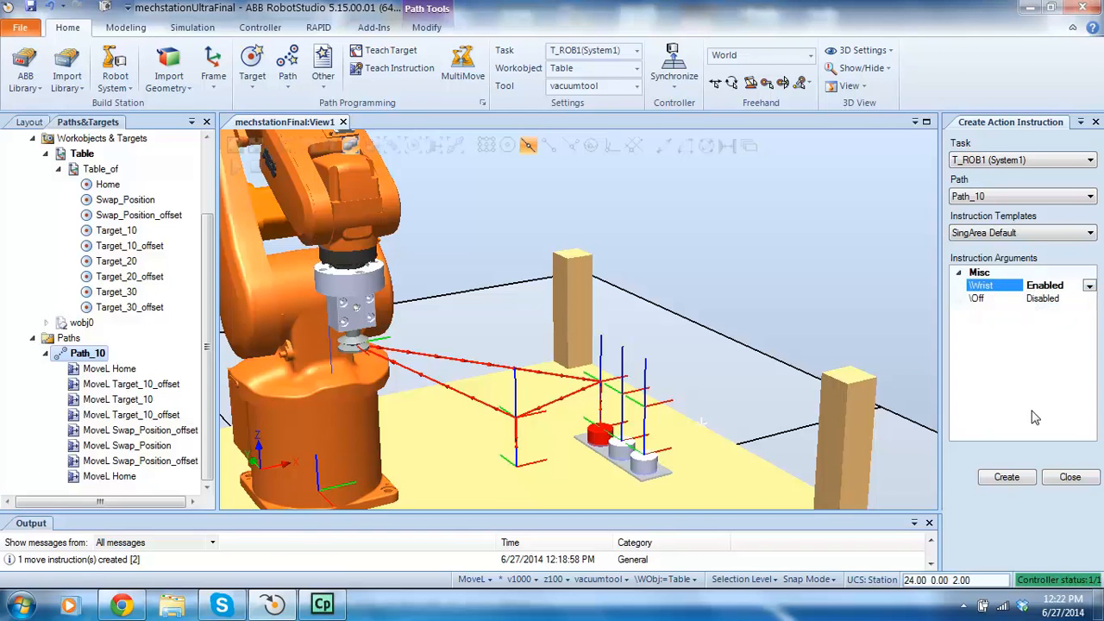
left_click(1009, 477)
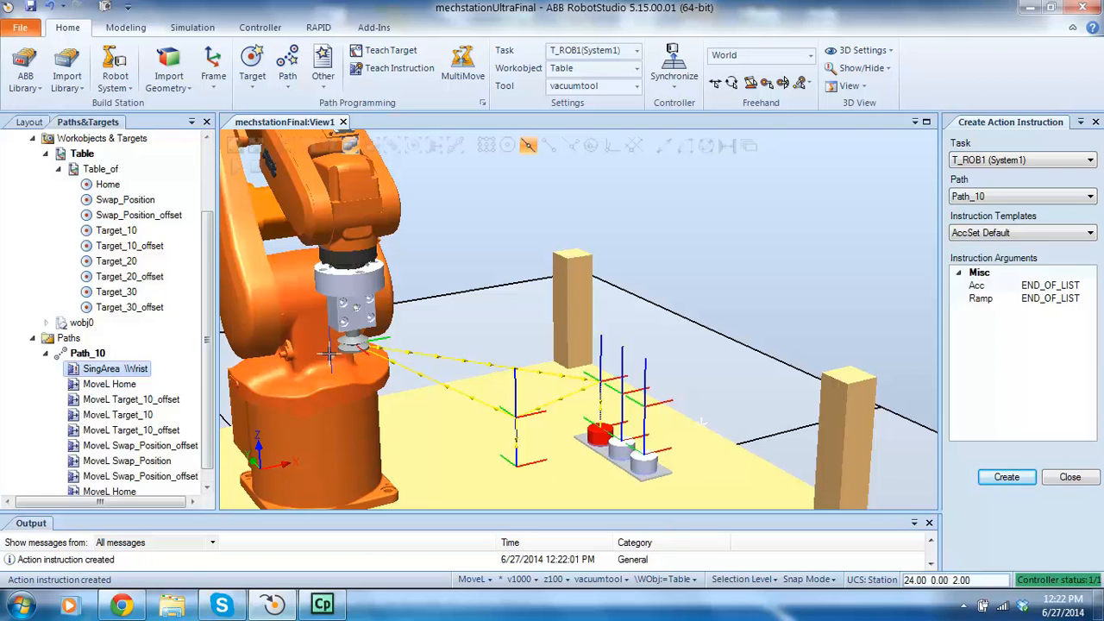
Apply the robot axis configurations to Path_10.
scroll(211, 390, "down", 1)
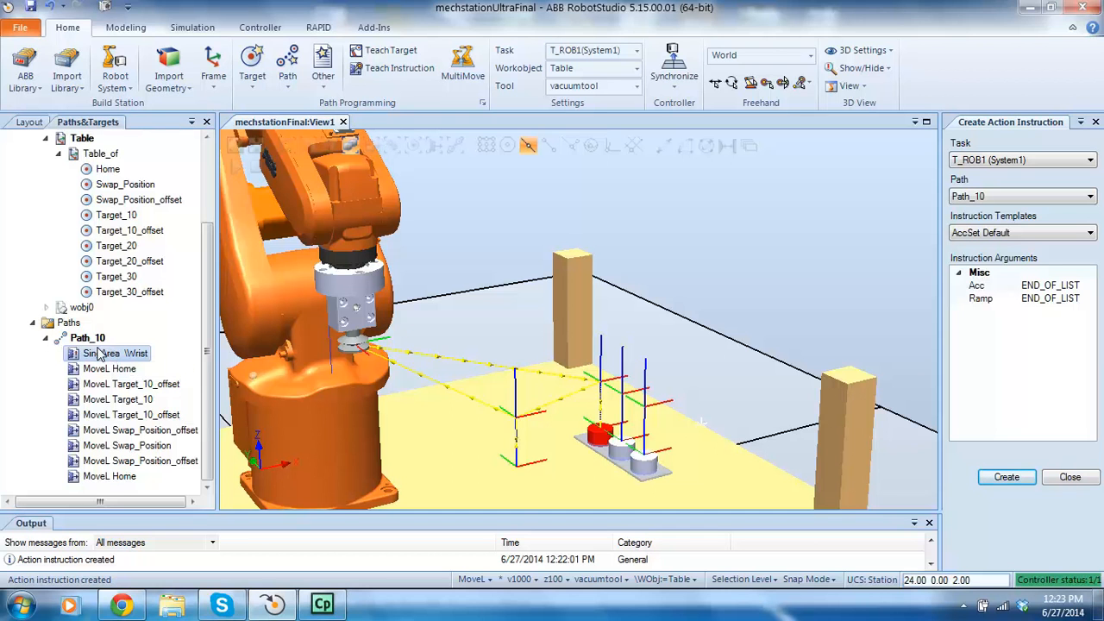
right_click(89, 341)
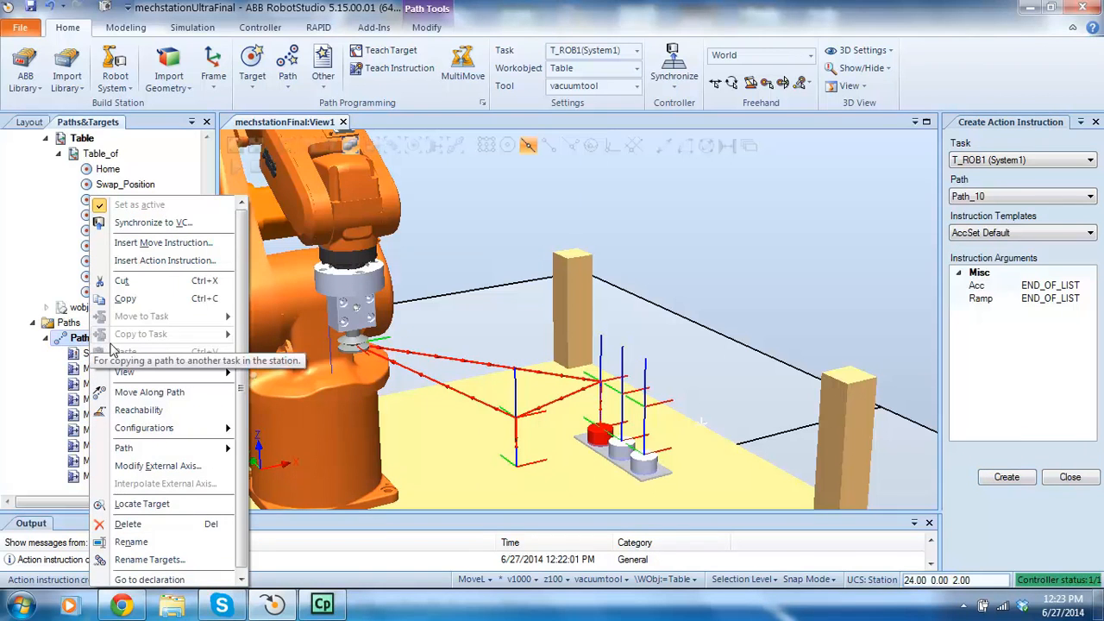
mouse_move(143, 436)
left_click(276, 429)
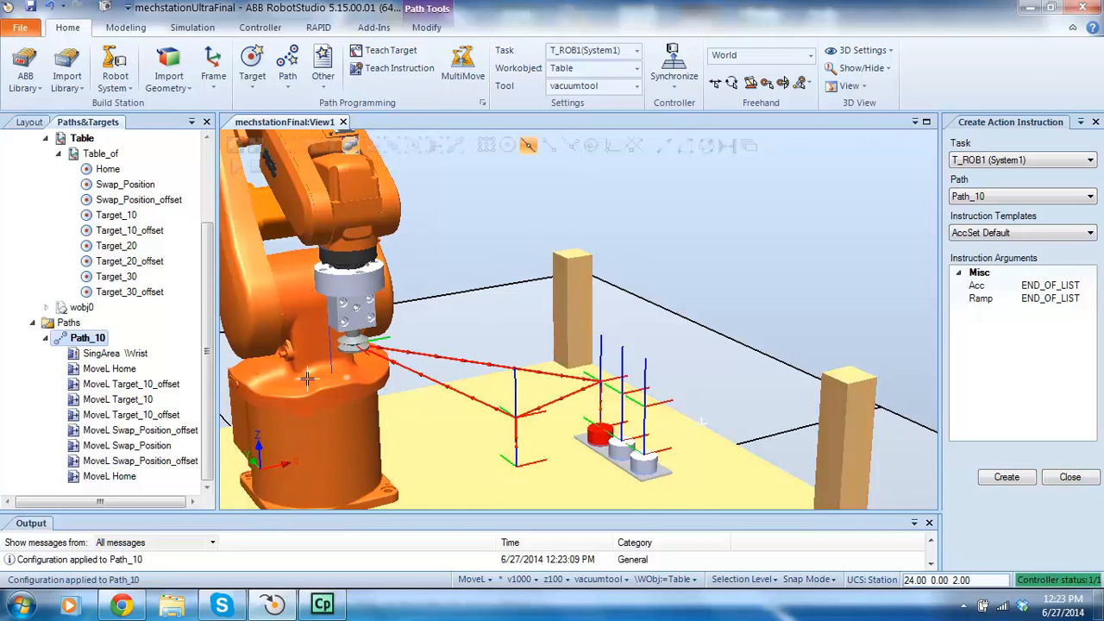
Run the robot along Path_10 twice and view its poses at the Target_10_offset and Target_10 instructions.
right_click(86, 341)
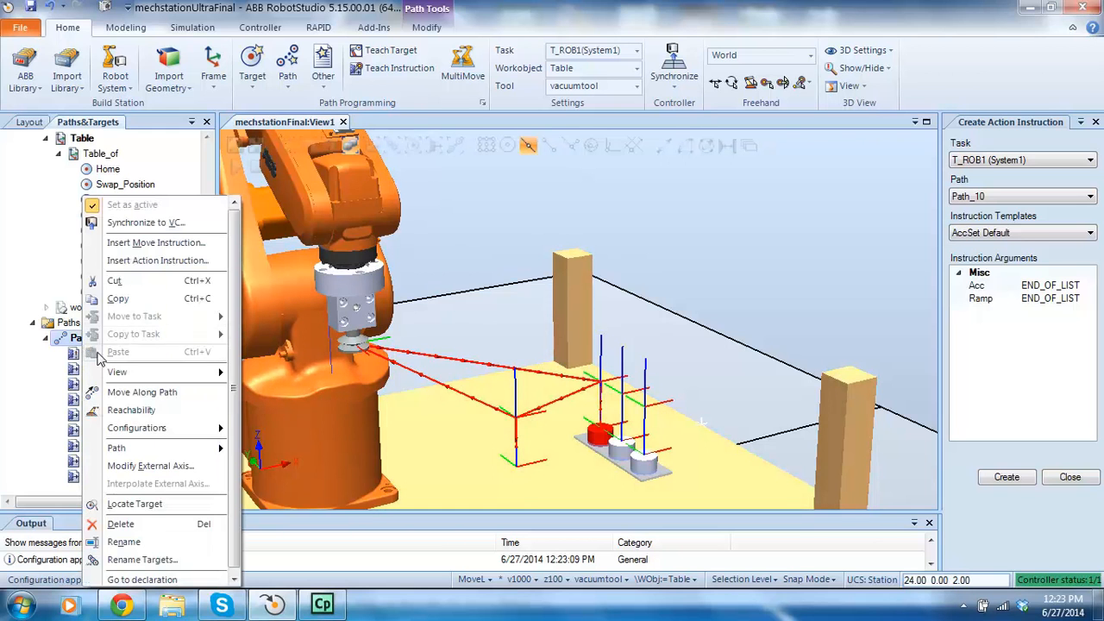
left_click(135, 388)
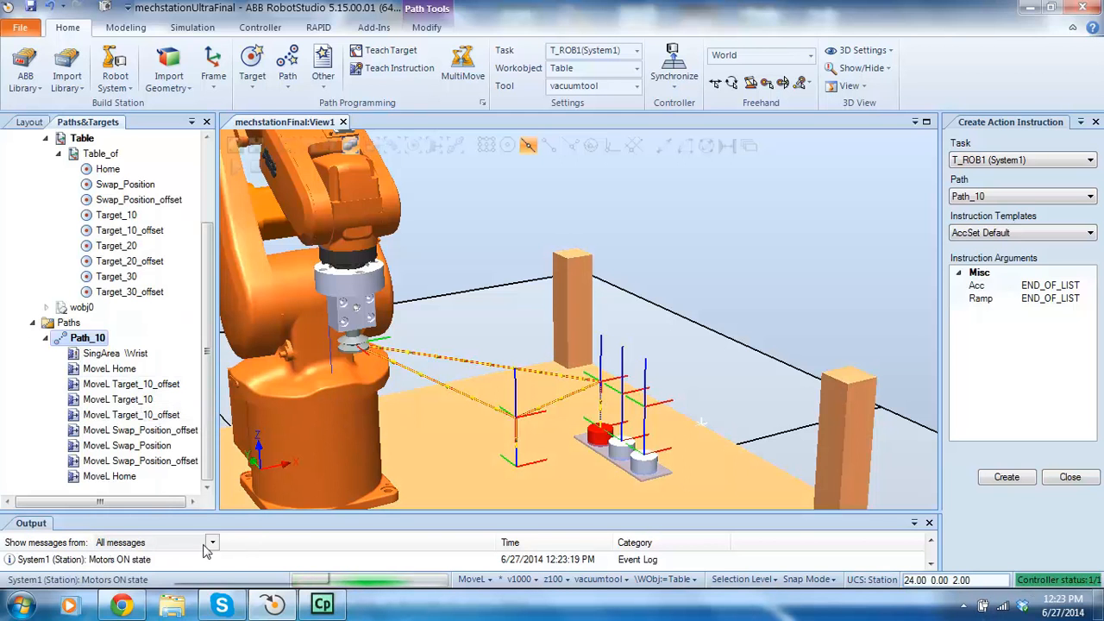
left_click_drag(260, 512, 260, 468)
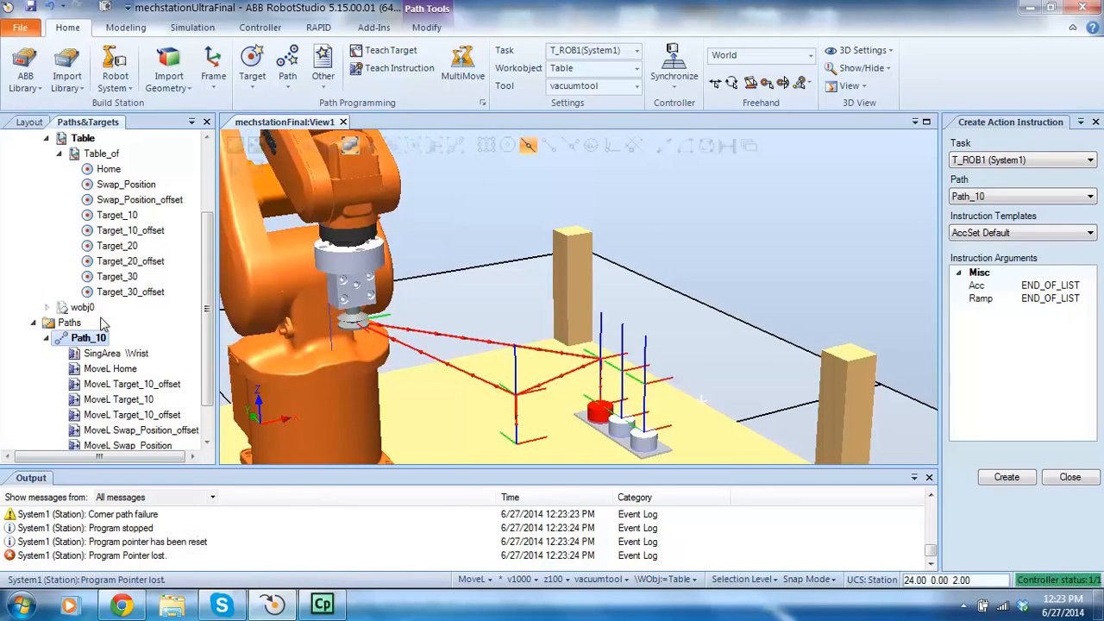
right_click(86, 344)
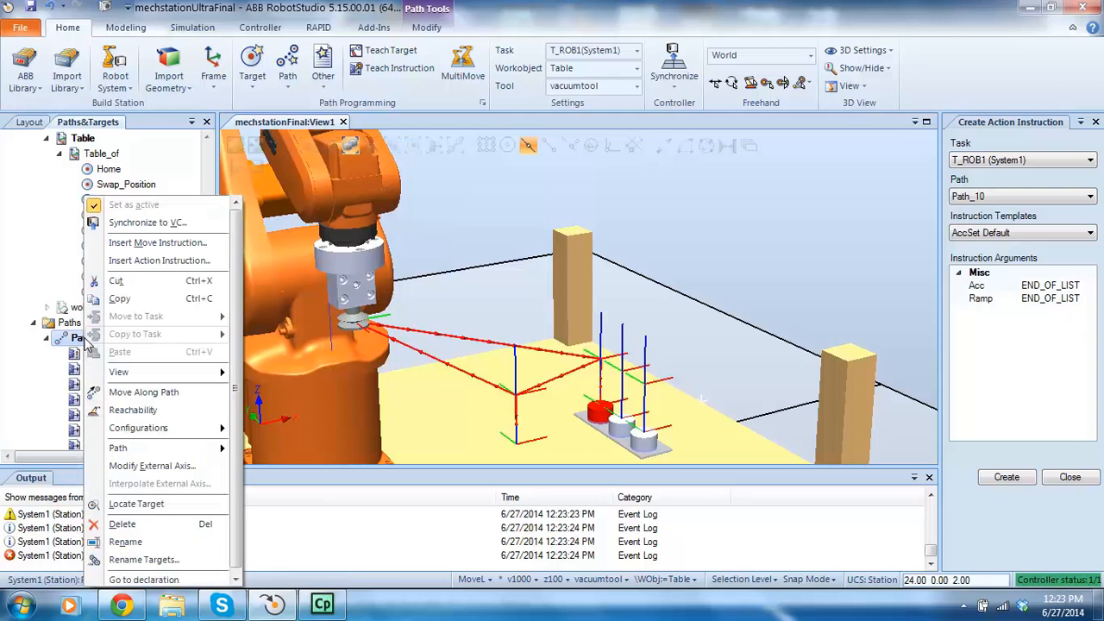
left_click(134, 402)
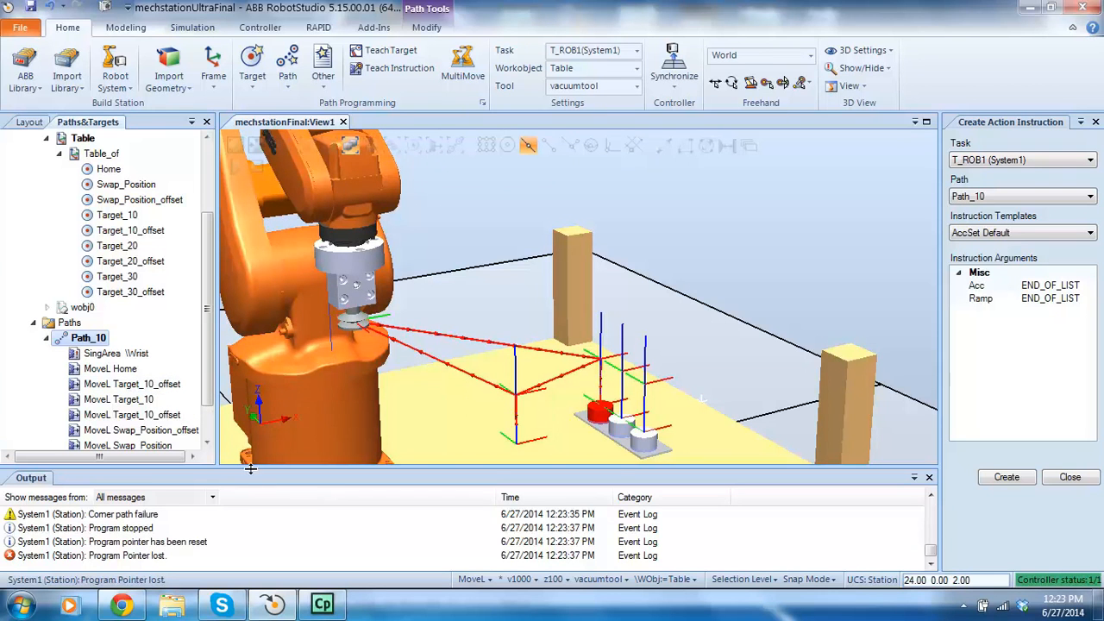
left_click_drag(250, 468, 250, 505)
left_click(130, 399)
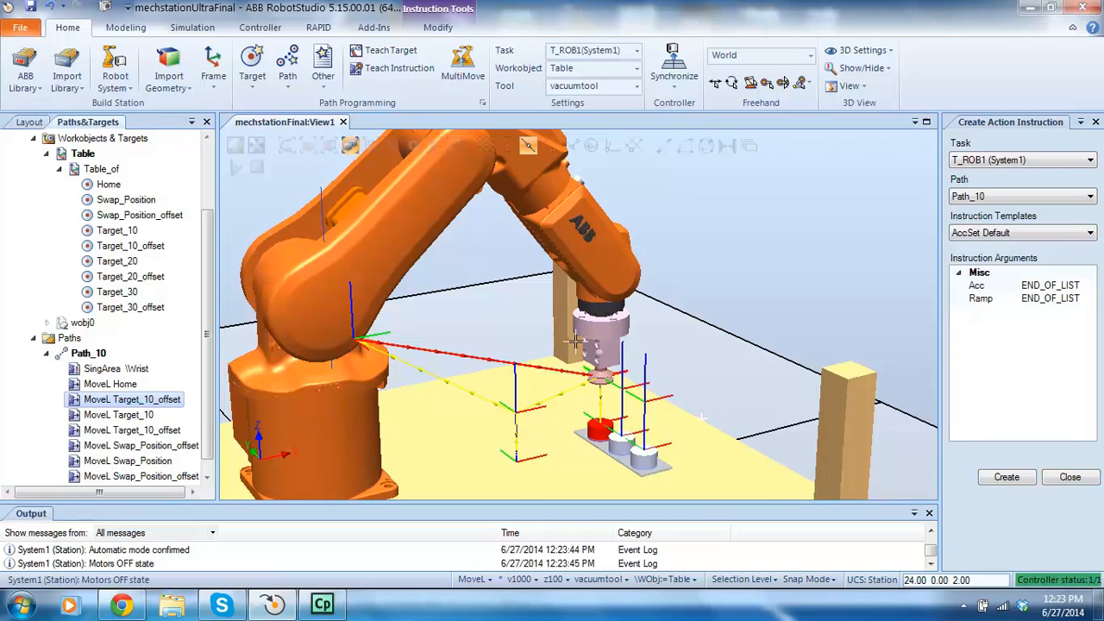
left_click(145, 415)
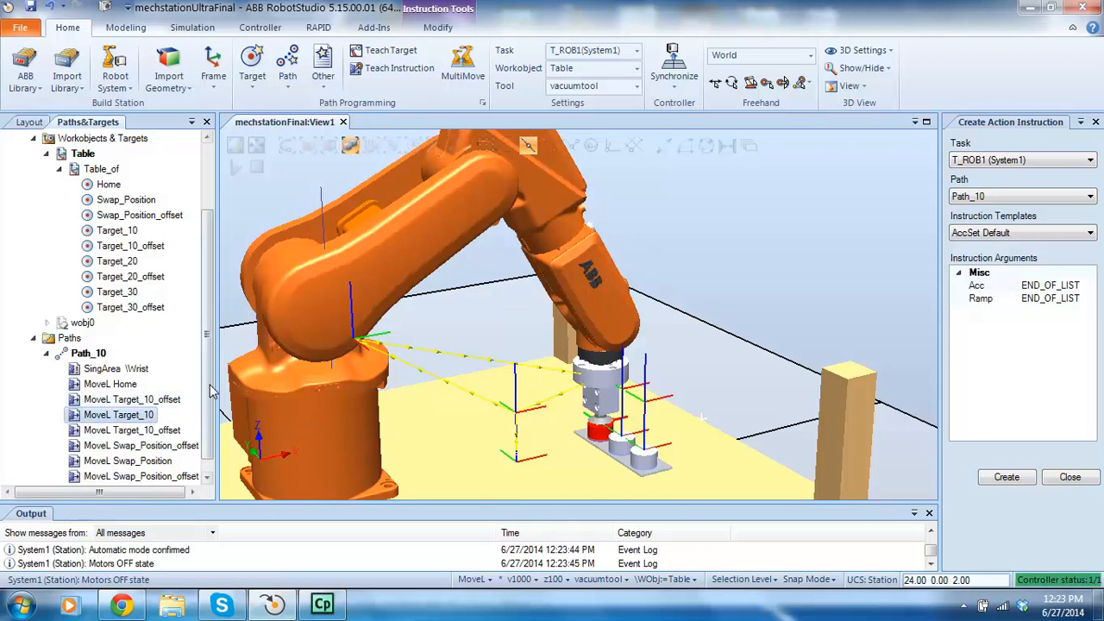
Insert a WaitTime action instruction with a Time of 2 into Path_10 and place it directly after MoveL Target_10.
scroll(155, 405, "down", 1)
right_click(90, 338)
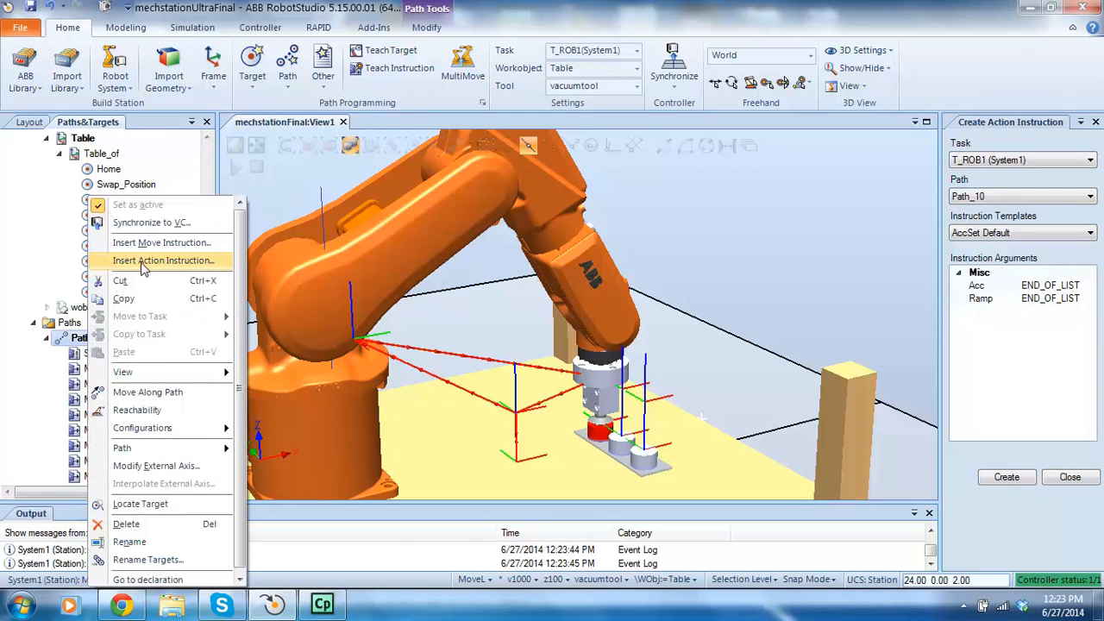
left_click(141, 263)
left_click(991, 234)
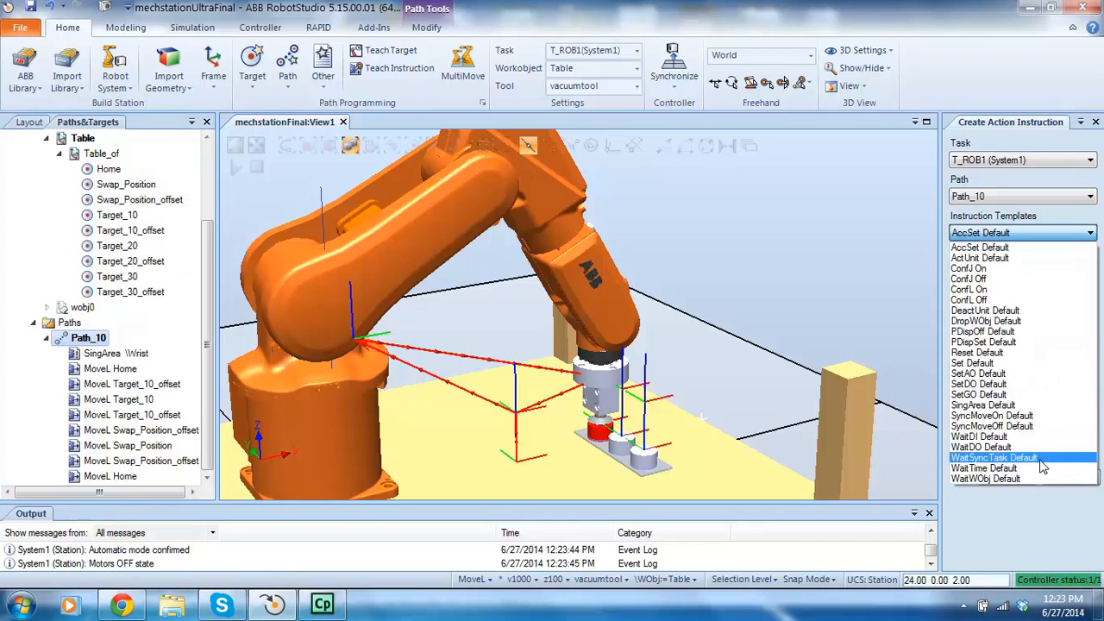
left_click(1036, 468)
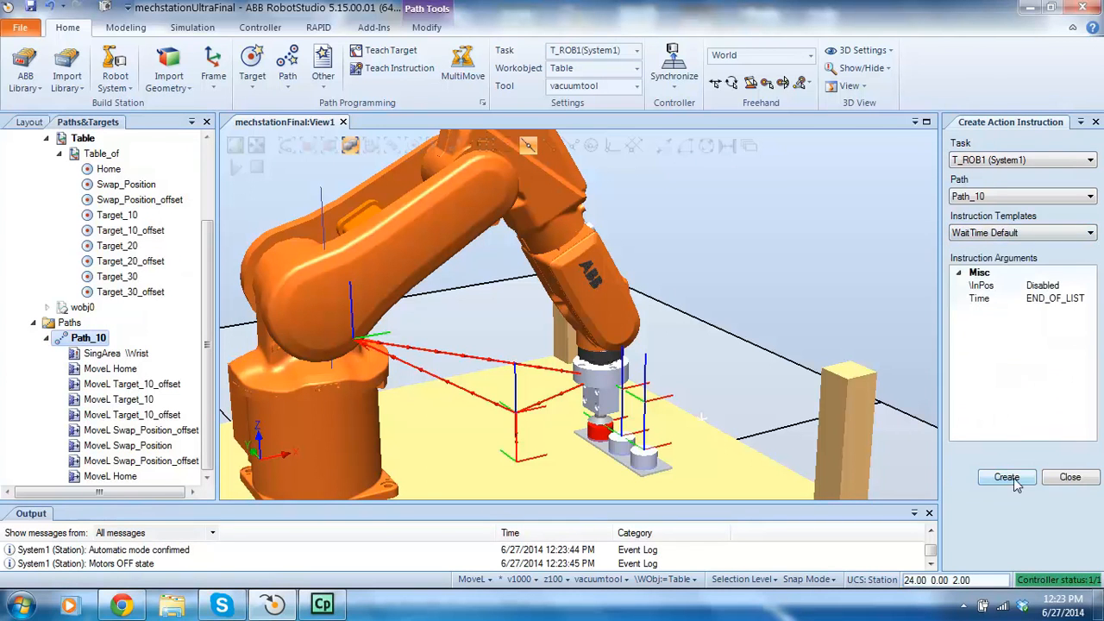
left_click(1041, 298)
left_click(1089, 298)
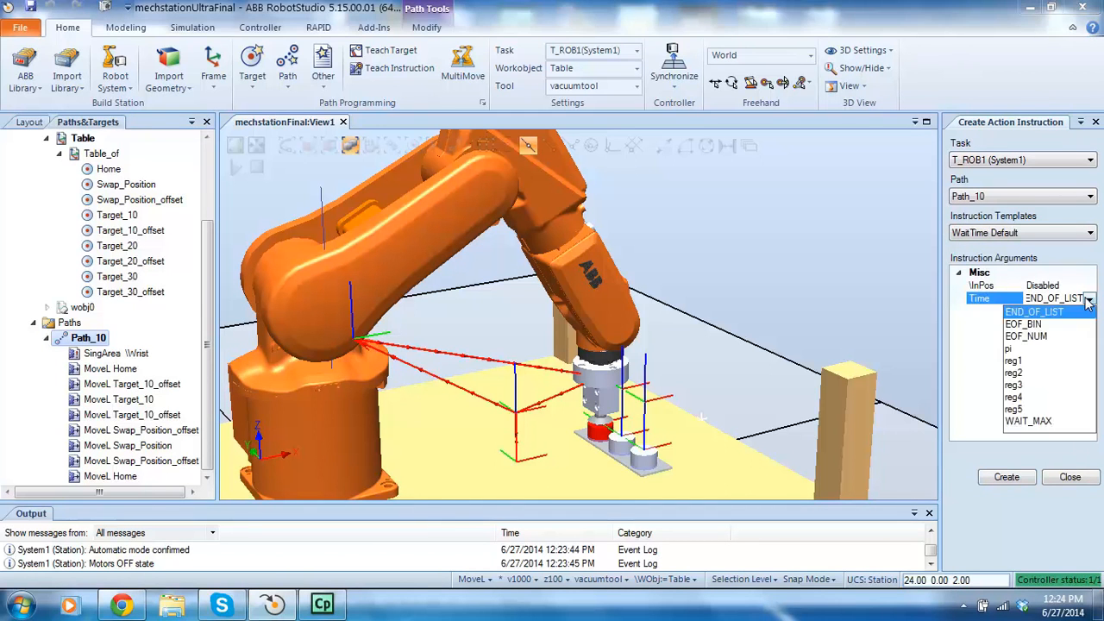
left_click(1088, 302)
double_click(1076, 298)
left_click_drag(1073, 298, 1003, 297)
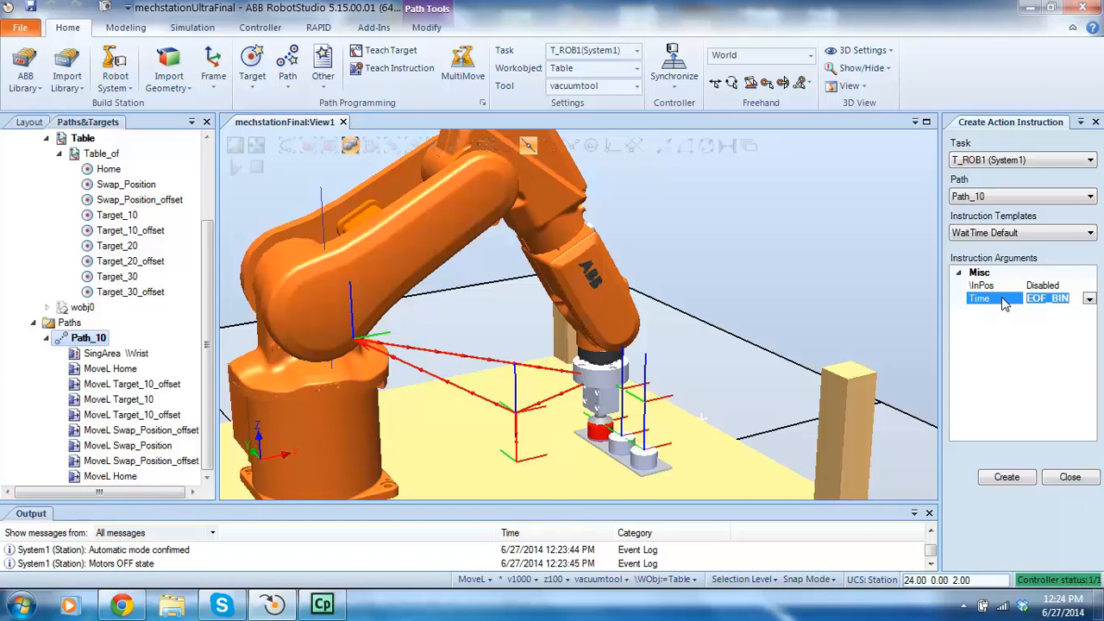
type("2")
left_click(1031, 477)
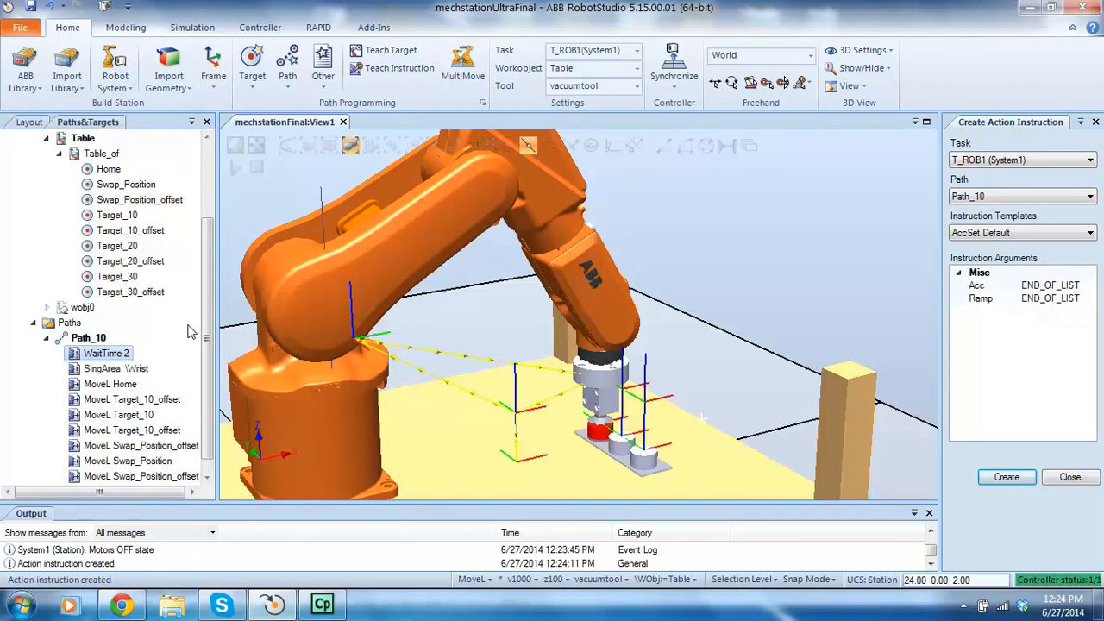
scroll(206, 324, "down", 1)
left_click_drag(119, 343, 118, 396)
Step through the Path_10 instructions from SingArea to MoveL Swap_Position to check the order around the wait at Target_10.
left_click(112, 337)
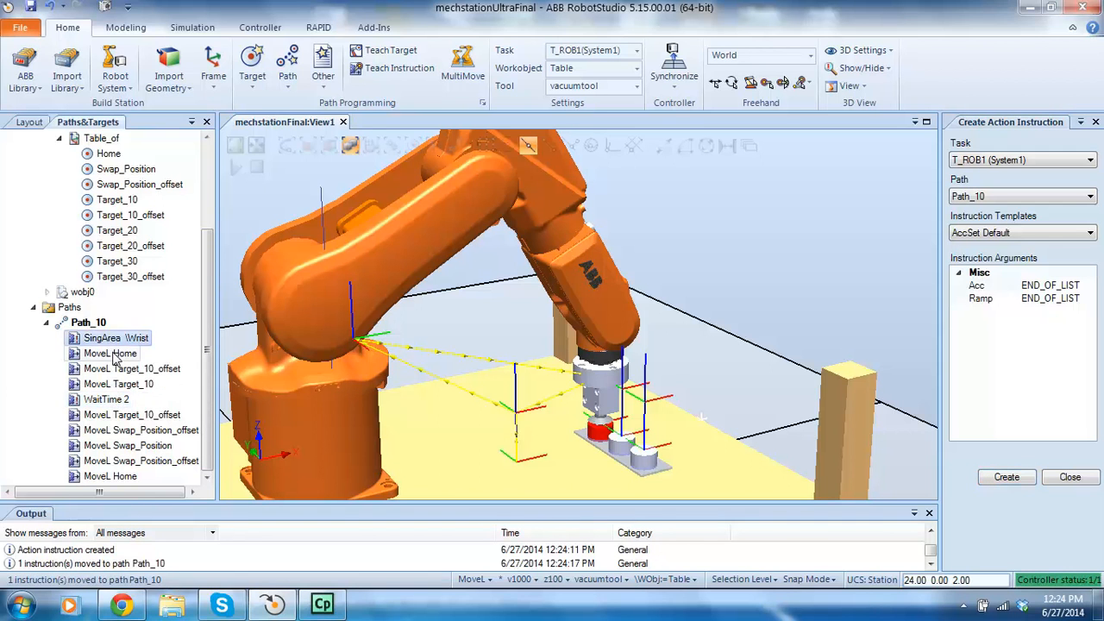
left_click(112, 353)
left_click(112, 369)
left_click(112, 386)
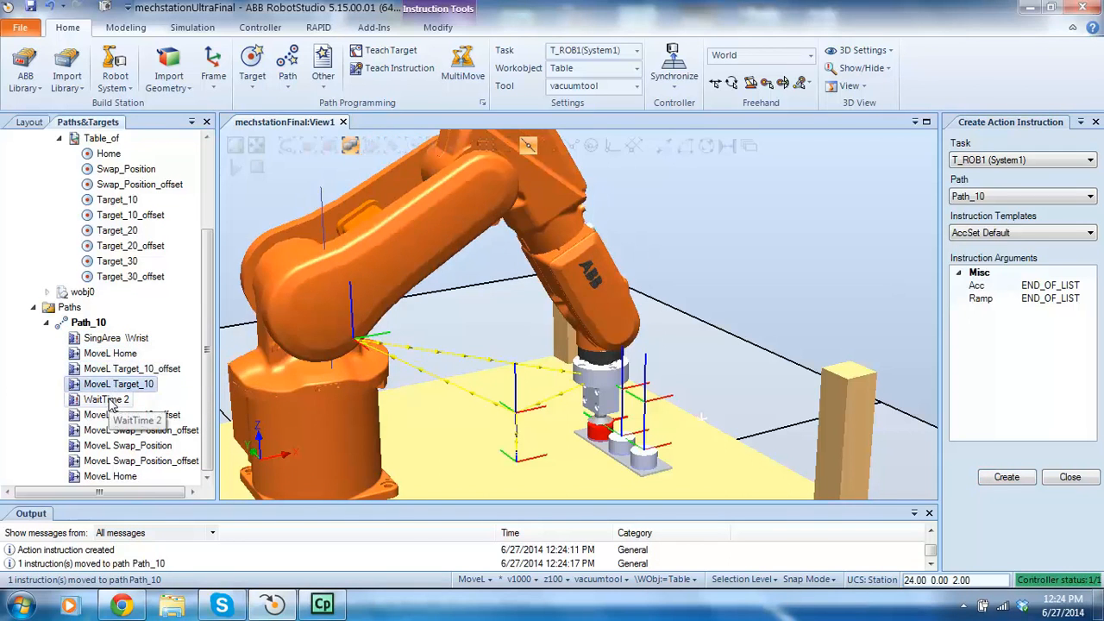
left_click(110, 399)
left_click(138, 429)
left_click(138, 446)
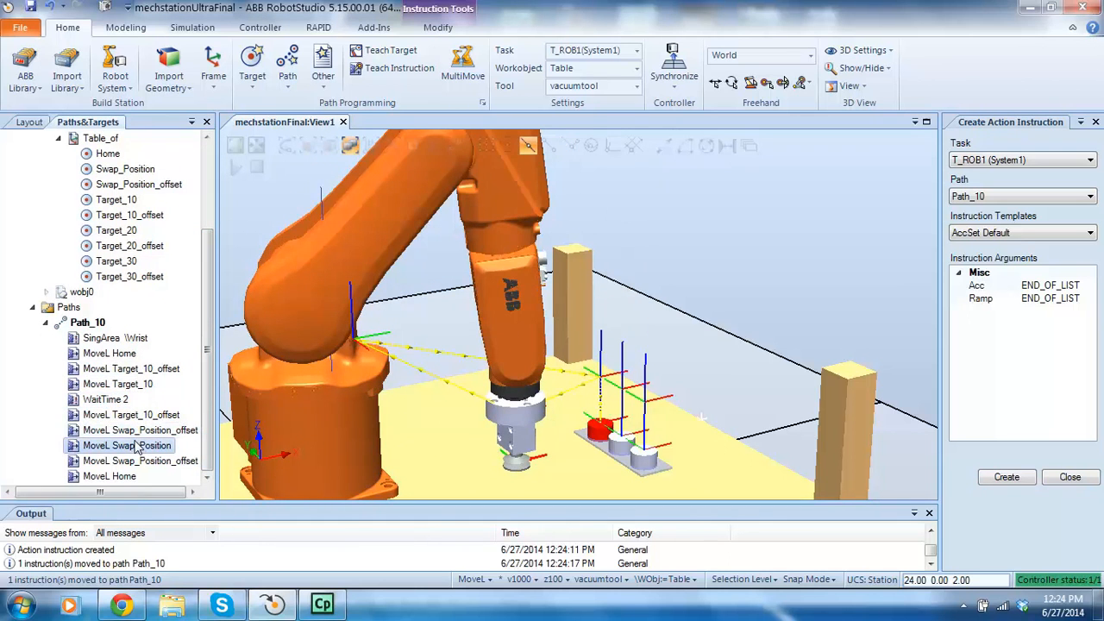
Duplicate the WaitTime 2 instruction in Path_10 and place the copy directly after MoveL Swap_Position.
left_click(108, 400)
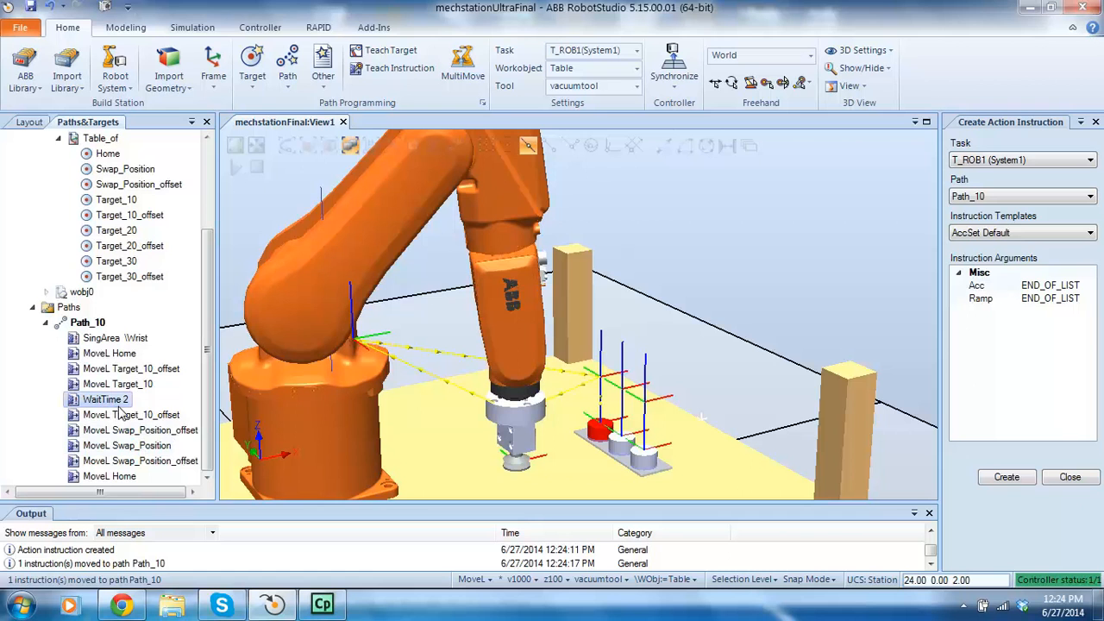
key("ctrl+c")
key("ctrl+v")
left_click_drag(110, 414, 112, 469)
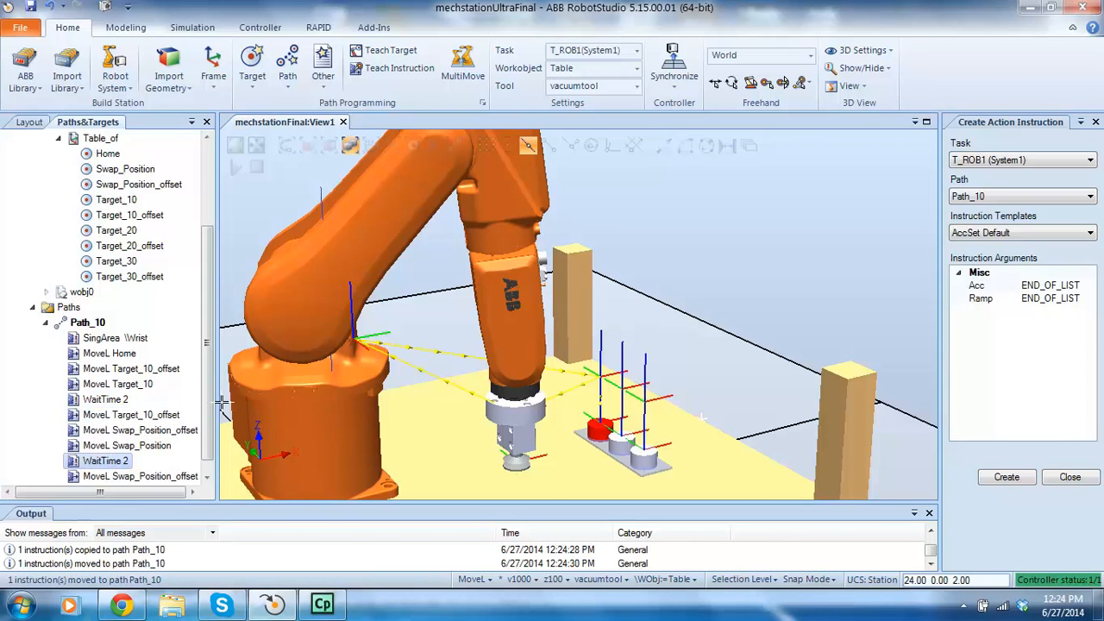
Step through Path_10 from the second MoveL Target_10_offset to the last MoveL Swap_Position_offset to check the wait at the swap position.
scroll(213, 412, "down", 1)
left_click(112, 399)
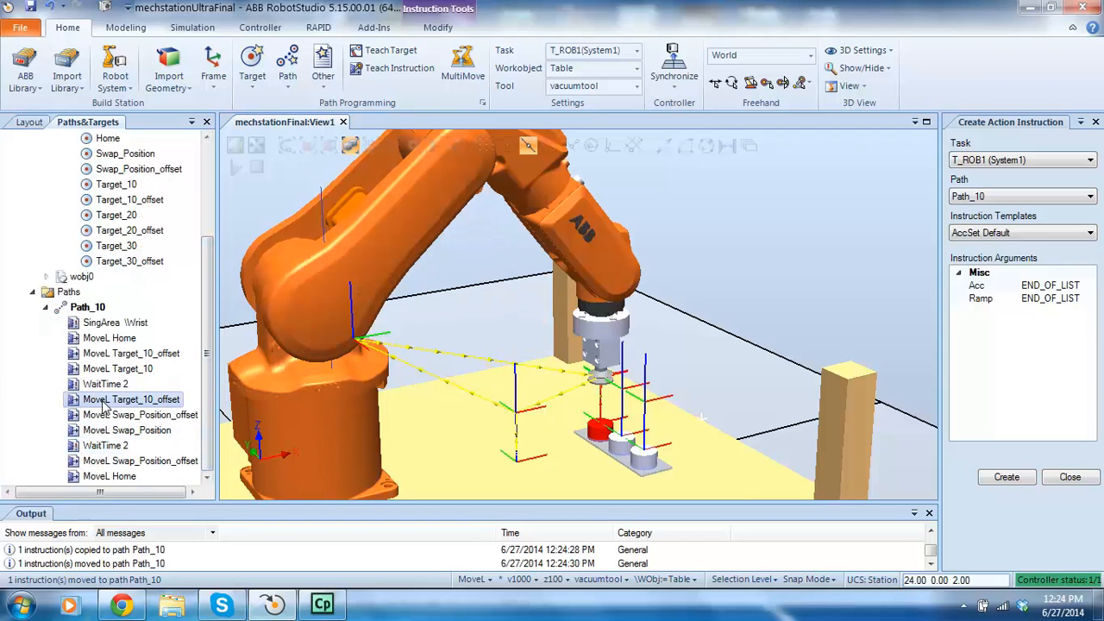
left_click(110, 415)
left_click(112, 429)
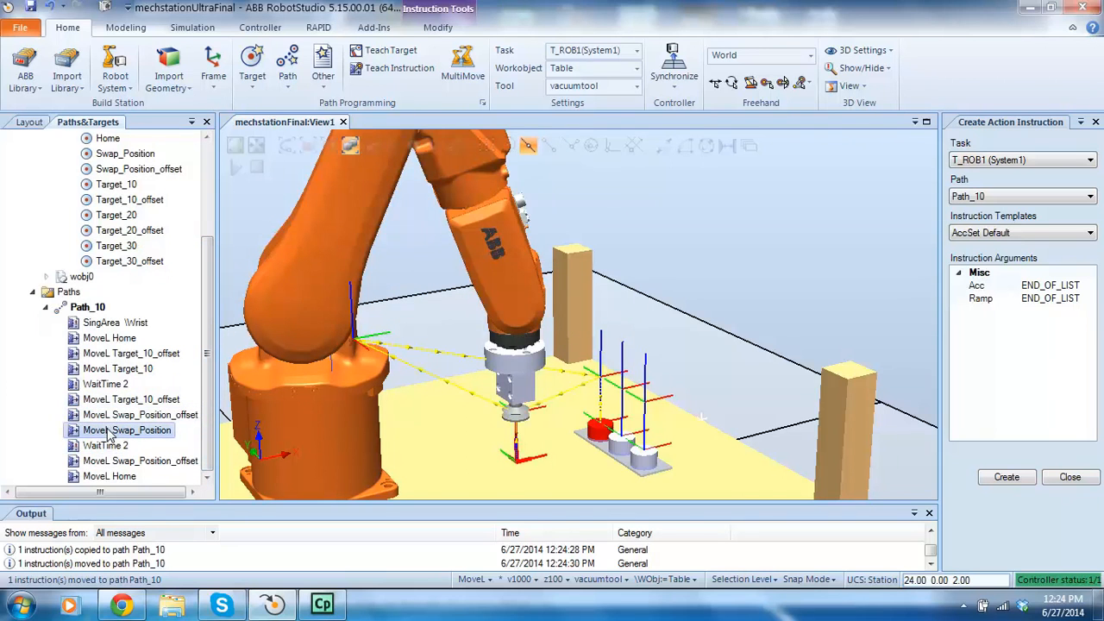
left_click(109, 446)
left_click(106, 462)
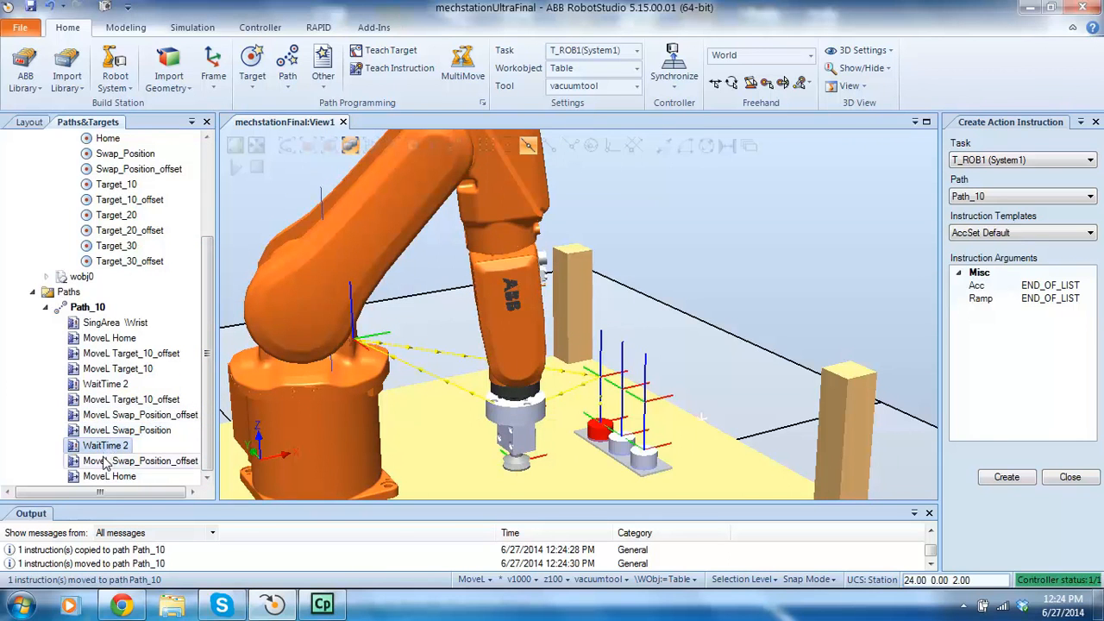
Move the robot along Path_10 to check the complete motion with both waits, and clear the path selection.
right_click(105, 312)
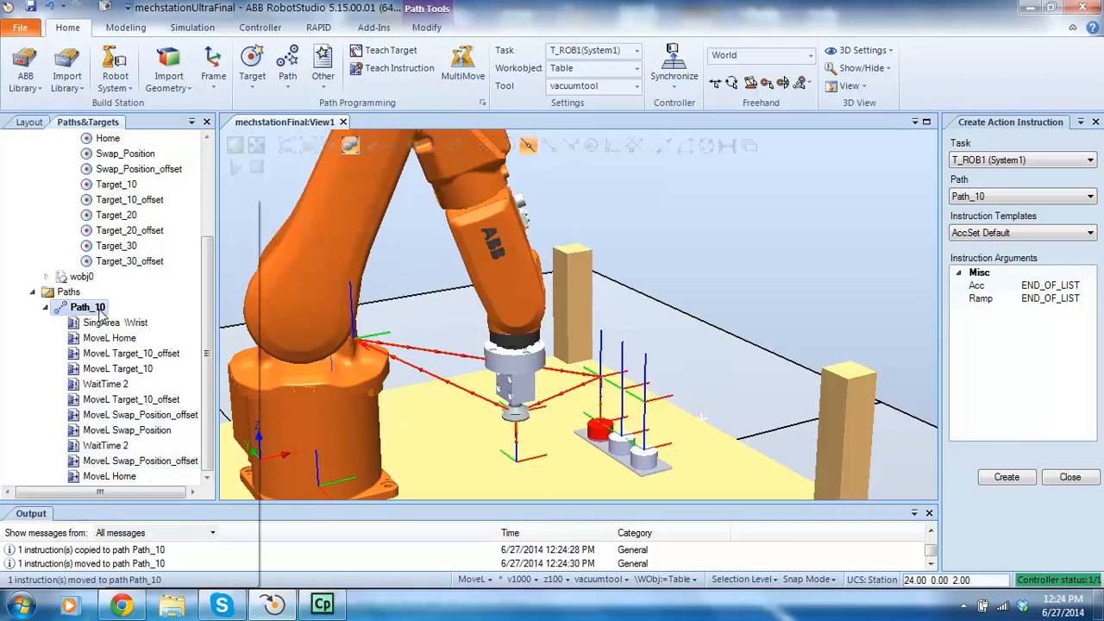
left_click(134, 392)
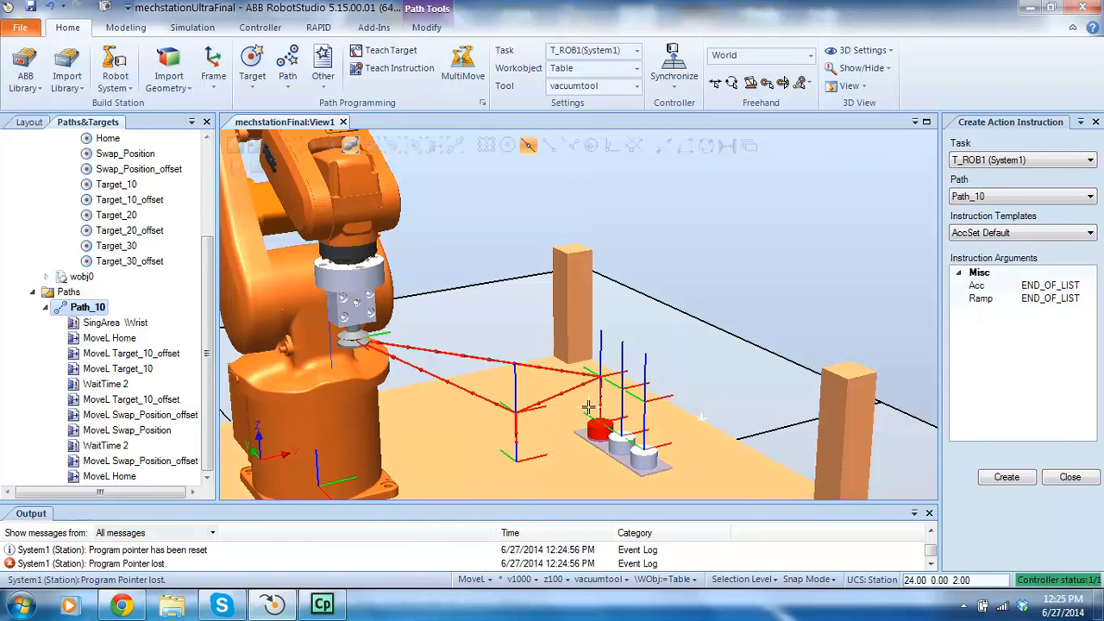
left_click(474, 233)
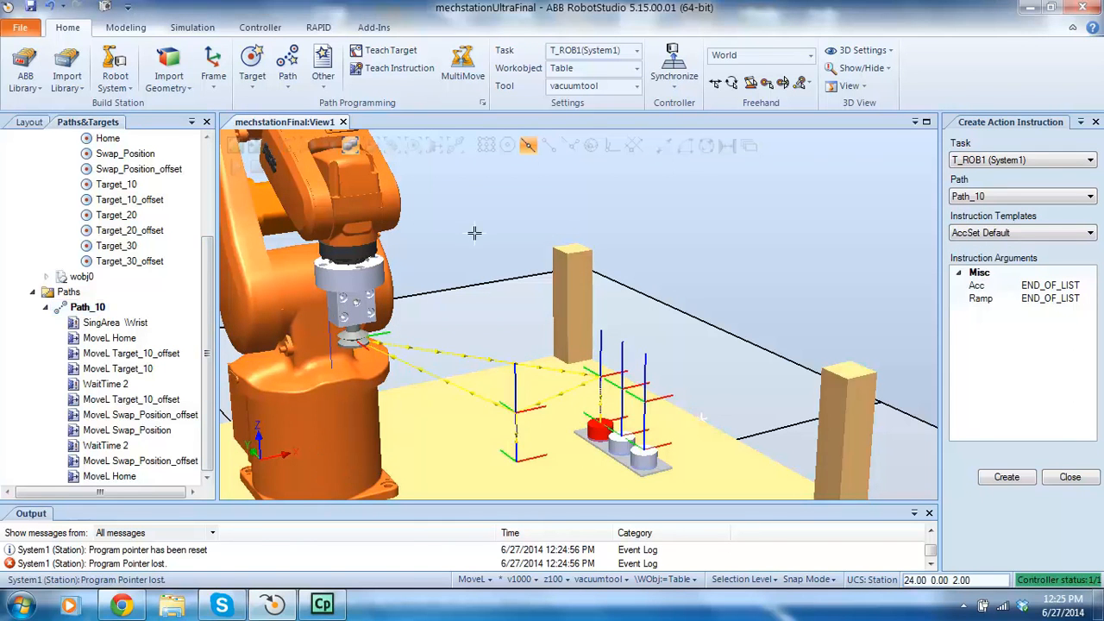
scroll(478, 251, "down", 3)
scroll(406, 295, "down", 5)
scroll(389, 273, "up", 10)
scroll(432, 264, "down", 5)
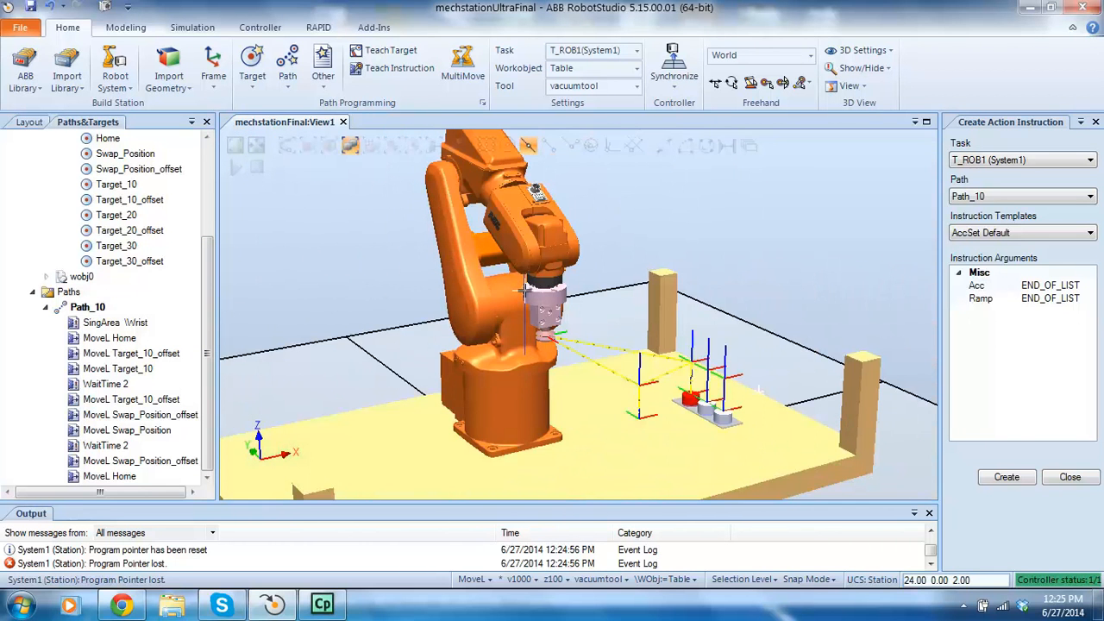
scroll(523, 294, "down", 4)
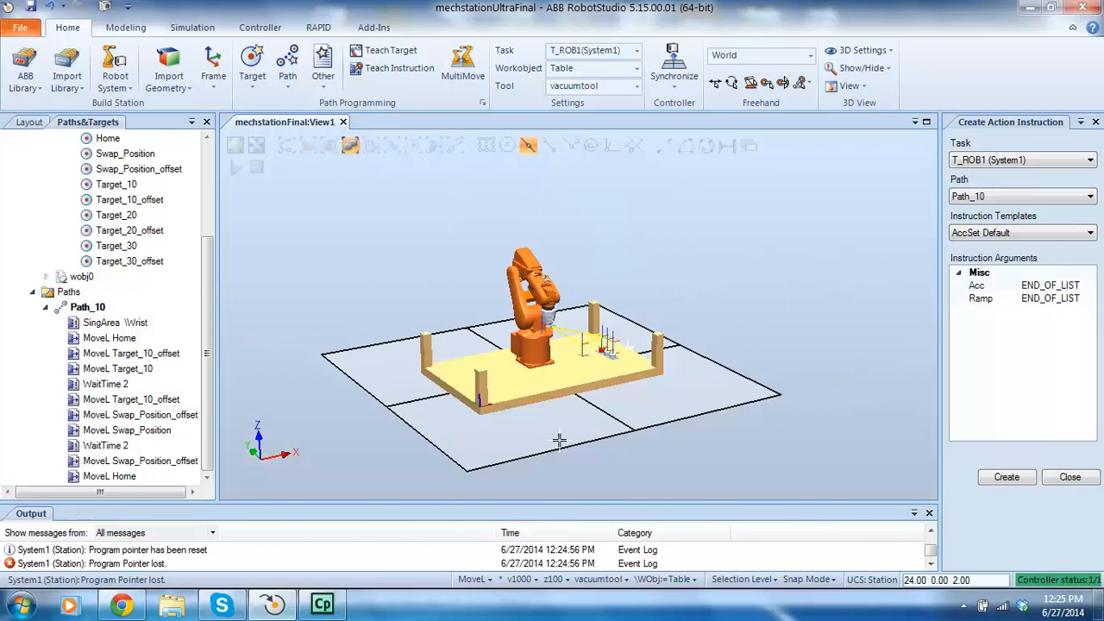
scroll(496, 420, "down", 1)
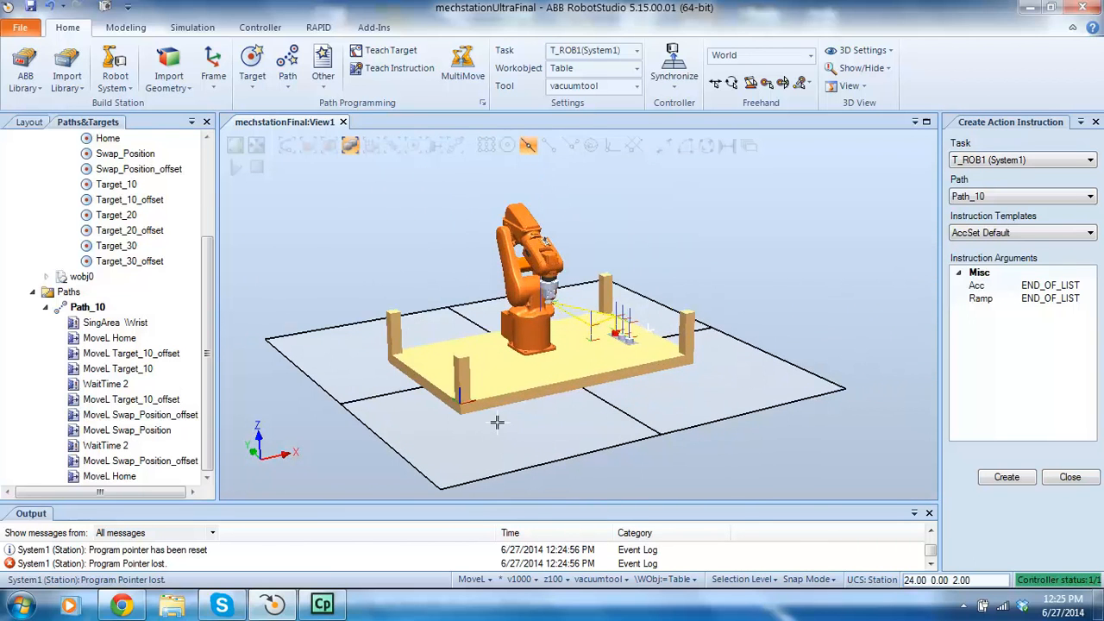
Switch to Chrome and search Google for images of "irc5 controller".
left_click(121, 603)
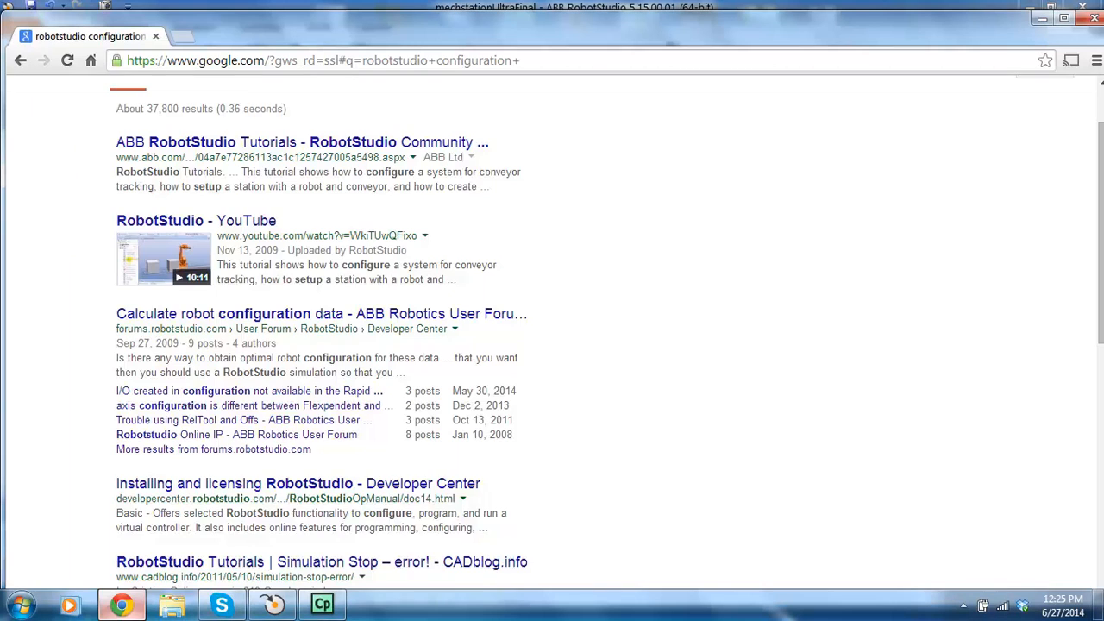
scroll(247, 147, "up", 2)
left_click_drag(257, 99, 56, 104)
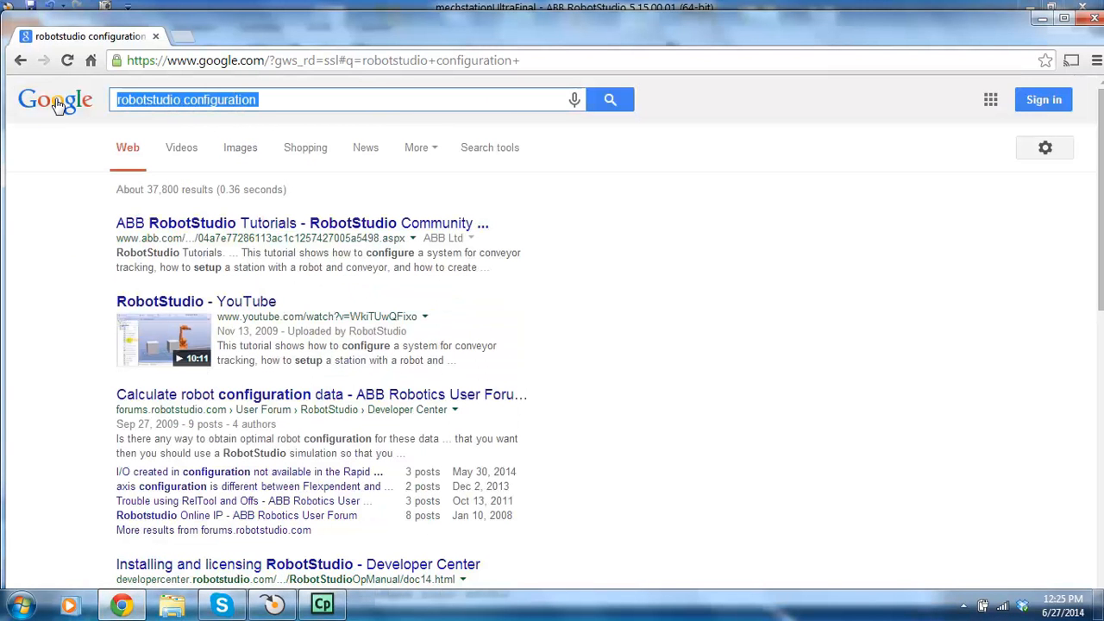
type("irc5 ")
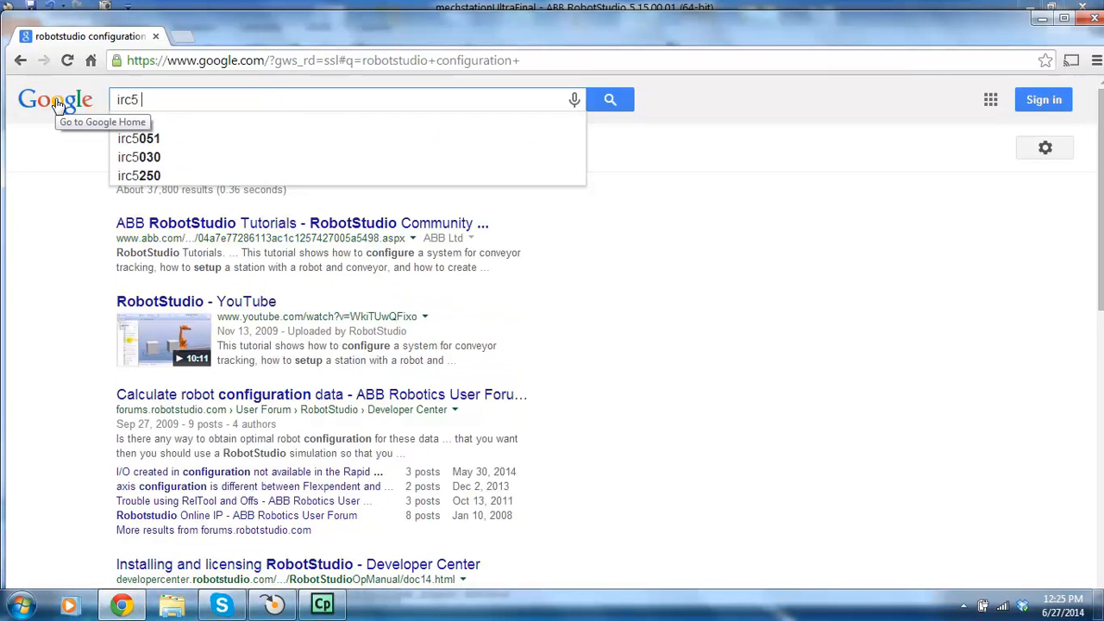
type("c")
type("ontroller")
key("Return")
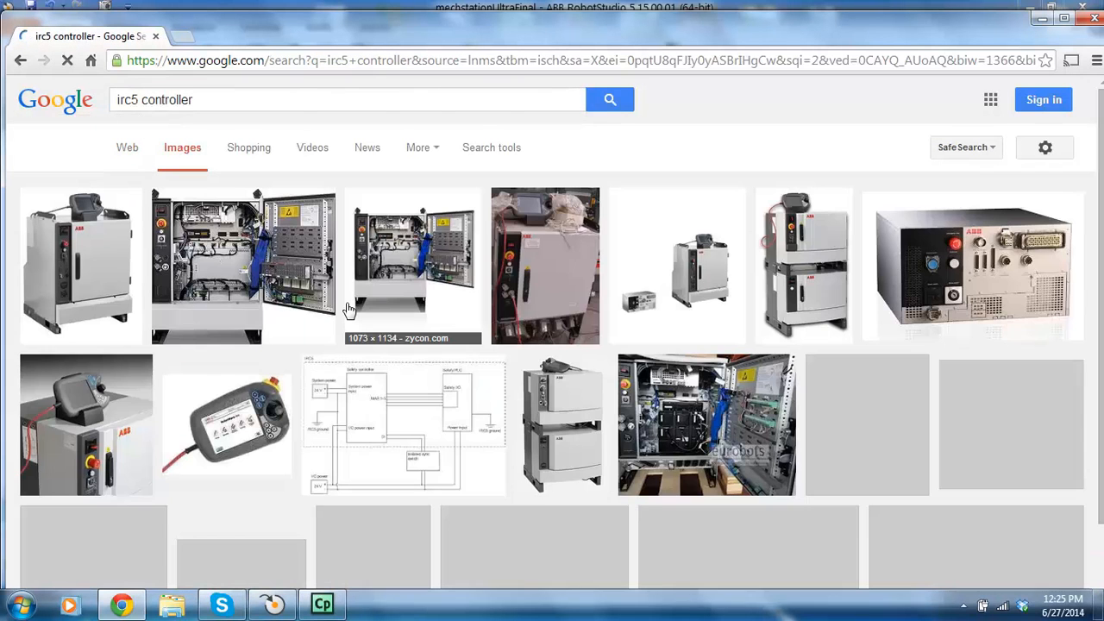
Refine the image search to "irc5 mini controller" and view the ABB compact controller photo enlarged at full size.
left_click(145, 100)
type("mini")
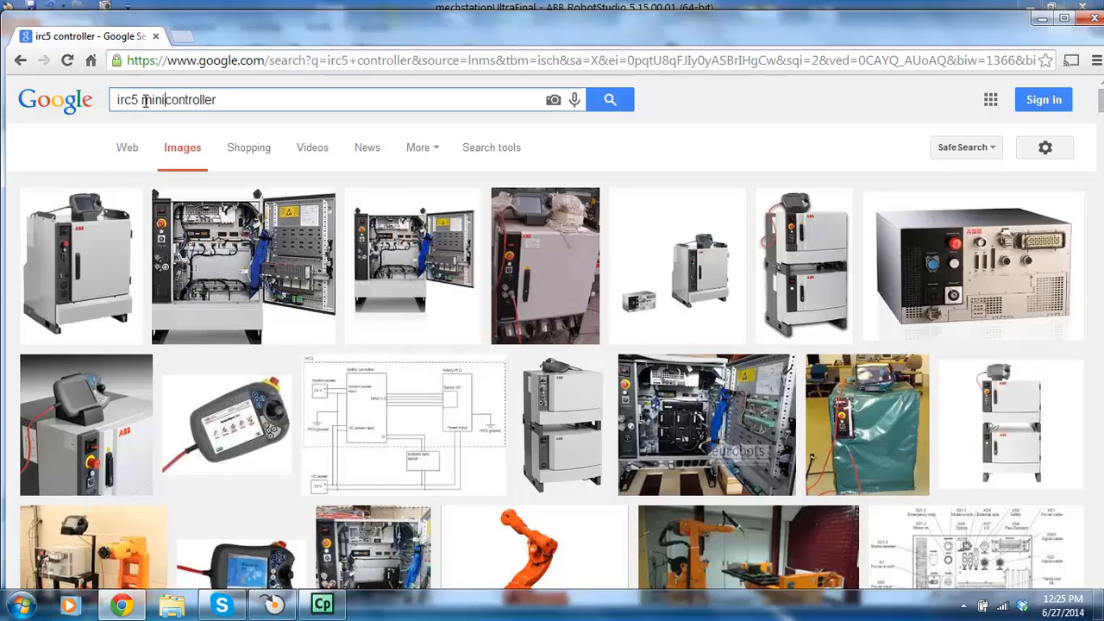
key("Return")
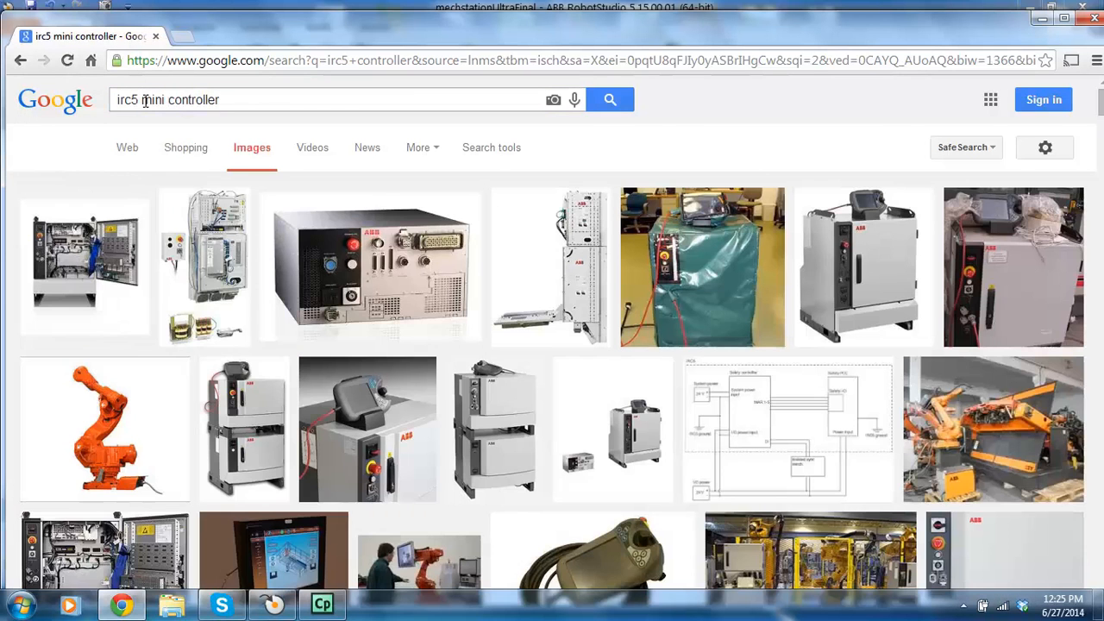
left_click(368, 275)
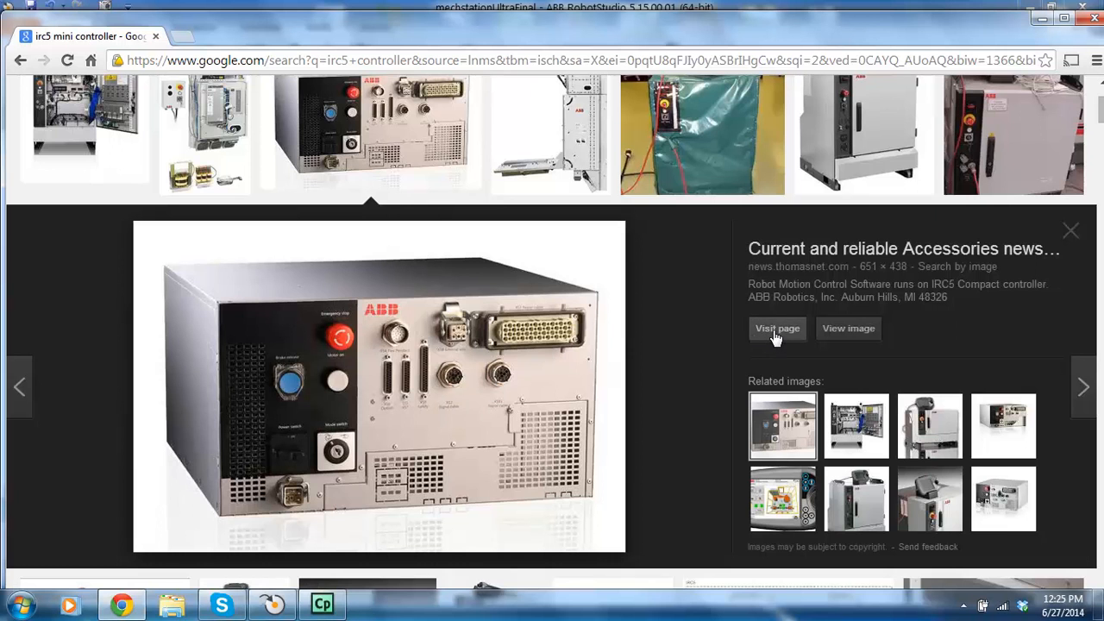
left_click(842, 332)
scroll(294, 315, "up", 3, "ctrl")
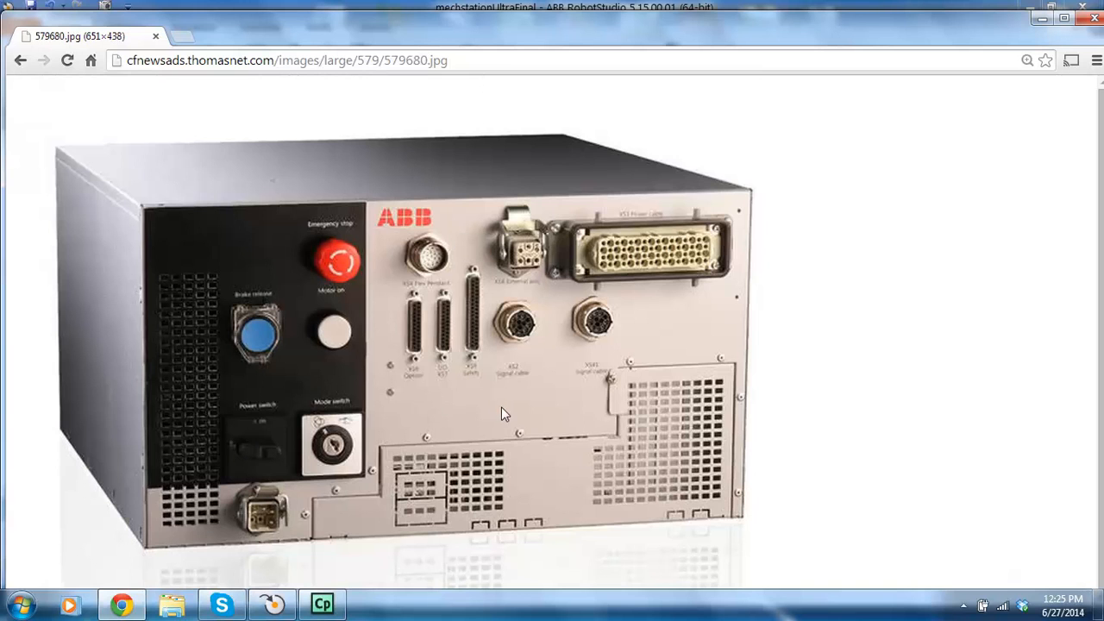
Return to the Google results and run a web search for "irc5 controller" without the word mini.
left_click(17, 61)
left_click(19, 60)
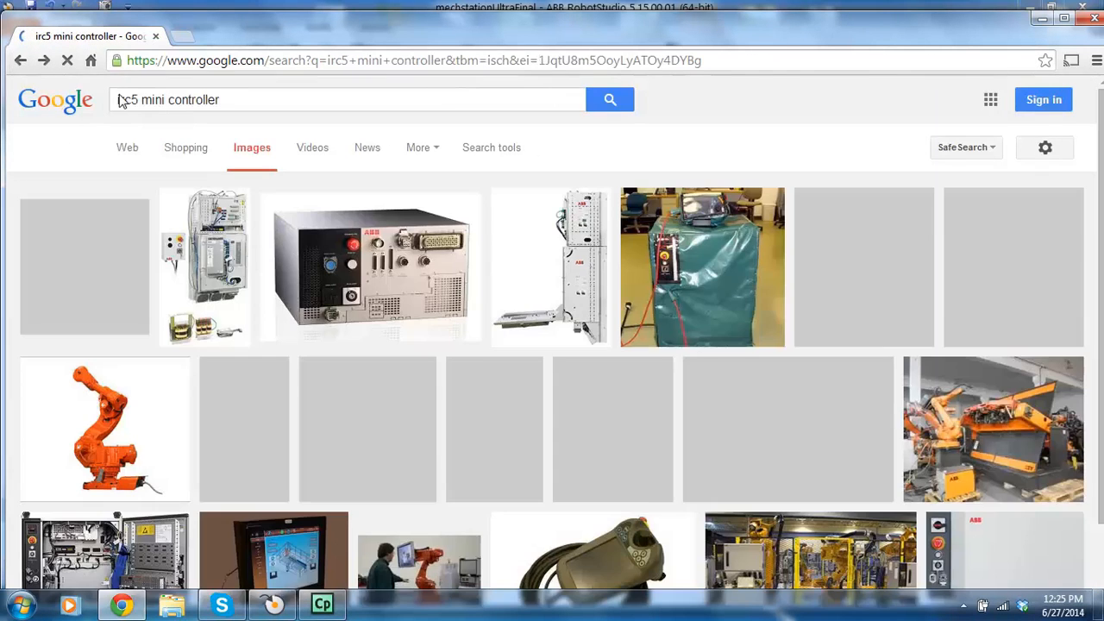
scroll(241, 268, "down", 3)
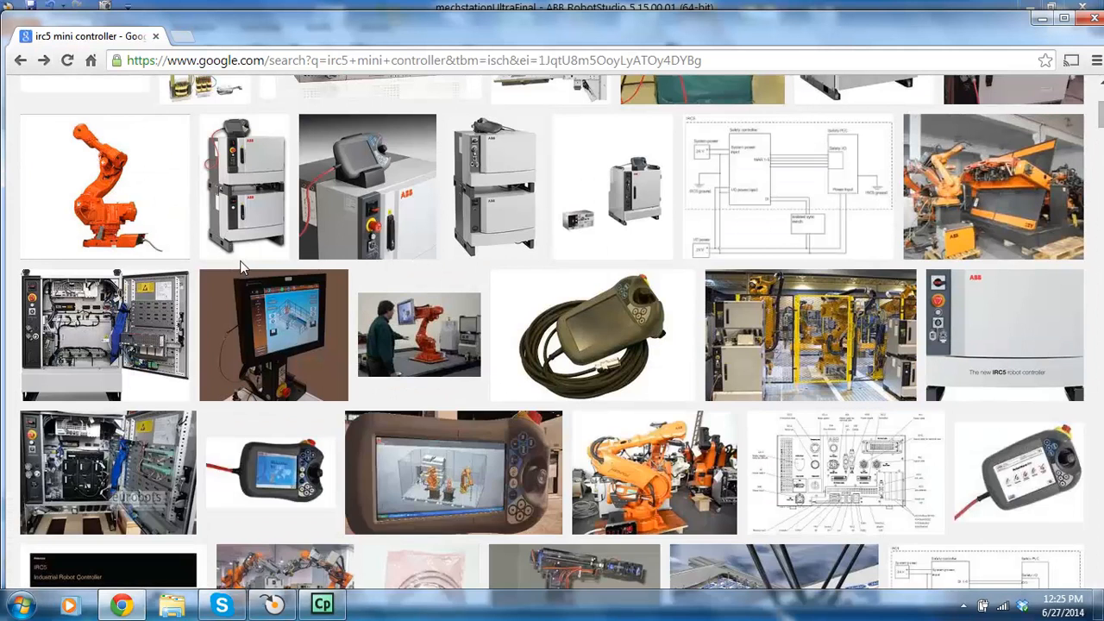
scroll(242, 268, "up", 3)
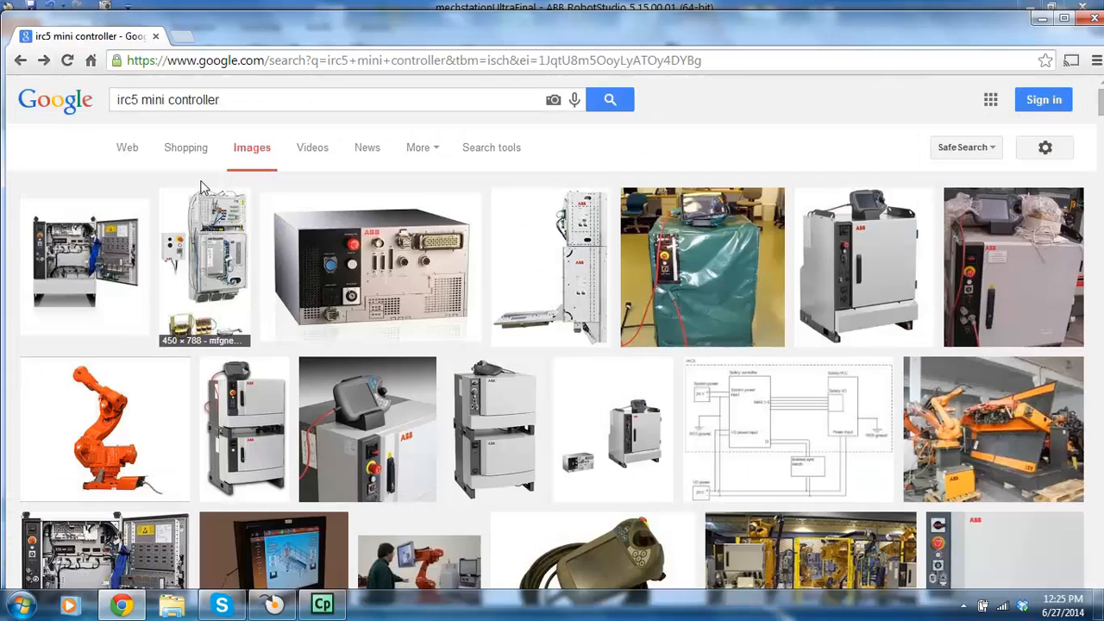
left_click(127, 146)
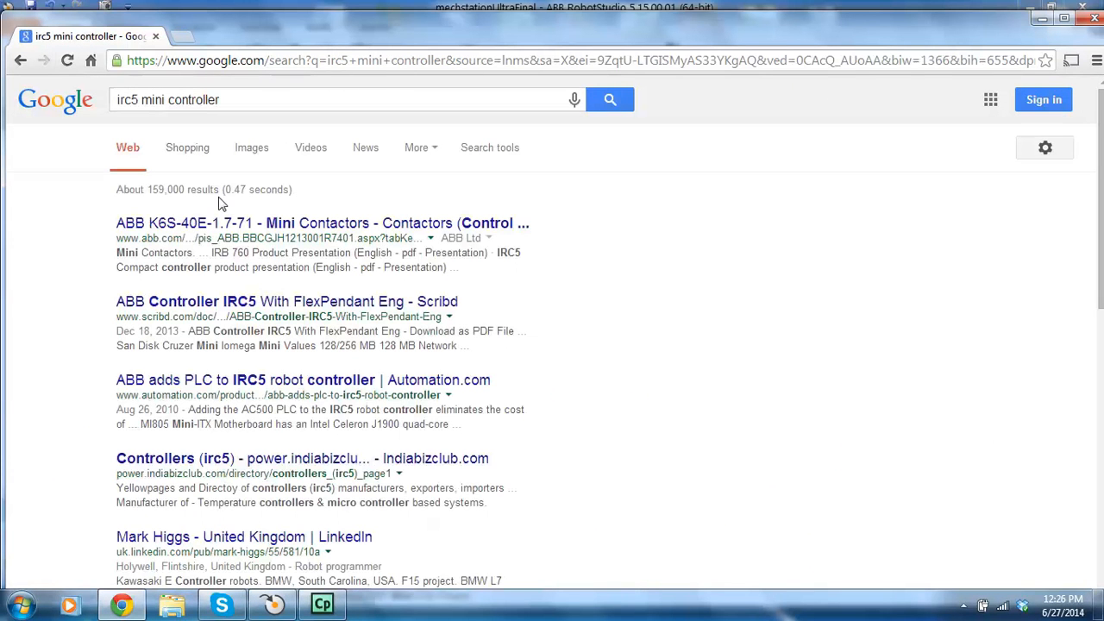
left_click(174, 100)
key("BackSpace")
key("BackSpace")
key("BackSpace")
key("BackSpace")
key("BackSpace")
key("Return")
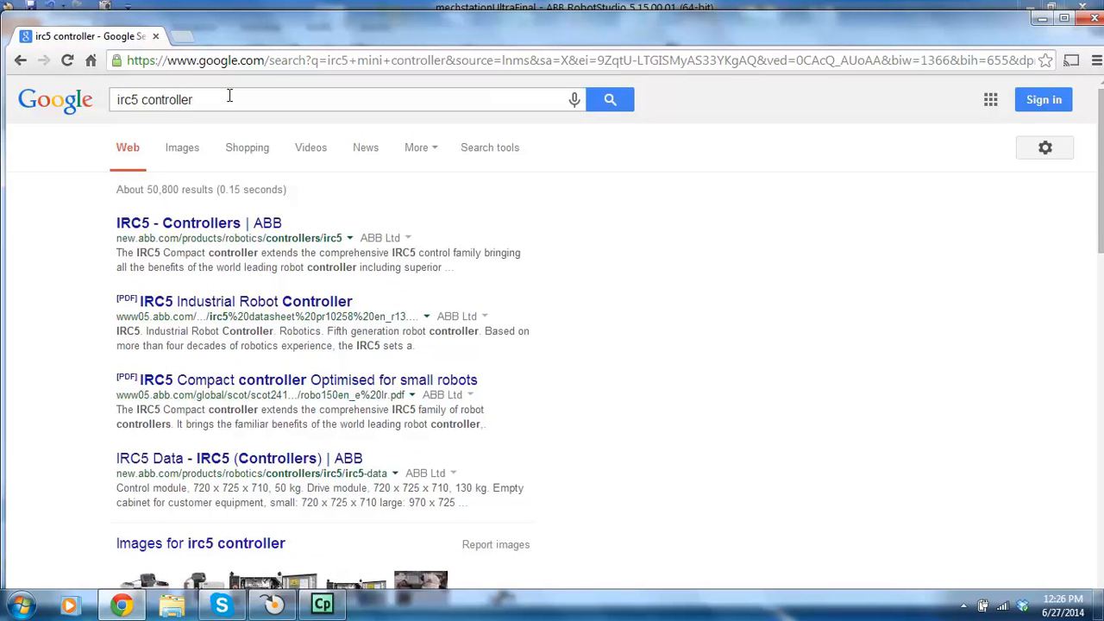
Refine the web search to "irc5 compact controller".
left_click(142, 98)
type("compact")
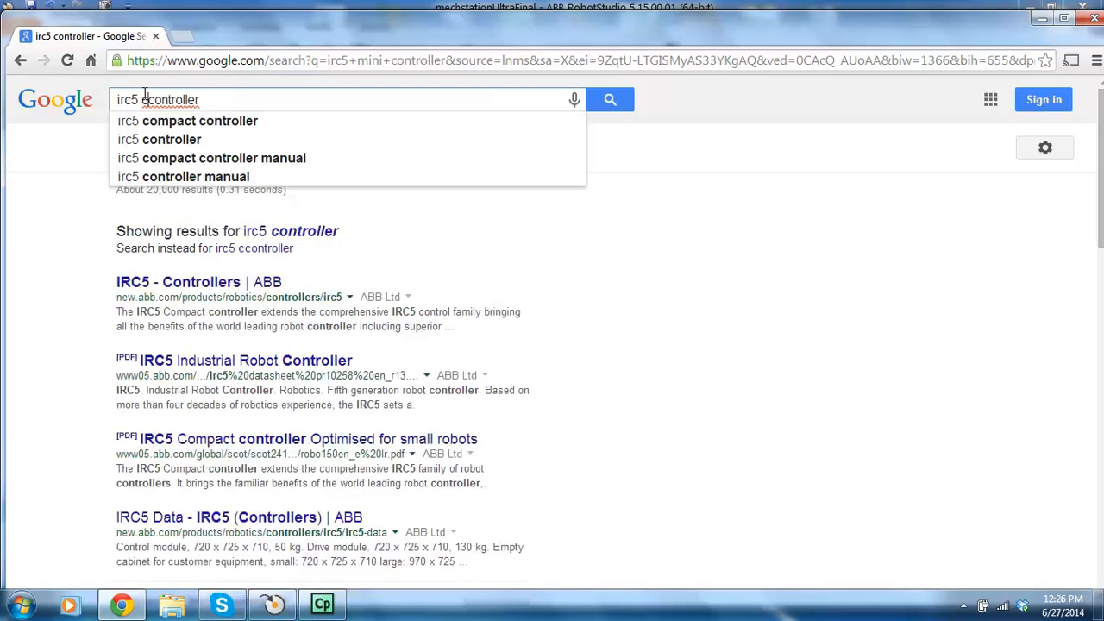
key("Return")
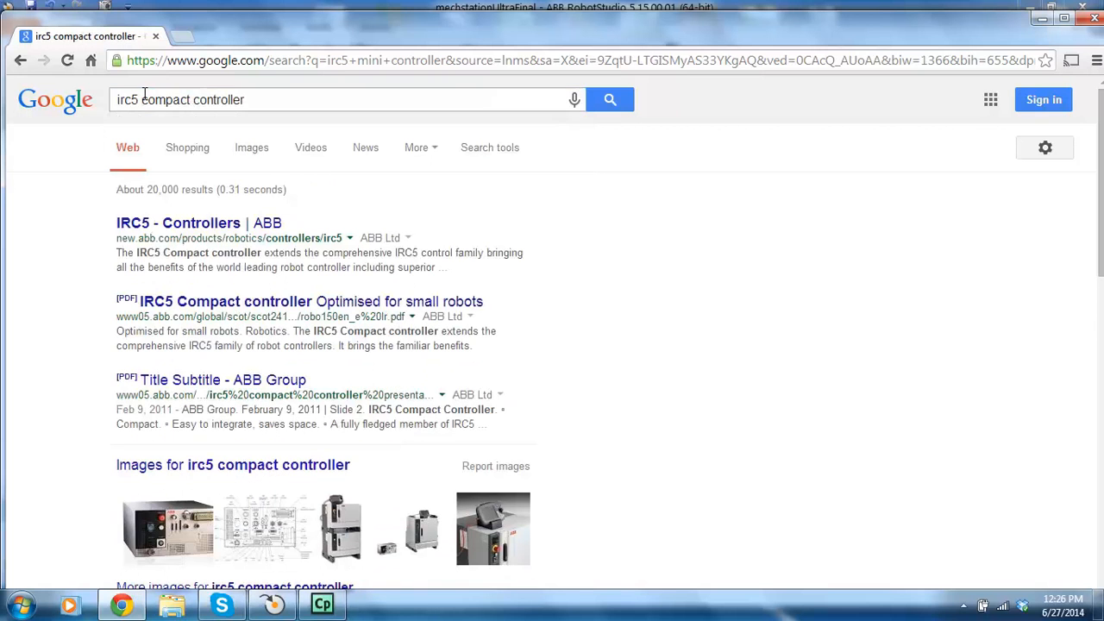
Examine the labelled front panel diagram of the controller enlarged, including its XS7 I/O connector, and close the browser.
left_click(271, 541)
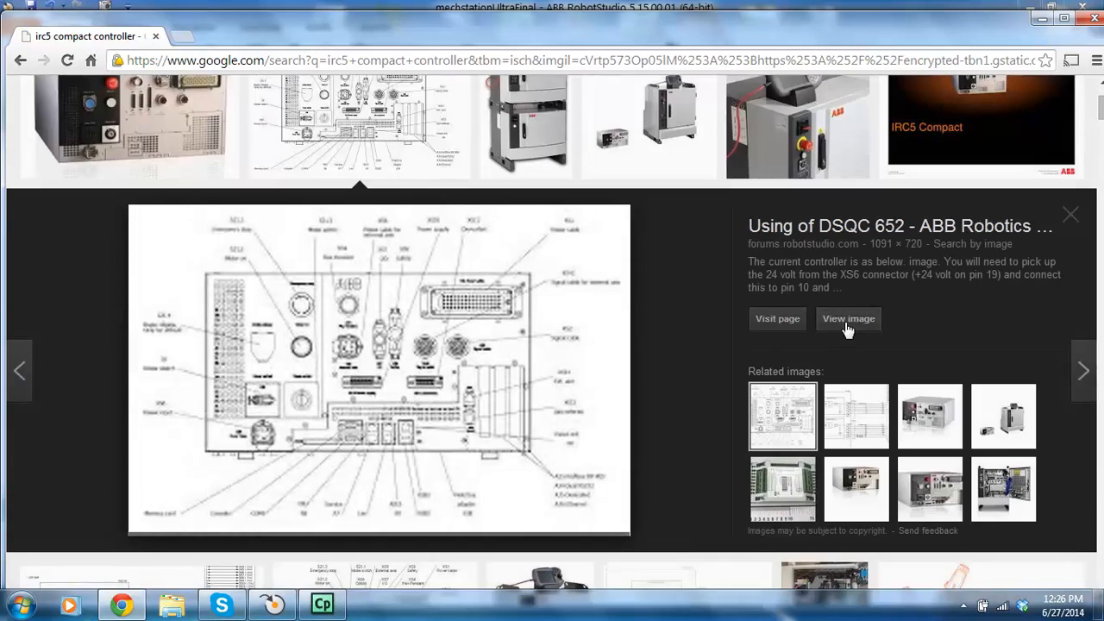
left_click(845, 326)
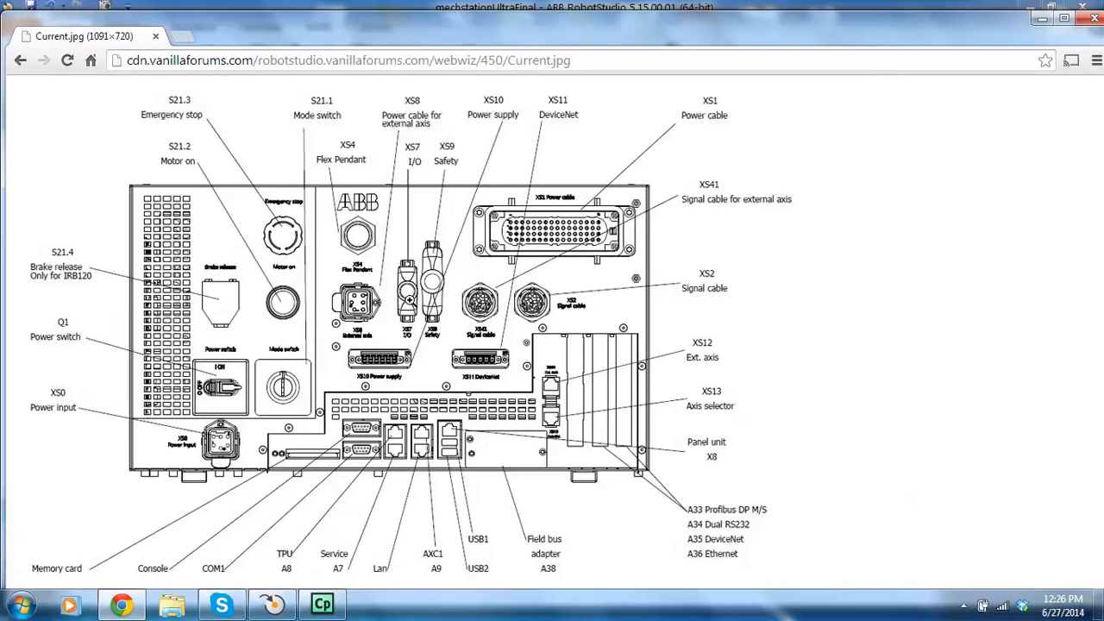
left_click(411, 294)
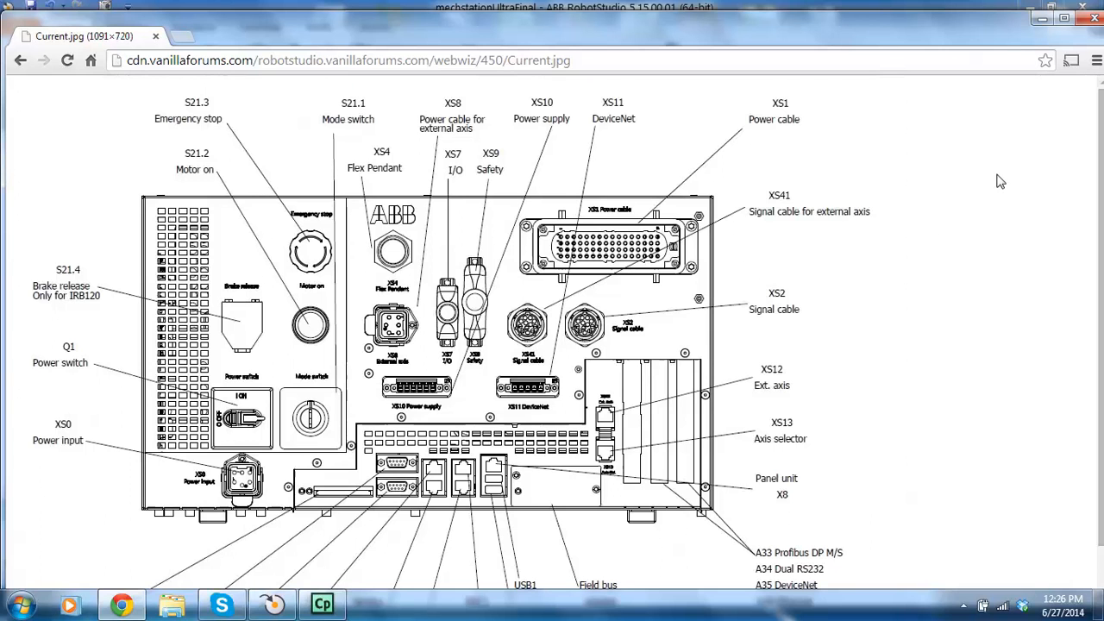
left_click(1083, 20)
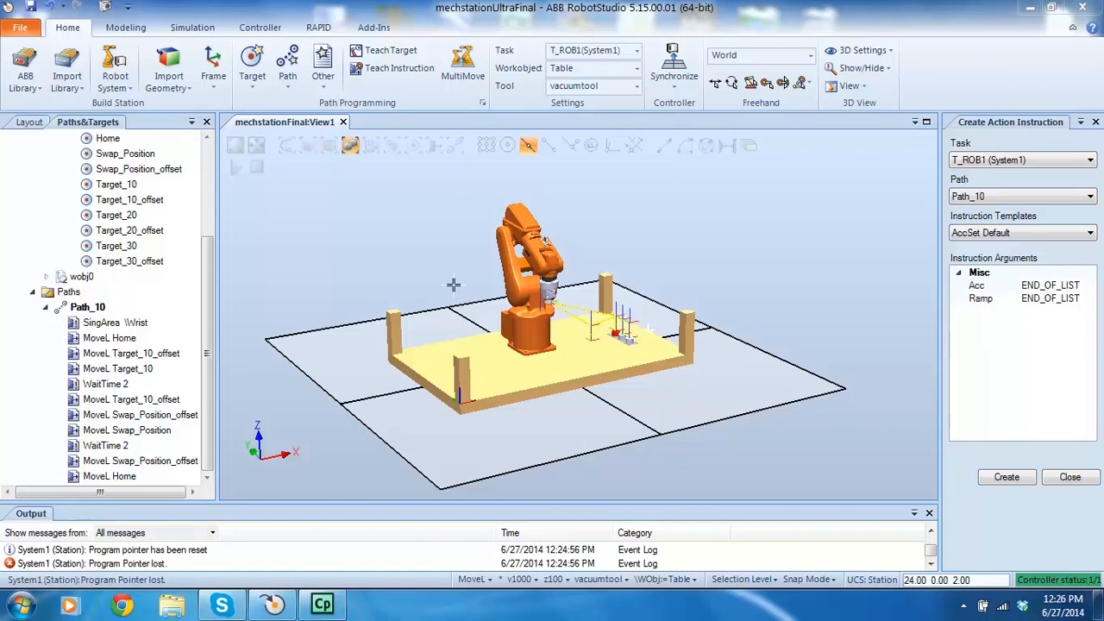
Examine the robot's vacuum tool up close and its location relative to the pucks and path in the station.
scroll(453, 283, "up", 5)
scroll(416, 293, "down", 4)
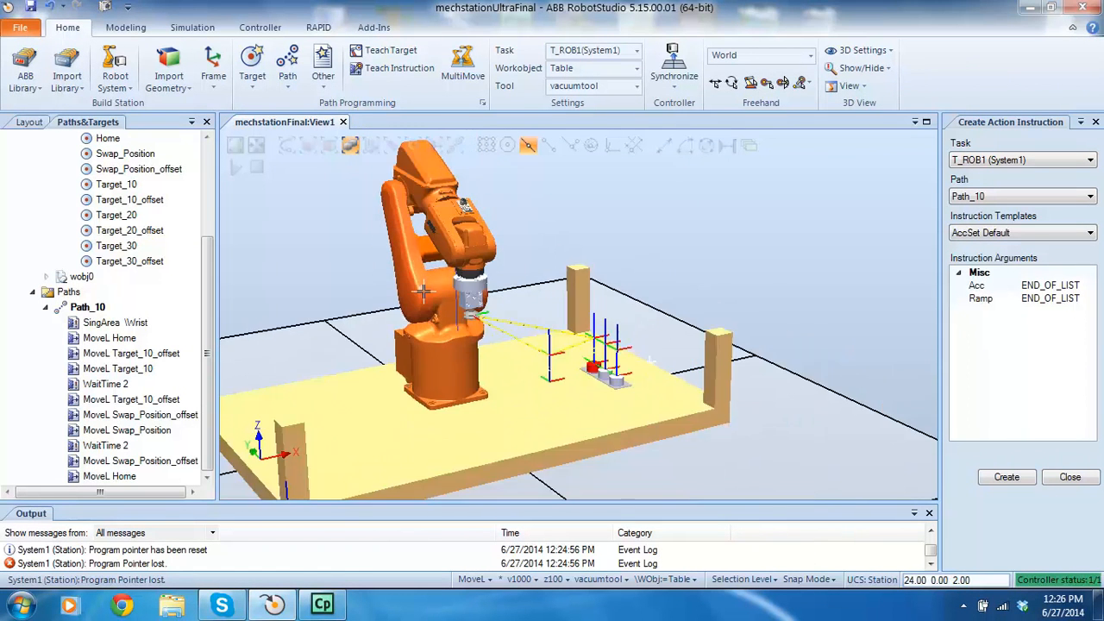
scroll(409, 296, "up", 8)
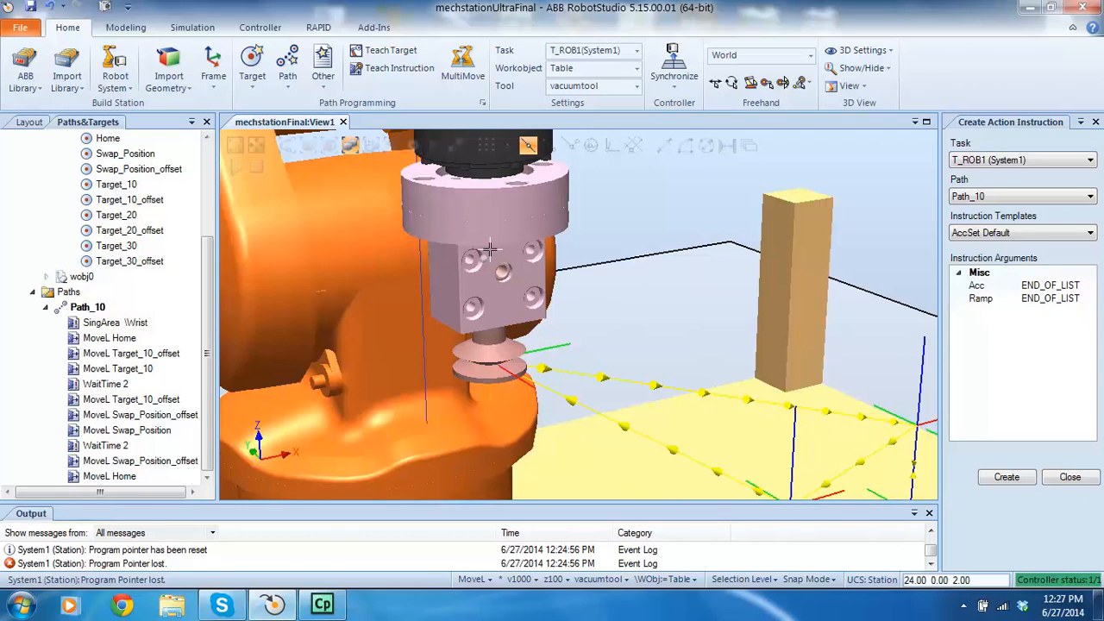
scroll(641, 283, "down", 5)
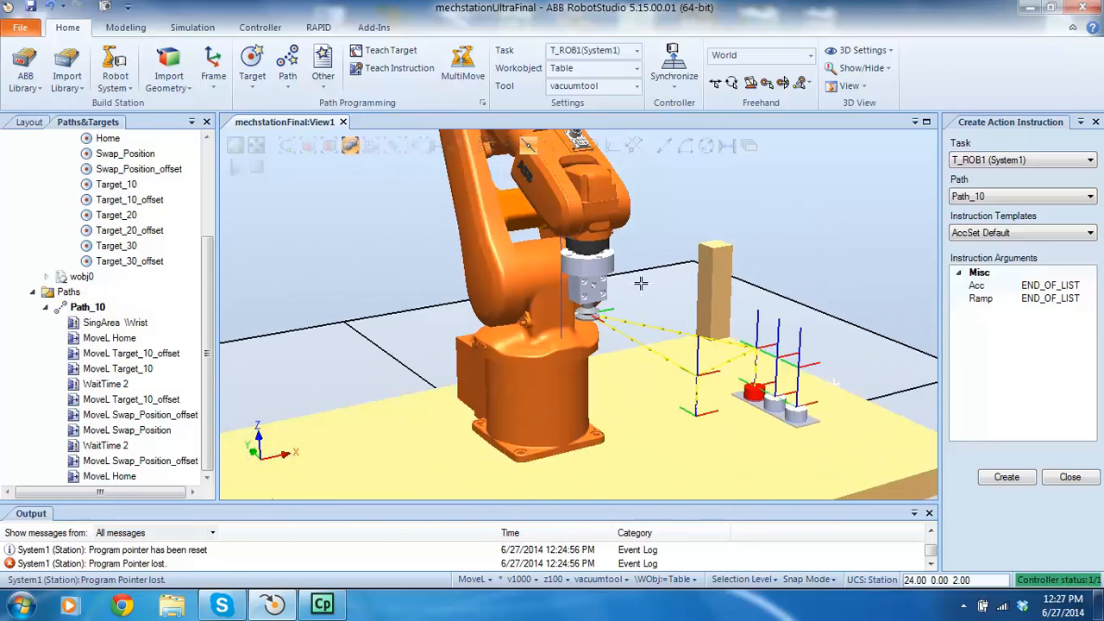
scroll(632, 265, "up", 3)
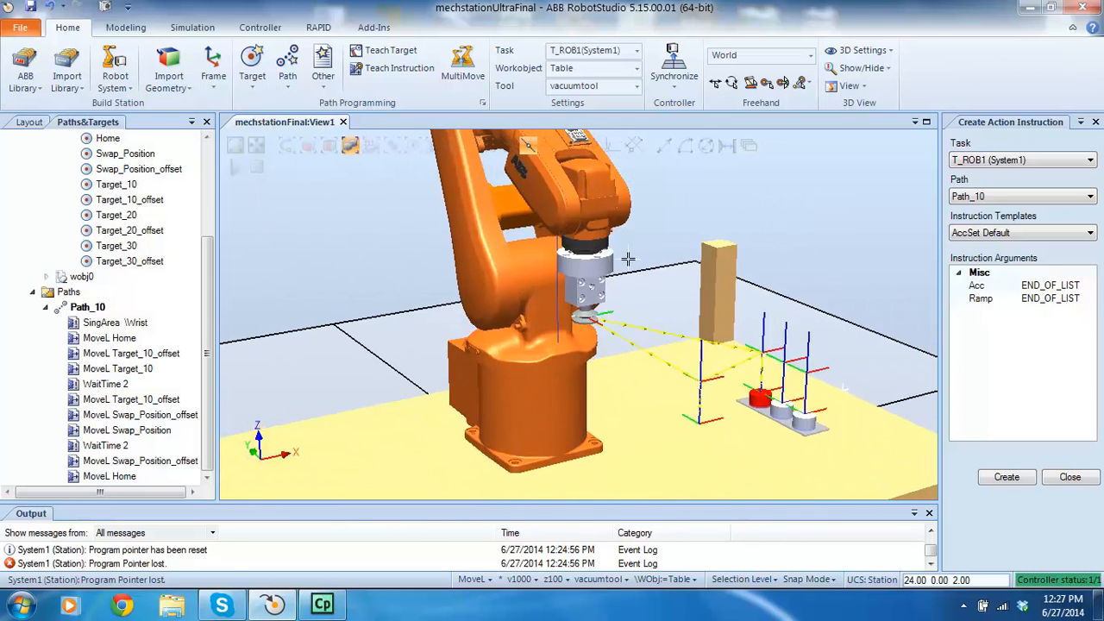
scroll(631, 265, "up", 2)
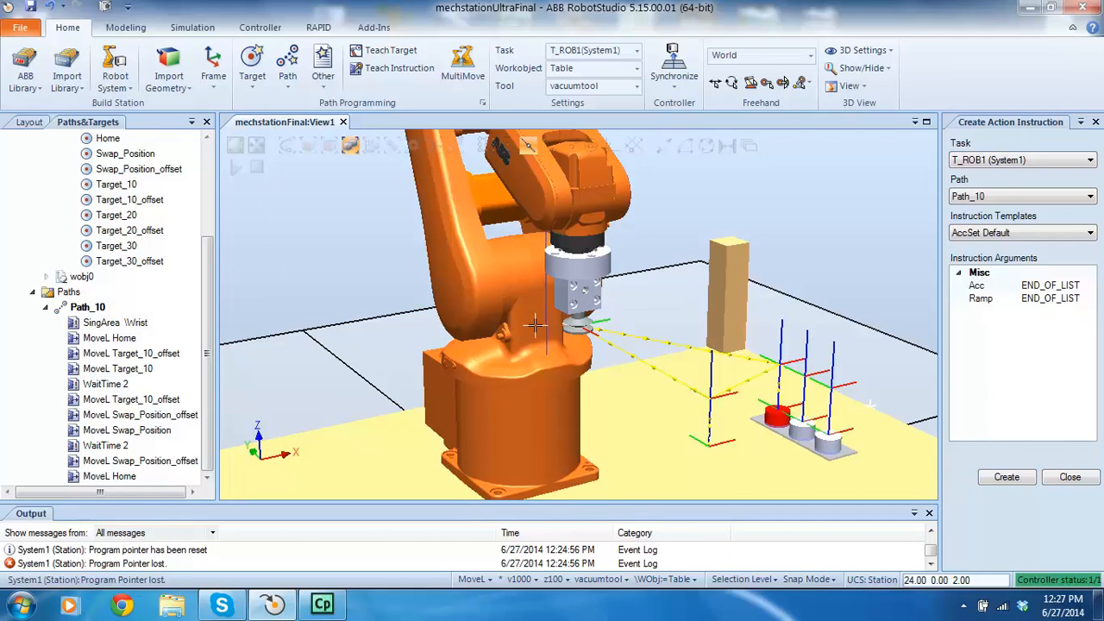
scroll(815, 407, "up", 2)
scroll(814, 407, "up", 2)
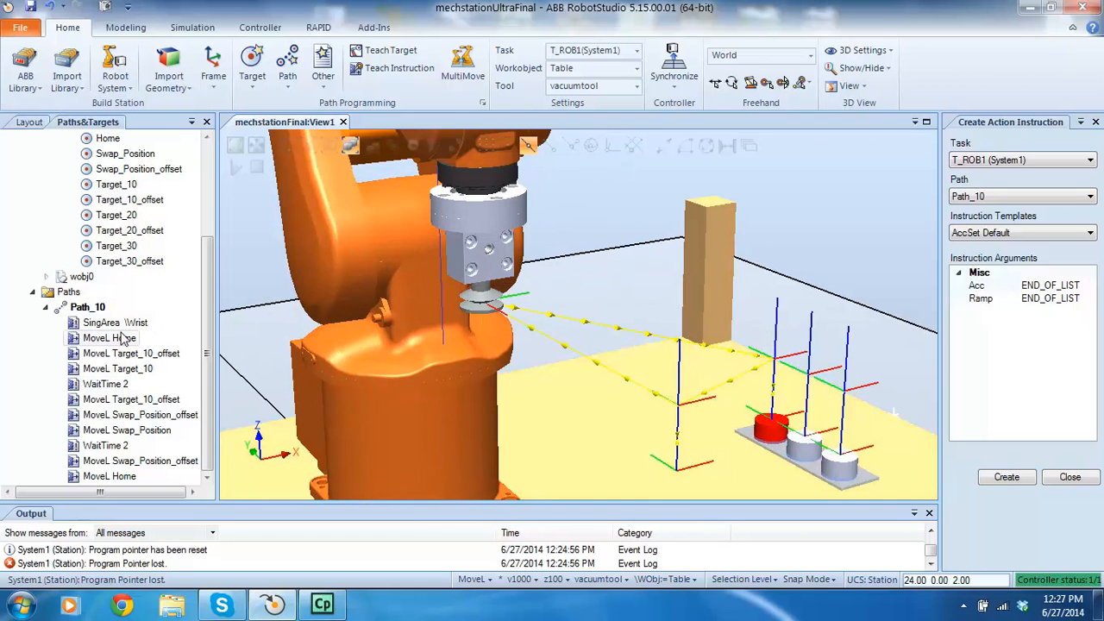
Step through the Path_10 instructions from SingArea to MoveL Target_10 to follow the robot's approach to the red puck.
left_click(113, 324)
left_click(109, 339)
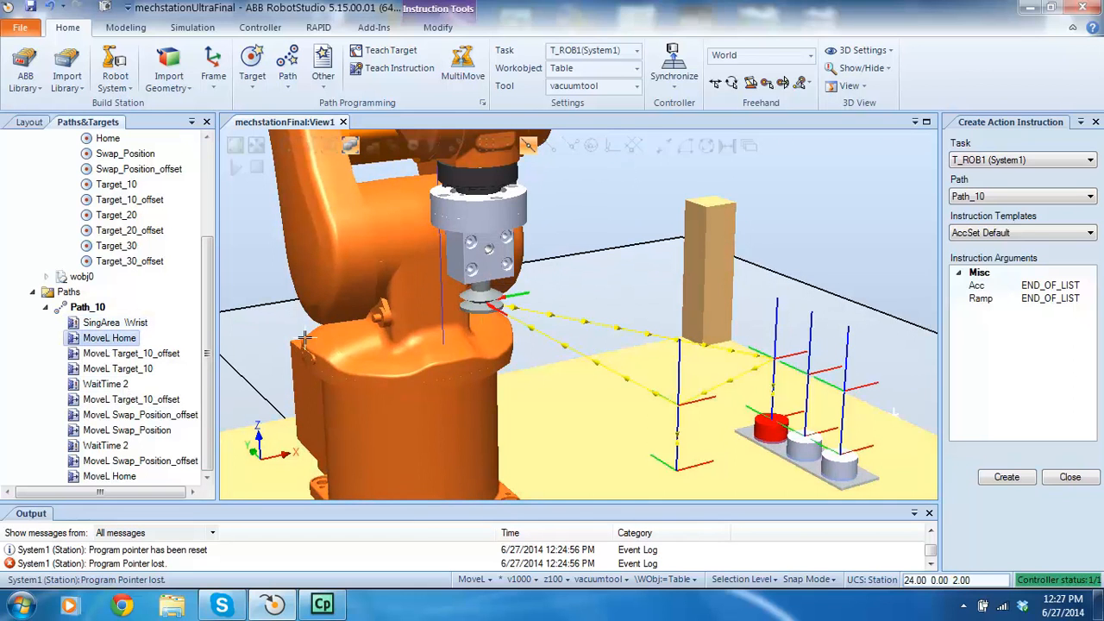
left_click(155, 355)
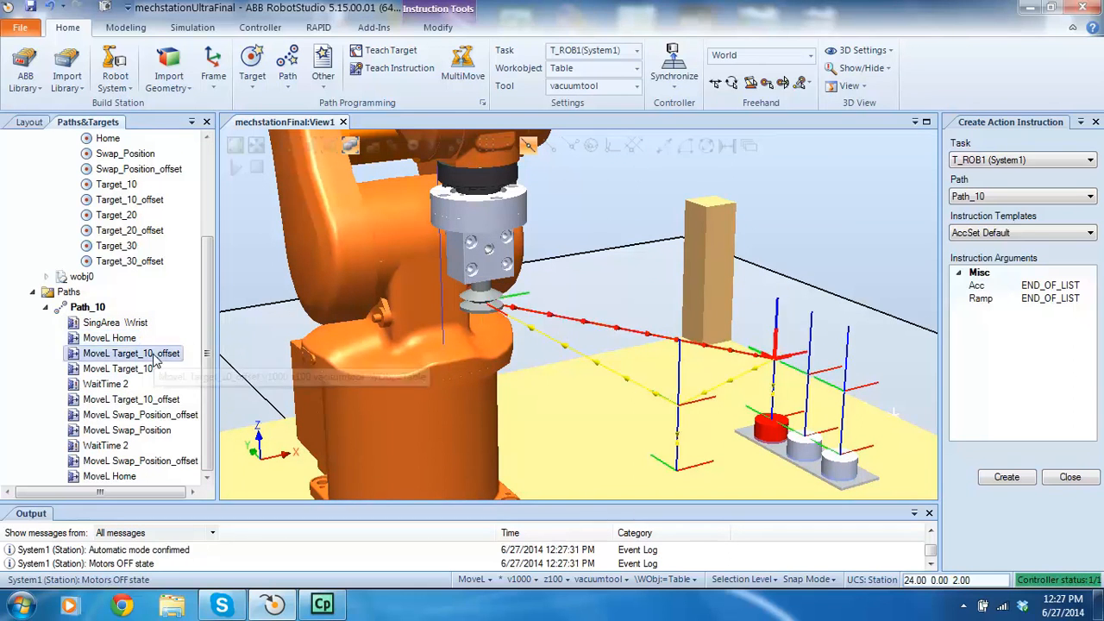
left_click(130, 369)
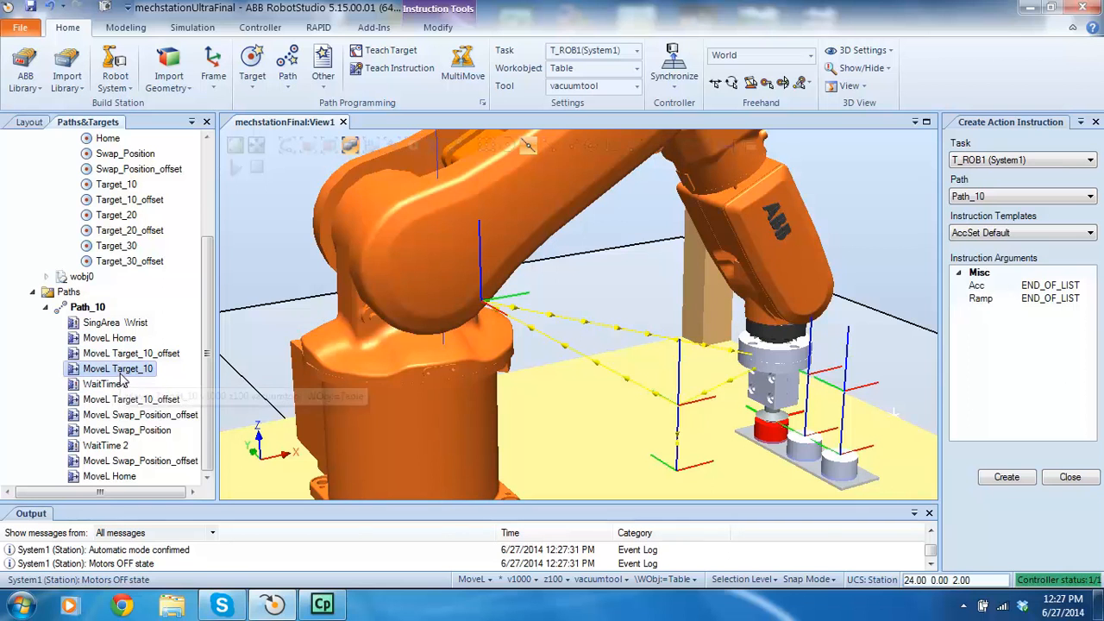
right_click(89, 307)
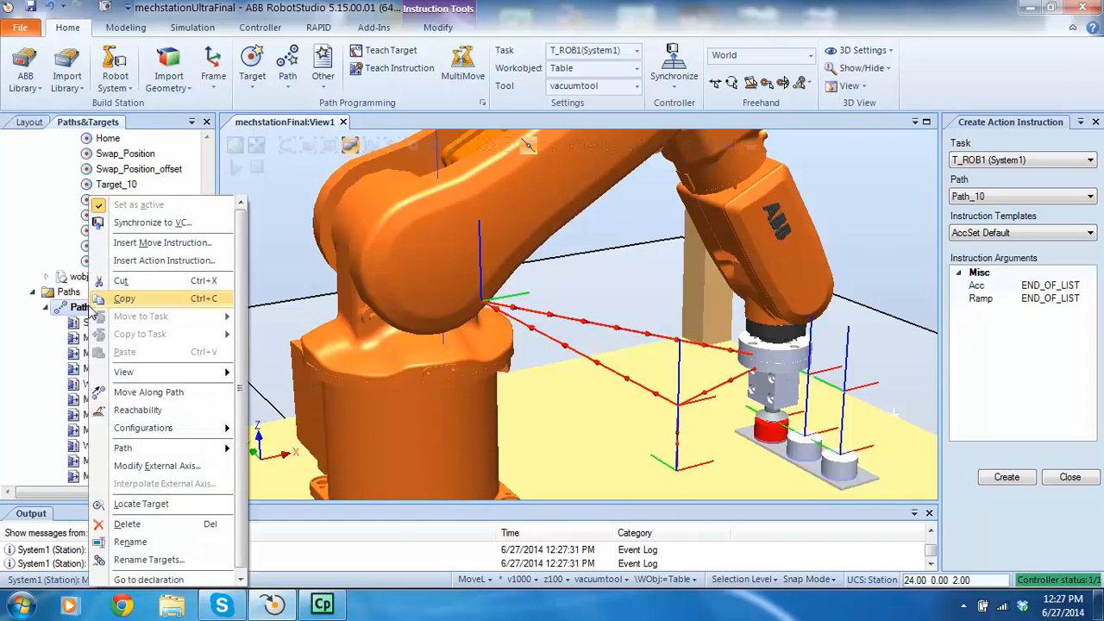
left_click(136, 261)
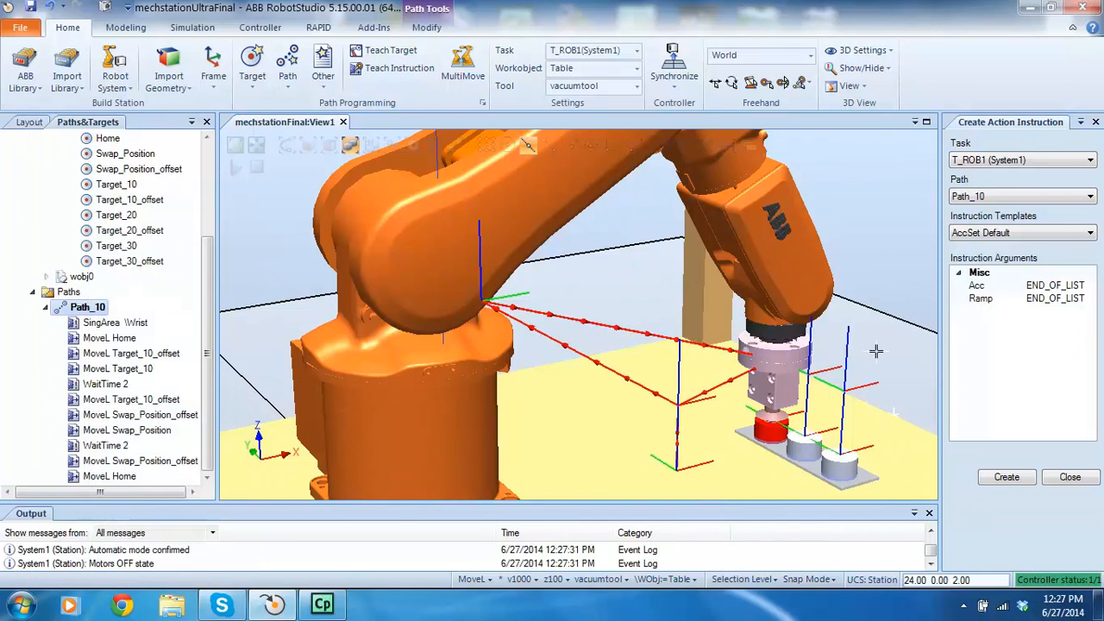
left_click(1008, 237)
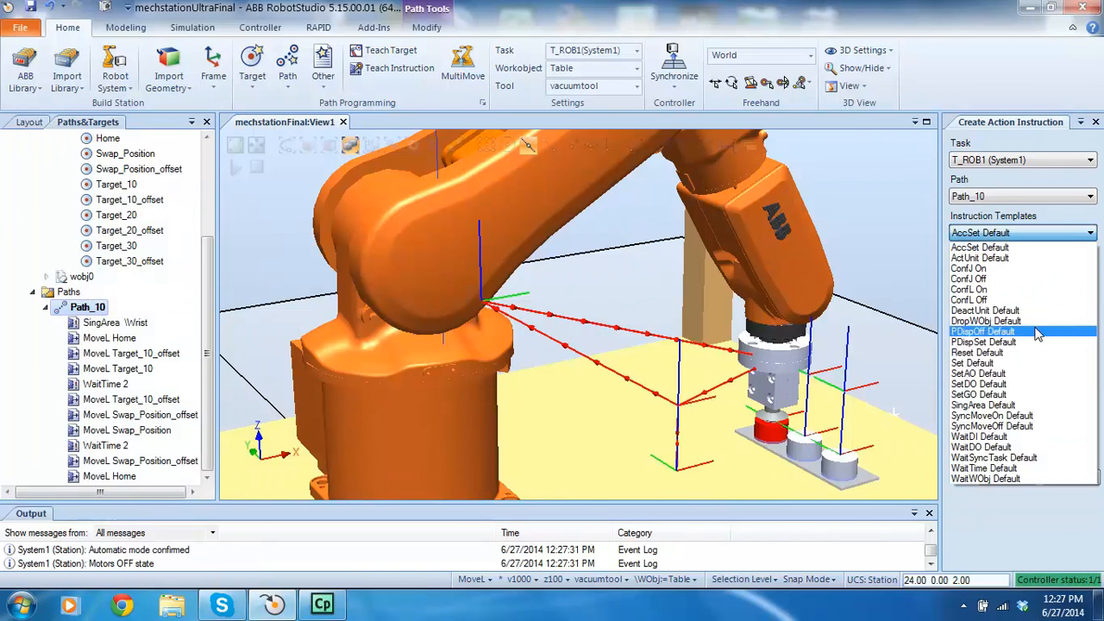
left_click(1003, 384)
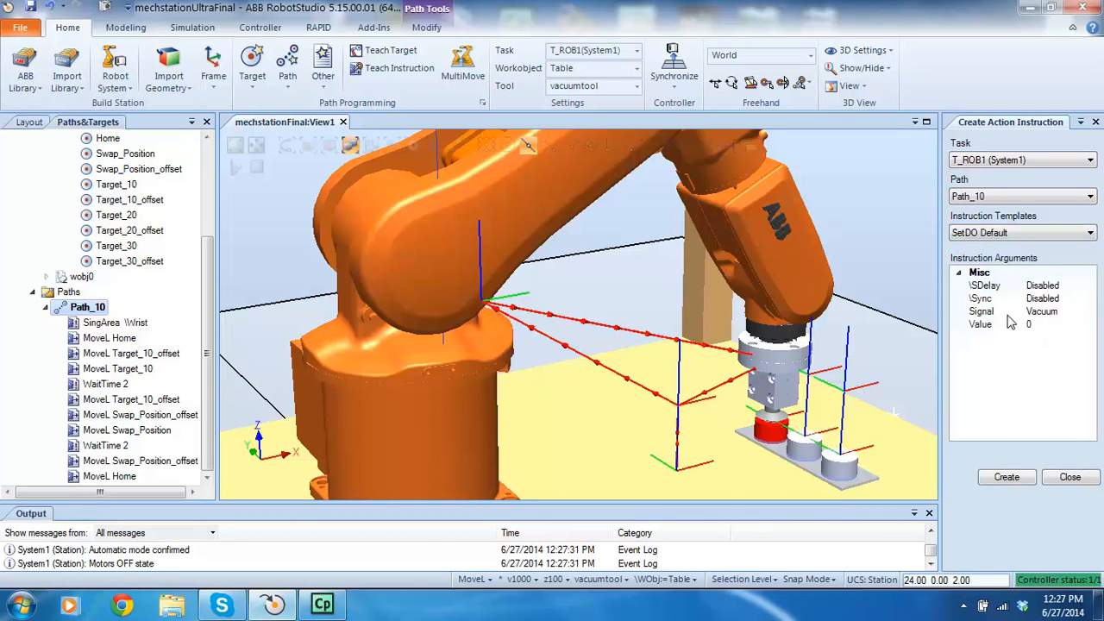
left_click(1057, 311)
left_click(1090, 313)
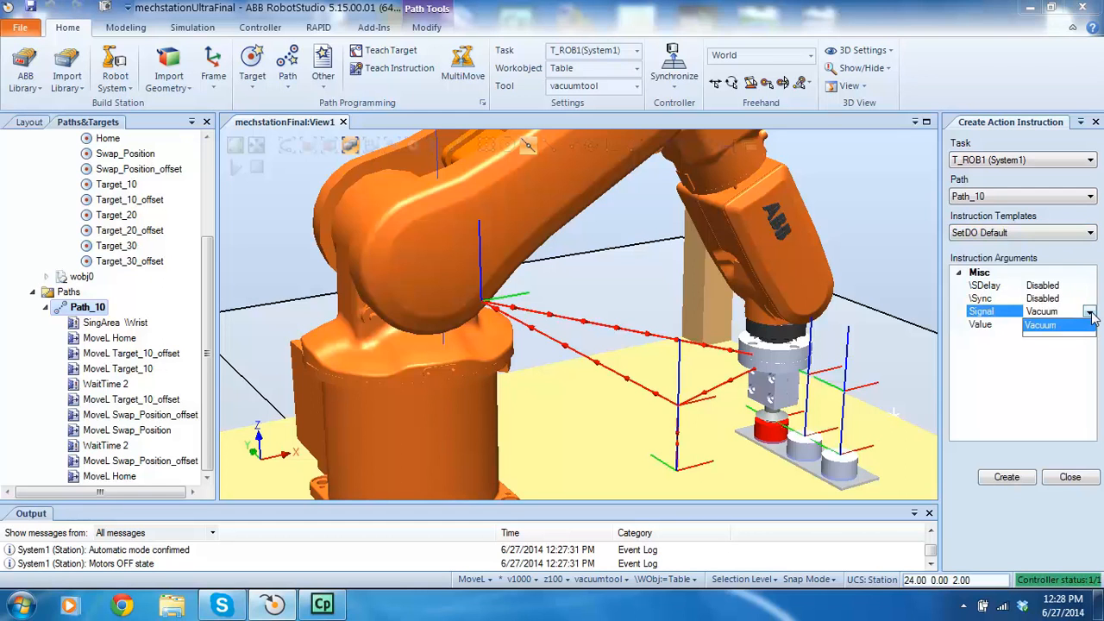
left_click(1085, 325)
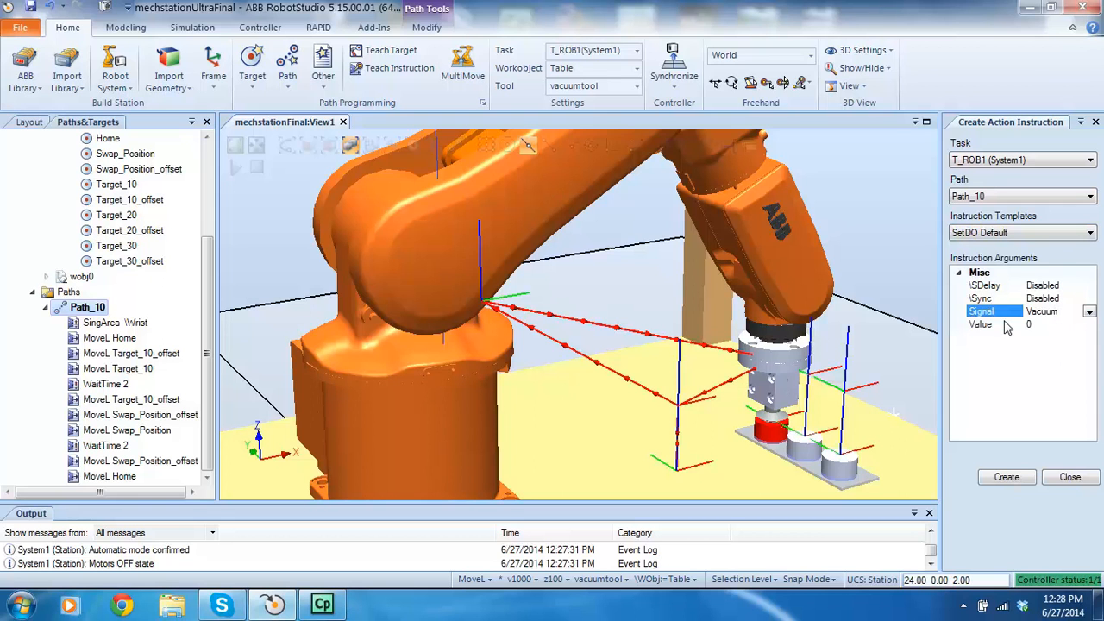
Examine the vacuumtool entry in the tooldata of T_ROB1.
left_click_drag(211, 276, 209, 139)
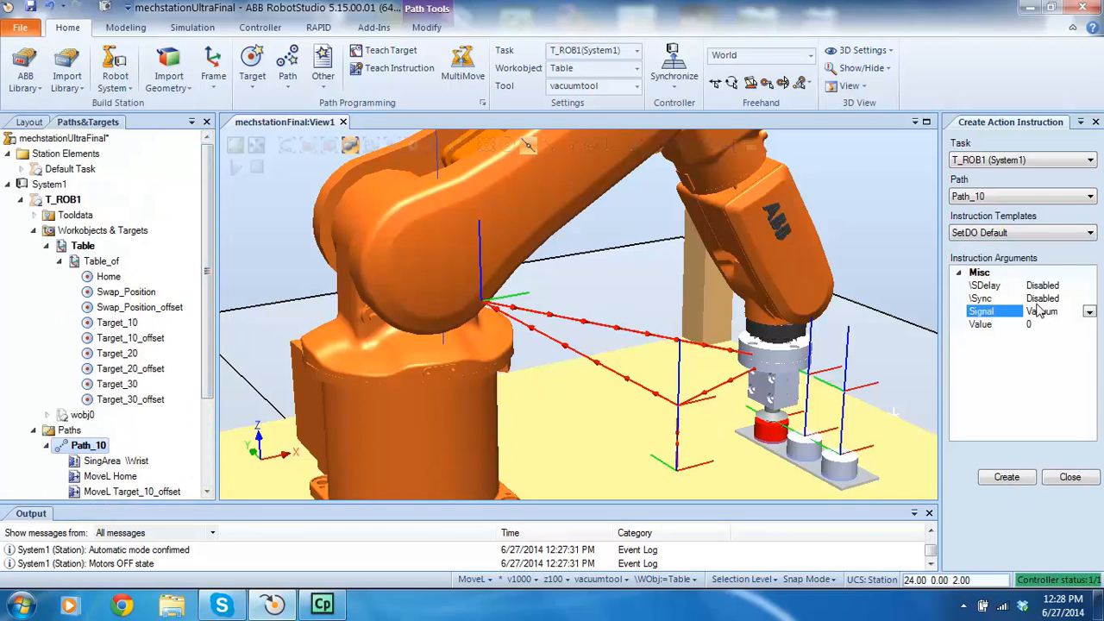
left_click(30, 123)
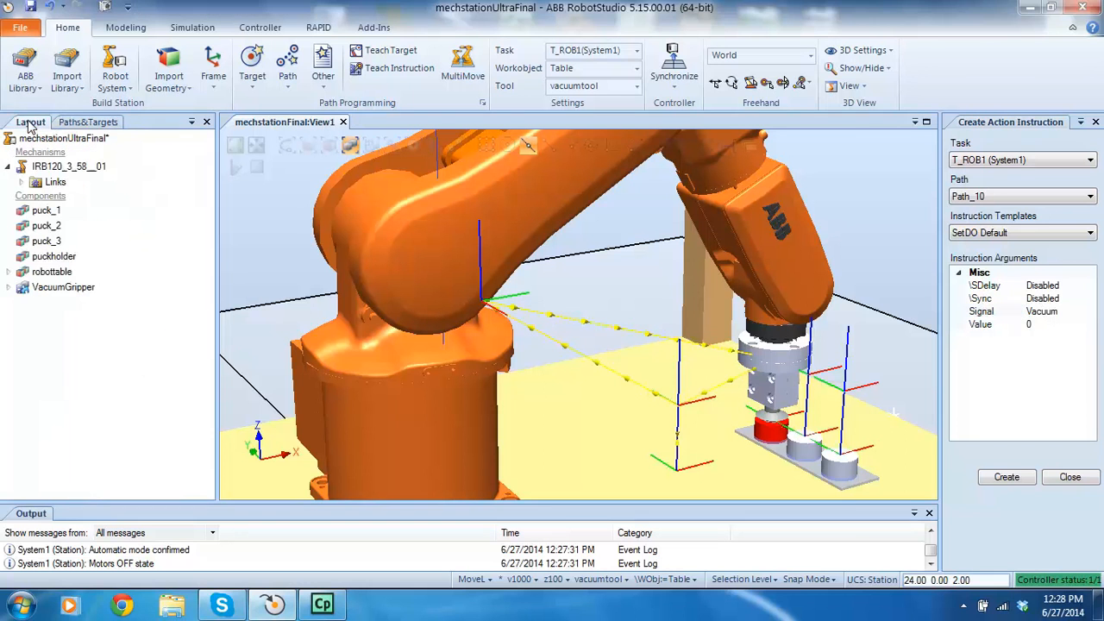
left_click(88, 122)
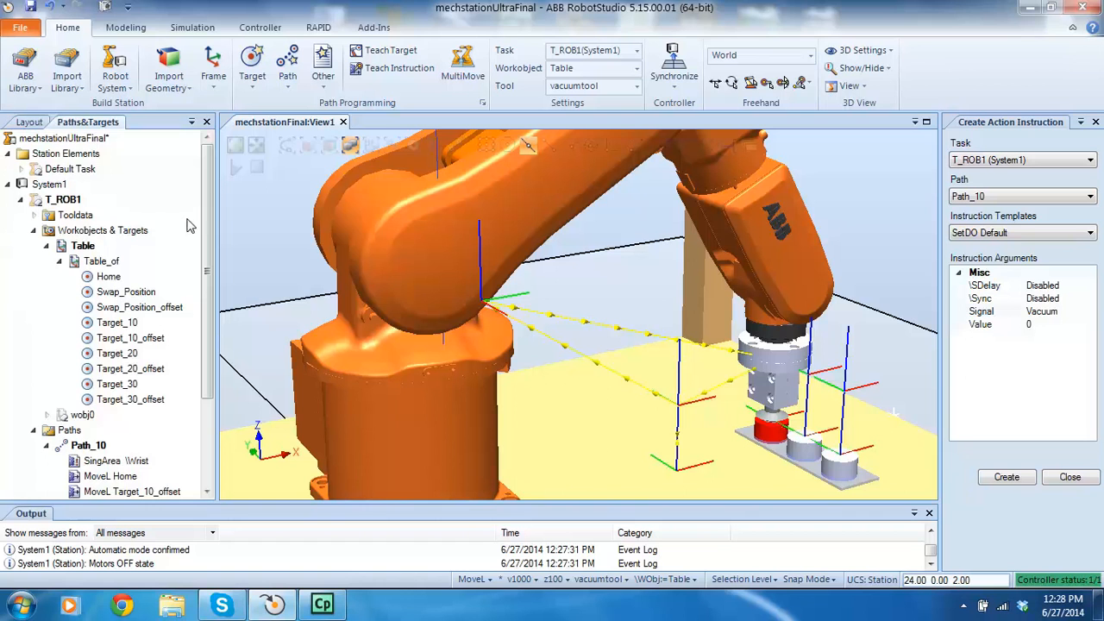
left_click_drag(206, 216, 214, 174)
left_click(34, 216)
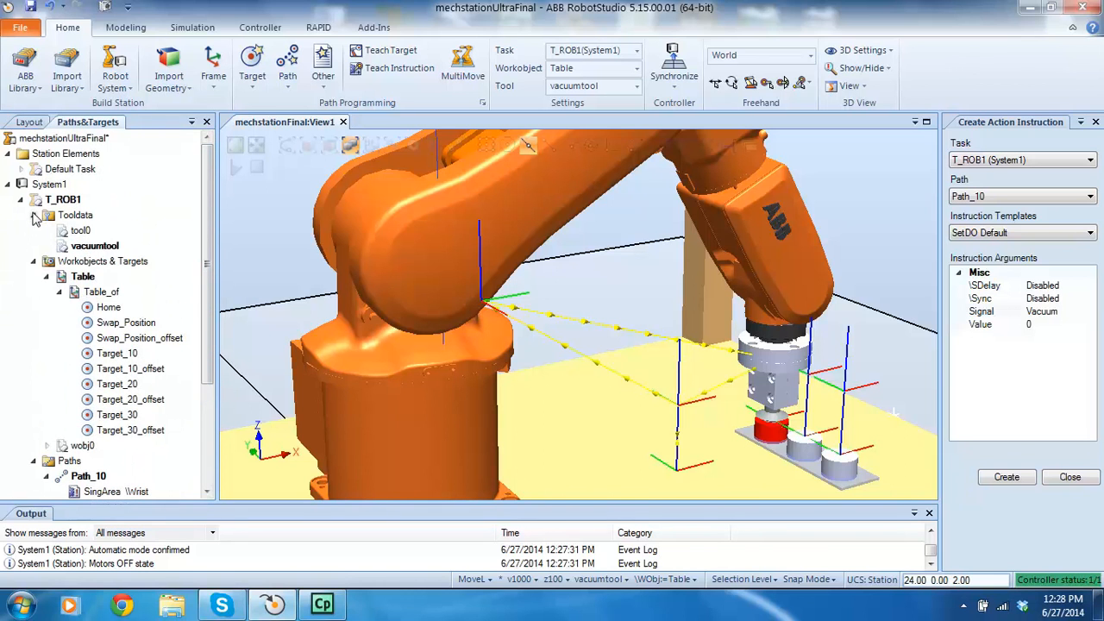
left_click(93, 247)
left_click(93, 248)
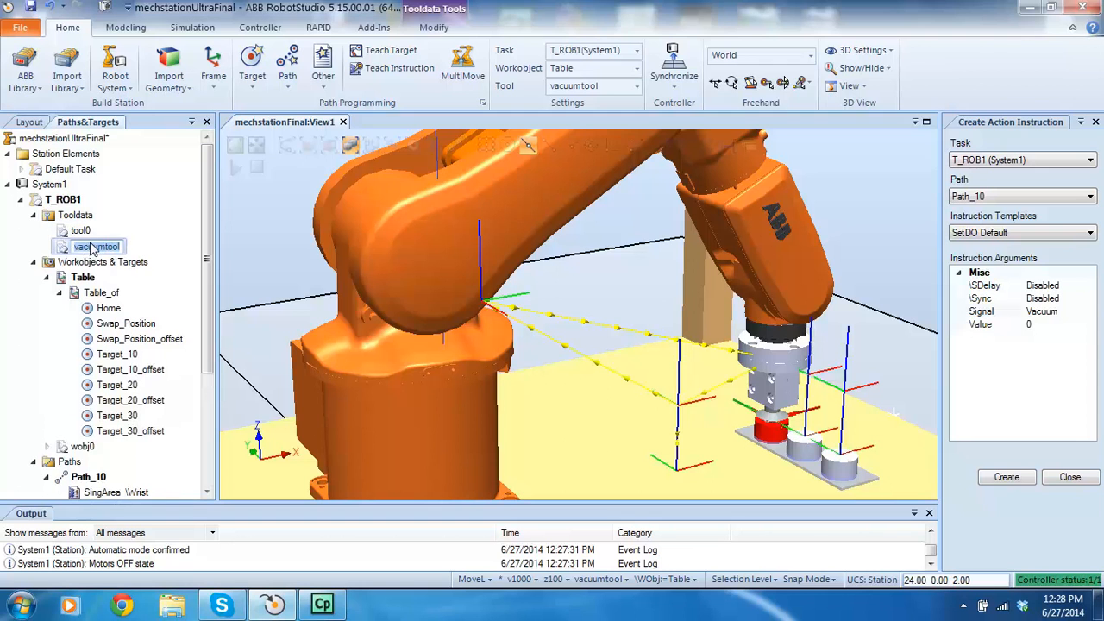
left_click(151, 228)
Disconnect the VacuumGripper component from its library.
left_click(29, 122)
double_click(62, 287)
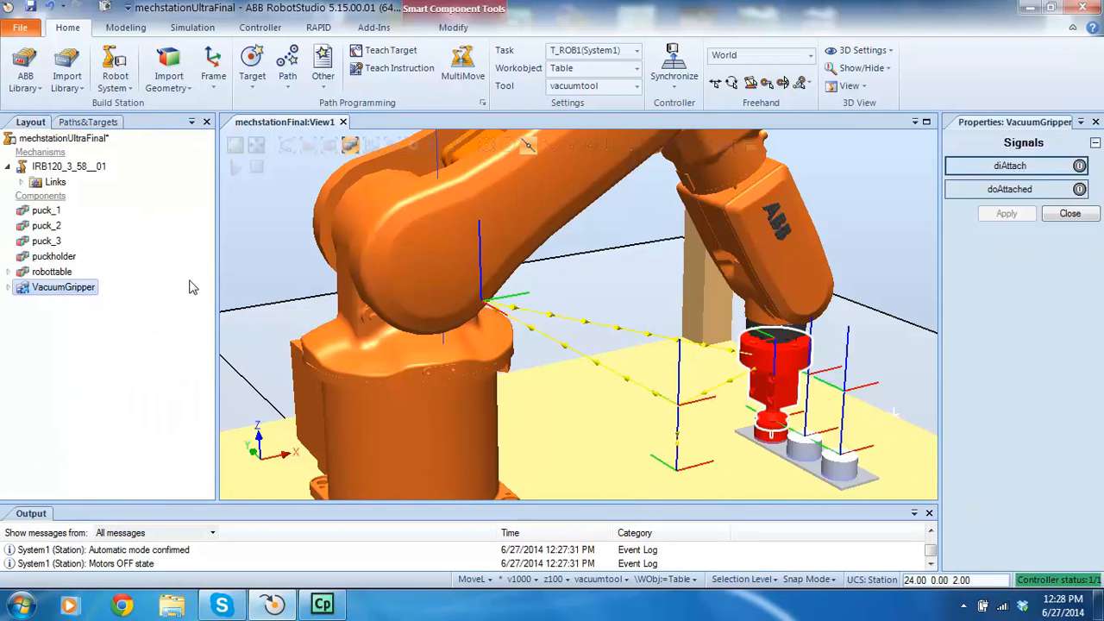
right_click(64, 291)
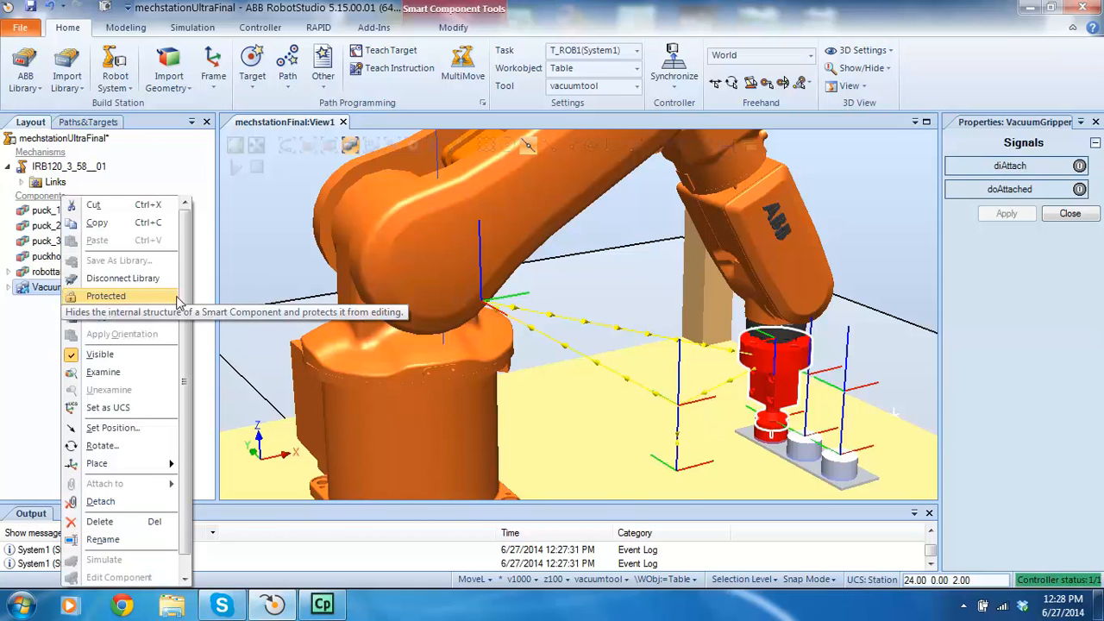
left_click(122, 278)
Review the VacuumGripper smart component's child components, property bindings, I/O signals and connections, and close its editor.
right_click(65, 291)
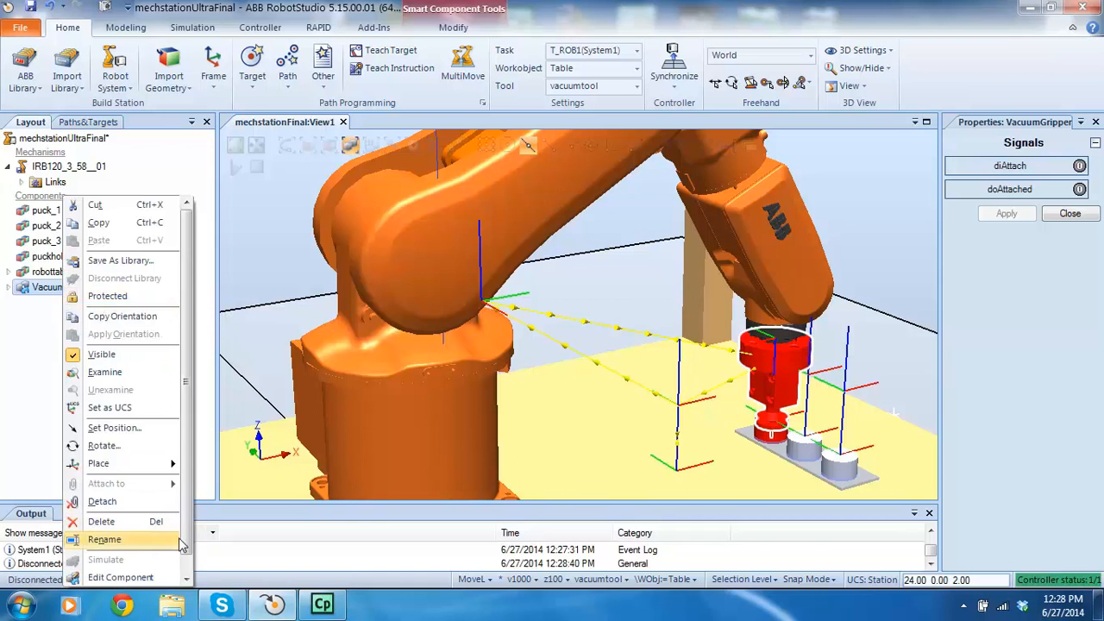
left_click(164, 578)
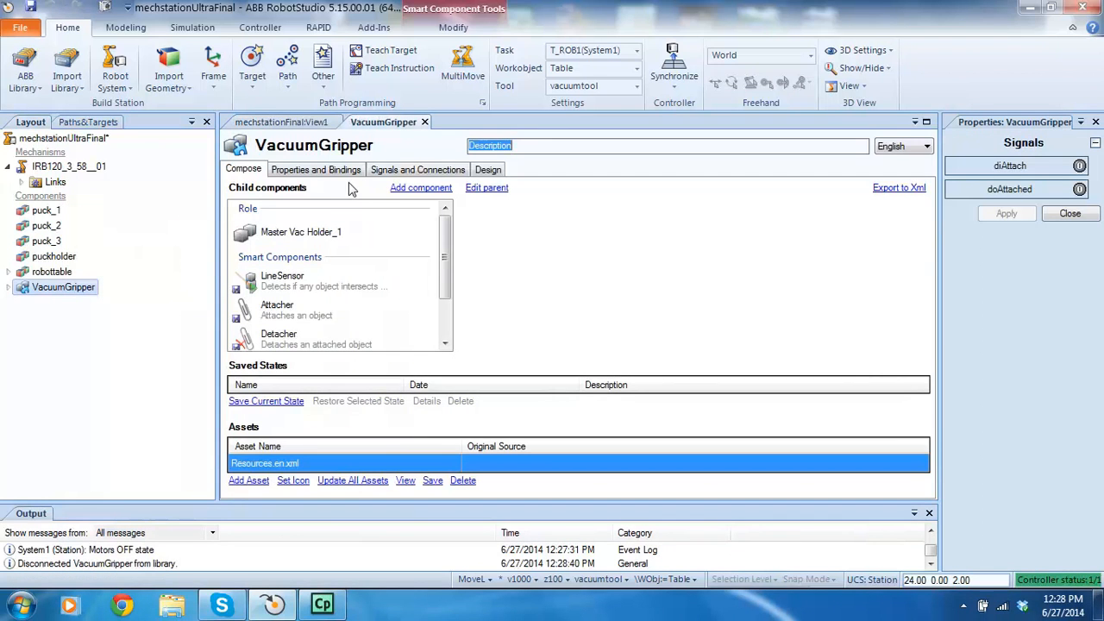
left_click(399, 171)
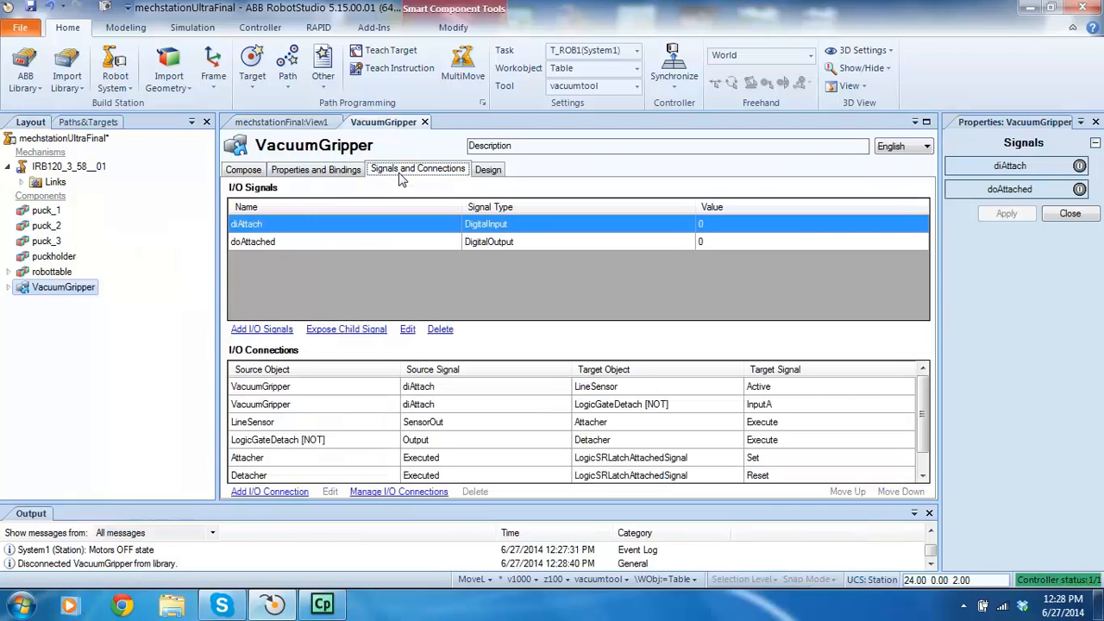
left_click(312, 176)
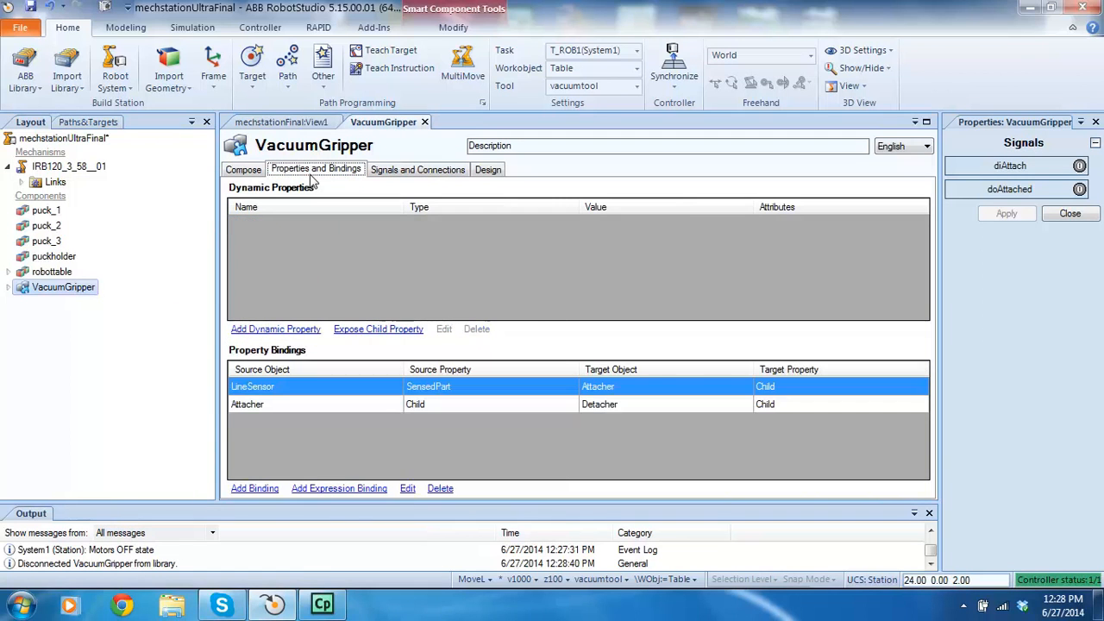
left_click(241, 170)
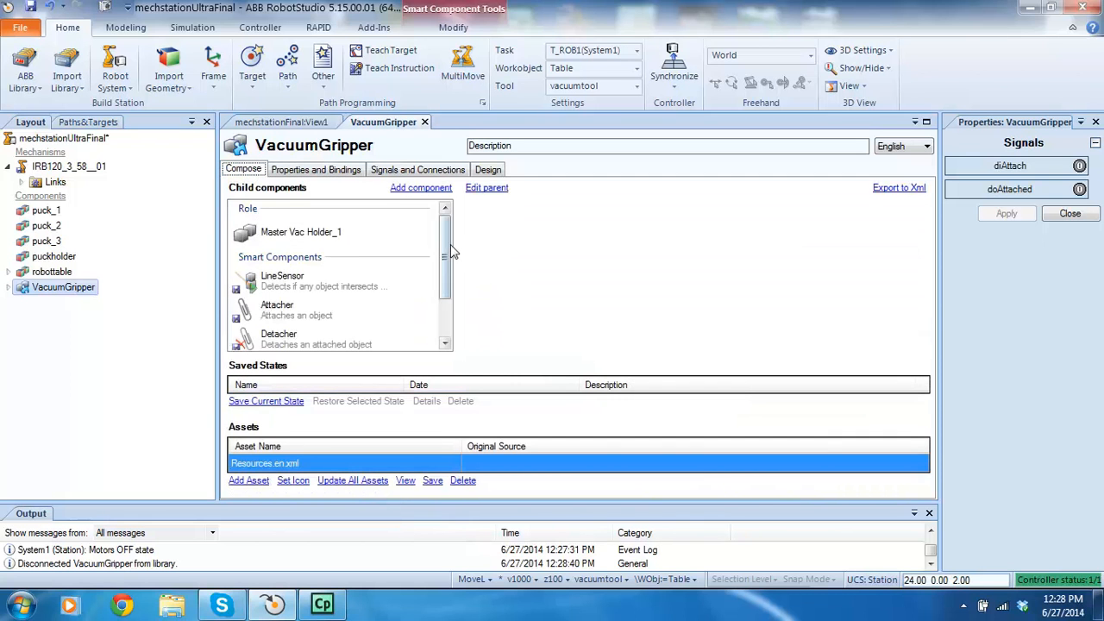
mouse_move(447, 243)
left_mouse_down()
mouse_move(448, 267)
mouse_move(449, 221)
left_mouse_up()
left_click(293, 173)
left_click(414, 172)
left_click(415, 171)
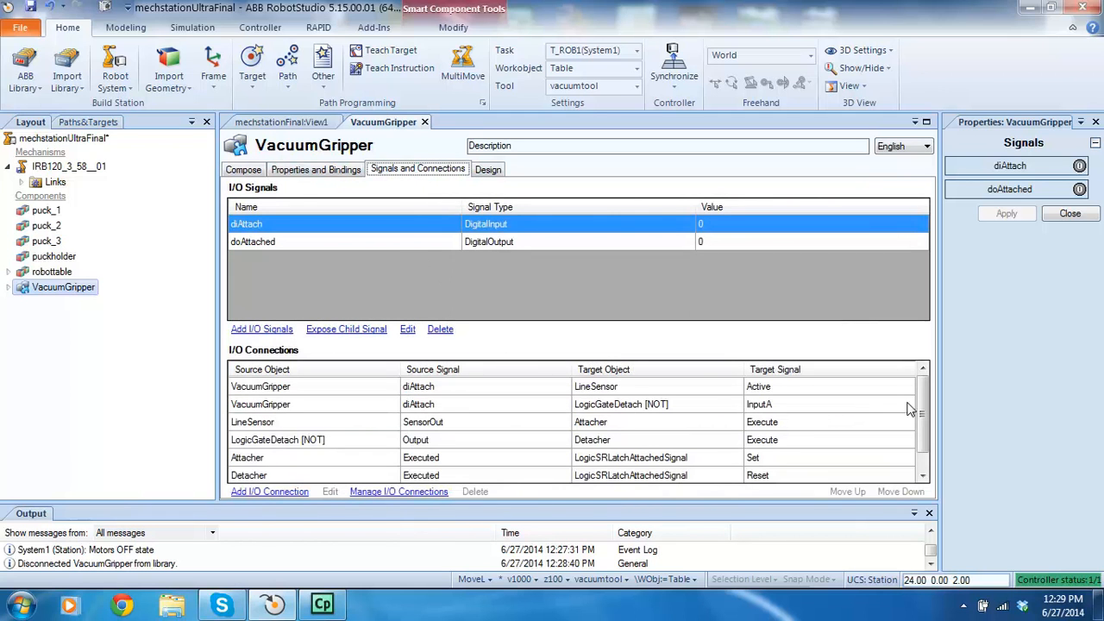
scroll(924, 403, "down", 1)
scroll(924, 403, "up", 1)
left_click(294, 123)
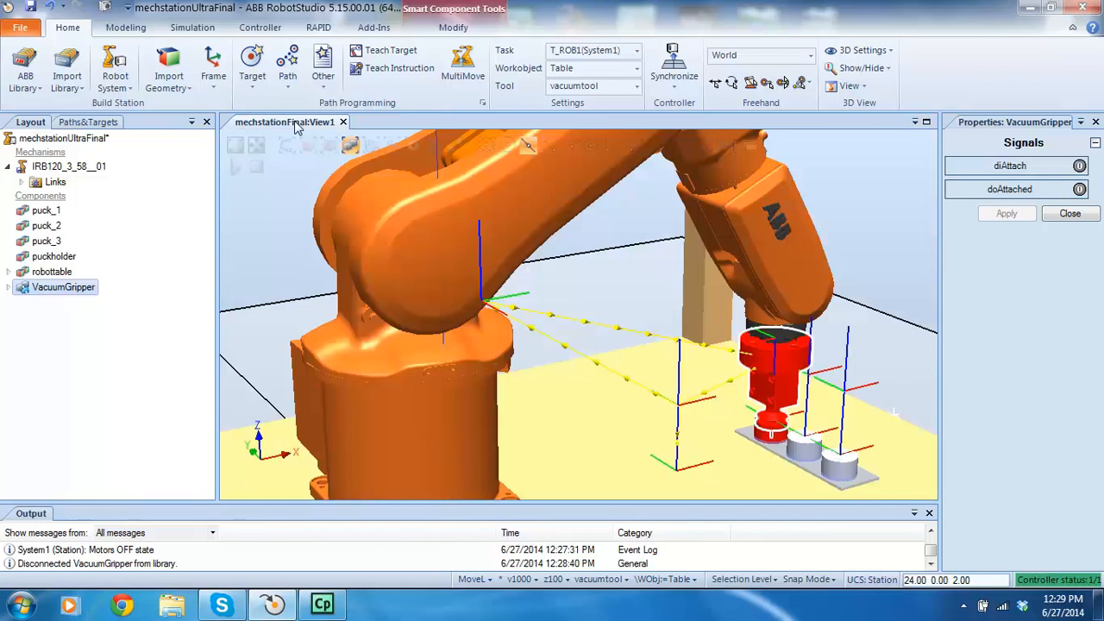
Review the signals in the controller's I/O system, and close the signal list and the VacuumGripper properties.
left_click(259, 27)
left_click(259, 69)
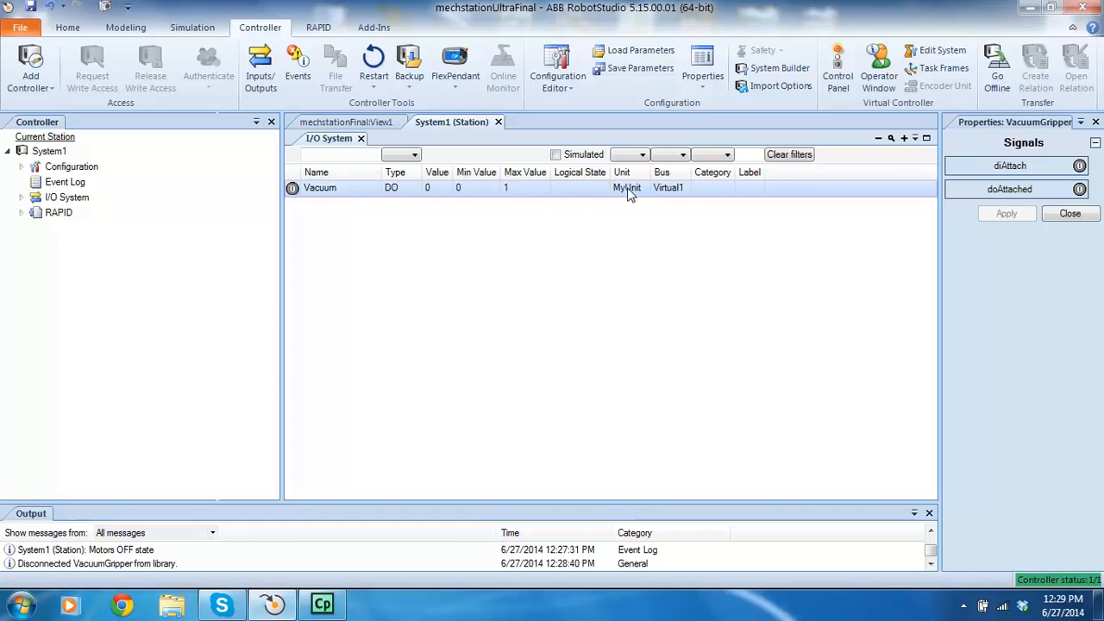
left_click(408, 158)
left_click(408, 158)
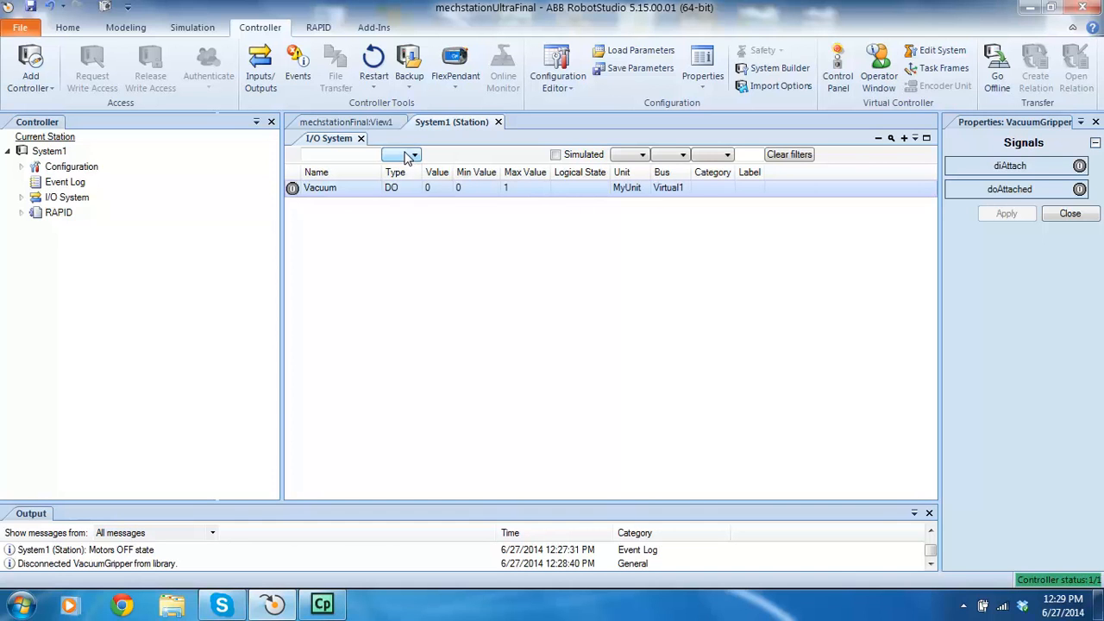
left_click(498, 122)
scroll(670, 274, "down", 3)
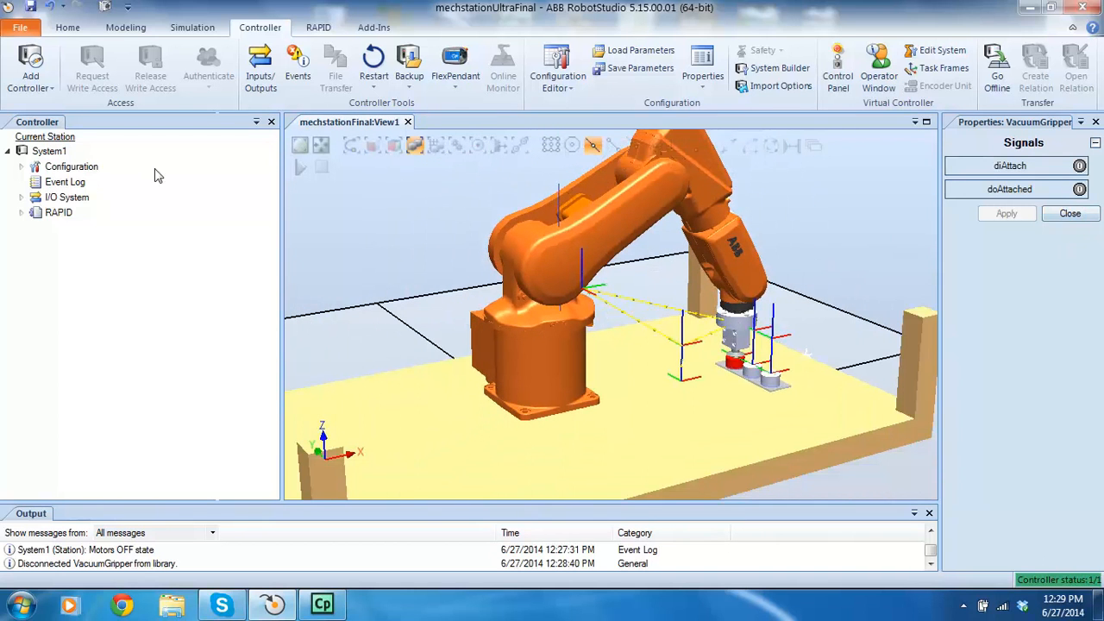
left_click(1067, 216)
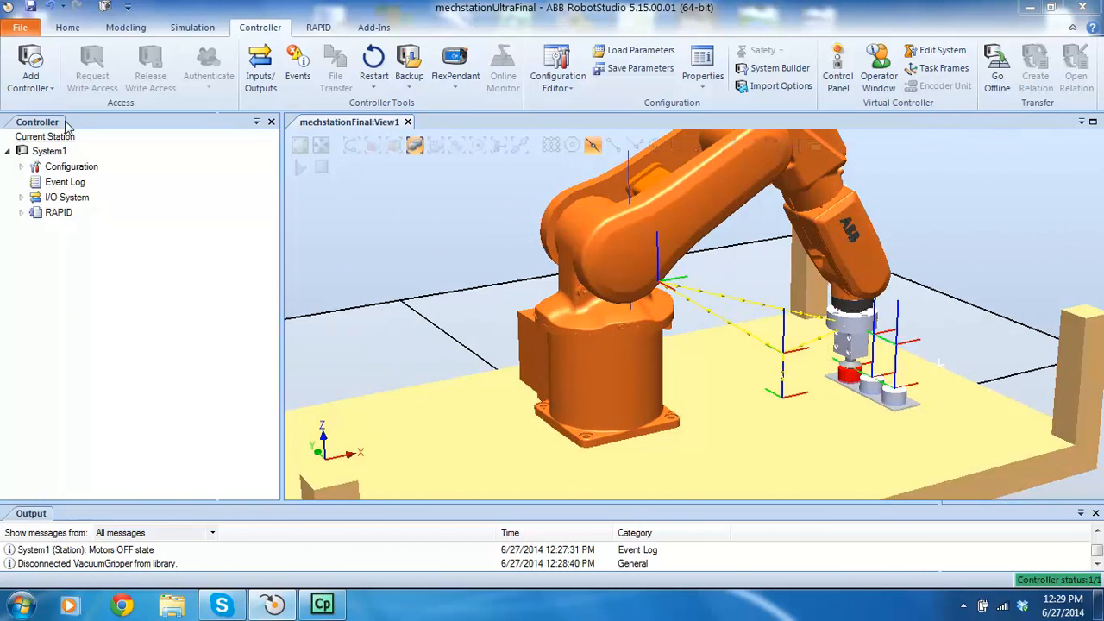
View the robot at the MoveL Target_10 and following MoveL Target_10_offset instructions of Path_10.
left_click(67, 26)
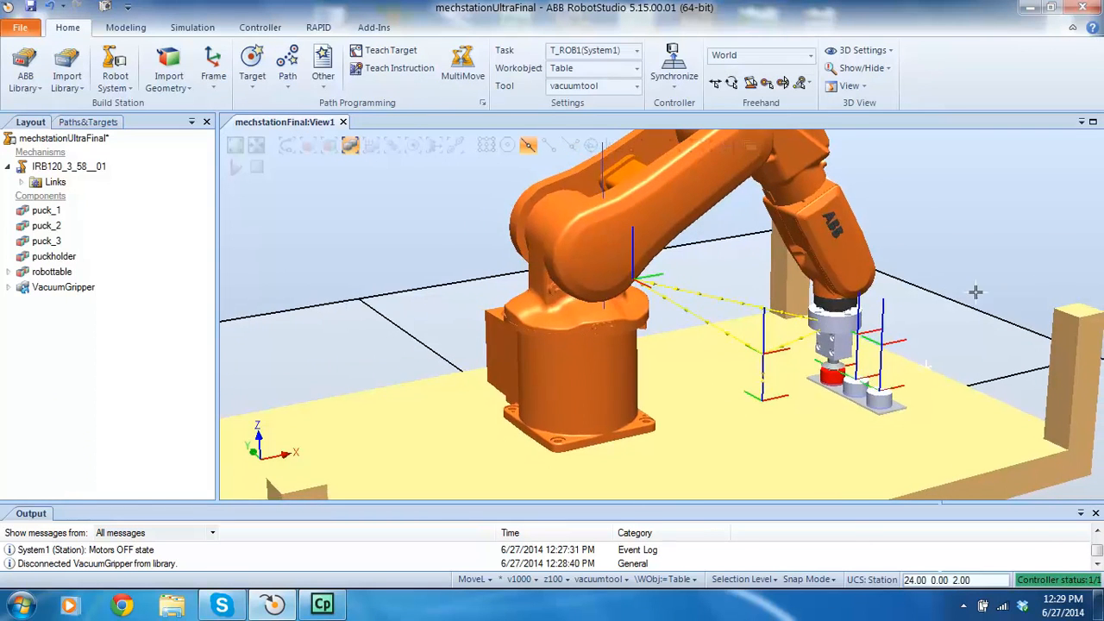
scroll(1009, 343, "down", 3)
scroll(1004, 362, "up", 3)
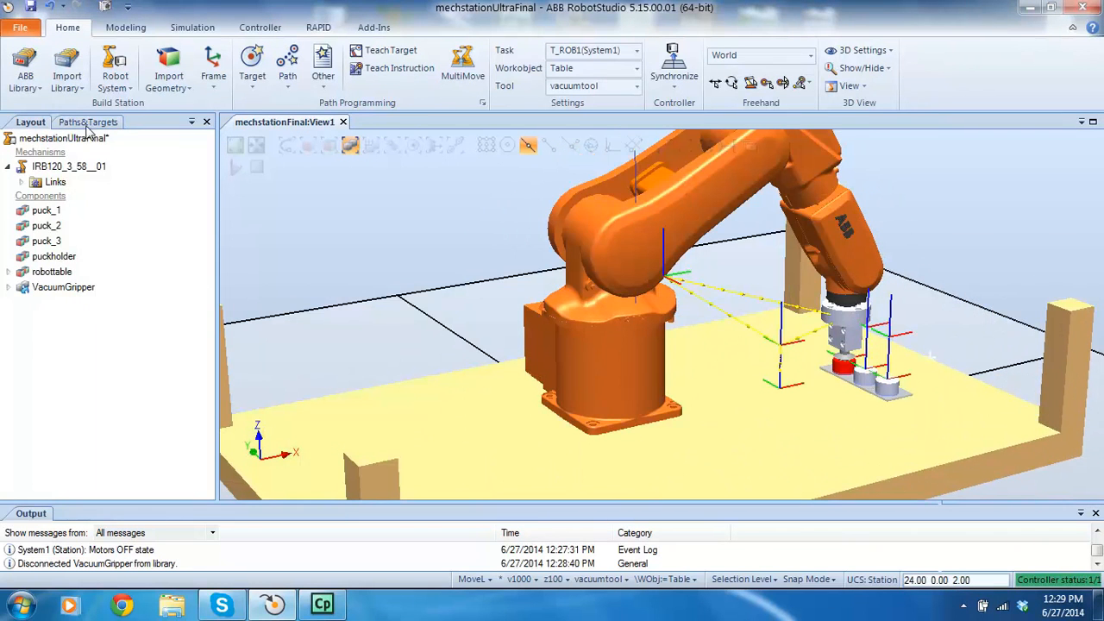
left_click(86, 122)
scroll(200, 448, "down", 5)
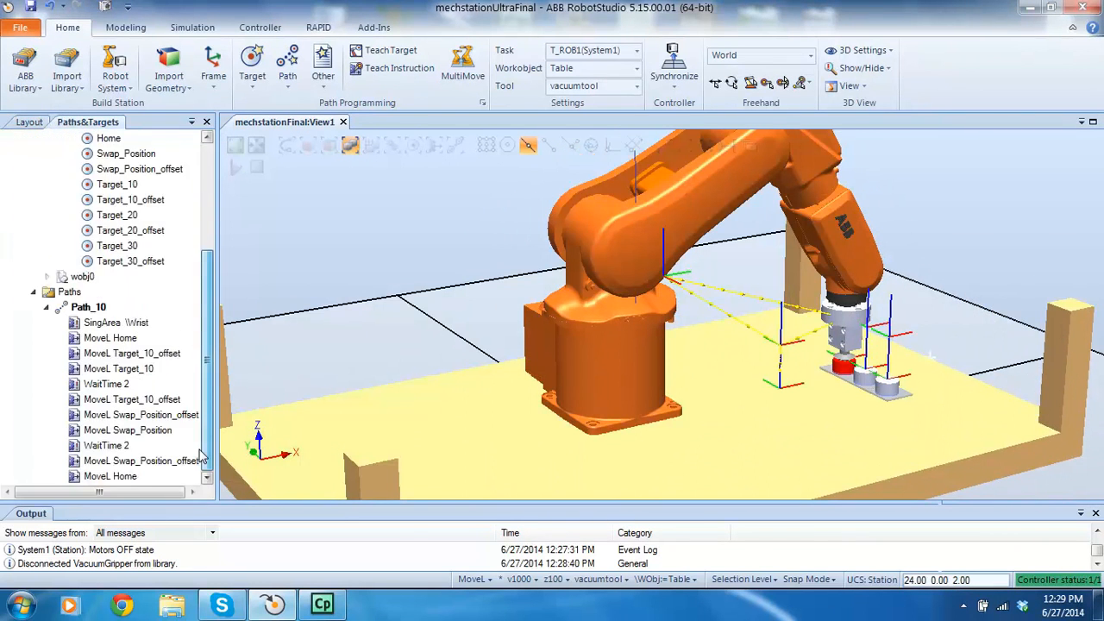
left_click(122, 371)
left_click(123, 399)
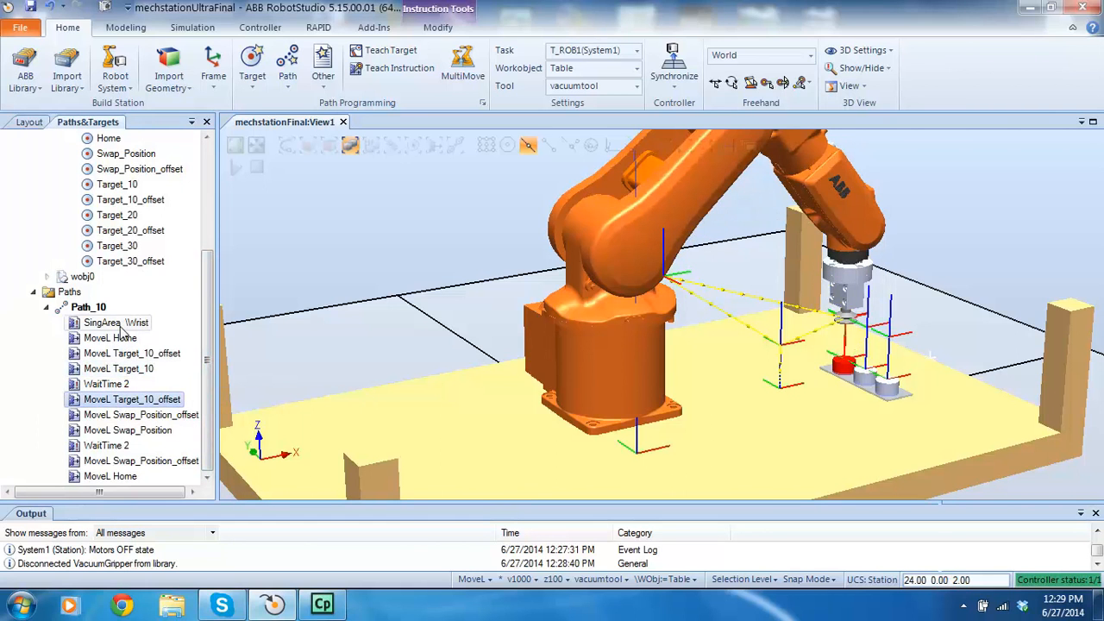
left_click(116, 323)
Insert a SetDO action instruction after MoveL Target_10 in Path_10, with signal Vacuum and value 1.
left_click(114, 369)
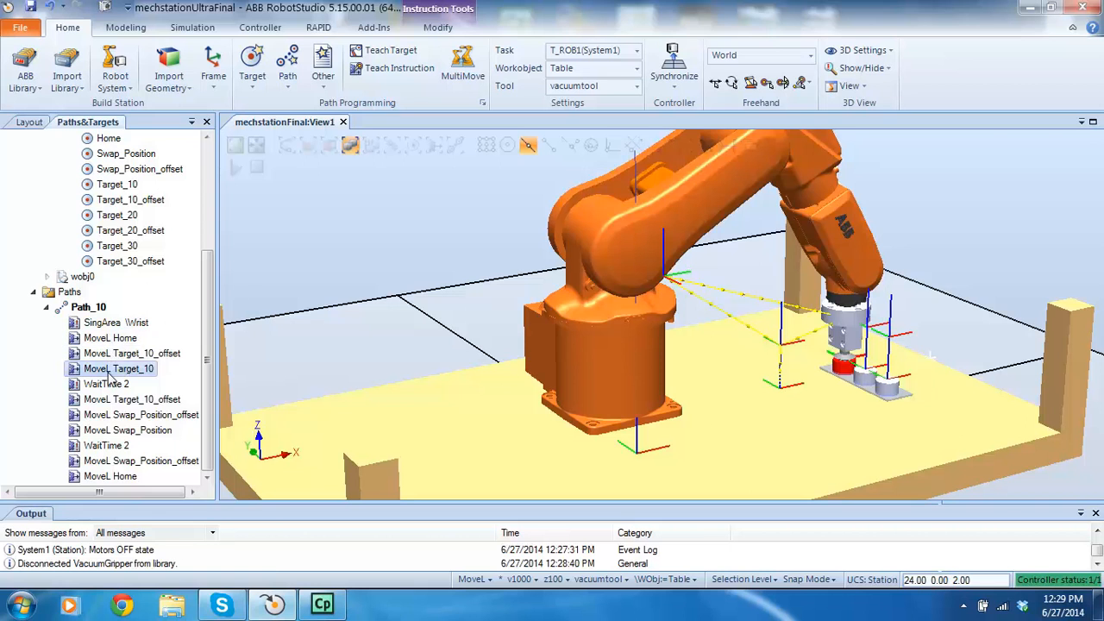
right_click(109, 373)
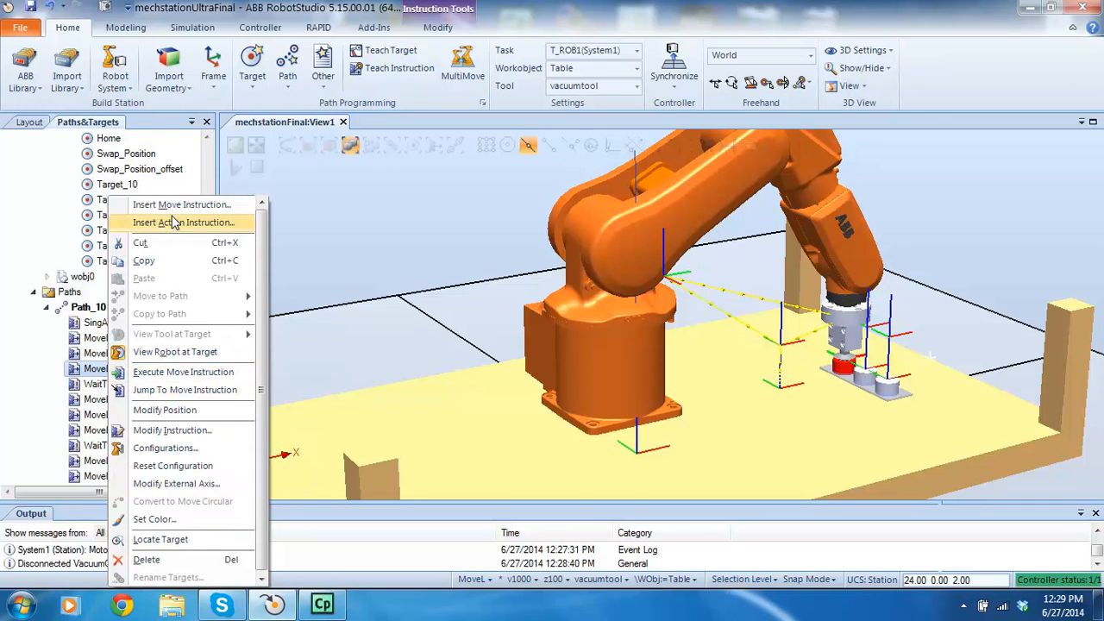
left_click(173, 222)
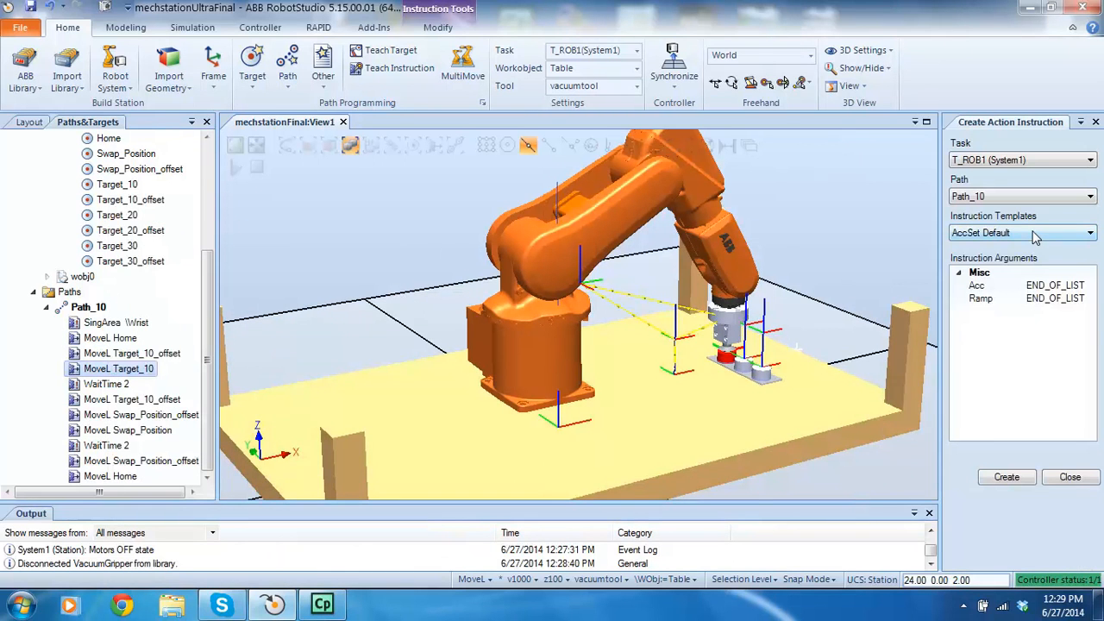
left_click(1035, 235)
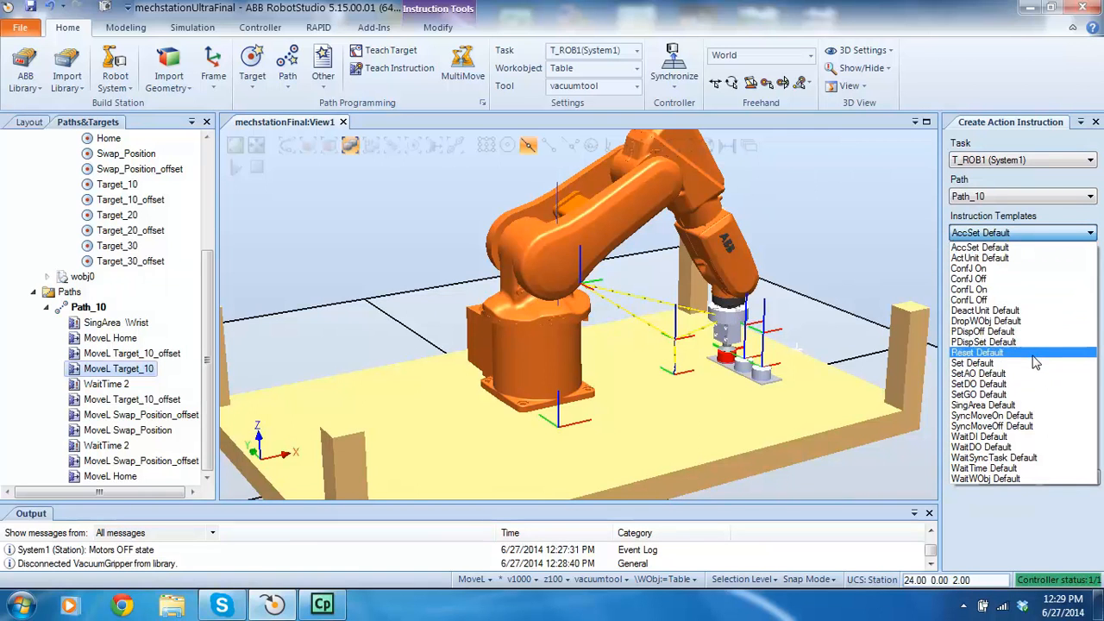
left_click(1030, 385)
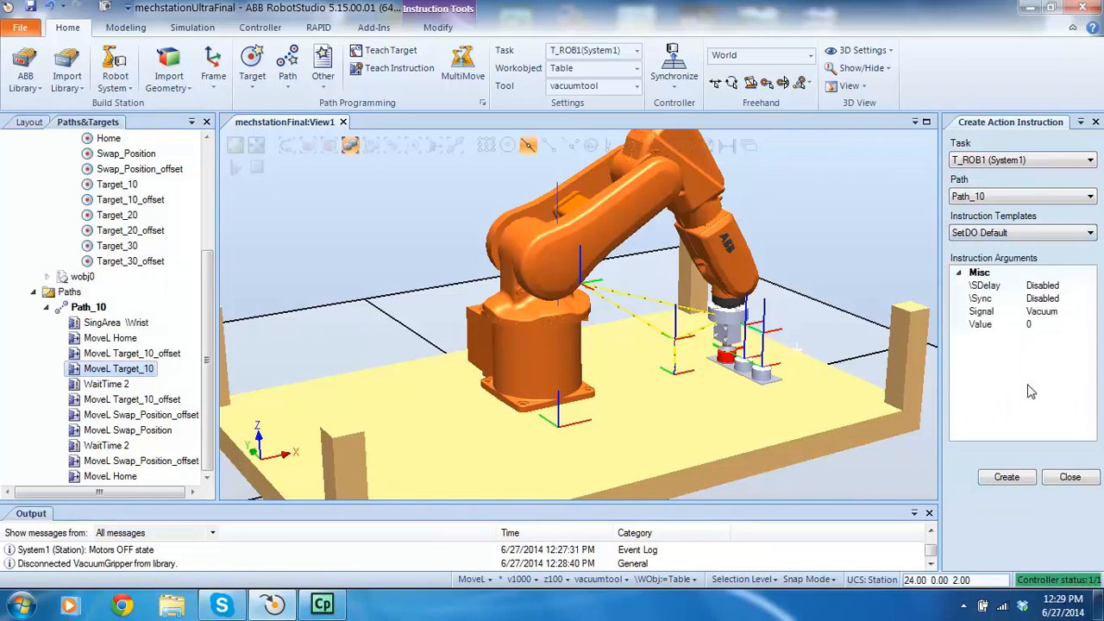
left_click(1042, 328)
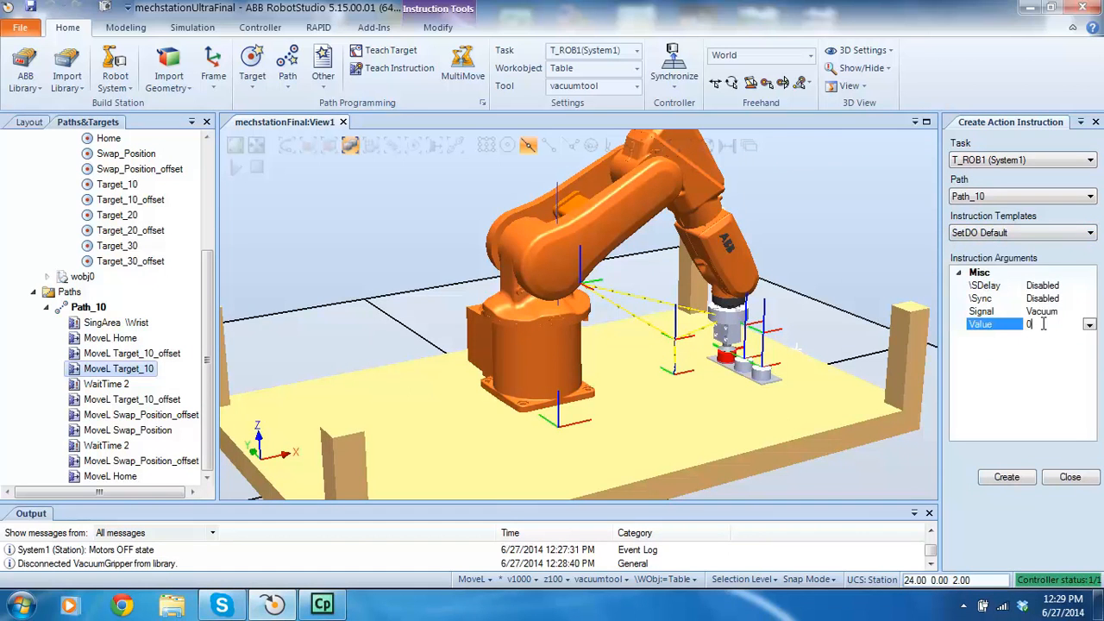
left_click(1089, 325)
left_click(1030, 349)
left_click(1008, 478)
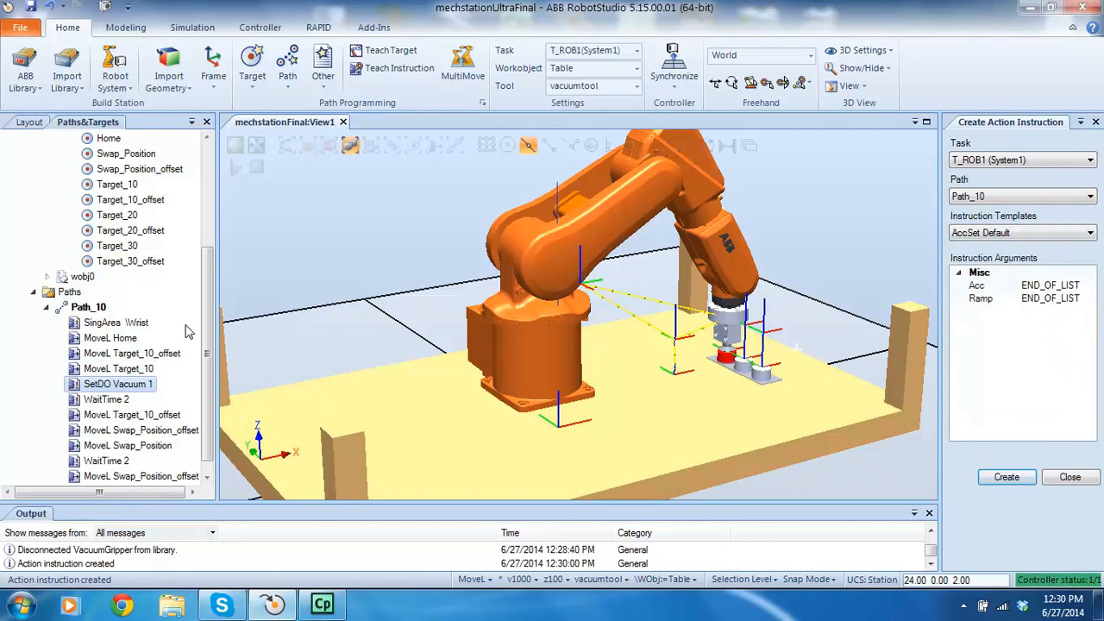
Insert a SetDO action instruction after MoveL Swap_Position in Path_10, with signal Vacuum and value 0, and finish creating action instructions.
left_click_drag(210, 314, 210, 325)
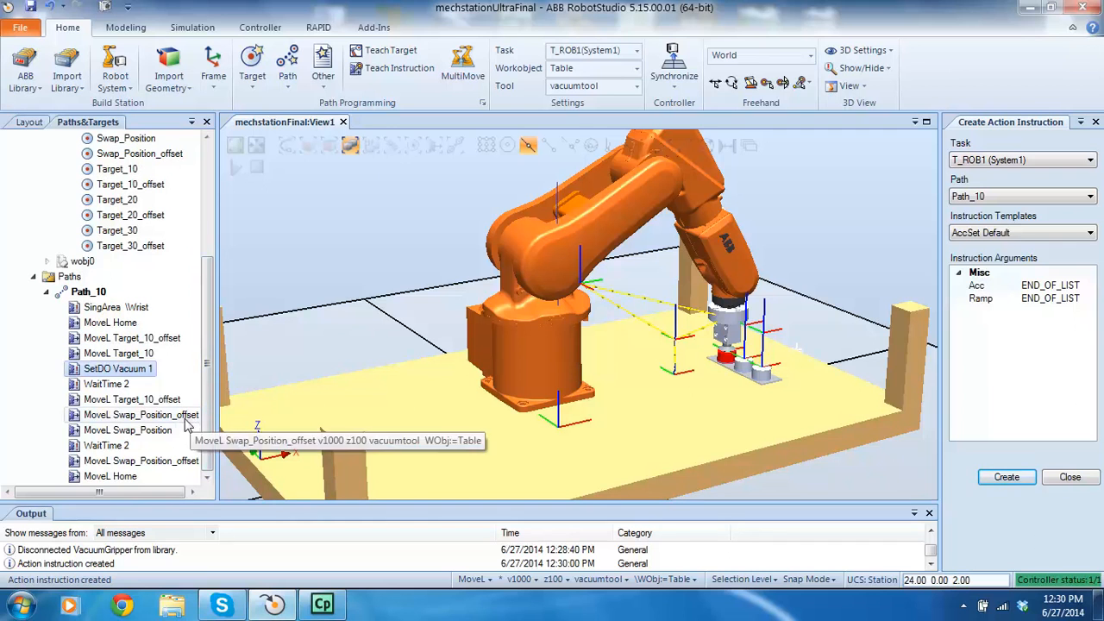
left_click(108, 385)
left_click(112, 401)
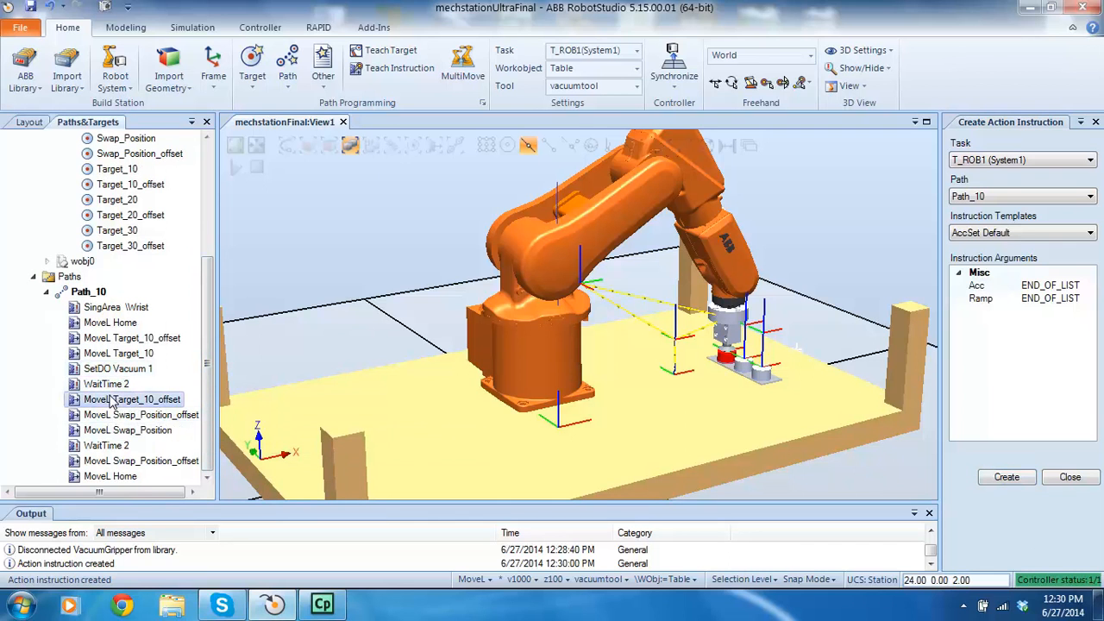
left_click(112, 415)
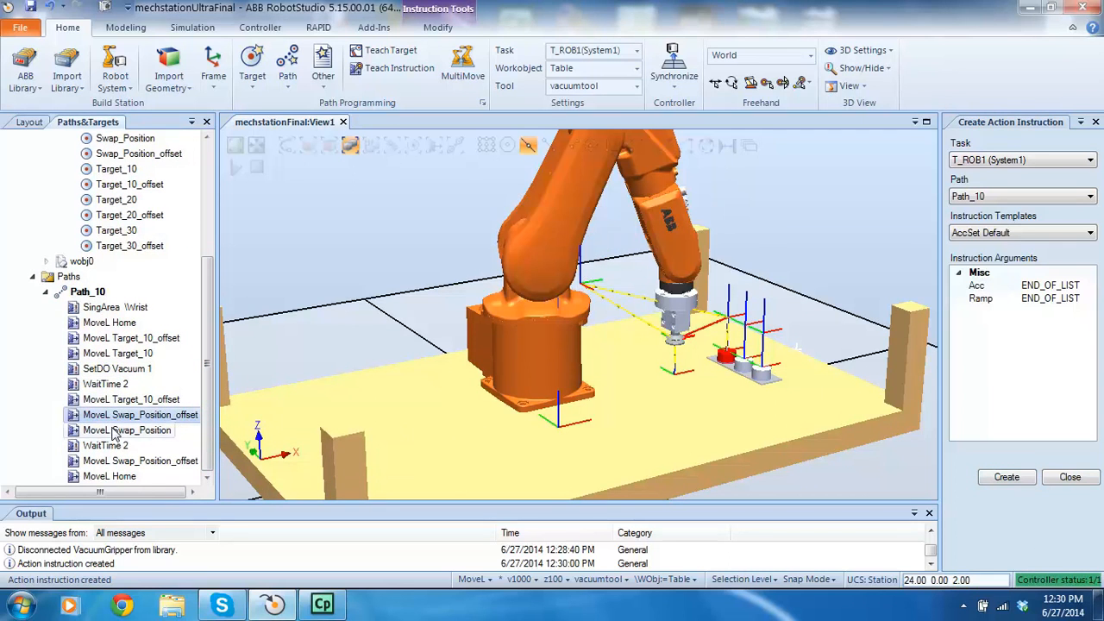
left_click(112, 430)
right_click(121, 437)
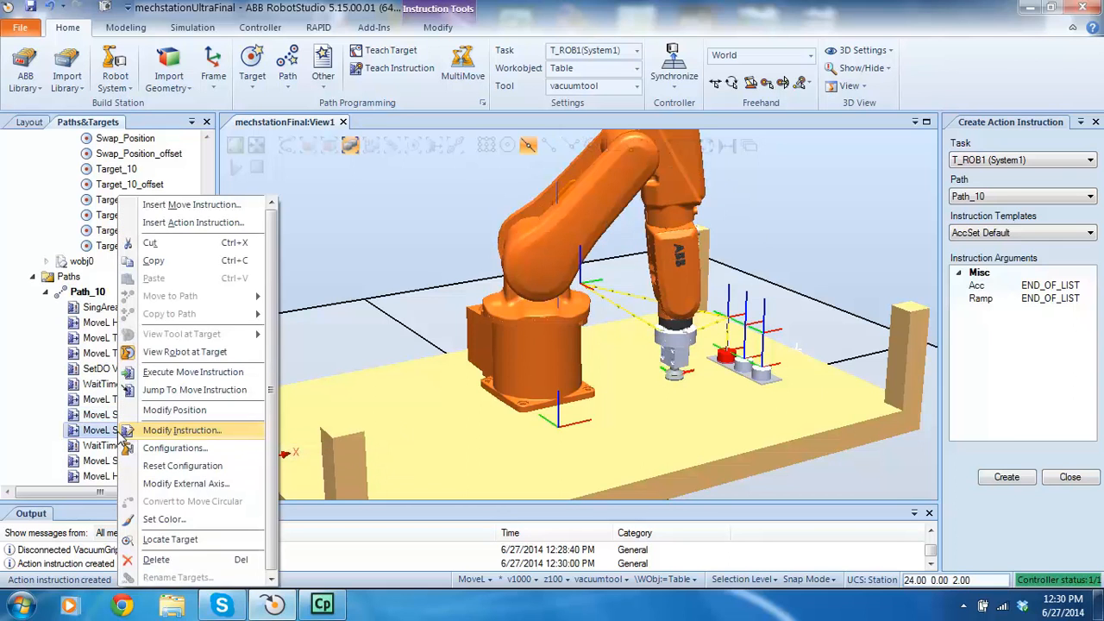
left_click(192, 223)
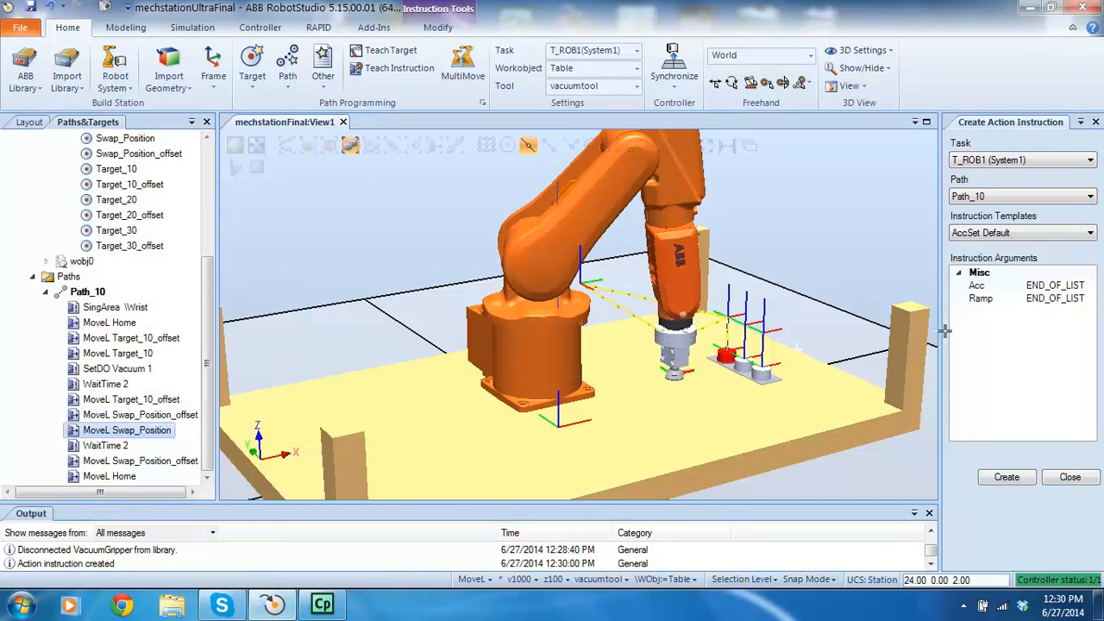
left_click(1047, 232)
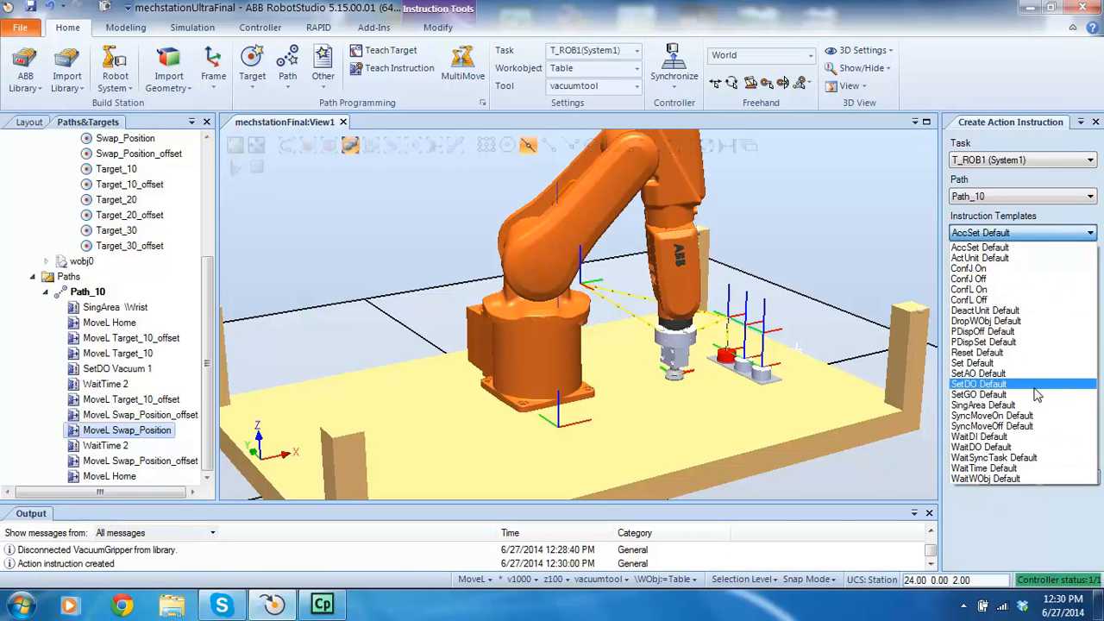
left_click(1003, 386)
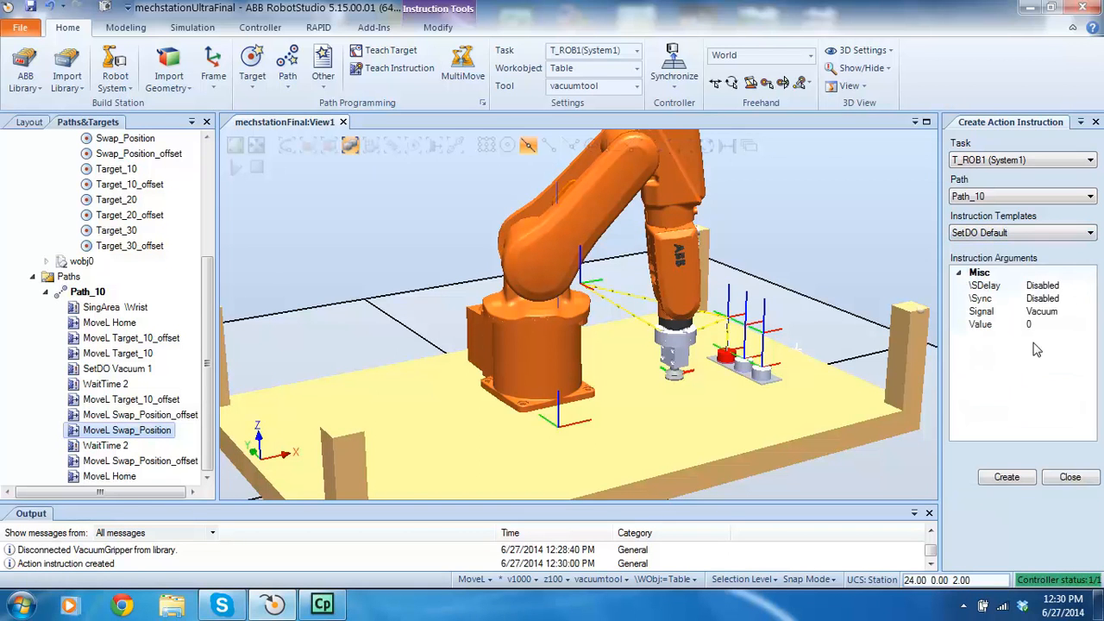
left_click(1006, 476)
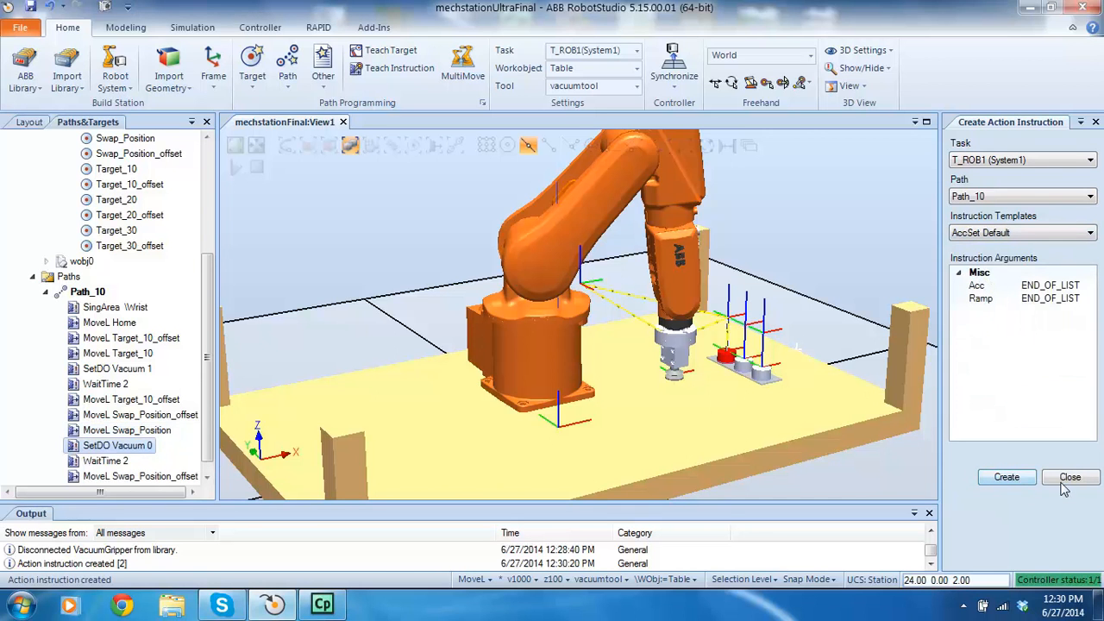
left_click(1070, 477)
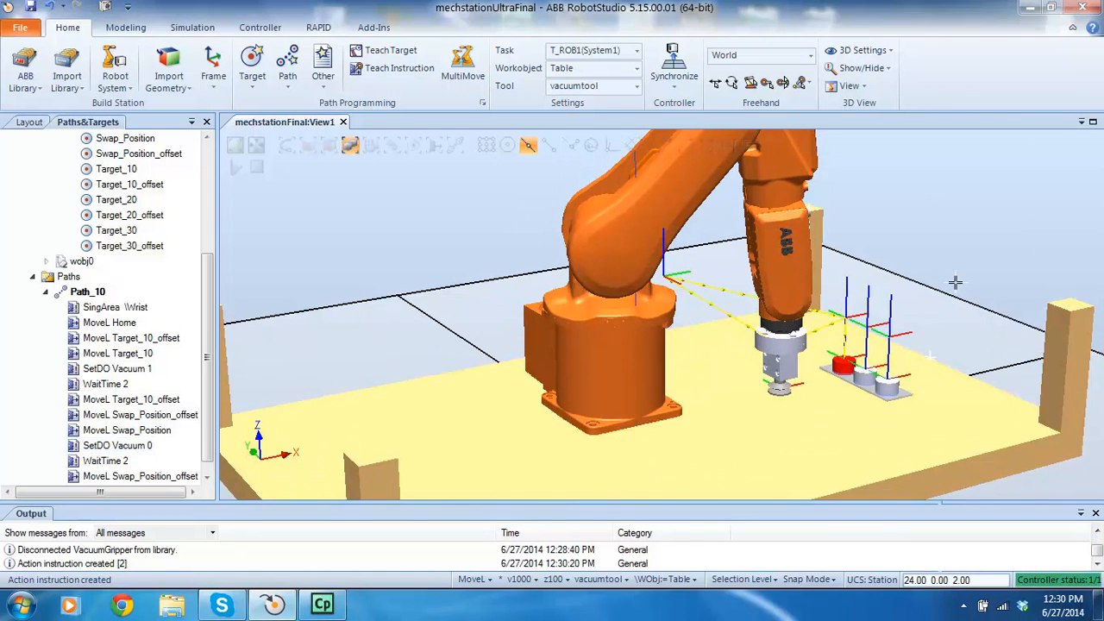
Move the robot along Path_10 and examine the red puck on the tray and the swap position.
scroll(963, 285, "down", 3)
scroll(963, 286, "up", 2)
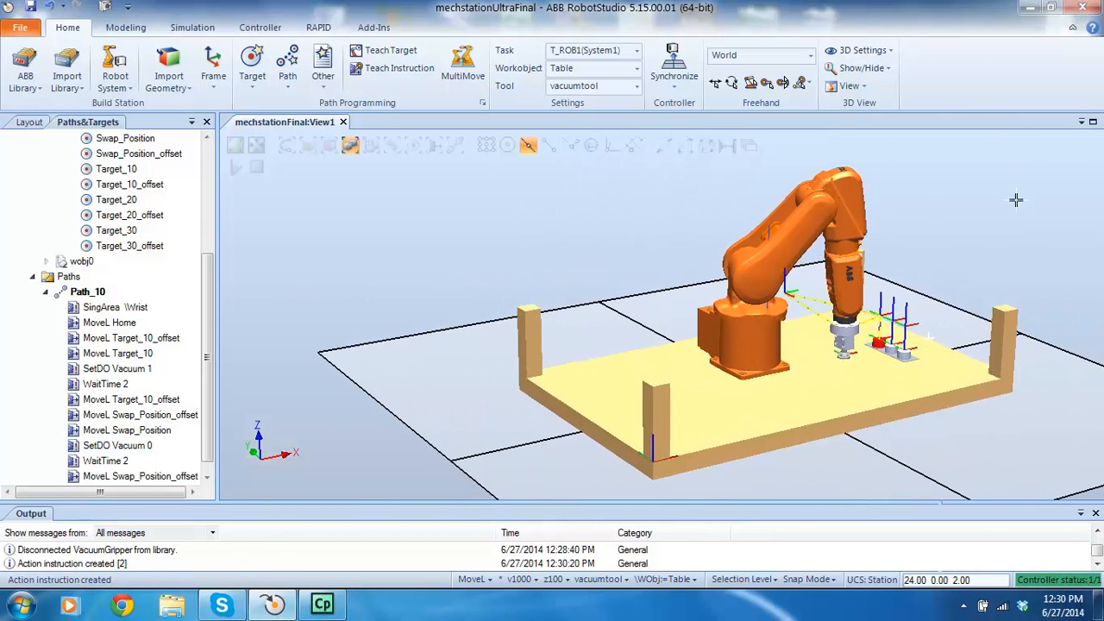
left_click(87, 292)
right_click(87, 294)
left_click(129, 395)
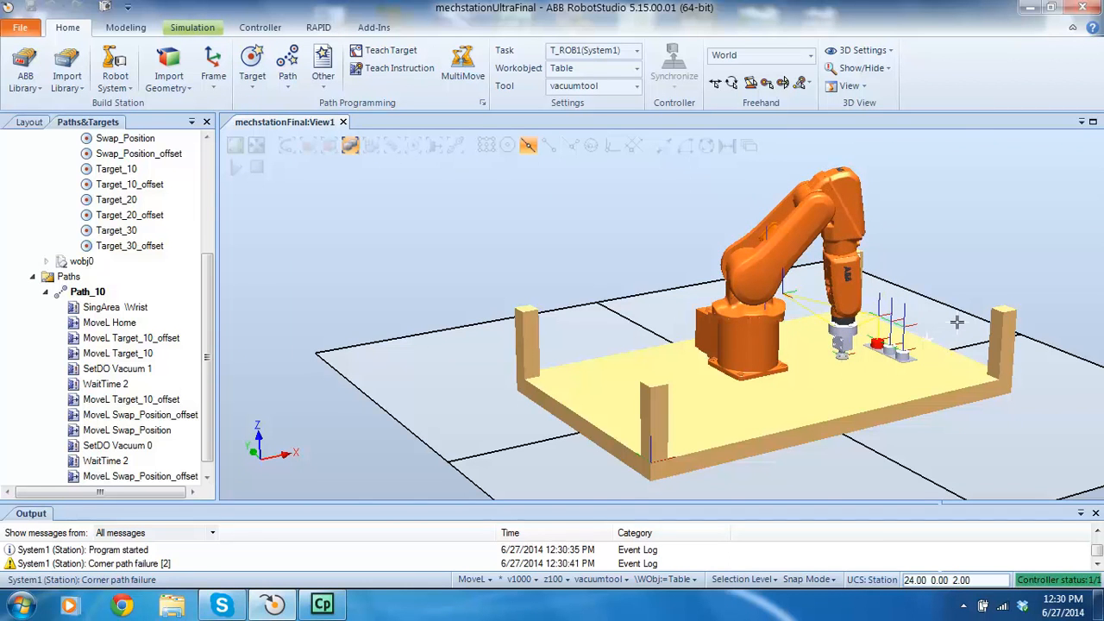
scroll(942, 336, "up", 5)
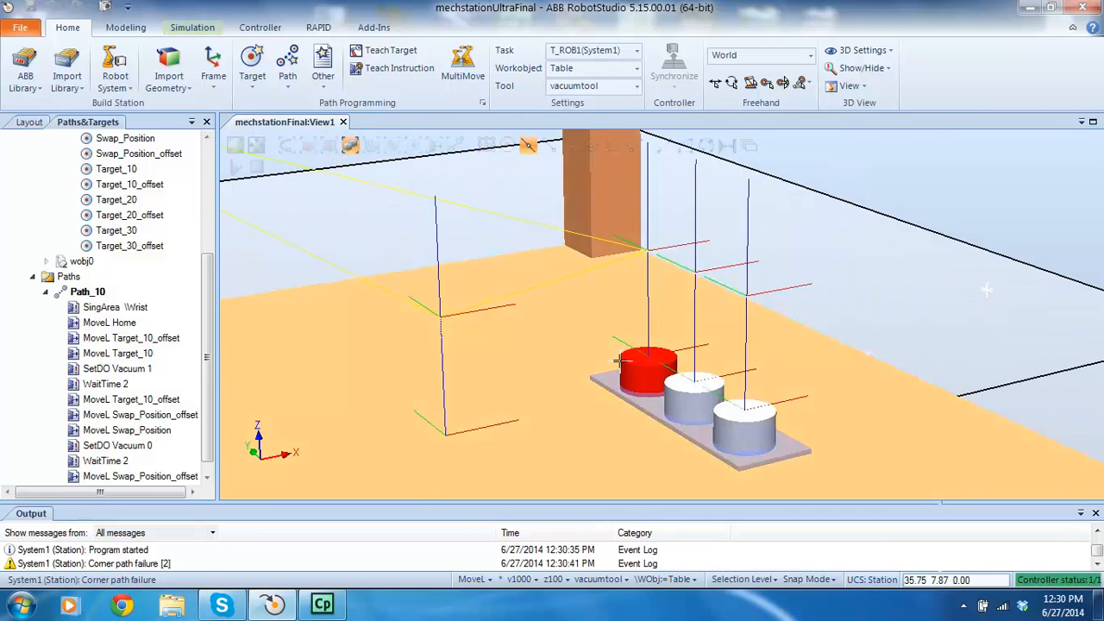
scroll(639, 354, "down", 5)
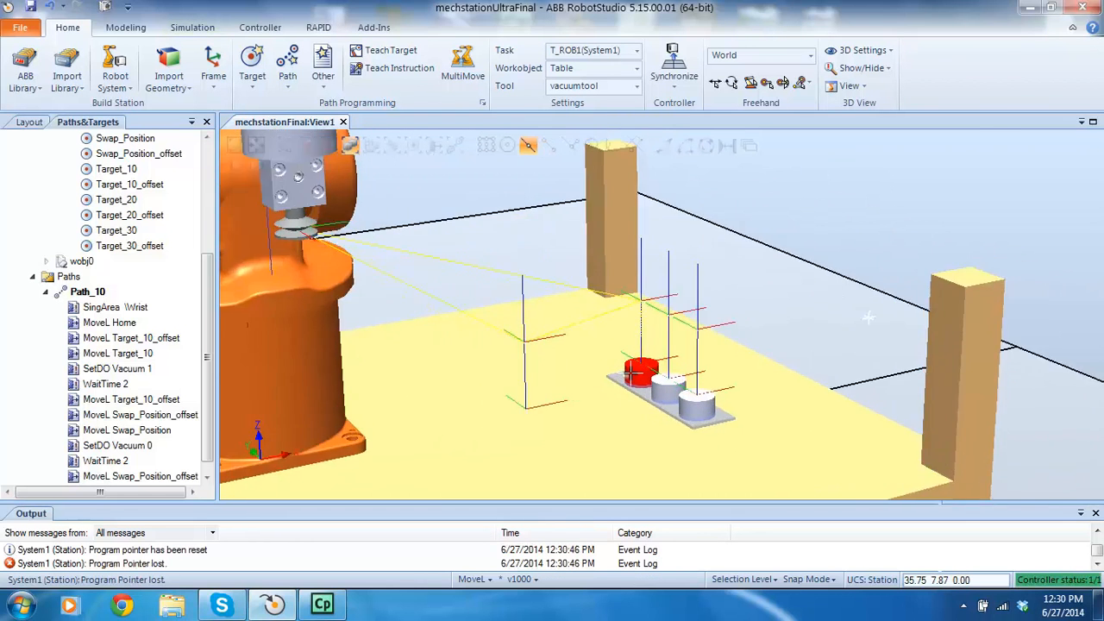
scroll(641, 367, "up", 4)
scroll(664, 372, "down", 5)
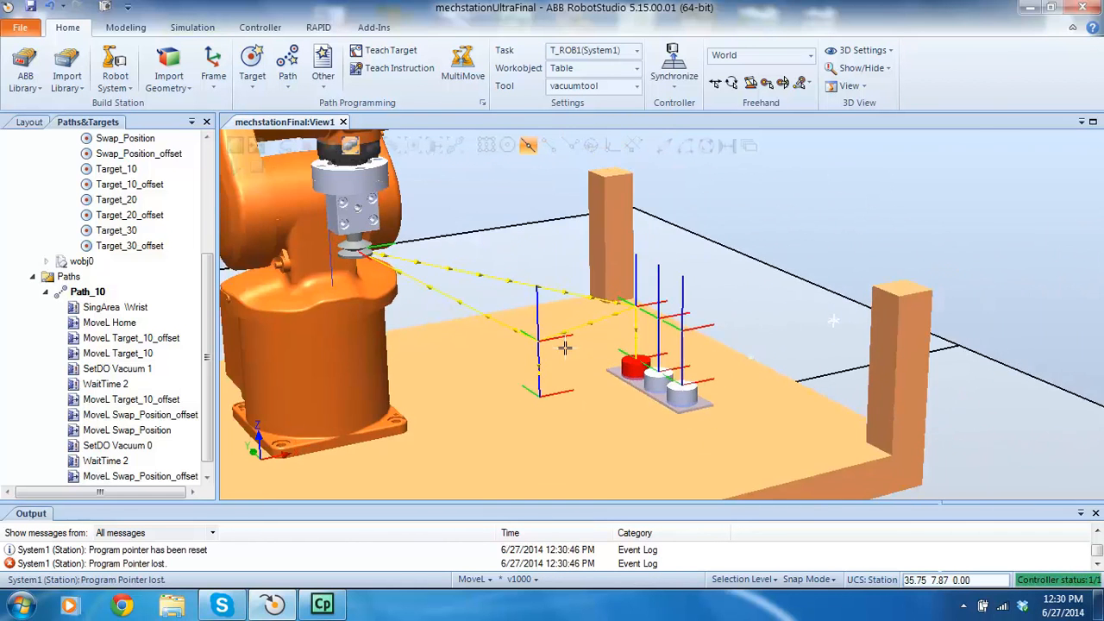
scroll(458, 204, "up", 3)
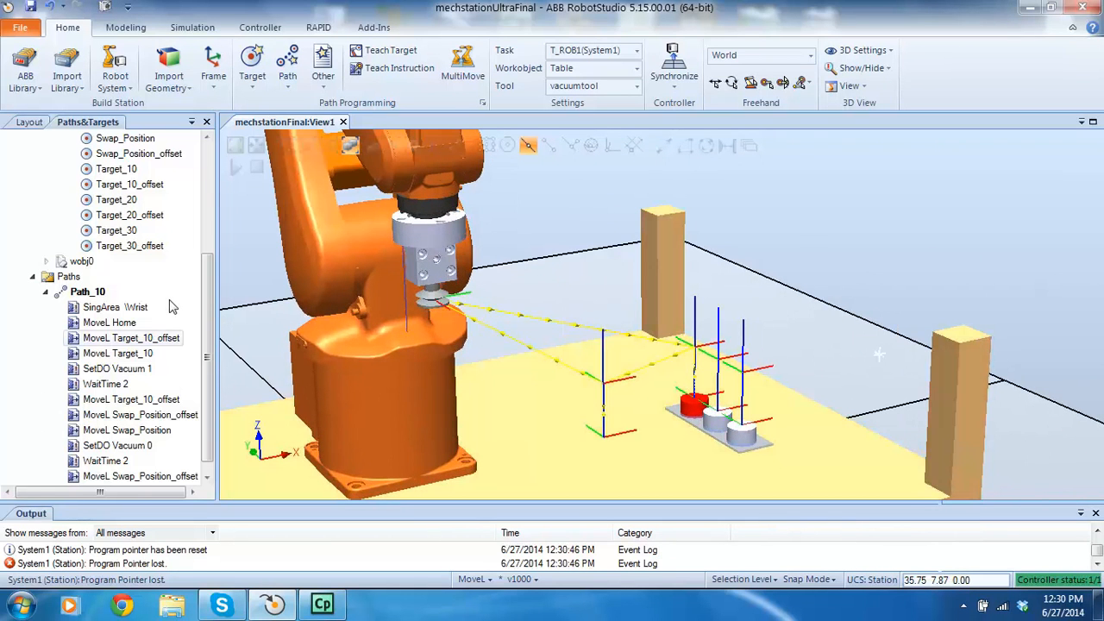
Review the Path_10 instructions in order from SingArea \Wrist to the final MoveL Home, checking the robot's pose at the move instructions.
left_click(207, 477)
left_click(112, 294)
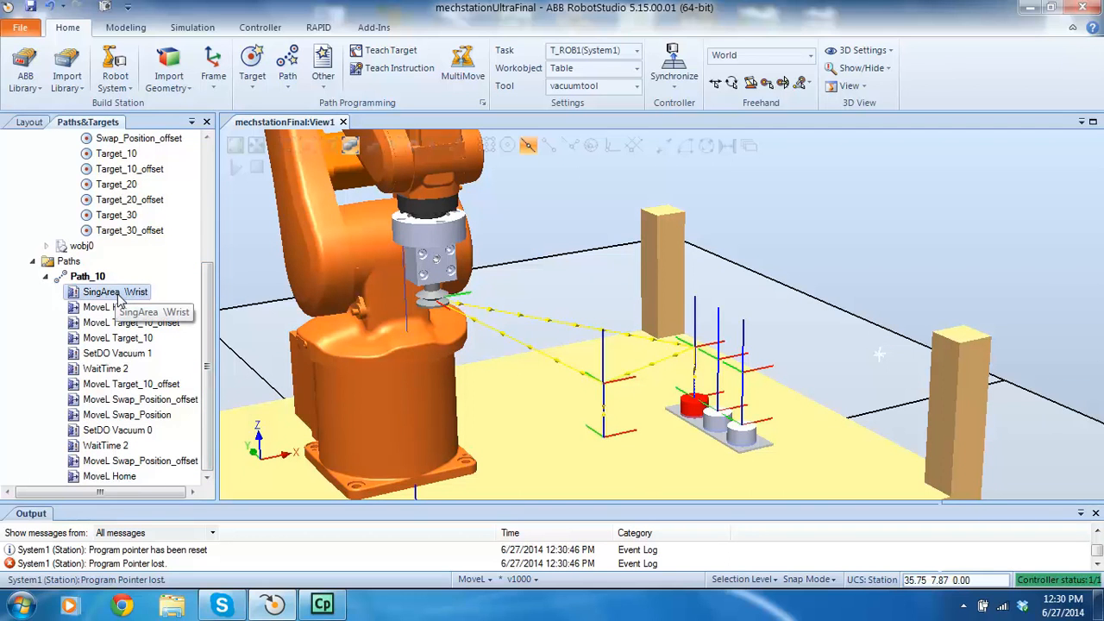
left_click(112, 308)
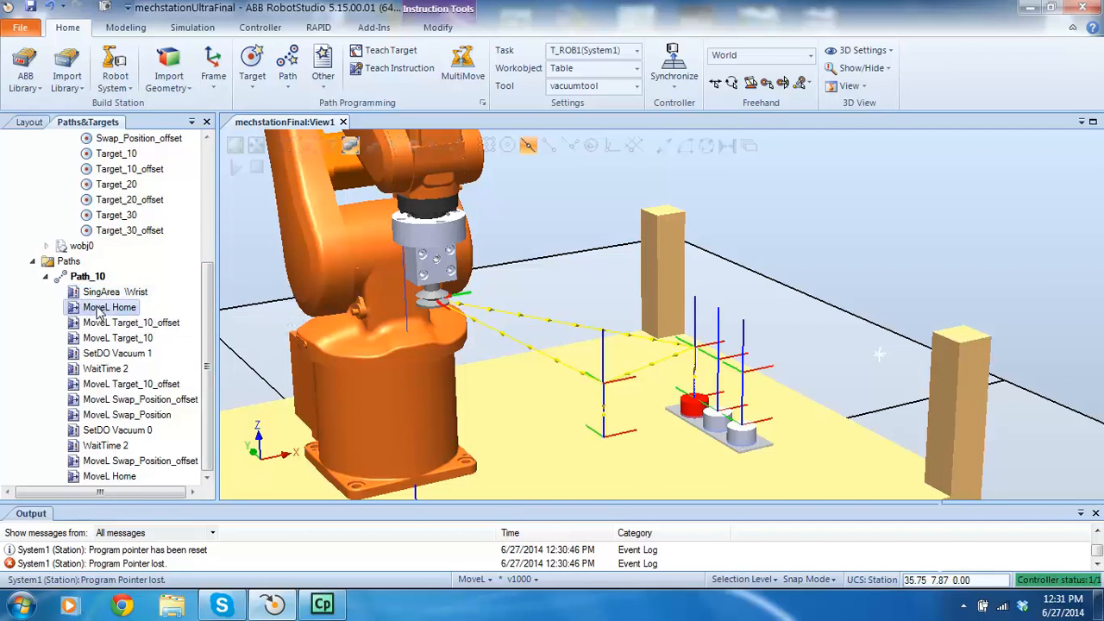
left_click(108, 323)
left_click(103, 338)
left_click(104, 354)
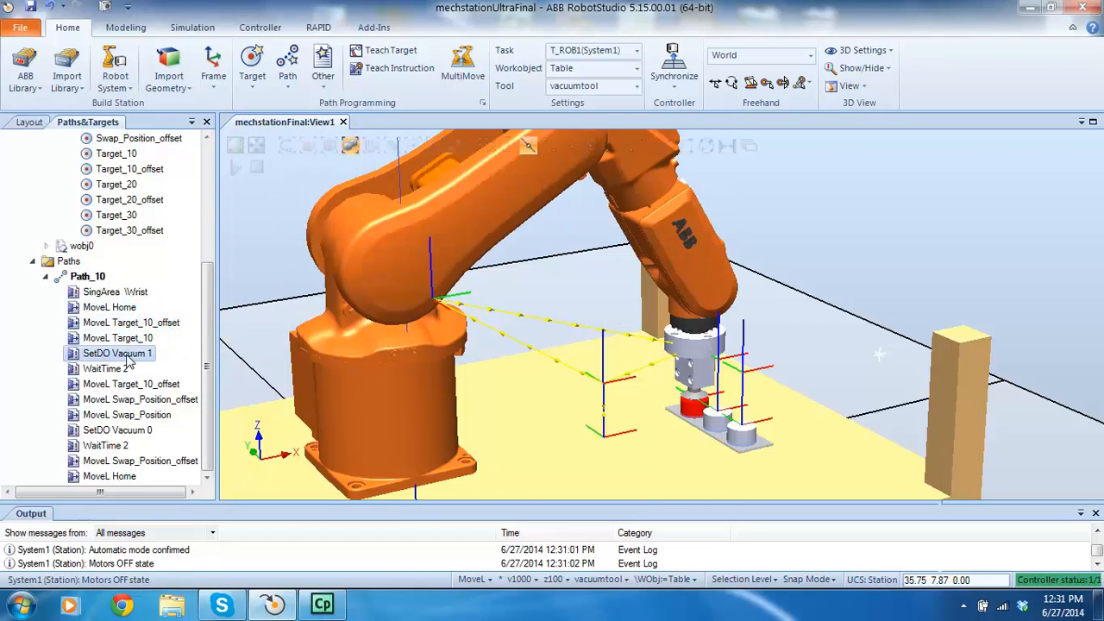
left_click(121, 369)
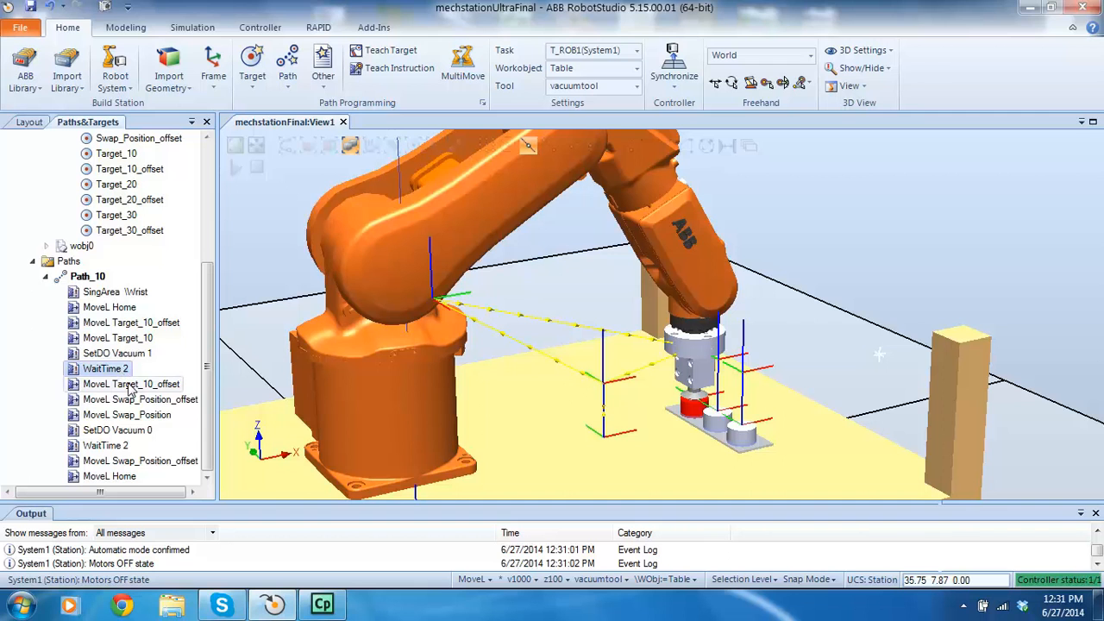
left_click(129, 387)
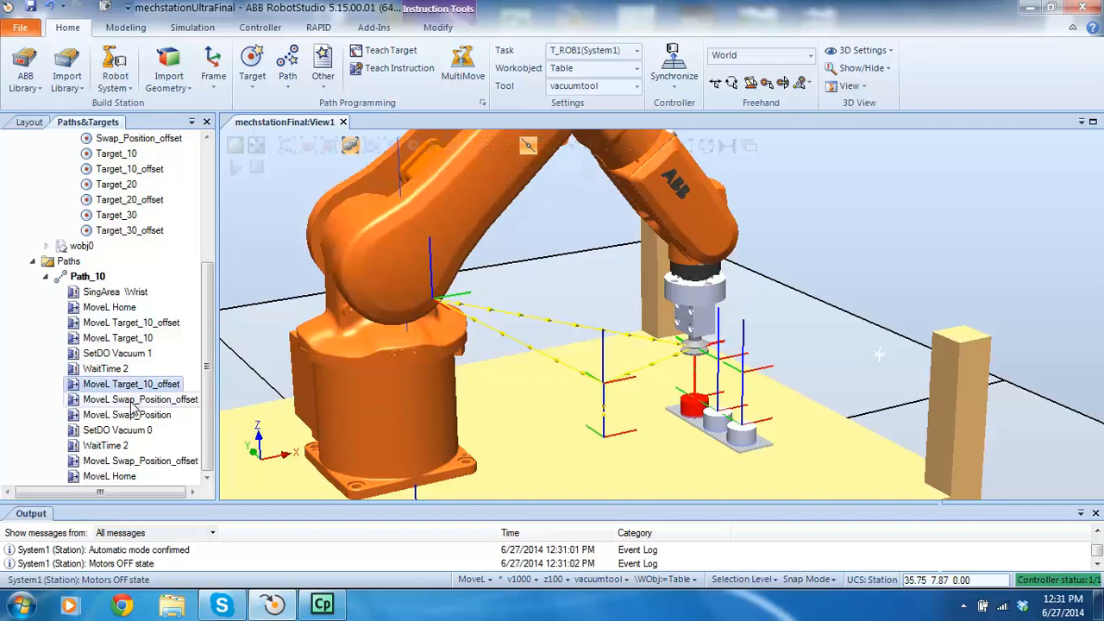
left_click(129, 401)
left_click(131, 419)
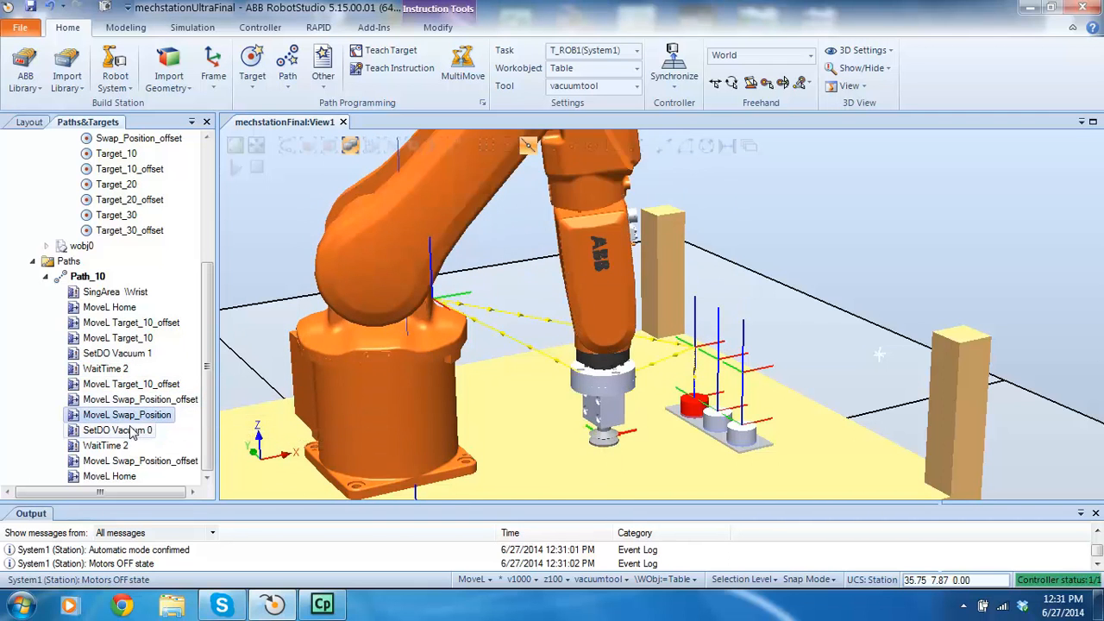
left_click(121, 446)
left_click(120, 462)
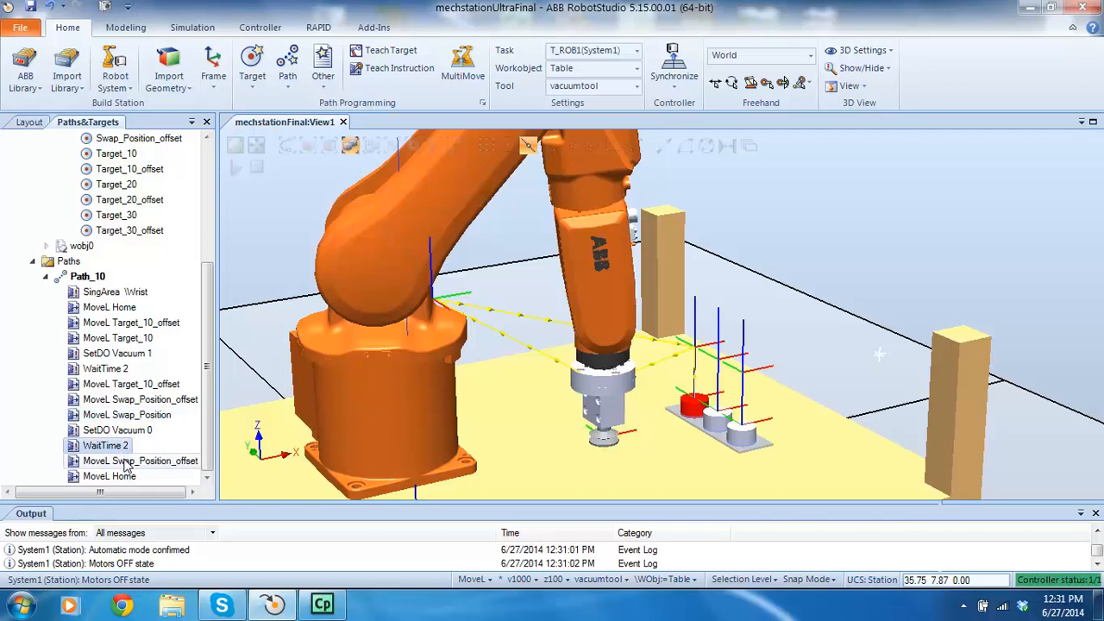
left_click(117, 477)
left_click(595, 288)
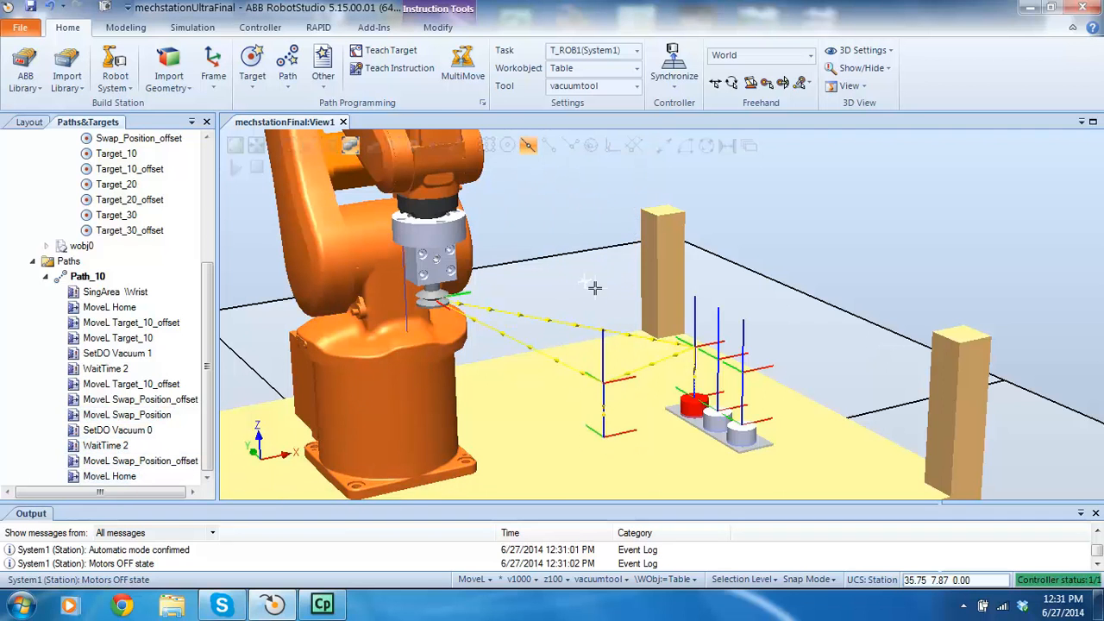
Synchronize Path_10 to the virtual controller with System1 and its T_ROB1 task included.
middle_click_drag(584, 280, 518, 295)
left_click_drag(209, 290, 216, 381)
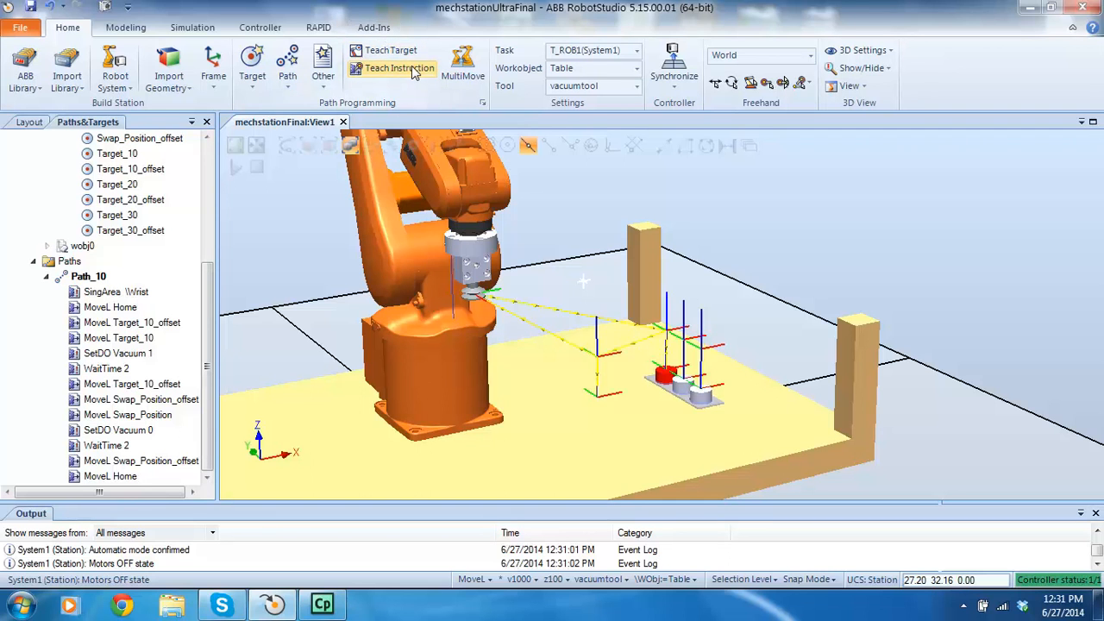
right_click(80, 277)
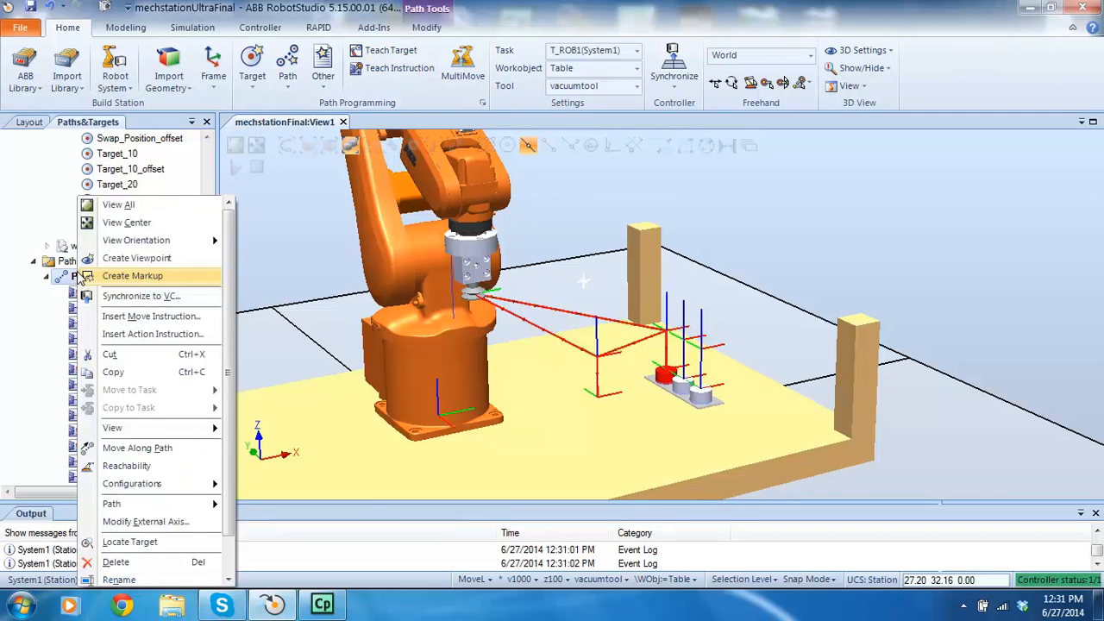
left_click(126, 297)
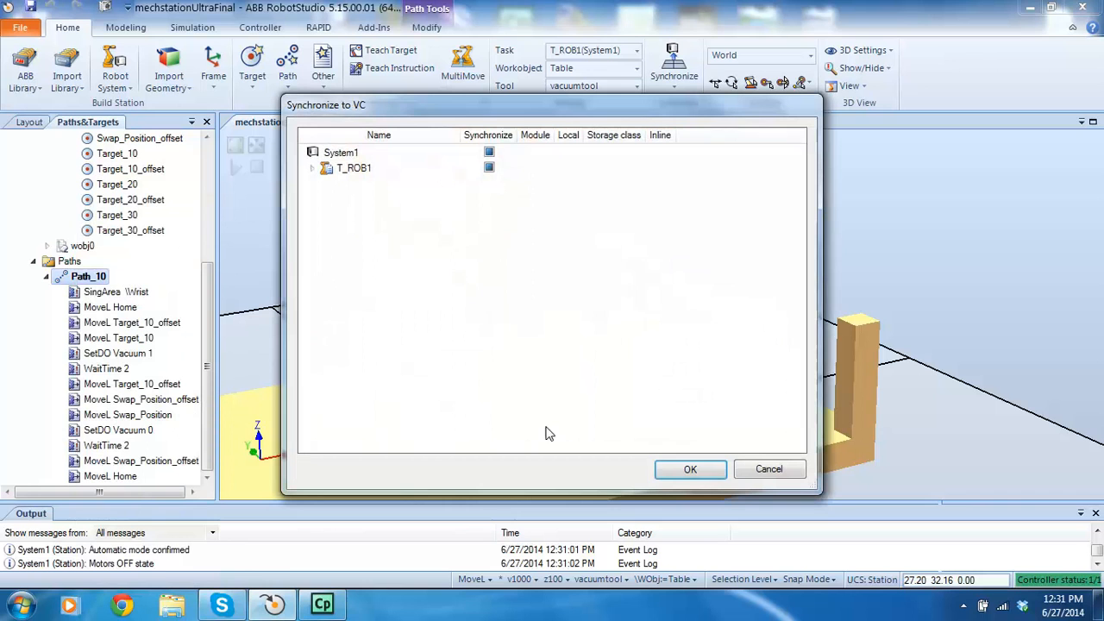
left_click(695, 470)
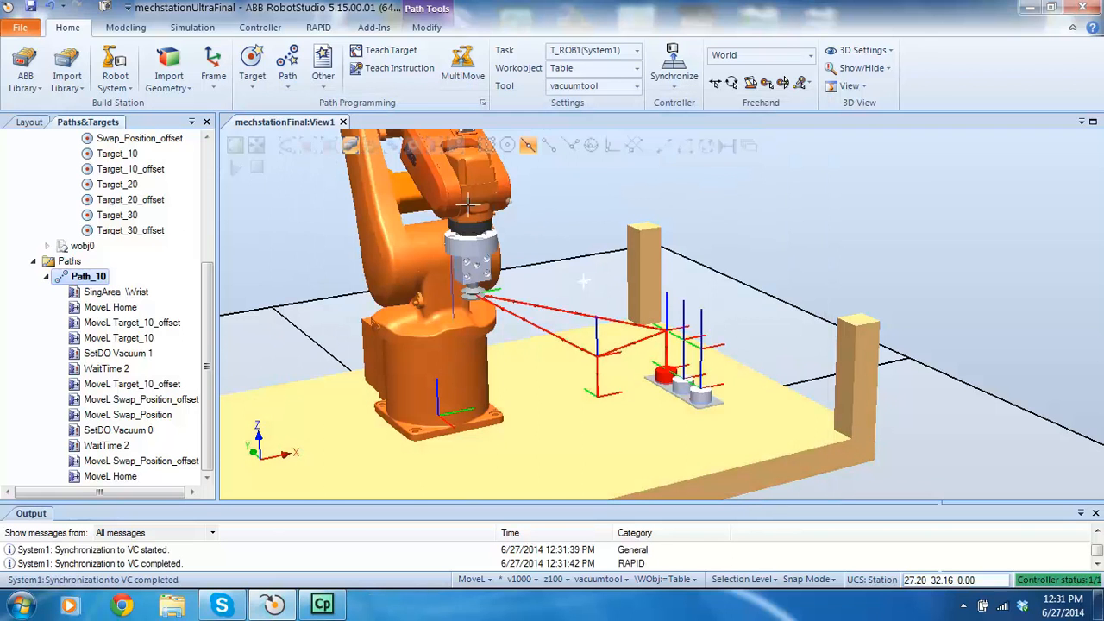
left_click(554, 267)
scroll(555, 268, "down", 3)
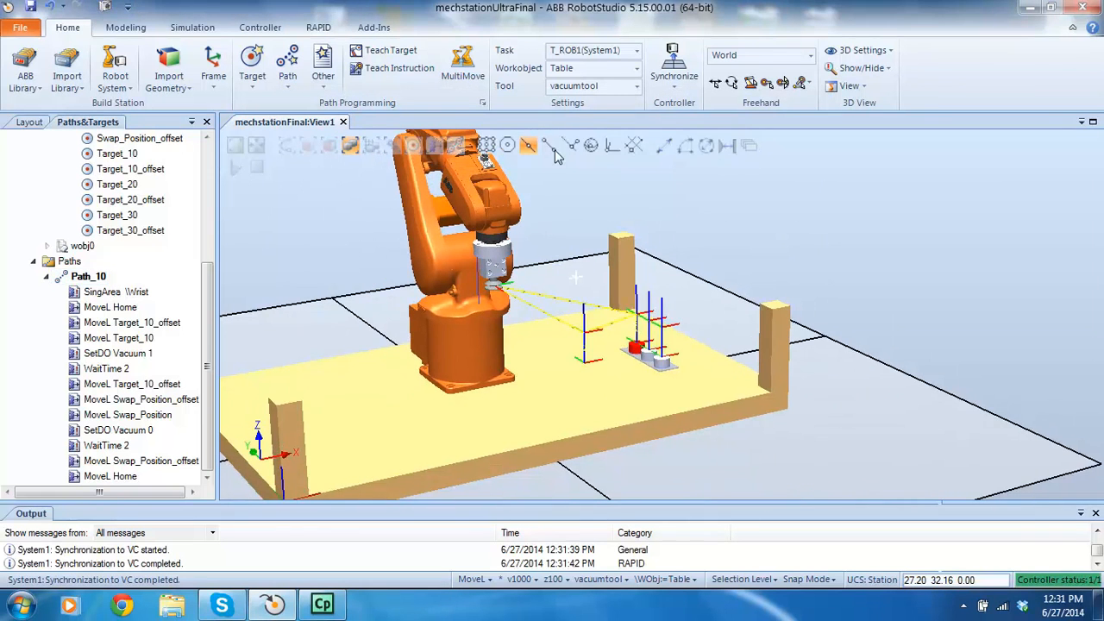
Set up the simulation with Path_10 in the main sequence of T_ROB1.
left_click(184, 32)
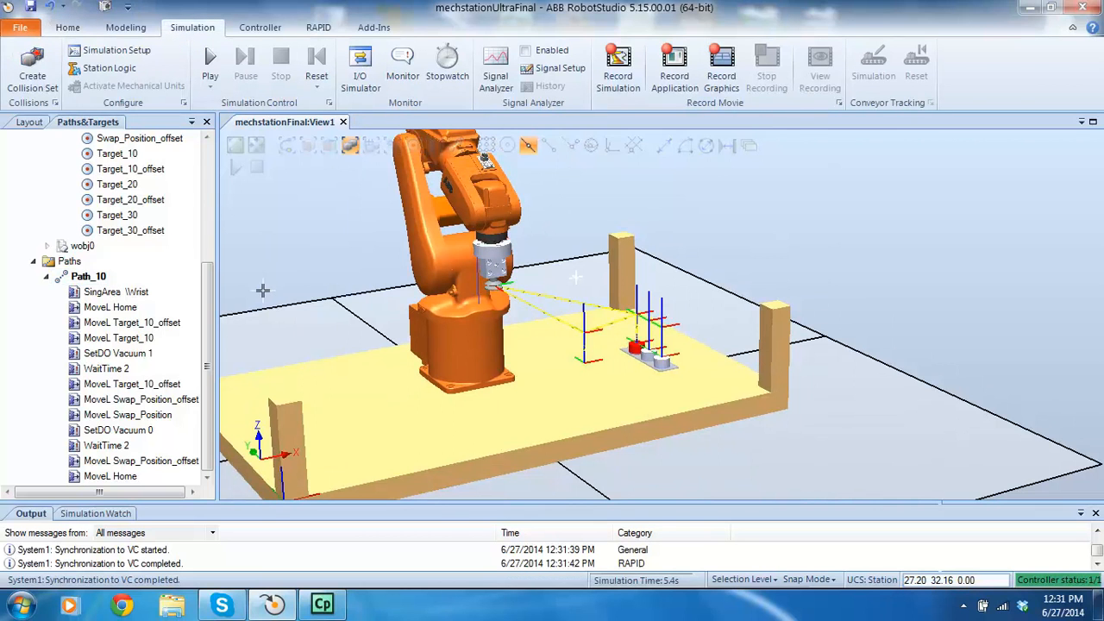
left_click(109, 53)
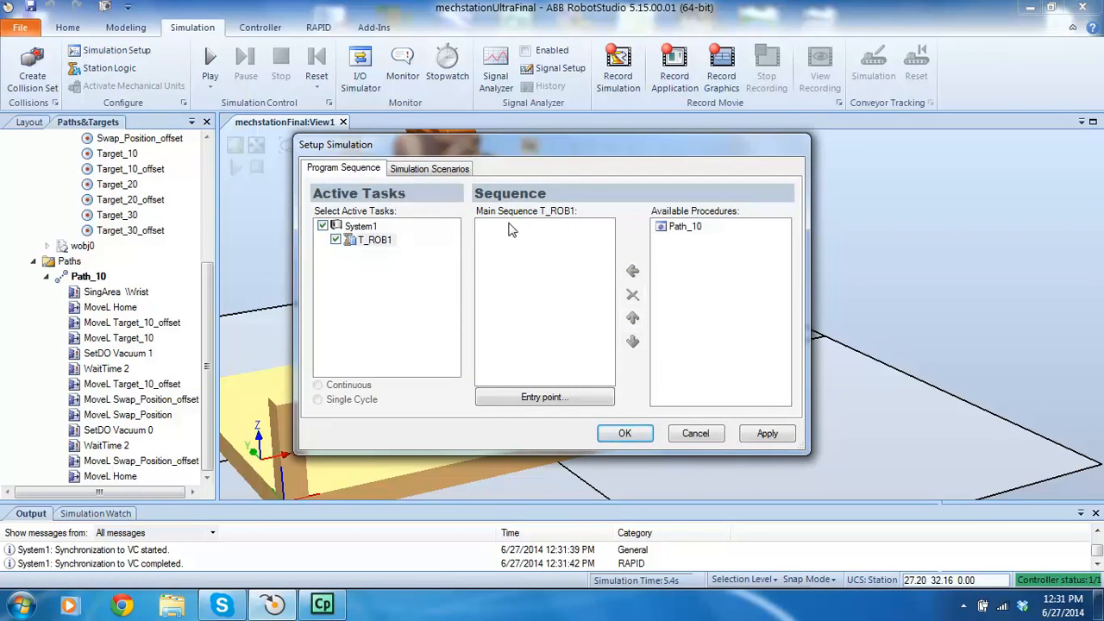
left_click(679, 229)
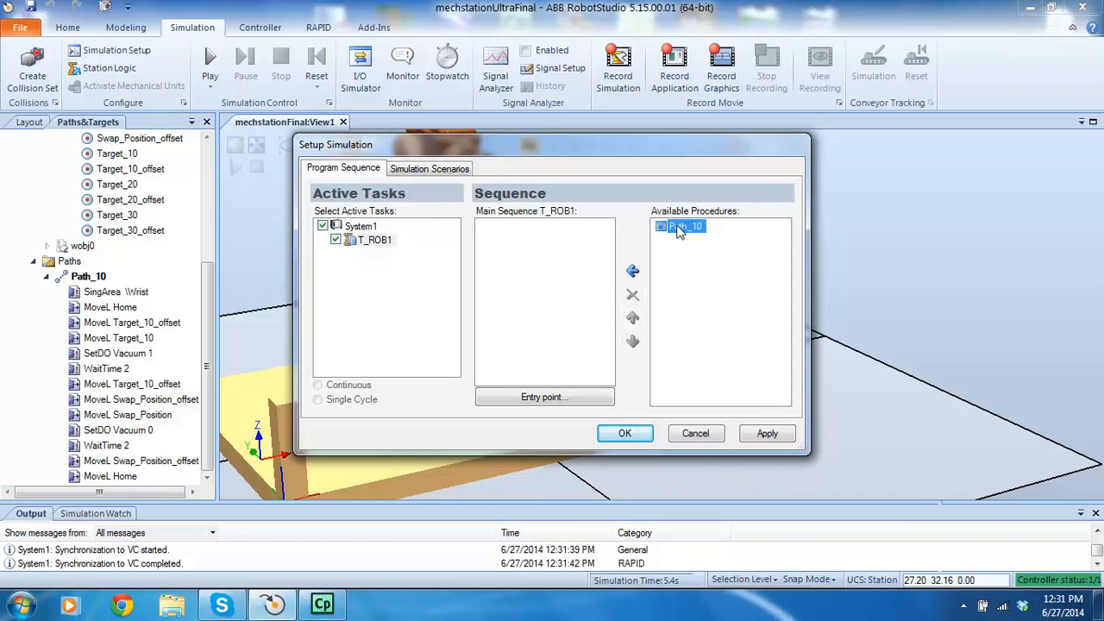
left_click(633, 272)
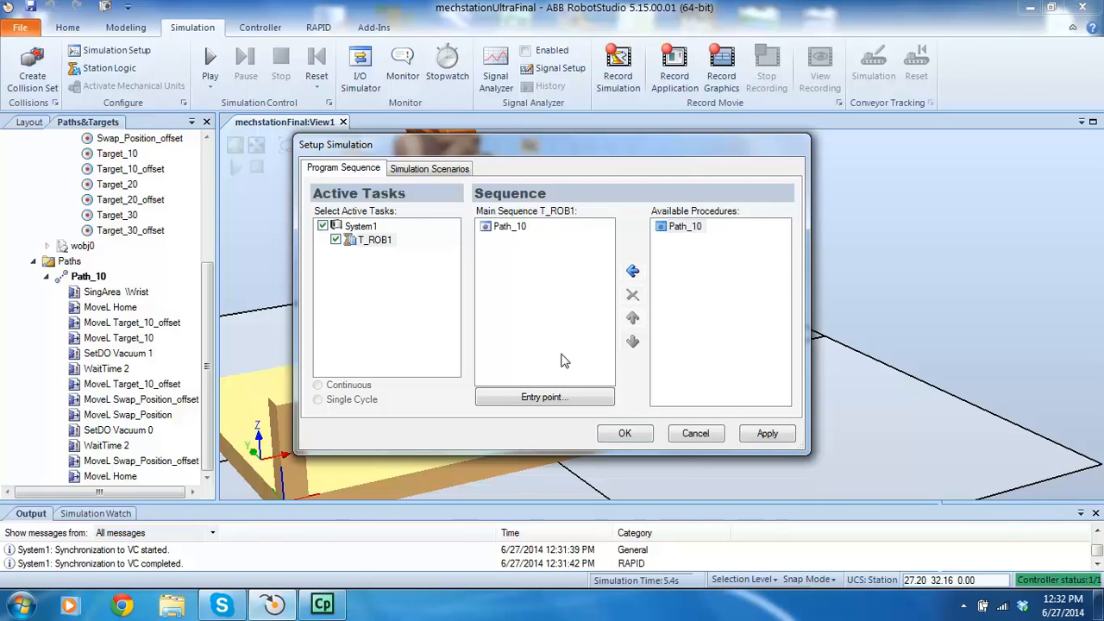
left_click(627, 435)
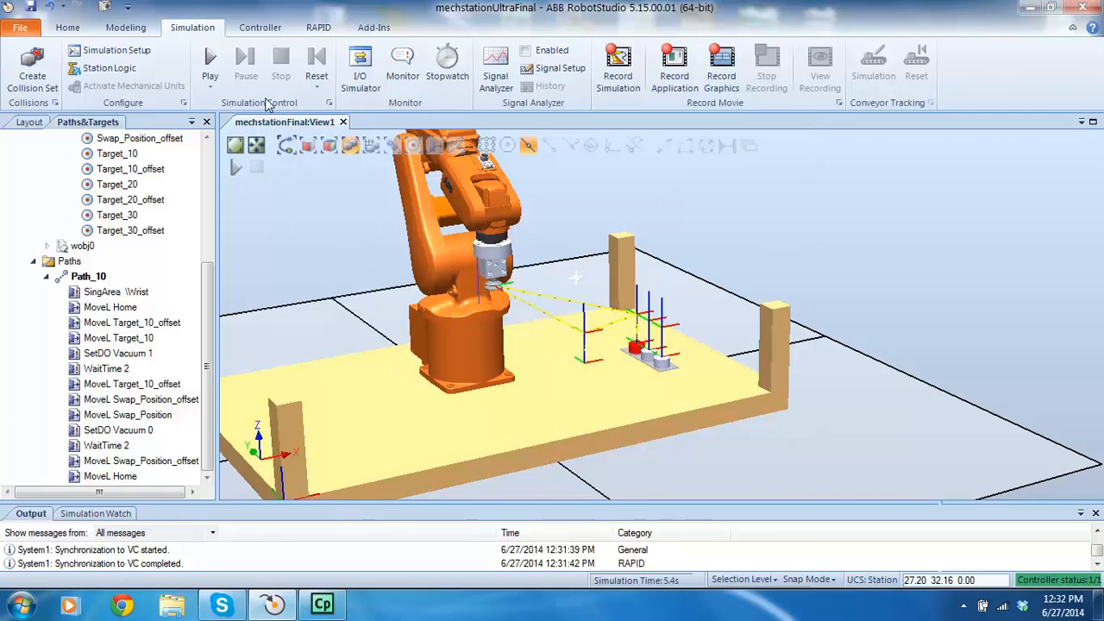
Run the simulation and watch whether the gripper carries the red puck to the swap position.
left_click(209, 57)
scroll(558, 273, "up", 3)
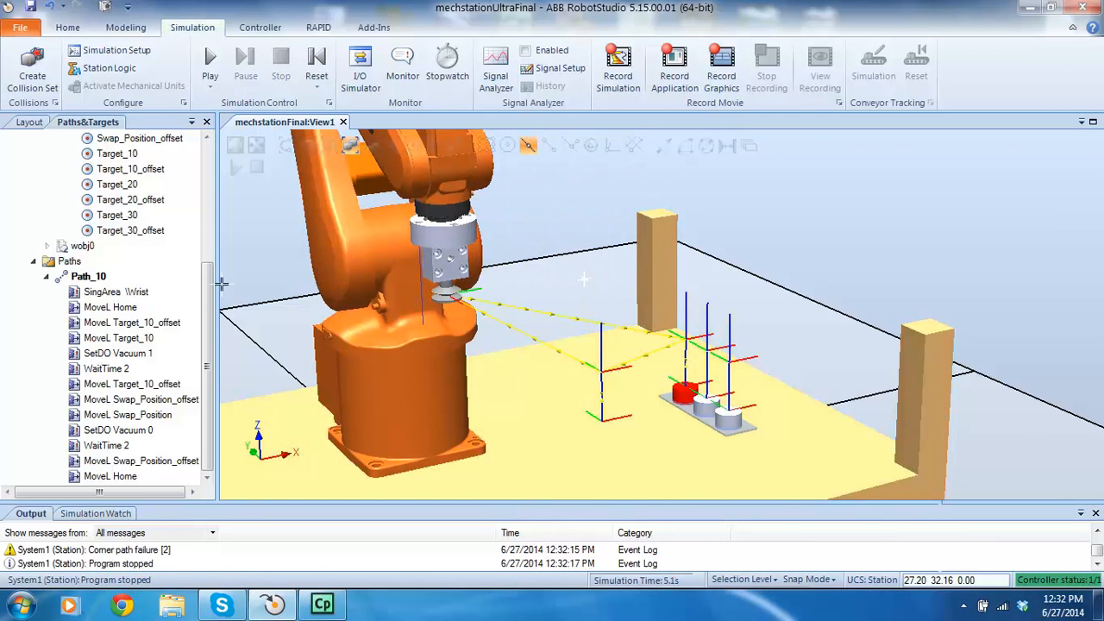
scroll(568, 324, "down", 3)
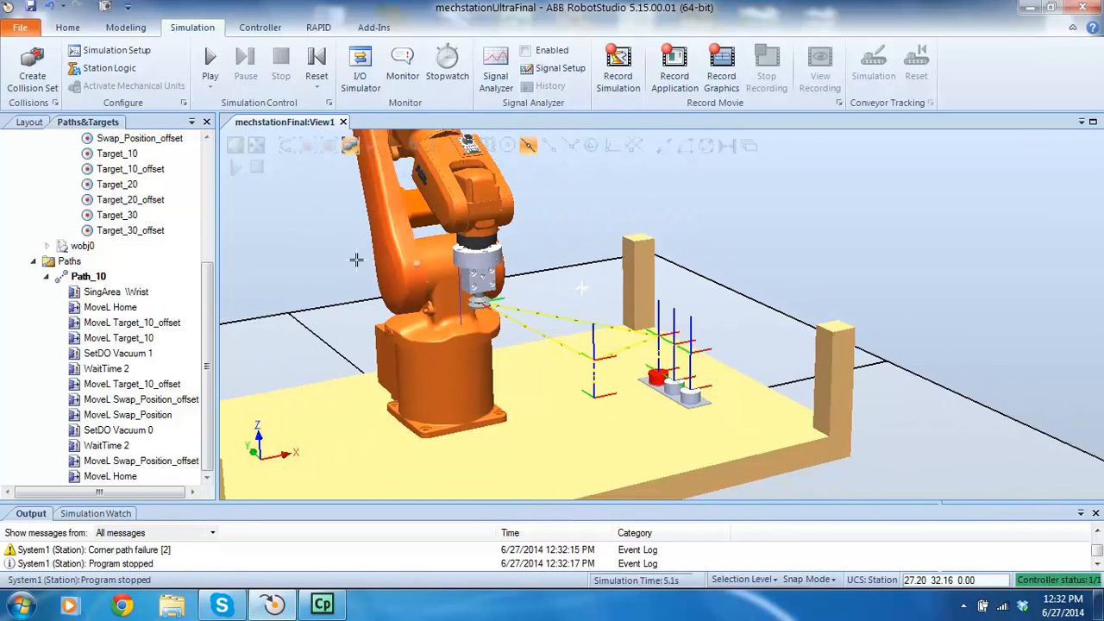
left_click_drag(207, 303, 224, 172)
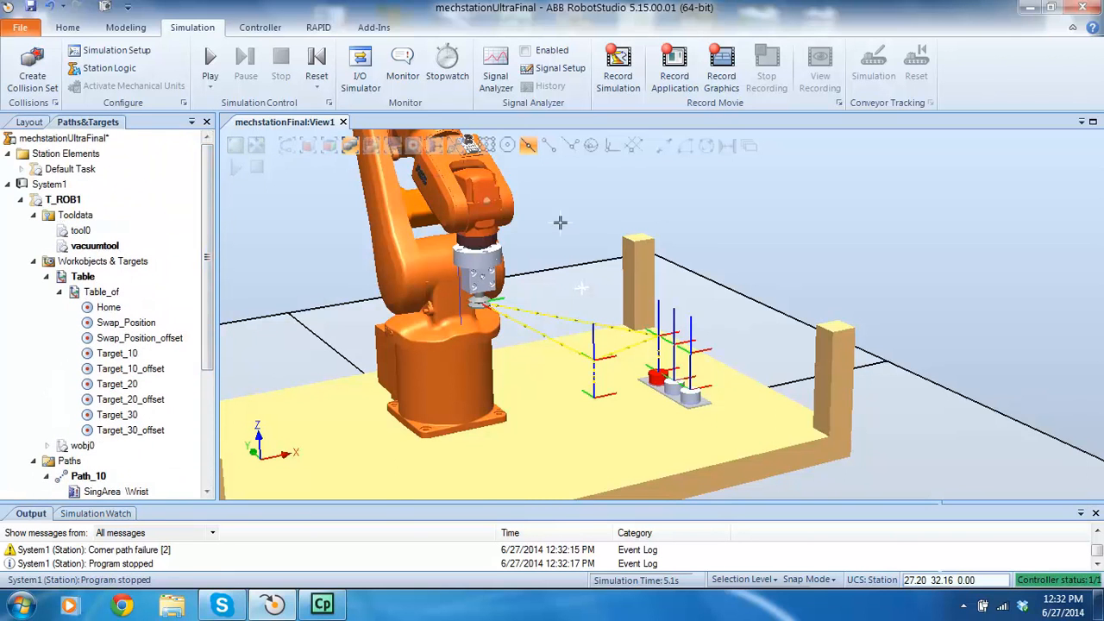
scroll(577, 339, "up", 1)
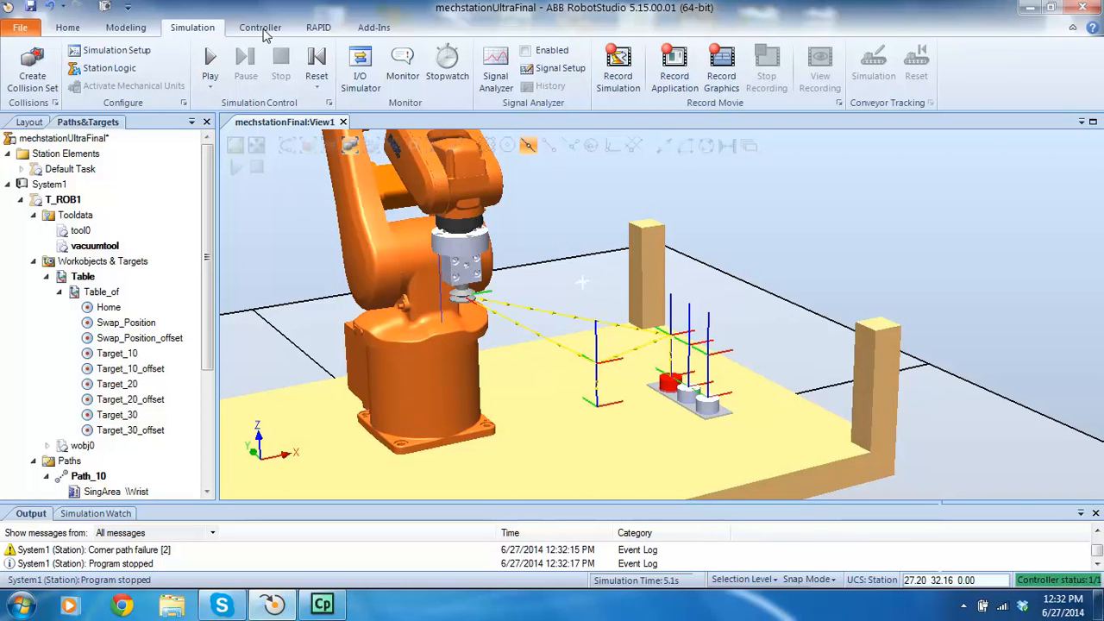
left_click(618, 72)
scroll(582, 282, "up", 3)
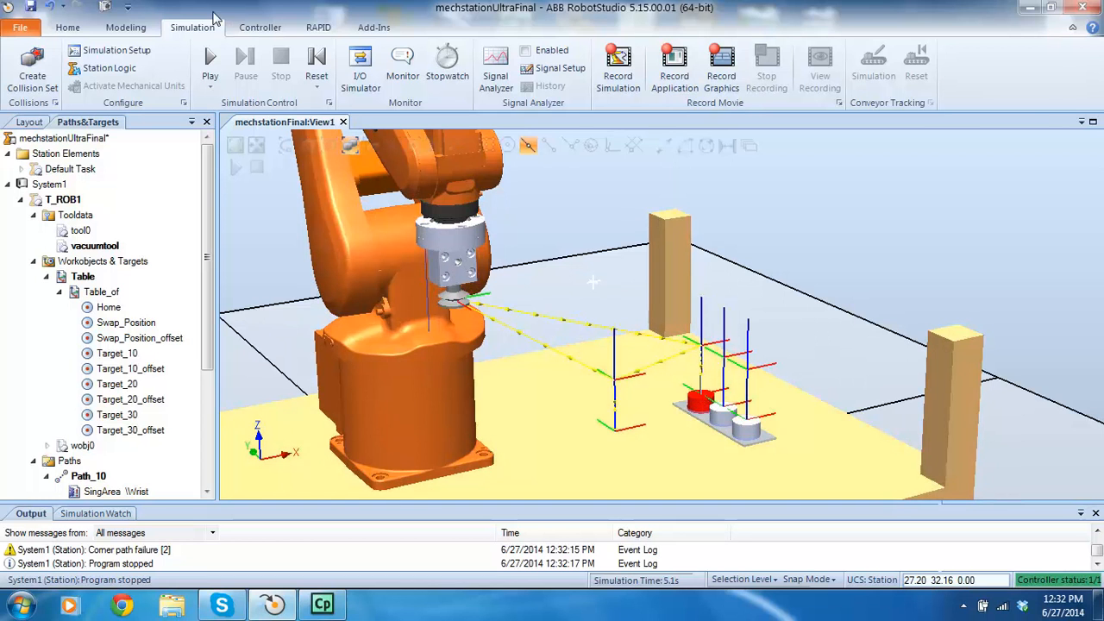
Open Module1 of the T_ROB1 task in the RAPID editor from System1's controller tree.
left_click(257, 27)
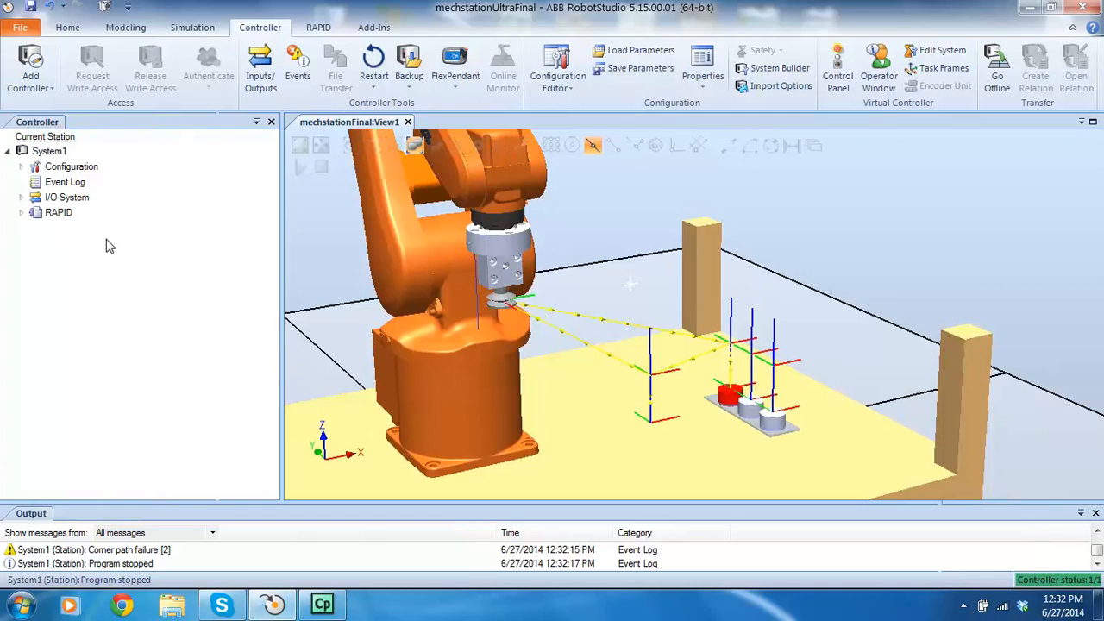
left_click(22, 213)
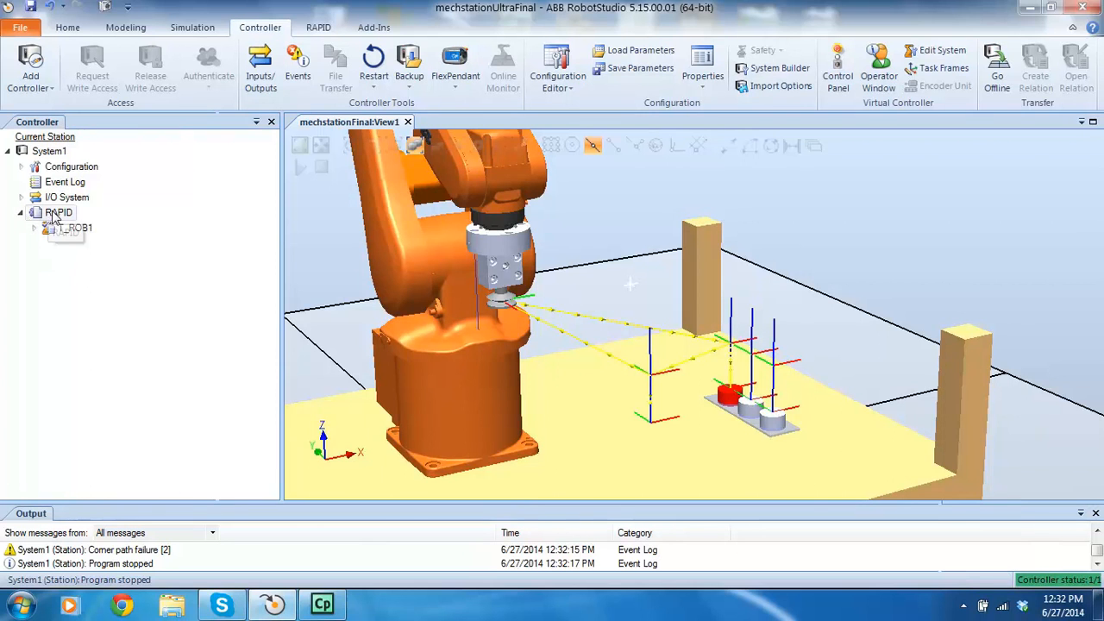
left_click(34, 228)
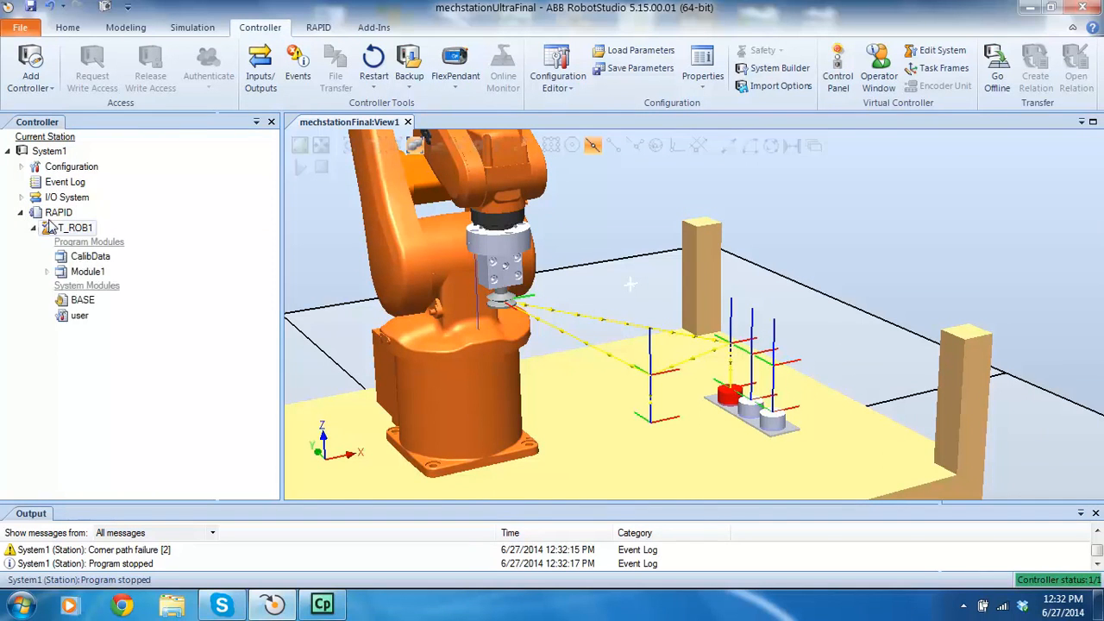
left_click(76, 228)
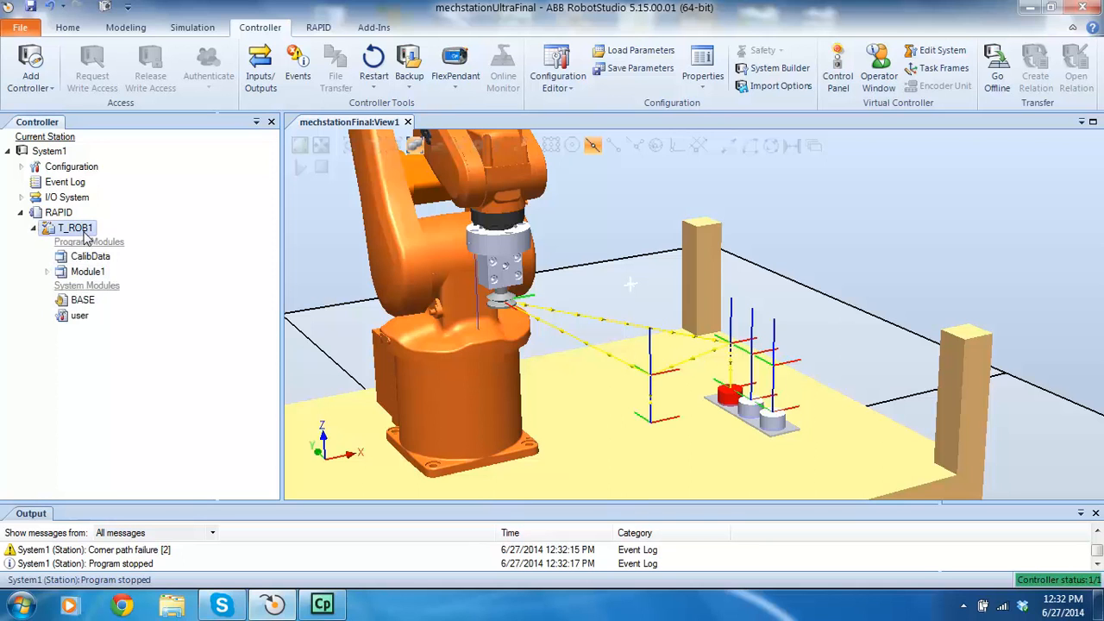
left_click(82, 273)
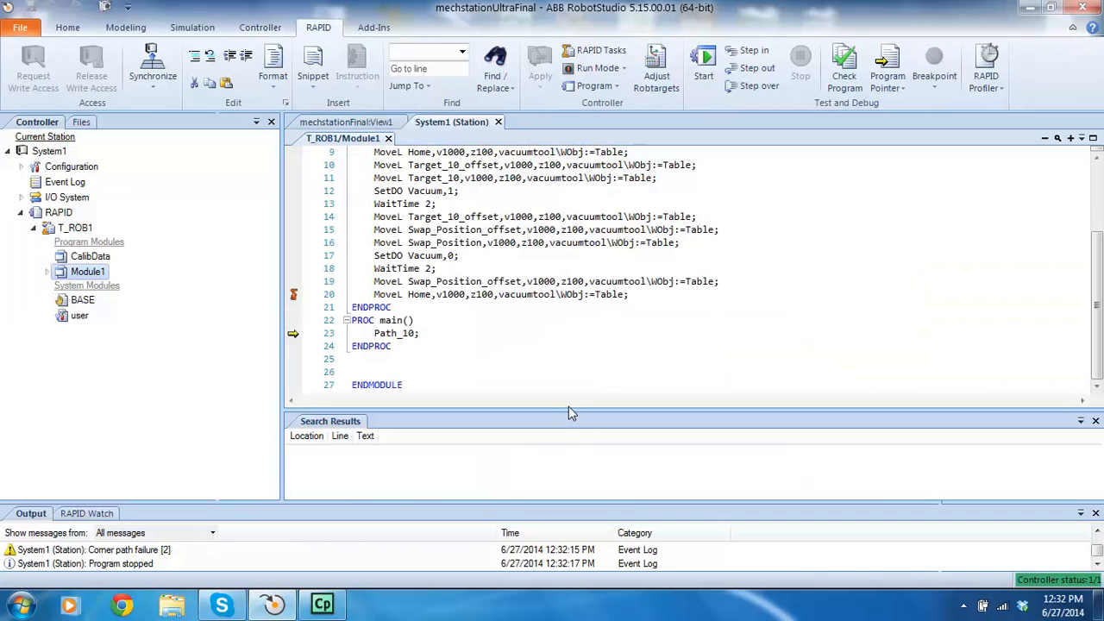
Enlarge the RAPID code area by closing the search results and shrinking the output area, showing the module from its first line.
left_click_drag(568, 411, 594, 457)
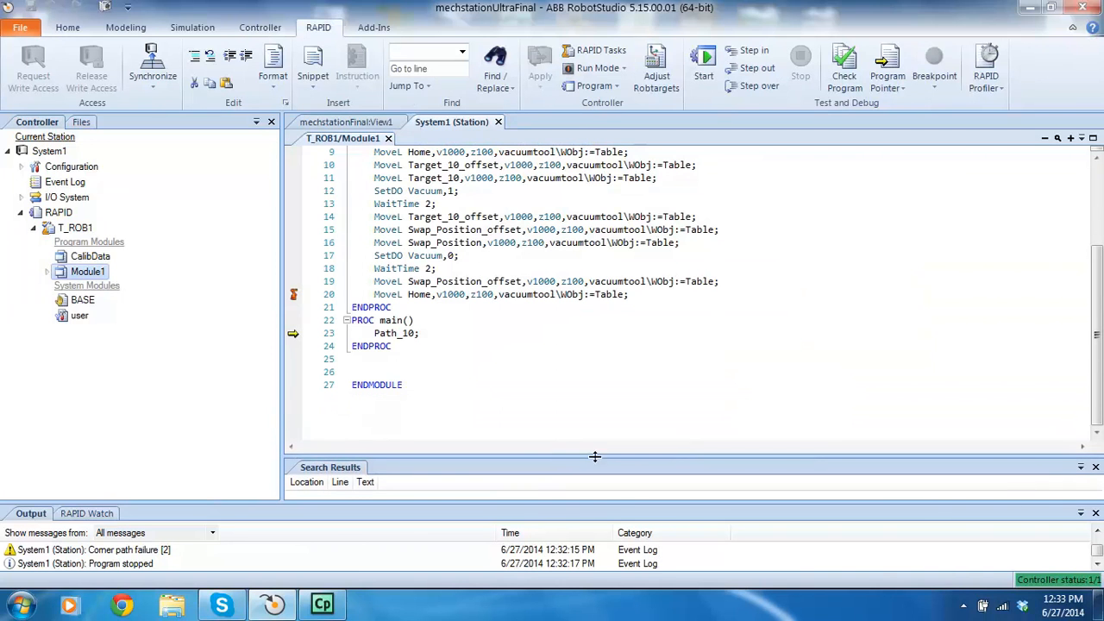
left_click(1095, 467)
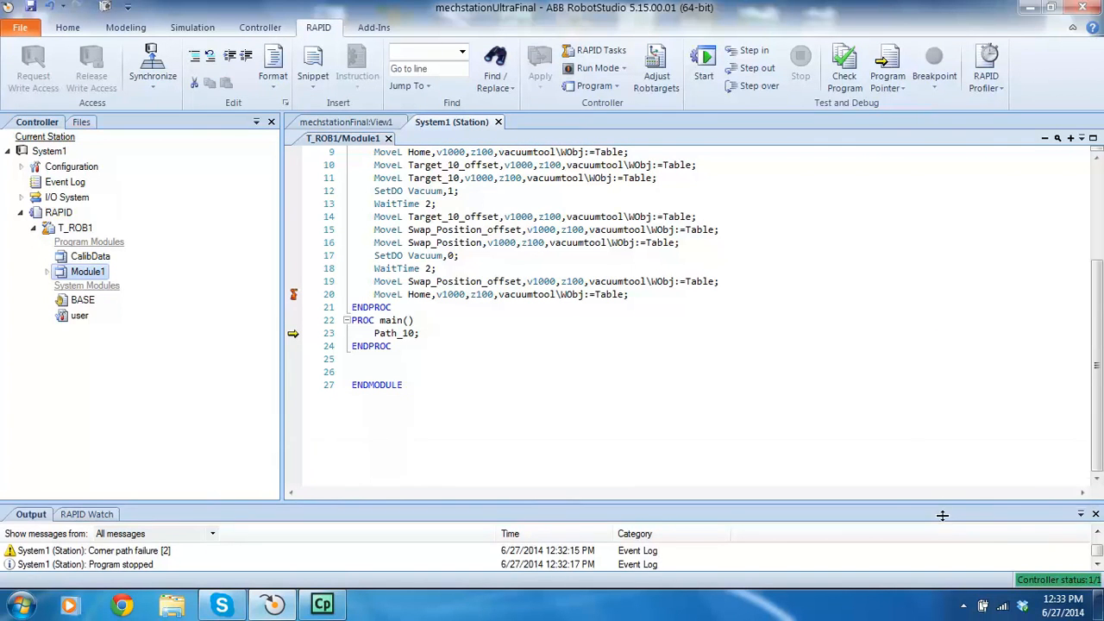
left_click_drag(943, 515, 943, 523)
left_click_drag(1098, 393, 1101, 232)
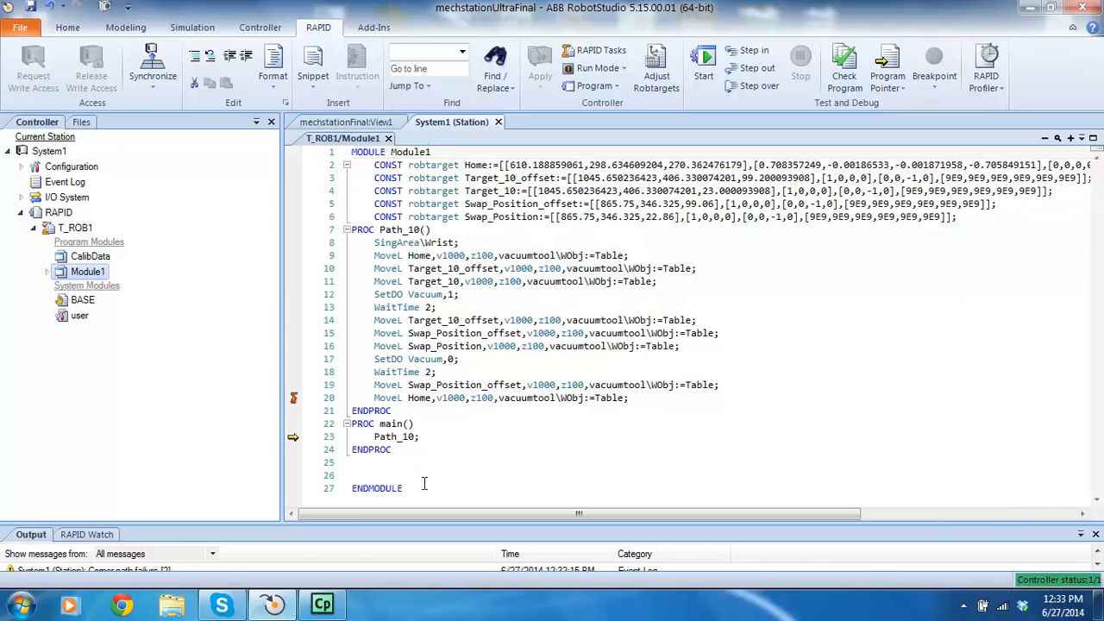
Insert two blank lines between the ENDPROC of Path_10 and PROC main() in Module1.
left_click(394, 412)
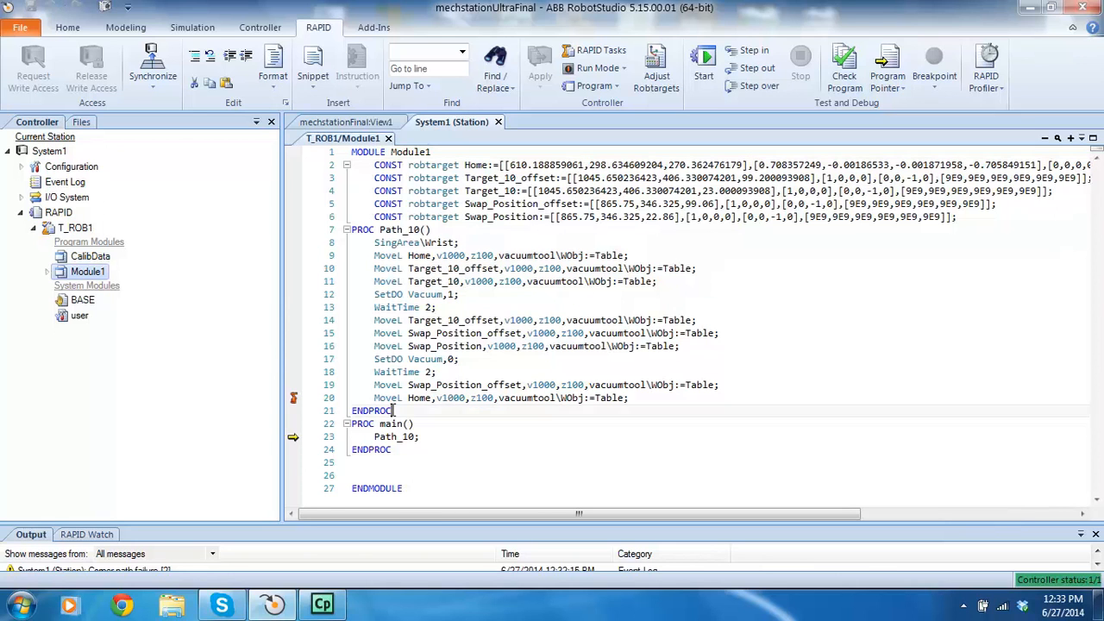
key("Return")
key("Return")
left_click(414, 475)
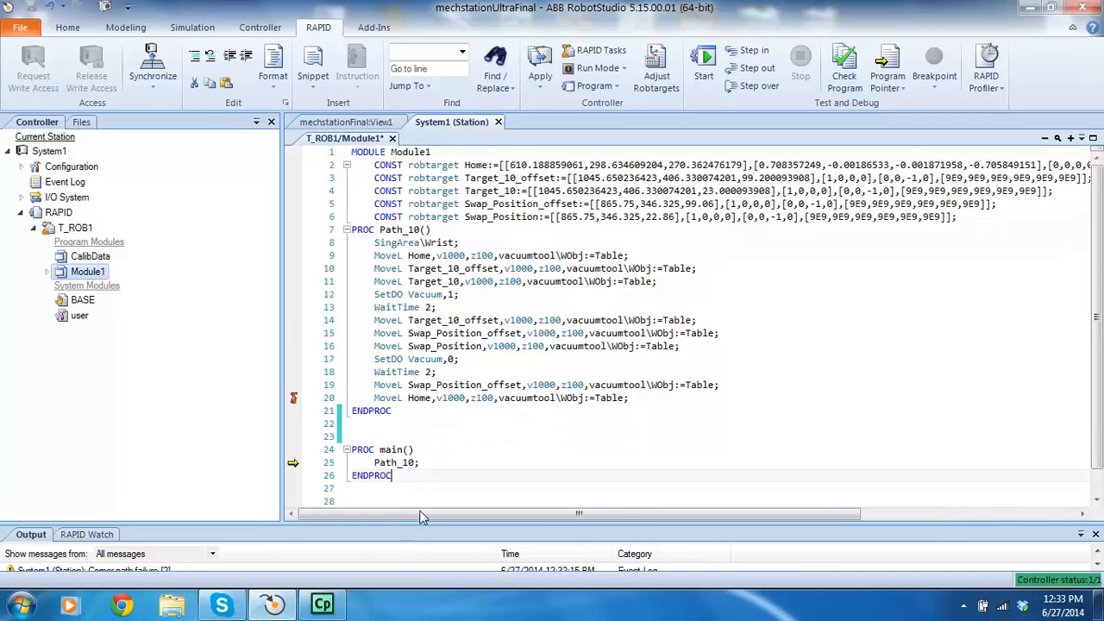
scroll(401, 446, "down", 1)
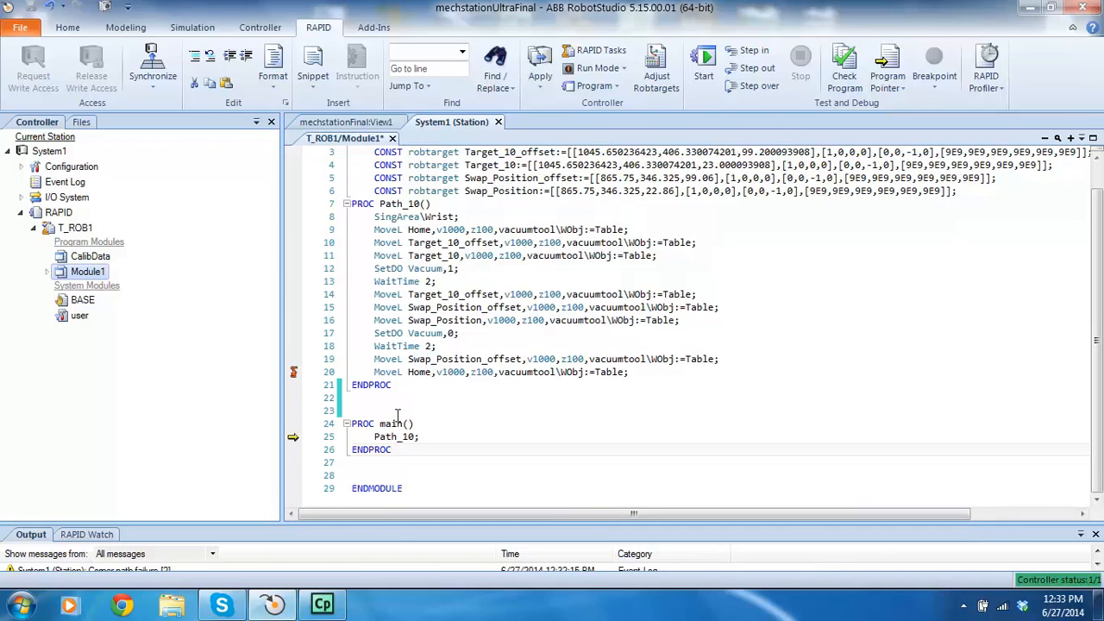
scroll(354, 259, "up", 1)
scroll(695, 332, "down", 1)
Examine the Path_10 call in the main procedure and the SingArea\Wrist and SetDO Vacuum,1 instructions inside Path_10.
left_click(410, 424)
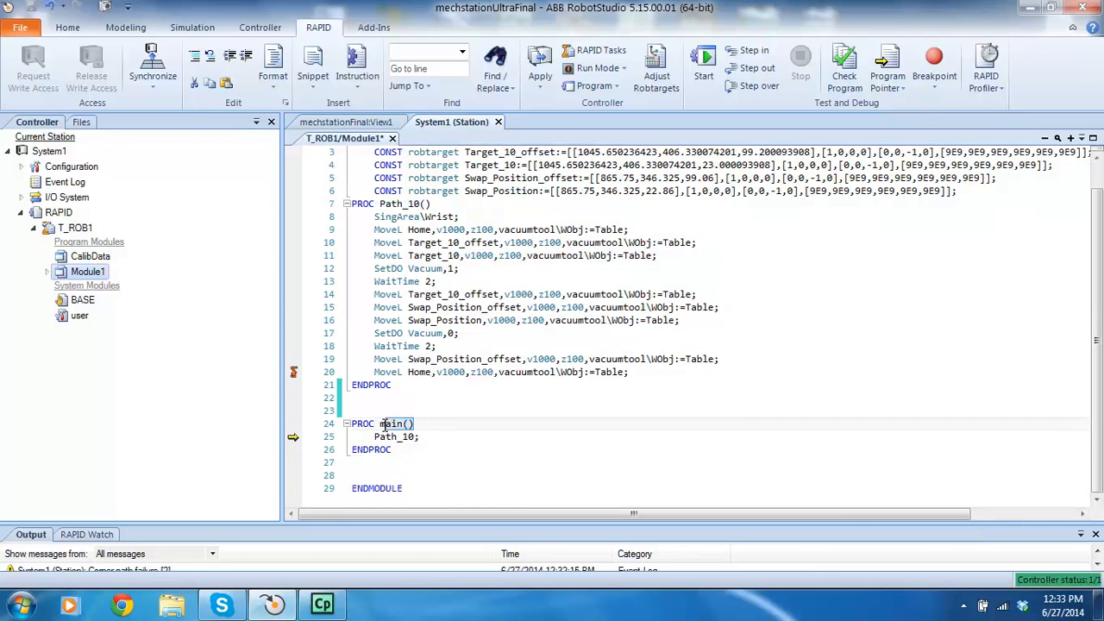
left_click_drag(384, 423, 381, 424)
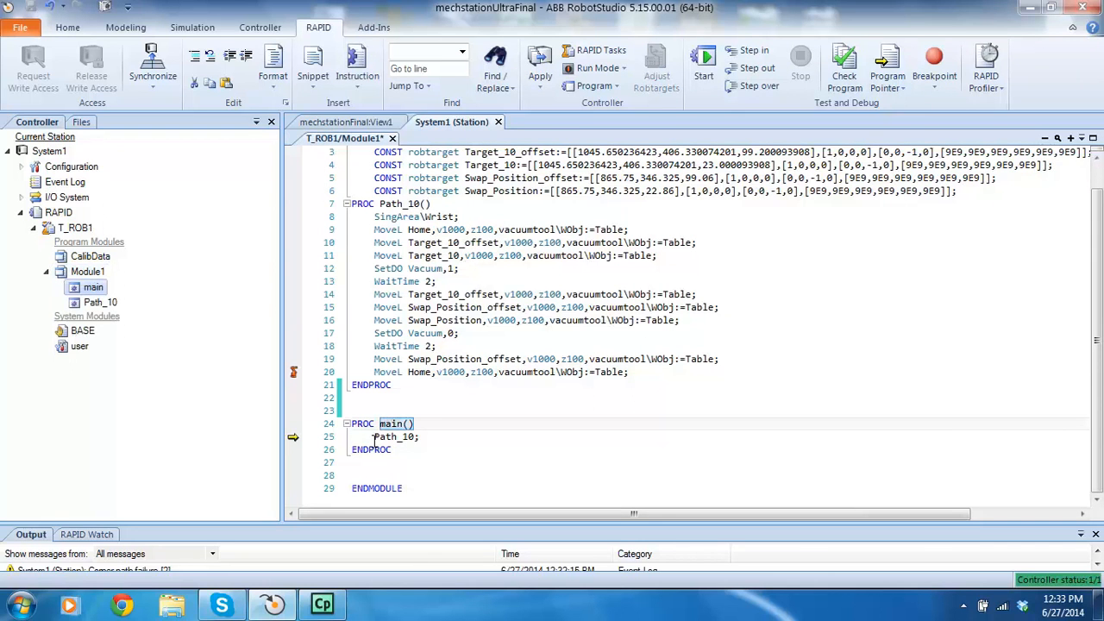
left_click(373, 437)
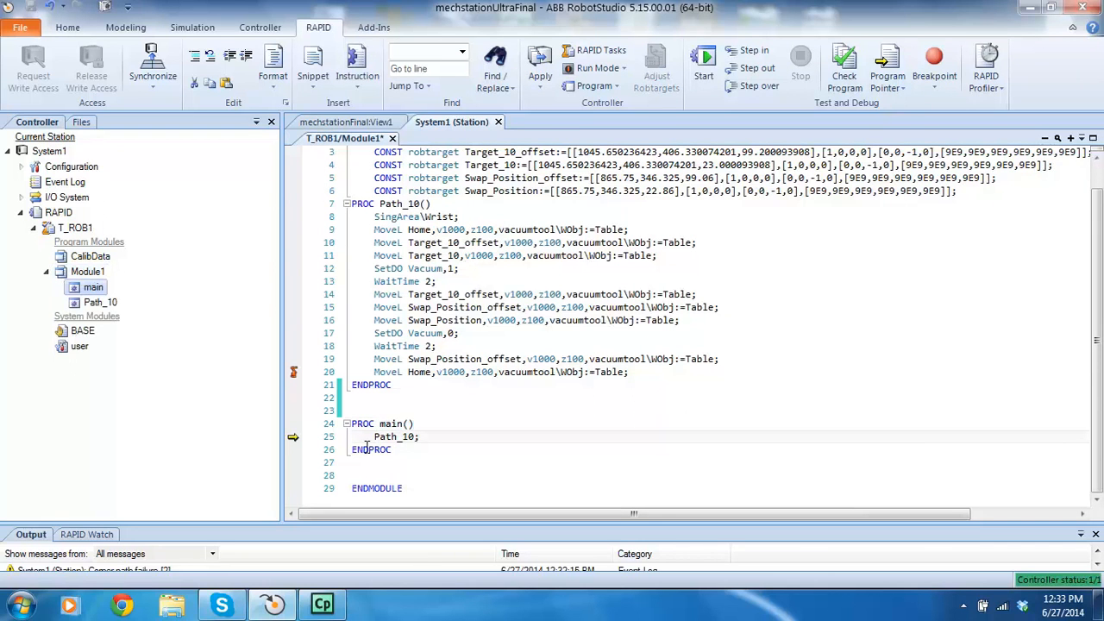
left_click_drag(416, 436, 372, 436)
left_click(414, 447)
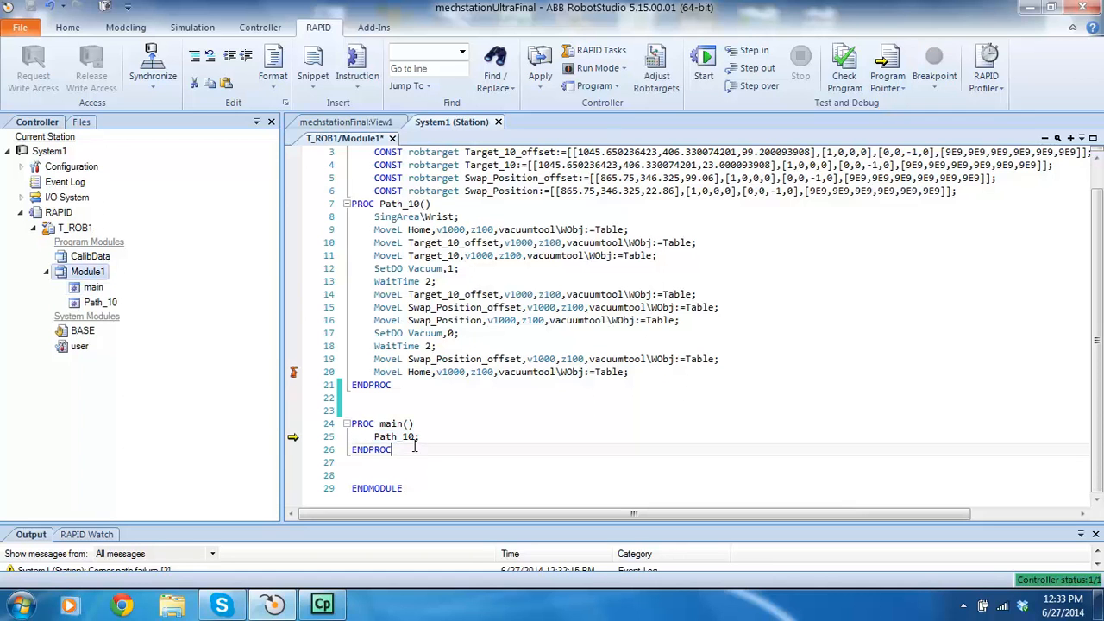
left_click_drag(375, 436, 415, 436)
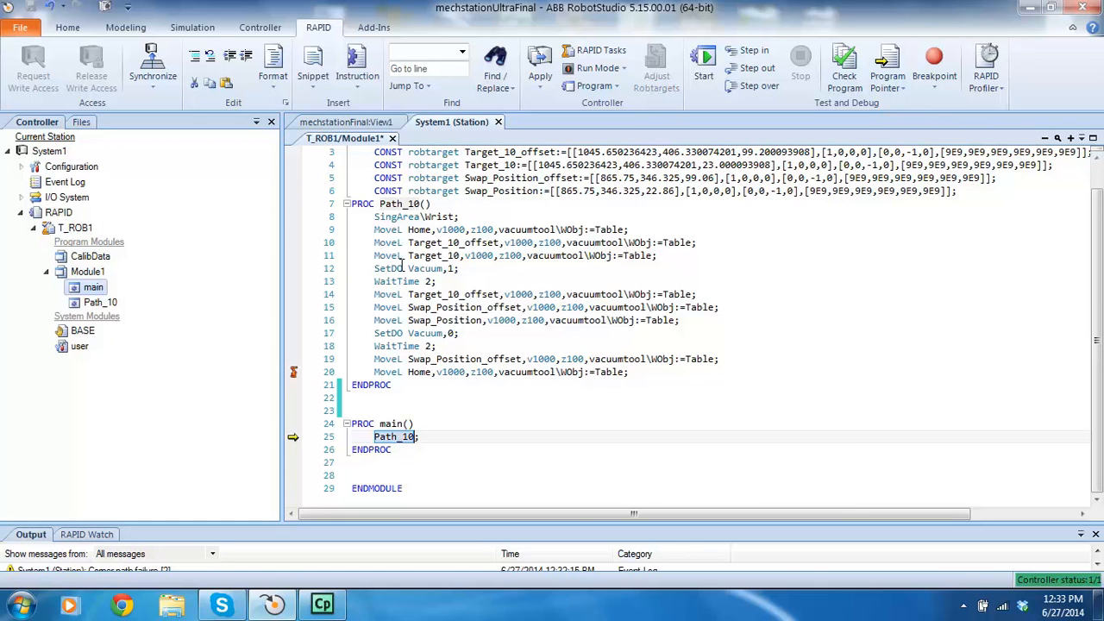
scroll(402, 267, "up", 1)
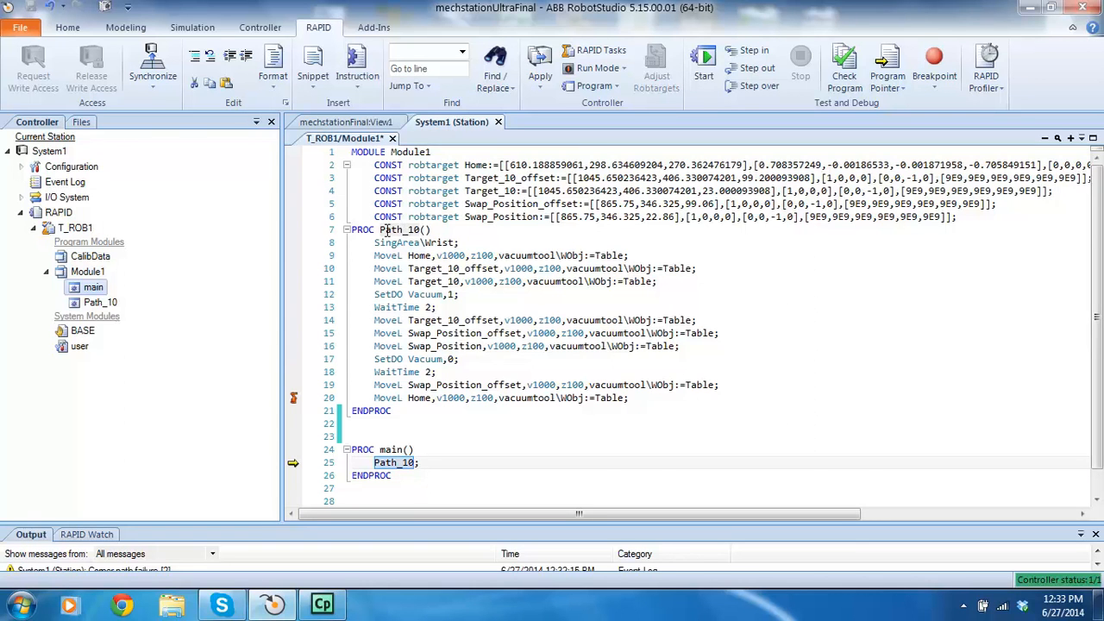
left_click(388, 246)
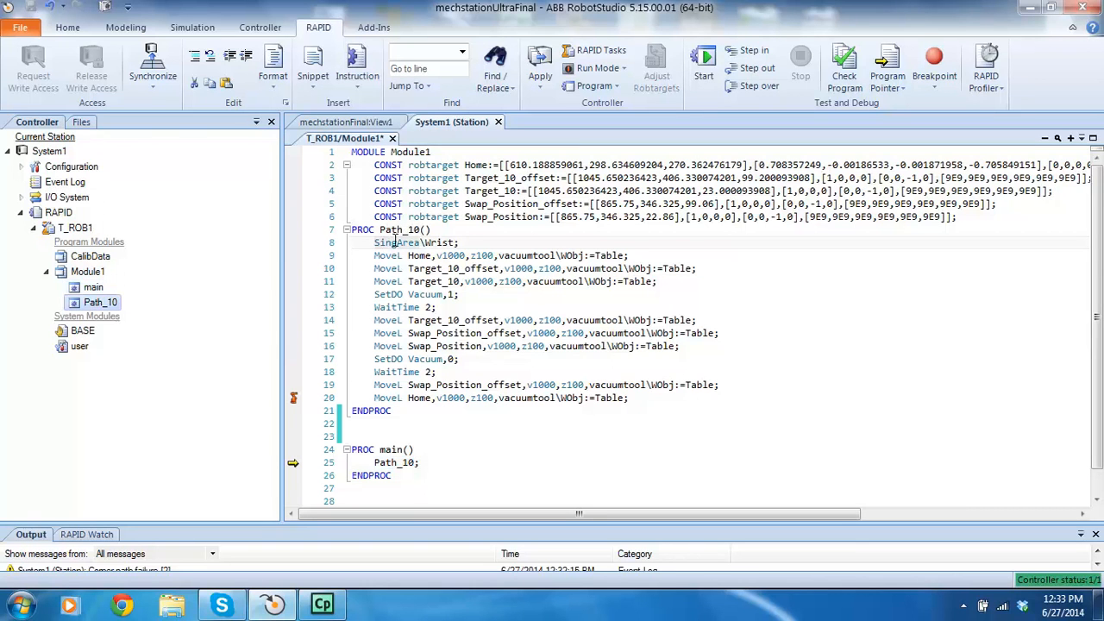
left_click_drag(460, 242, 379, 243)
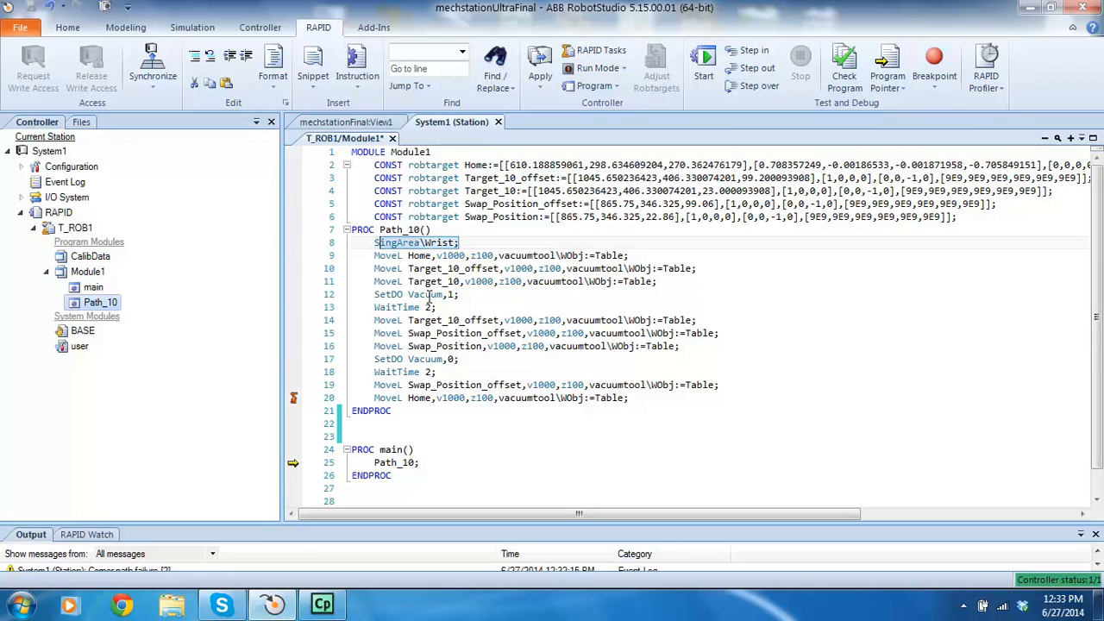
left_click_drag(461, 295, 375, 295)
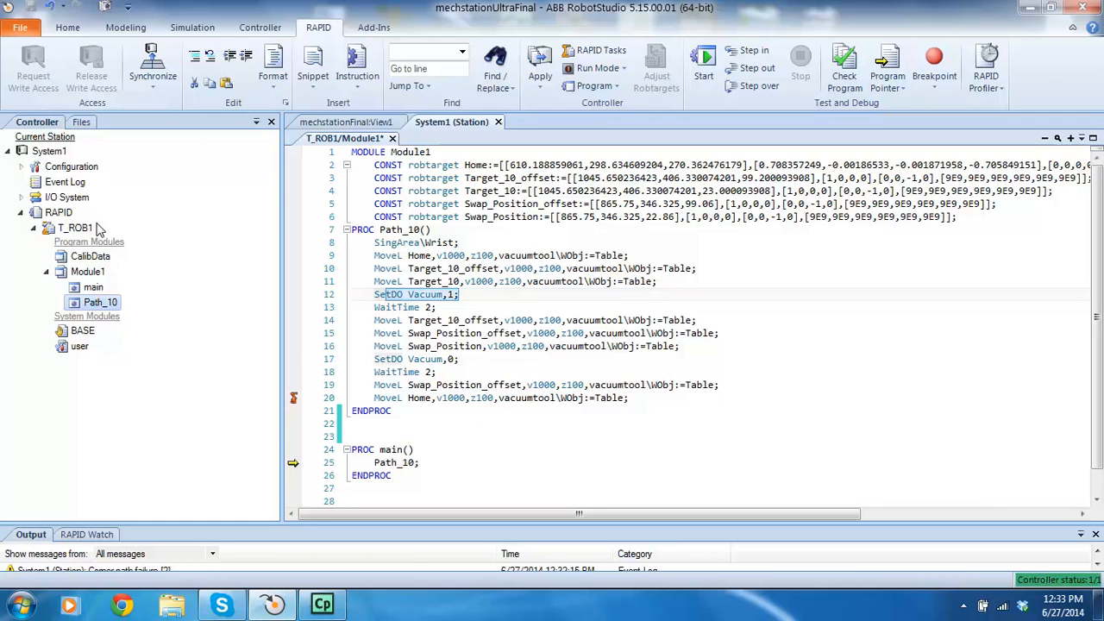
Compare the station's Path_10 instructions with the RAPID code, including Module1's robtarget constants and the first lines of Path_10.
left_click(67, 27)
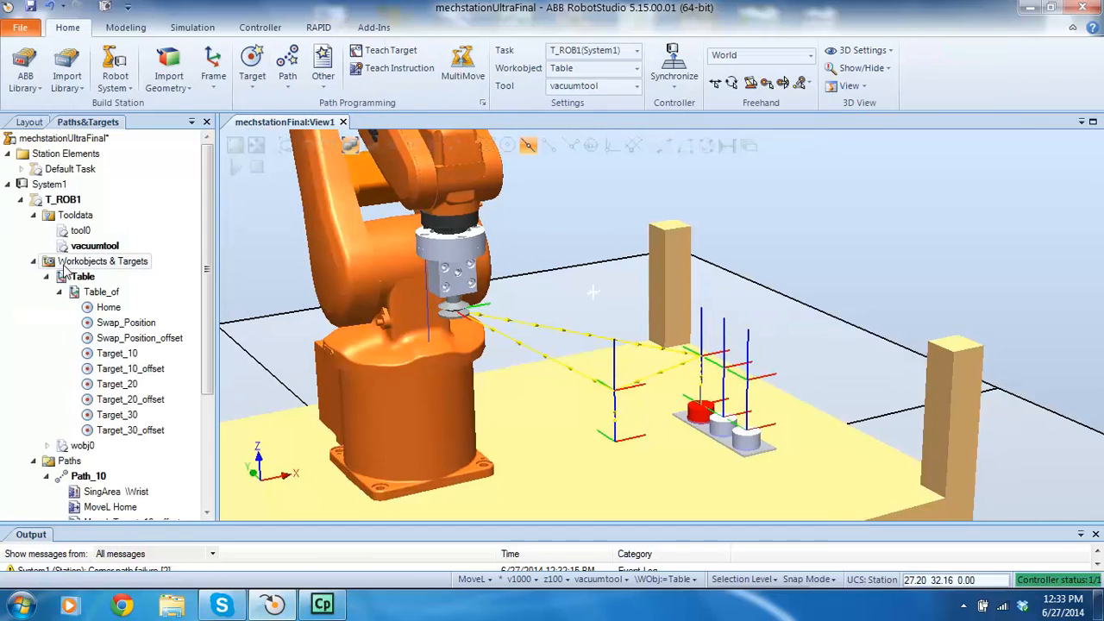
left_click_drag(209, 252, 179, 404)
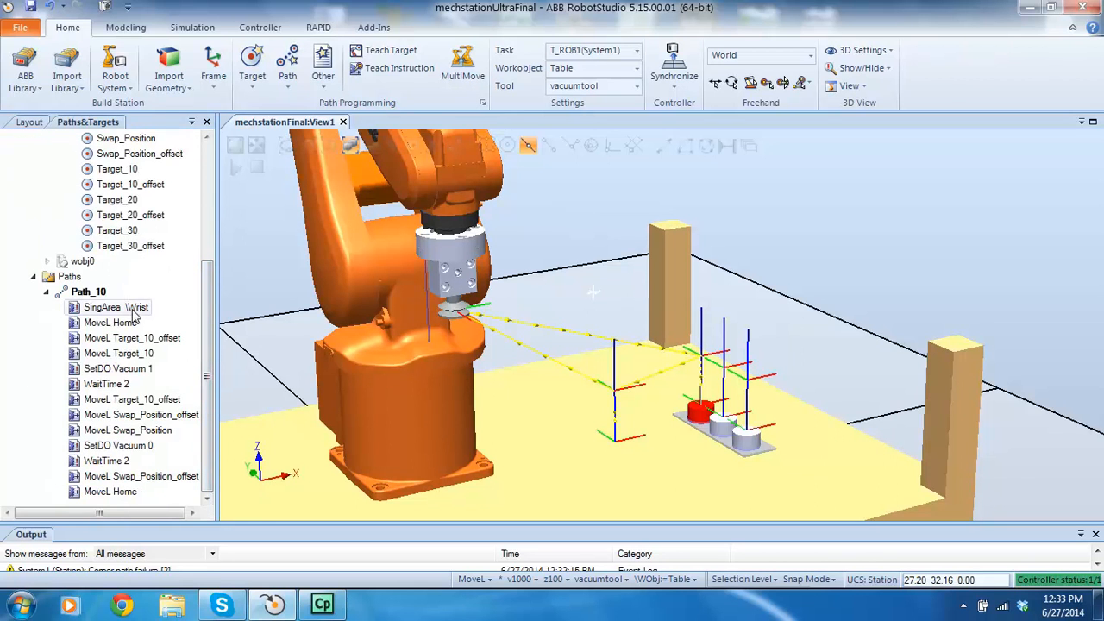
left_click(259, 27)
left_click(89, 272)
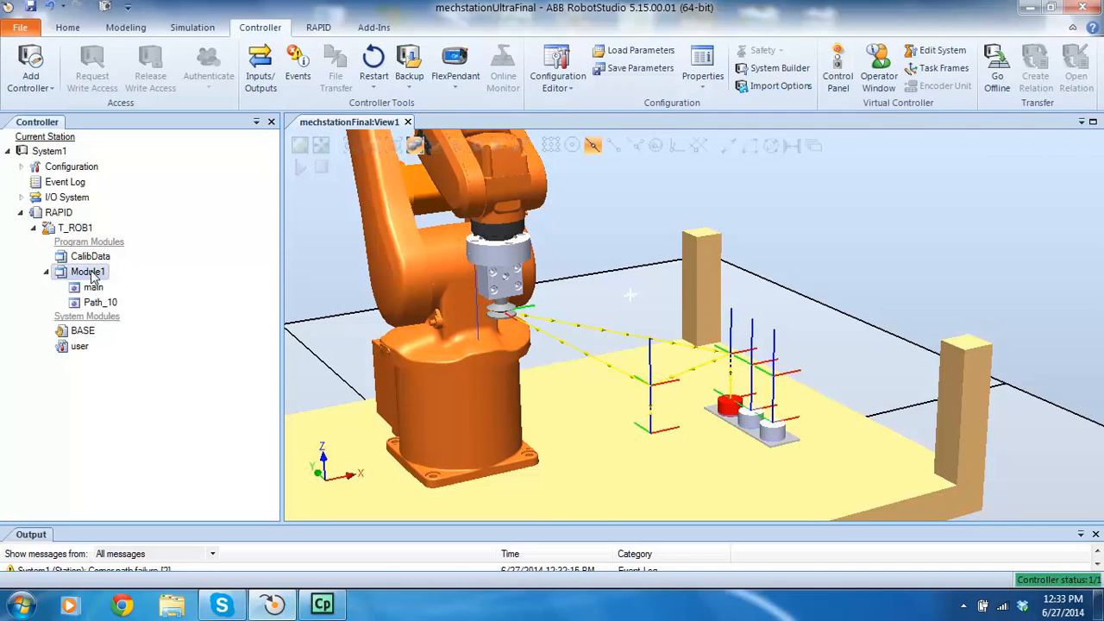
double_click(100, 302)
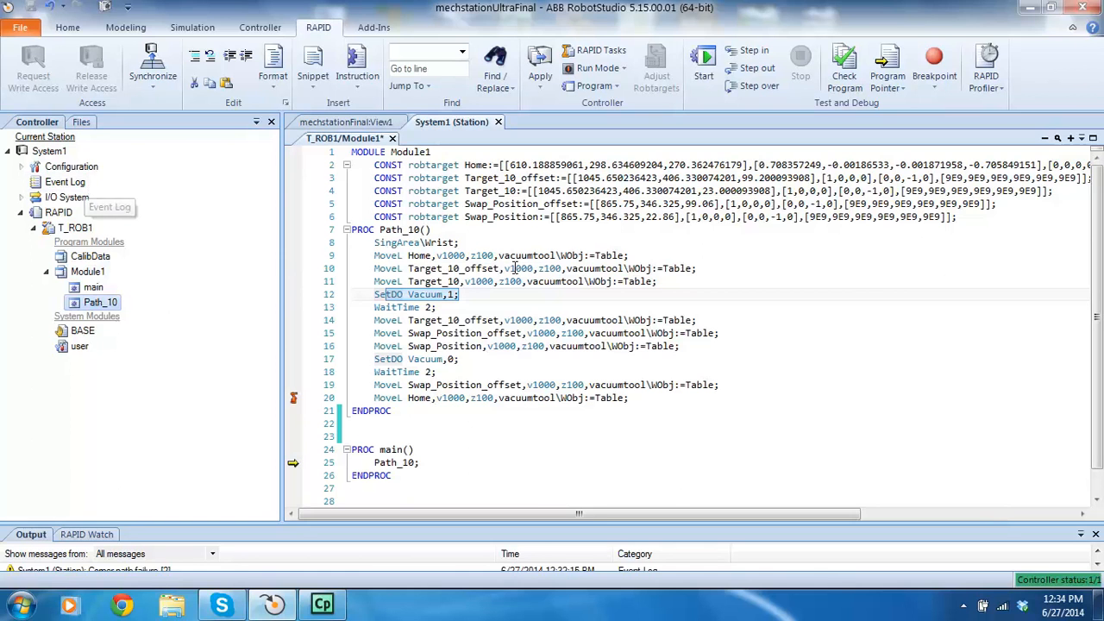
left_click_drag(447, 183, 983, 220)
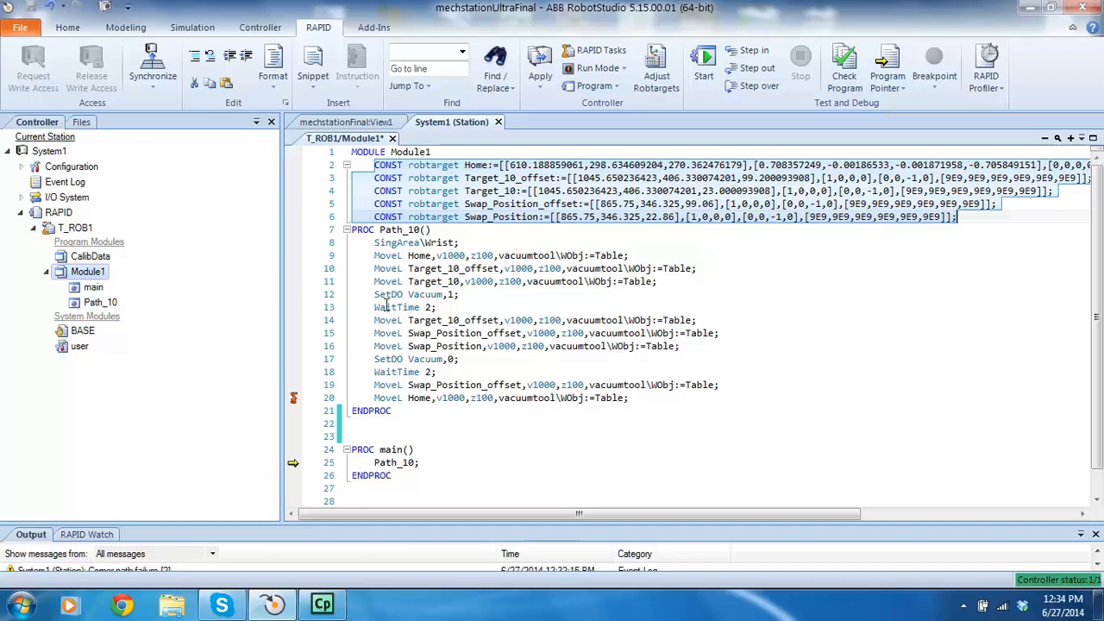
left_click(373, 247)
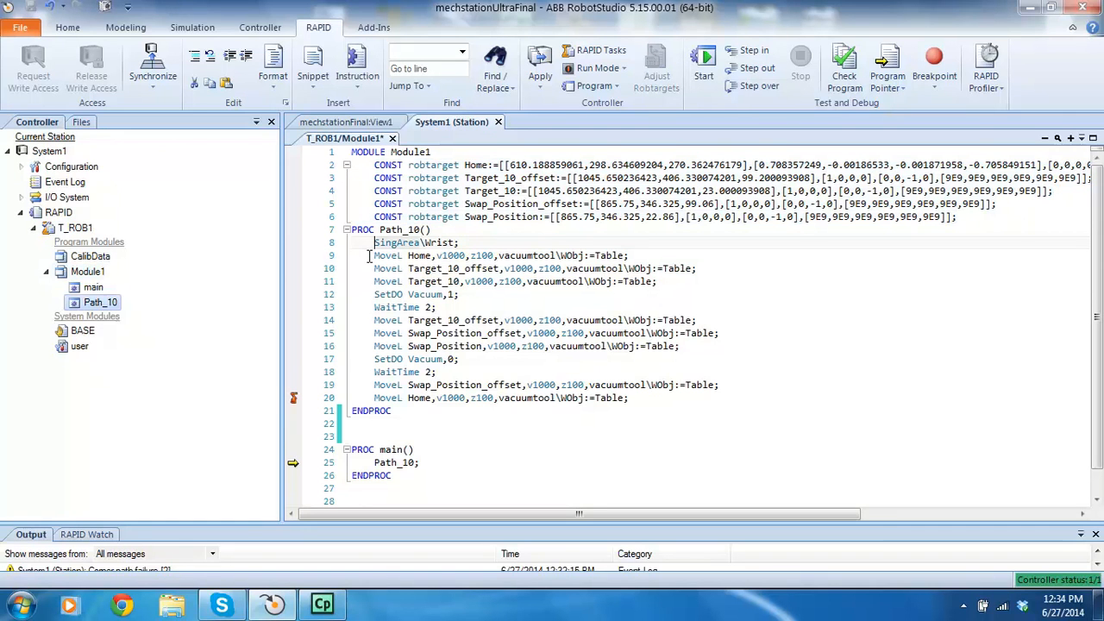
left_click(375, 255)
left_click(460, 242)
left_click(375, 268)
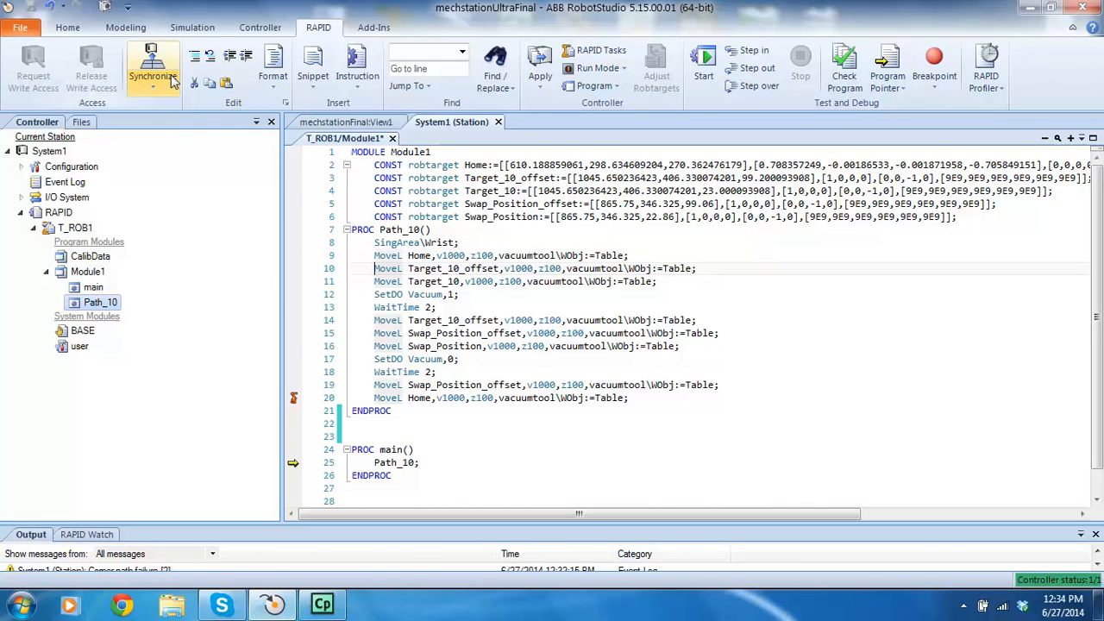
left_click(125, 28)
left_click(191, 28)
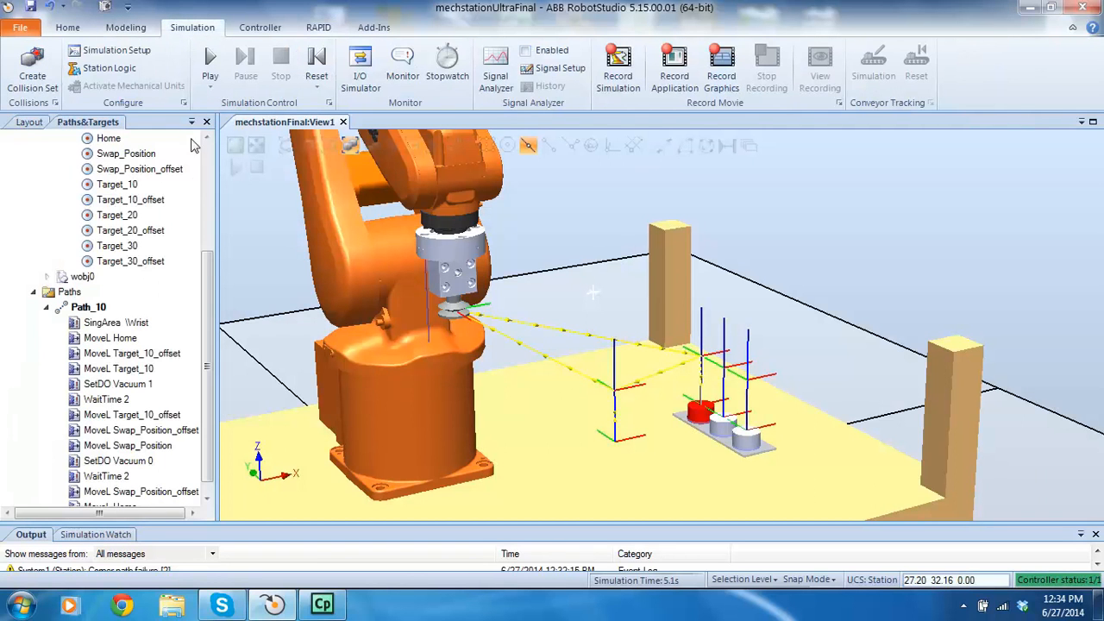
left_click(210, 207)
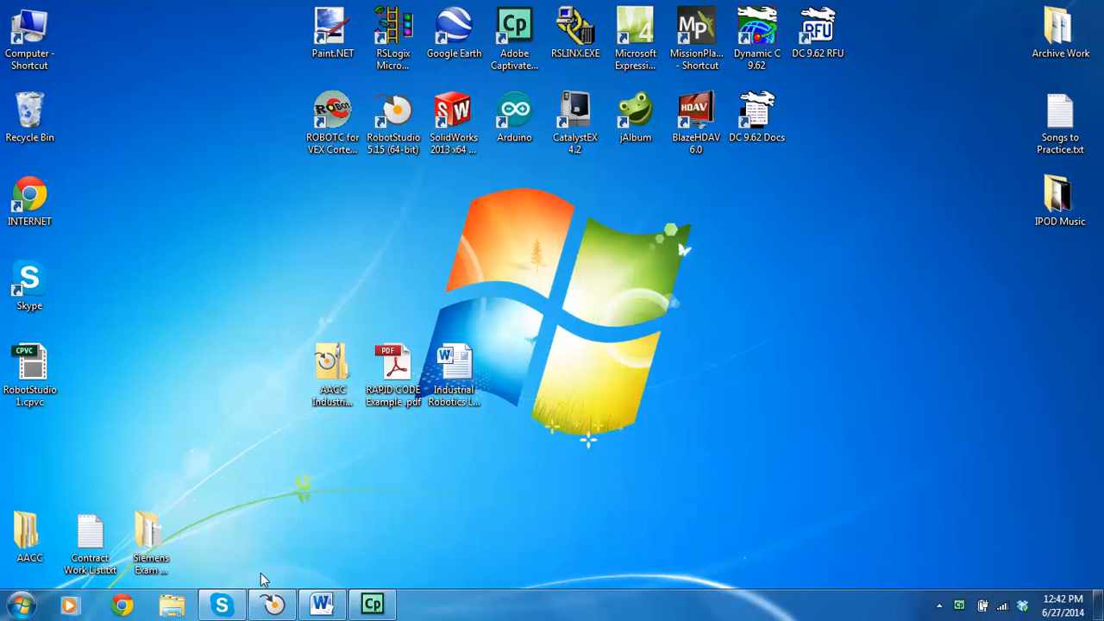
Switch back to RobotStudio and bring up System1's controller tree with the RAPID modules of T_ROB1.
left_click(273, 606)
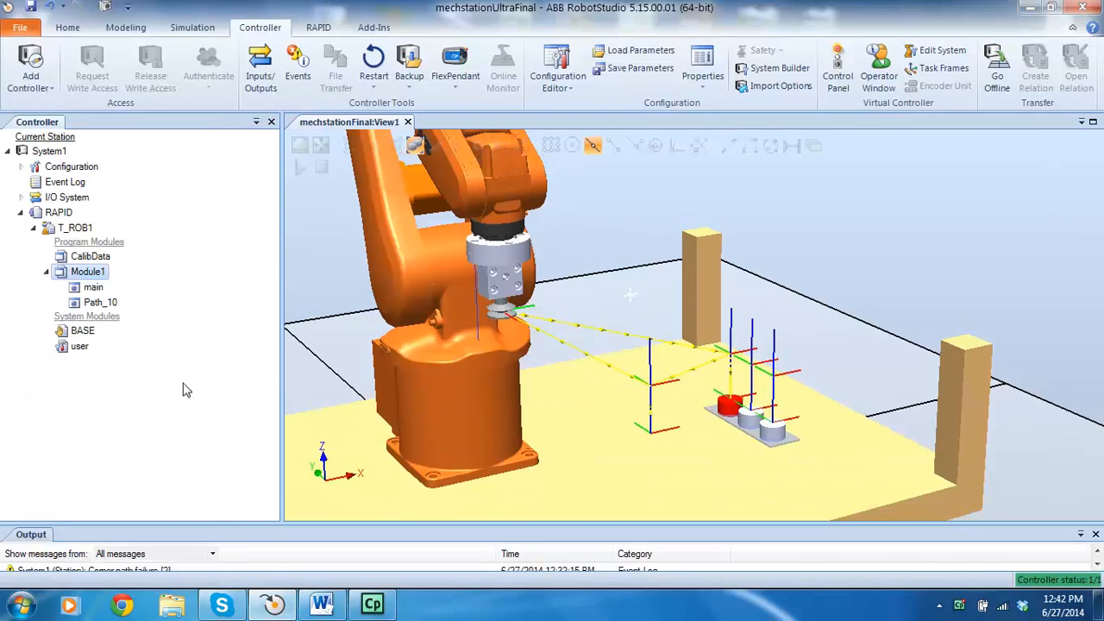
left_click(56, 32)
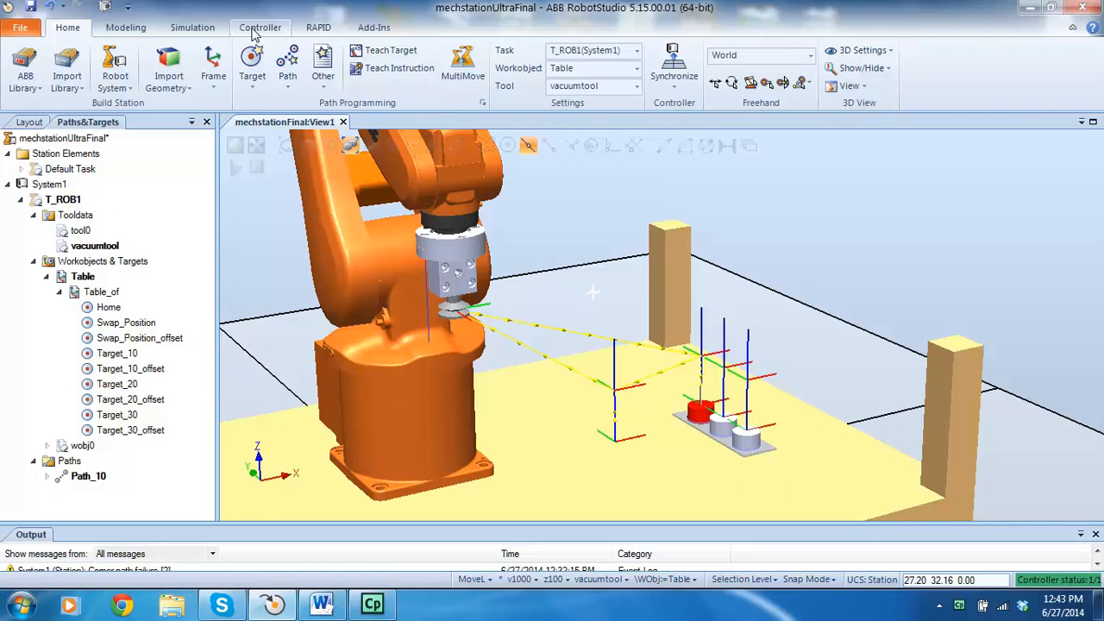
left_click(258, 28)
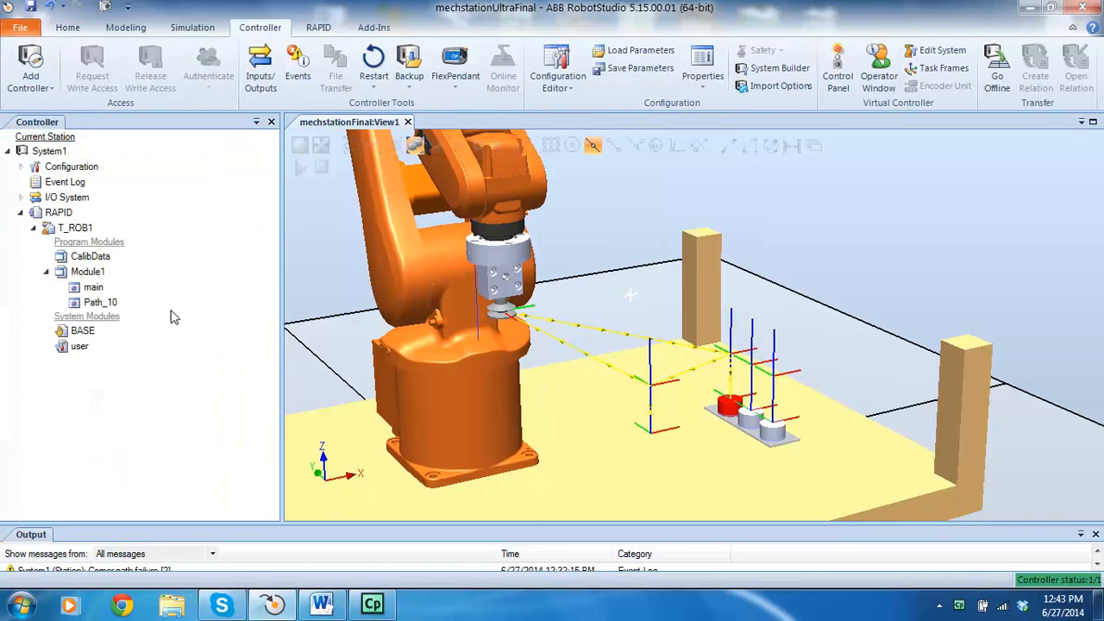
Save Module1 to the Desktop as a RAPID program module file named Example Path 1.
right_click(89, 274)
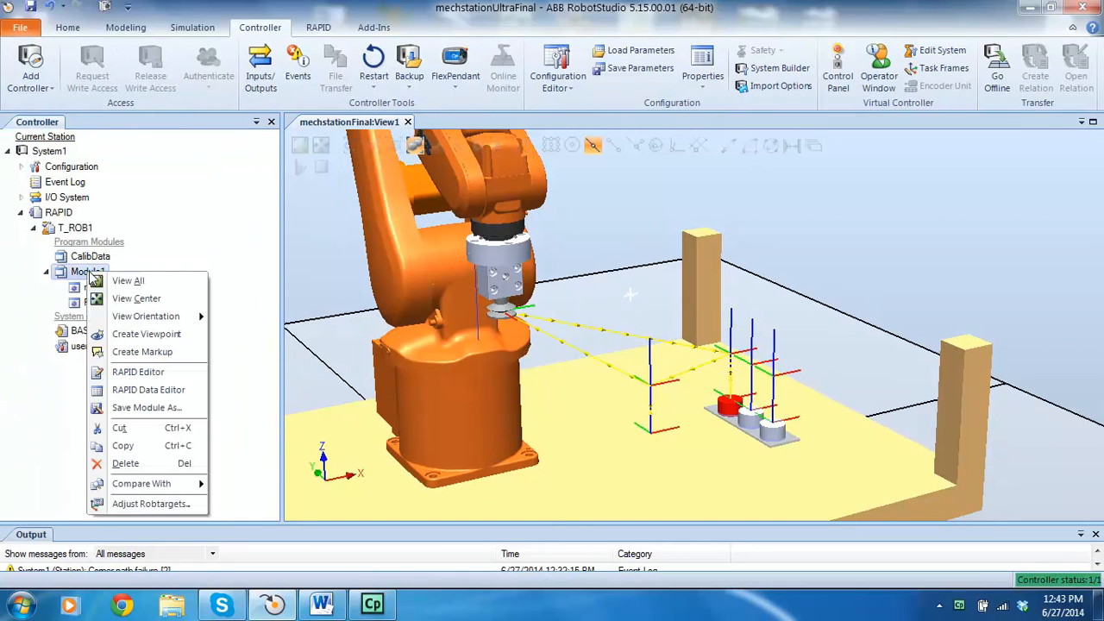
left_click(138, 408)
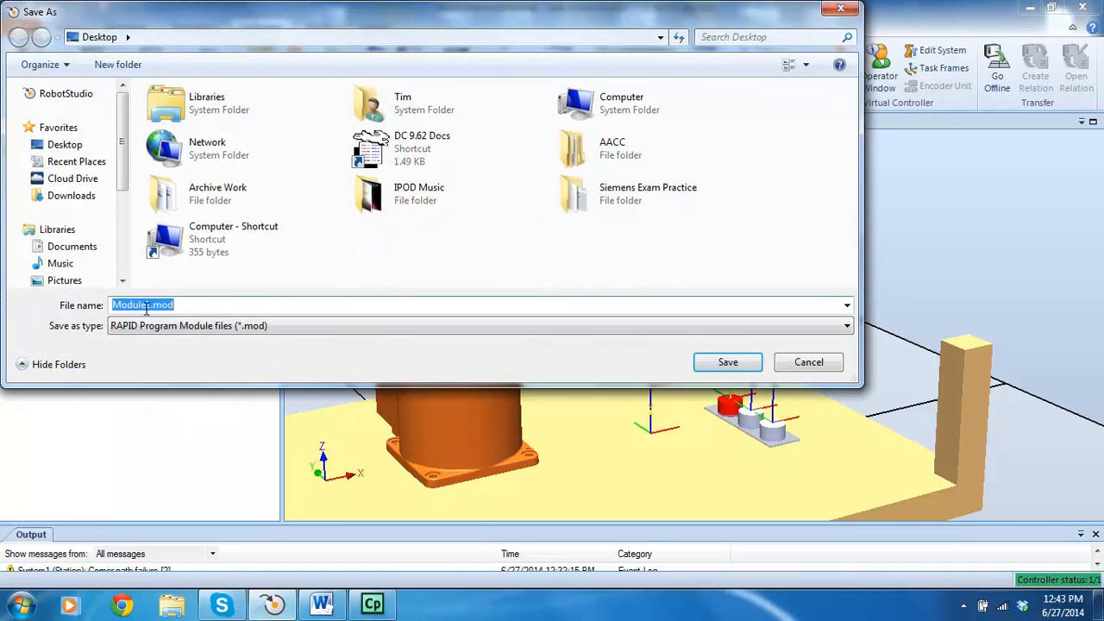
left_click(148, 305)
key("shift+Home")
type("Exampole")
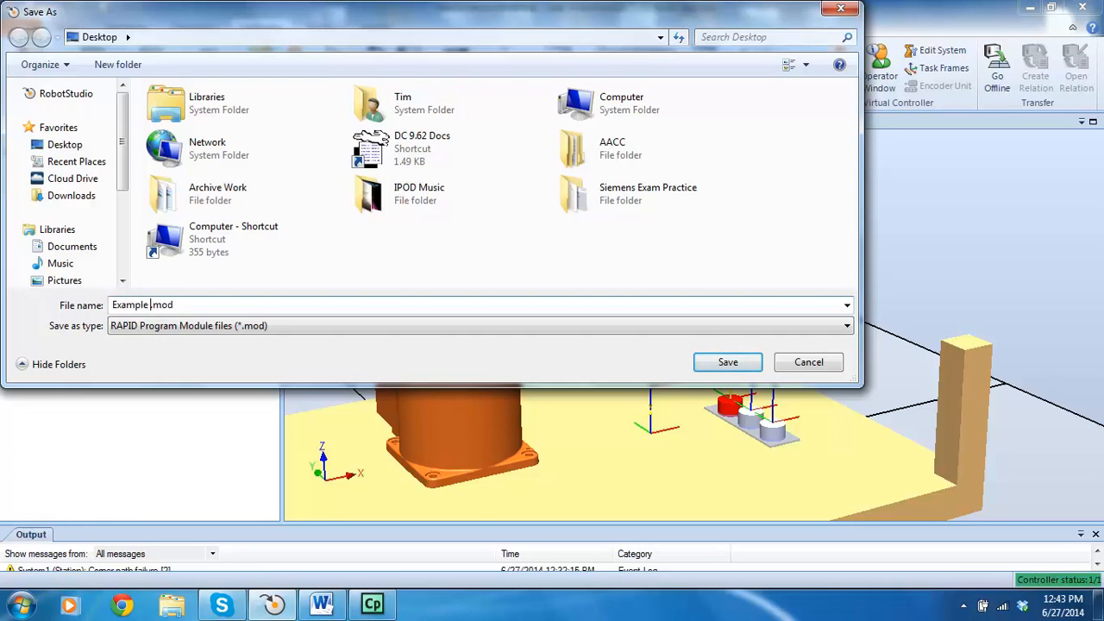
type(" Path 1")
key("Return")
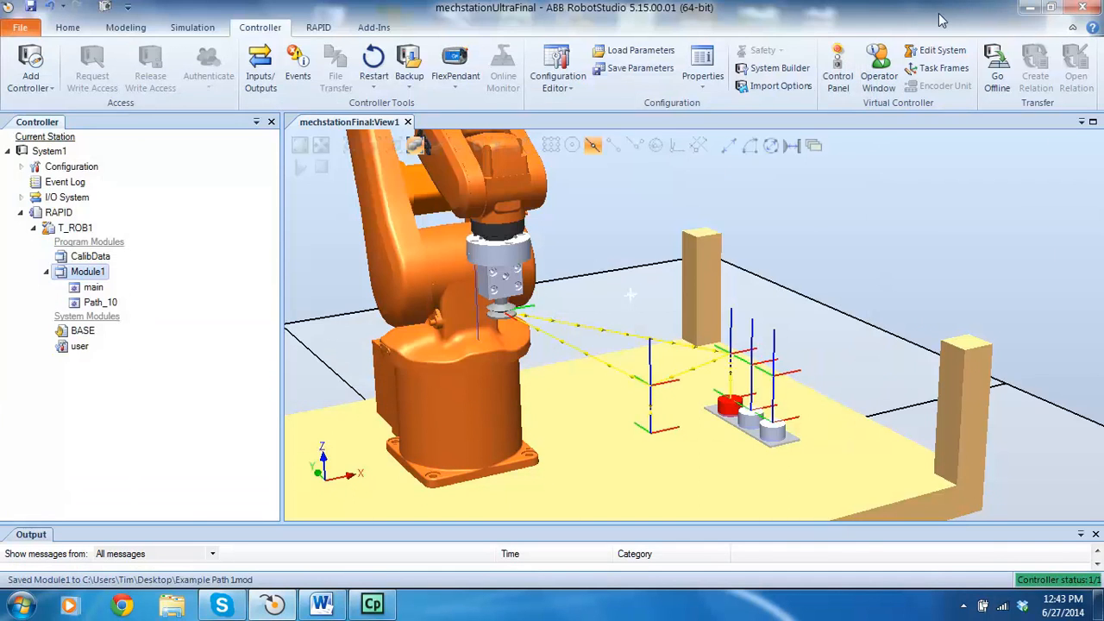
Move the saved Example Path 1 module file from the desktop to the Recycle Bin.
left_click(1029, 7)
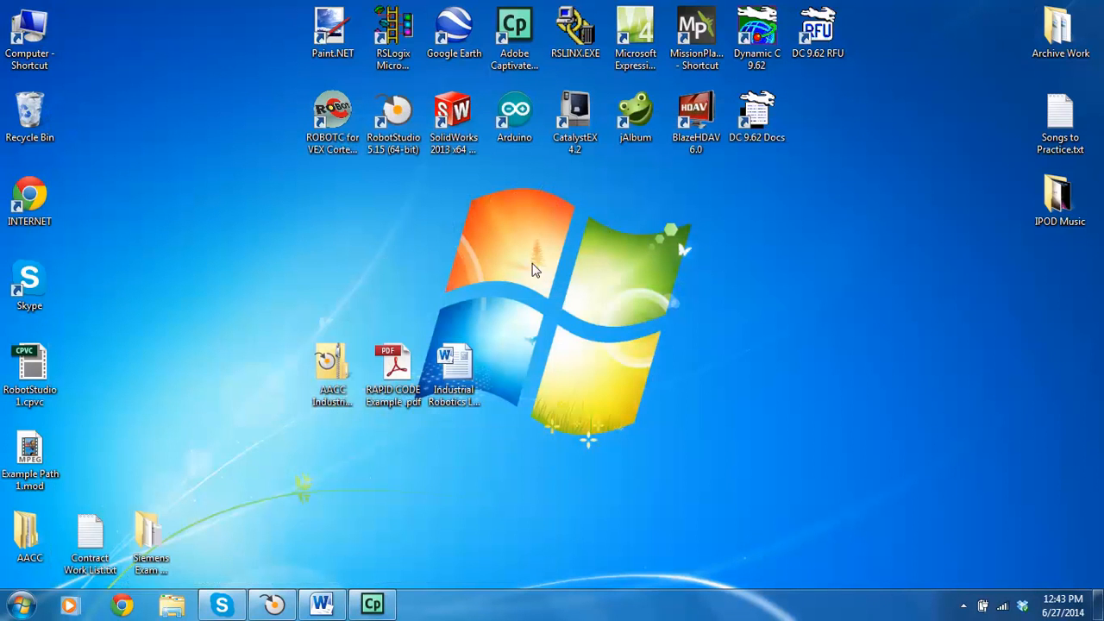
left_click_drag(30, 451, 796, 304)
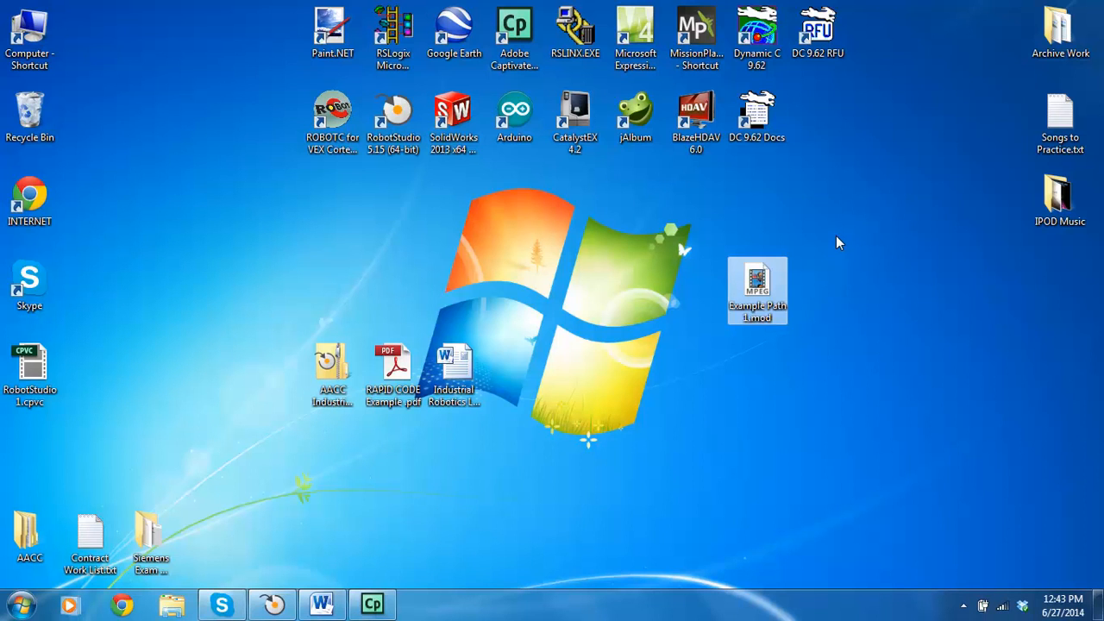
left_click_drag(722, 294, 36, 138)
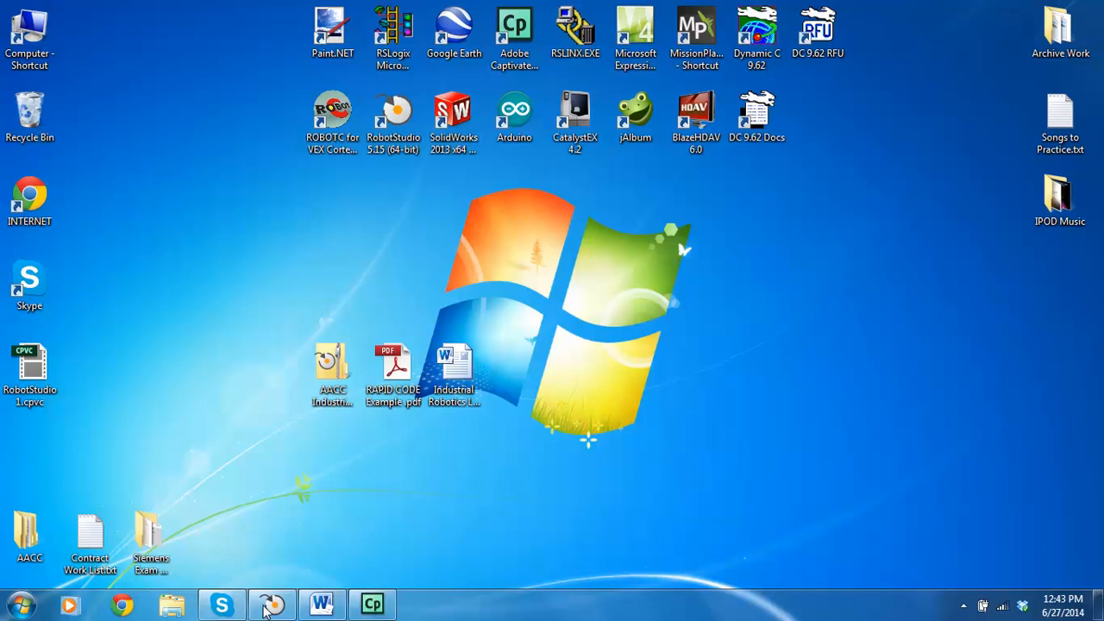
Switch back to RobotStudio and save the T_ROB1 program to the Desktop as Example Path 1.
left_click(269, 604)
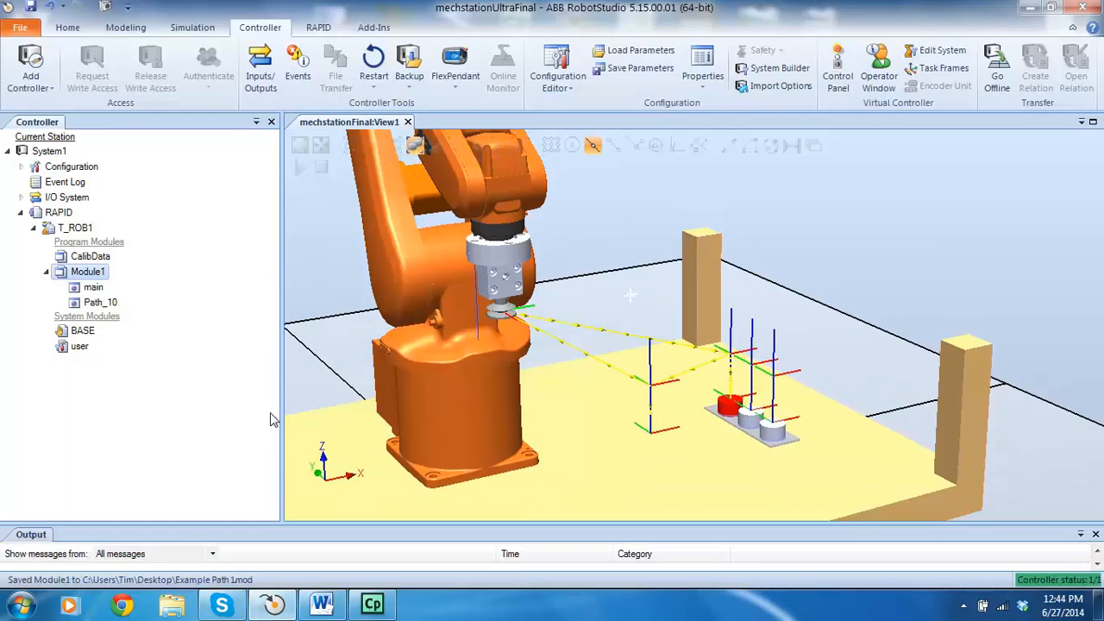
left_click(129, 254)
left_click(68, 232)
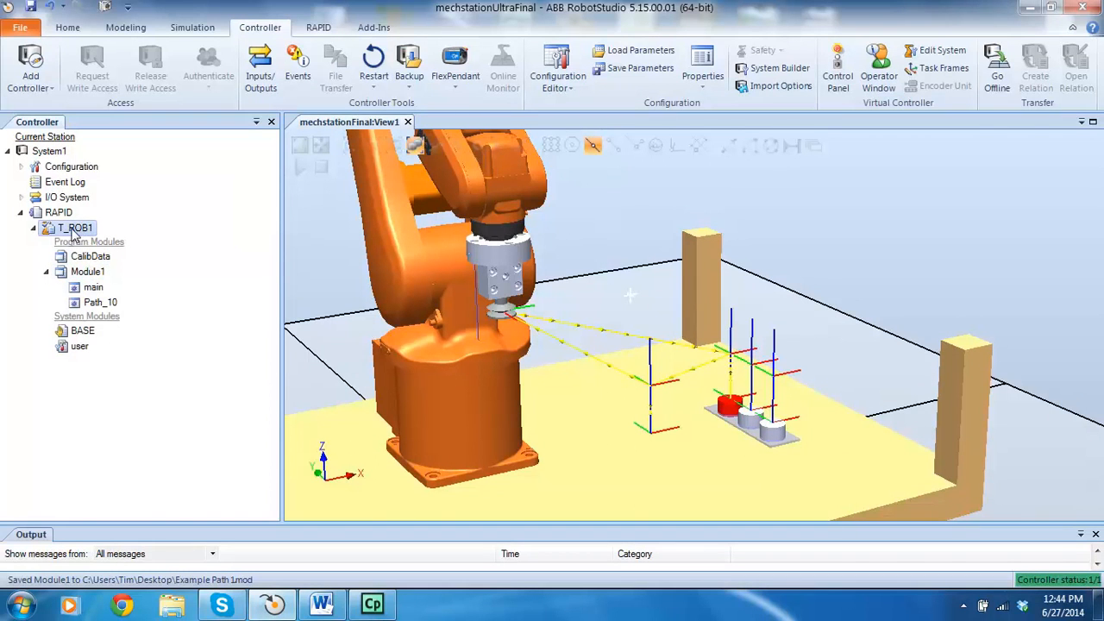
right_click(79, 233)
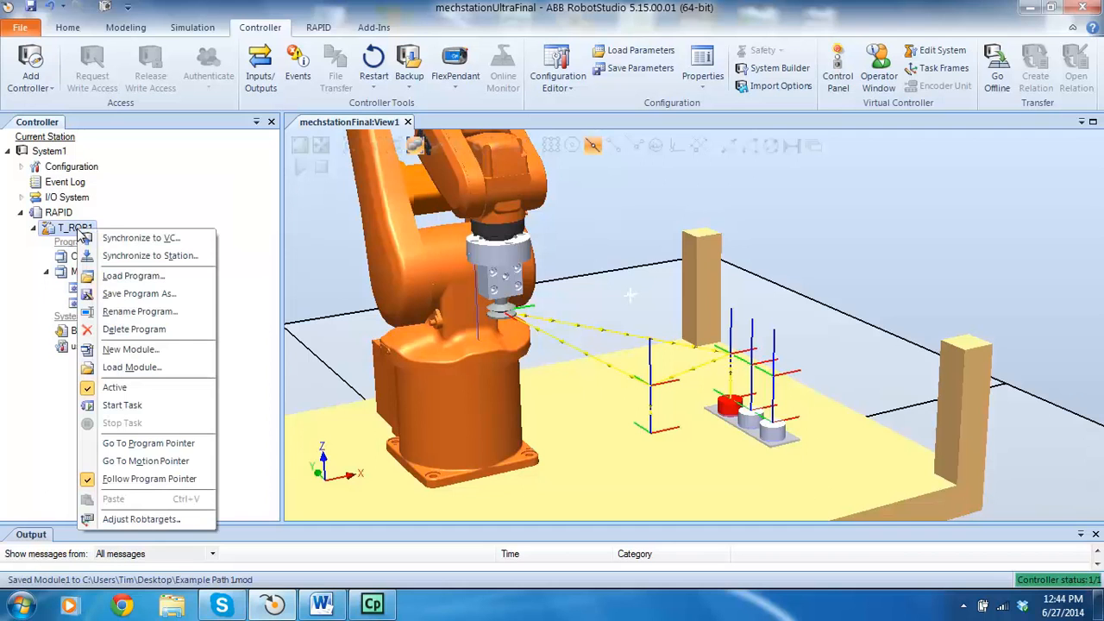
left_click(134, 296)
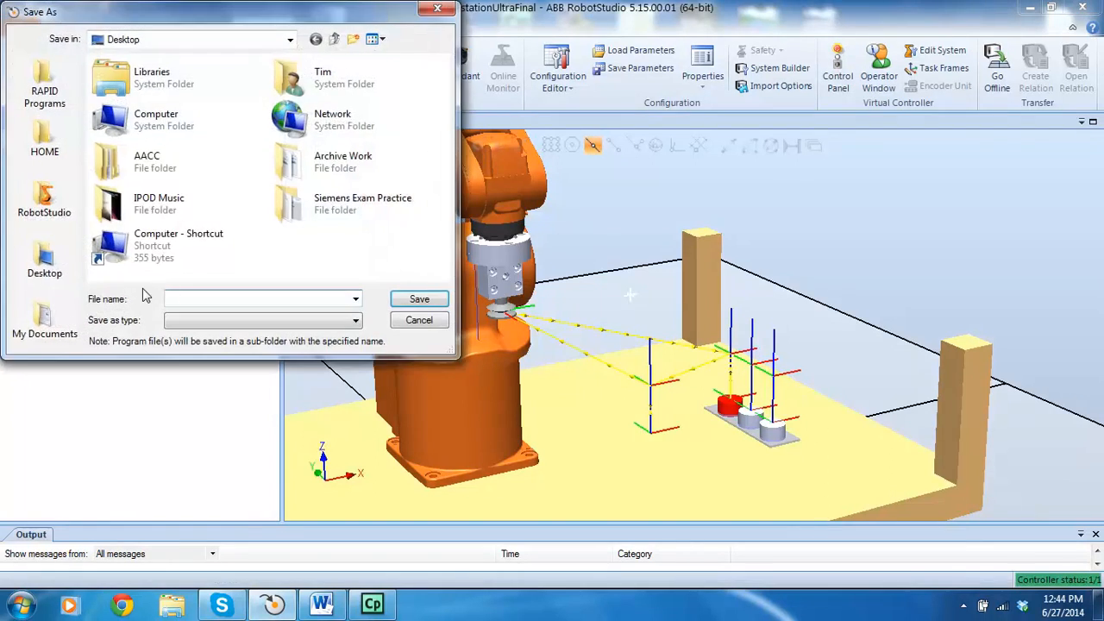
type("Example Path ")
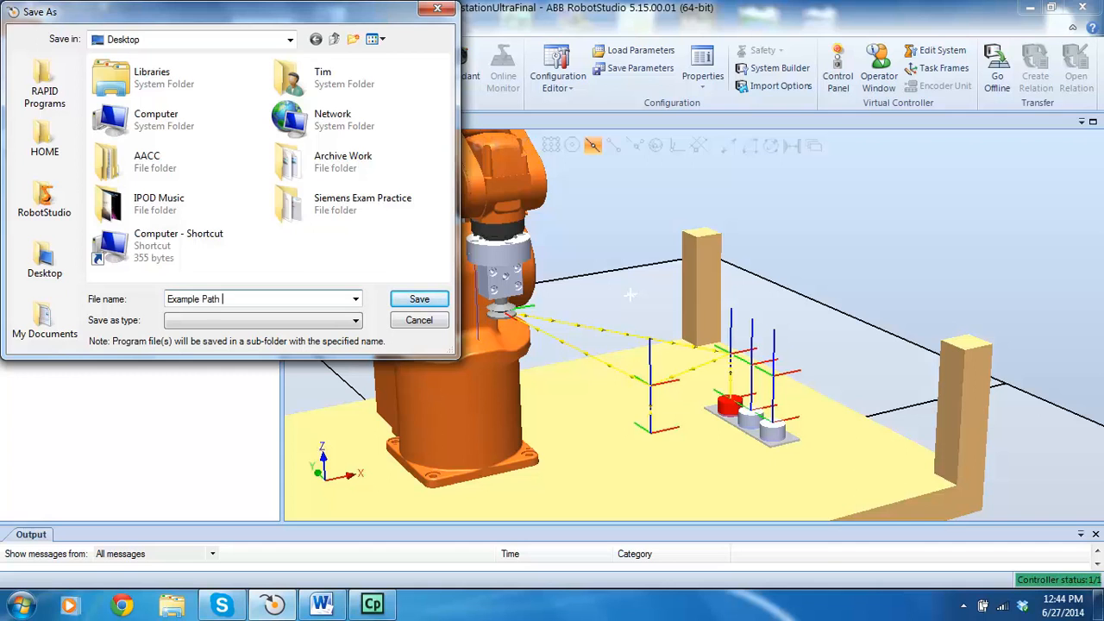
type("1")
key("Return")
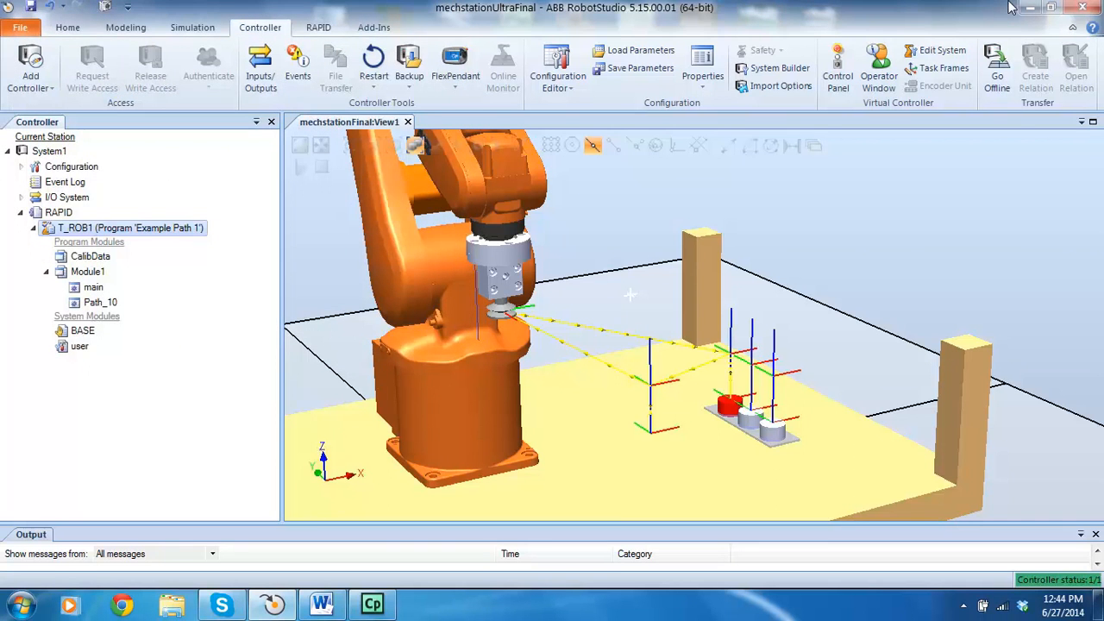
Move the Example Path 1 program folder to an empty area of the desktop and check its contents.
left_click(1030, 7)
left_click_drag(50, 472, 779, 308)
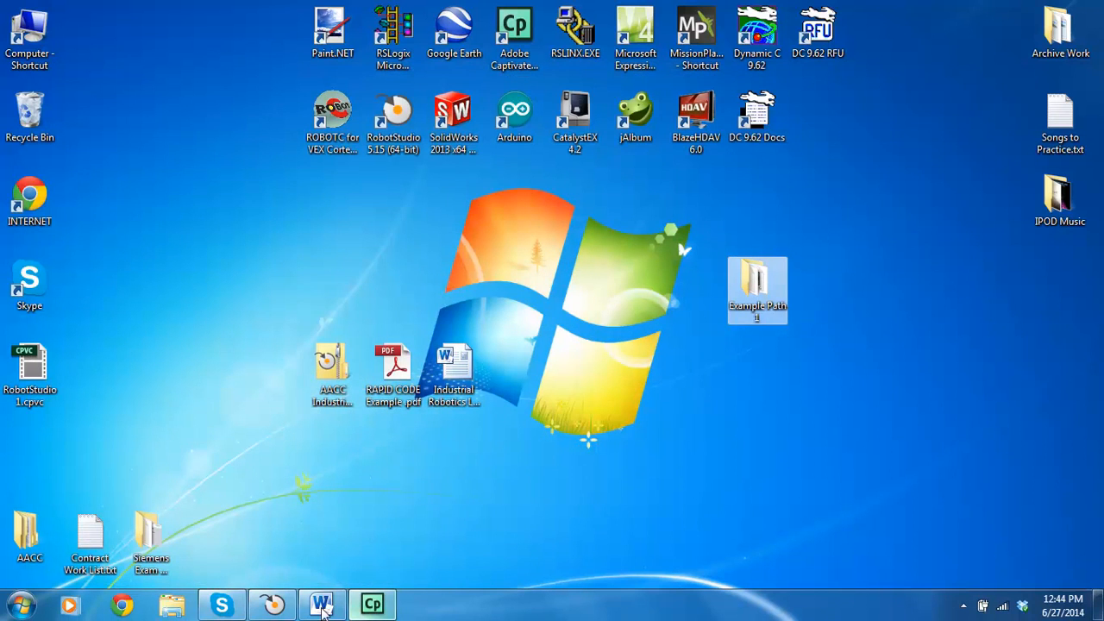
left_click(272, 604)
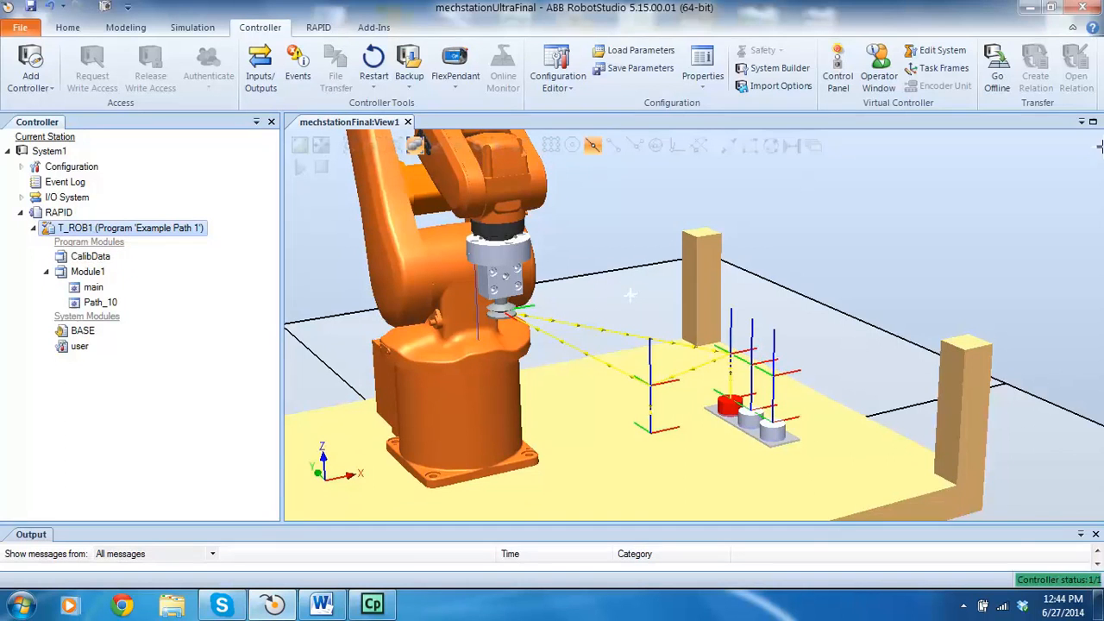
left_click(1030, 9)
double_click(757, 288)
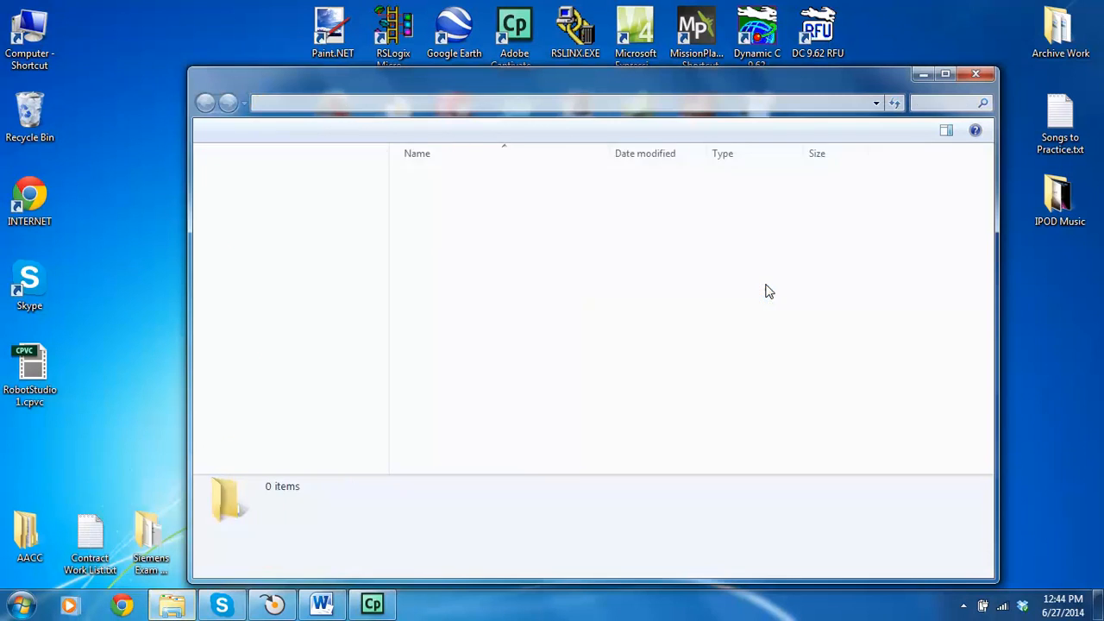
left_click(978, 75)
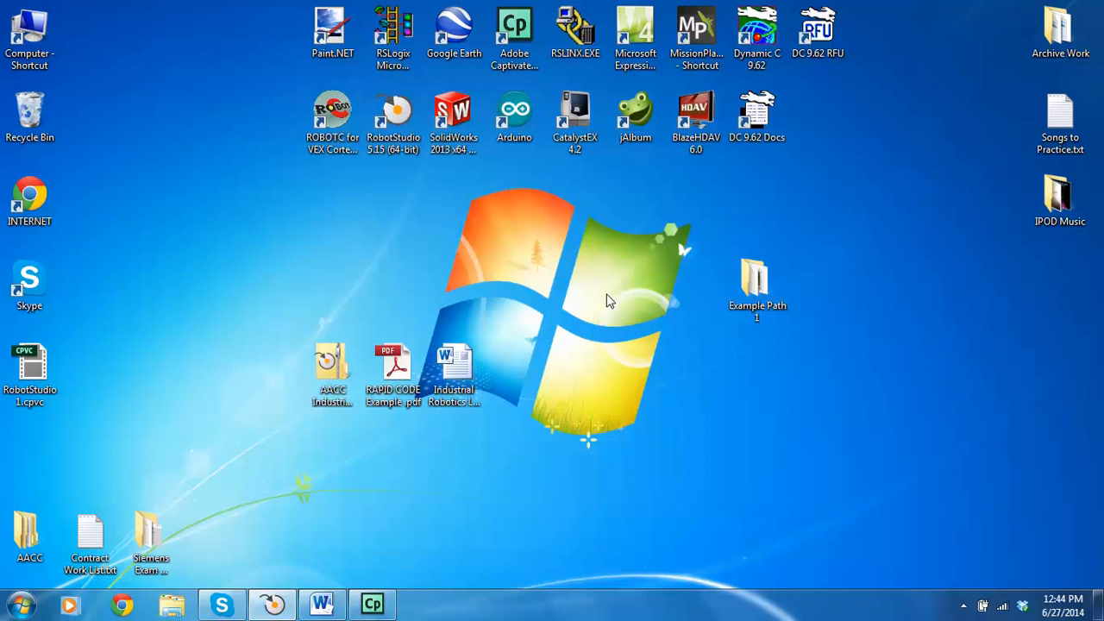
double_click(31, 199)
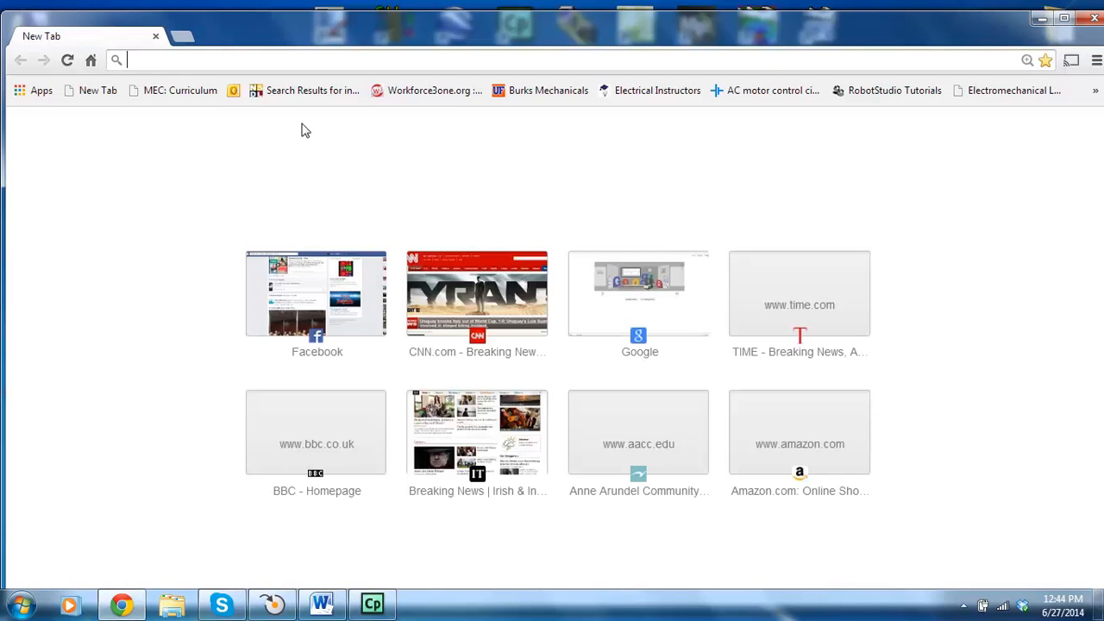
type("www.google.com")
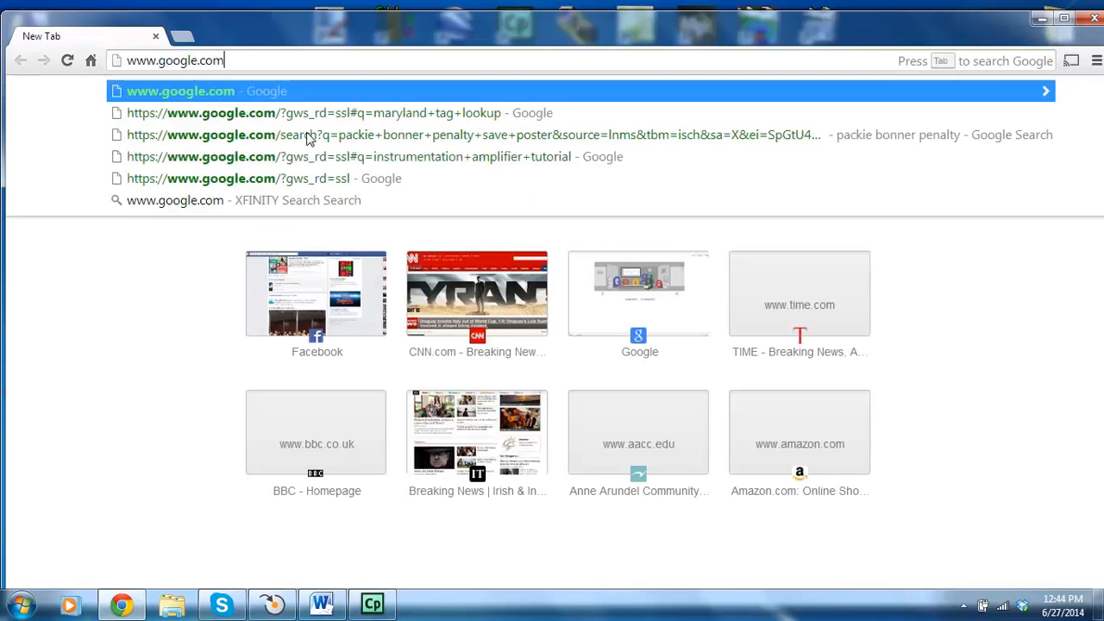
key("Return")
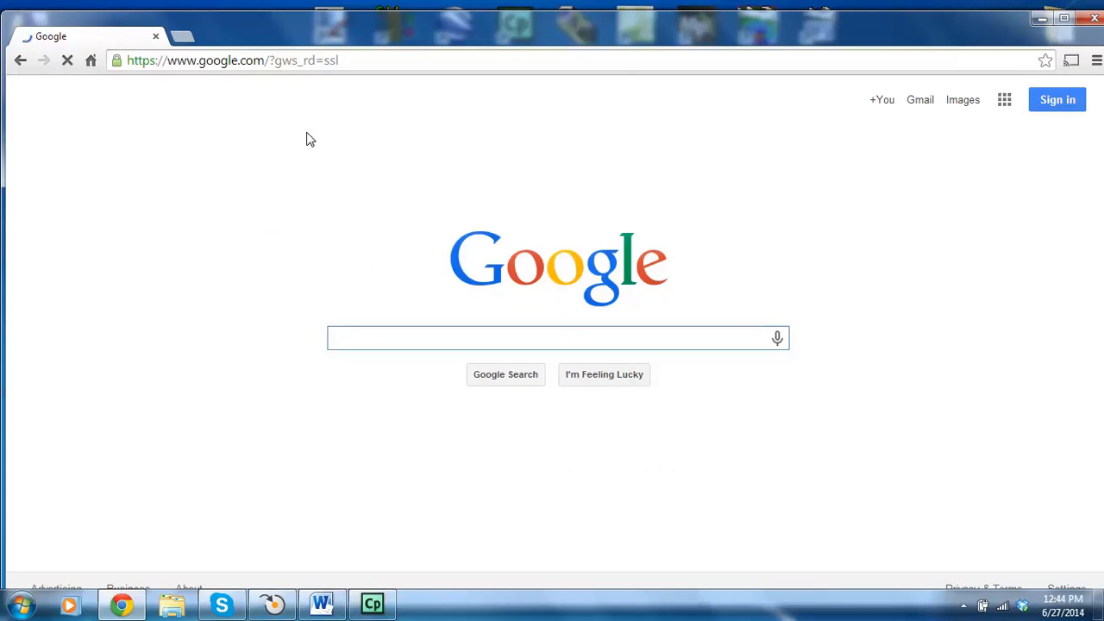
type("abb ")
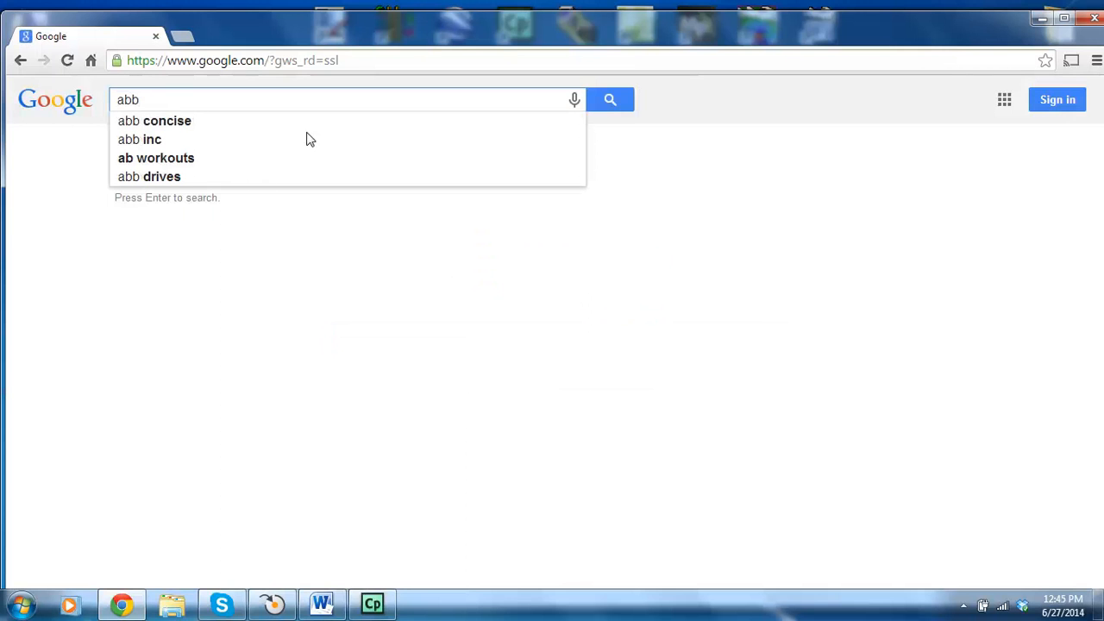
type("teach")
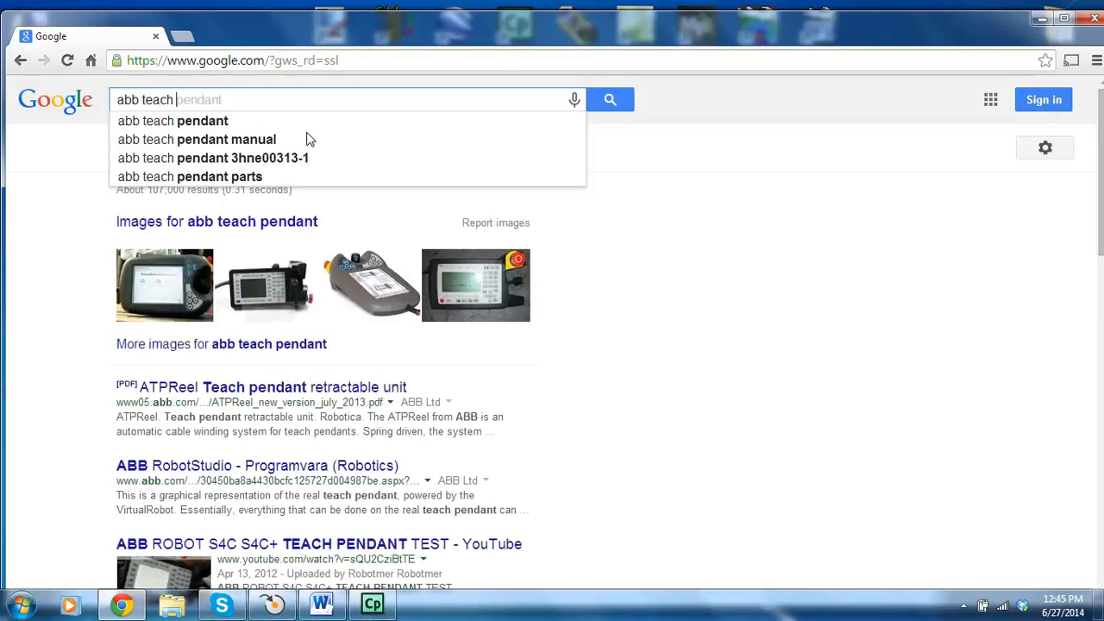
key("Down")
key("Return")
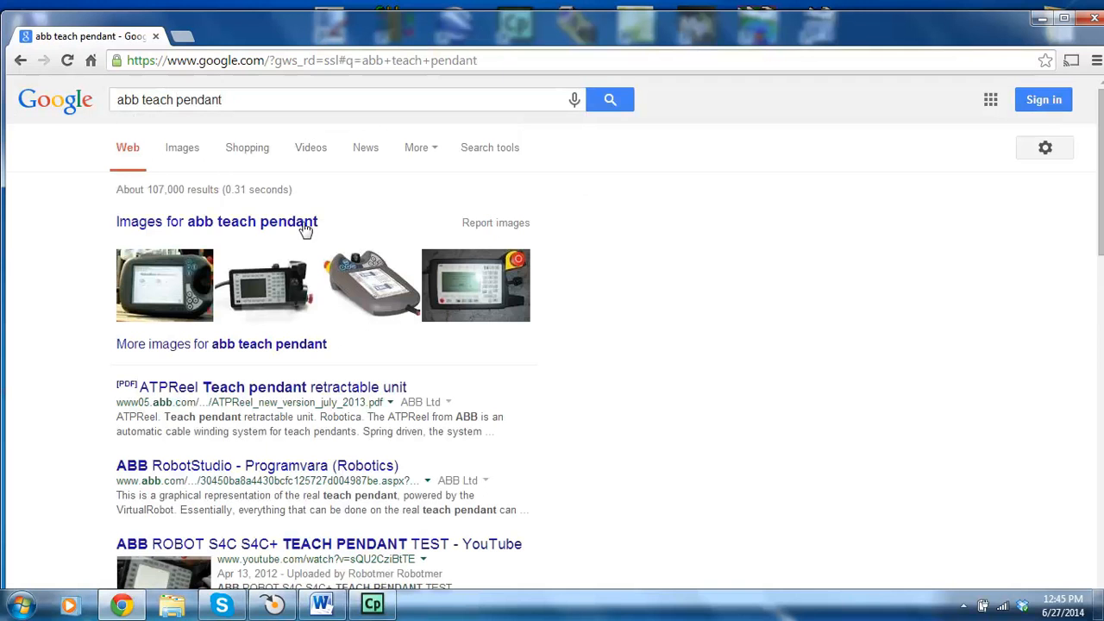
left_click(182, 148)
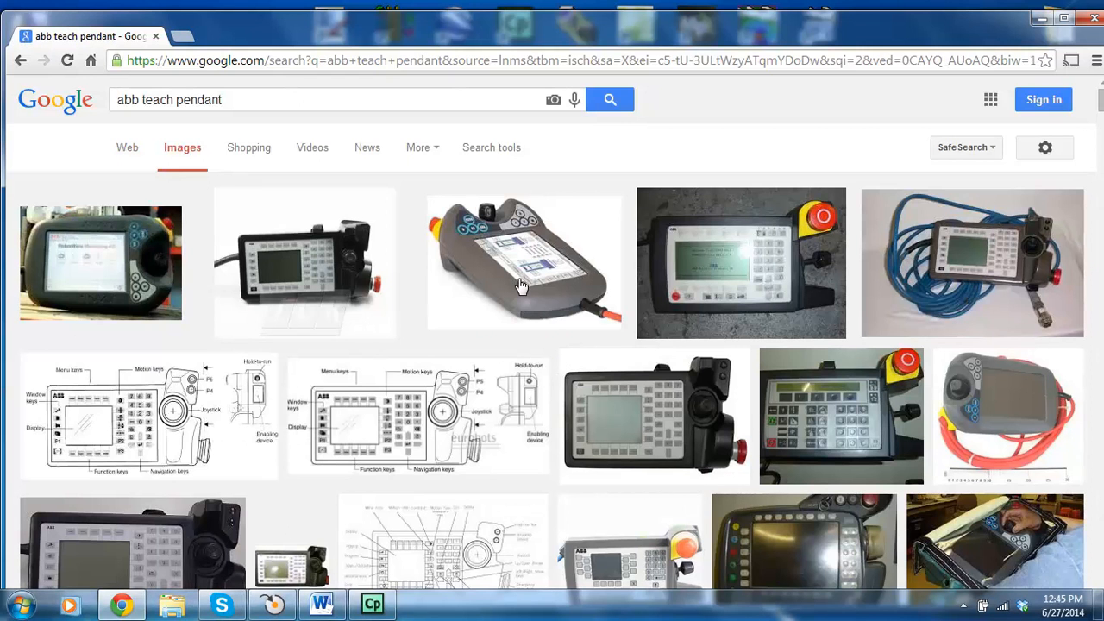
Browse the teach pendant images, examine the thefabricator.com picture enlarged on its own page, and close the browser.
scroll(418, 253, "down", 5)
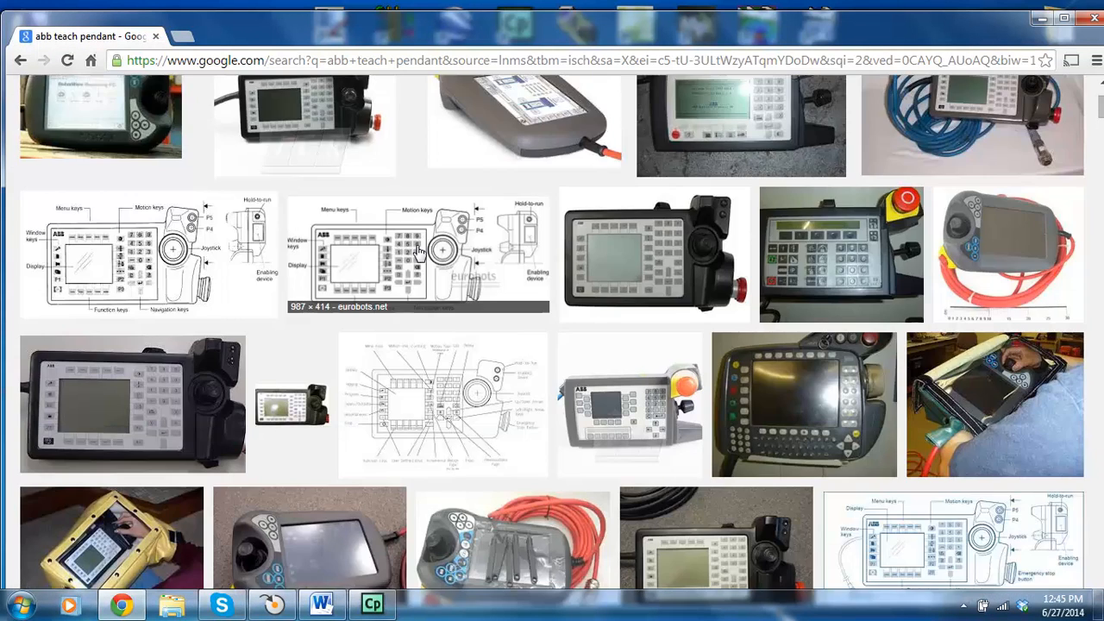
scroll(422, 245, "up", 2)
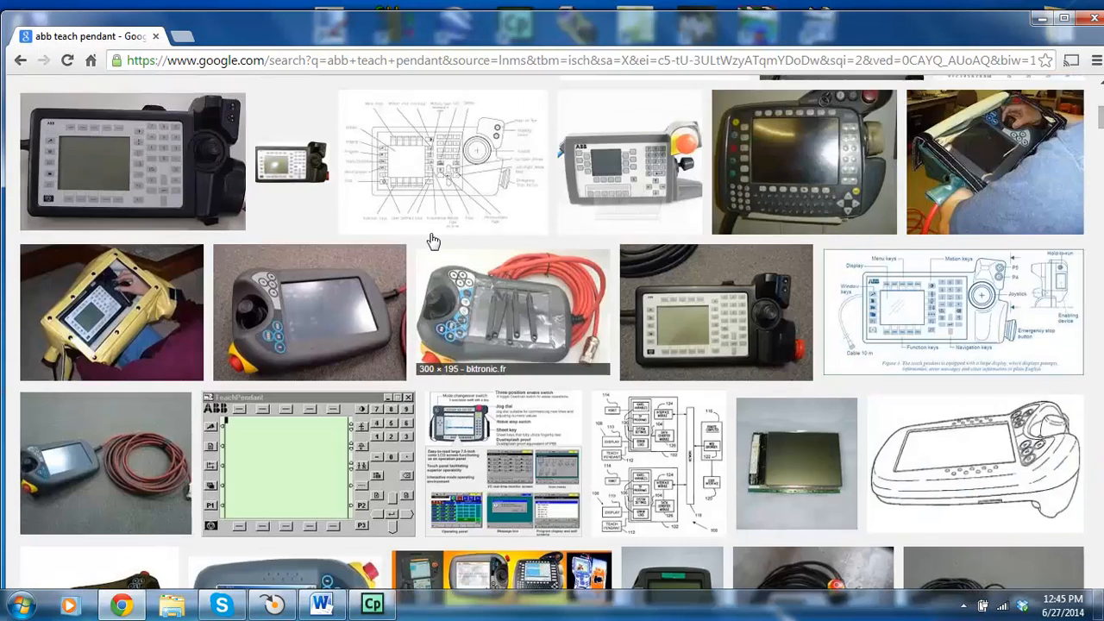
scroll(457, 246, "up", 4)
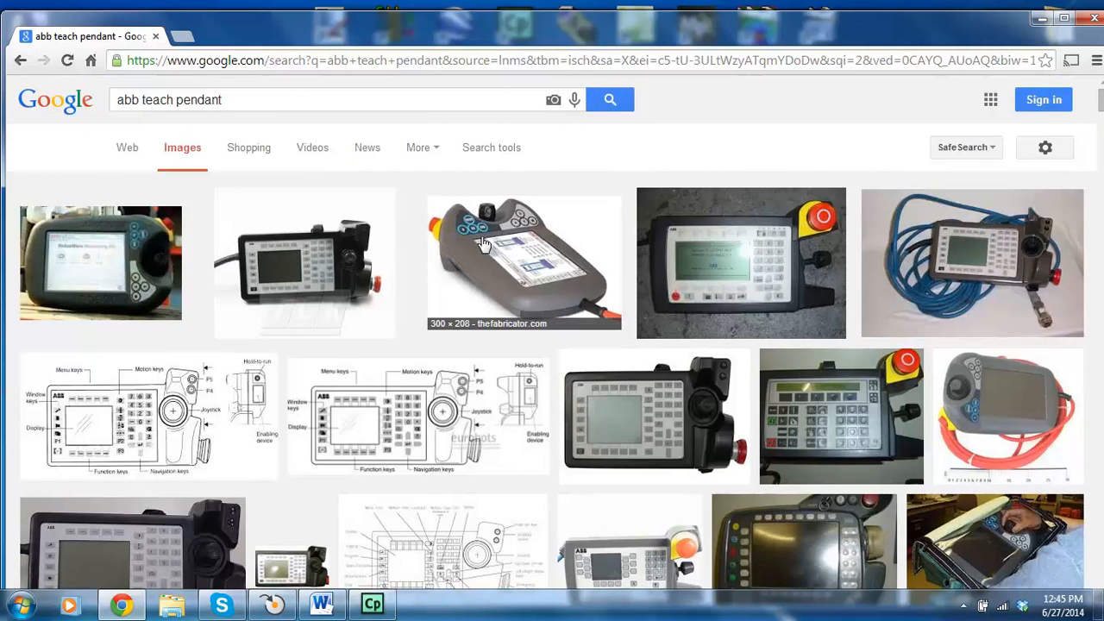
left_click(486, 244)
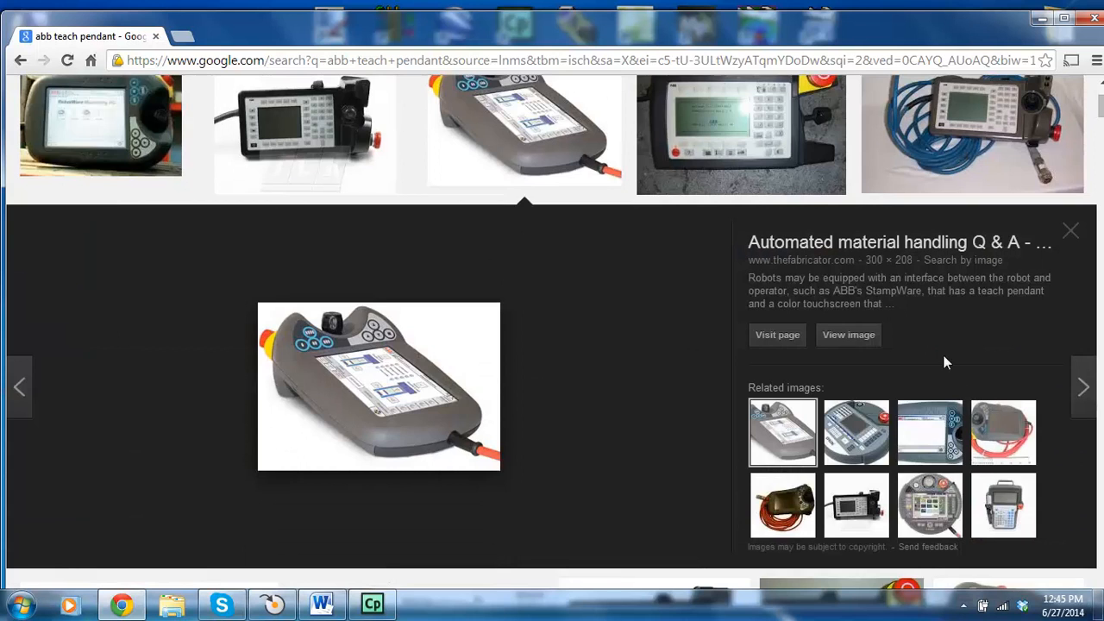
left_click(869, 338)
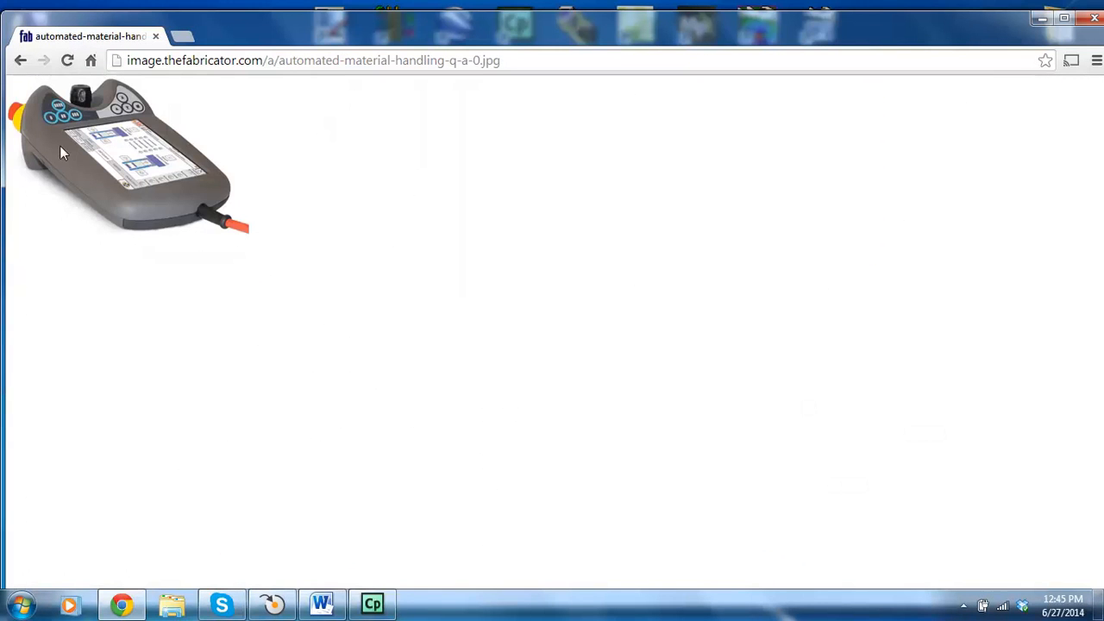
scroll(59, 152, "up", 5, "ctrl")
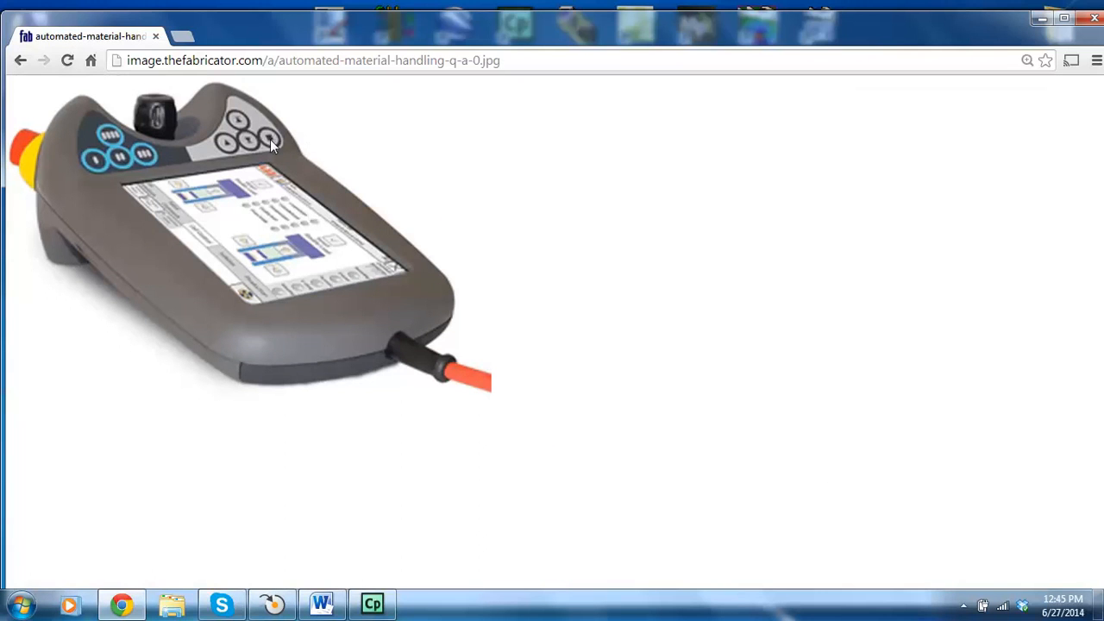
left_click(1094, 17)
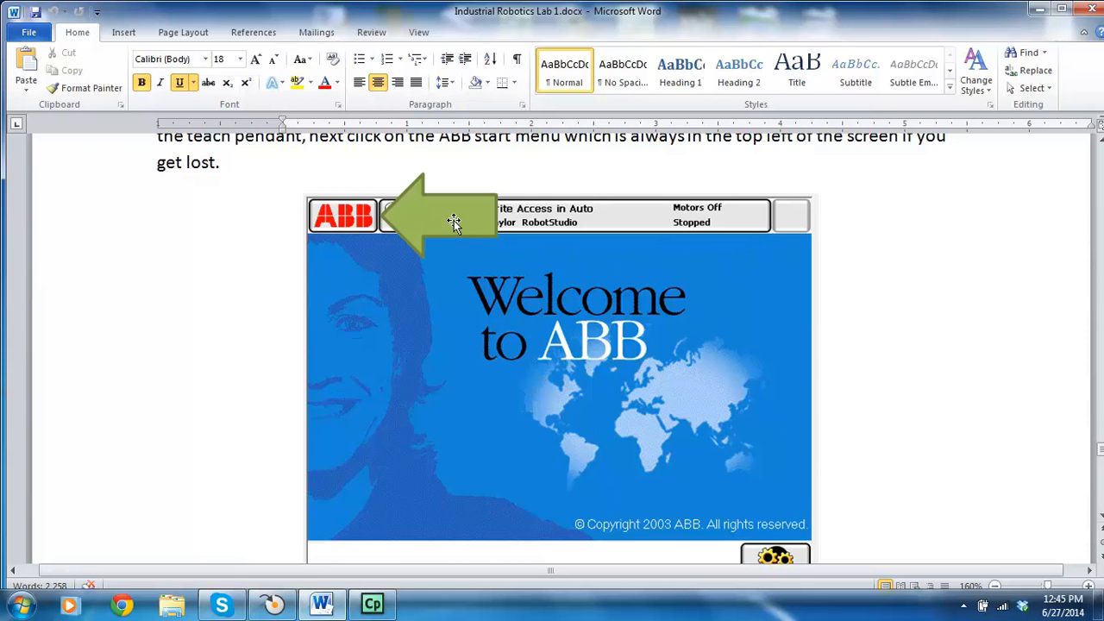
Read the lab document's teach pendant instructions covering the ABB start menu, Program Editor, and Tasks and Programs.
scroll(466, 226, "down", 2)
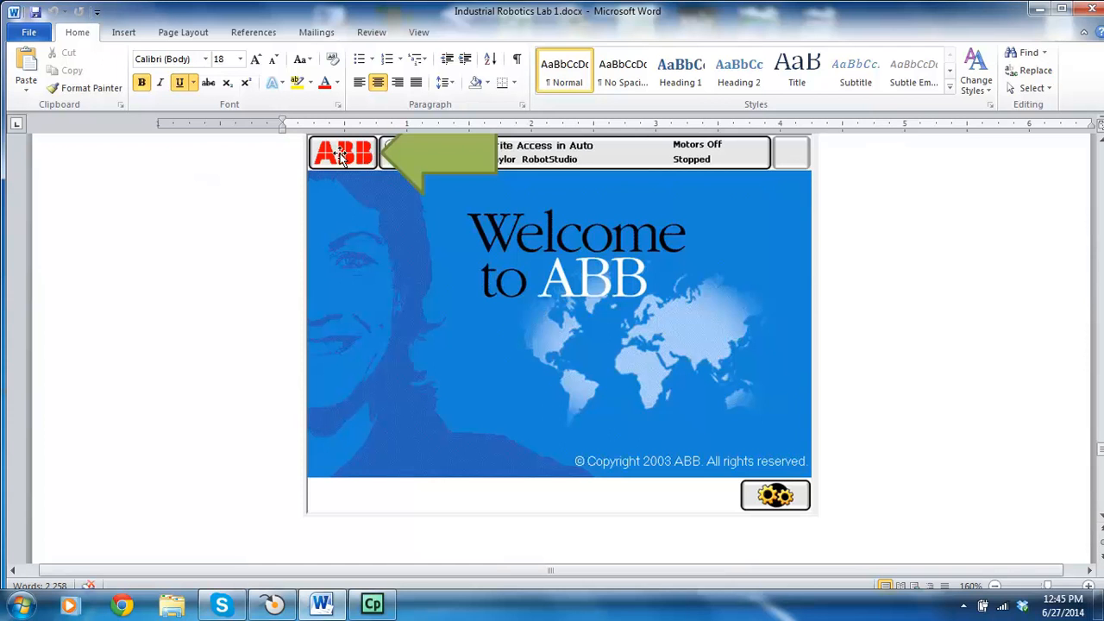
scroll(343, 155, "down", 15)
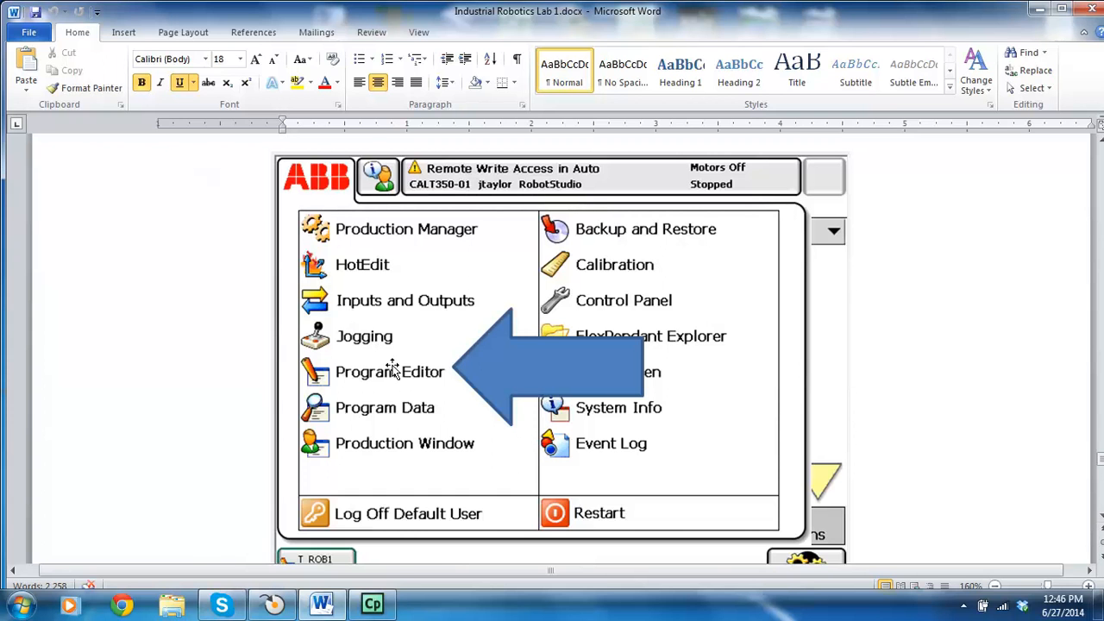
scroll(385, 381, "down", 8)
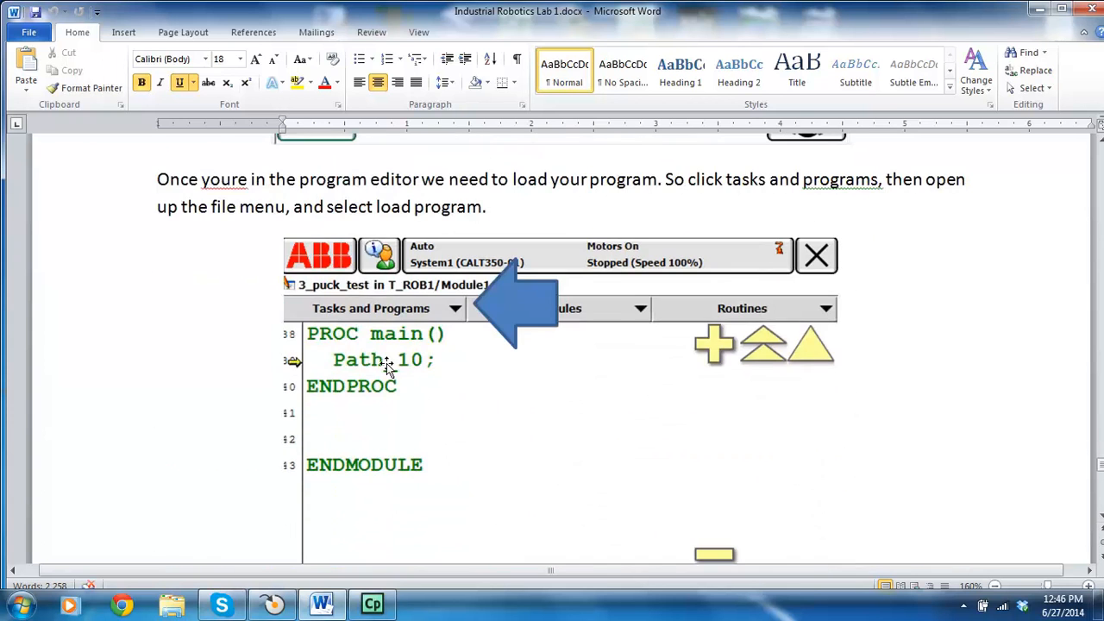
scroll(387, 367, "up", 3)
scroll(386, 360, "down", 5)
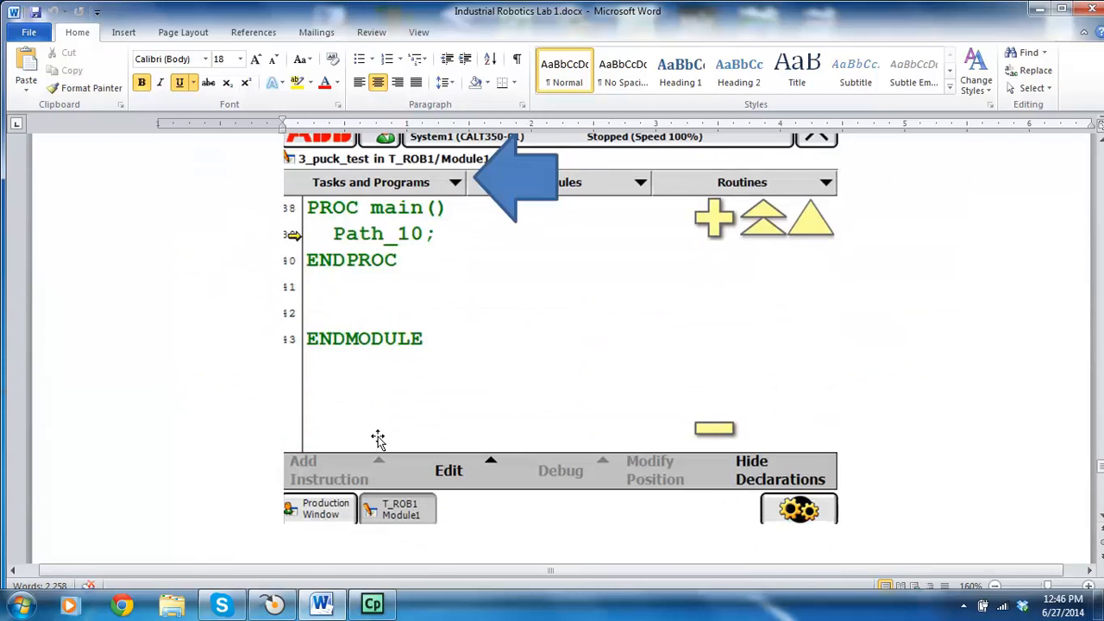
Read the lab document's instructions for loading a program on the teach pendant, from Tasks and Programs through selecting the .pgf file.
scroll(377, 439, "up", 1)
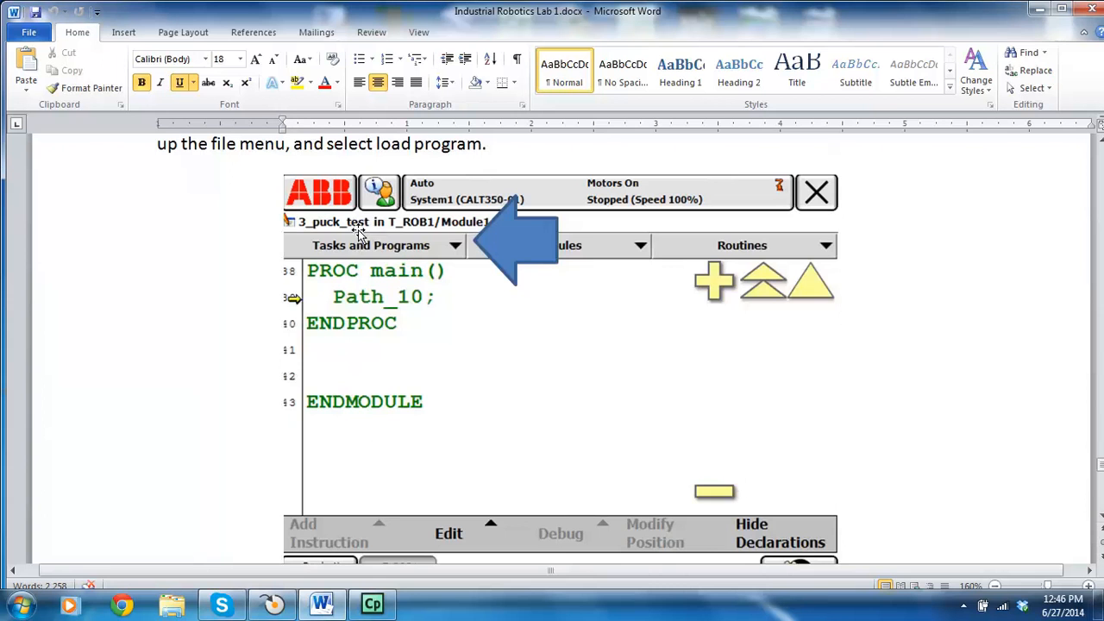
scroll(376, 241, "down", 5)
scroll(376, 243, "down", 9)
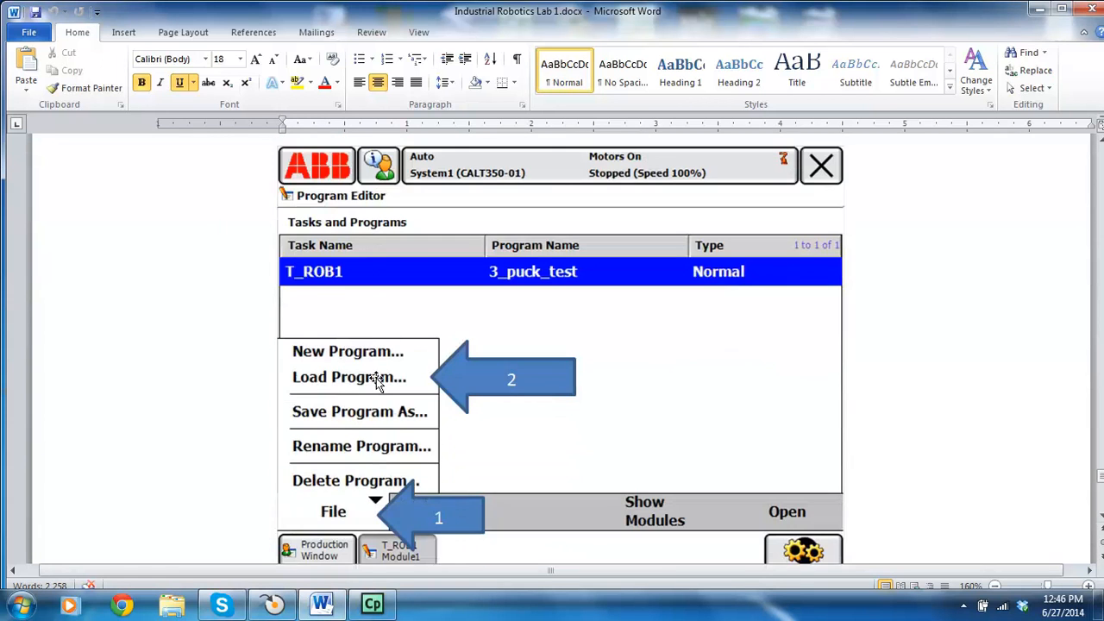
scroll(372, 371, "down", 3)
scroll(364, 321, "down", 4)
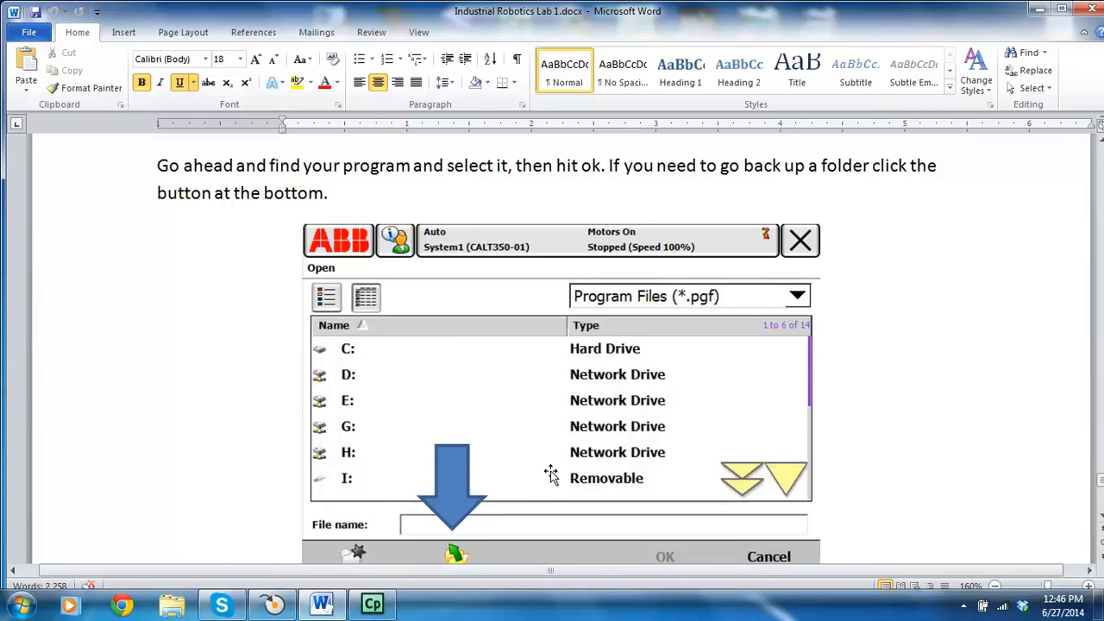
scroll(549, 466, "down", 10)
scroll(549, 466, "down", 3)
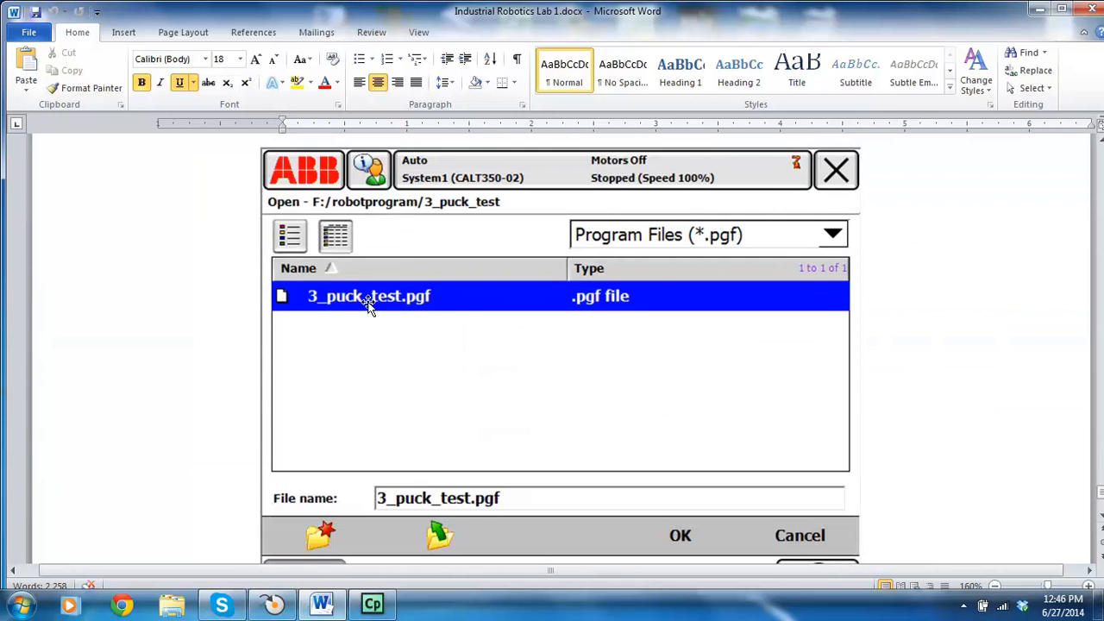
scroll(451, 300, "down", 1)
scroll(450, 296, "down", 5)
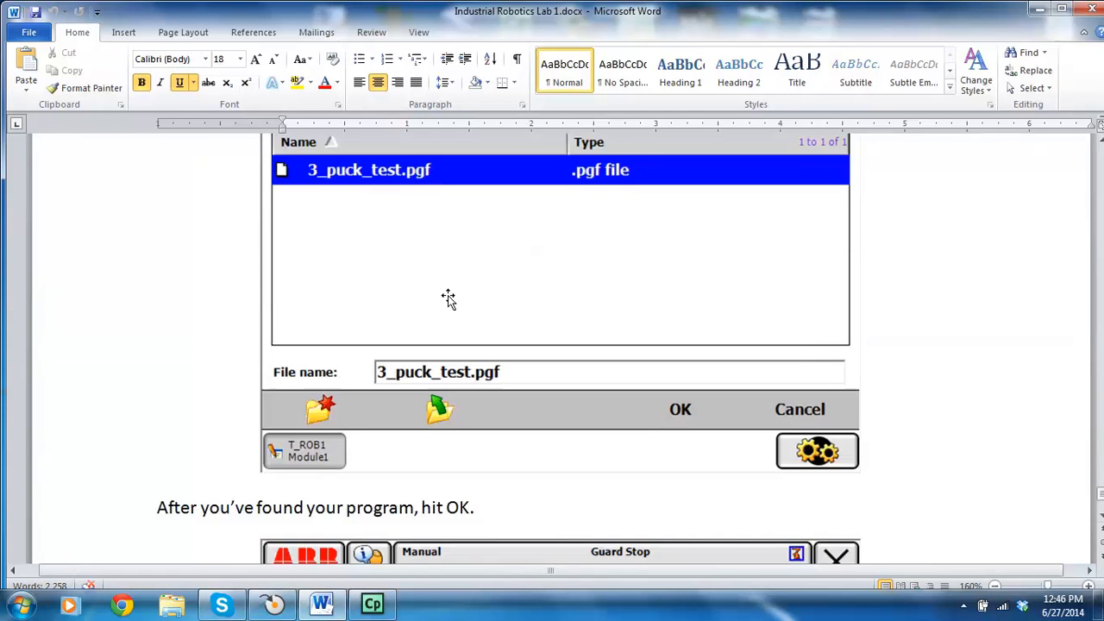
Read the lab document's Debug and PP to Main instructions for starting the loaded program, and close the document.
scroll(442, 296, "down", 2)
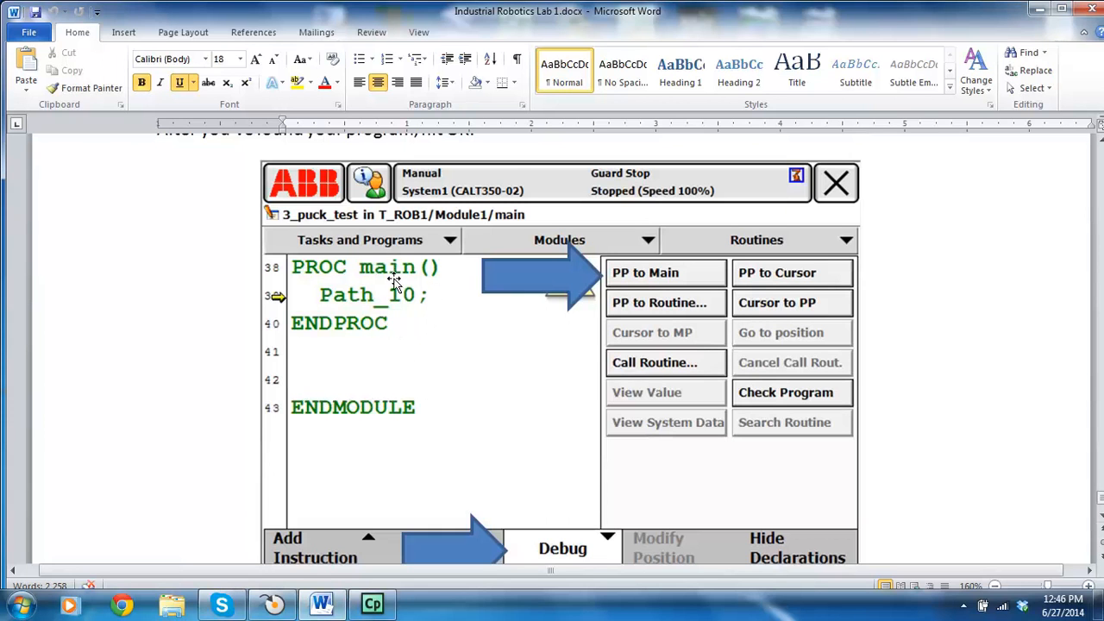
scroll(394, 281, "down", 5)
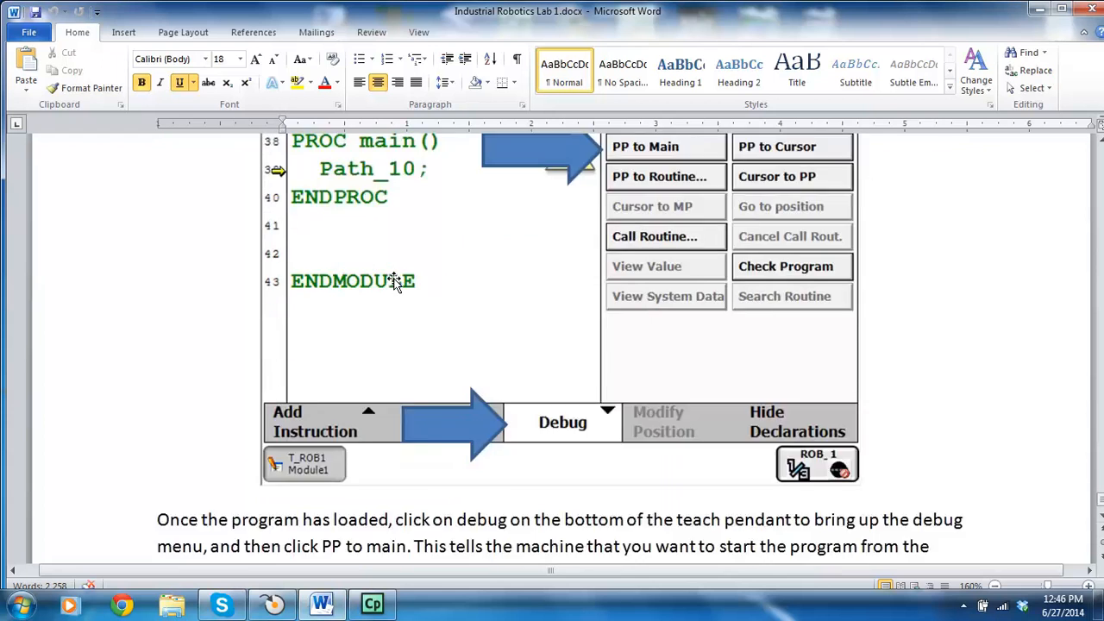
scroll(394, 278, "up", 4)
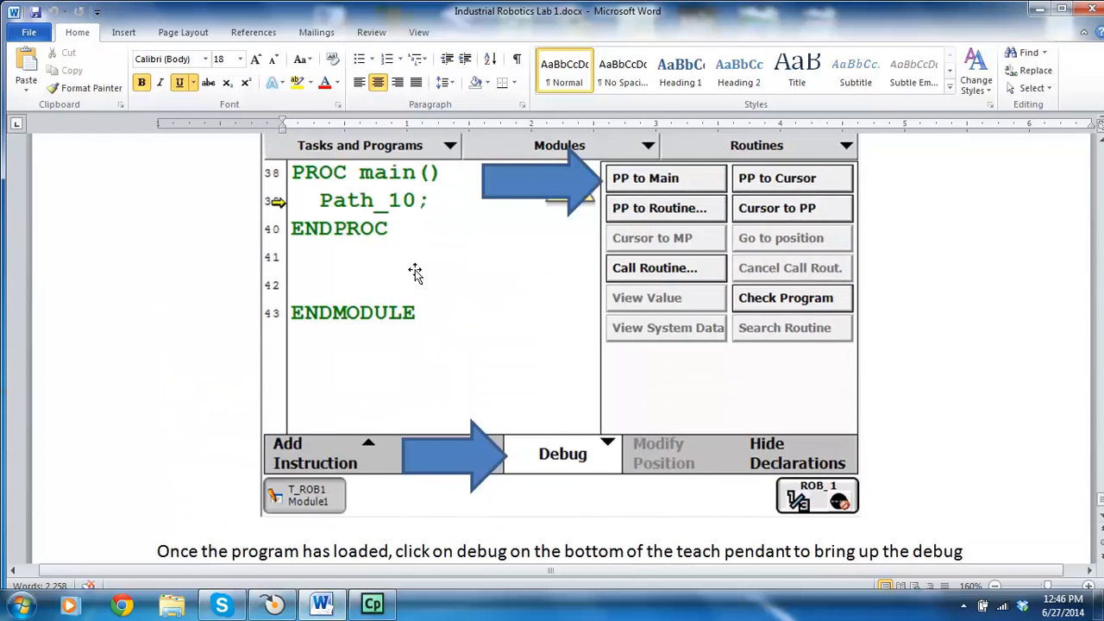
scroll(466, 269, "up", 8)
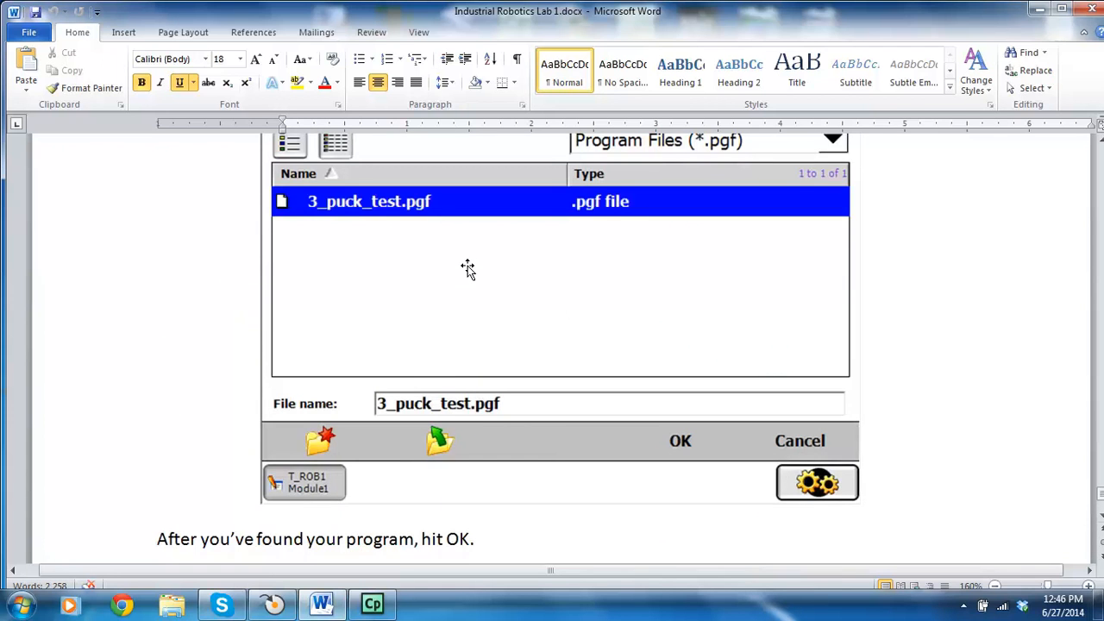
scroll(467, 270, "down", 10)
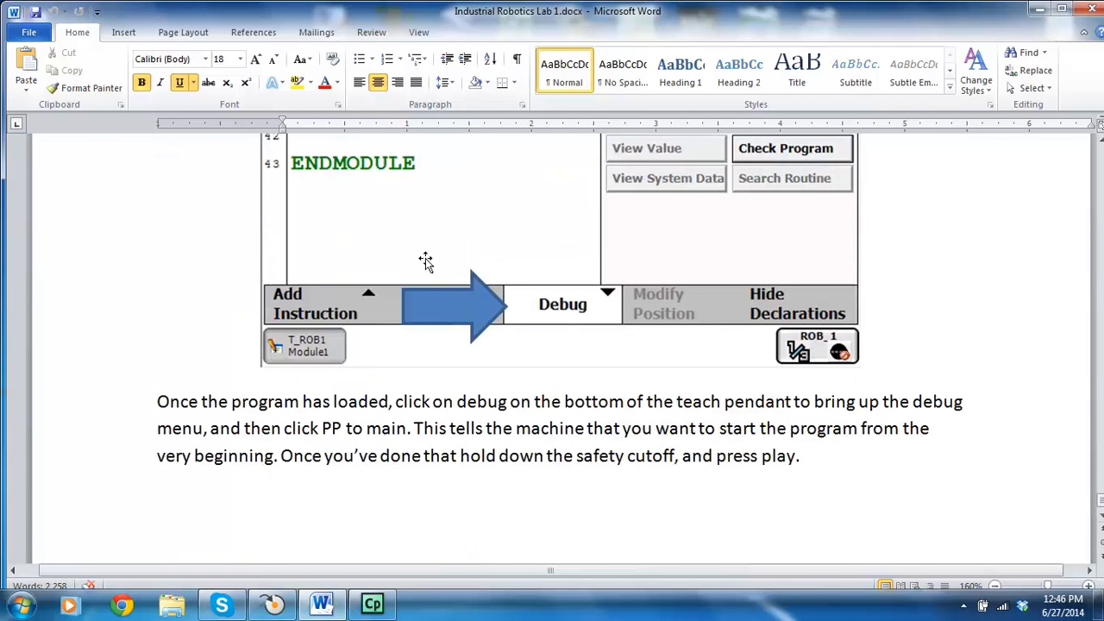
left_click(1091, 10)
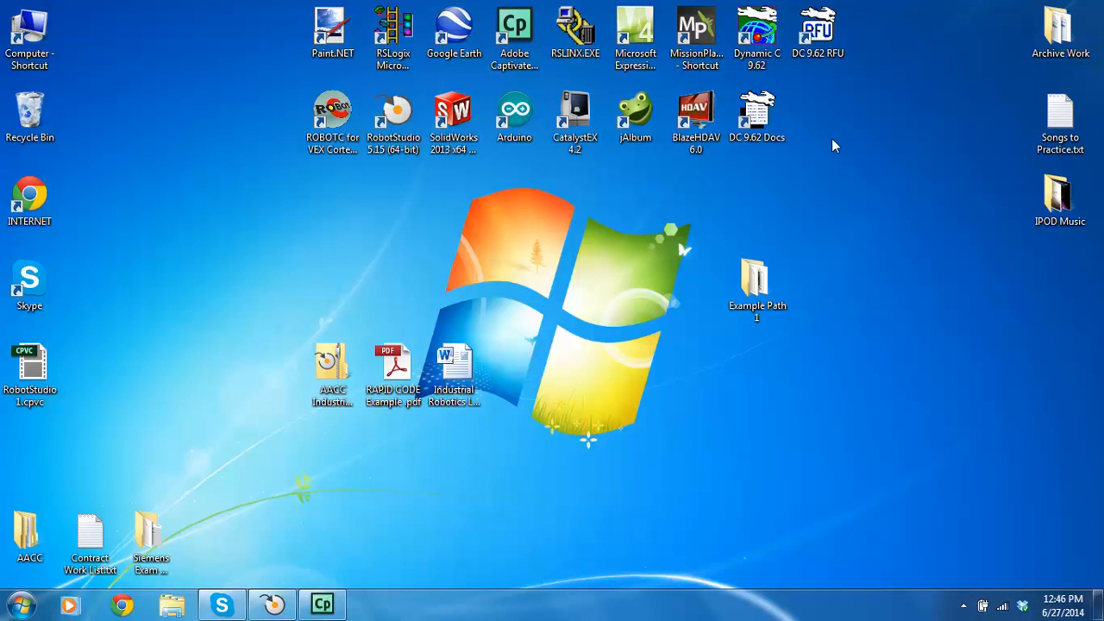
Switch to RobotStudio and open the RAPID code of the Path_10 routine in Module1 to review its move and Vacuum instructions.
left_click(274, 607)
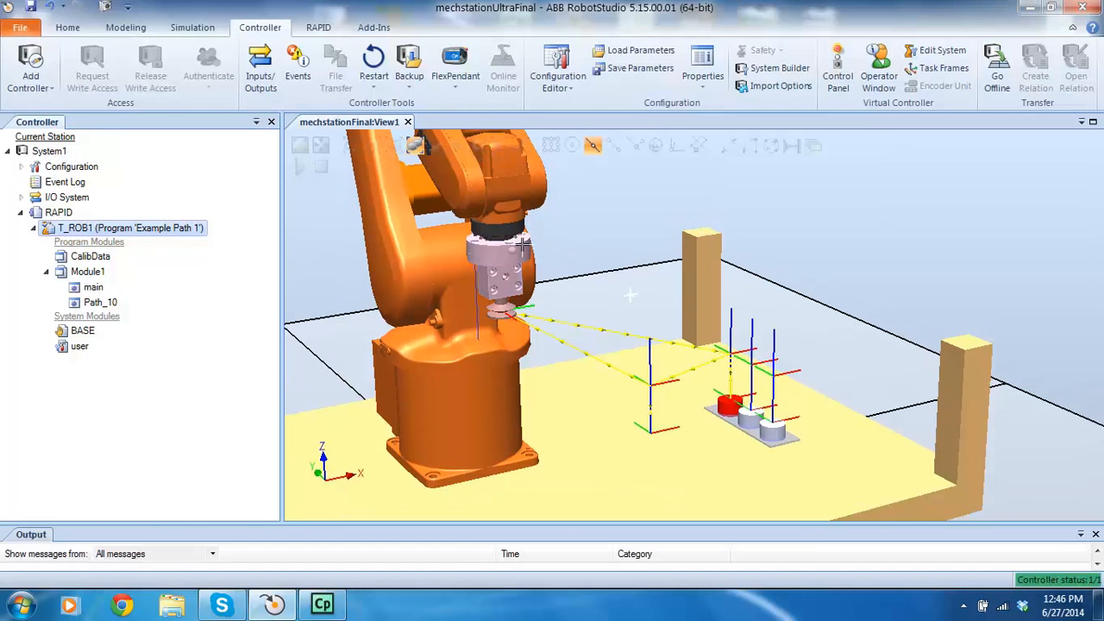
scroll(595, 252, "down", 2)
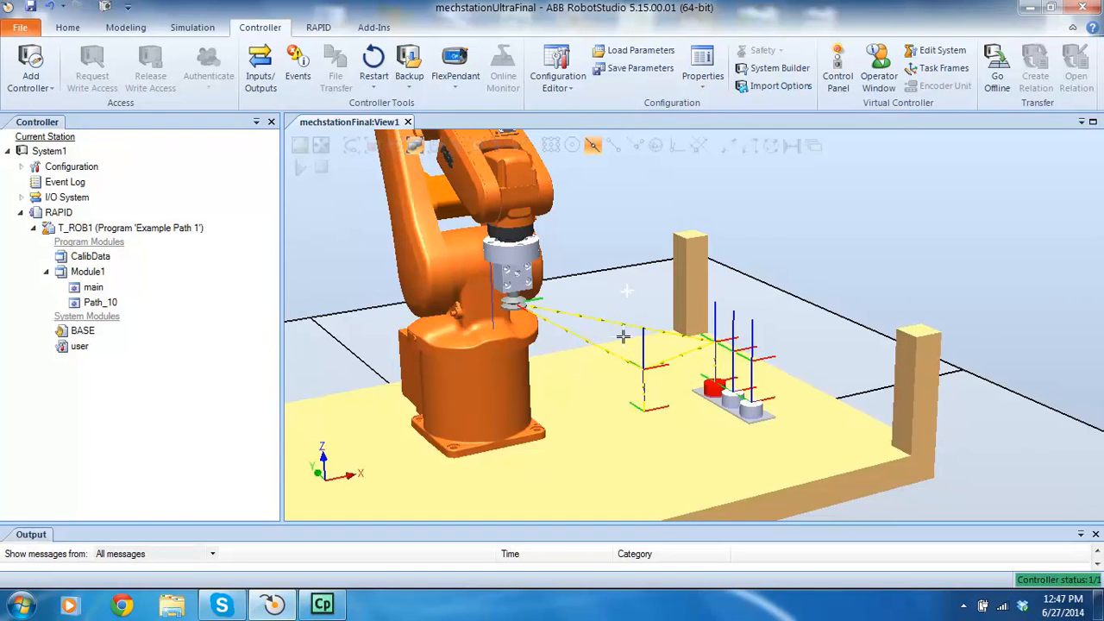
left_click(62, 213)
double_click(100, 302)
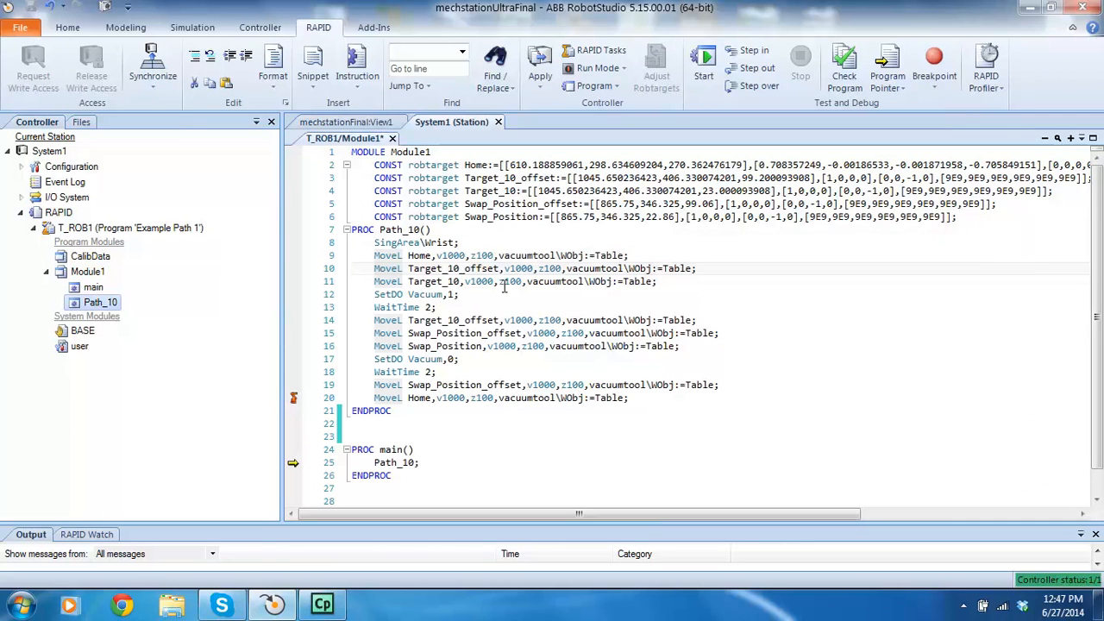
mouse_move(506, 400)
Return to the station's 3D view with its paths and targets, and show the whole robot and table.
left_click(67, 26)
scroll(516, 248, "down", 5)
scroll(516, 248, "up", 6)
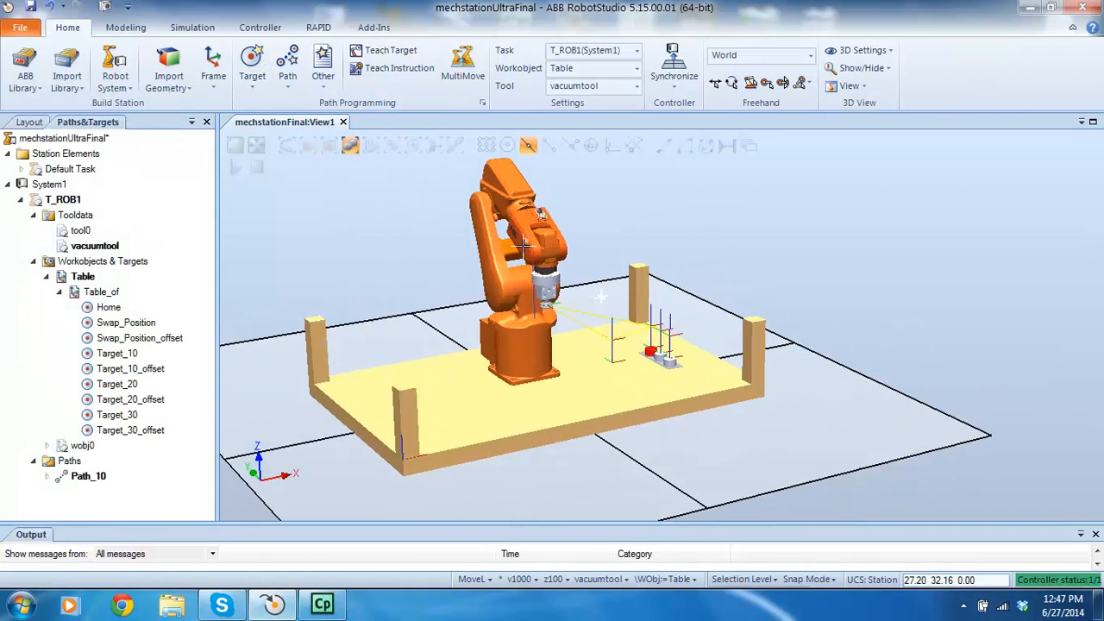